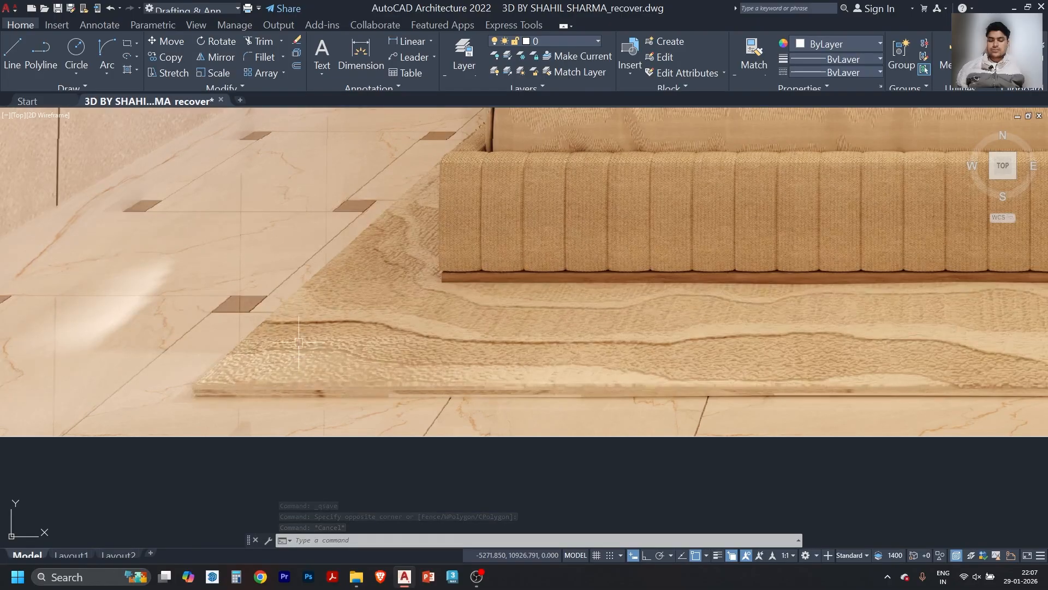
- Copy the bedroom plan horizontally from the ceiling layout into the empty area below the rendered image, with Ortho on
scroll(299, 342, down, 5)
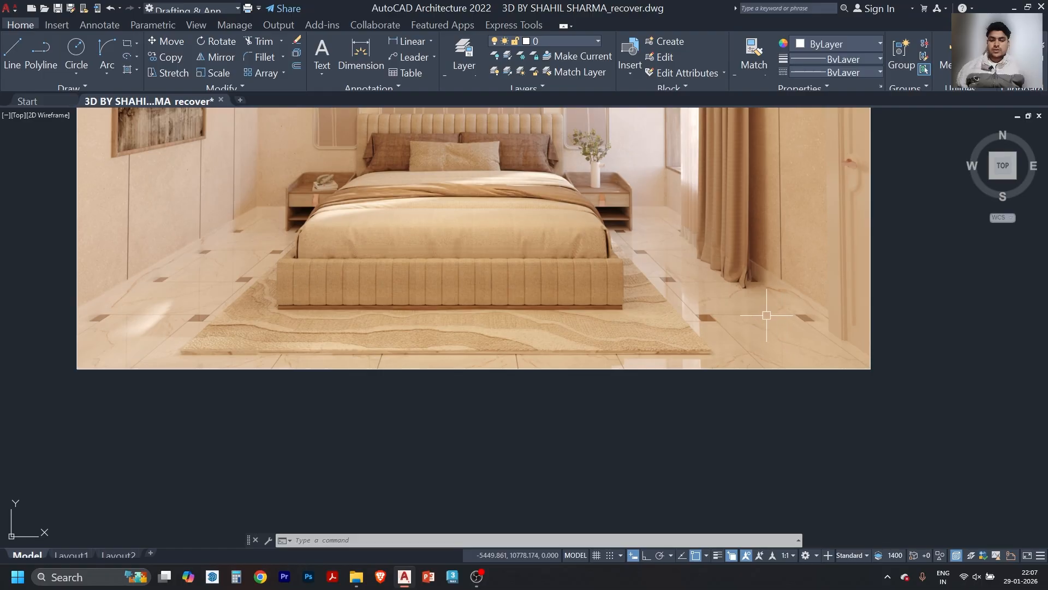
scroll(262, 184, down, 2)
middle_drag(685, 347, 627, 265)
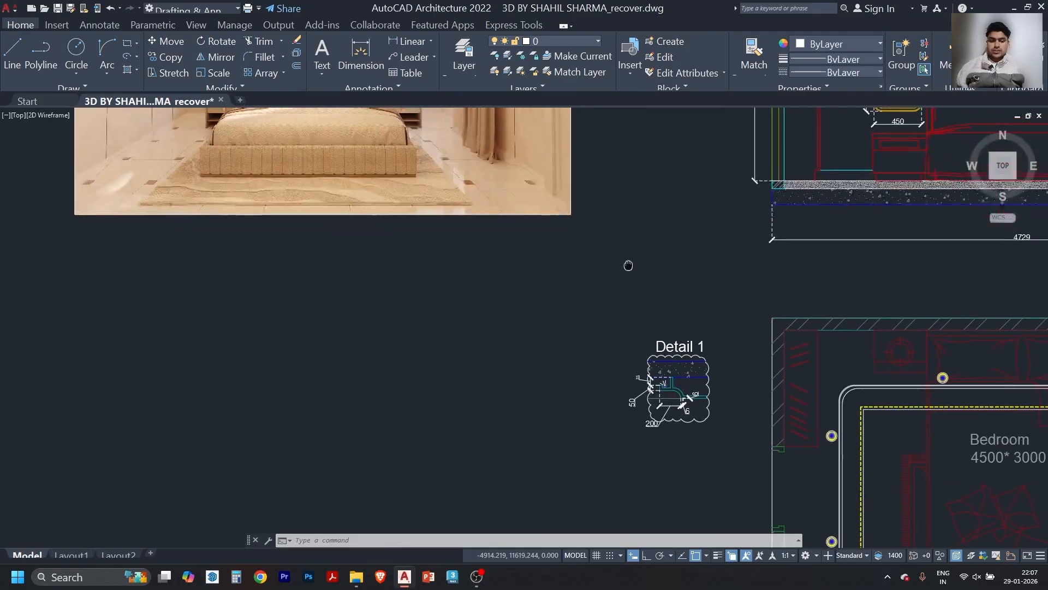
scroll(711, 300, down, 2)
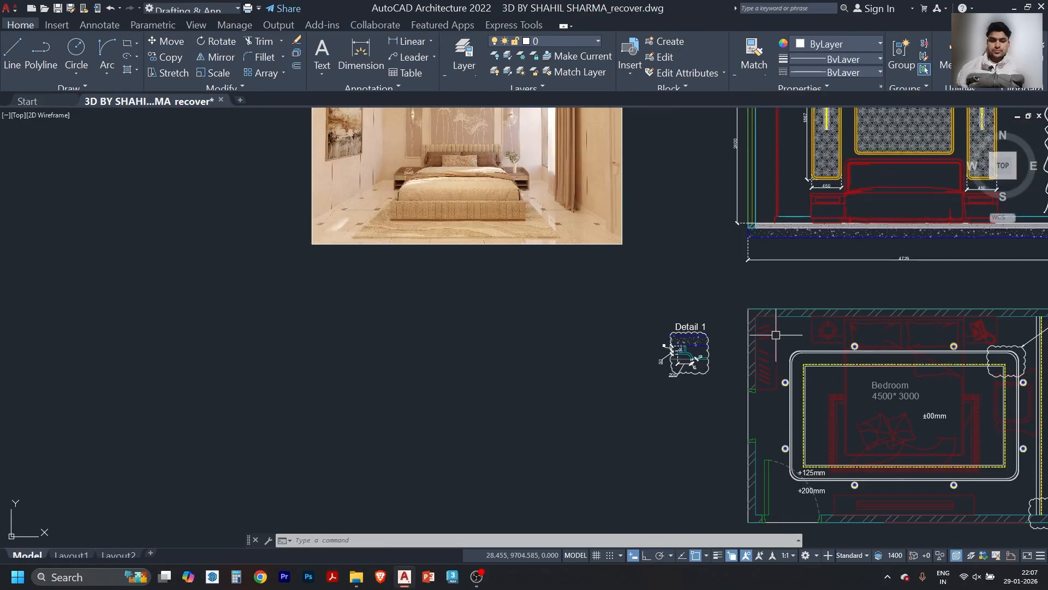
scroll(776, 334, up, 4)
click(755, 301)
click(717, 306)
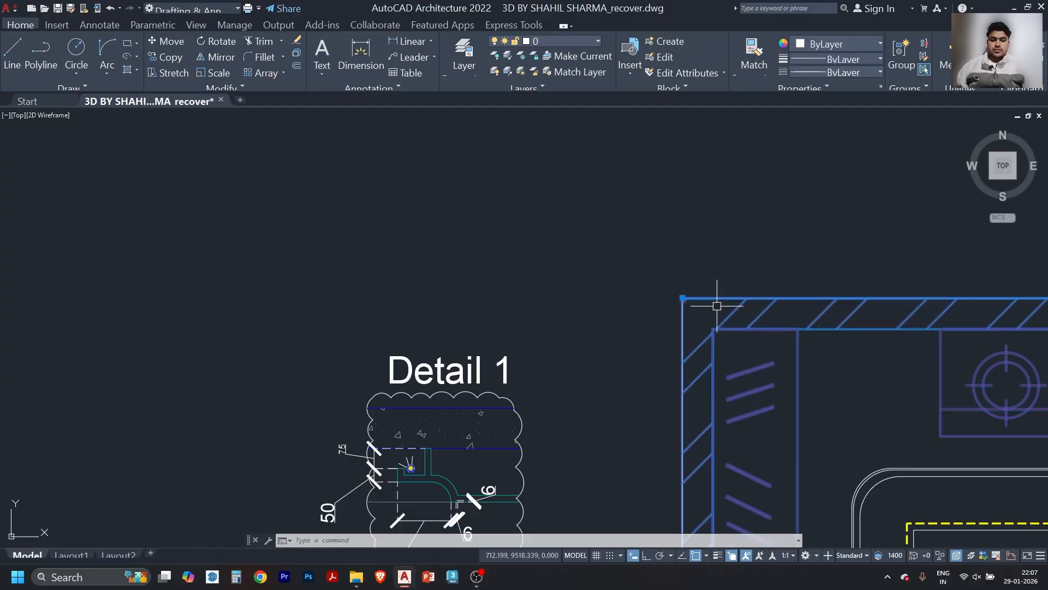
key(Return)
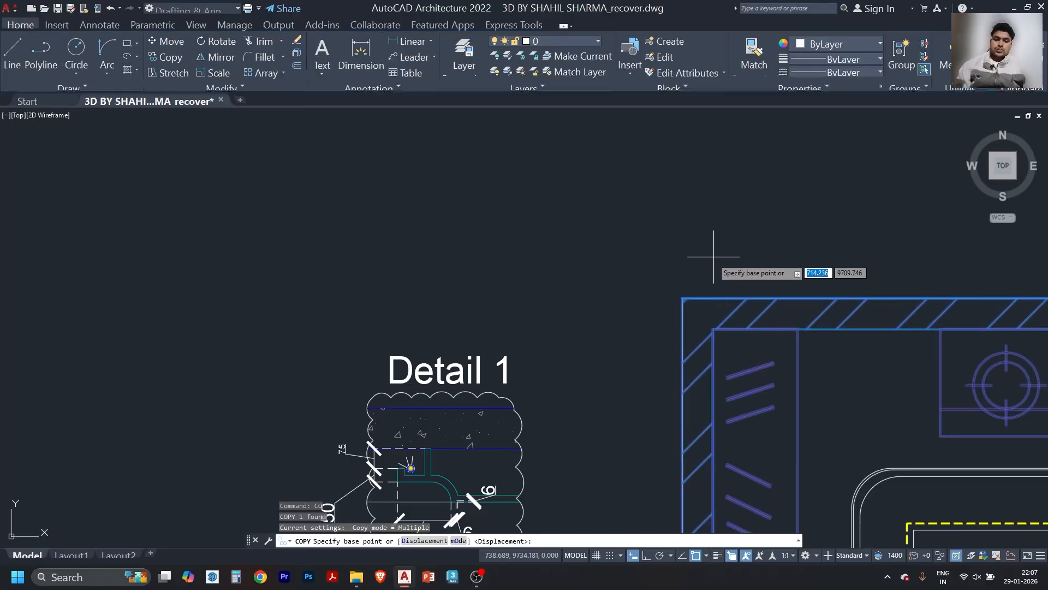
scroll(707, 241, down, 3)
click(704, 273)
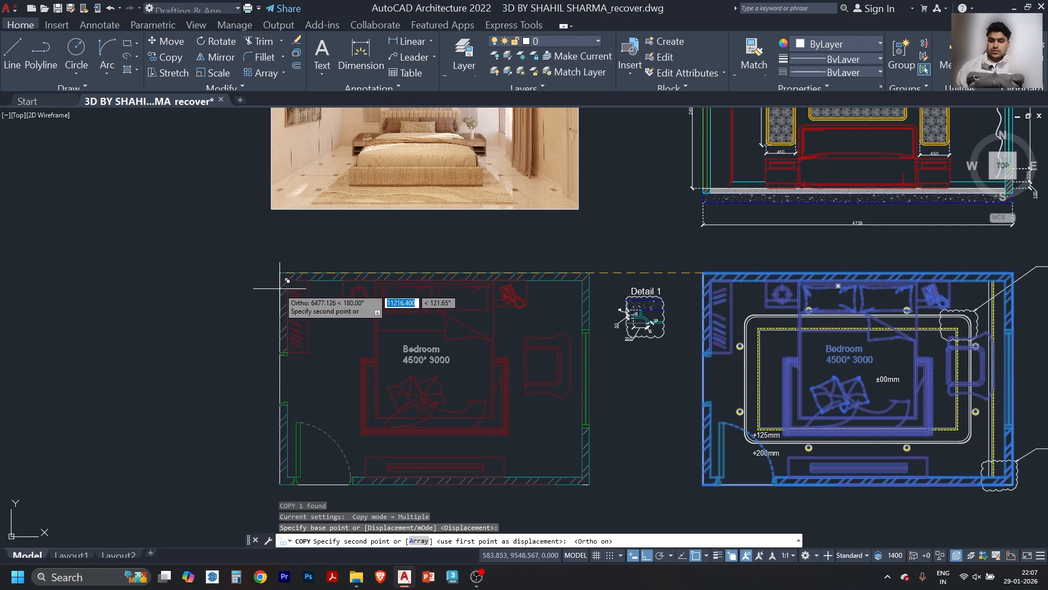
key(F8)
click(280, 289)
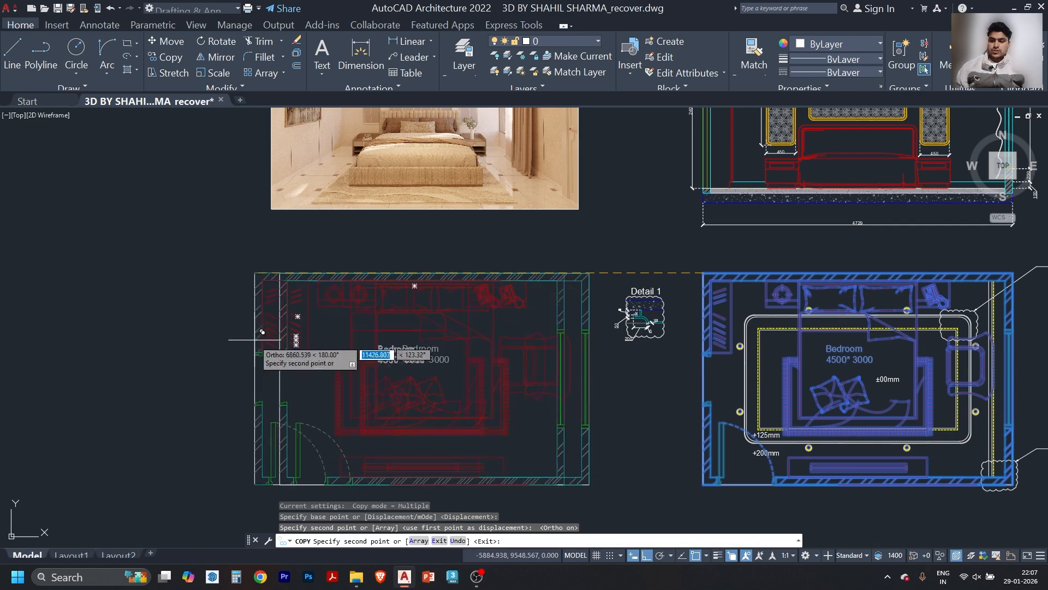
key(Escape)
click(585, 306)
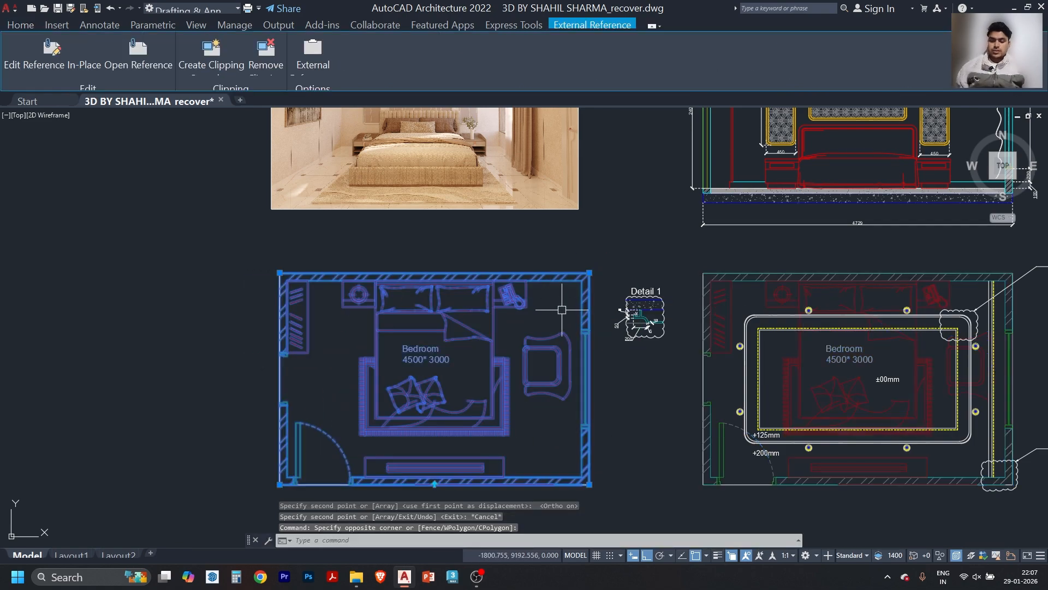
text(m)
key(Return)
click(621, 364)
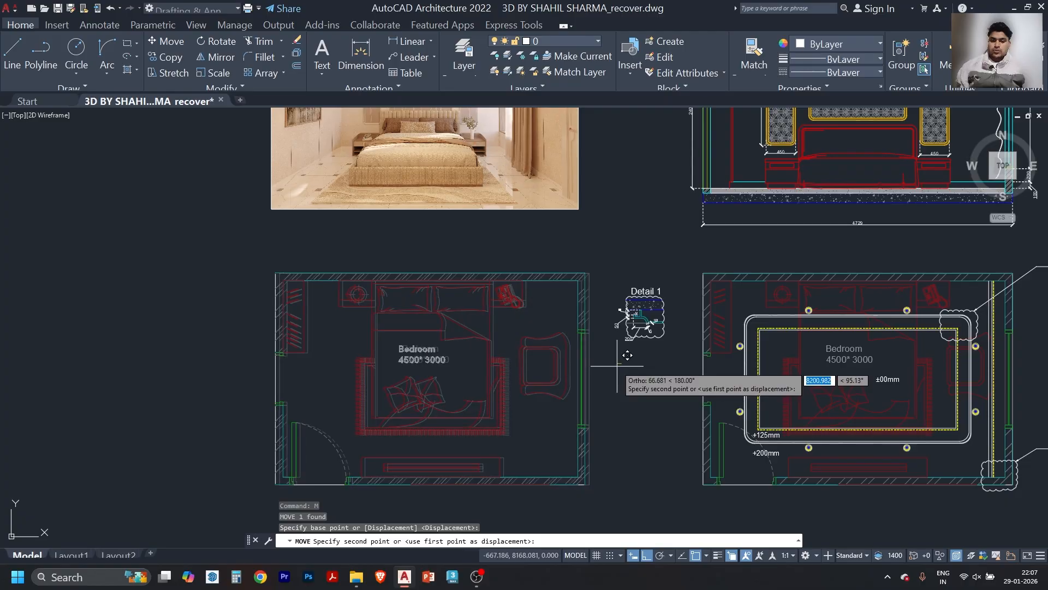
key(Escape)
- Examine the floor tile joints and small brown accent tiles beside the rug in the bedroom render
scroll(299, 186, up, 6)
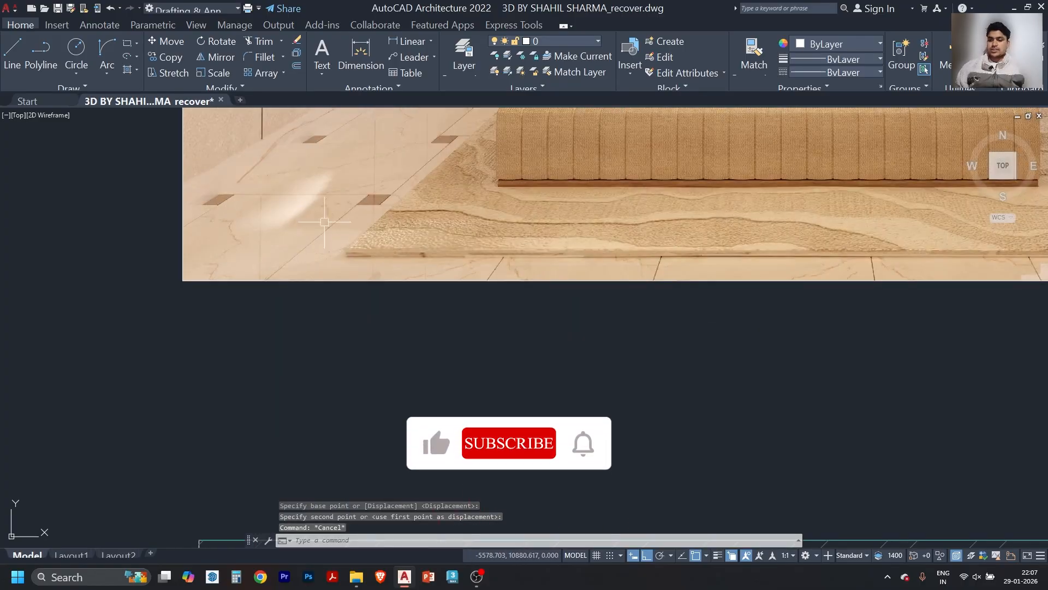
scroll(354, 286, up, 2)
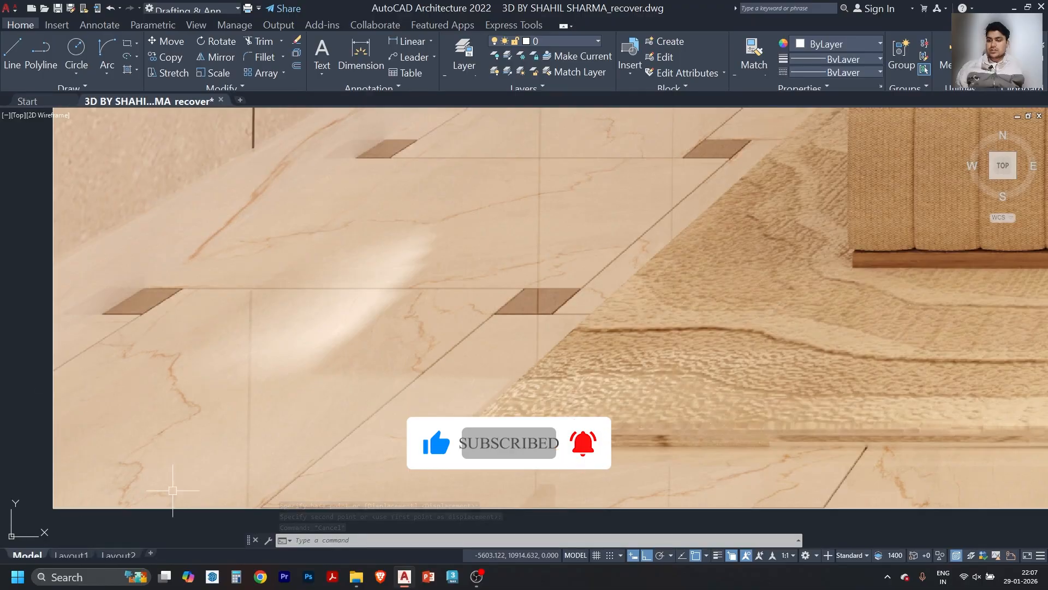
scroll(259, 249, down, 2)
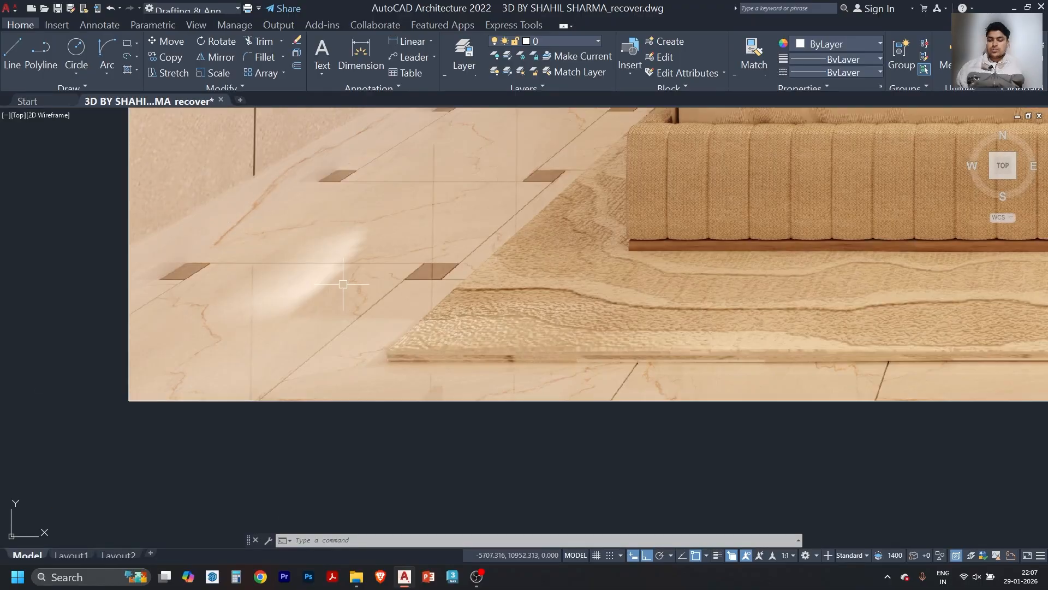
scroll(451, 268, up, 2)
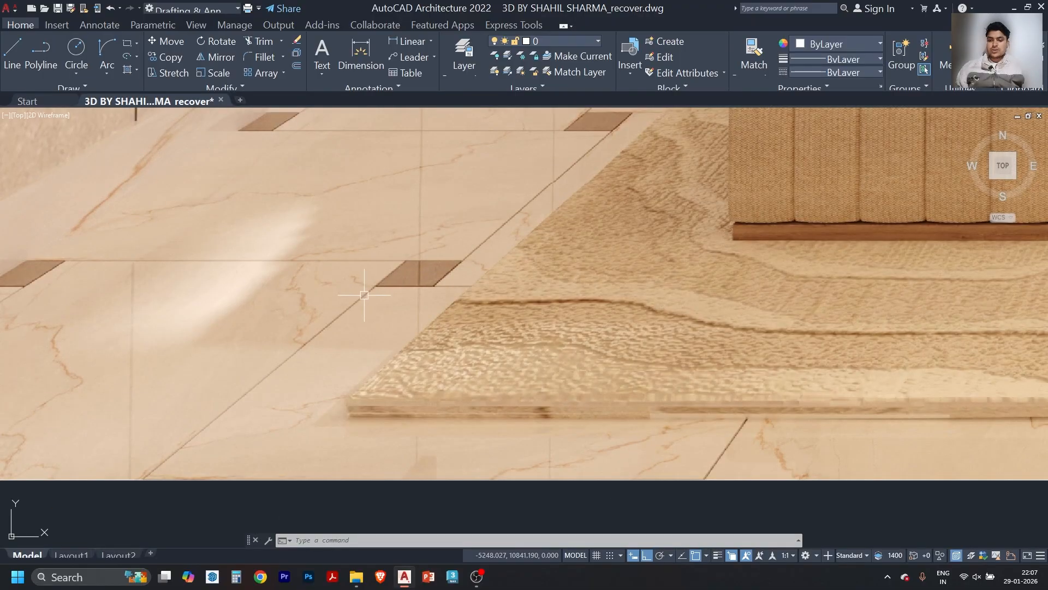
scroll(396, 266, up, 3)
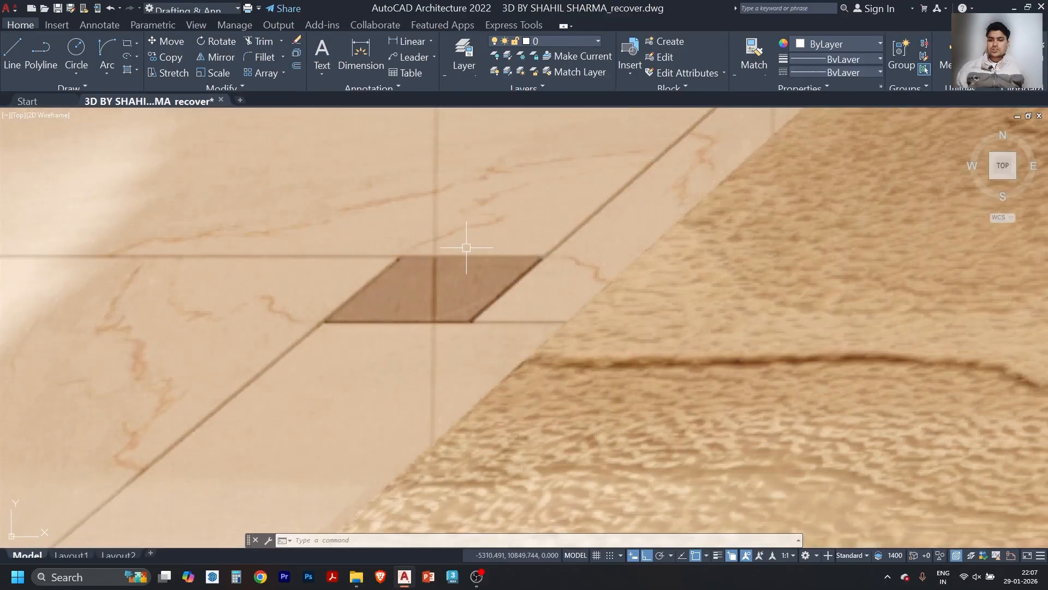
scroll(470, 248, down, 3)
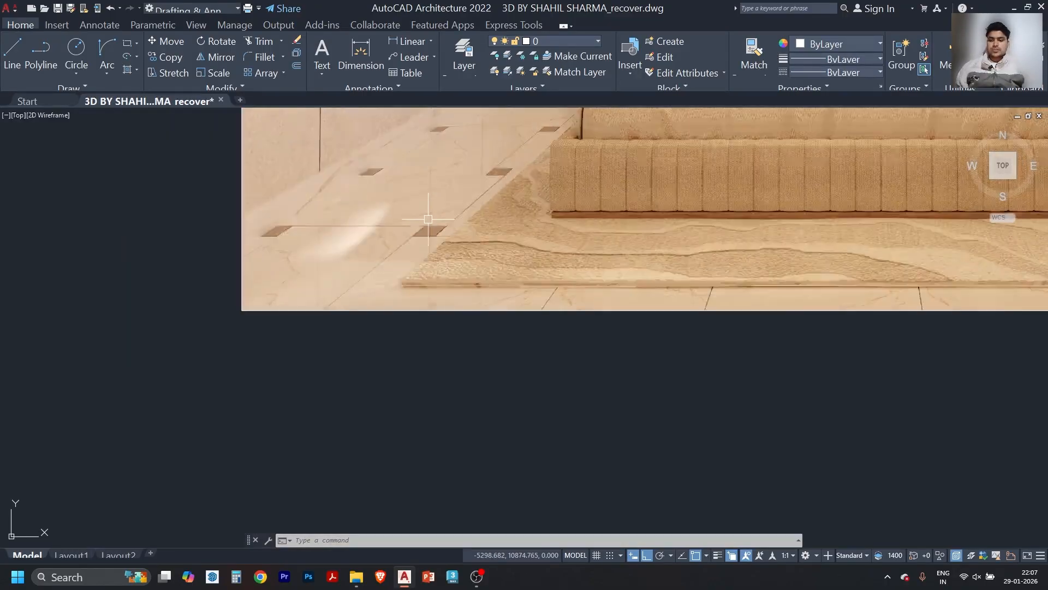
scroll(400, 230, up, 2)
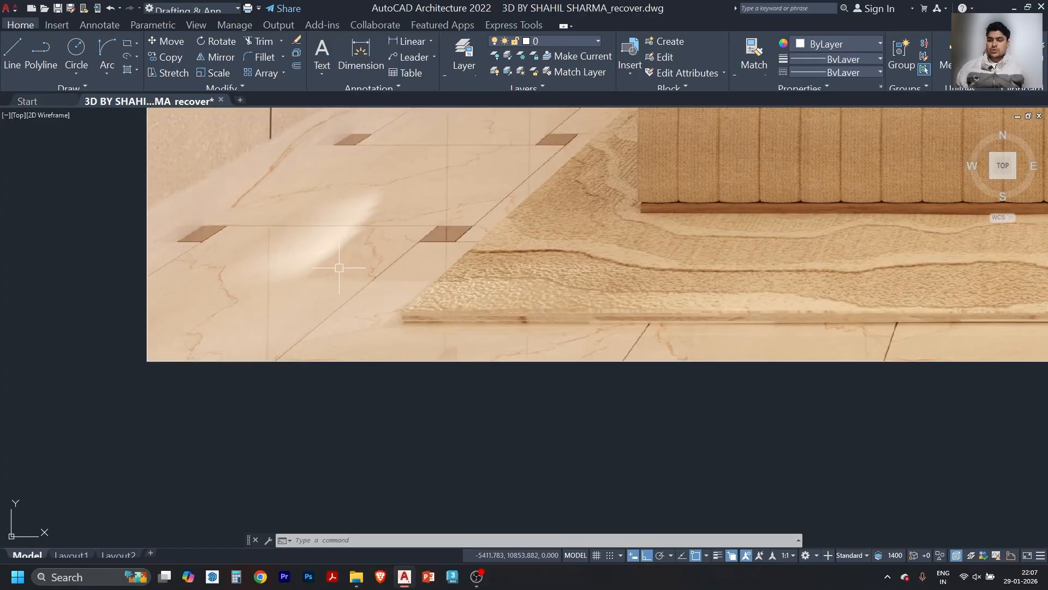
middle_drag(353, 264, 346, 288)
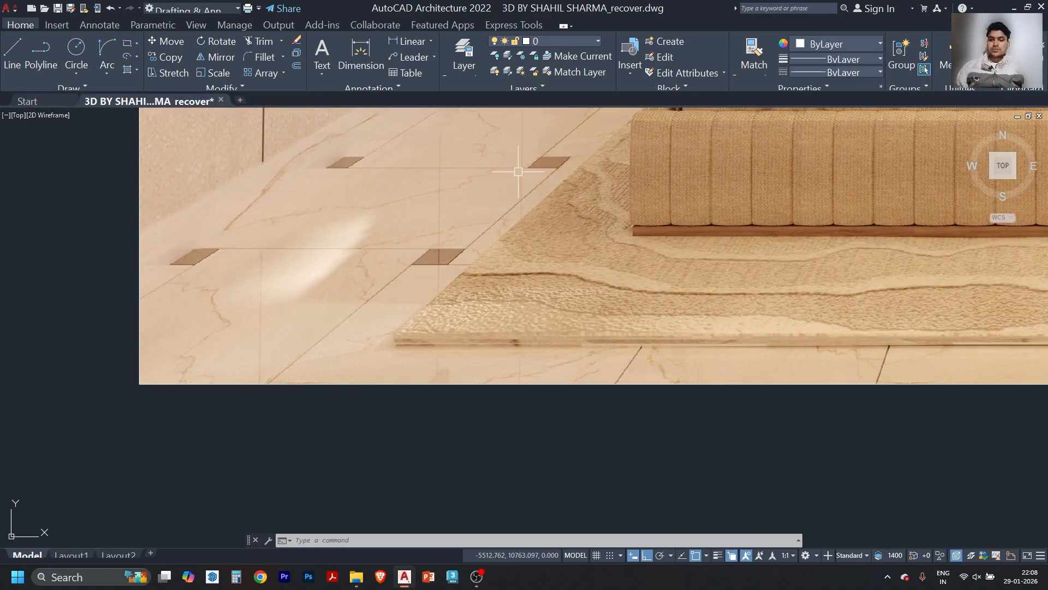
- Draw a 600 by 600 square in the empty space to the left of the copied bedroom plan
scroll(469, 180, down, 8)
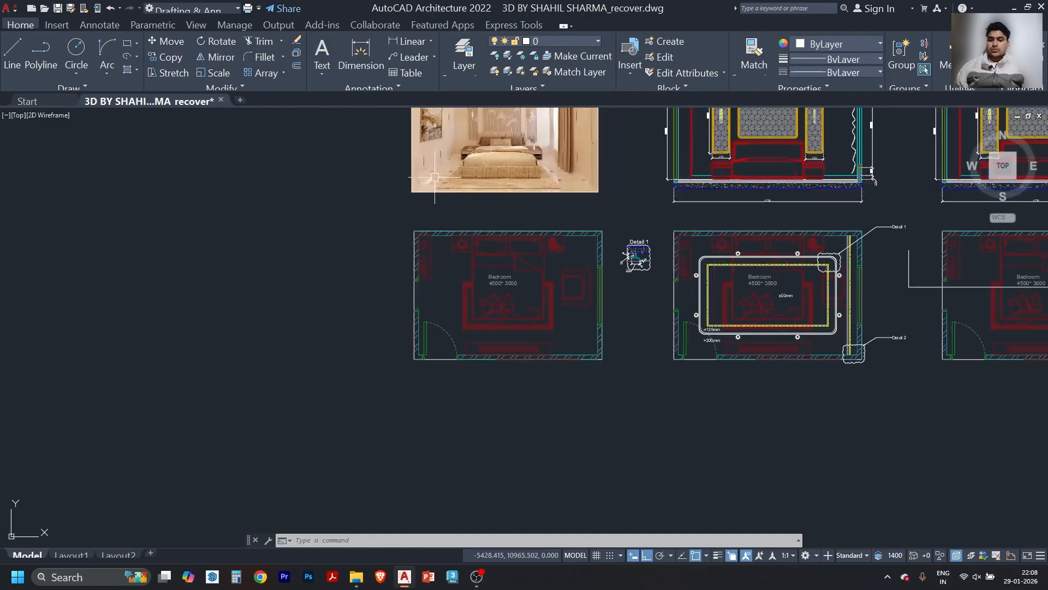
scroll(464, 300, up, 4)
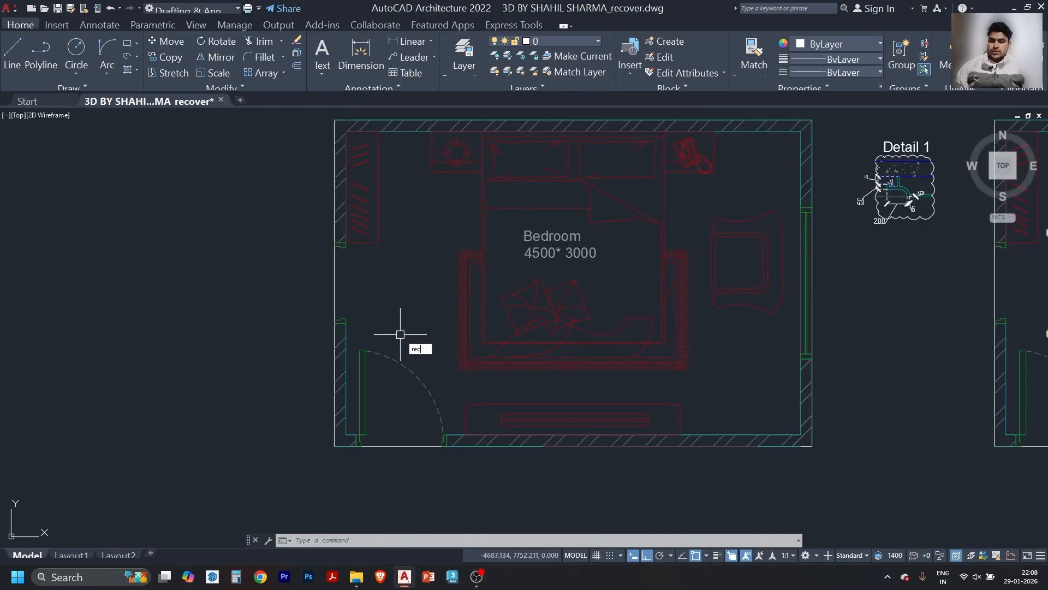
key(Return)
click(152, 362)
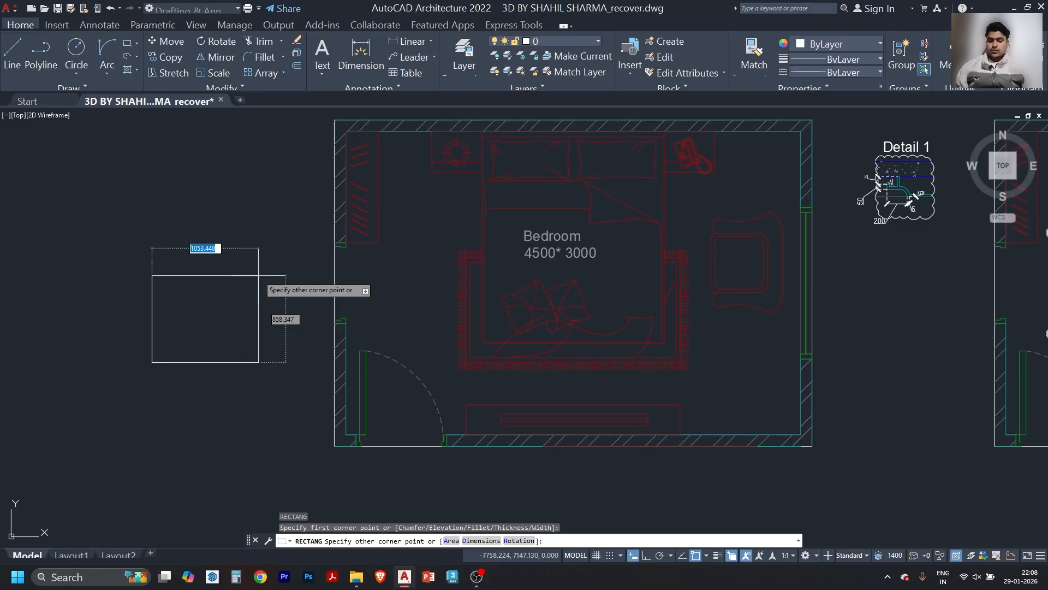
text(600)
key(Tab)
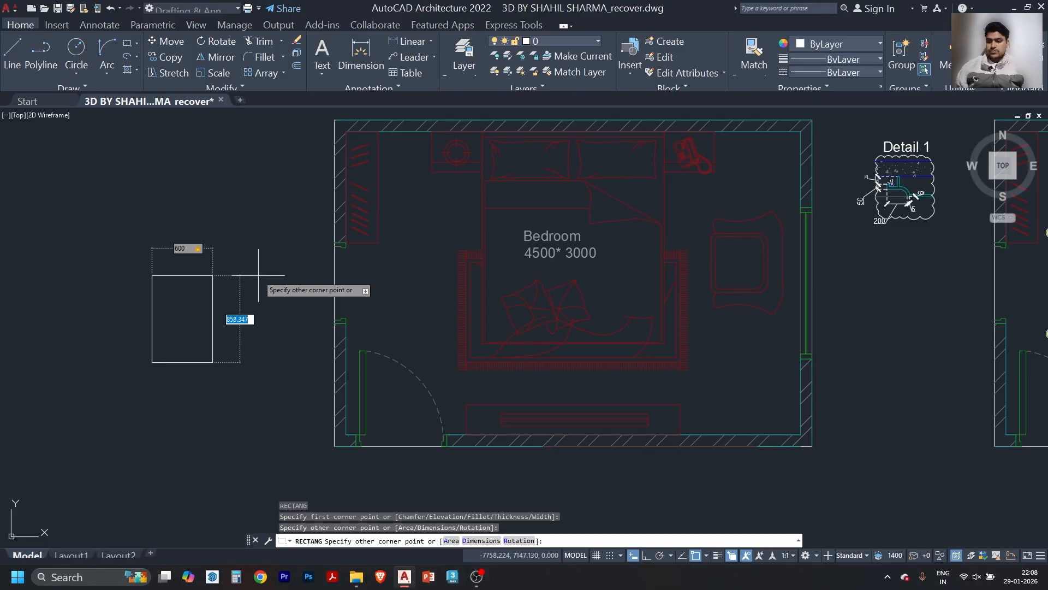
key(Return)
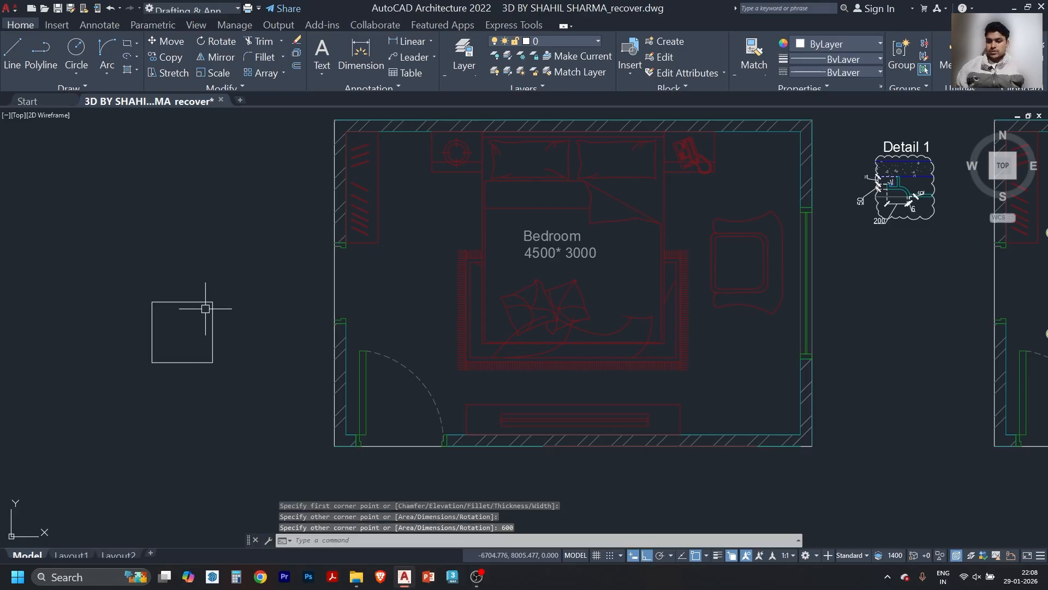
- Draw a 75 by 75 square just right of the 600 square, near its upper-right corner
scroll(214, 314, up, 4)
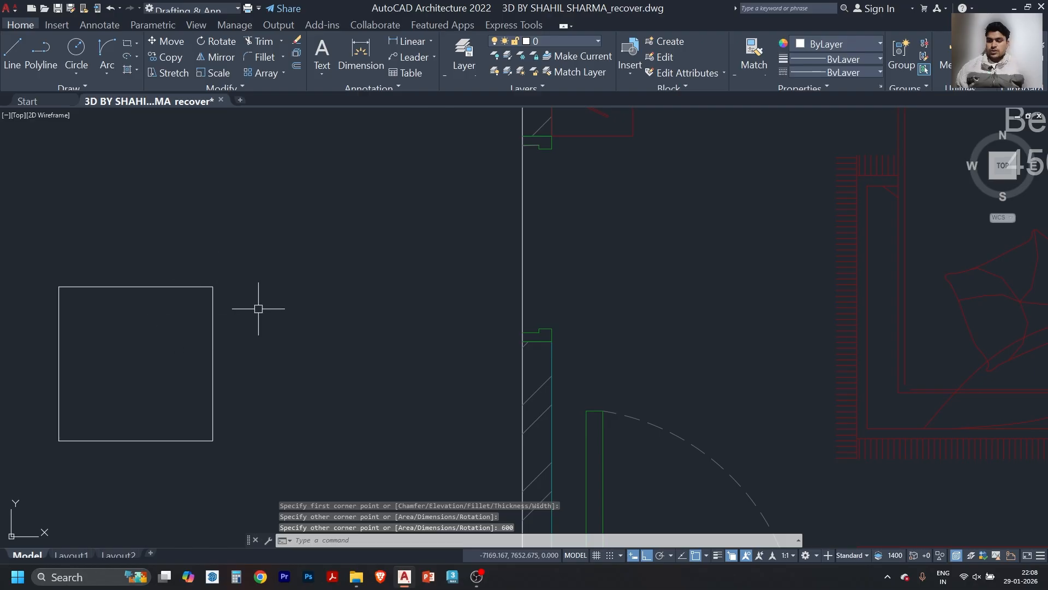
text(rec)
key(Return)
click(250, 282)
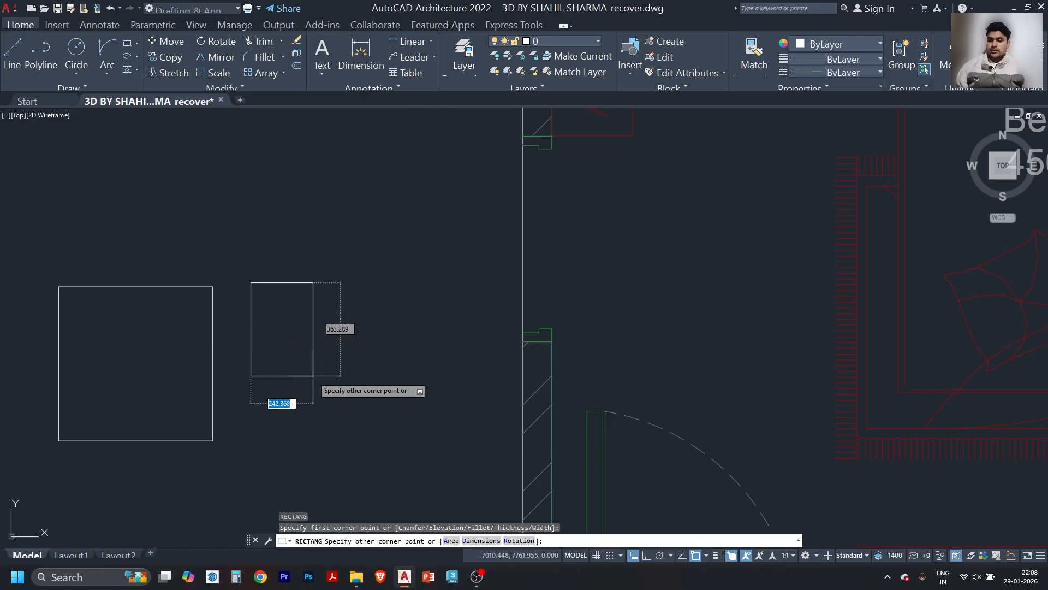
text(75)
key(Tab)
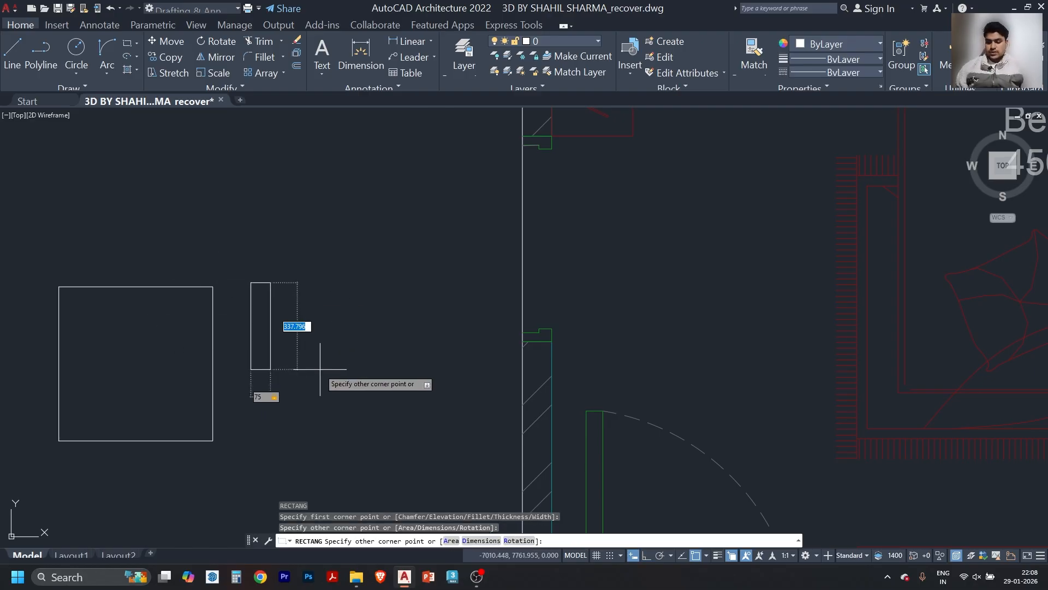
text(75)
key(Return)
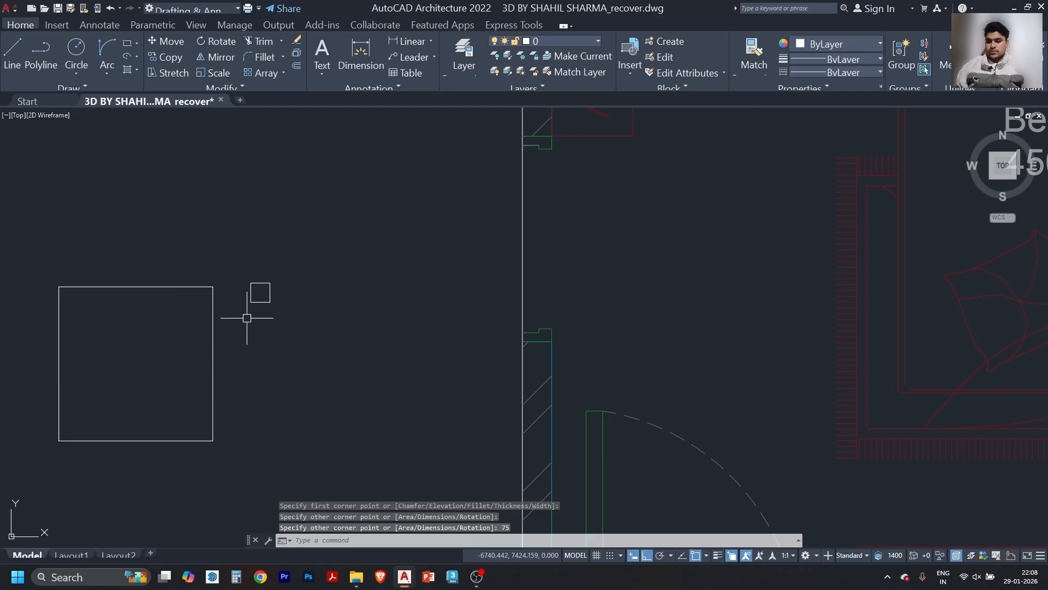
text(m)
key(Return)
scroll(243, 278, up, 4)
key(Escape)
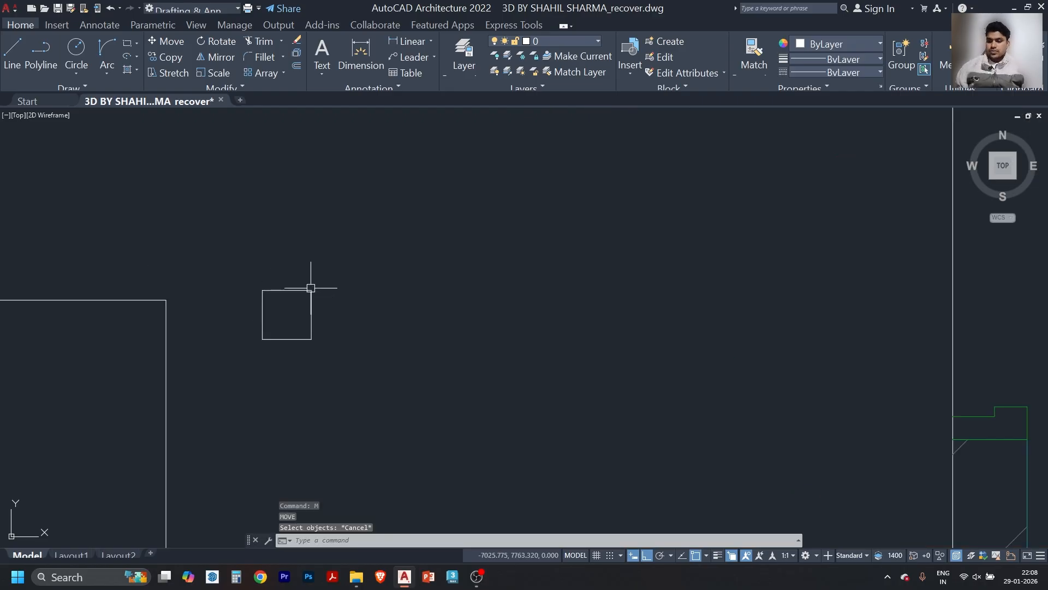
- Offset the 600 square outward by 4
scroll(311, 286, up, 5)
text(o)
key(Return)
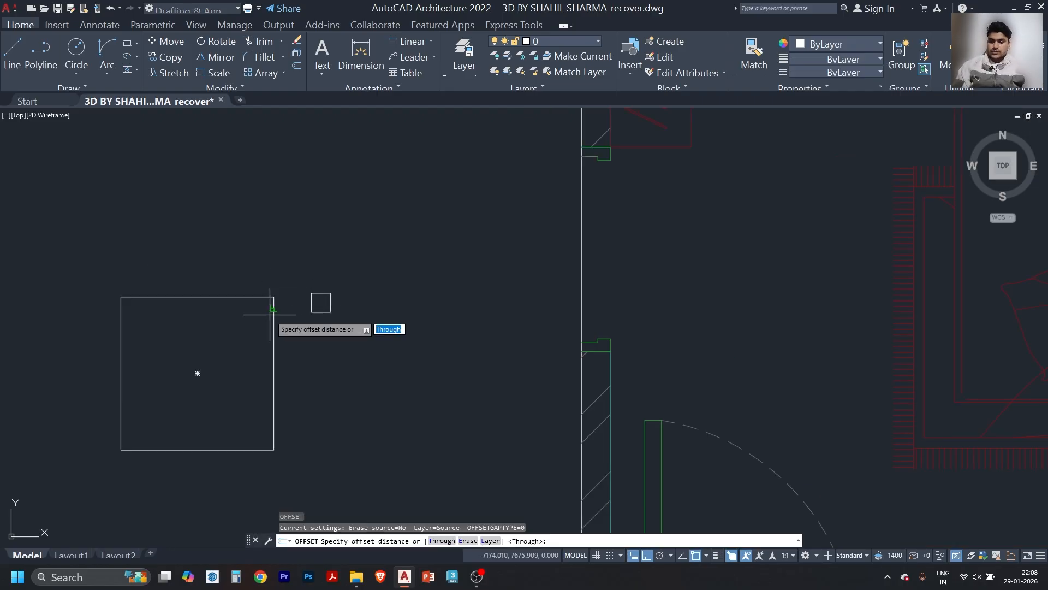
text(4)
key(Return)
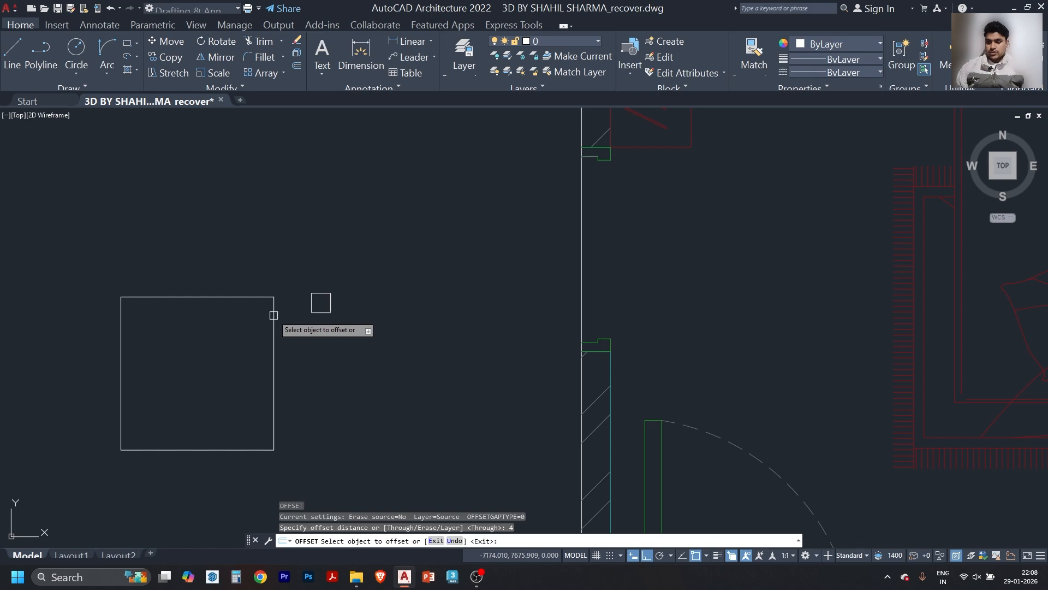
click(274, 314)
click(274, 279)
scroll(274, 290, up, 10)
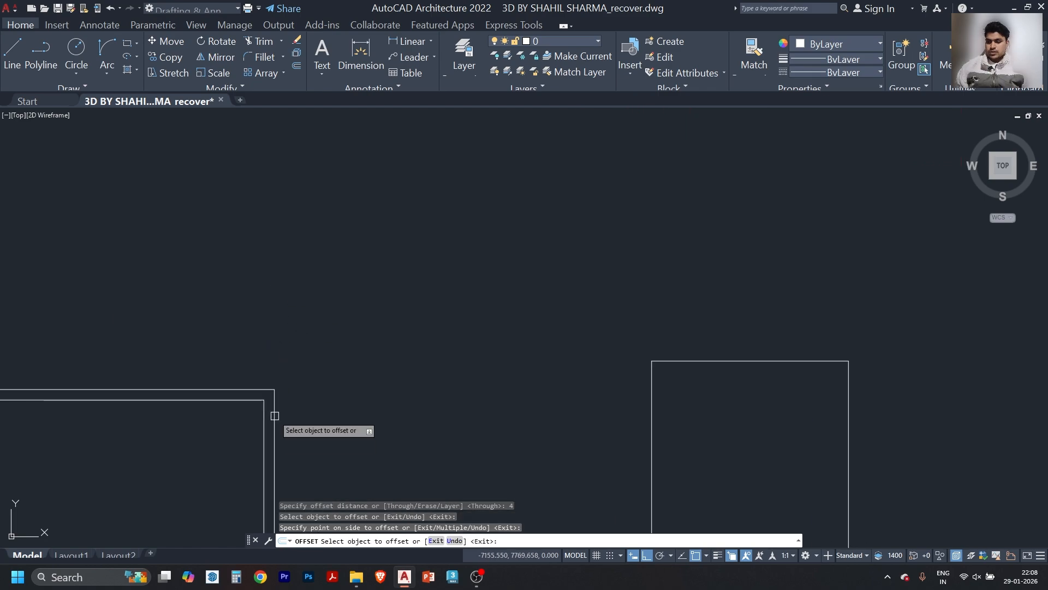
scroll(371, 333, down, 4)
key(Escape)
- Move the 75 square so its top-left corner meets the upper-right corner of the outer offset square
click(585, 299)
click(499, 402)
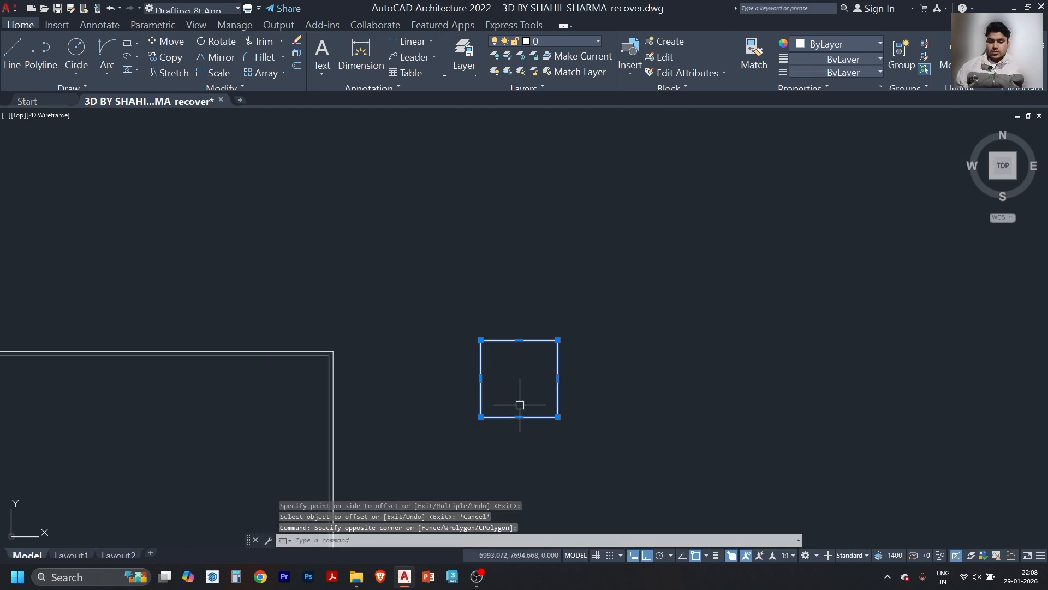
text(m)
key(Return)
click(480, 340)
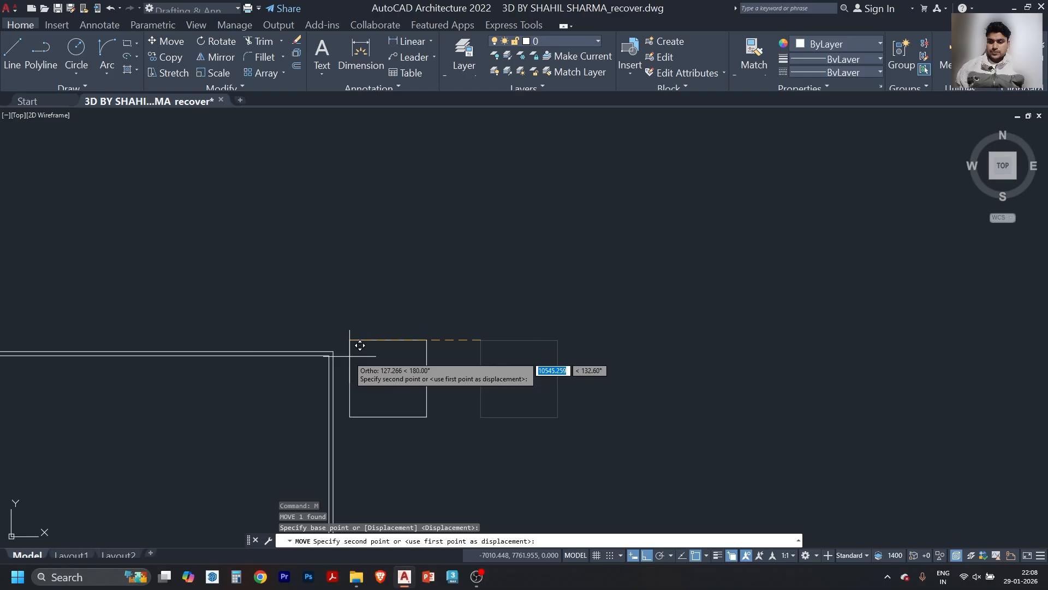
click(333, 351)
scroll(434, 382, down, 5)
scroll(407, 397, down, 2)
scroll(417, 376, up, 8)
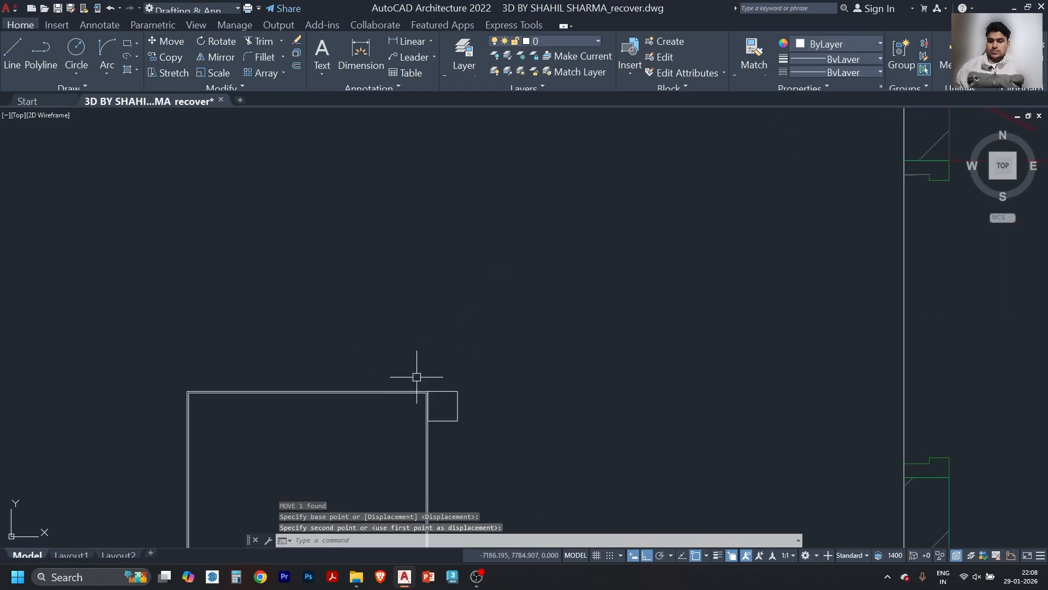
scroll(413, 422, down, 5)
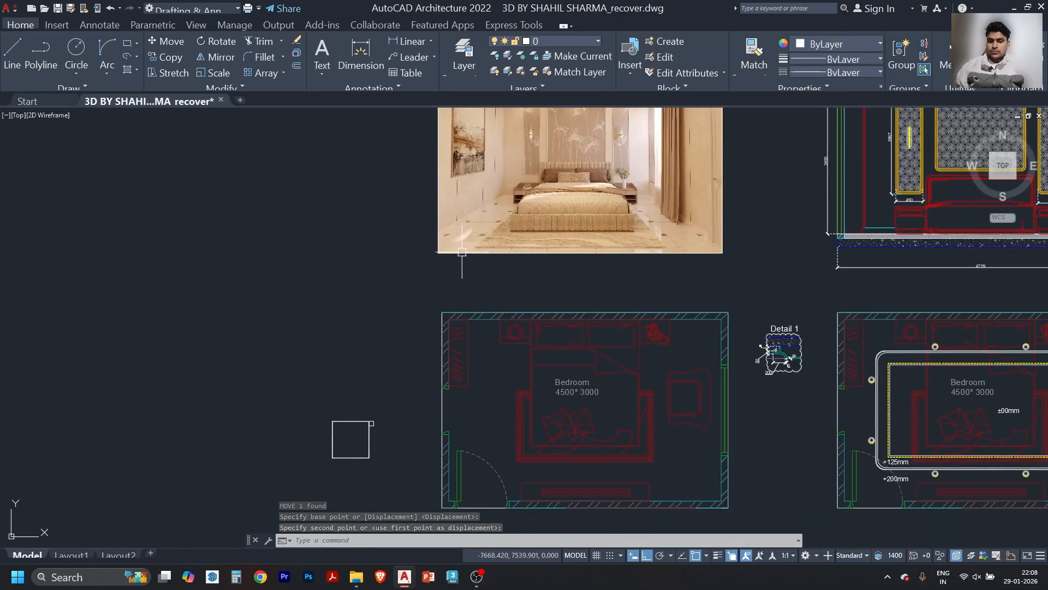
scroll(485, 275, up, 8)
scroll(485, 274, up, 2)
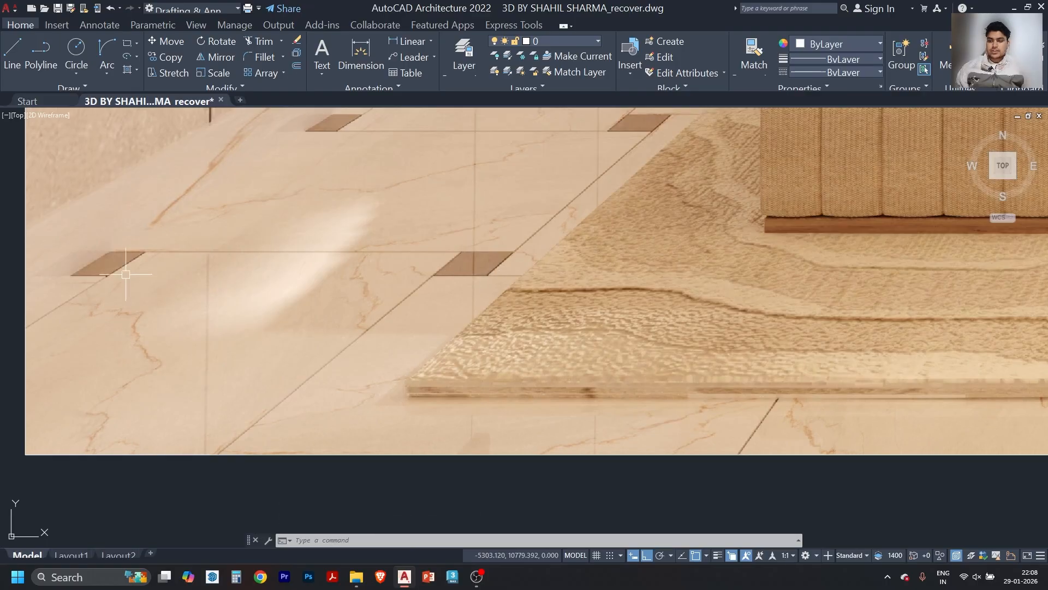
- Copy the 75 square so its upper-right corner meets the upper-left corner of the outer offset square
scroll(172, 283, down, 6)
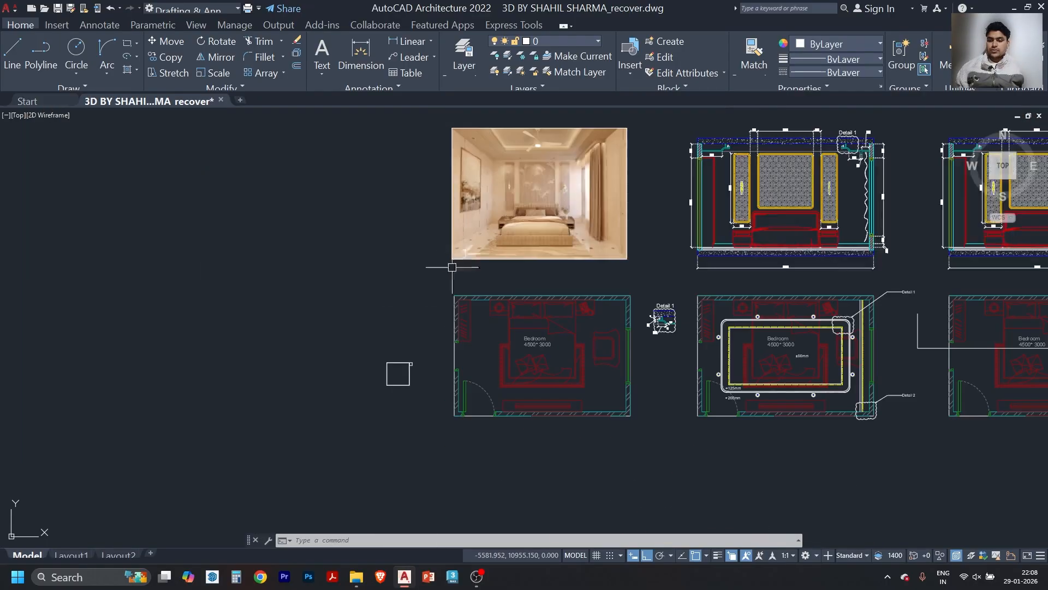
scroll(400, 375, up, 5)
scroll(401, 374, up, 2)
click(481, 284)
click(458, 334)
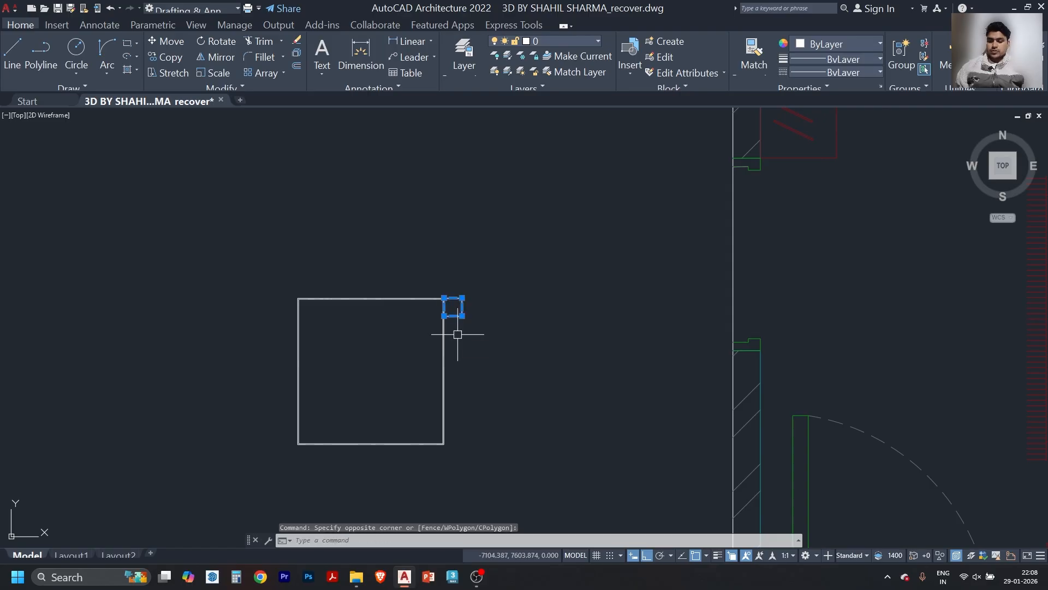
key(Return)
click(462, 298)
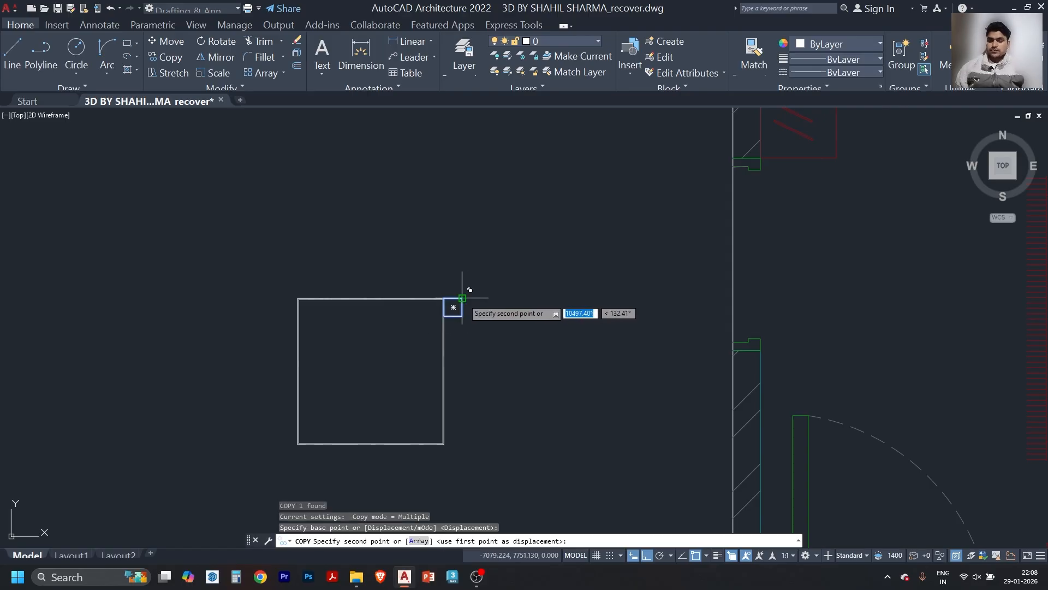
scroll(307, 289, up, 5)
click(222, 290)
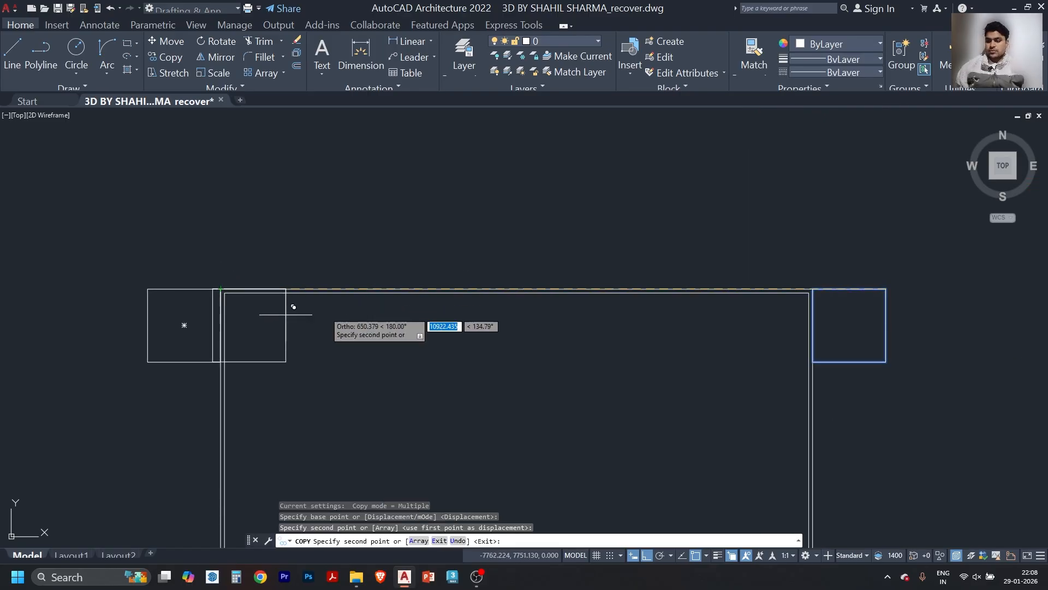
key(Escape)
scroll(415, 292, down, 4)
scroll(389, 341, down, 3)
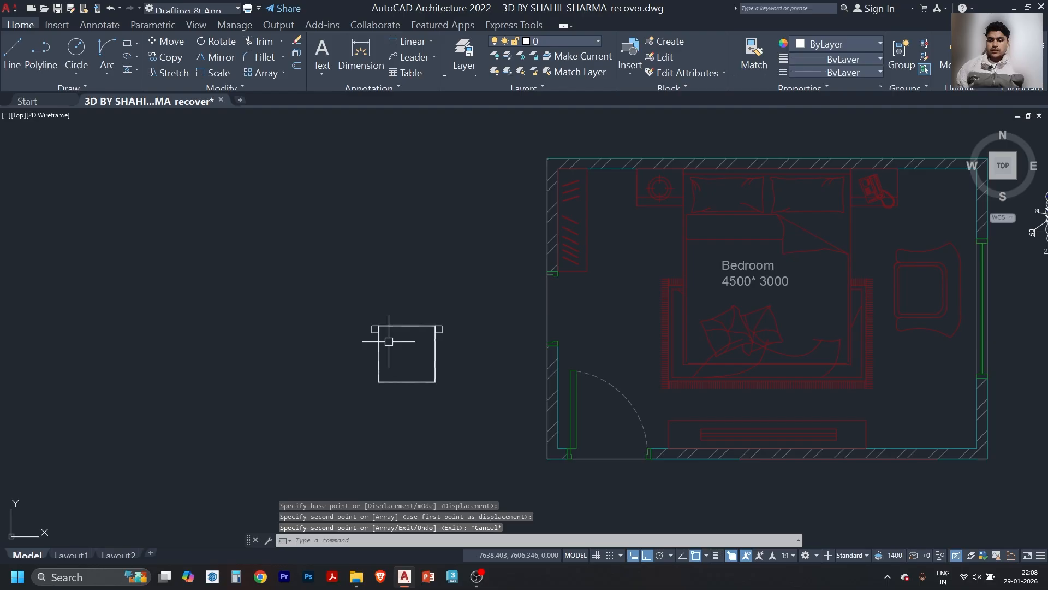
- Examine how the large tiles and small accent tiles meet on both sides of the bed in the rendered image
scroll(393, 338, down, 3)
scroll(469, 250, up, 10)
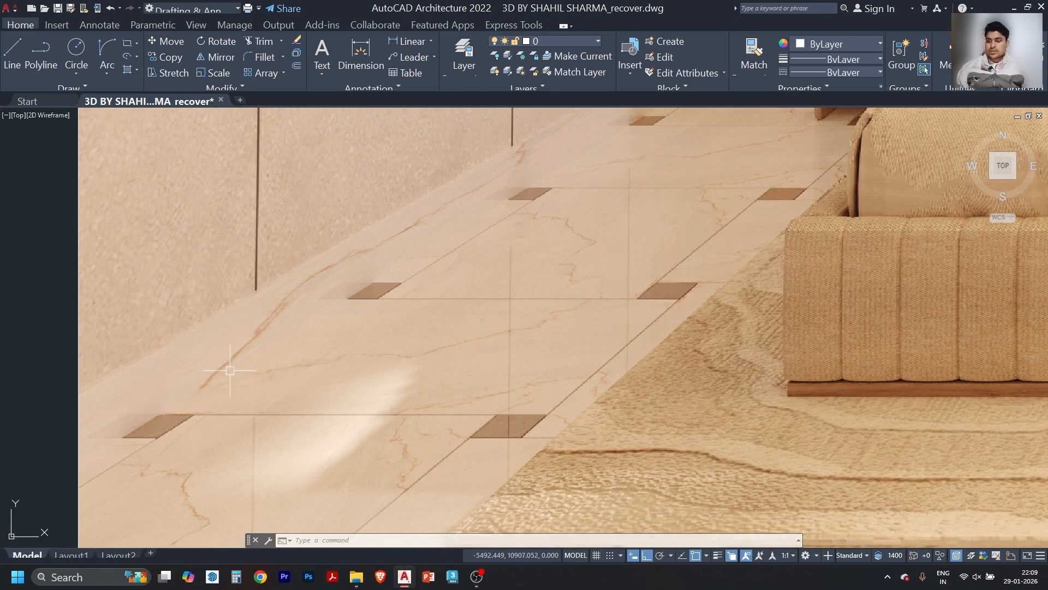
scroll(348, 303, down, 3)
scroll(417, 241, up, 6)
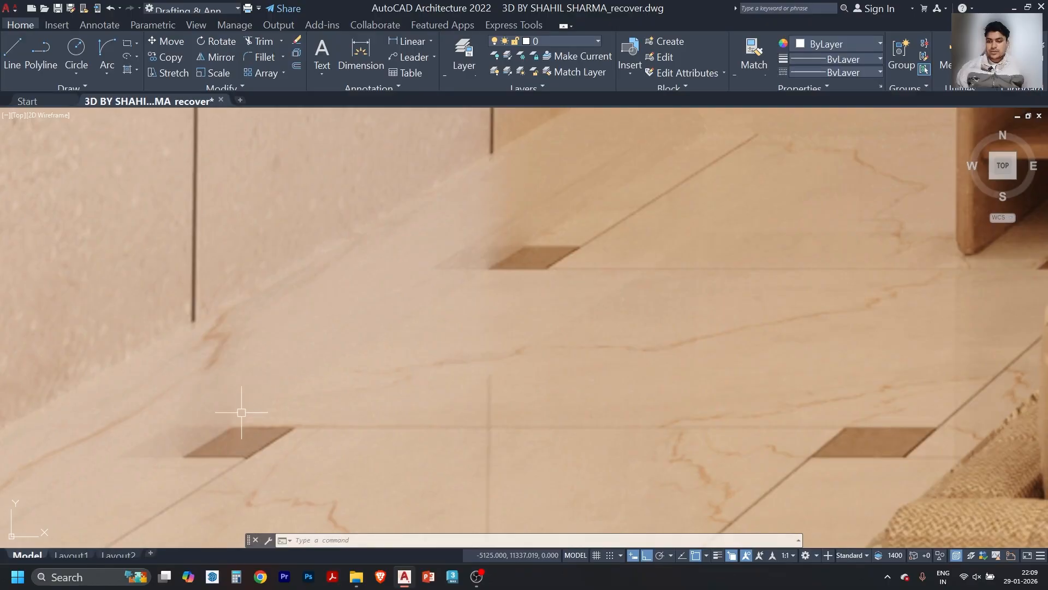
scroll(252, 404, down, 4)
scroll(830, 397, up, 4)
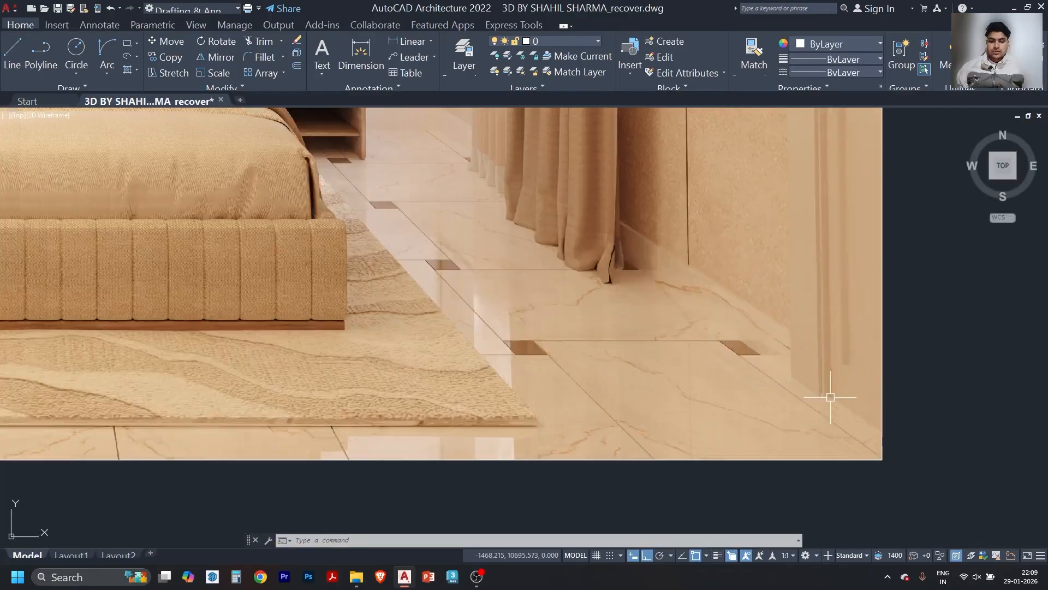
scroll(789, 409, up, 2)
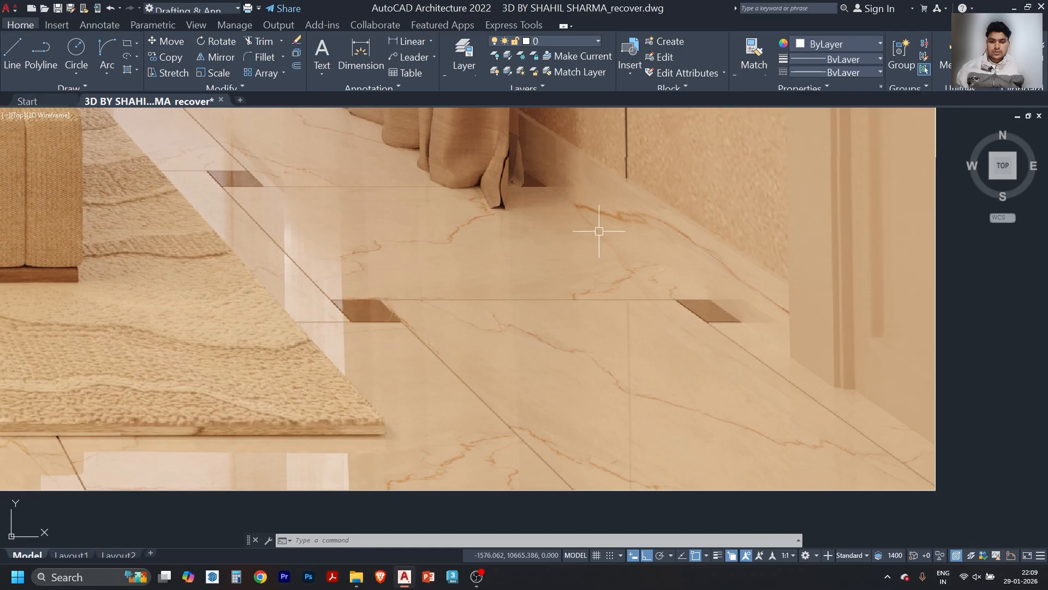
scroll(610, 228, down, 5)
scroll(452, 362, up, 4)
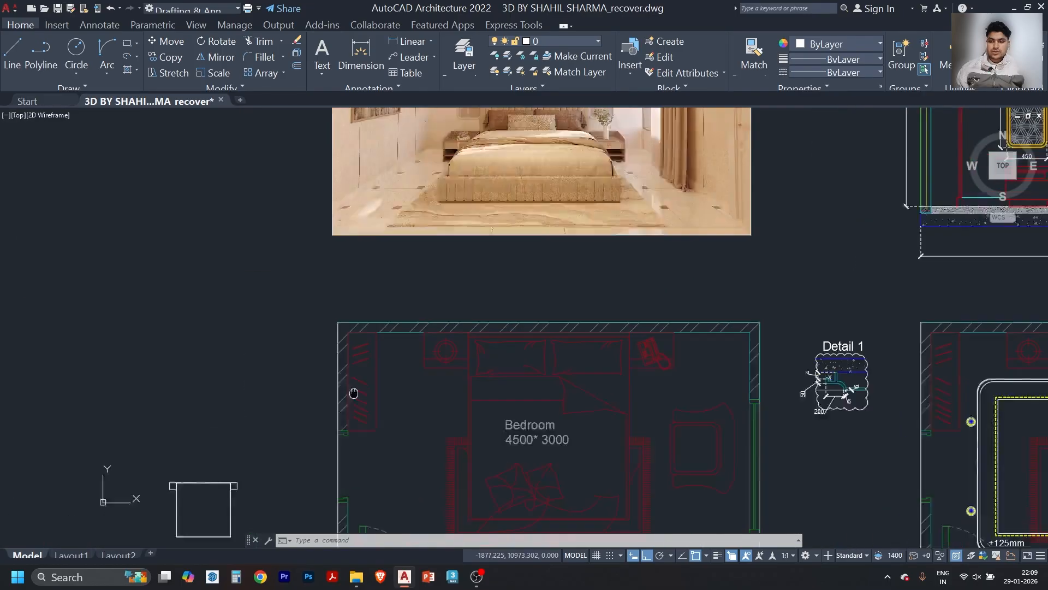
scroll(478, 393, up, 2)
scroll(461, 371, up, 2)
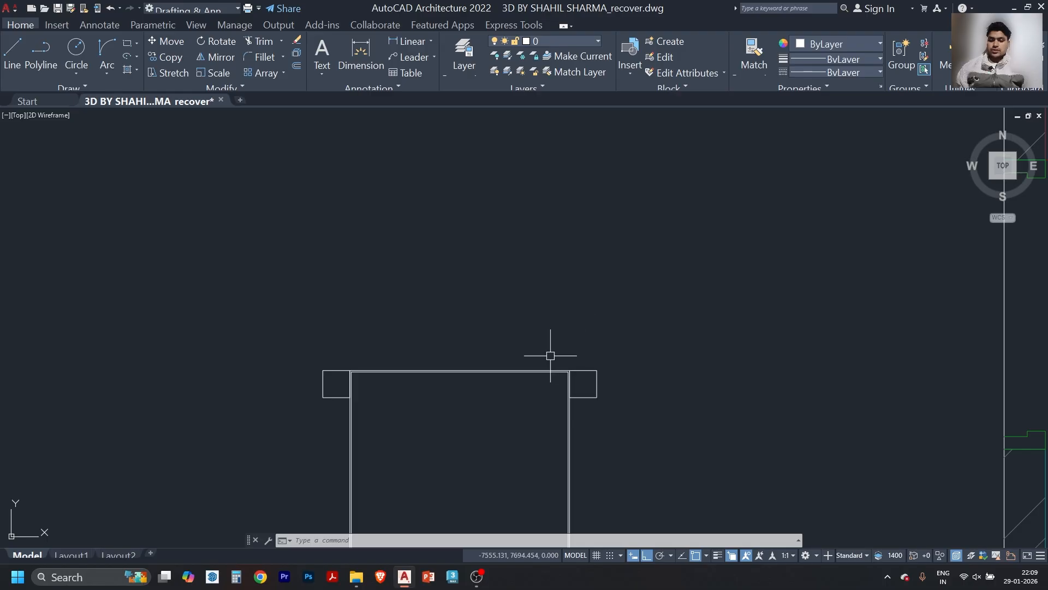
- Mirror the offset 600 square and both 75 squares upward across the outer square's top edge, keeping the originals
key(Escape)
scroll(550, 312, down, 1)
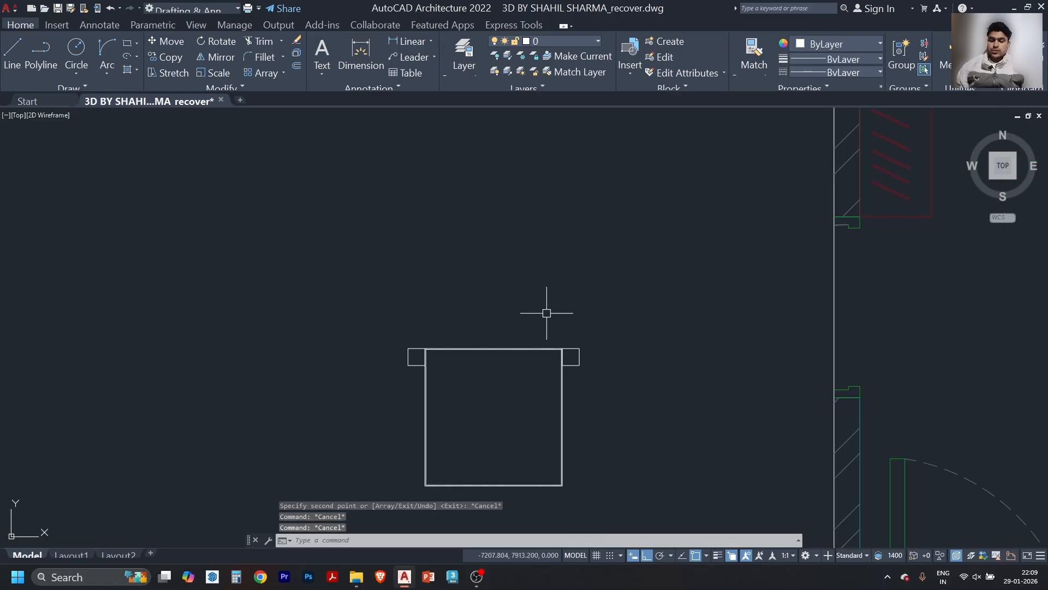
click(655, 310)
click(370, 401)
text(mi)
key(Return)
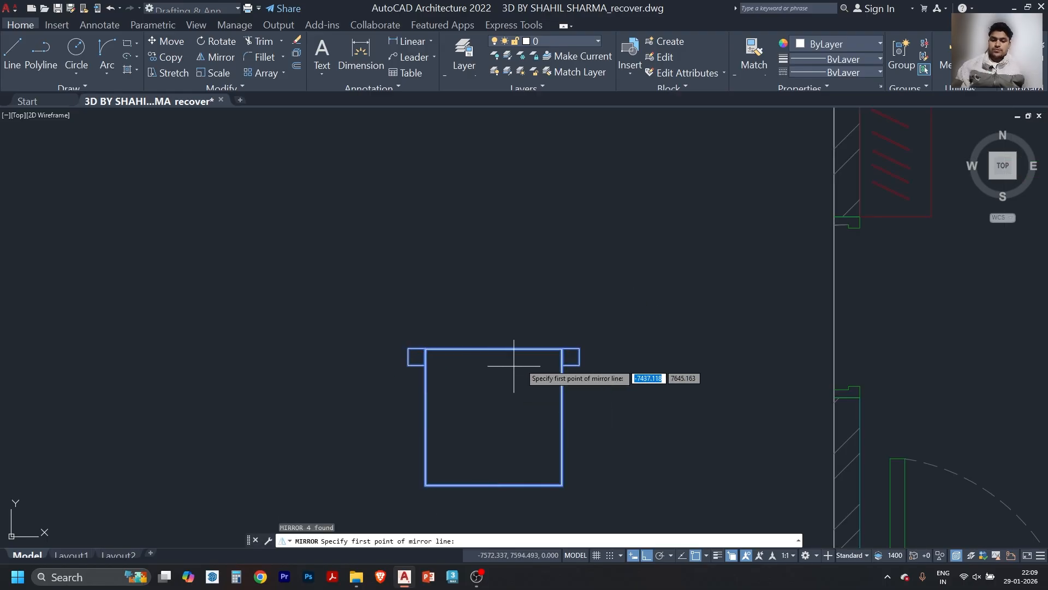
scroll(595, 336, up, 2)
click(560, 360)
click(721, 360)
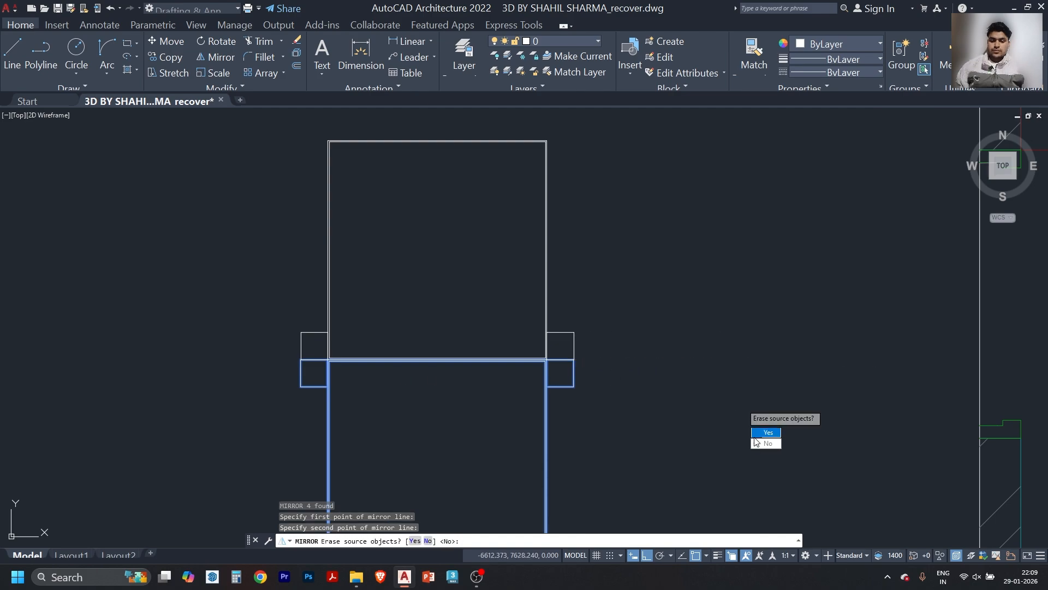
click(767, 445)
- Move the mirrored tile set straight up by 600
click(656, 300)
click(210, 349)
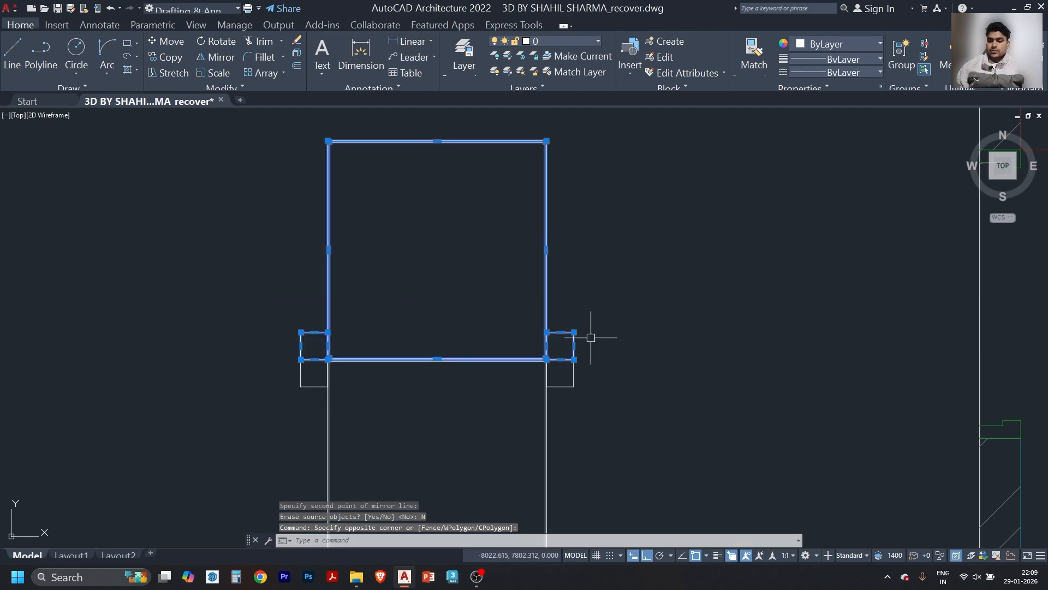
text(M)
key(Return)
click(625, 387)
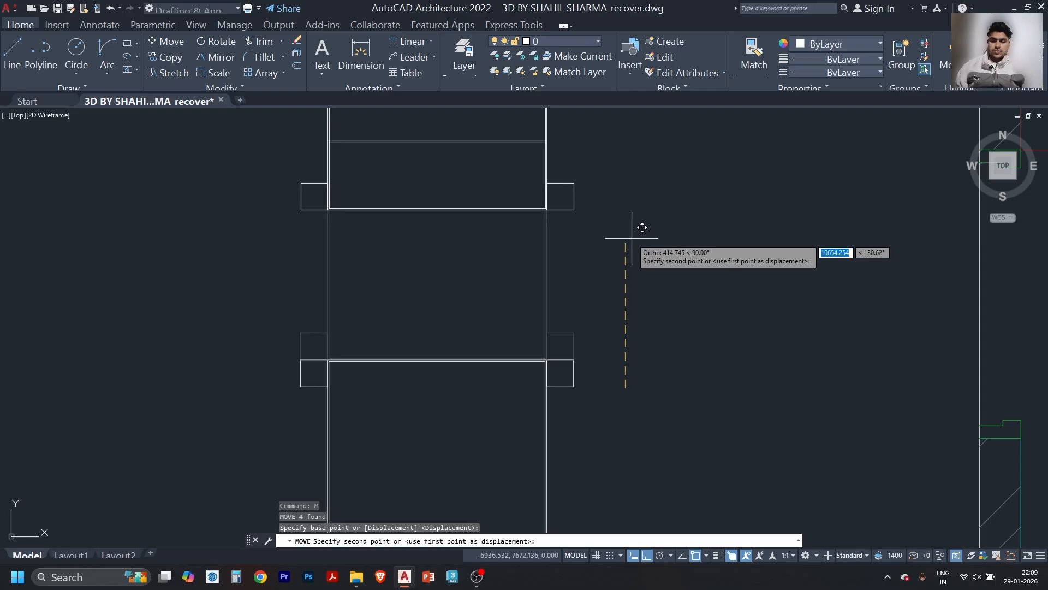
text(600)
key(Return)
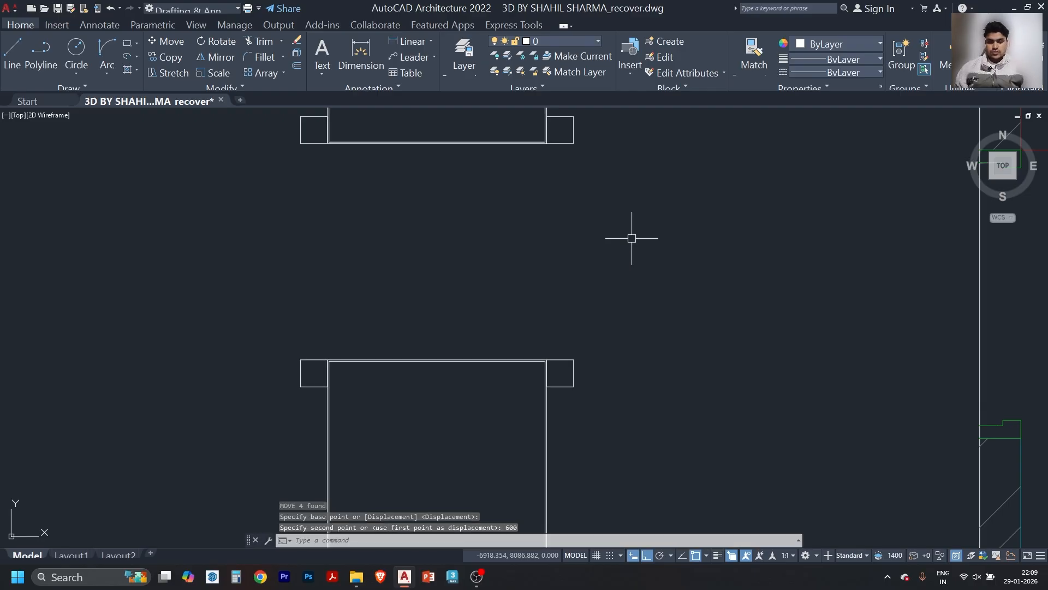
key(Escape)
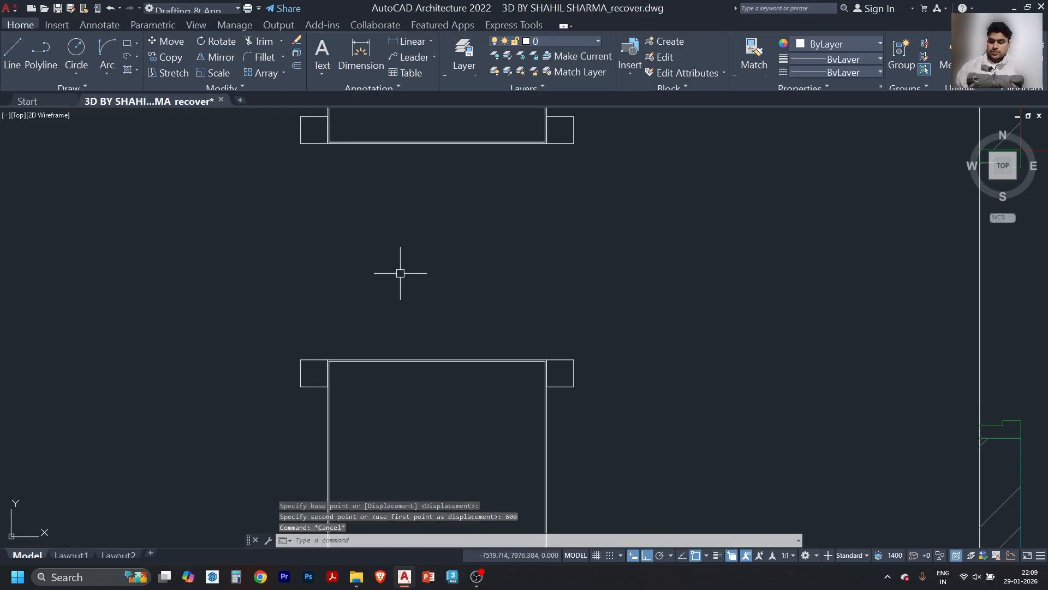
- Draw a rectangle from the upper-left accent square's lower-left corner to the lower-right accent square's upper-right corner, filling the gap between the tile sets
text(rec)
key(Return)
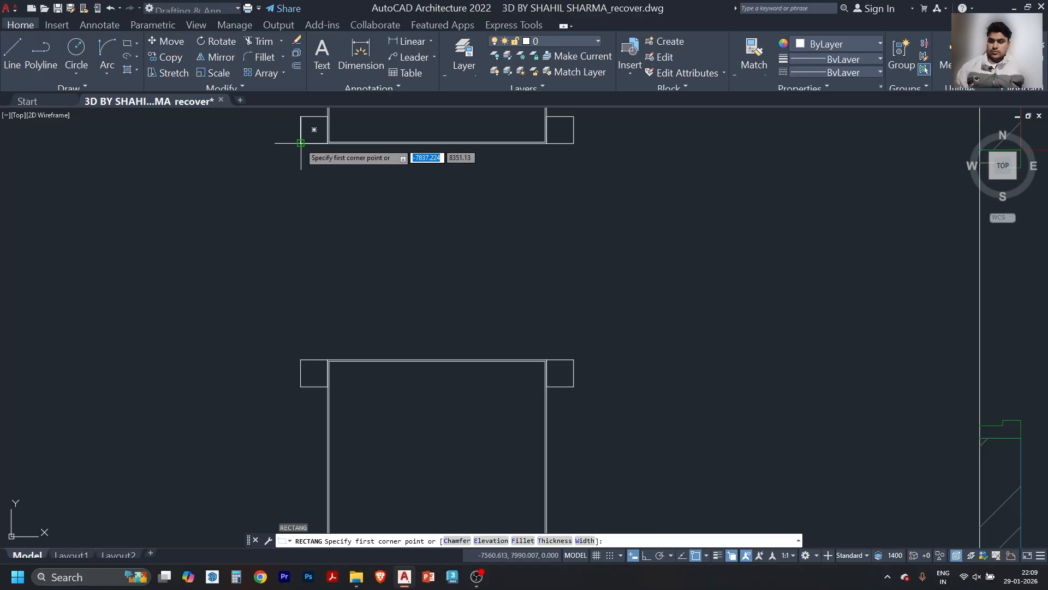
click(301, 144)
click(573, 361)
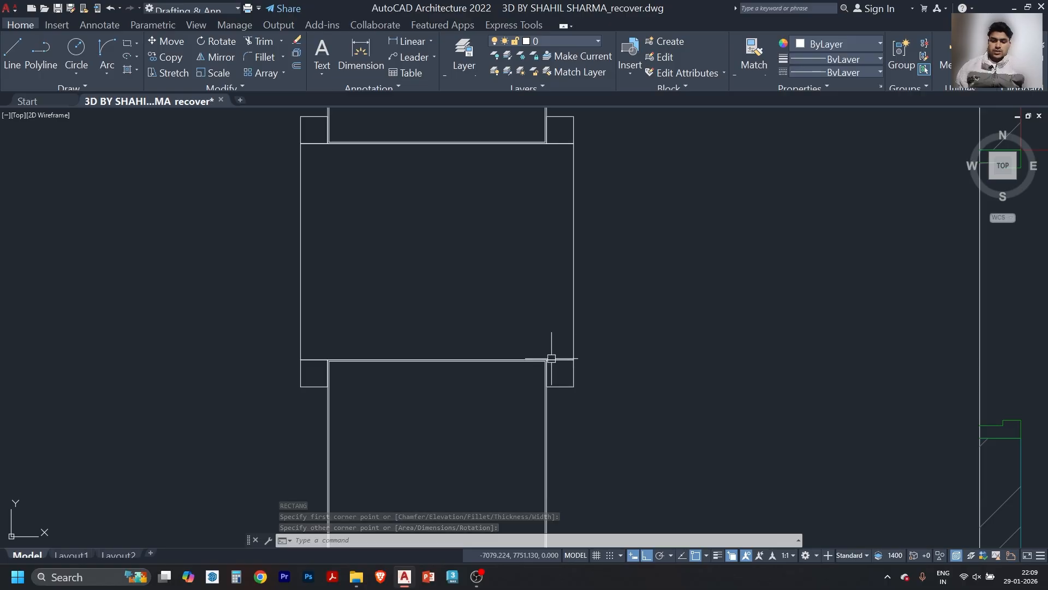
- Inspect the corners where the middle rectangle meets the accent squares and compare them with the tile joints in the rendered image
scroll(550, 356, up, 5)
scroll(518, 370, down, 4)
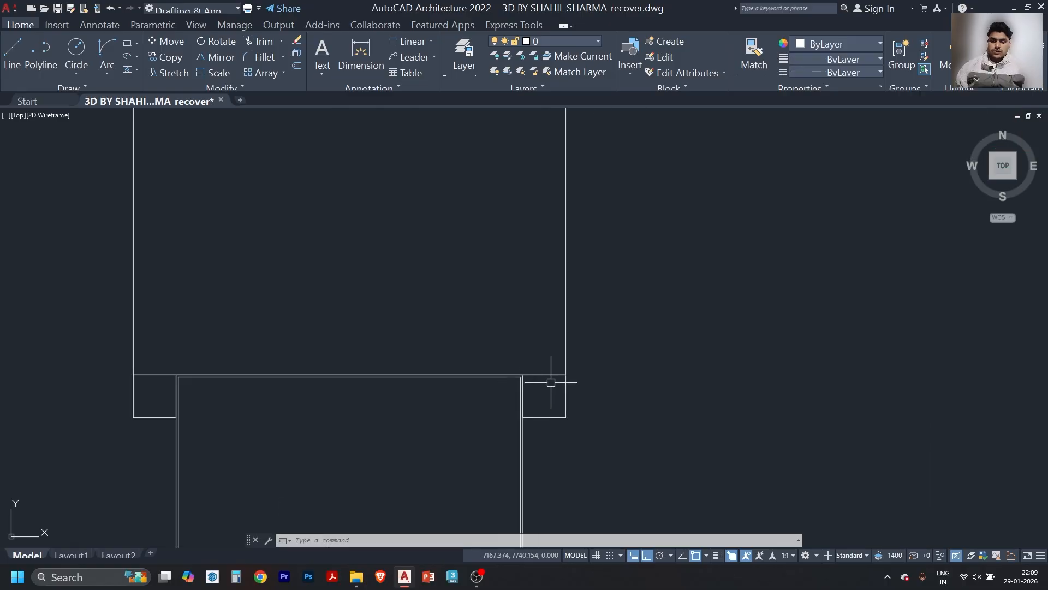
scroll(531, 372, up, 4)
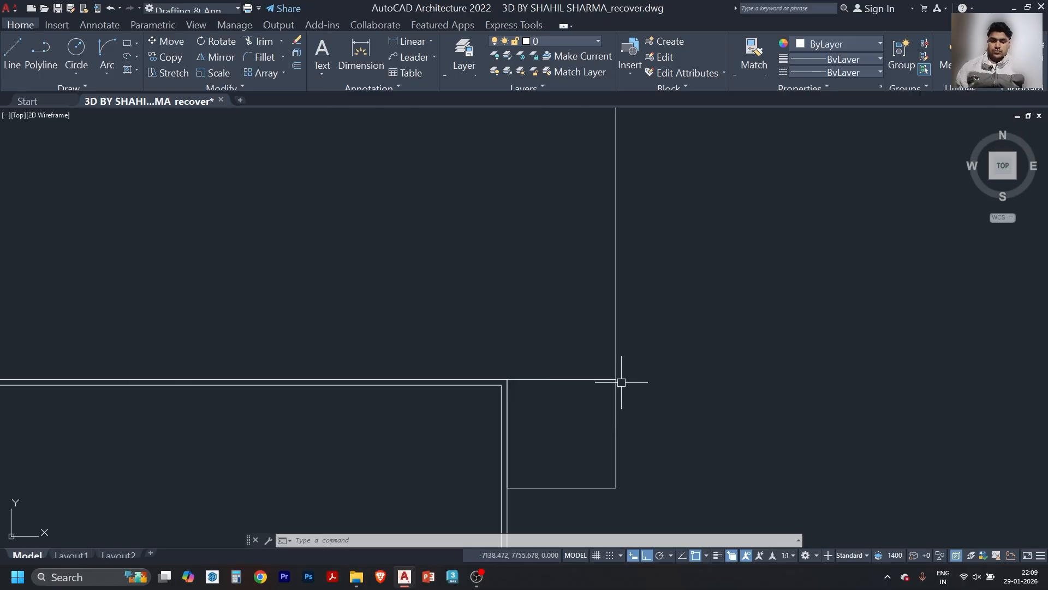
scroll(546, 400, down, 5)
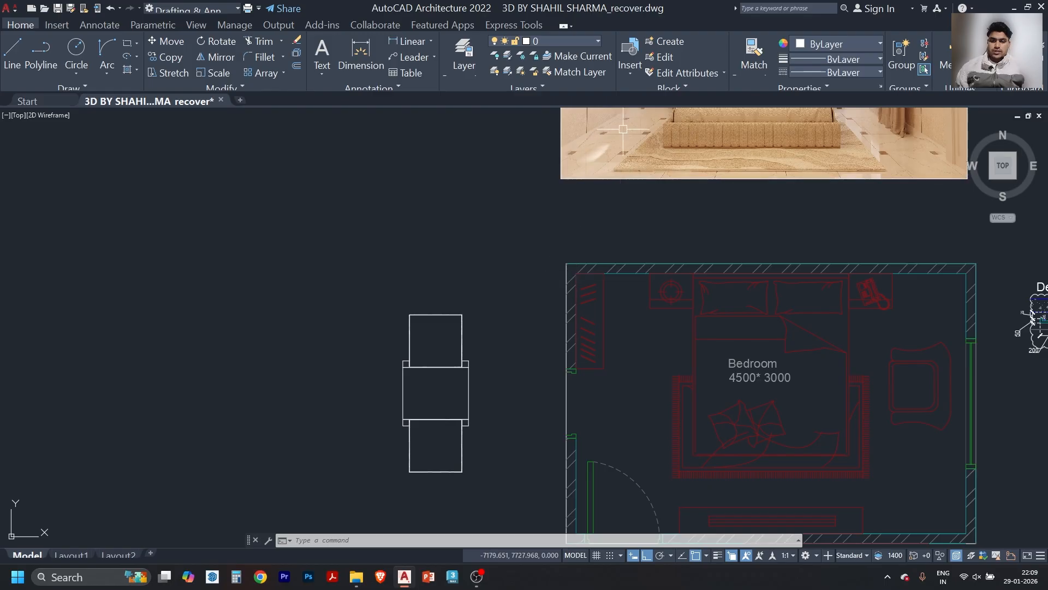
scroll(623, 129, up, 5)
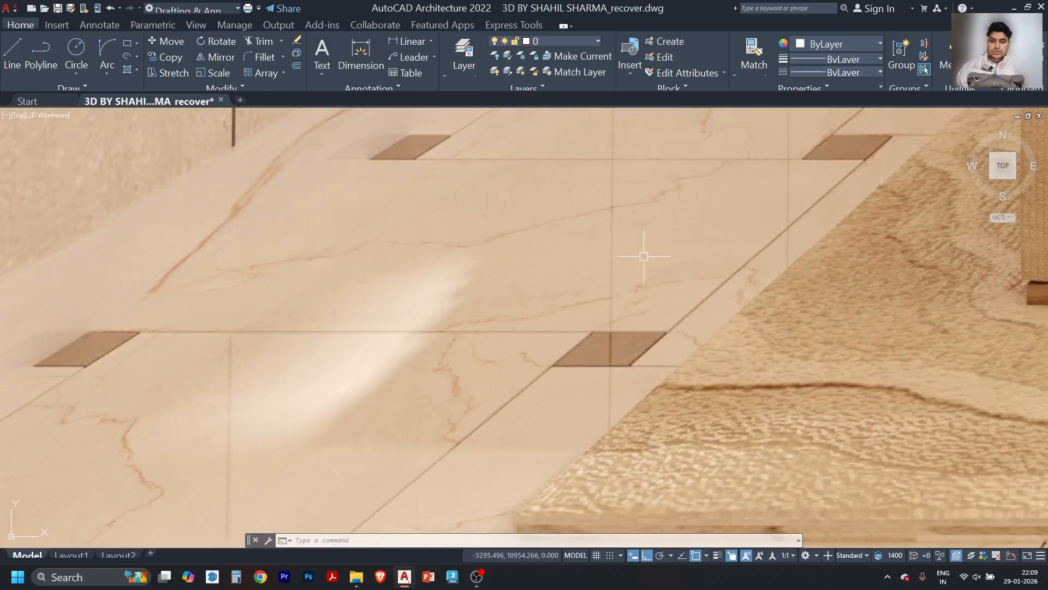
scroll(643, 257, down, 5)
scroll(535, 404, up, 5)
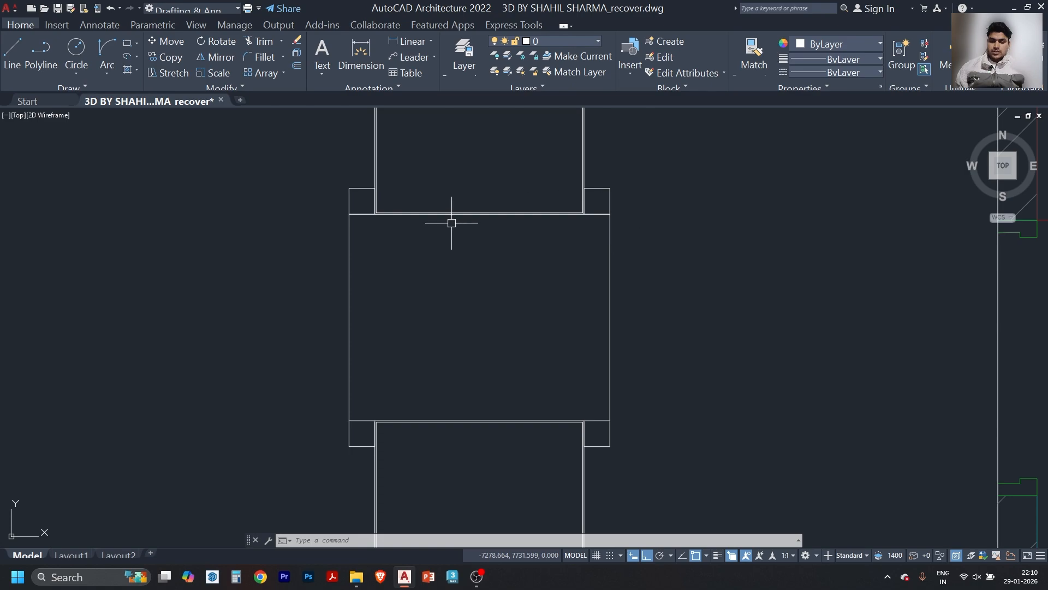
scroll(606, 219, up, 4)
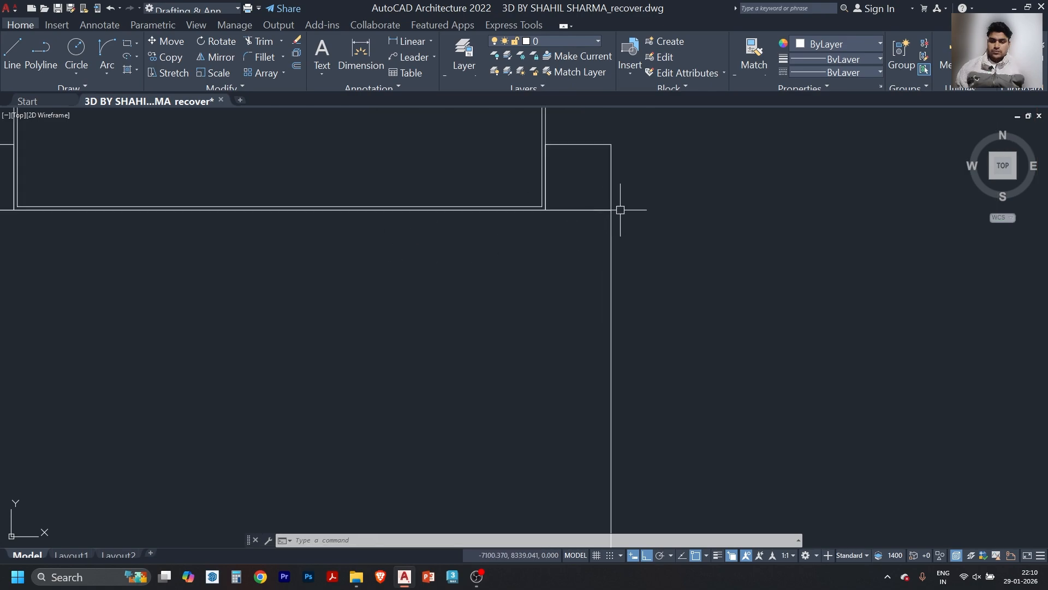
scroll(615, 216, down, 2)
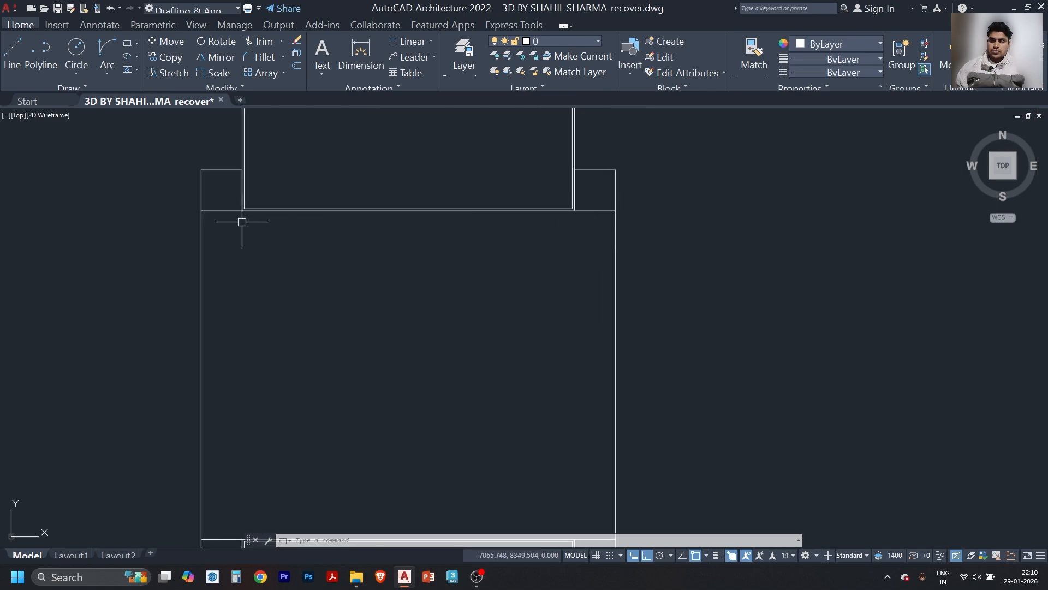
scroll(242, 222, up, 2)
scroll(252, 339, down, 3)
scroll(480, 243, up, 5)
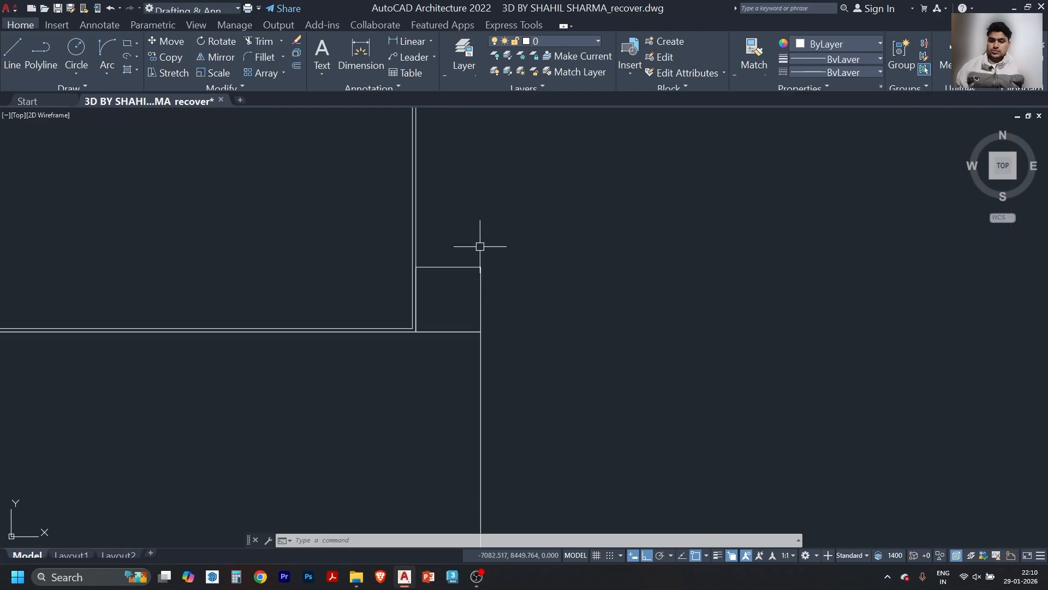
- Move the upper pair of 75 squares up so their bottom edges align with the upper inner 600 square's bottom edge
click(525, 217)
click(439, 291)
scroll(626, 235, down, 2)
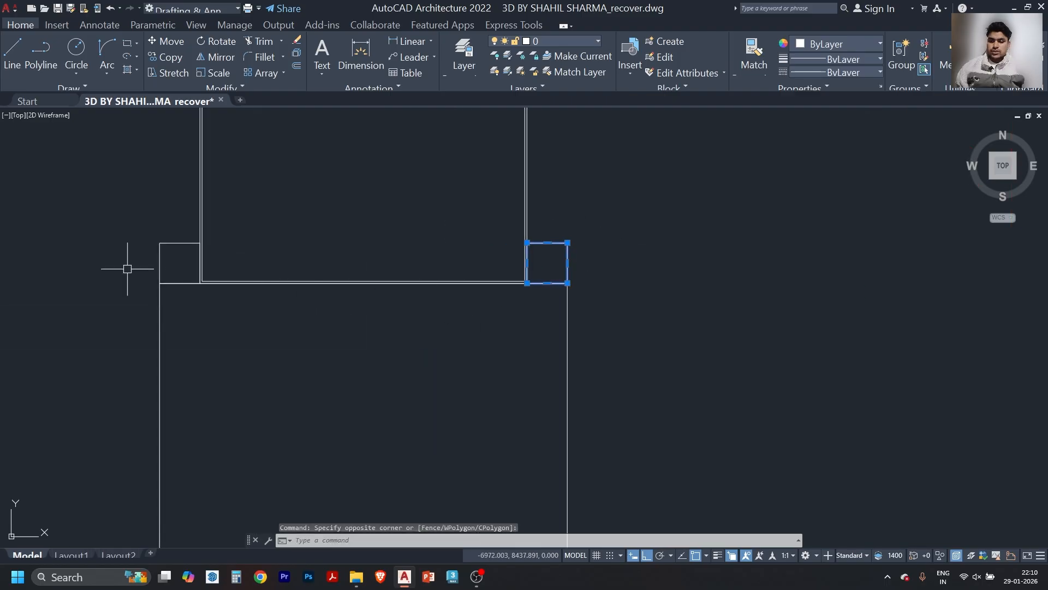
click(194, 221)
click(119, 253)
text(M)
key(Return)
scroll(206, 276, up, 4)
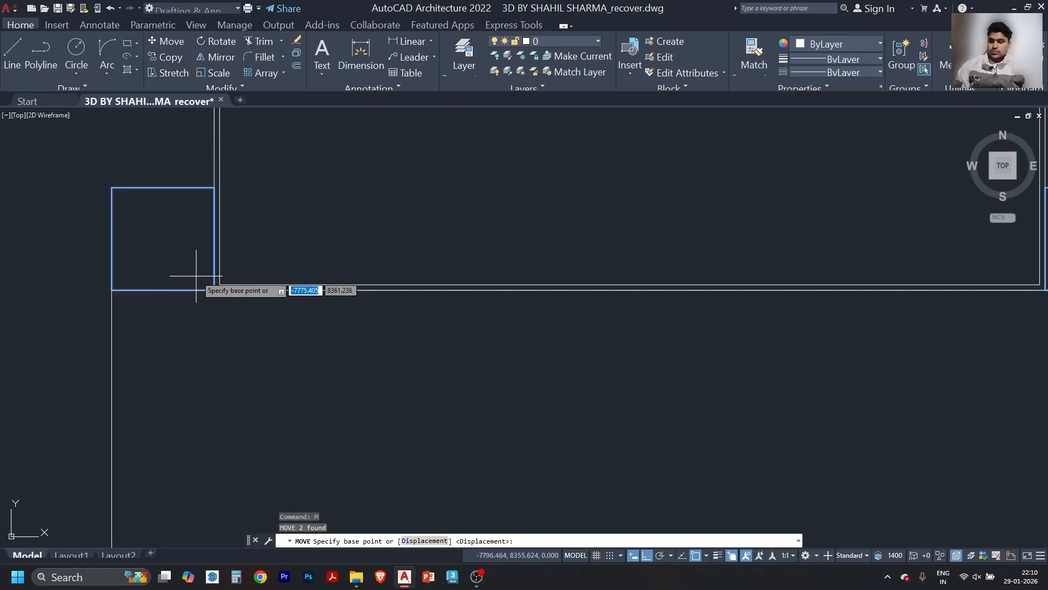
click(223, 295)
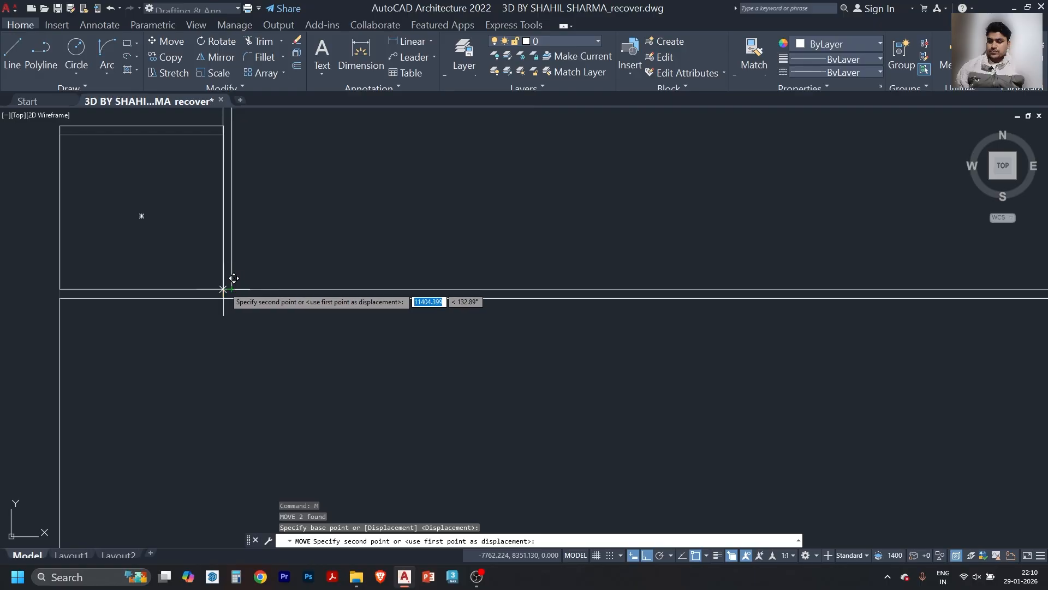
click(224, 293)
scroll(321, 329, up, 3)
- Move the lower pair of 75 squares down so their top edges align with the lower inner 600 square's top edge
middle_drag(489, 464, 511, 246)
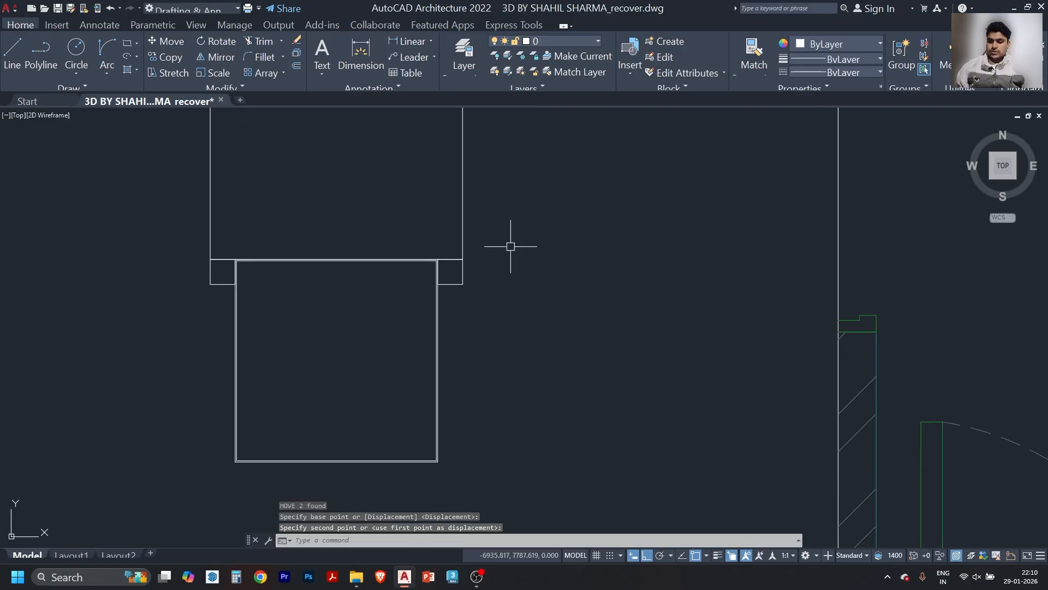
click(480, 281)
click(431, 252)
scroll(238, 290, up, 5)
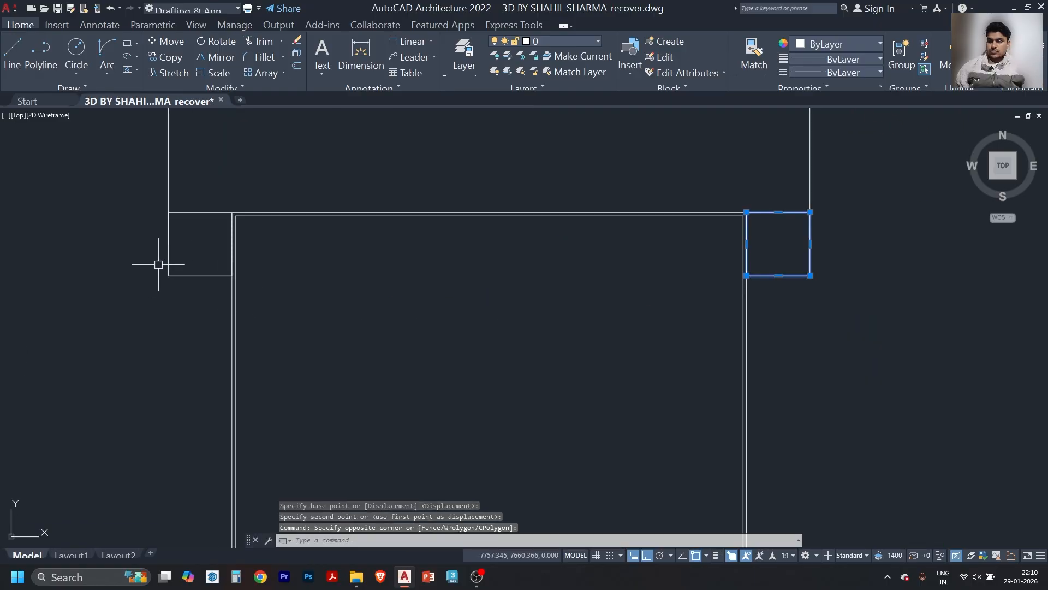
click(182, 253)
click(137, 330)
text(m)
key(Return)
scroll(272, 191, up, 4)
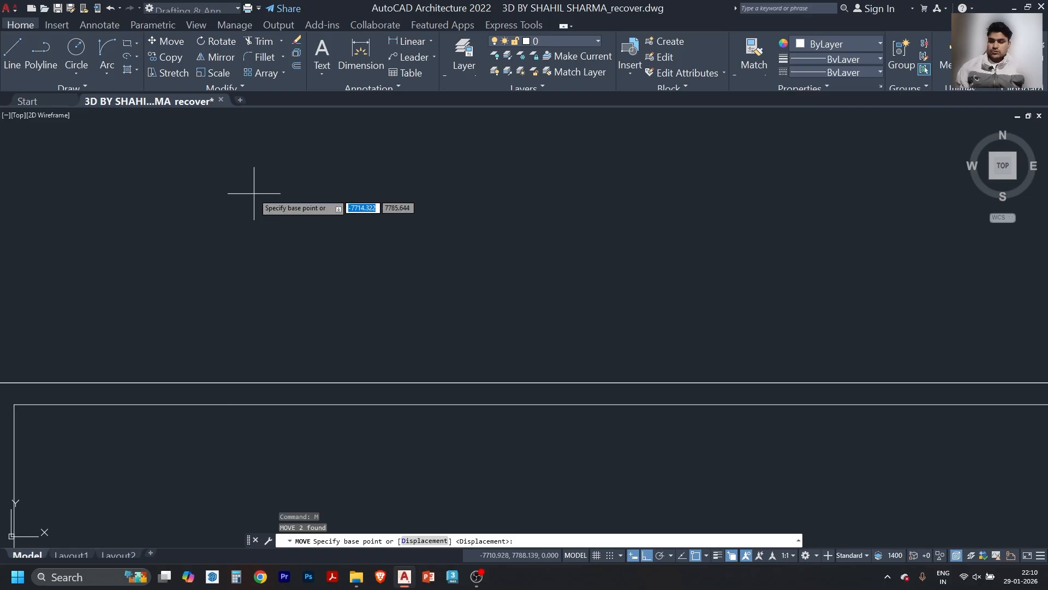
scroll(268, 382, down, 3)
scroll(141, 382, up, 2)
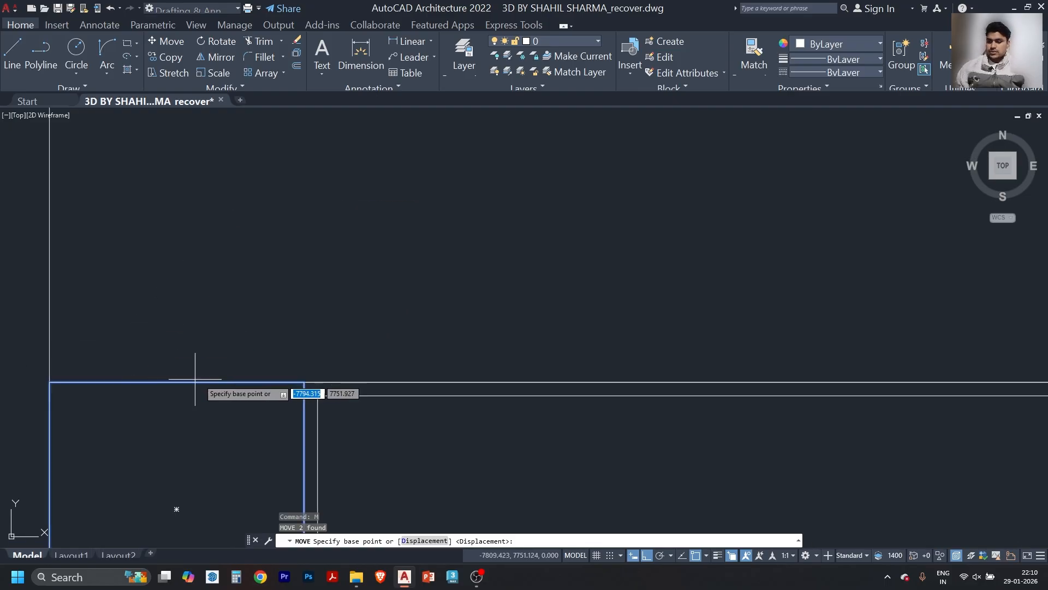
click(305, 381)
click(306, 392)
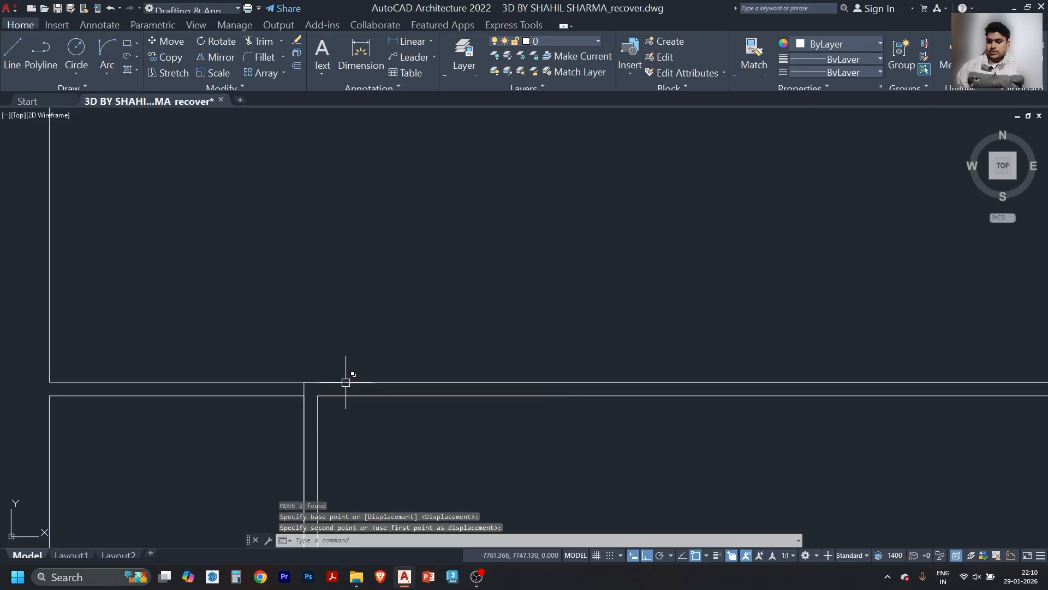
- Delete the outer offset squares around the lower and upper 600 tiles
scroll(276, 370, down, 3)
scroll(301, 310, up, 4)
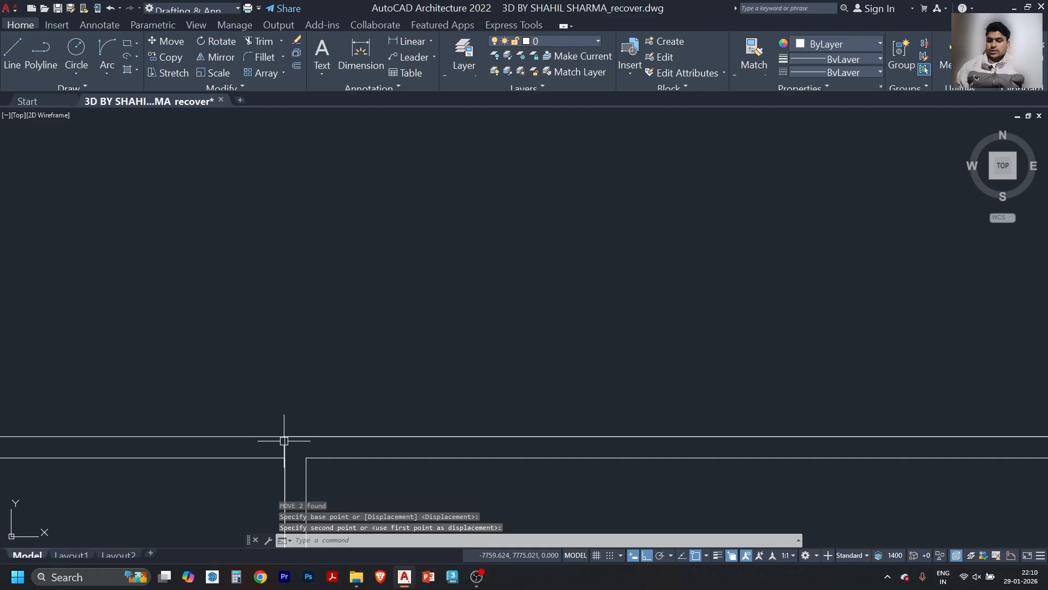
click(309, 437)
key(Delete)
scroll(327, 448, down, 4)
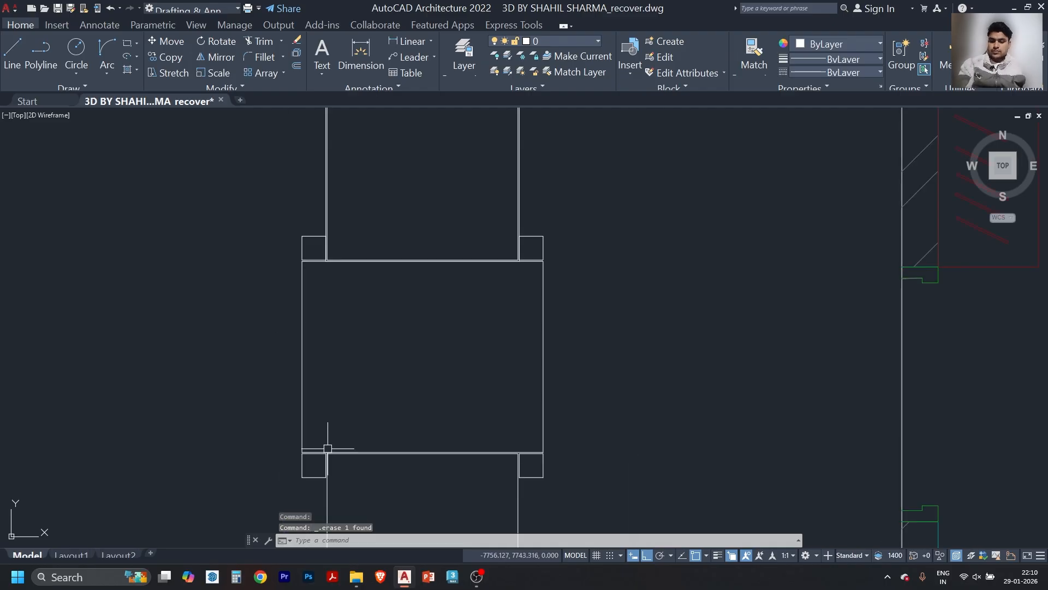
scroll(318, 295, up, 5)
click(362, 188)
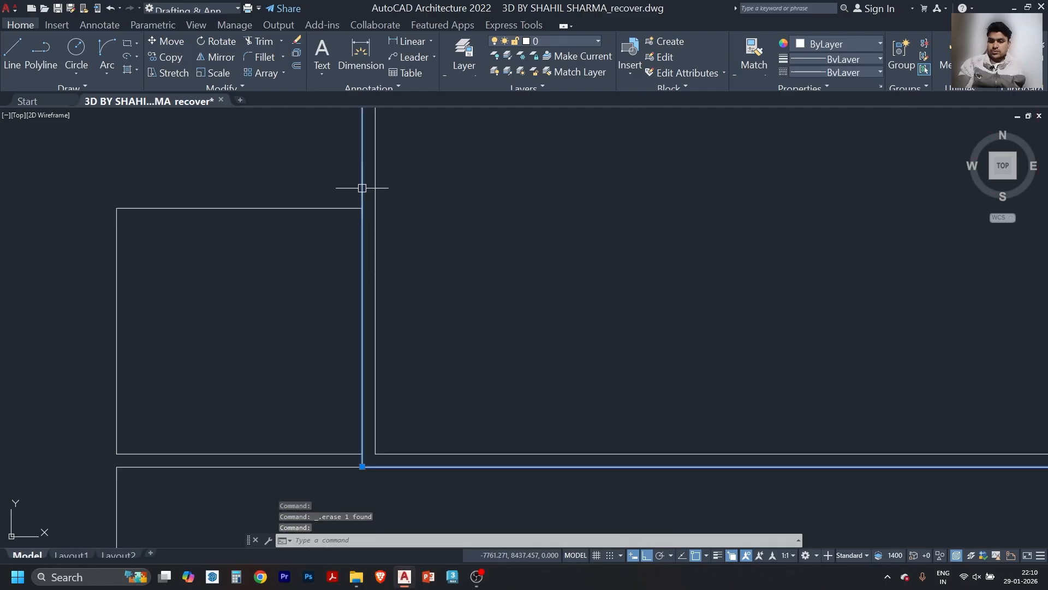
key(Delete)
scroll(362, 262, down, 10)
middle_drag(535, 341, 454, 291)
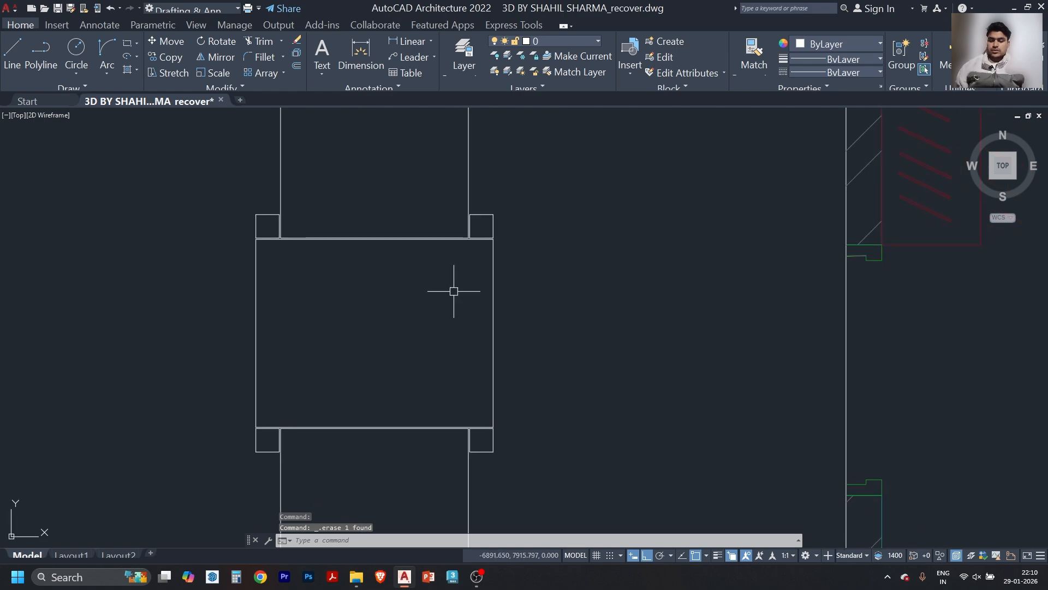
scroll(454, 291, down, 4)
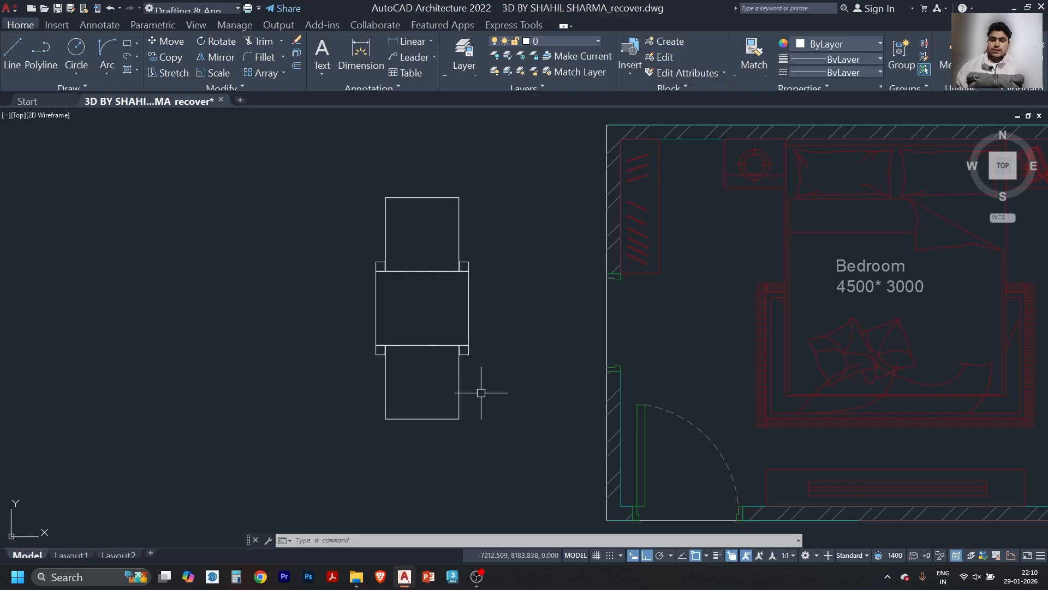
click(491, 175)
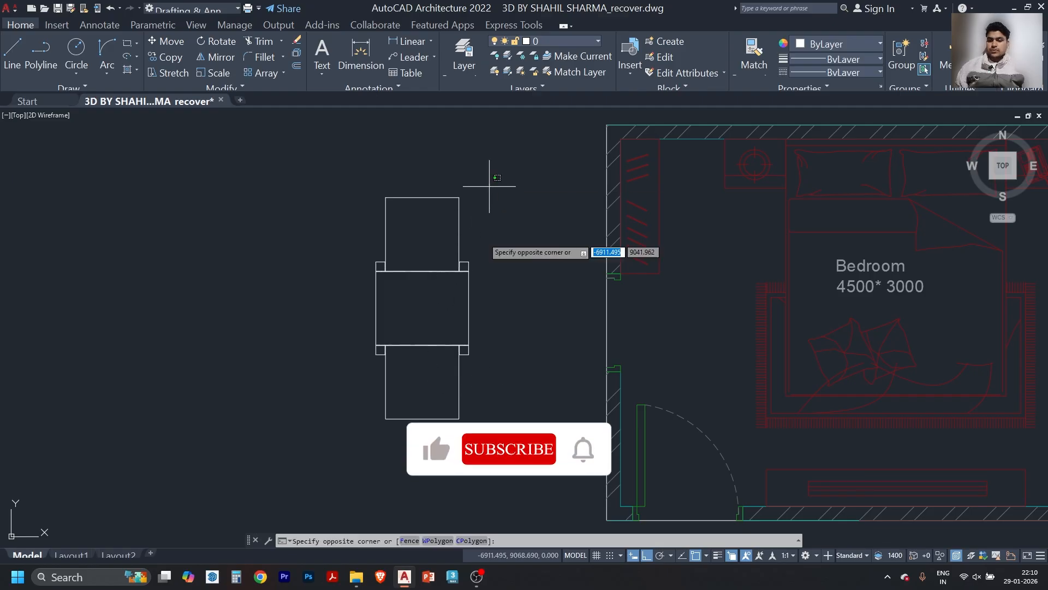
click(375, 457)
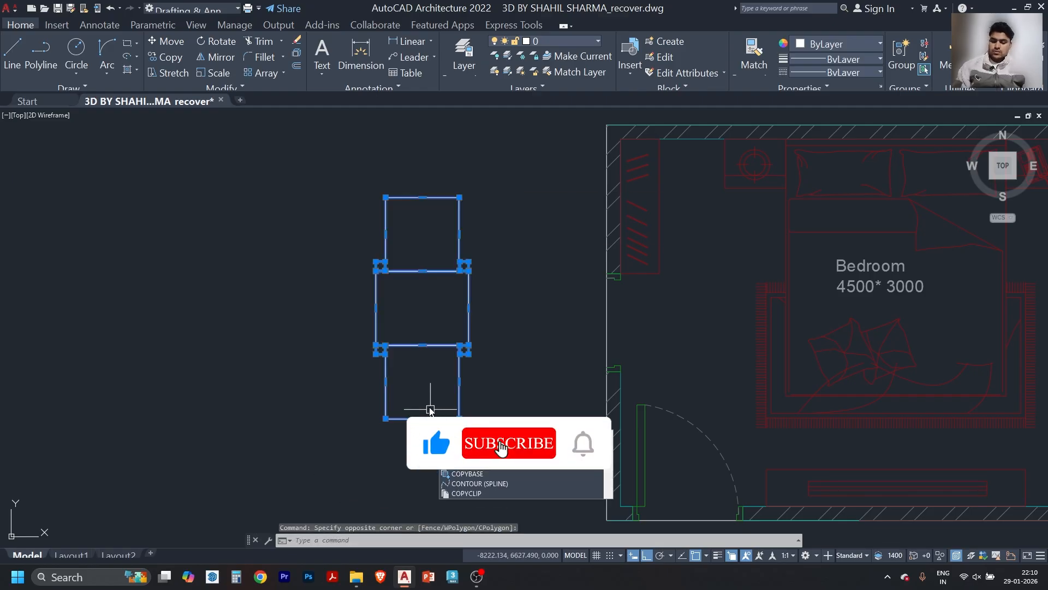
key(Escape)
click(496, 167)
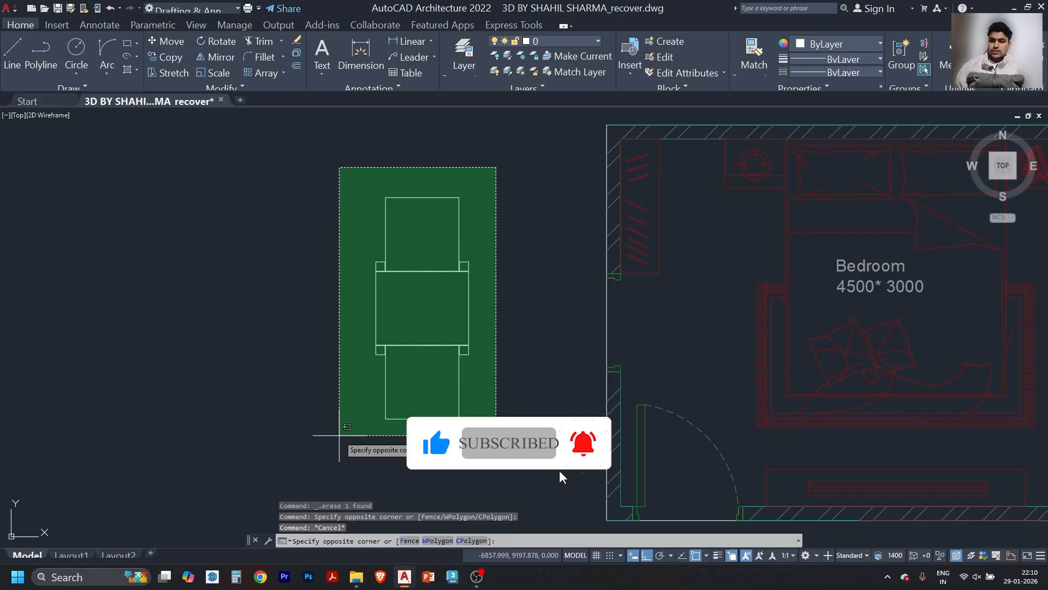
key(Escape)
- Create a block named b from the middle rectangle, the lower 600 tile and the two lower 75 squares
click(493, 303)
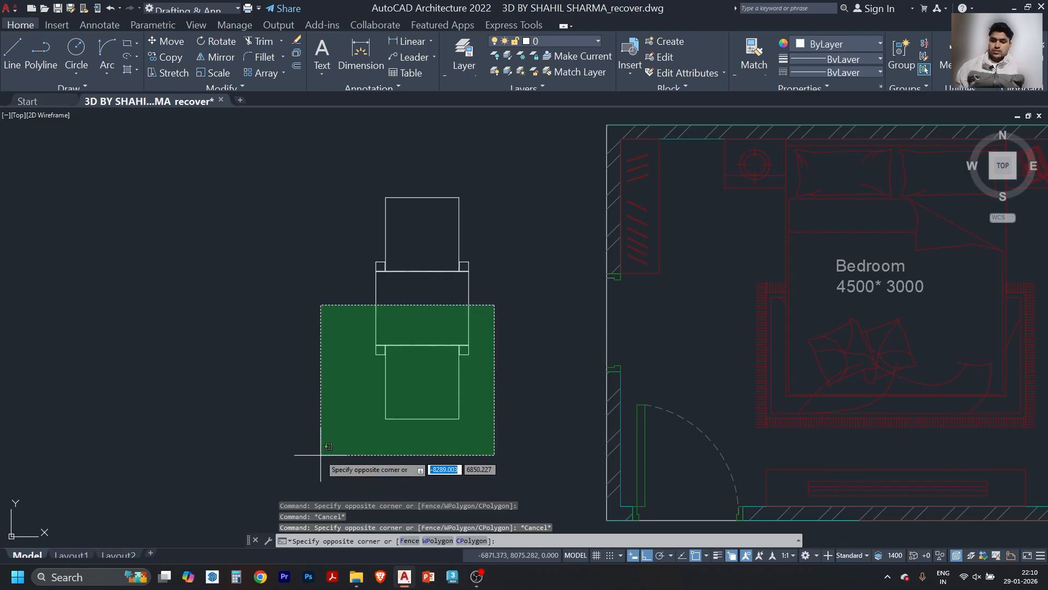
click(408, 430)
text(b)
key(Return)
text(b)
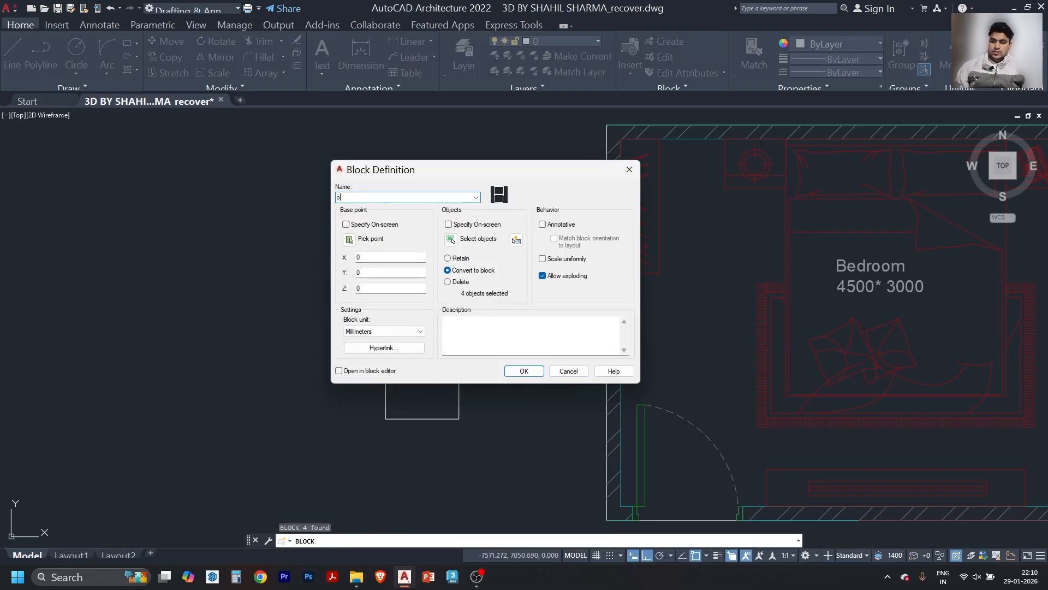
click(521, 371)
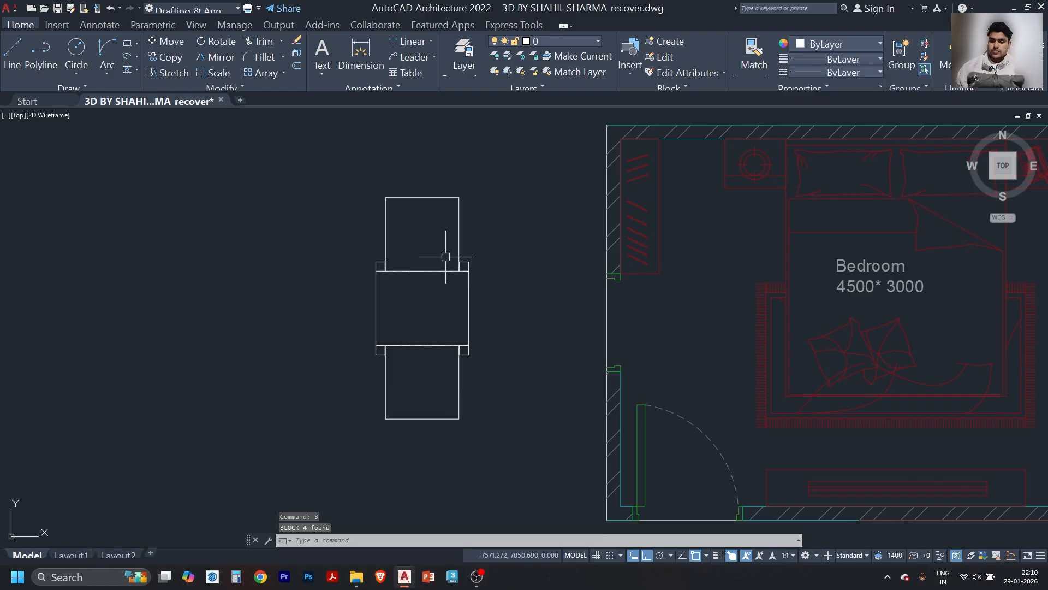
- Copy the block from its 600 tile's lower-left corner to the upper-right accent square's upper-left corner
scroll(445, 257, up, 2)
click(497, 376)
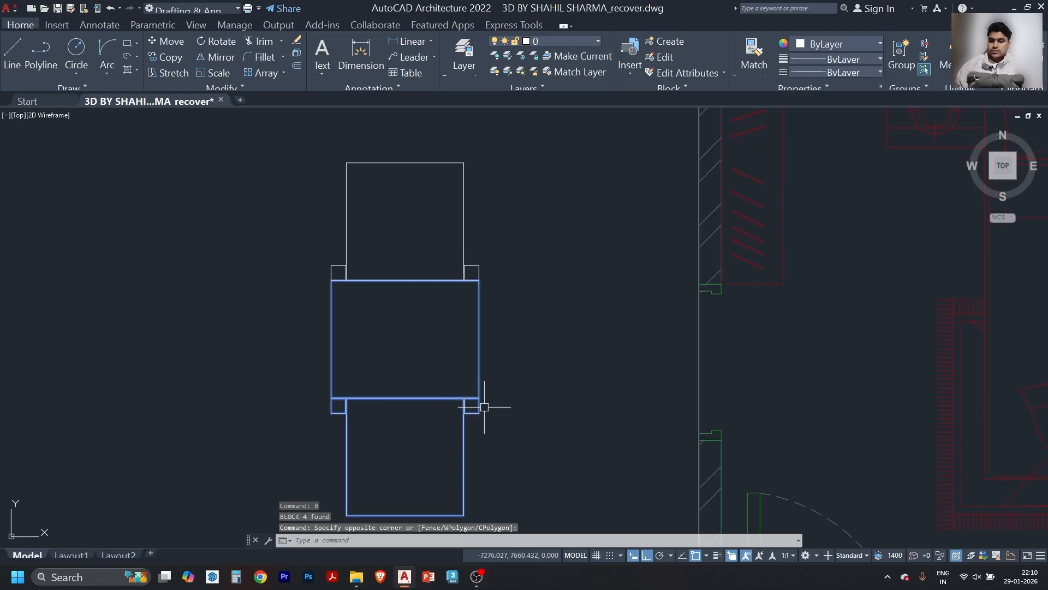
text(co)
key(Return)
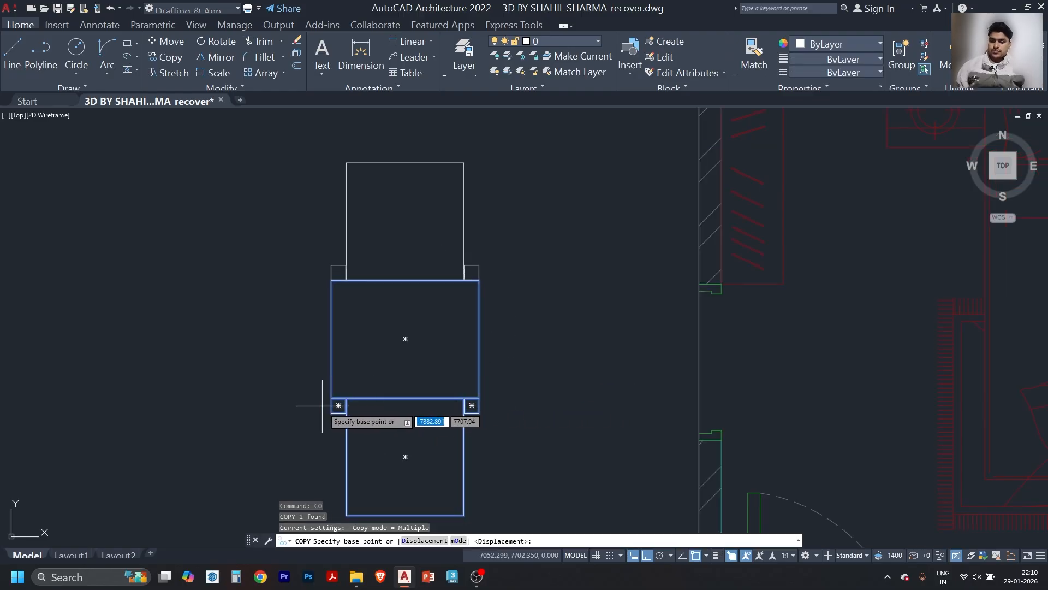
click(406, 456)
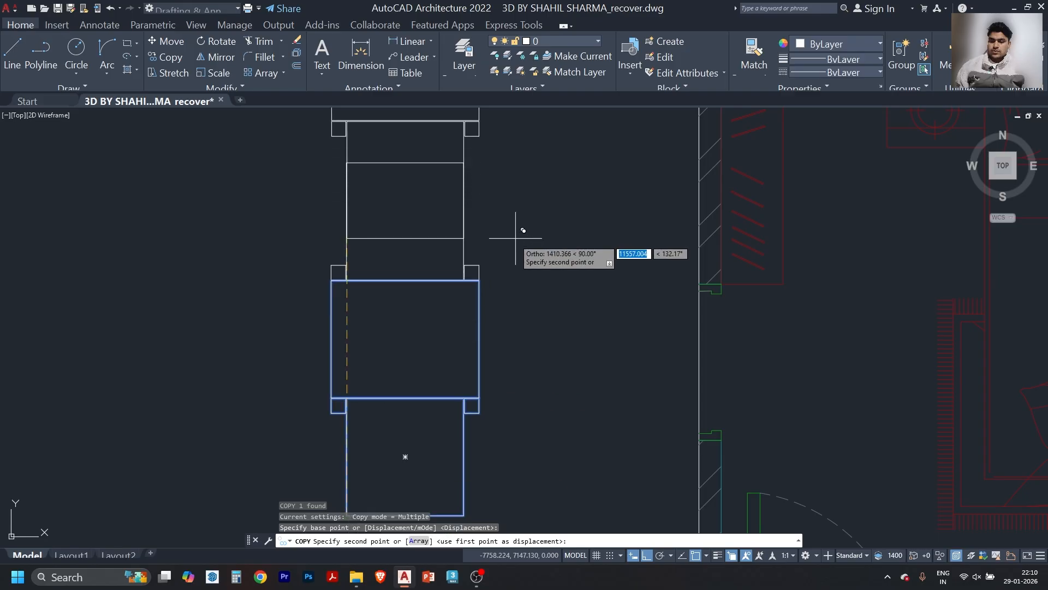
scroll(481, 264, up, 5)
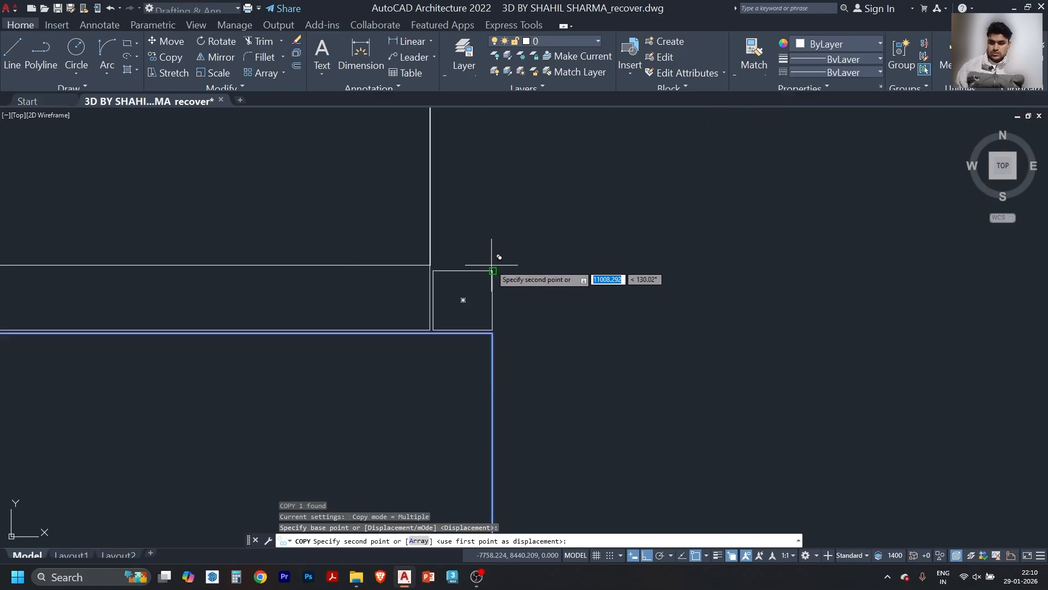
click(434, 270)
key(Escape)
key(Escape)
- Move the copied block straight up by 4 to leave a joint above the accent square
click(607, 230)
click(575, 311)
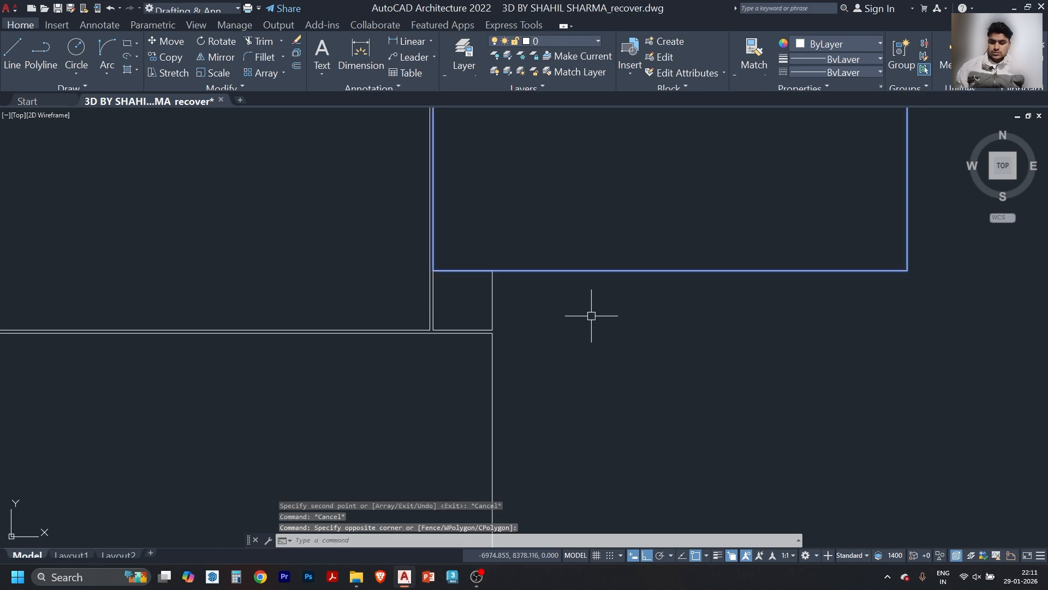
text(m)
key(Return)
click(619, 374)
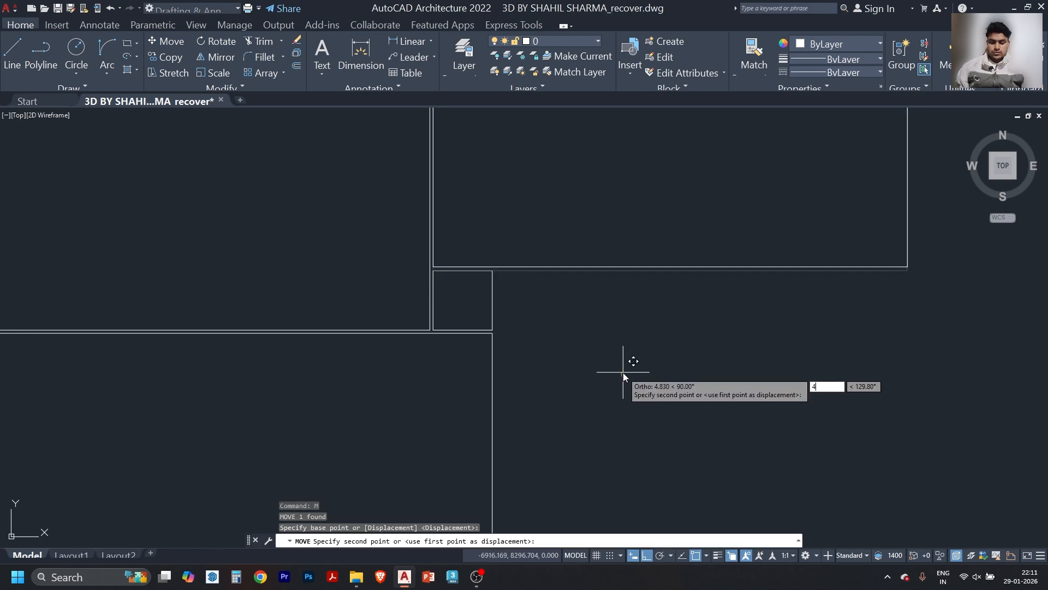
text(4)
key(Return)
scroll(586, 297, down, 5)
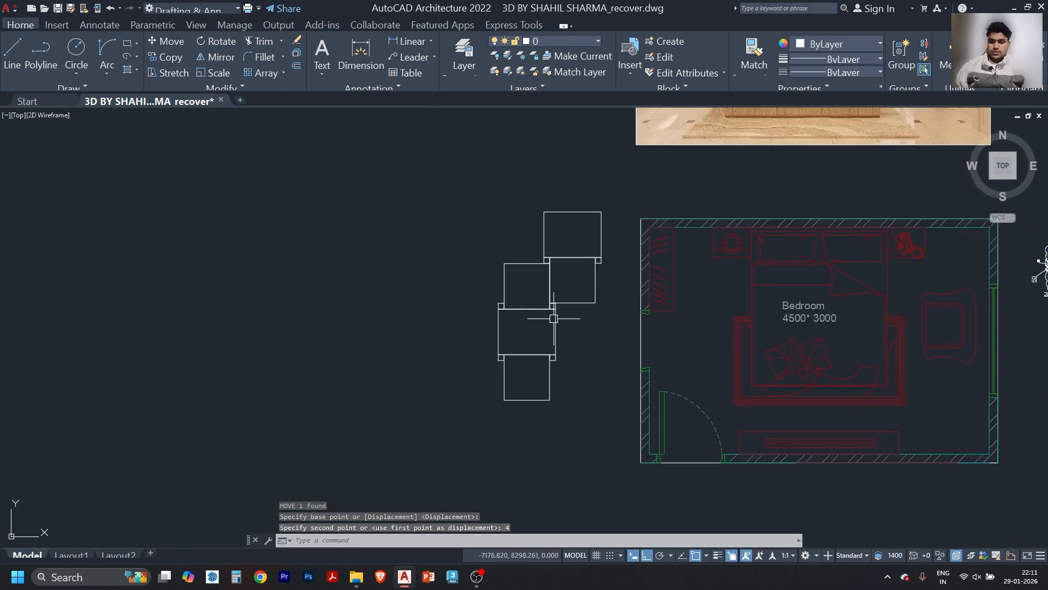
middle_drag(605, 334, 487, 323)
scroll(481, 270, up, 2)
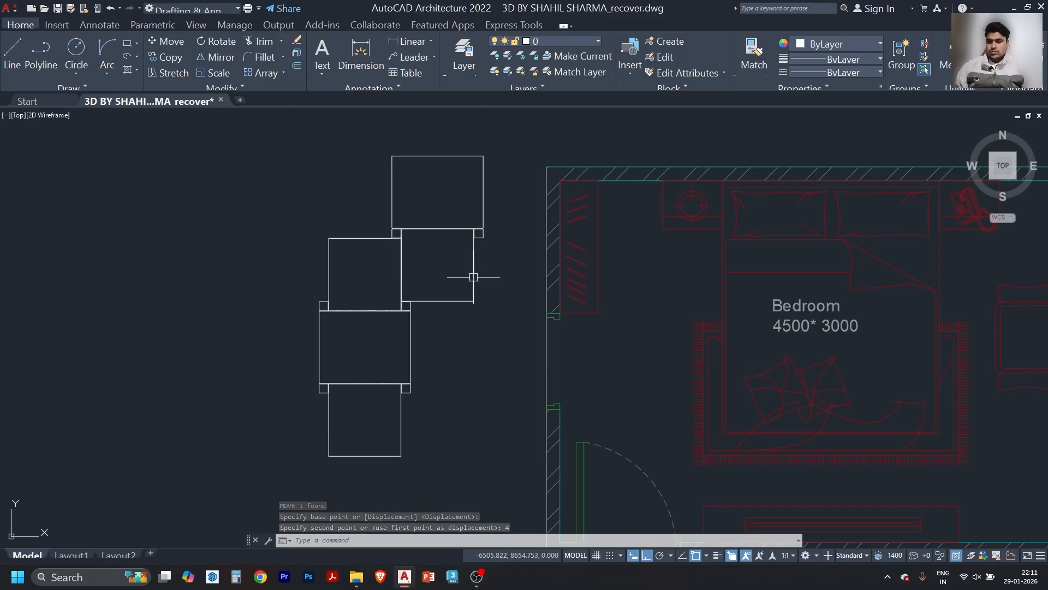
click(474, 277)
text(co)
key(Return)
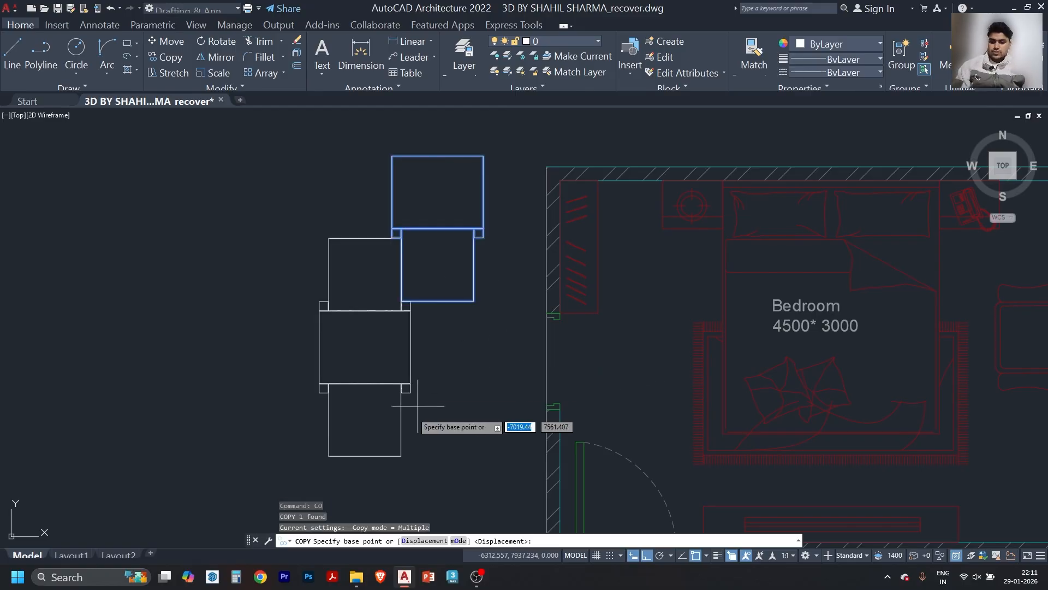
scroll(340, 326, up, 2)
scroll(339, 325, up, 2)
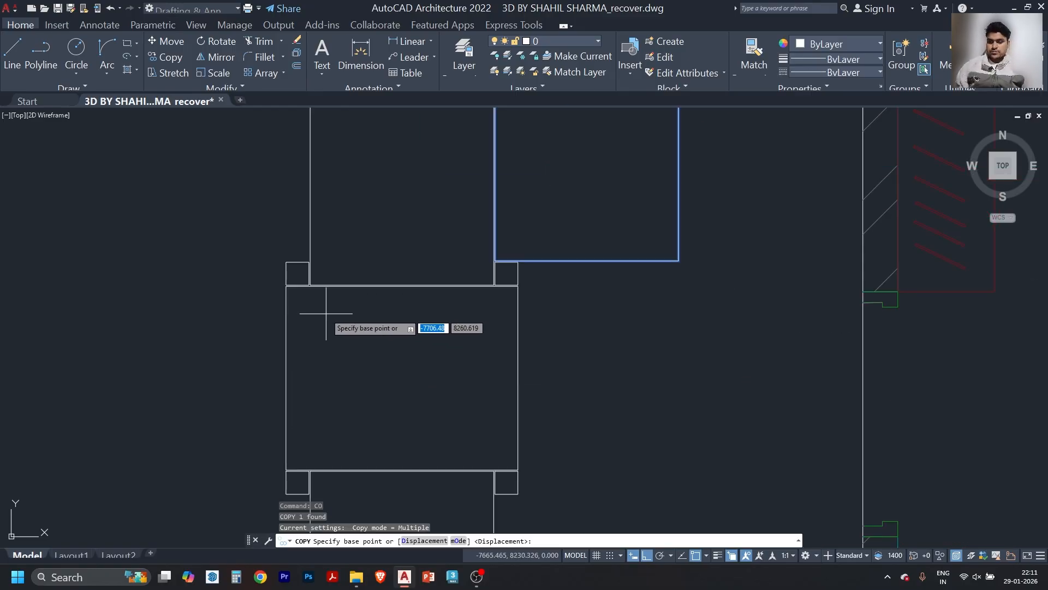
click(518, 286)
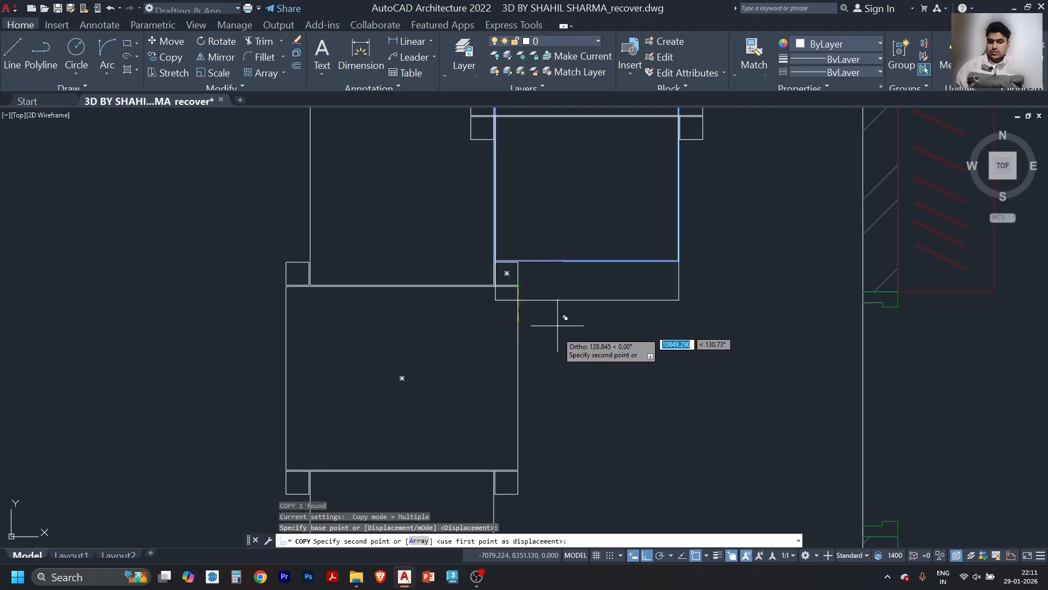
key(Escape)
- Copy the original block from its middle rectangle's upper-left corner to the lower-right accent square's lower-right corner
click(552, 338)
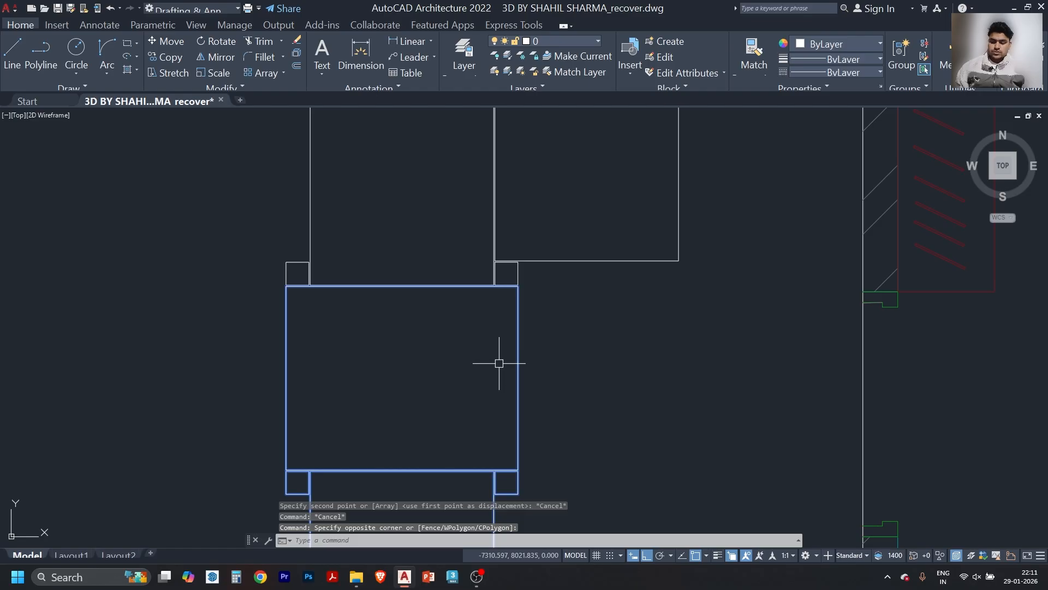
text(co)
key(Return)
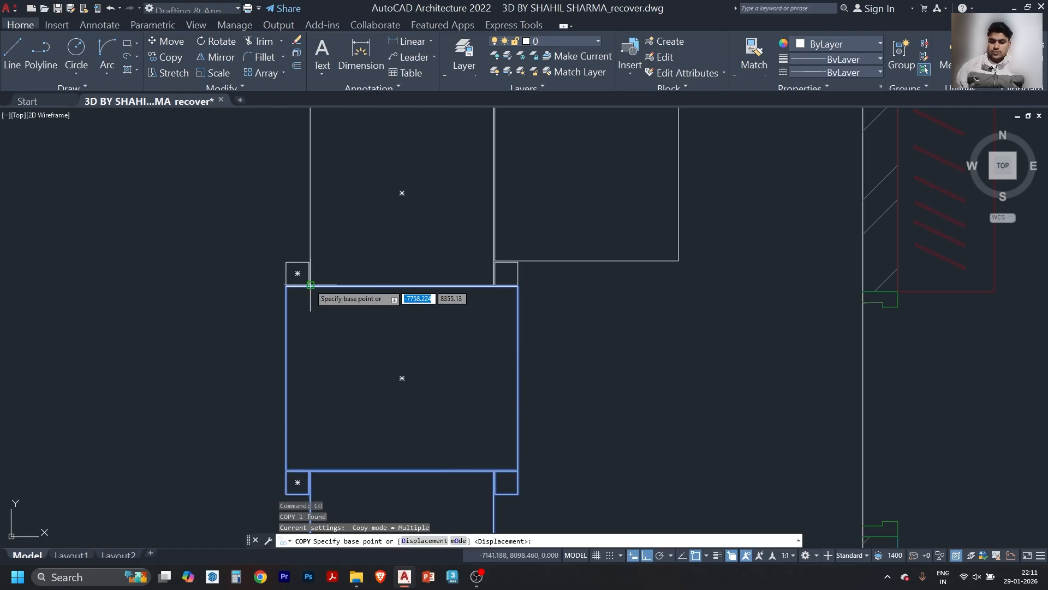
click(298, 284)
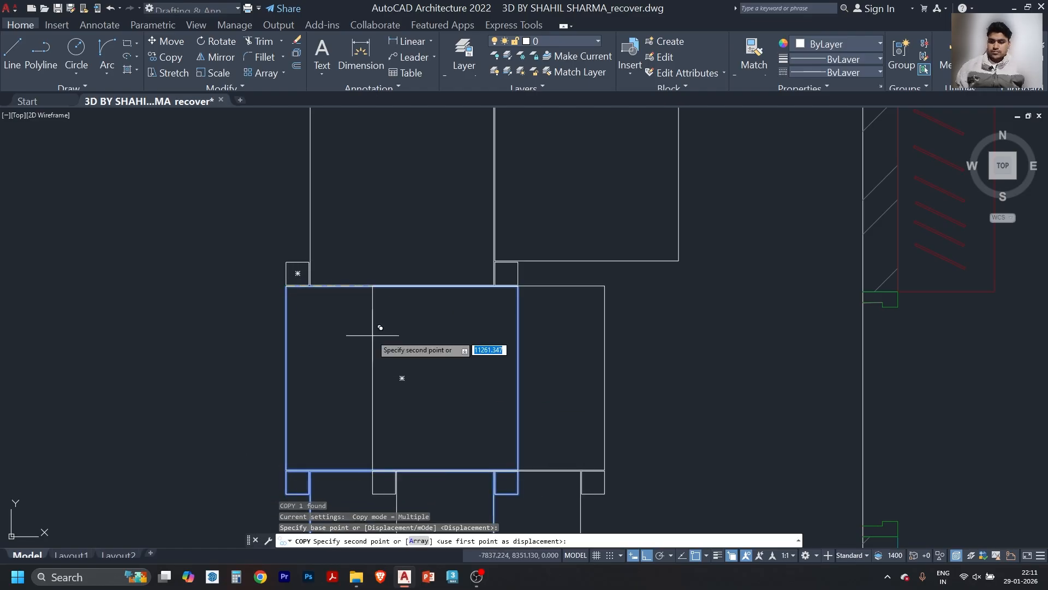
click(528, 481)
key(Escape)
- Rotate the new block copy a quarter turn counterclockwise about its upper-left corner, so its 600 tile points right
scroll(460, 392, down, 3)
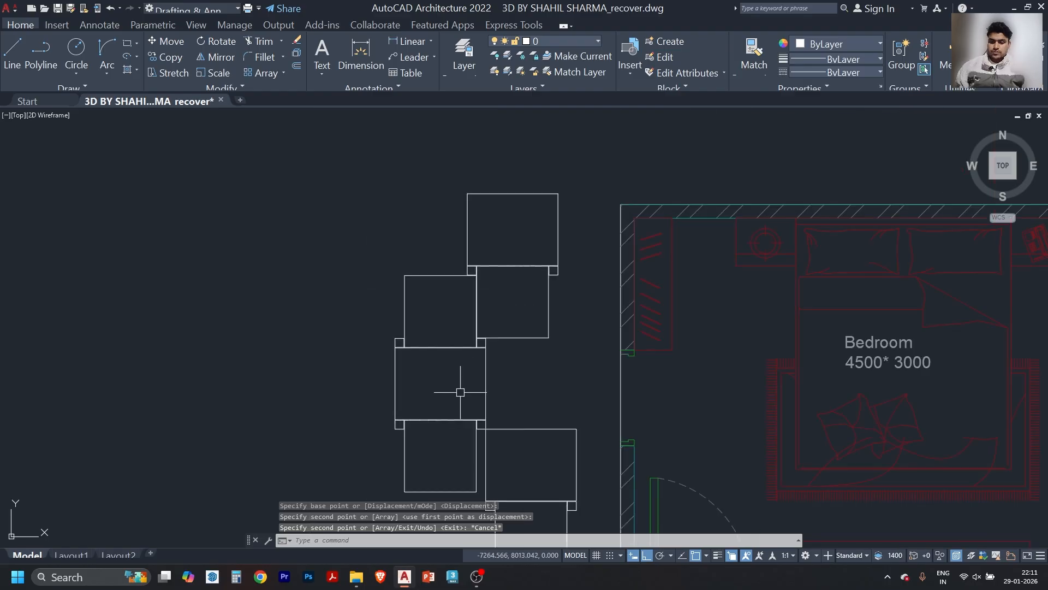
click(495, 466)
text(ro)
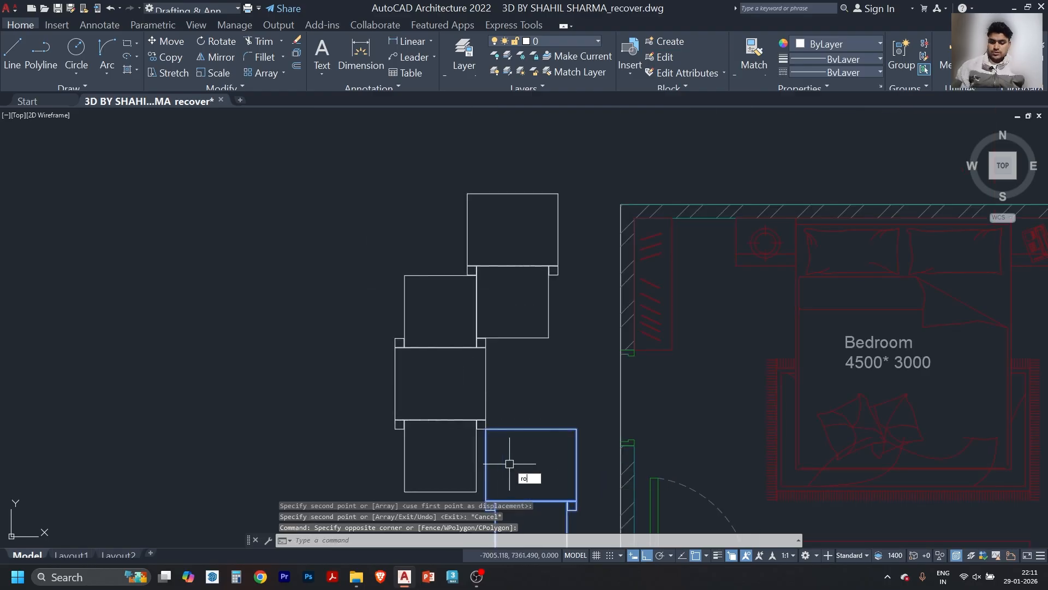
key(Return)
scroll(510, 464, up, 4)
click(396, 371)
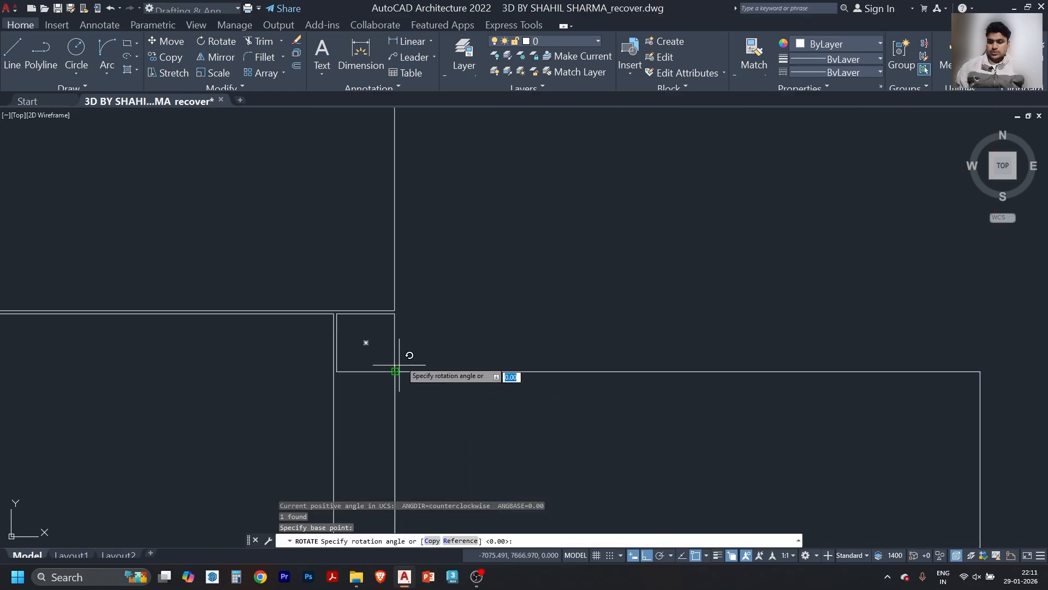
click(445, 298)
scroll(454, 374, down, 4)
scroll(451, 294, up, 2)
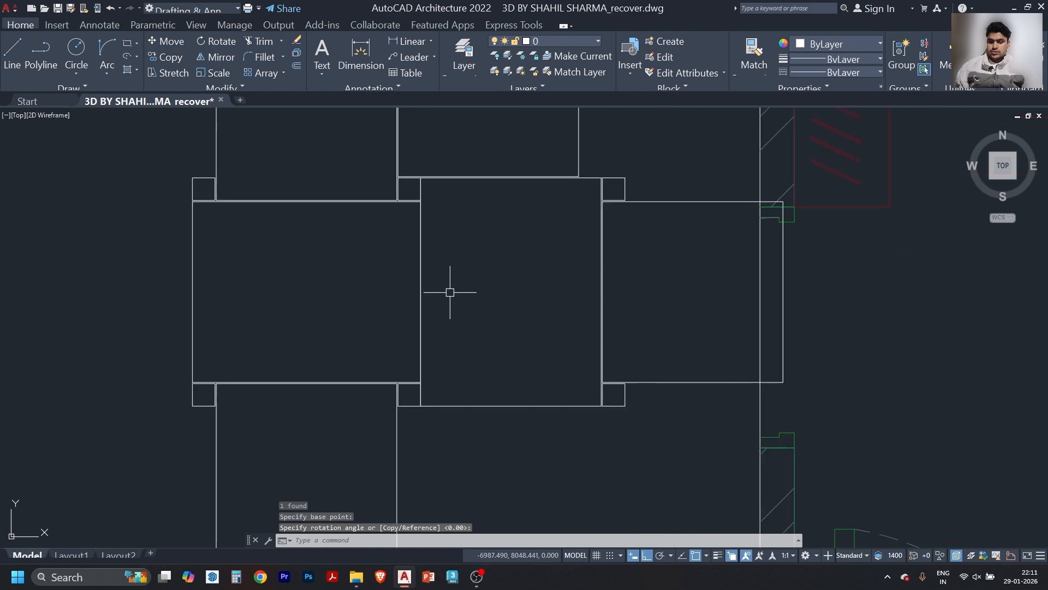
- Move the rotated block copy 4 to the right to leave a joint beside the left block
click(508, 346)
click(487, 401)
click(515, 361)
click(487, 473)
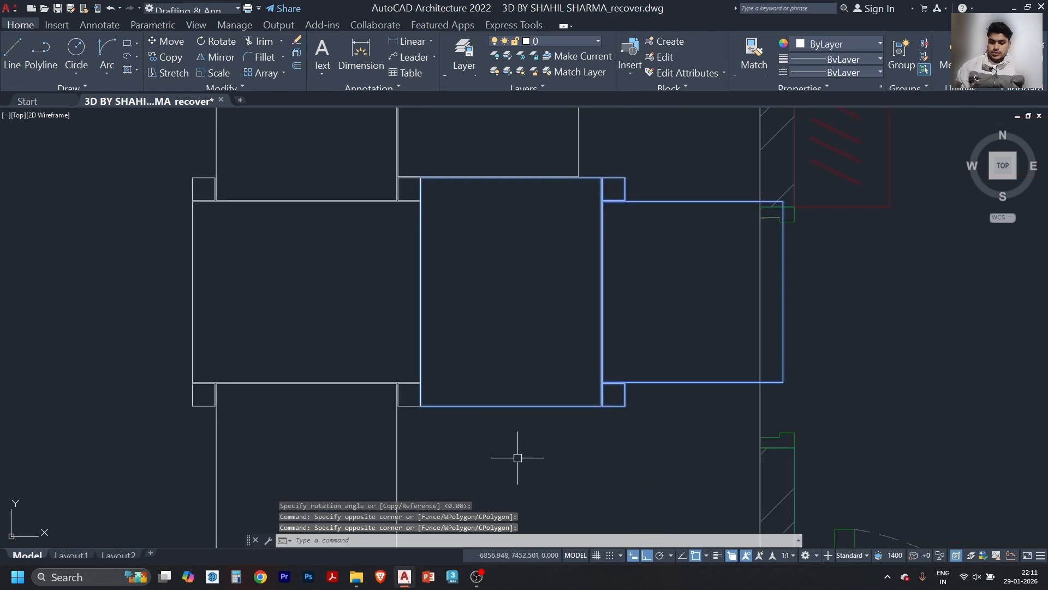
text(m)
key(Return)
click(509, 461)
text(4)
key(Return)
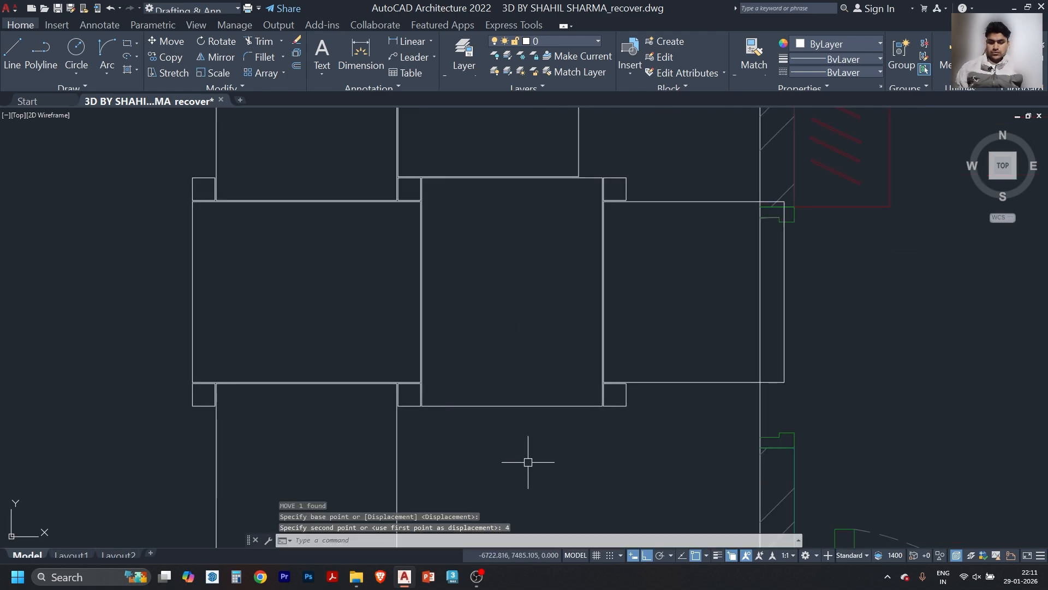
scroll(576, 176, up, 4)
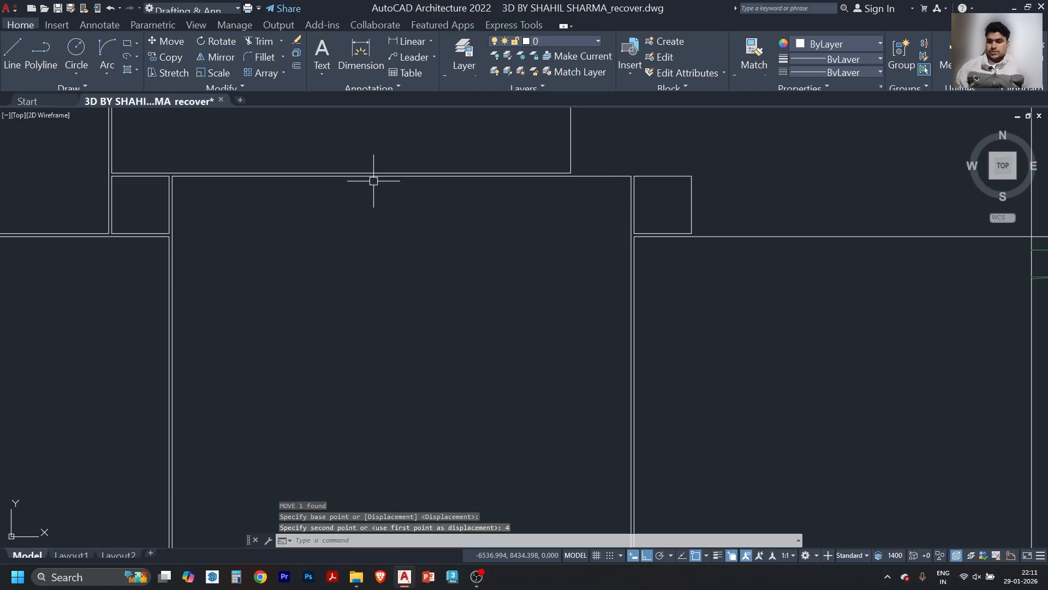
scroll(610, 228, down, 4)
scroll(648, 254, down, 2)
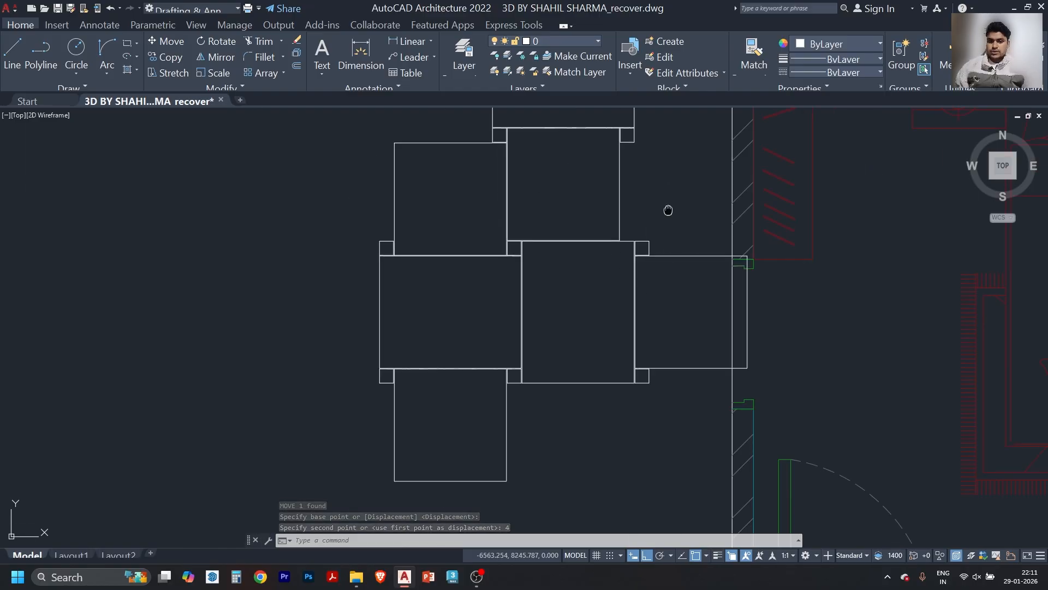
- Move the five assembled tile layout objects horizontally to the left, clear of the bedroom plan
middle_drag(669, 211, 494, 275)
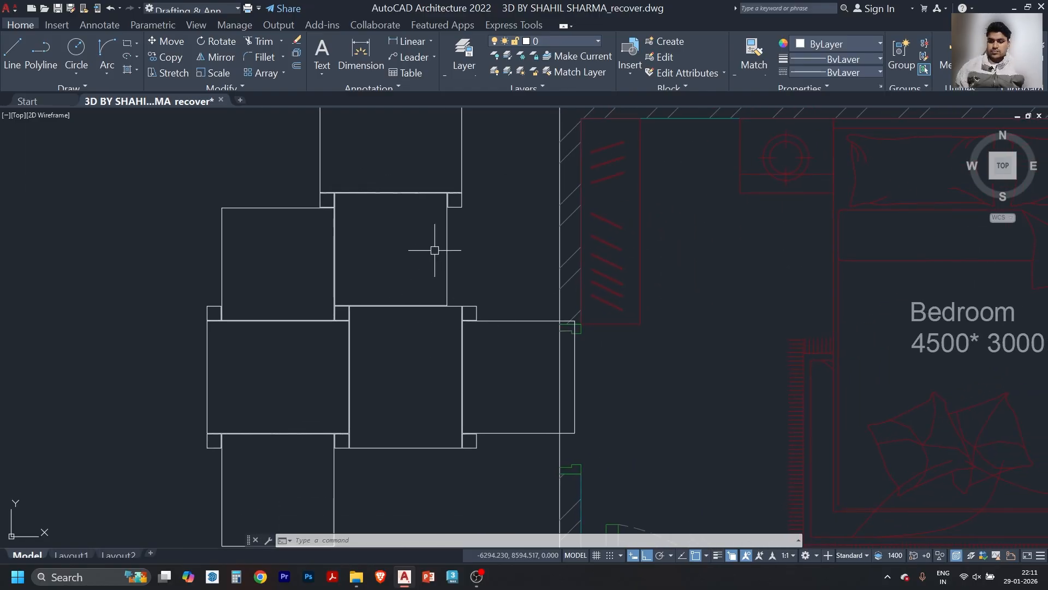
scroll(480, 282, down, 4)
scroll(484, 260, up, 4)
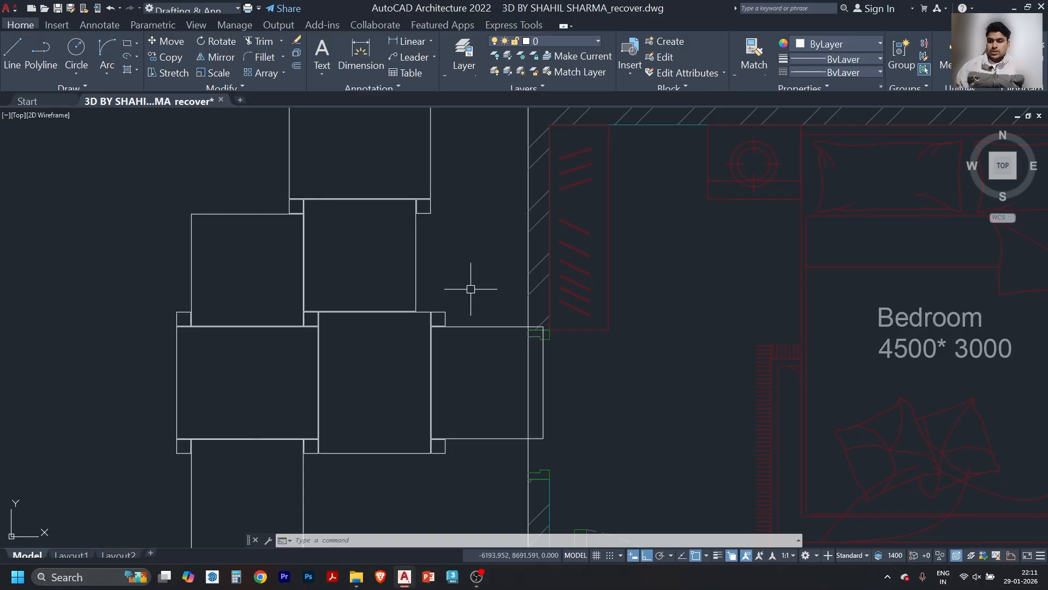
scroll(423, 284, down, 4)
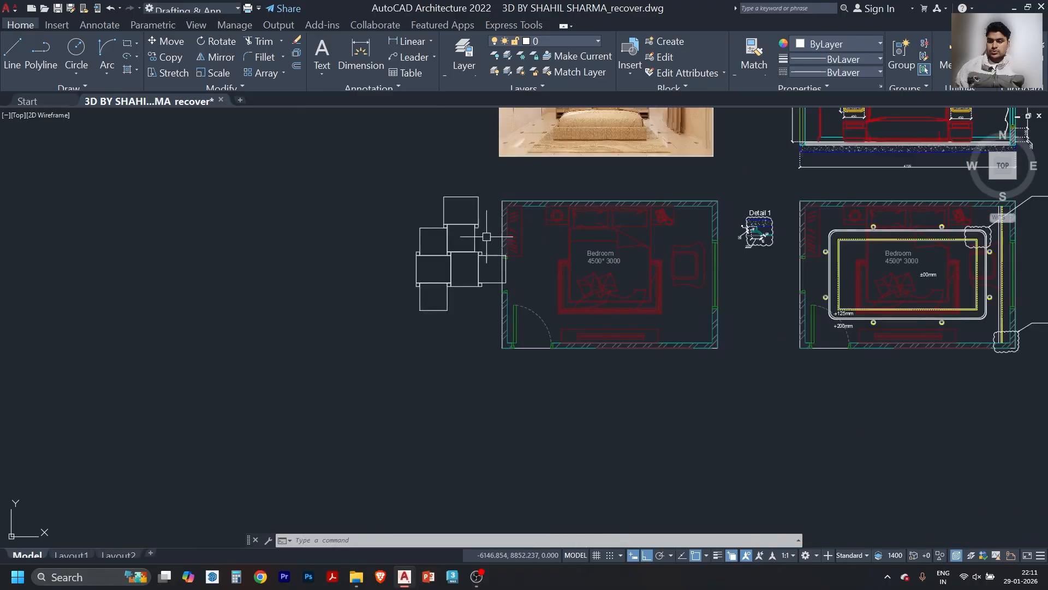
scroll(480, 224, up, 2)
click(486, 217)
click(395, 323)
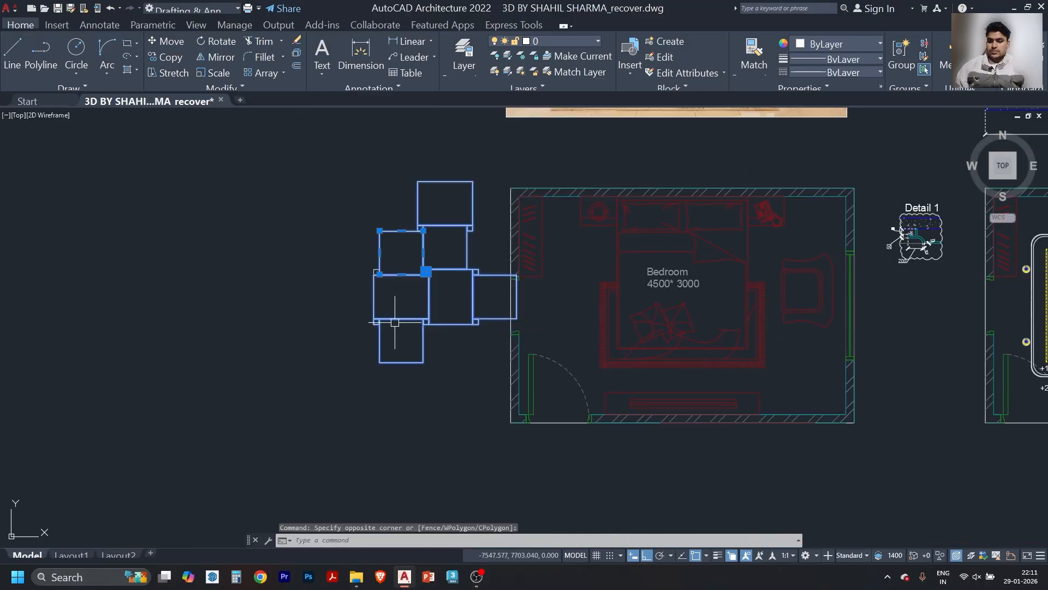
text(m)
key(Return)
click(416, 384)
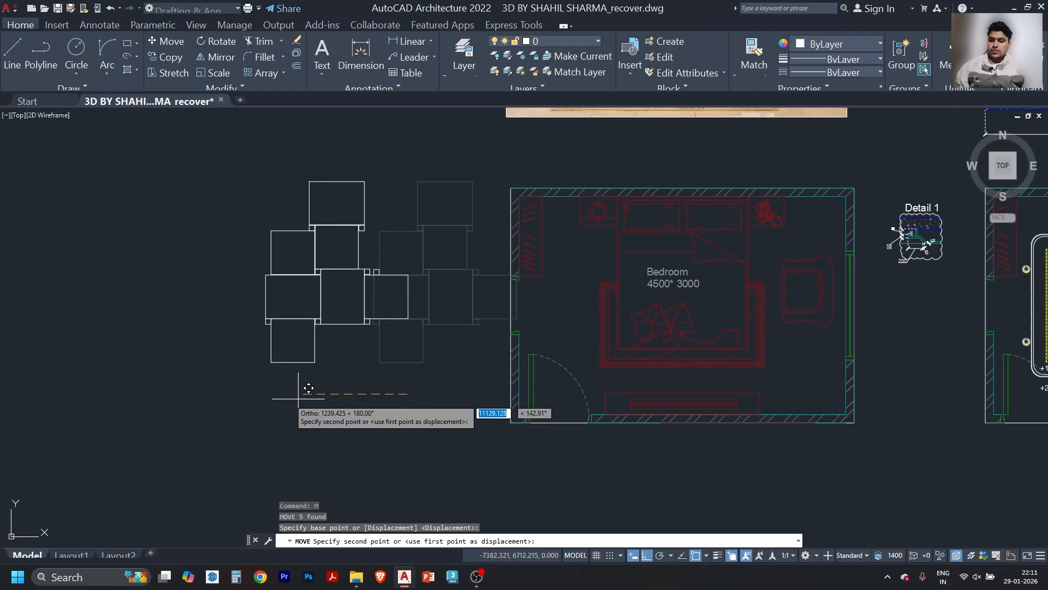
click(257, 406)
- Move the left-behind accent square by its lower-right corner to the upper-left tile's lower-left corner
scroll(342, 274, up, 4)
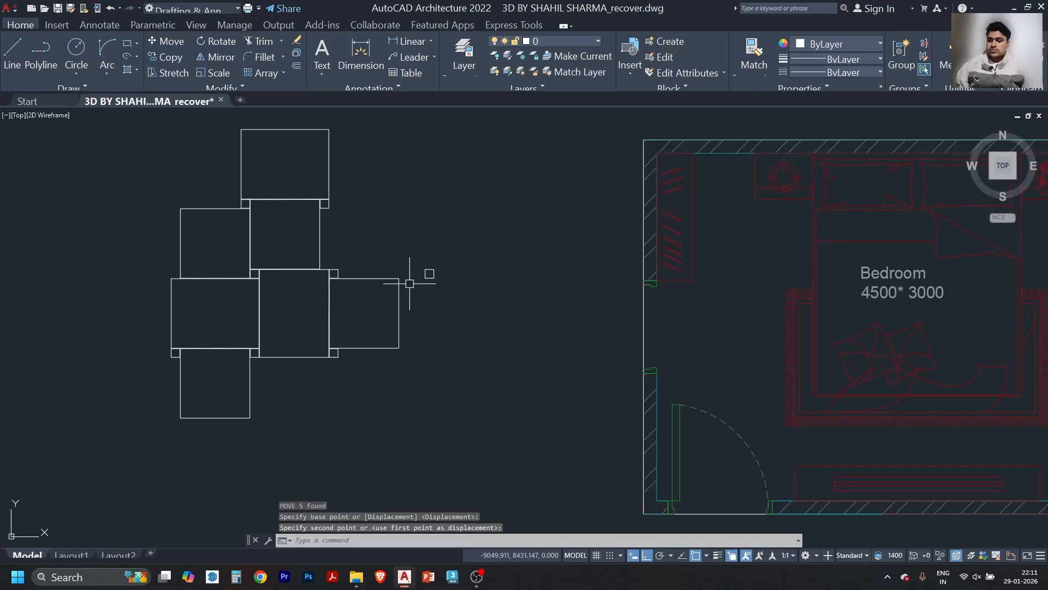
click(441, 277)
key(Escape)
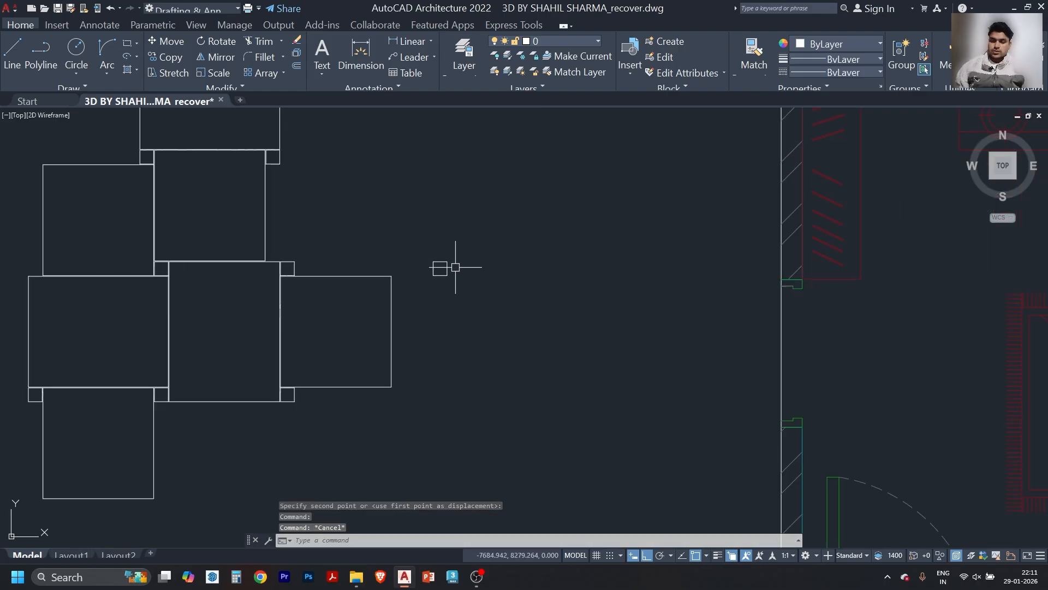
click(456, 267)
click(452, 292)
text(m)
key(Return)
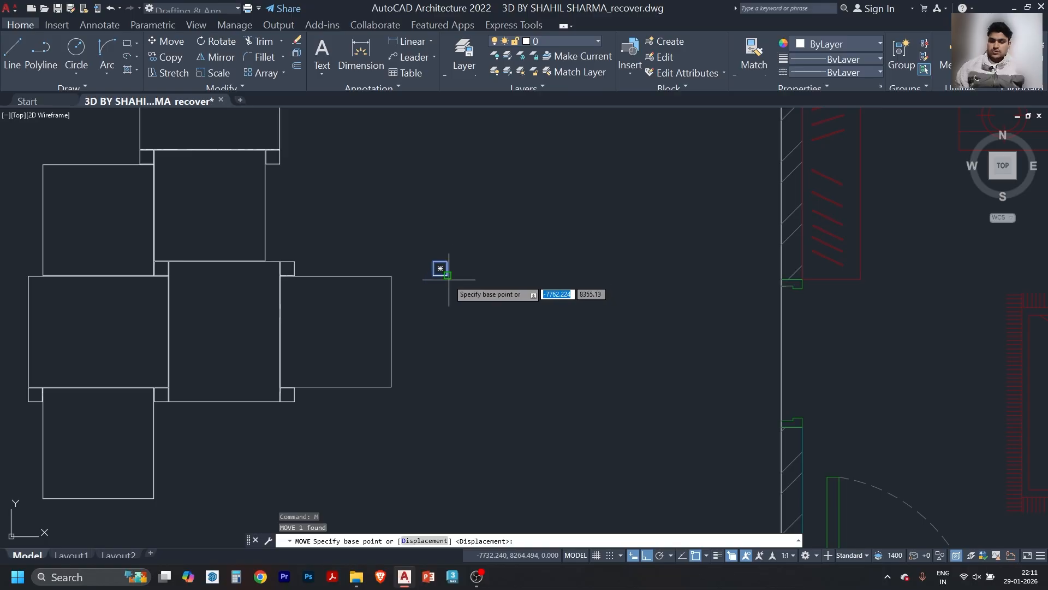
click(440, 268)
click(44, 267)
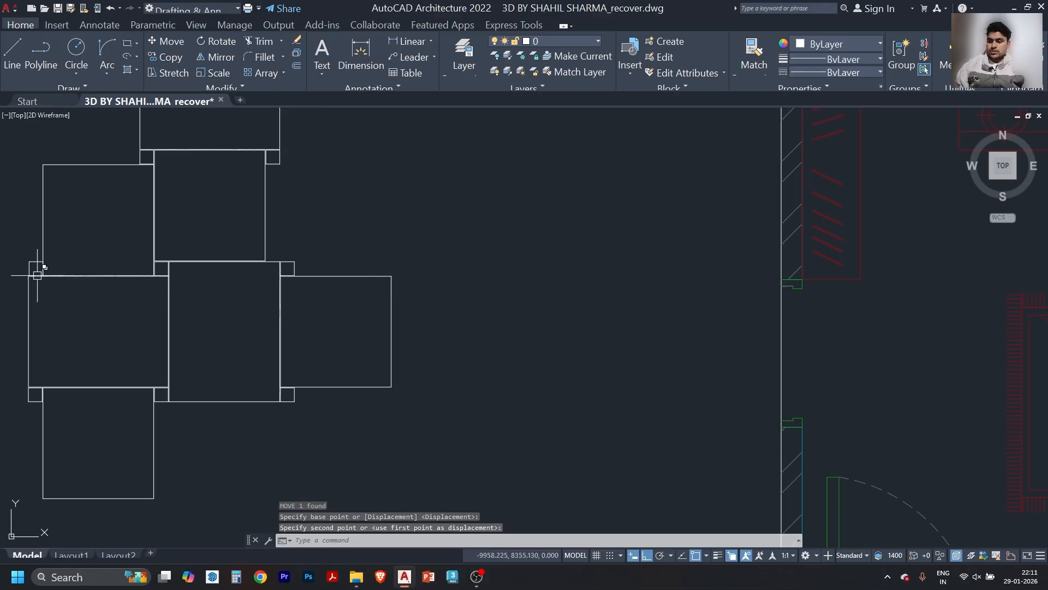
- Move the accent square 4 to the left to leave a joint beside the upper-left tile
scroll(54, 273, up, 6)
click(486, 261)
click(374, 254)
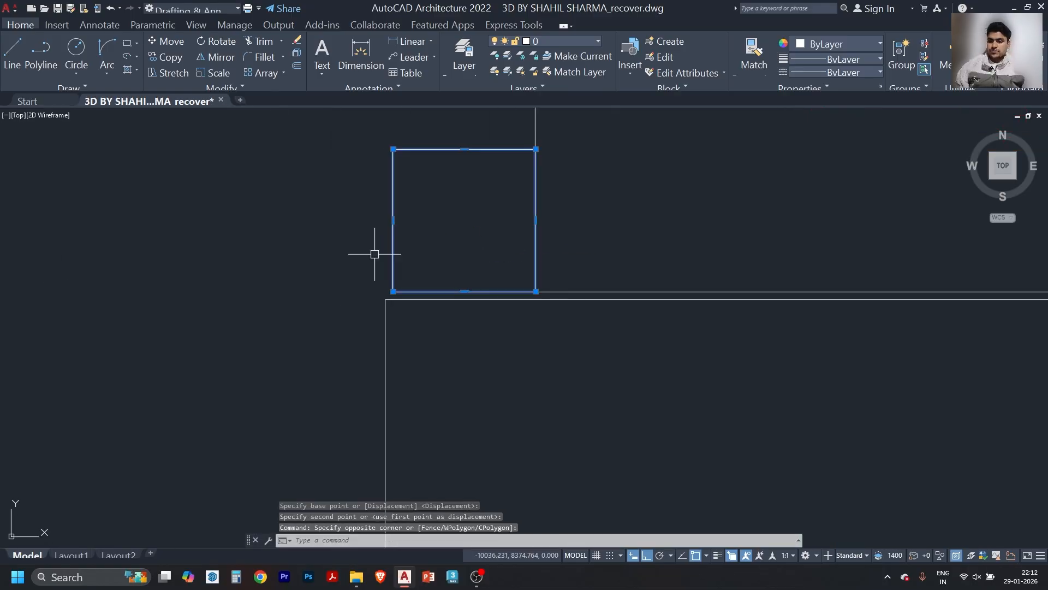
text(m)
key(Return)
click(393, 291)
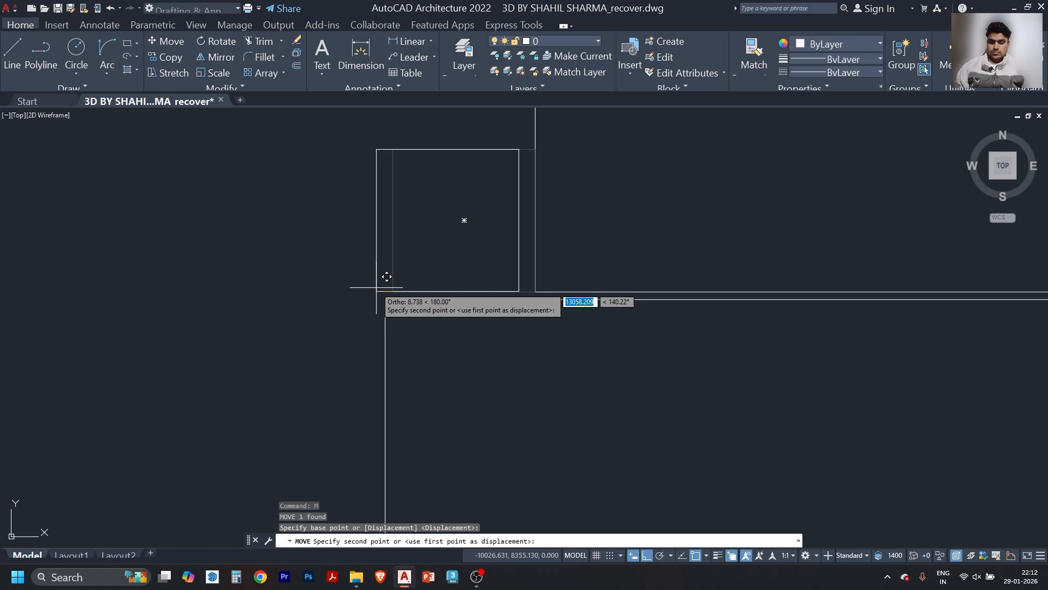
text(4)
key(Return)
scroll(362, 246, down, 4)
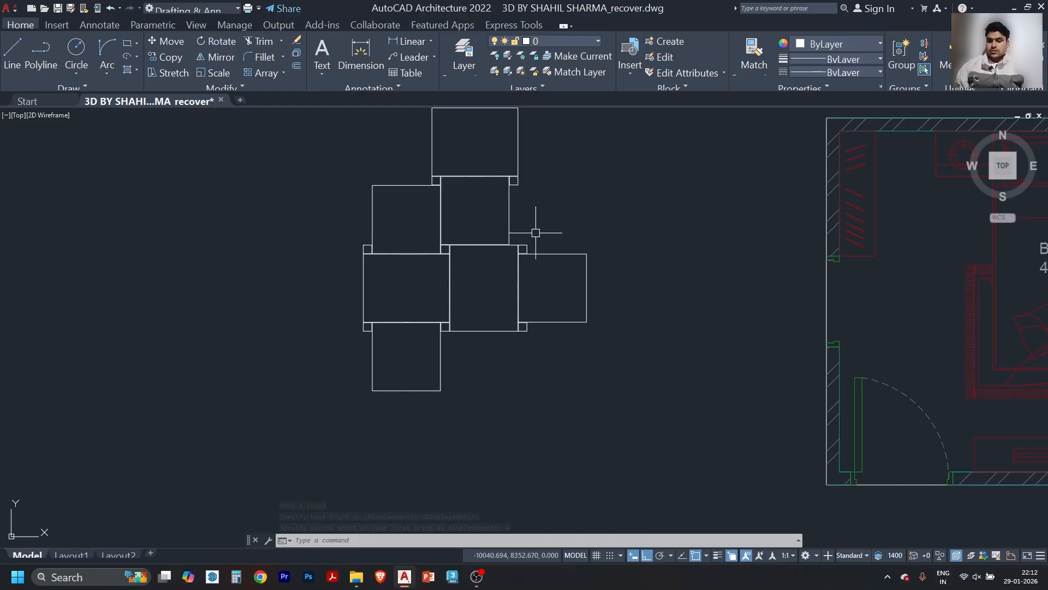
- Delete the two block copies on the right side of the layout, keeping the vertical tile column
scroll(530, 185, up, 4)
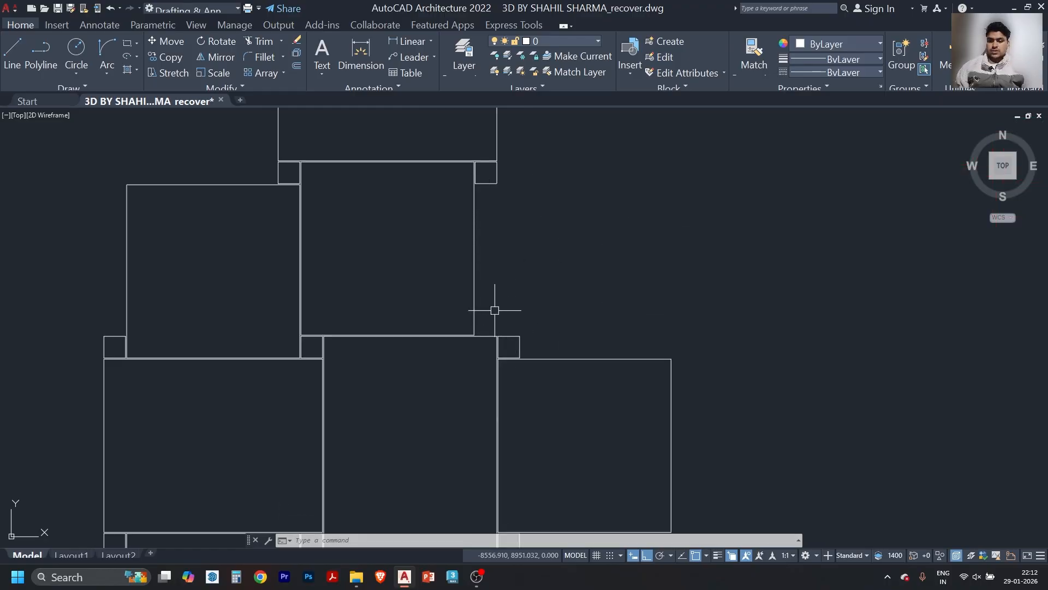
scroll(494, 310, down, 5)
scroll(502, 306, up, 4)
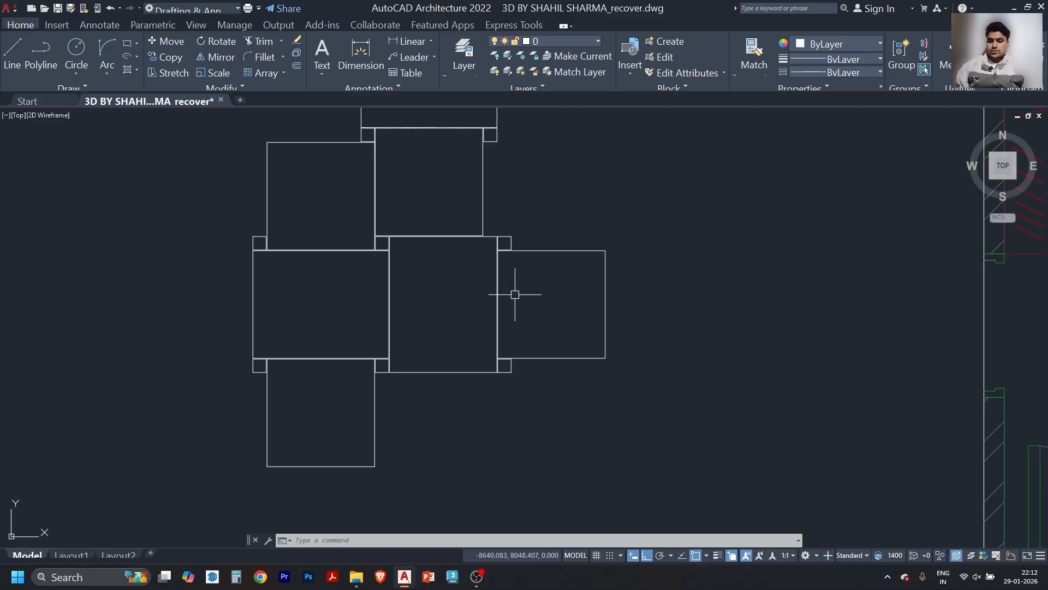
scroll(514, 314, down, 2)
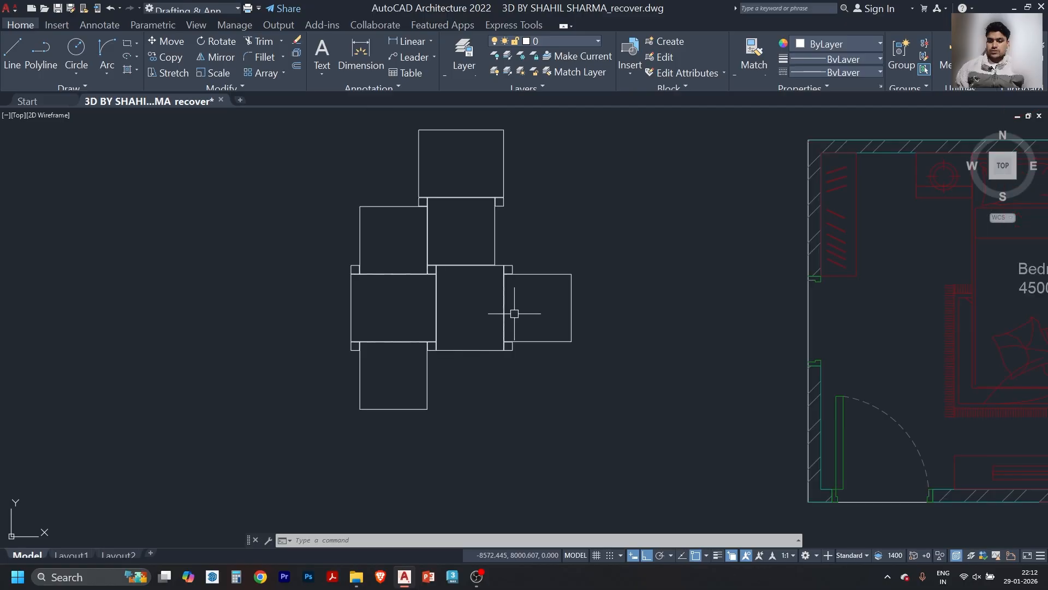
click(553, 189)
key(Delete)
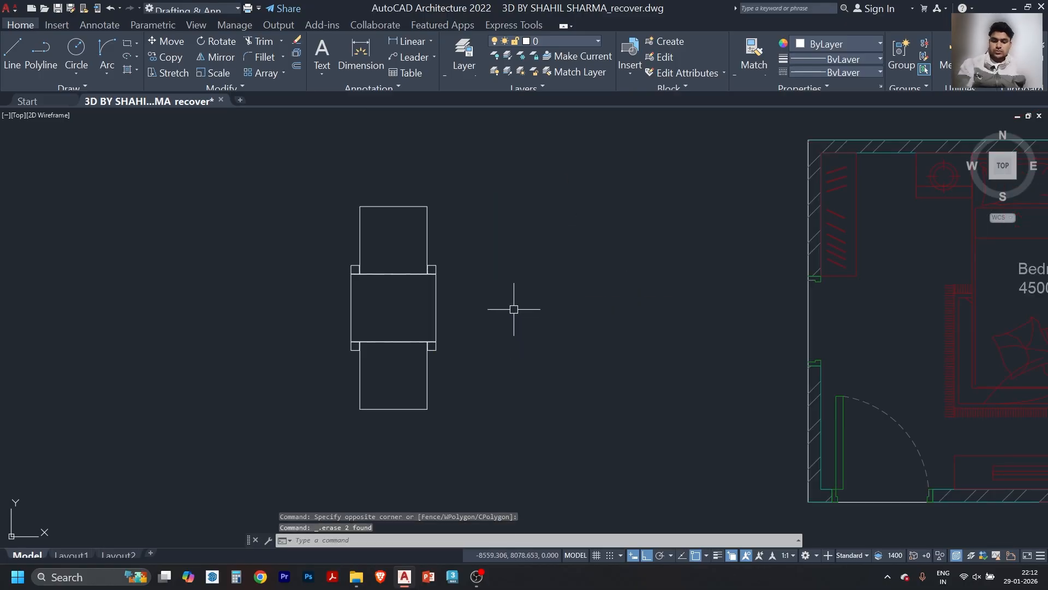
click(480, 207)
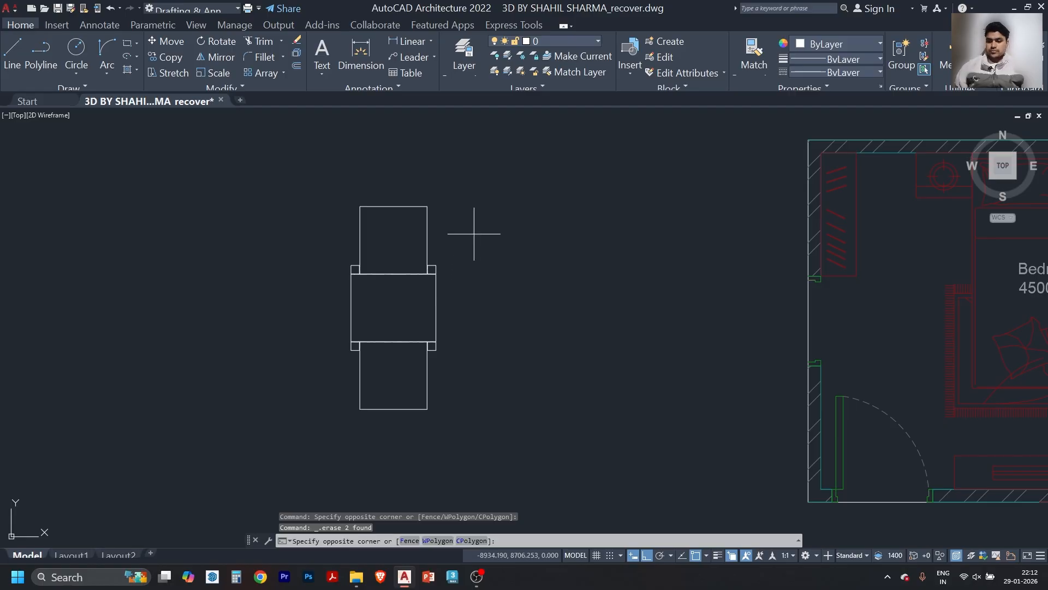
click(383, 422)
scroll(423, 275, up, 2)
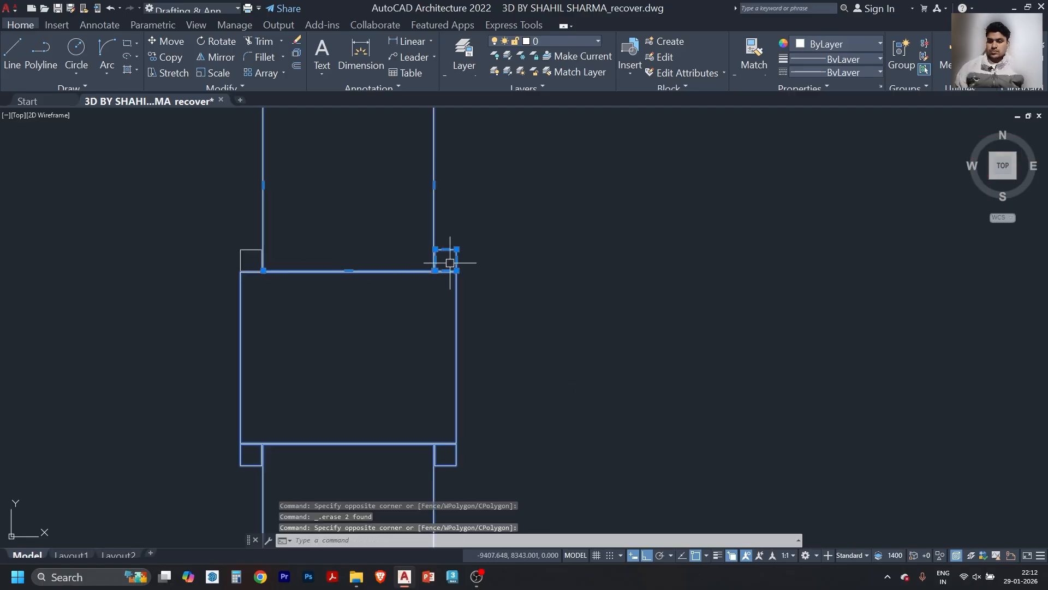
key(Escape)
- Convert the upper 600 tile and its two adjacent accent squares into a block named "bvfe"
click(493, 228)
click(226, 261)
text(b)
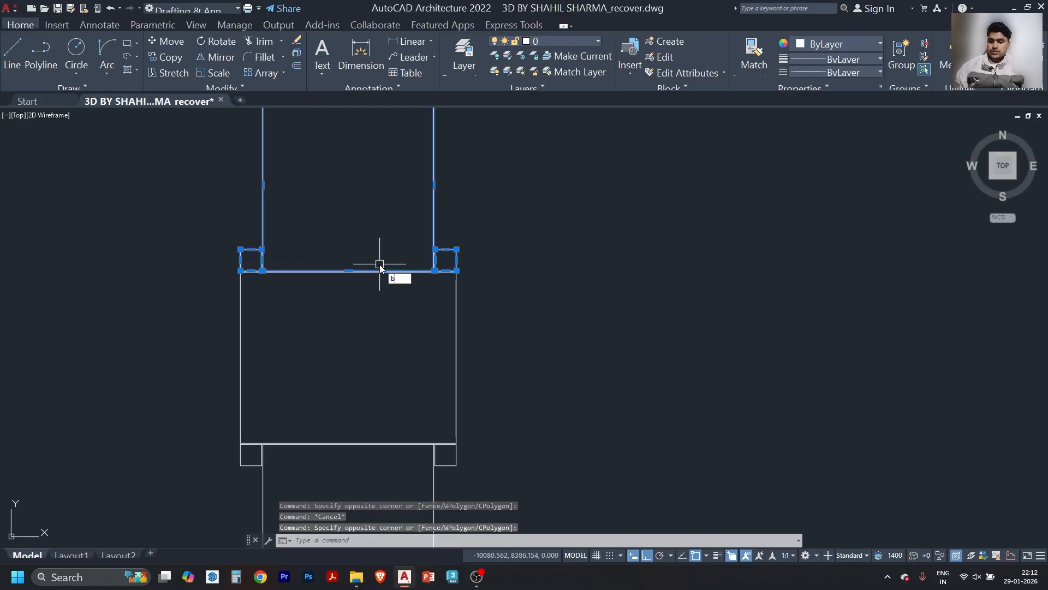
key(Return)
text(bvfe)
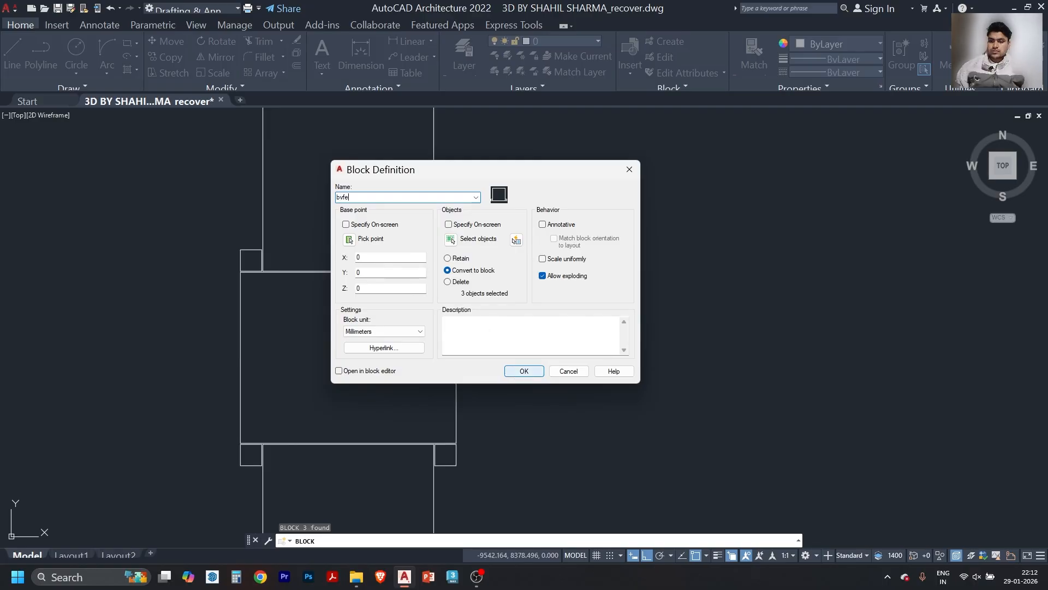
key(Return)
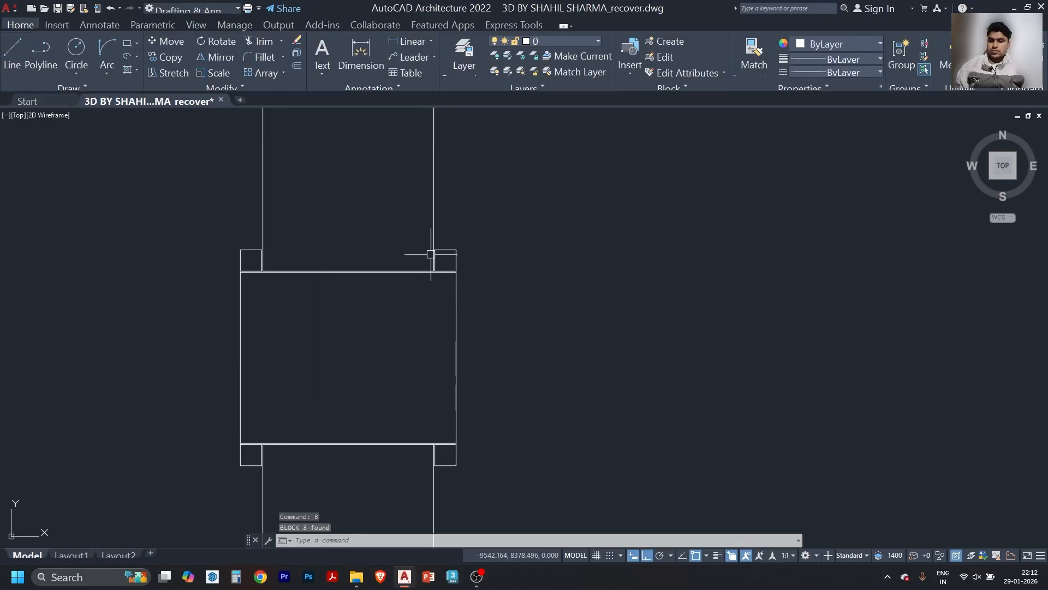
key(Escape)
scroll(402, 266, down, 4)
click(455, 333)
click(382, 418)
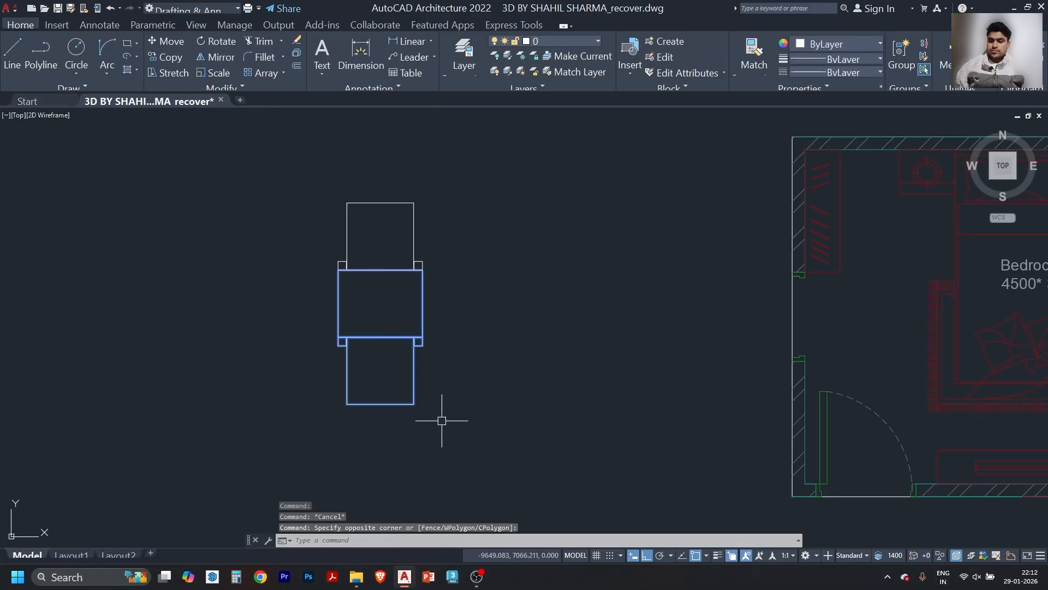
text(co)
key(Return)
scroll(381, 393, up, 2)
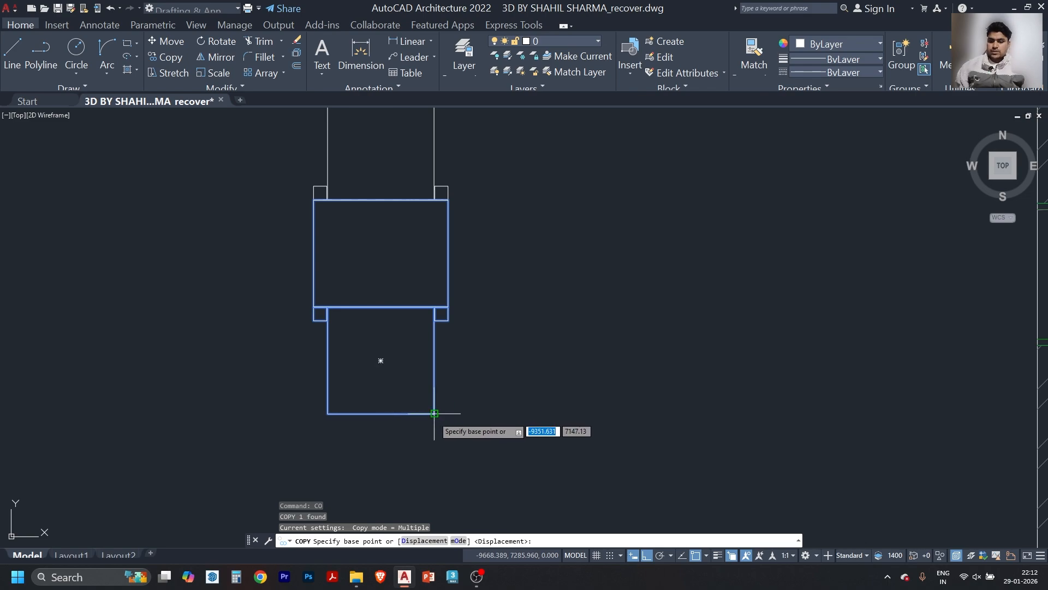
click(327, 413)
scroll(344, 432, down, 5)
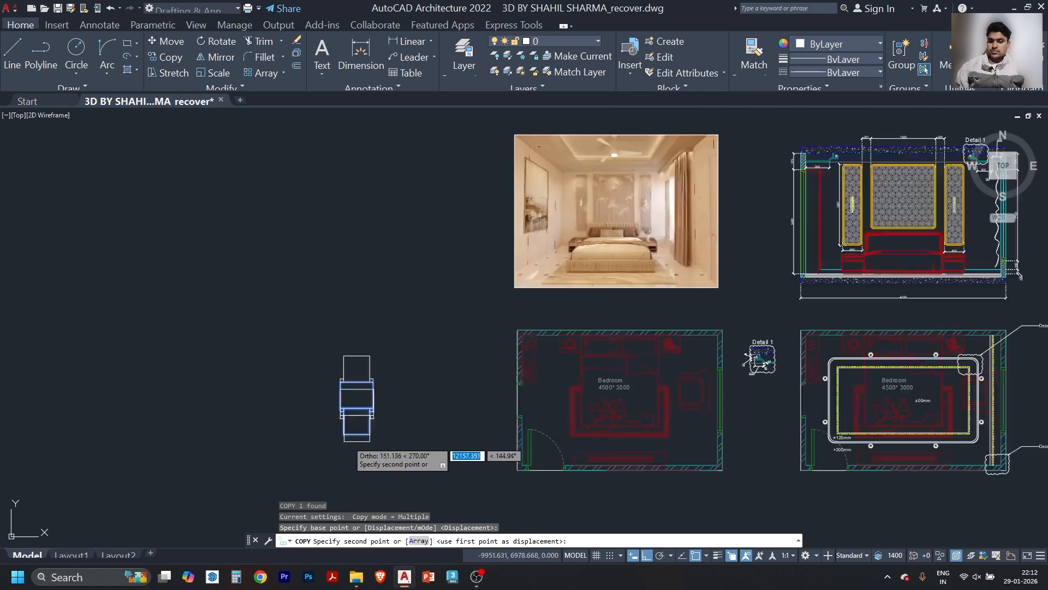
scroll(350, 445, up, 4)
scroll(370, 377, down, 2)
key(Escape)
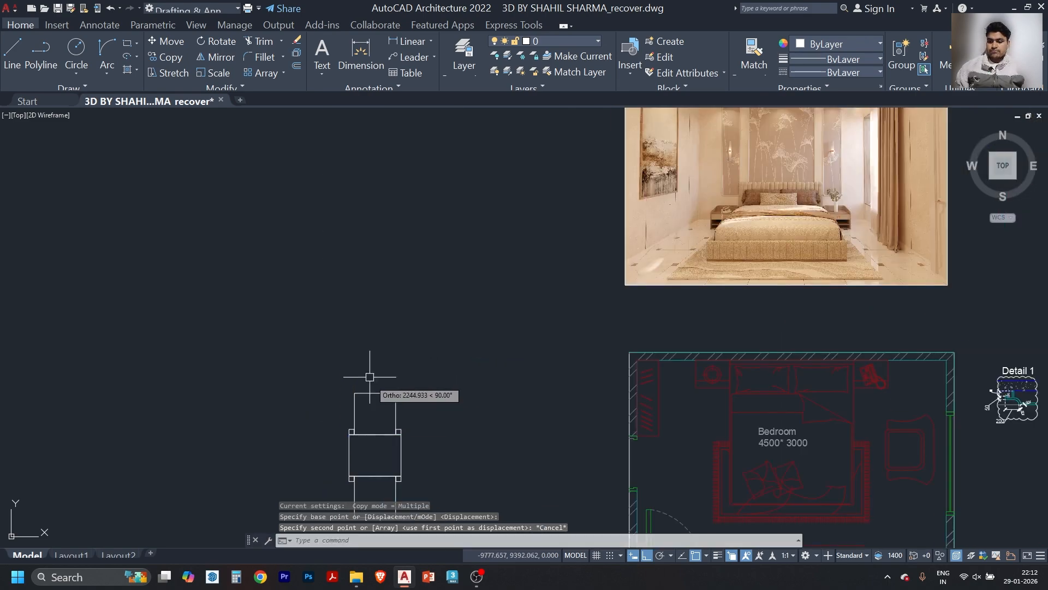
- Mirror the upper tile block about its top edge, keeping the source block
scroll(417, 282, up, 3)
click(468, 277)
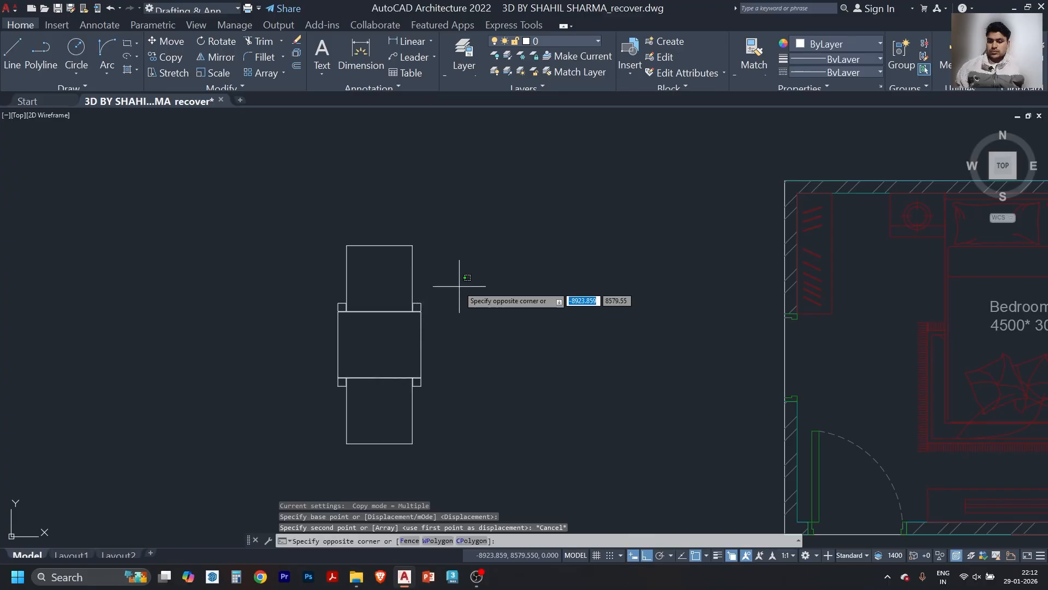
click(392, 304)
text(m)
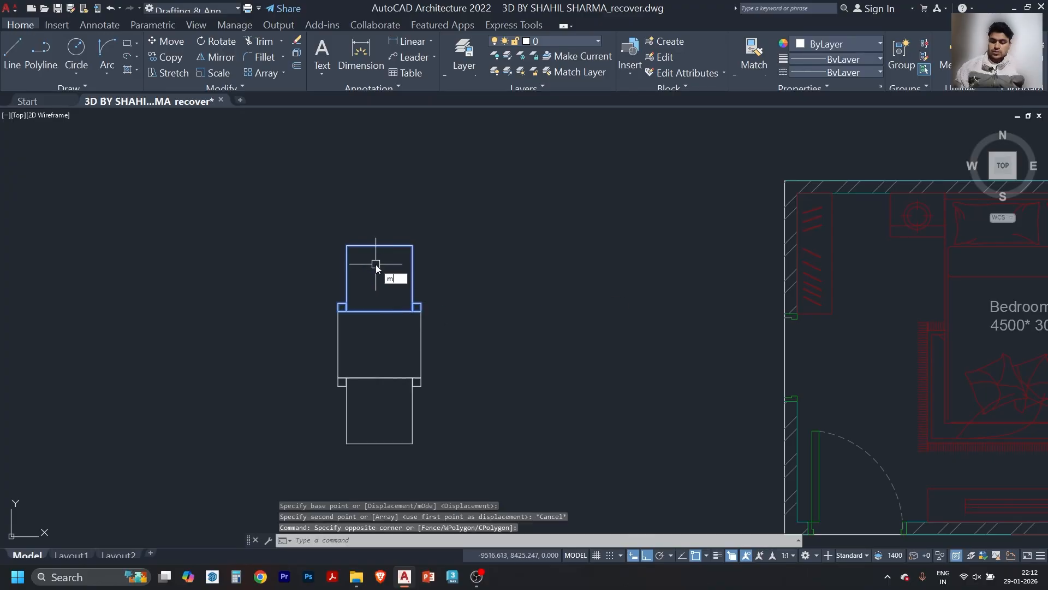
text(i)
key(Return)
click(379, 246)
click(491, 247)
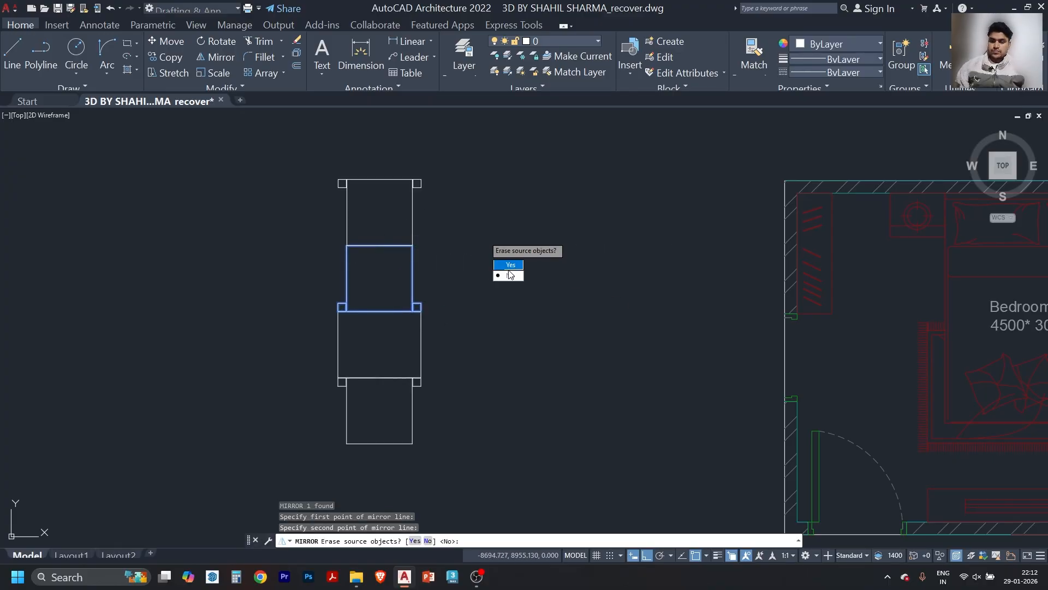
click(510, 275)
- Move the mirrored block straight up by 4 to leave a joint above the source block
click(413, 224)
text(m)
key(Return)
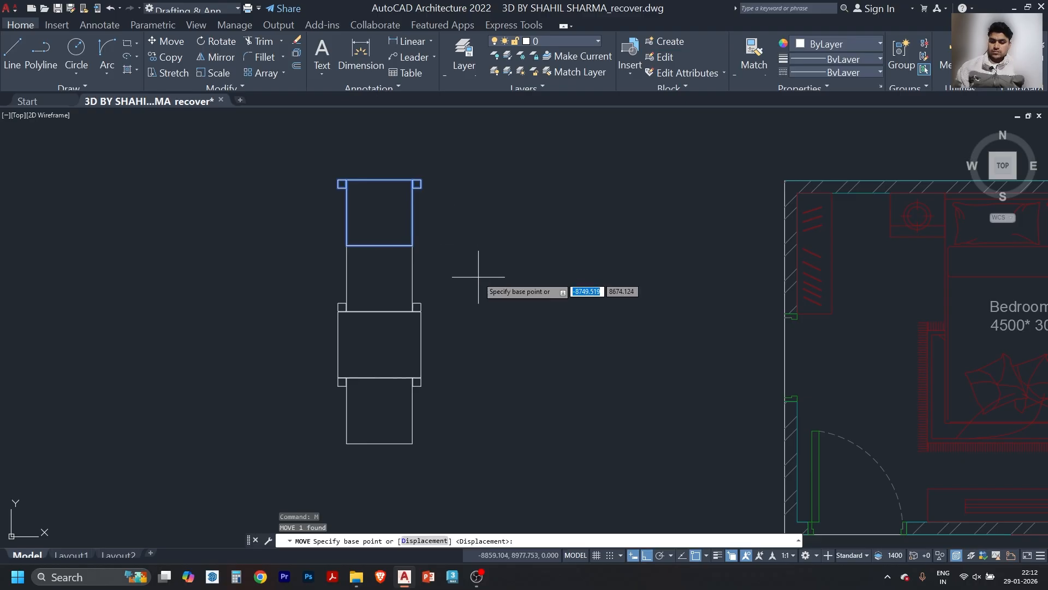
click(479, 278)
text(4)
key(Return)
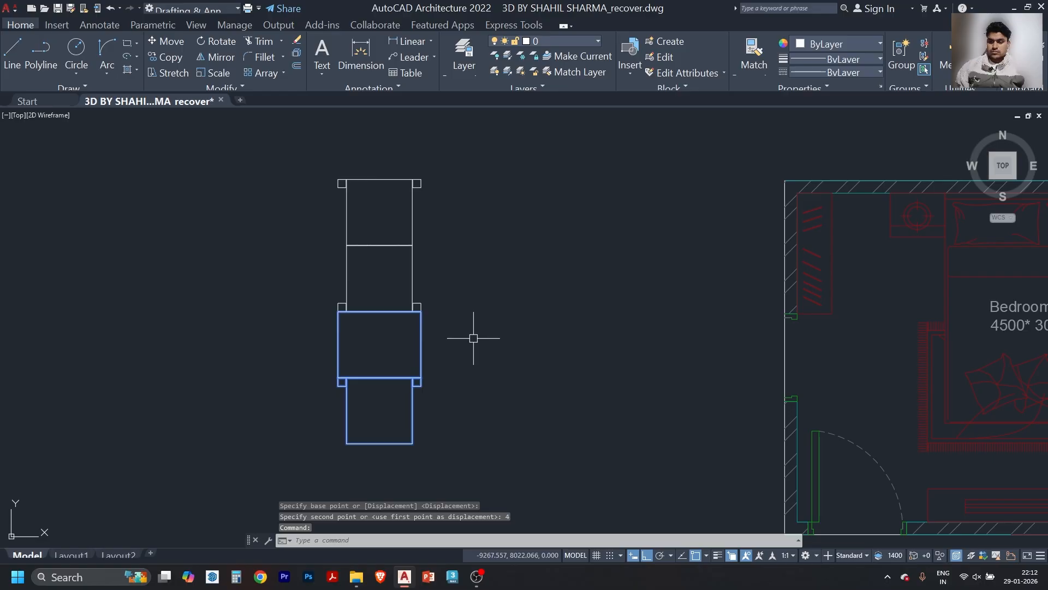
- Copy the lower tile block straight up until its top edge aligns with the tops of the accent squares above it
text(co)
key(Return)
click(416, 307)
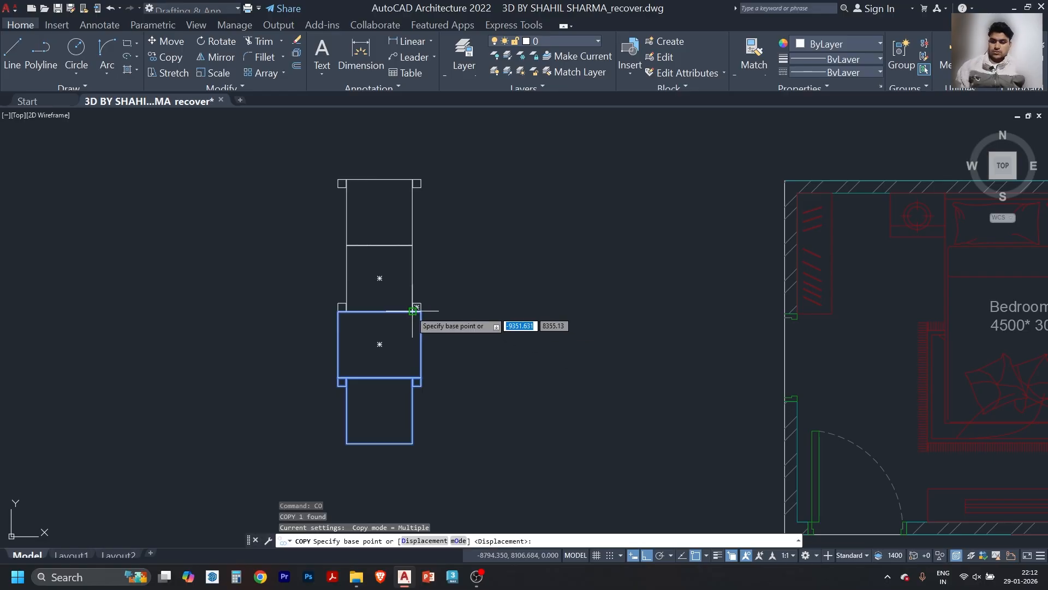
click(393, 300)
key(Escape)
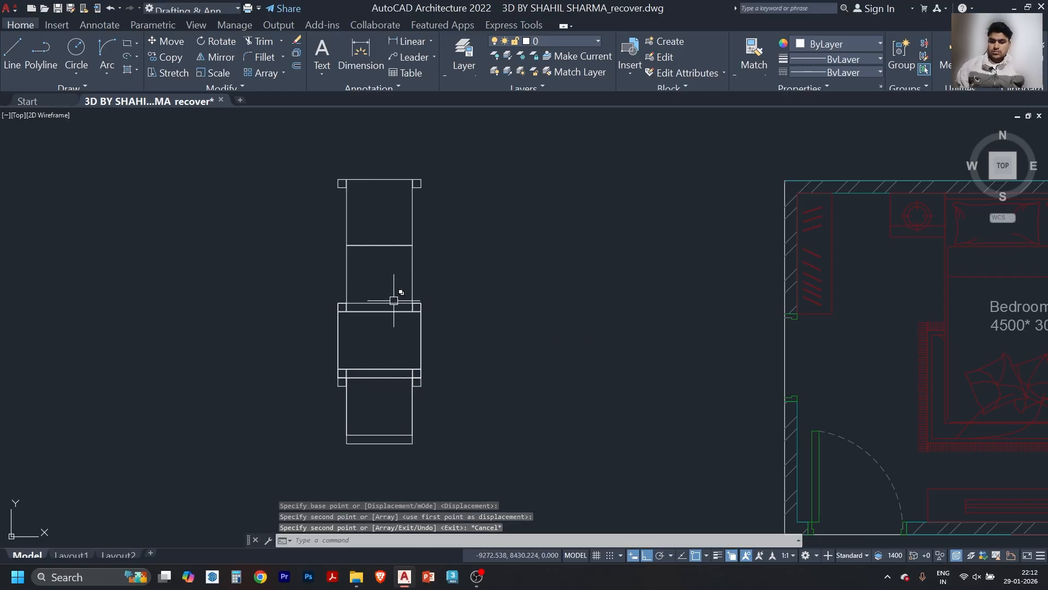
- Rotate the copied tile block 90° counterclockwise about its top-right corner so it extends to the right of the column
text(r)
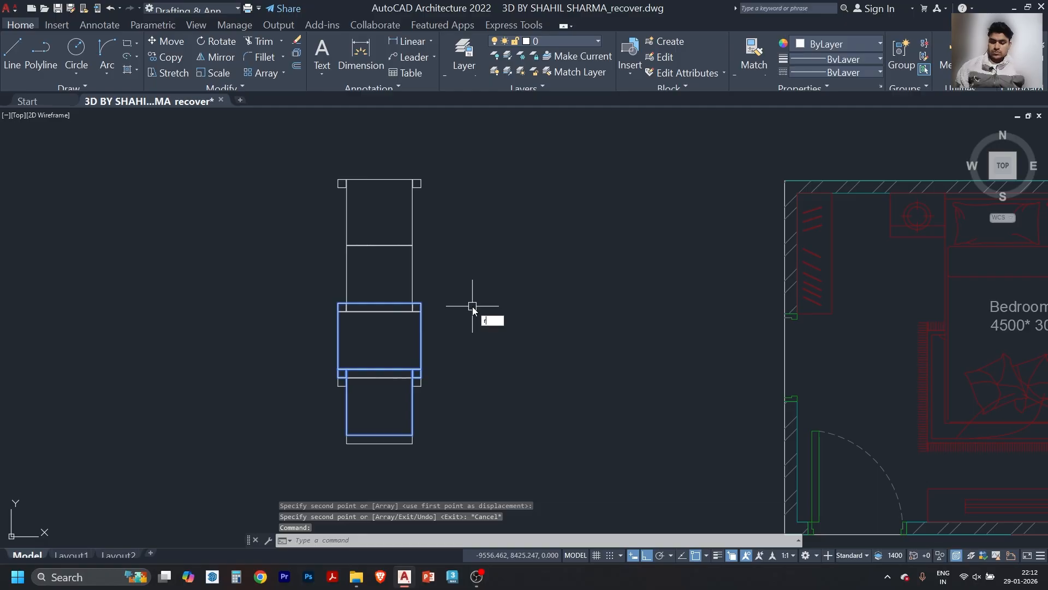
text(o)
key(Return)
scroll(481, 298, up, 5)
click(494, 290)
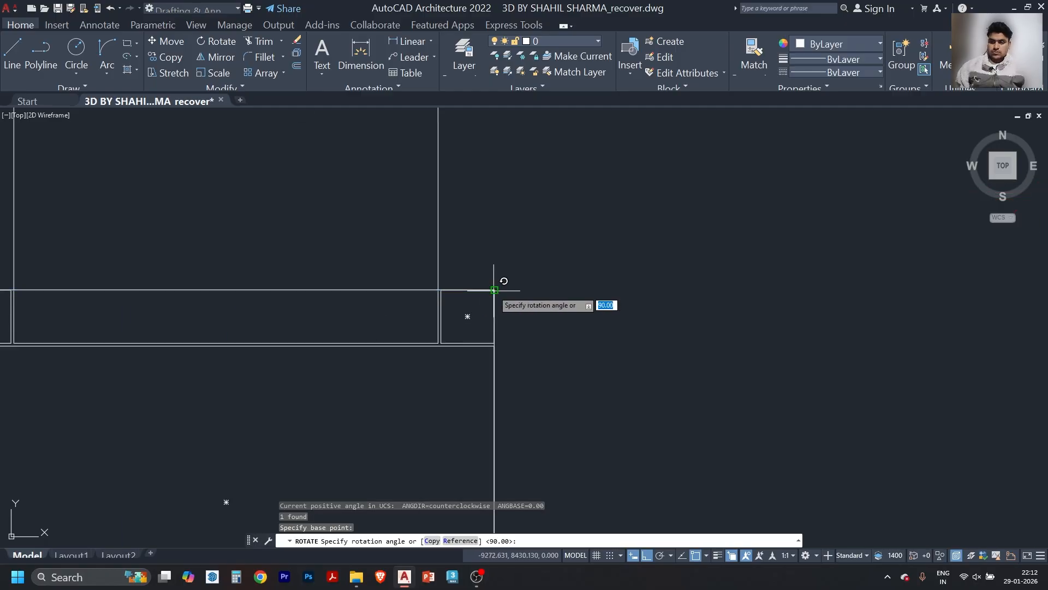
click(481, 208)
scroll(498, 255, down, 4)
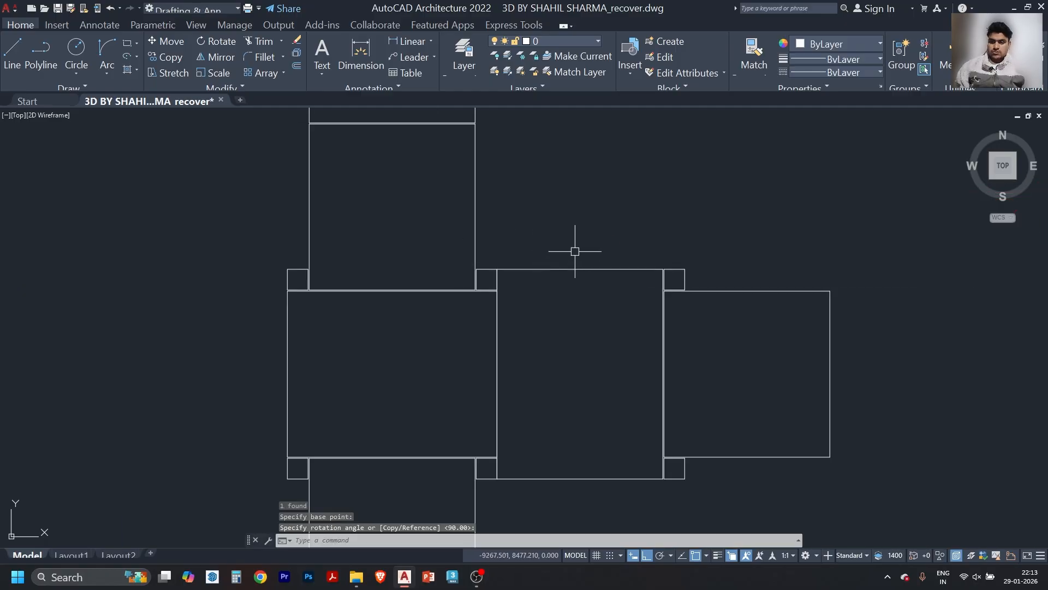
scroll(575, 251, down, 6)
scroll(527, 288, up, 4)
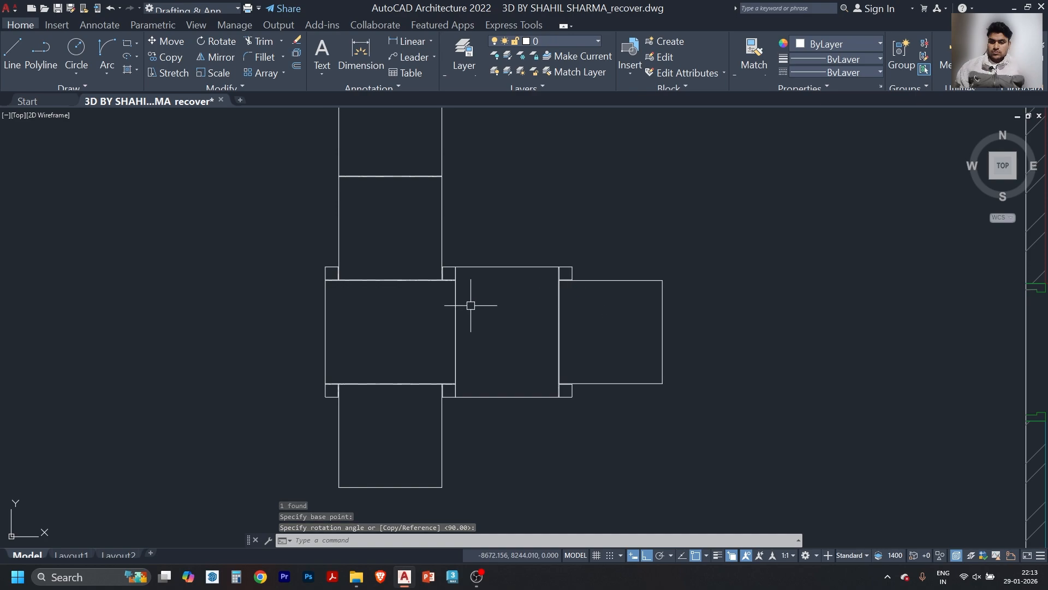
scroll(438, 372, down, 3)
click(421, 350)
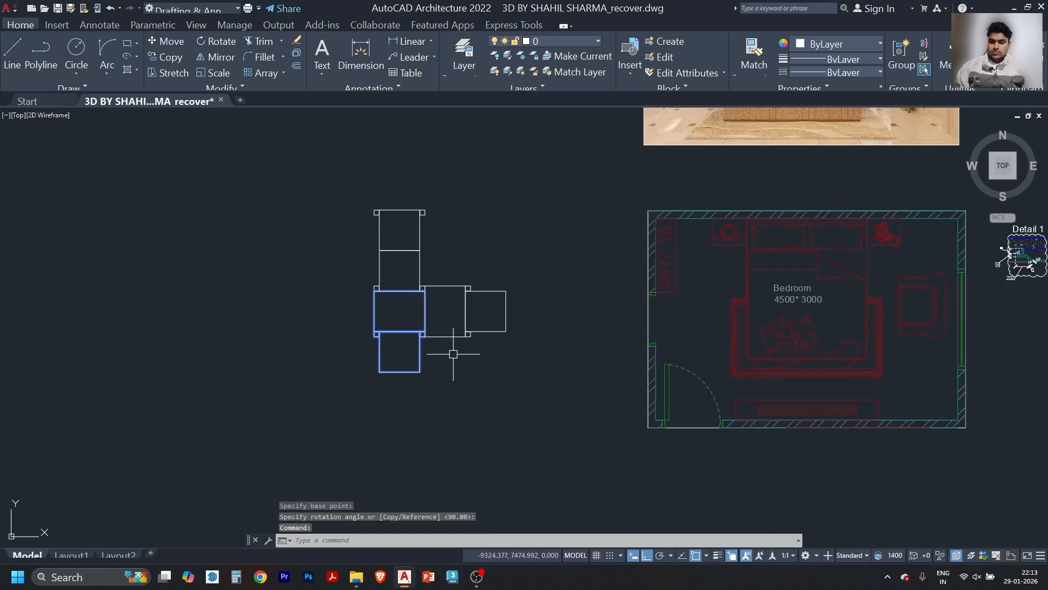
scroll(464, 345, up, 2)
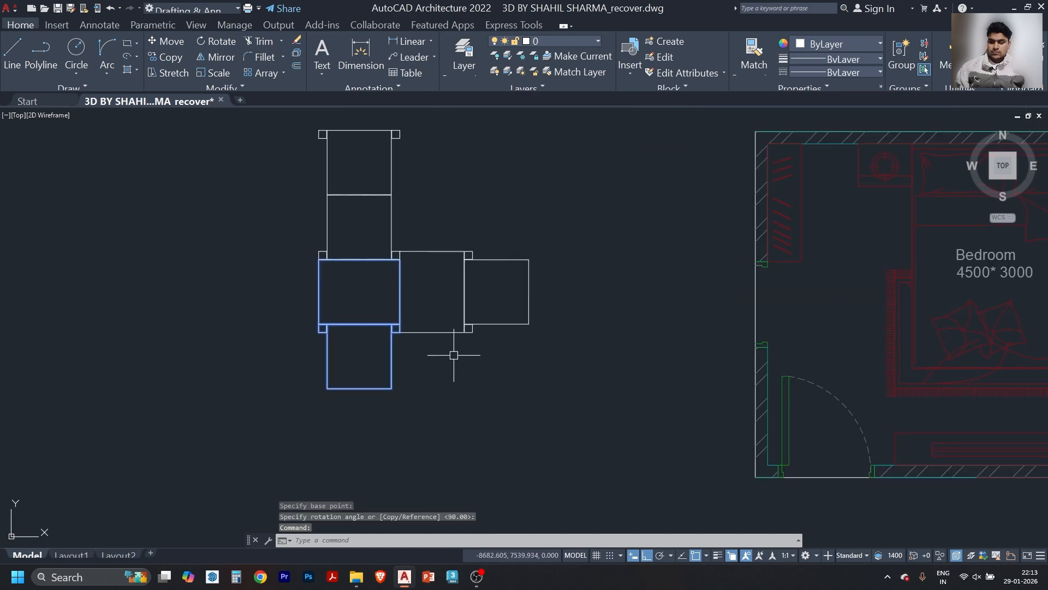
scroll(363, 171, up, 4)
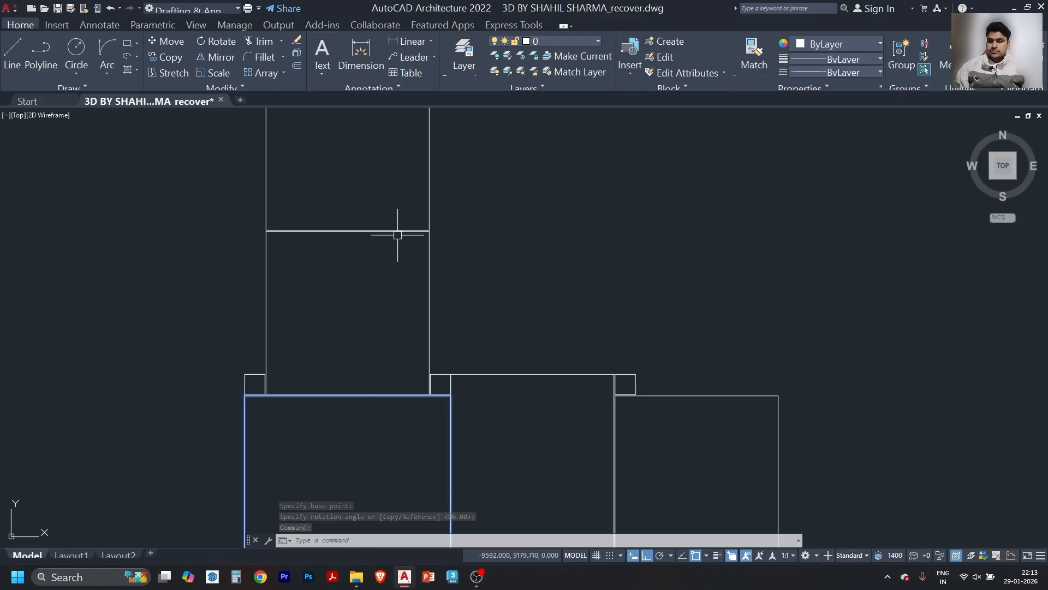
scroll(401, 263, down, 4)
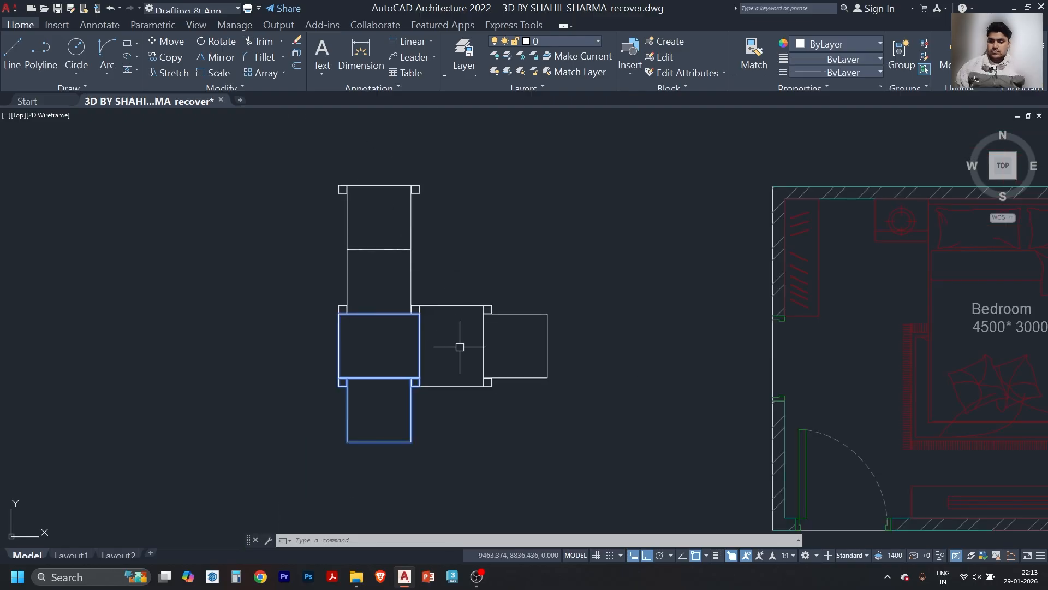
key(Escape)
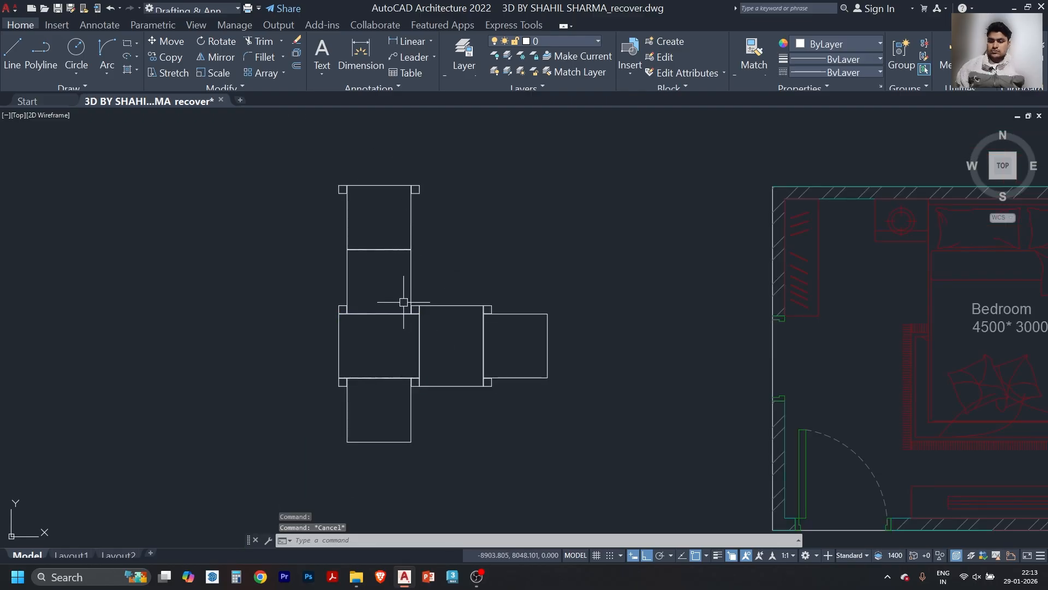
click(404, 347)
click(382, 382)
key(Escape)
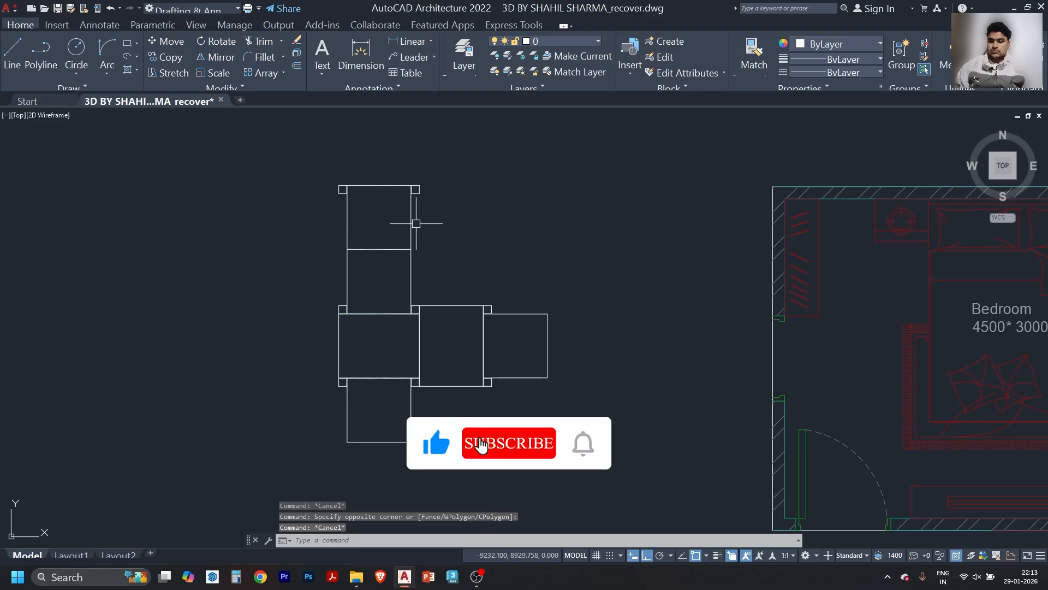
key(Escape)
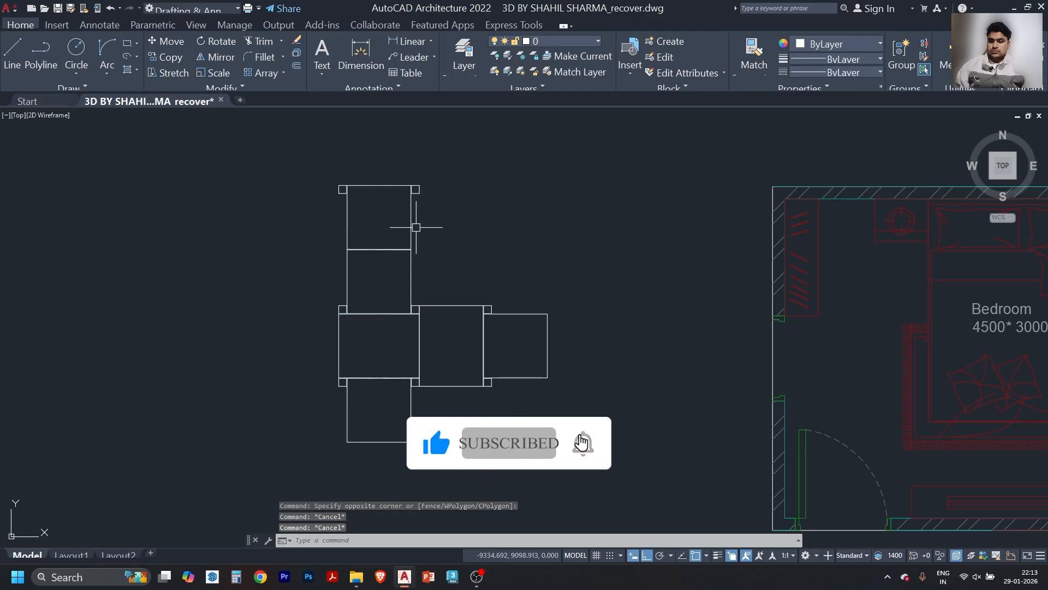
- Delete the topmost tile block with its two accent squares from the vertical column
click(423, 175)
click(388, 201)
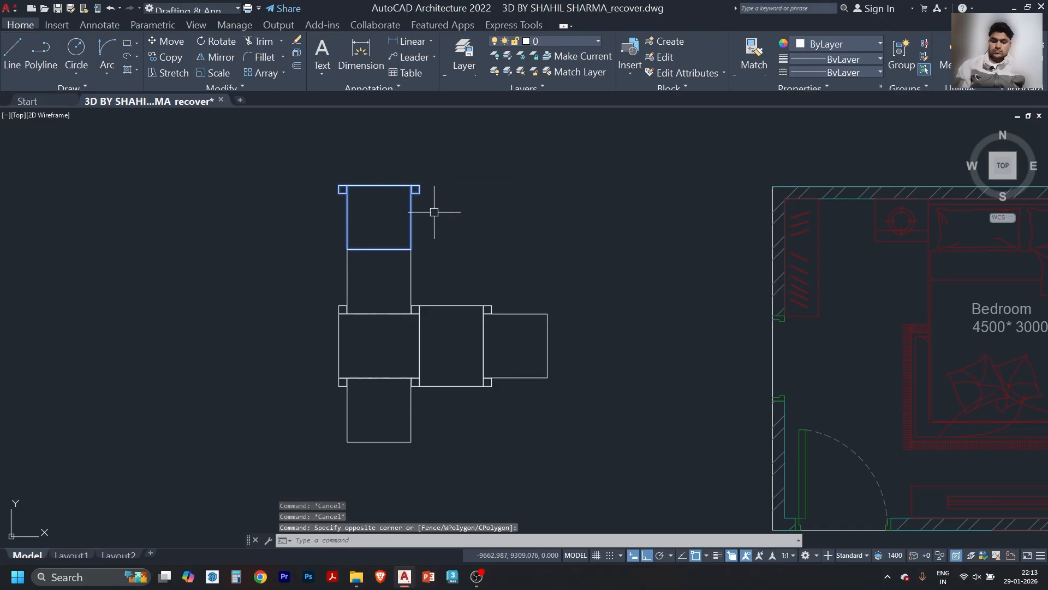
key(Delete)
scroll(399, 295, up, 2)
scroll(427, 308, up, 1)
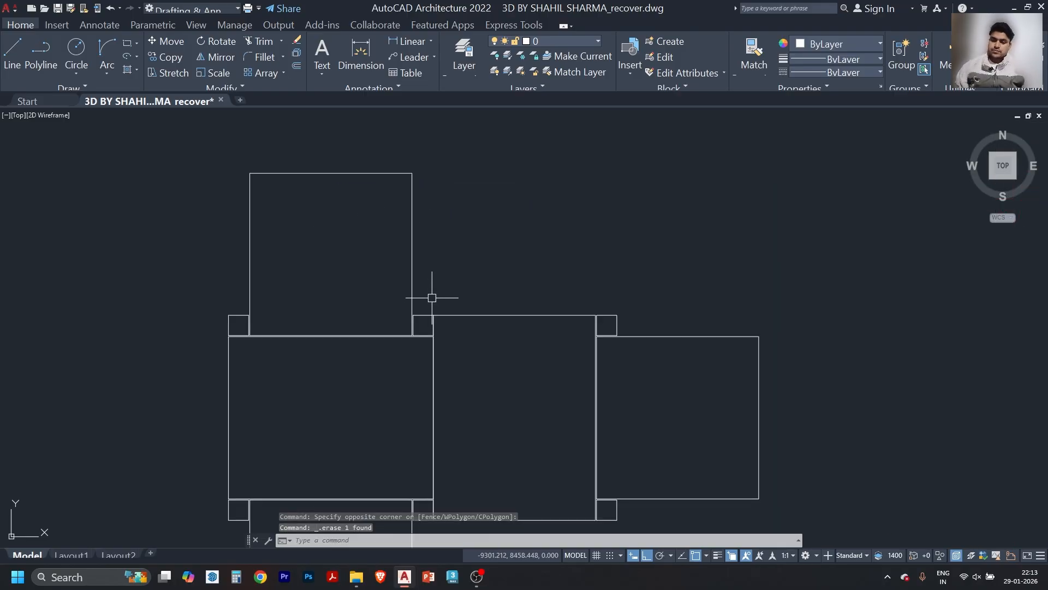
scroll(414, 253, down, 1)
scroll(389, 313, down, 3)
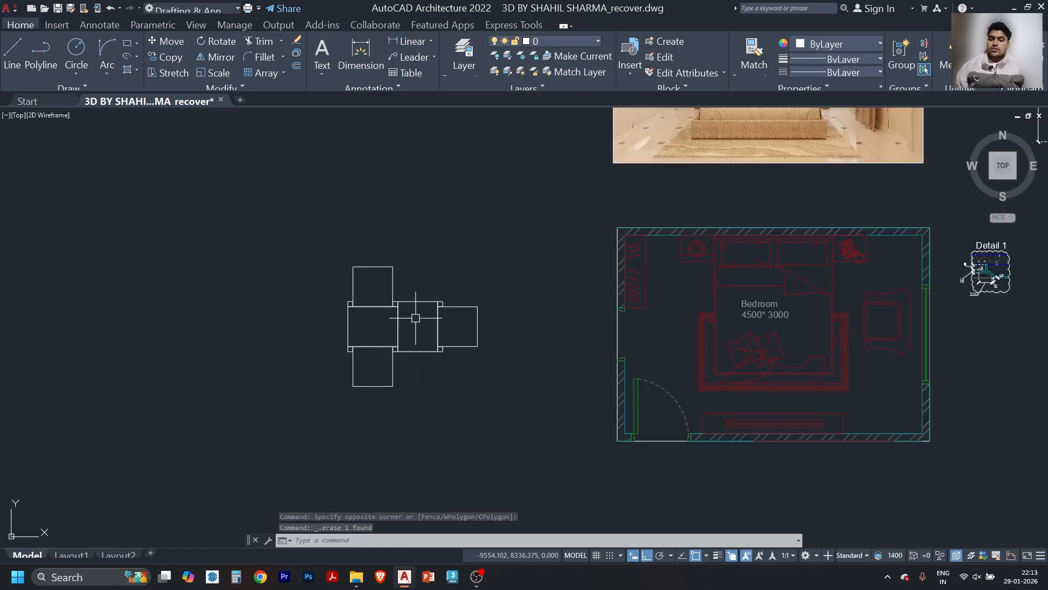
scroll(392, 320, up, 3)
click(526, 283)
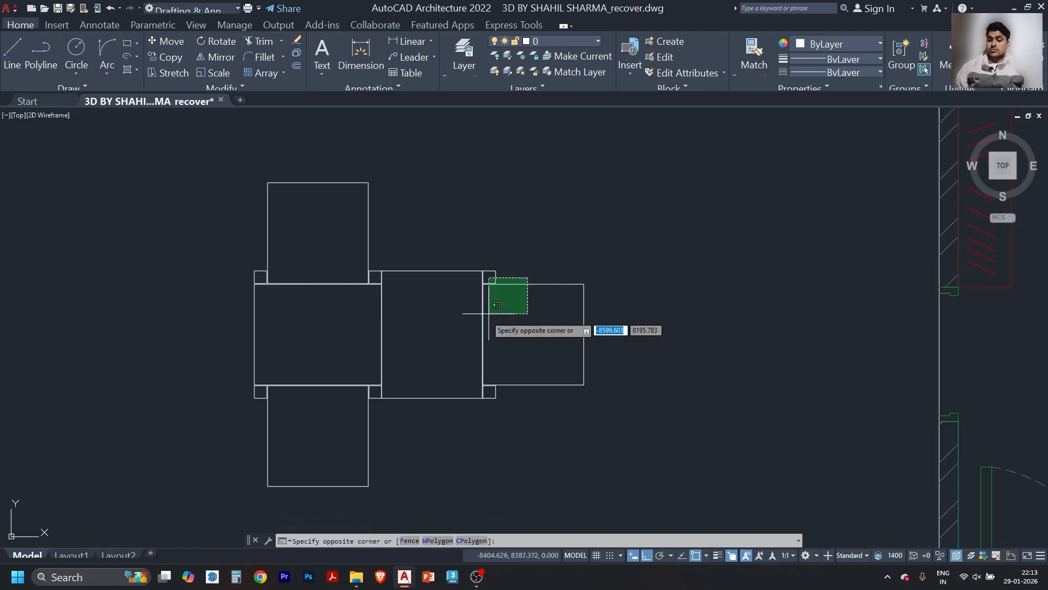
click(488, 310)
key(Escape)
mouse_move(376, 310)
middle_down()
mouse_move(414, 309)
mouse_move(442, 272)
middle_up()
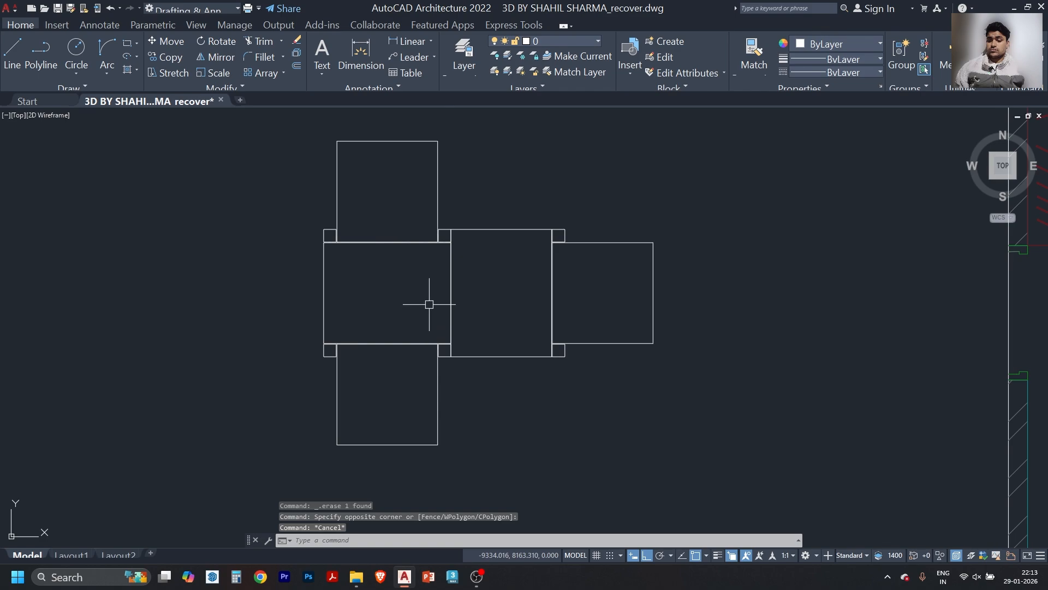
- Explode the upper tile block into its separate tile and accent squares
click(400, 242)
text(x)
key(Return)
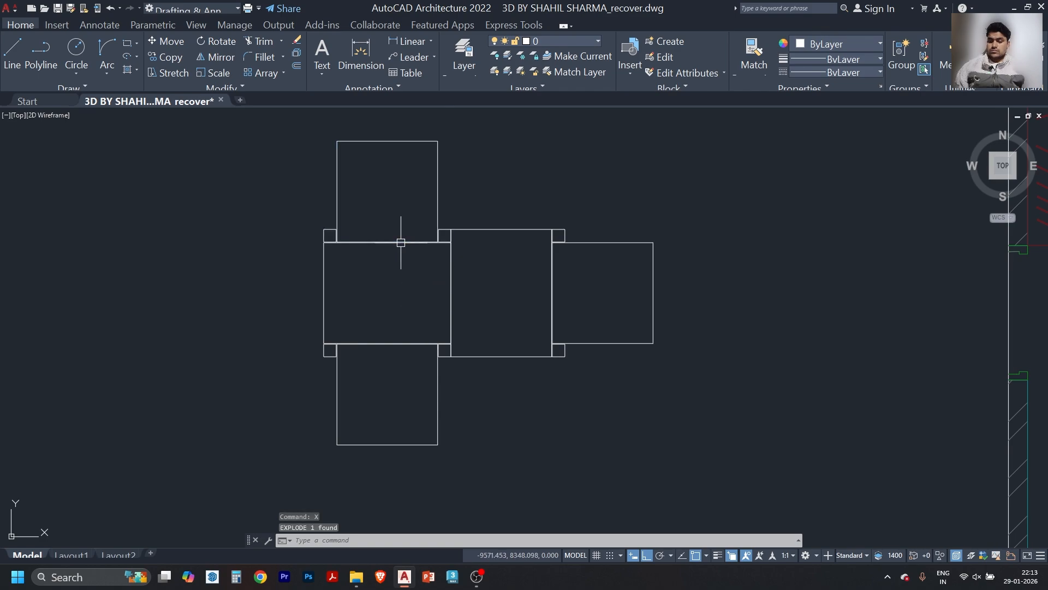
- Move the rotated tile block 4 to the right to leave a joint beside the accent square
scroll(430, 233, up, 2)
middle_drag(477, 236, 494, 351)
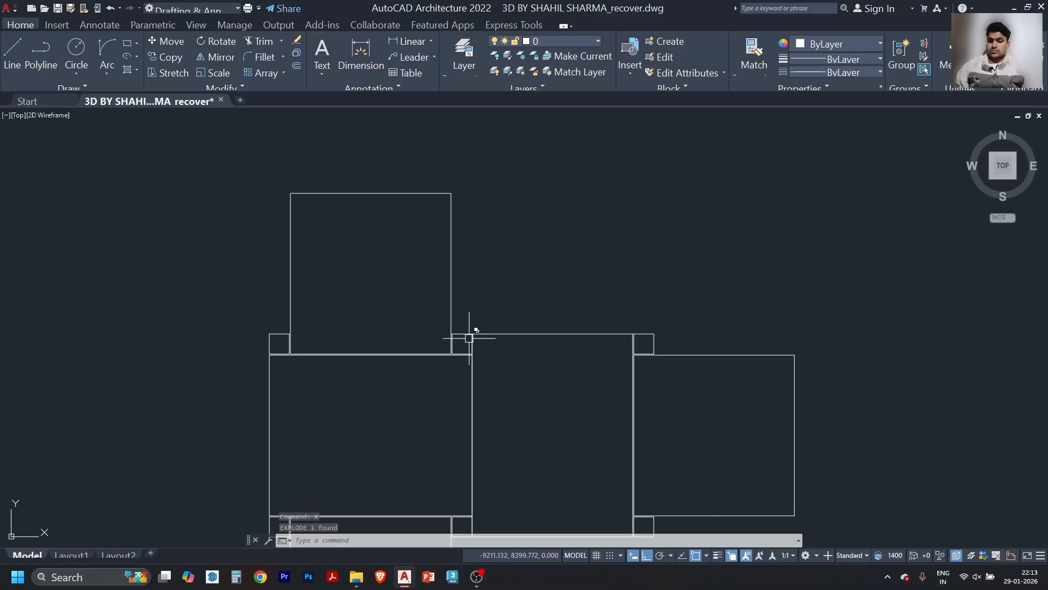
scroll(467, 335, up, 2)
scroll(474, 344, up, 2)
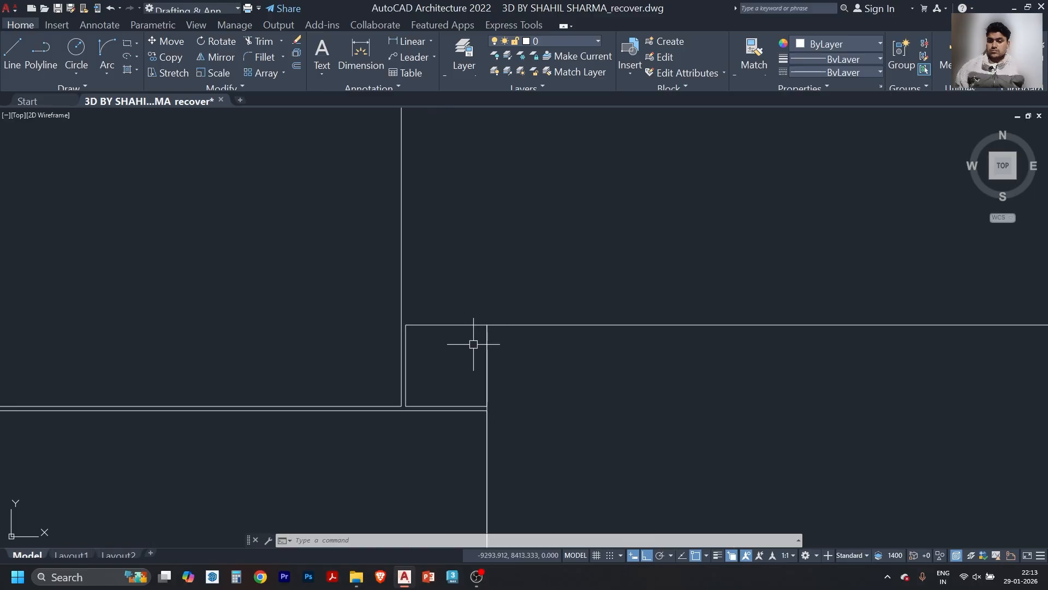
click(541, 313)
click(517, 363)
text(m)
key(Return)
click(547, 367)
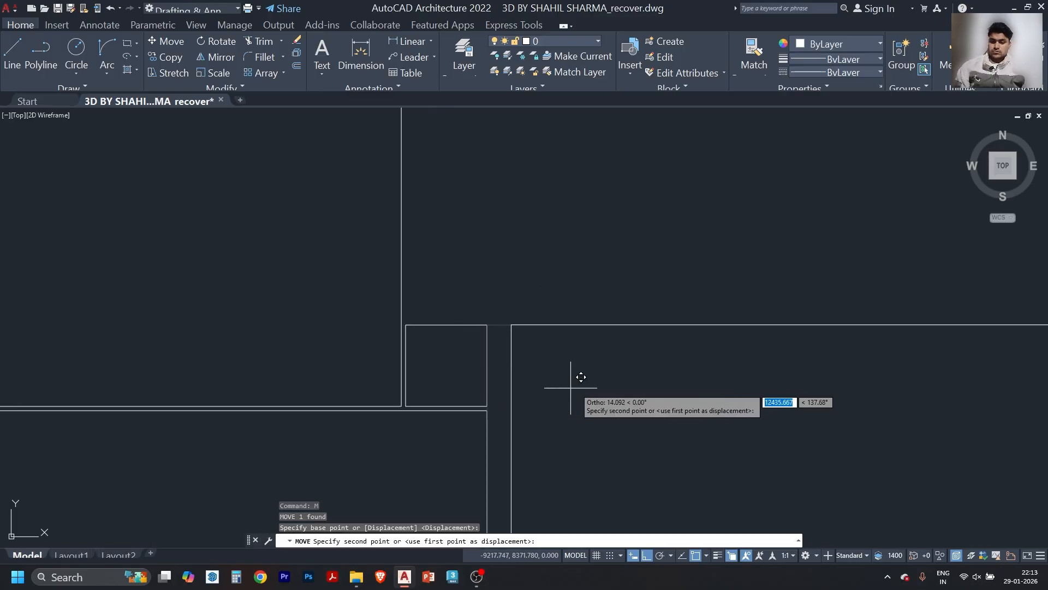
text(4)
key(Return)
scroll(477, 214, down, 3)
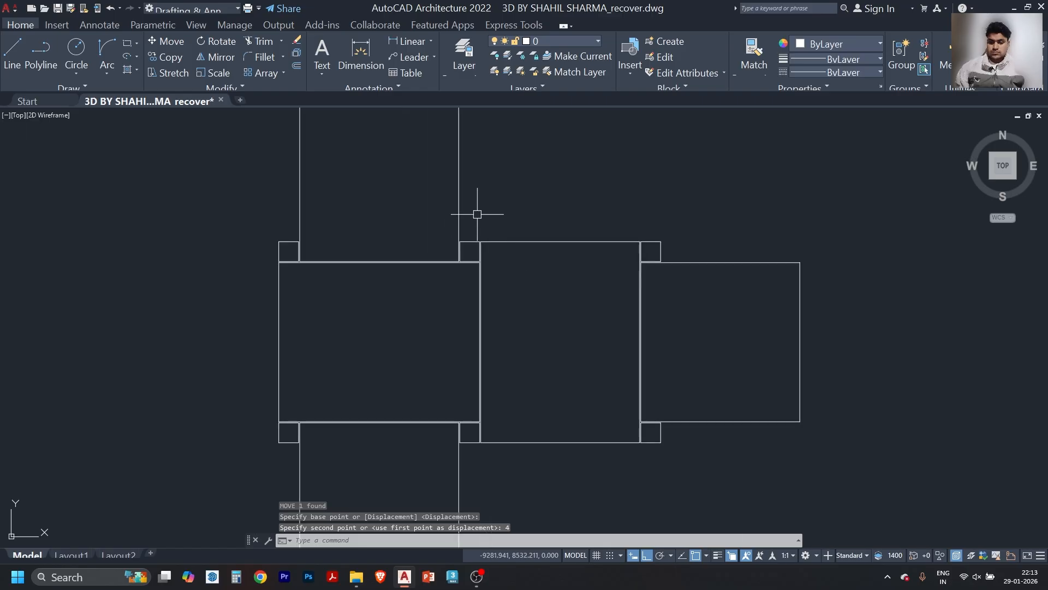
scroll(519, 327, down, 1)
scroll(429, 334, down, 2)
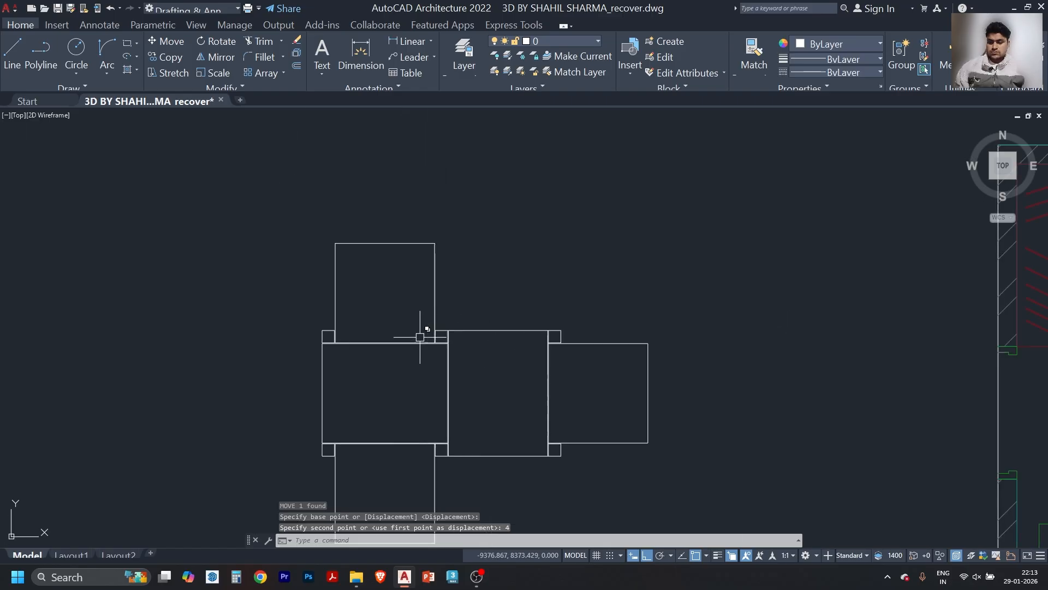
scroll(350, 339, up, 1)
click(322, 331)
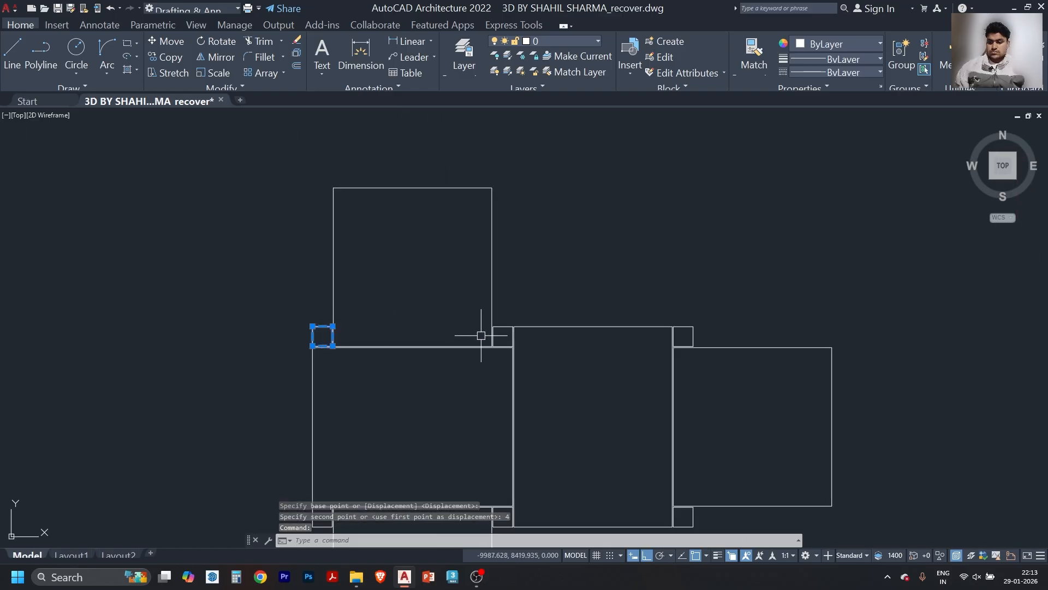
scroll(513, 325, up, 1)
click(518, 319)
click(492, 340)
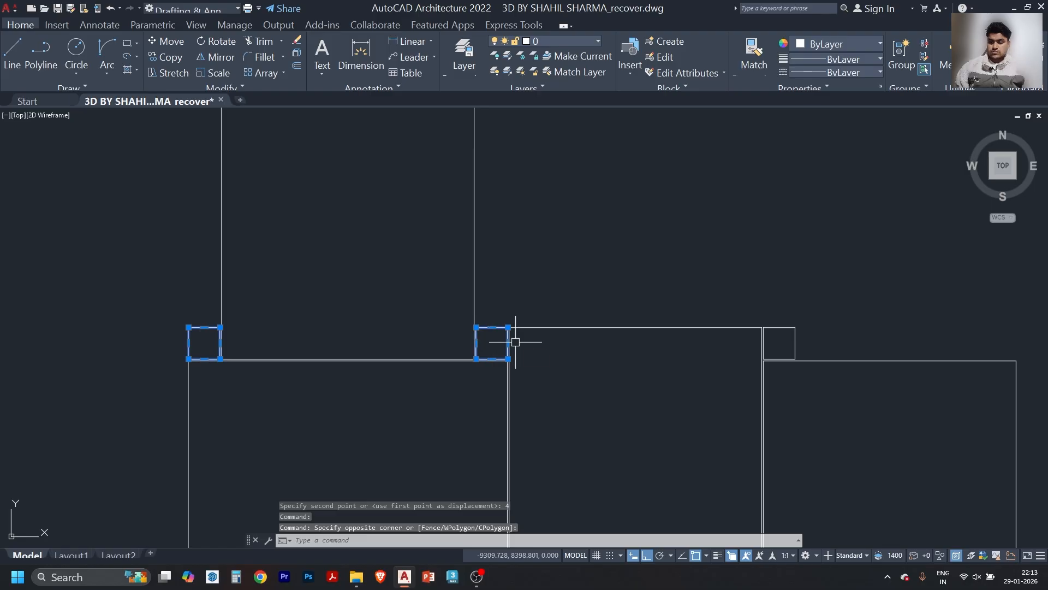
text(co)
key(Return)
scroll(481, 371, down, 2)
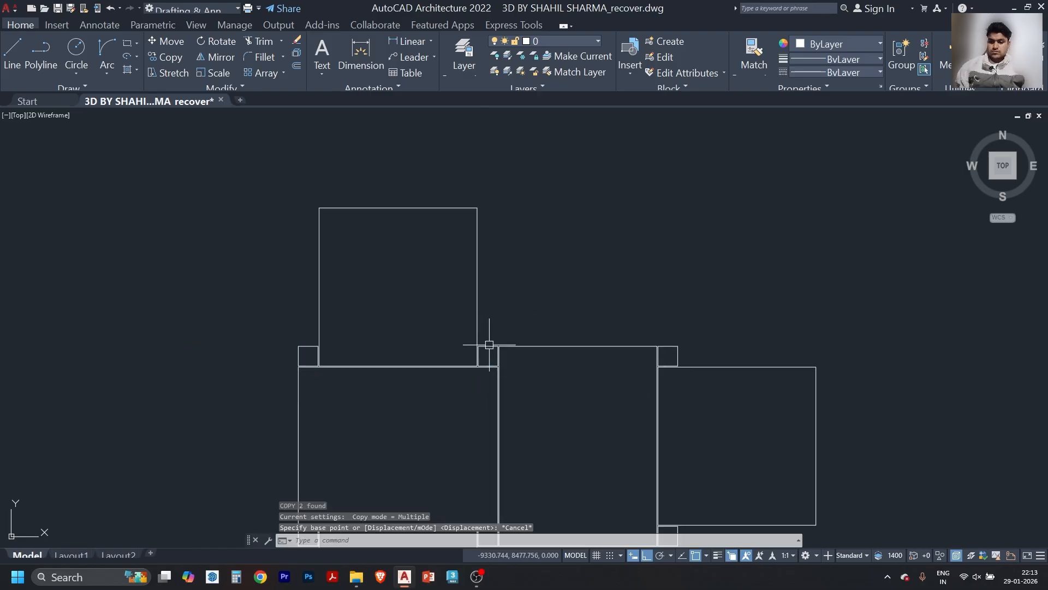
- Mirror the upper tile's two lower accent squares about its horizontal centre line, keeping the originals
click(489, 346)
click(310, 345)
text(mi)
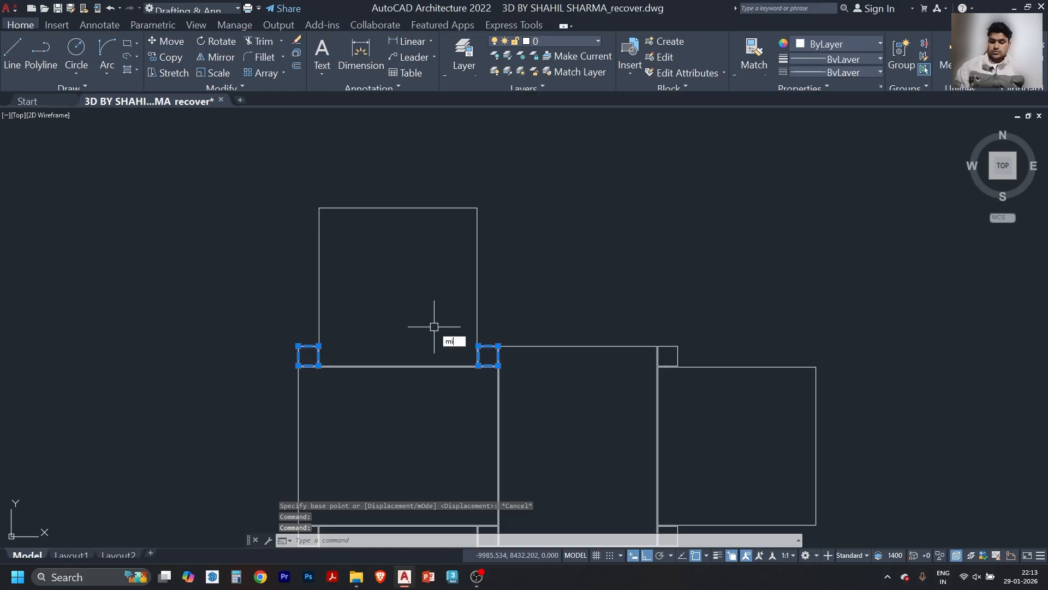
key(space)
click(478, 287)
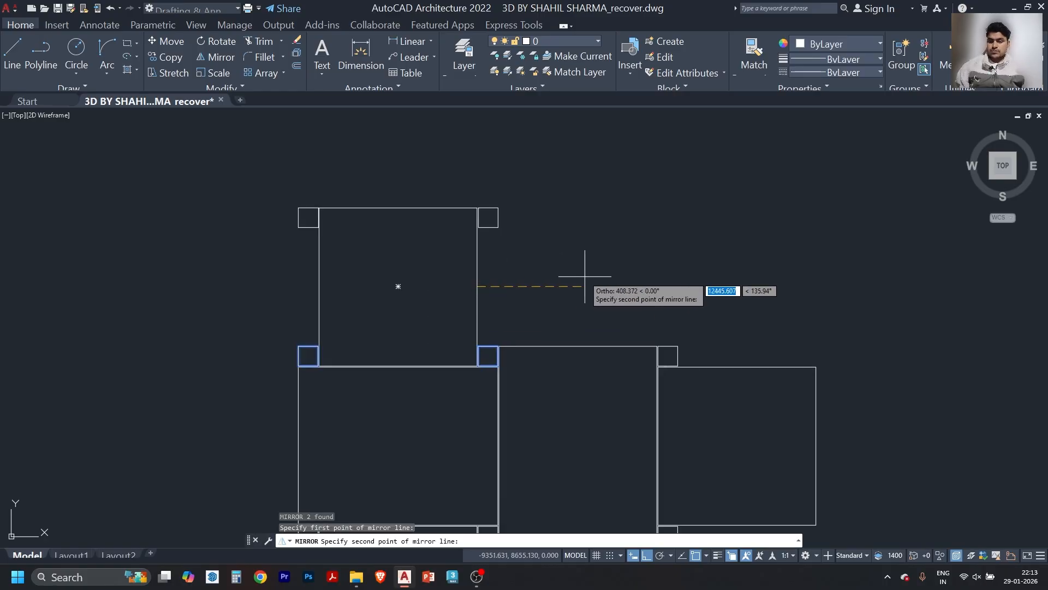
click(586, 281)
click(610, 316)
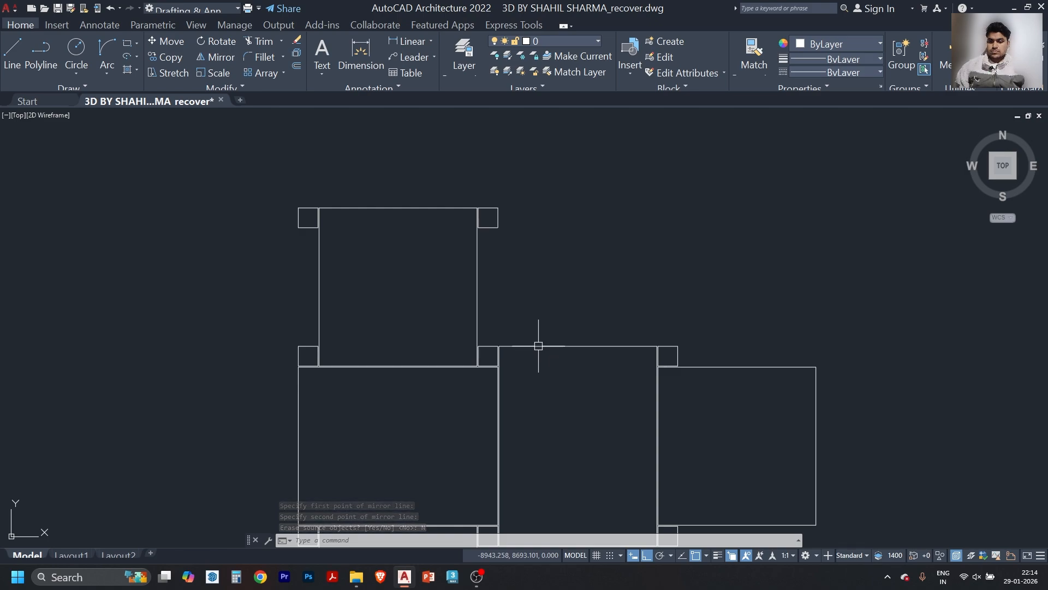
- Examine the floor tile and accent pattern in the bedroom render and compare it with the drafted layout
scroll(529, 299, down, 4)
scroll(528, 302, up, 2)
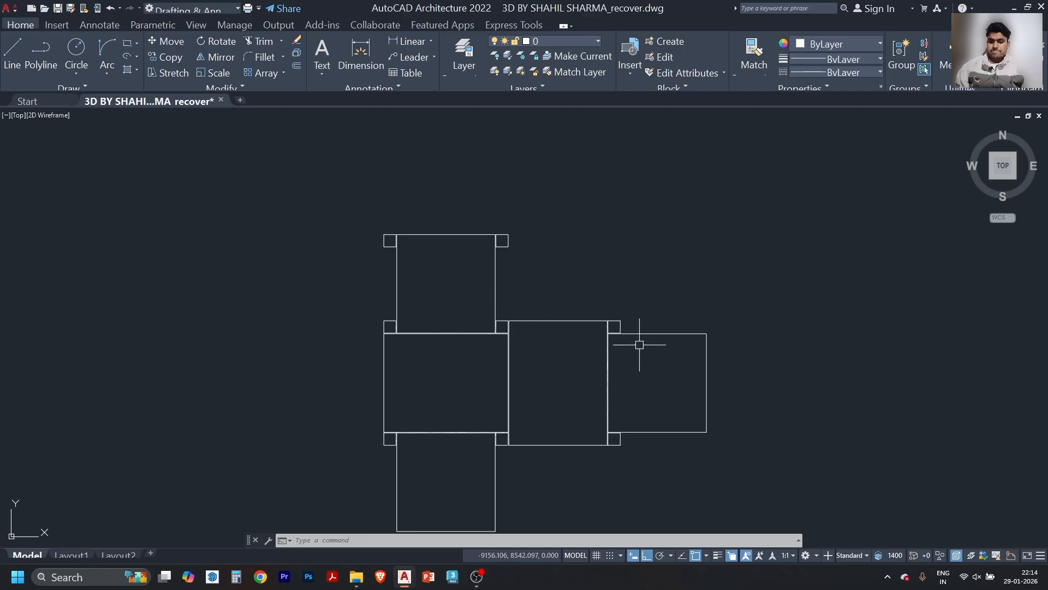
scroll(525, 354, down, 6)
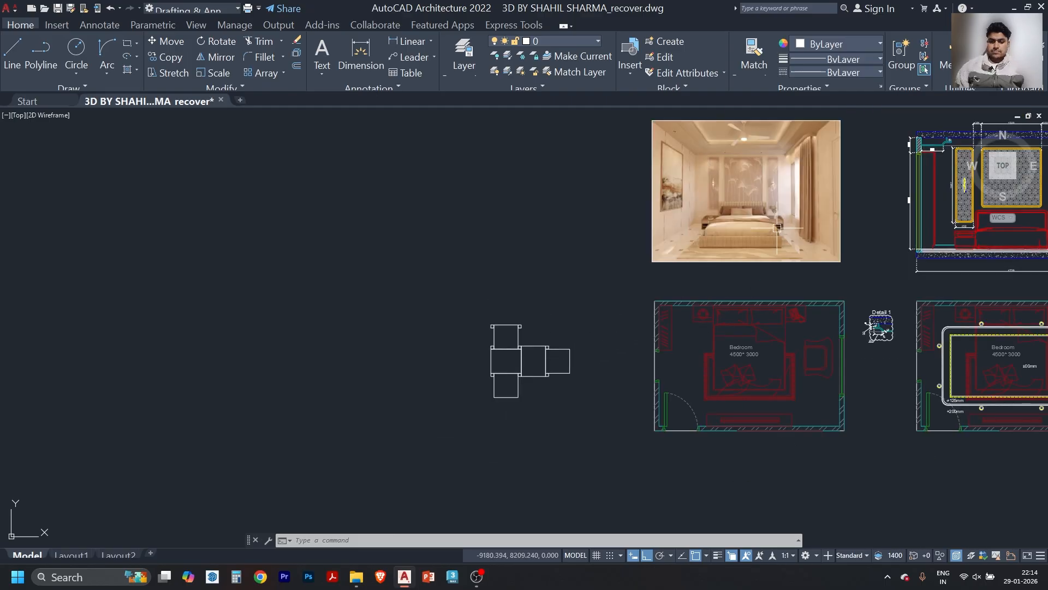
scroll(777, 228, up, 6)
scroll(342, 319, up, 4)
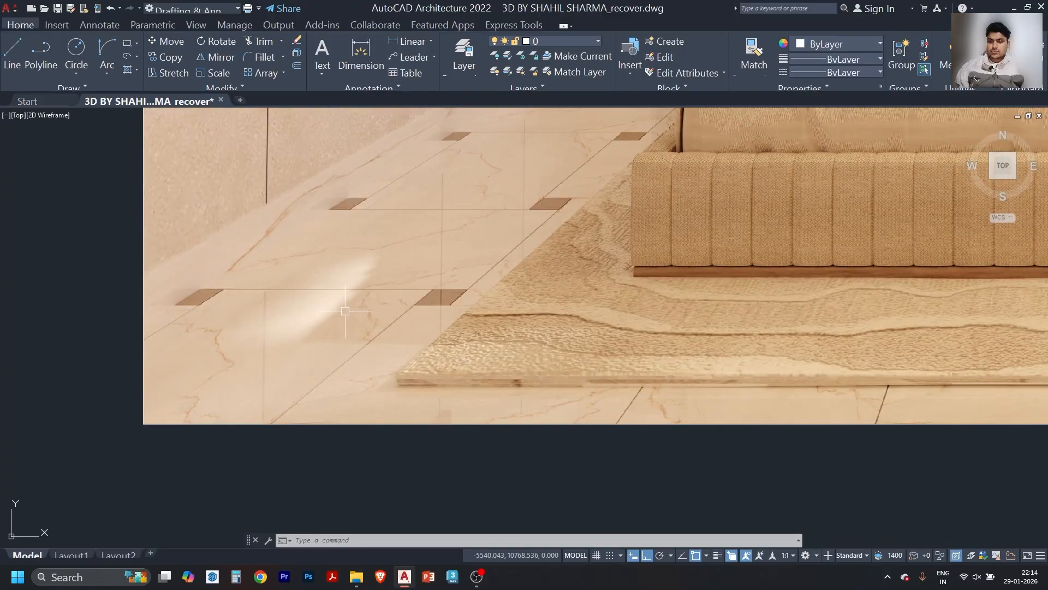
scroll(702, 335, down, 5)
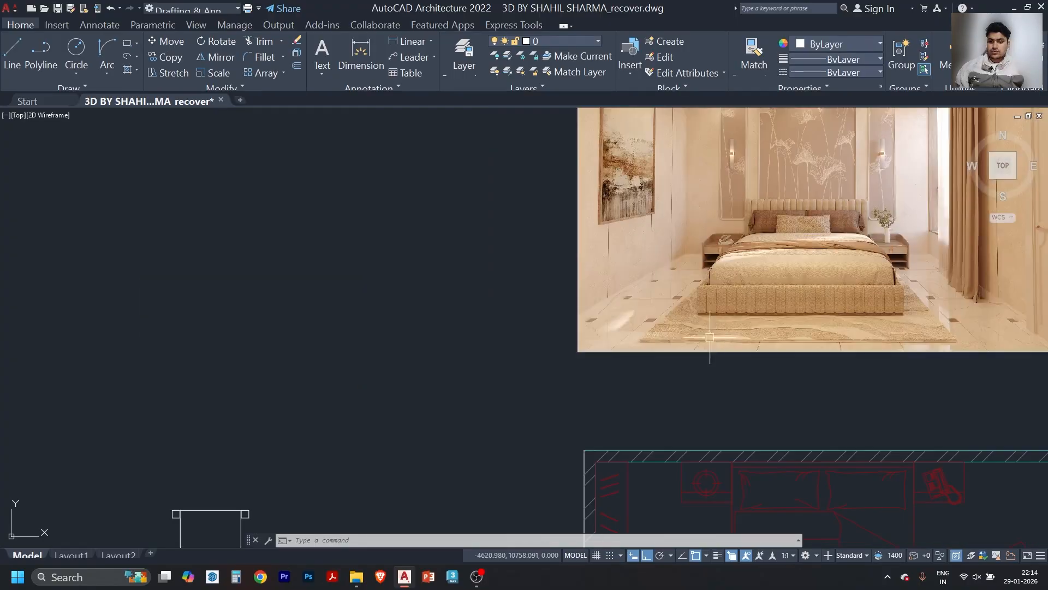
middle_drag(526, 390, 697, 222)
scroll(389, 411, up, 2)
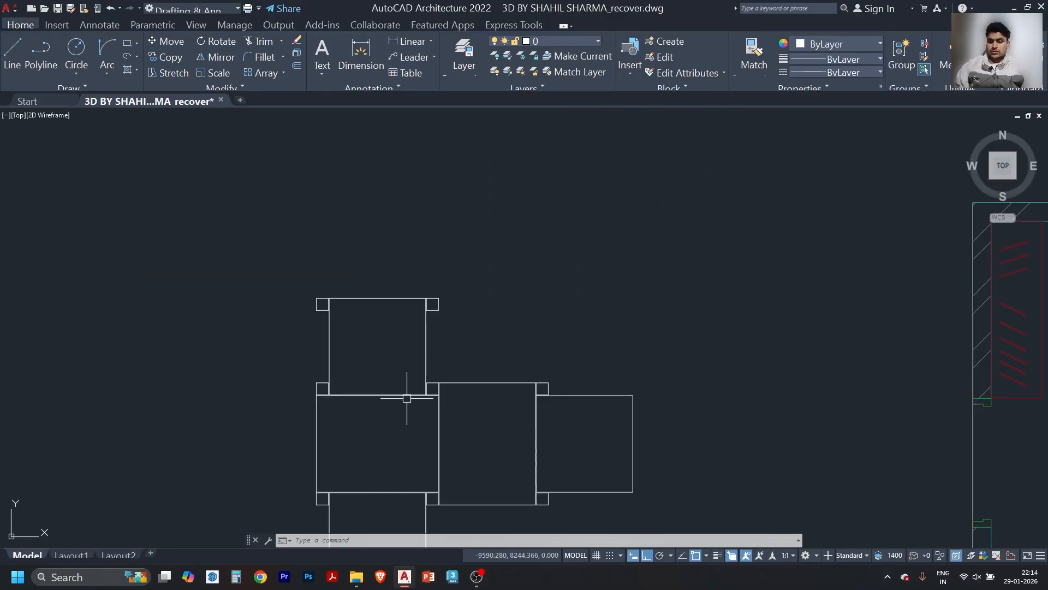
- Explode the central tile block, between the upper and lower square tiles, into separate outlines
scroll(367, 396, up, 2)
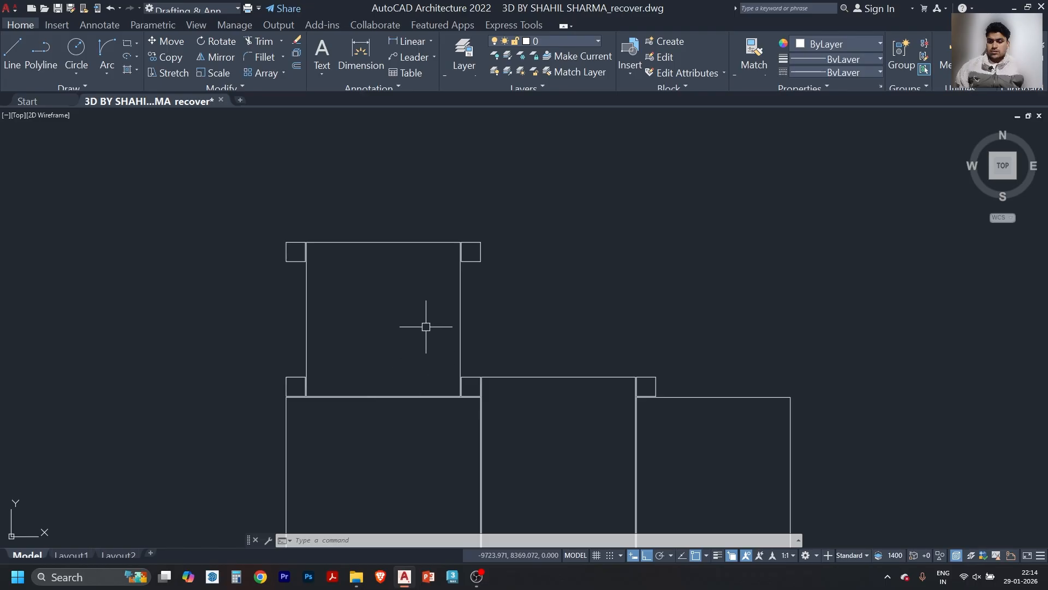
scroll(395, 277, down, 2)
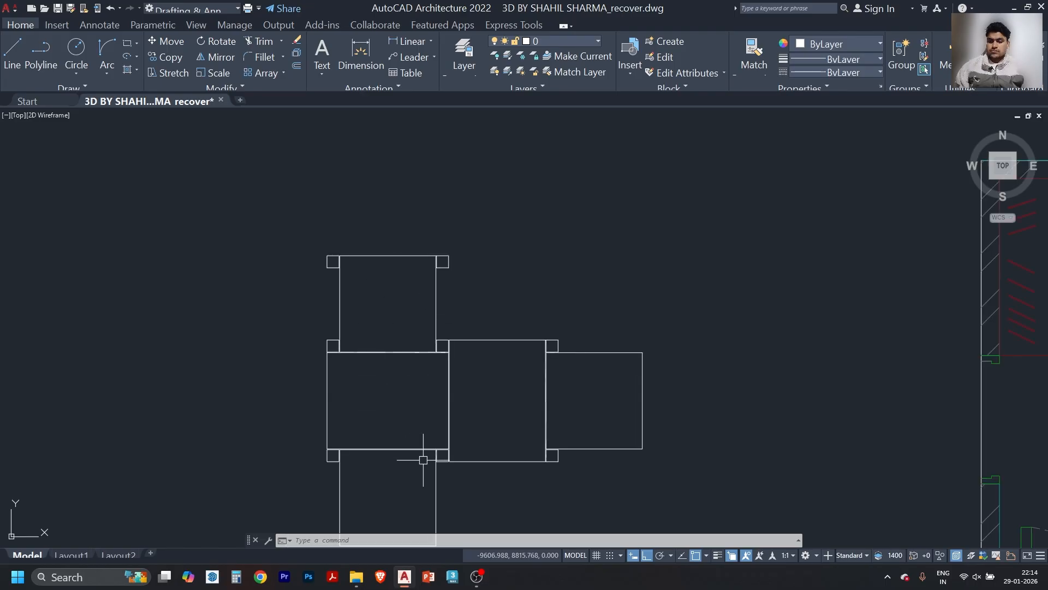
click(436, 495)
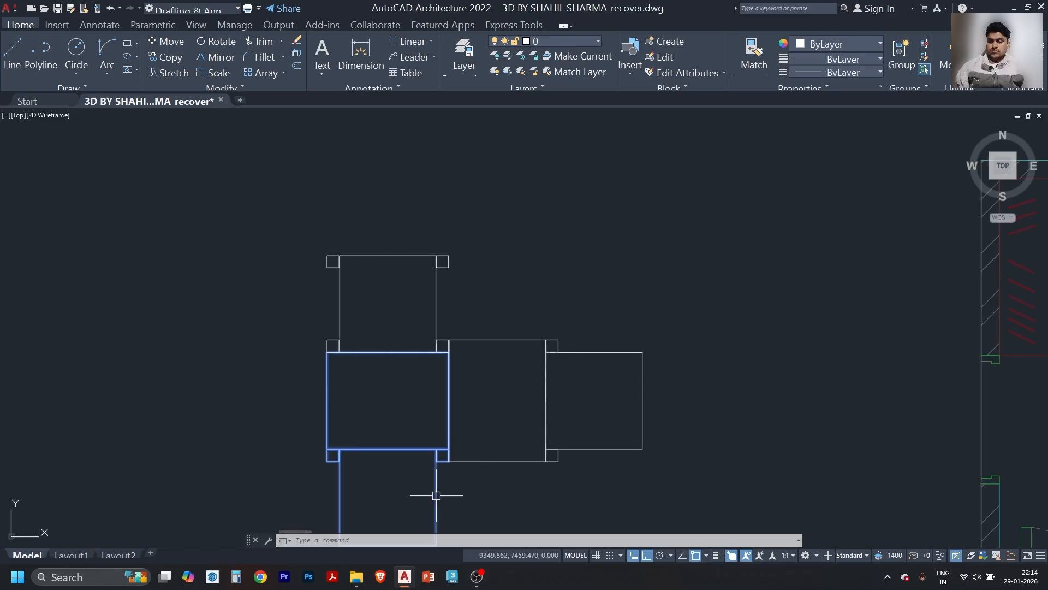
middle_drag(531, 469, 525, 403)
key(Escape)
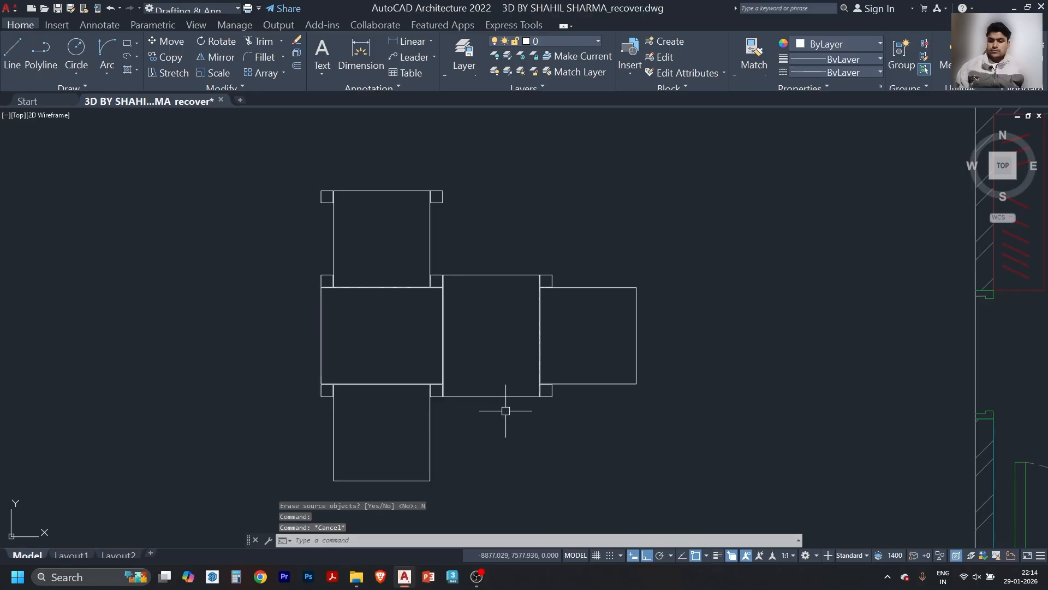
scroll(347, 289, up, 4)
click(284, 333)
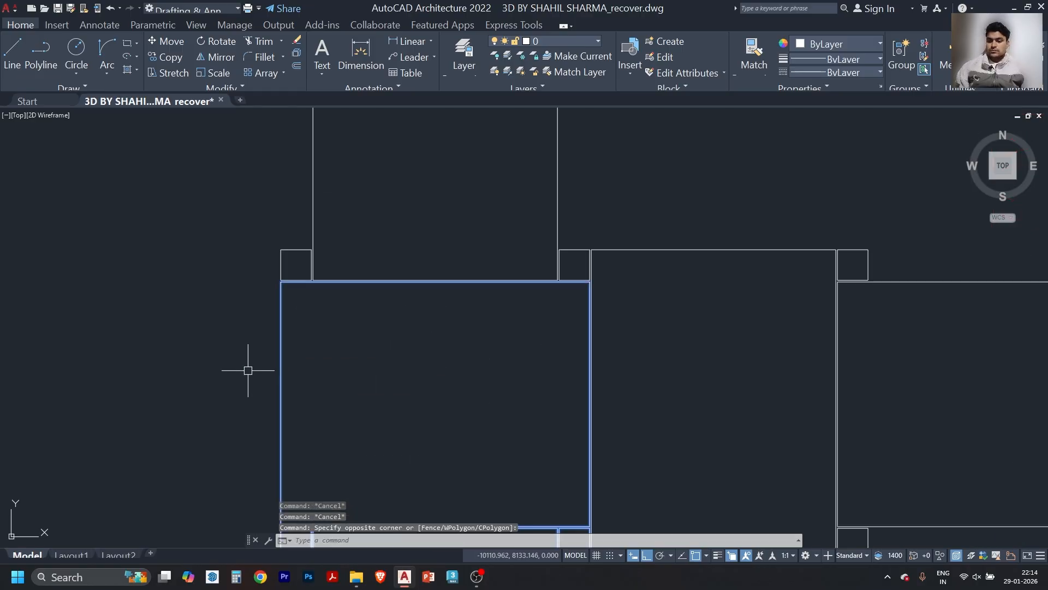
key(Escape)
click(379, 370)
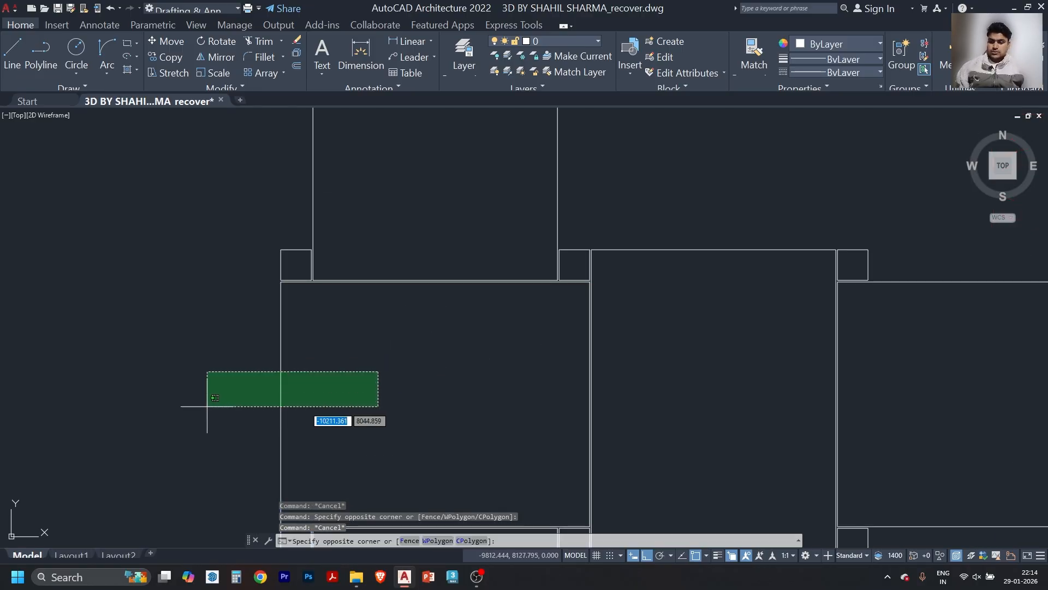
text(x)
key(Return)
- Copy the exploded wide central tile to directly above the upper square tile and its two upper accent squares
click(281, 389)
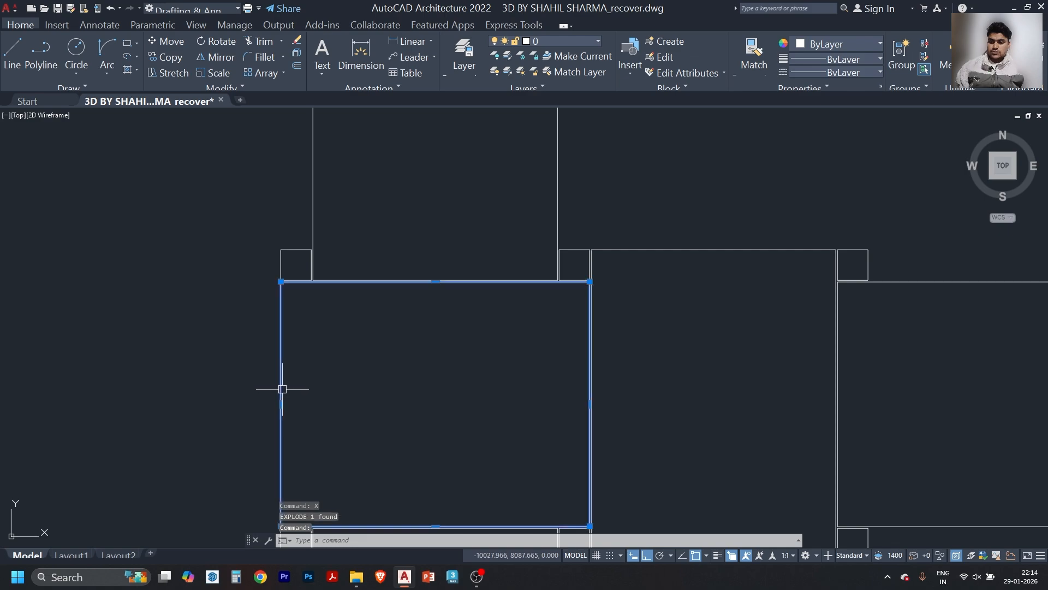
scroll(402, 384, down, 4)
text(co)
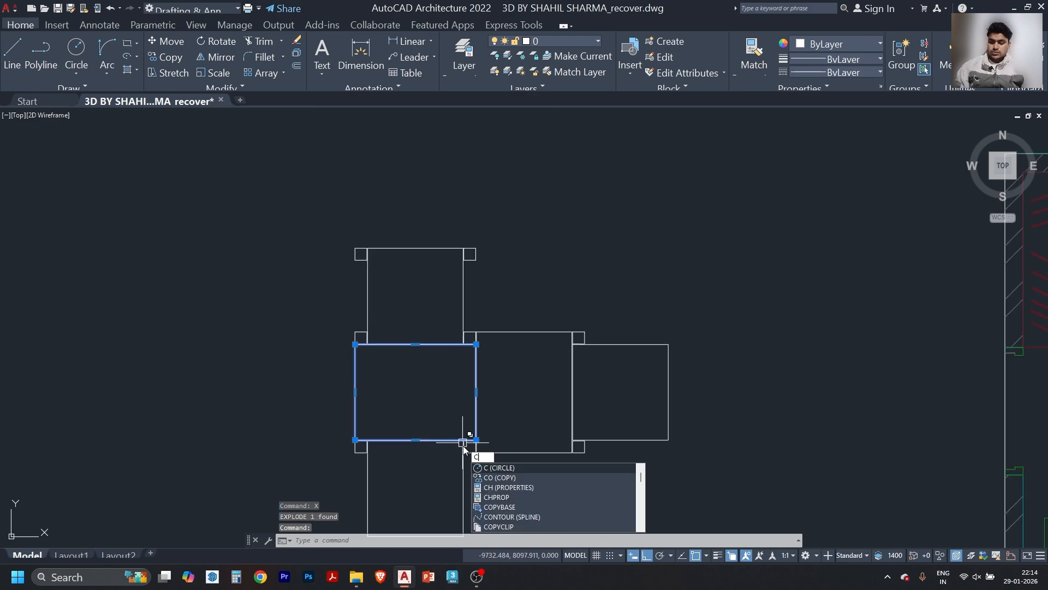
key(Return)
scroll(450, 437, up, 5)
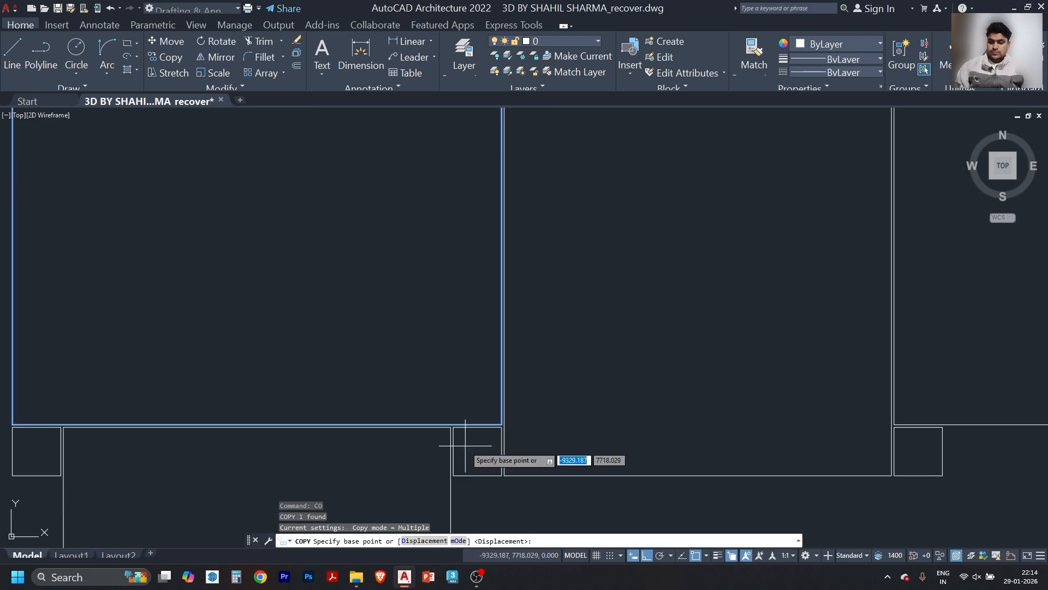
click(445, 419)
scroll(453, 434, down, 5)
scroll(464, 257, up, 5)
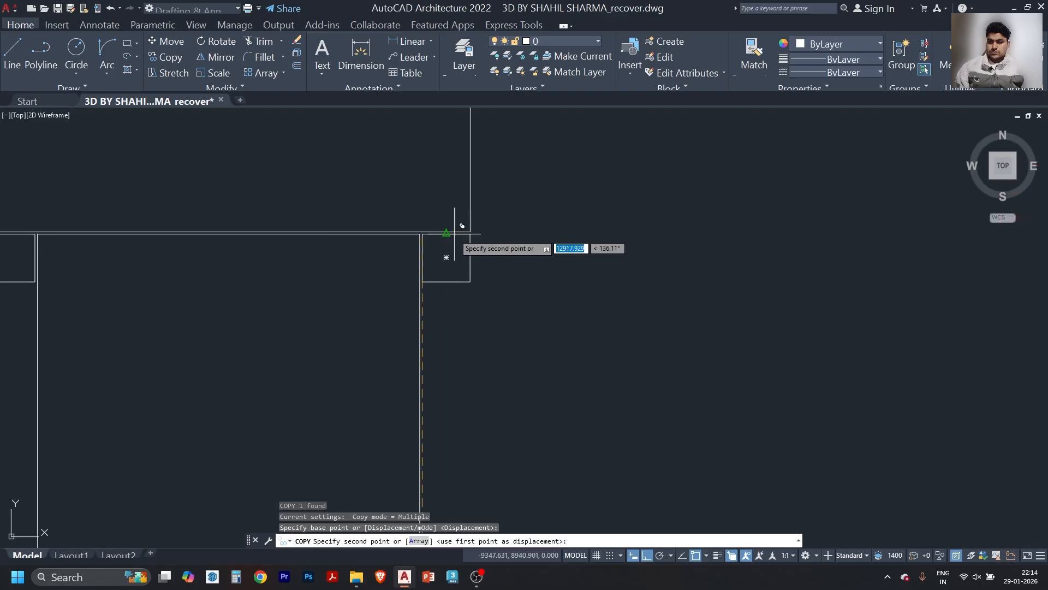
click(431, 235)
key(Escape)
scroll(467, 278, down, 2)
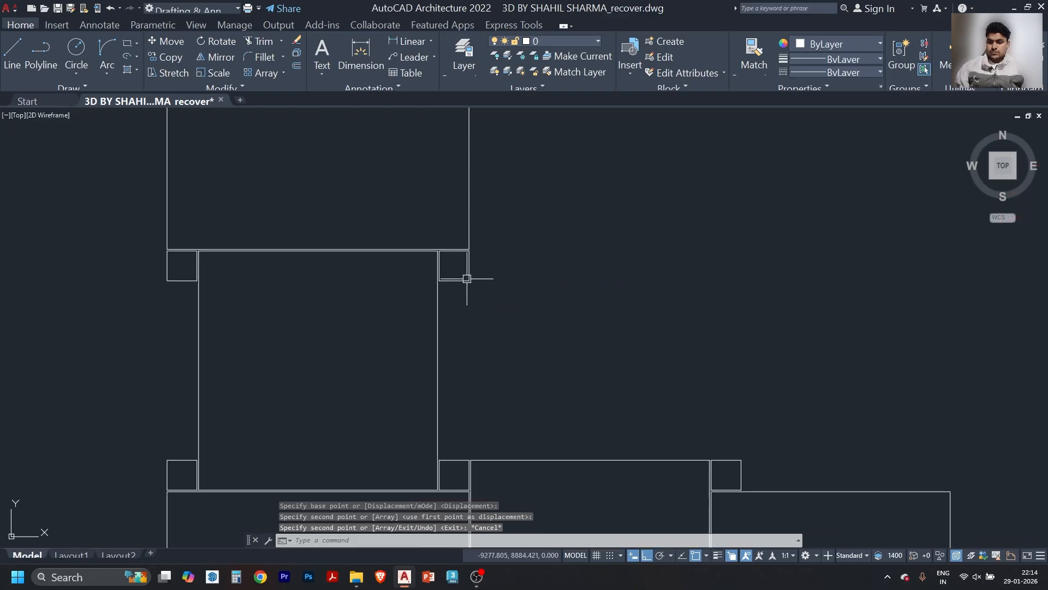
scroll(477, 368, down, 5)
scroll(481, 314, up, 2)
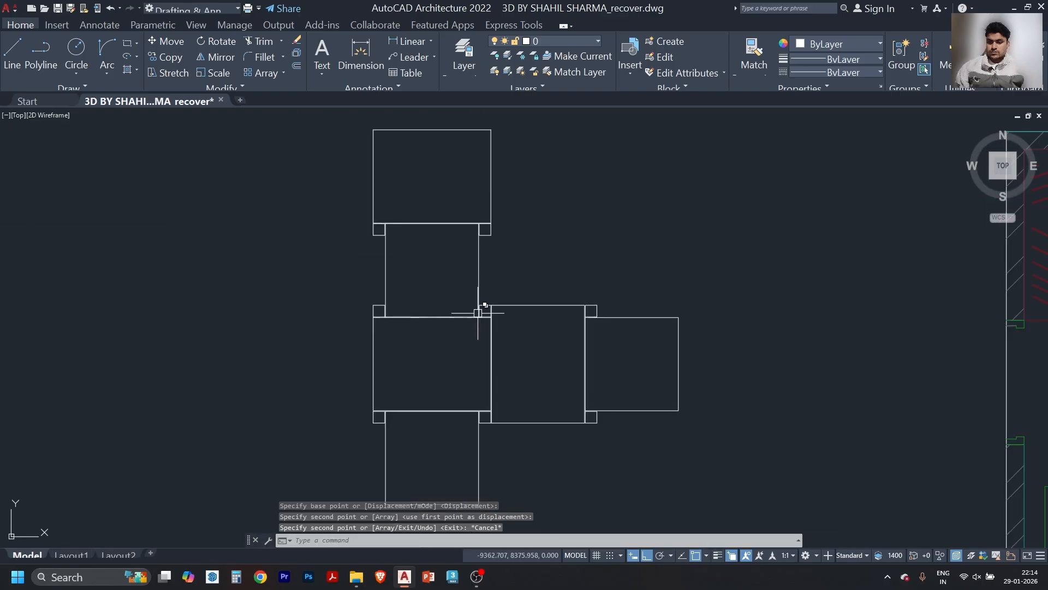
scroll(474, 319, up, 2)
click(503, 243)
click(459, 268)
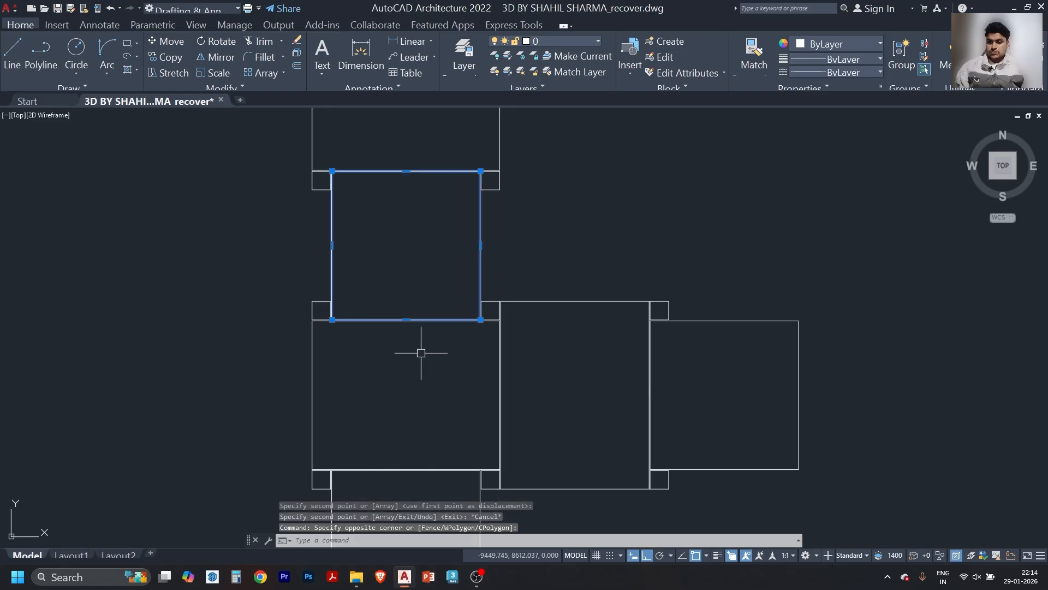
click(376, 388)
click(268, 407)
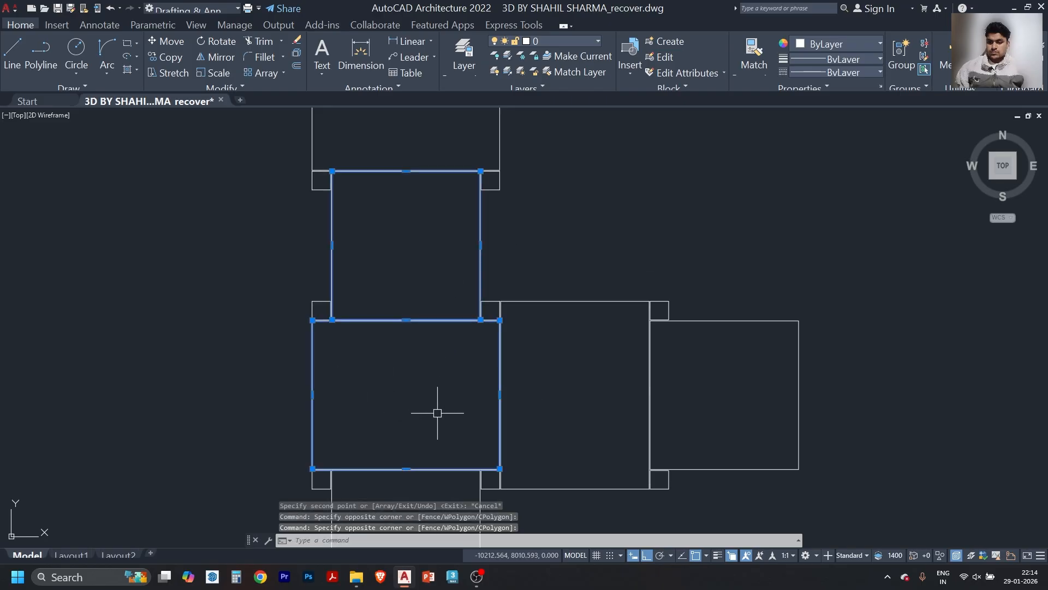
scroll(437, 412, down, 2)
key(Escape)
- Mirror the upper square tile about the copied wide tile's horizontal centre line, keeping the original
click(486, 293)
click(412, 320)
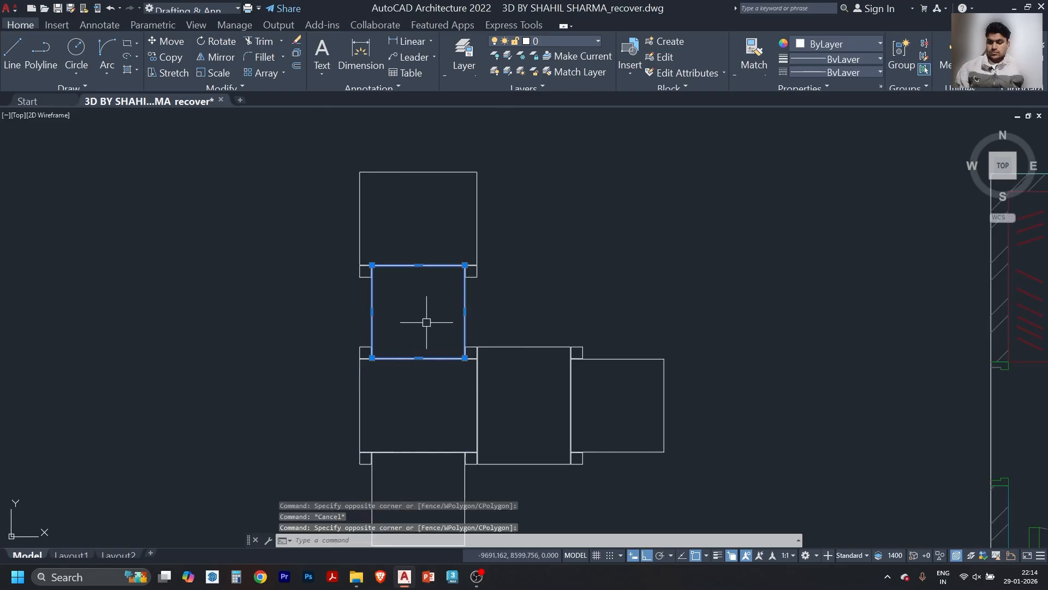
text(mi)
key(Return)
click(477, 218)
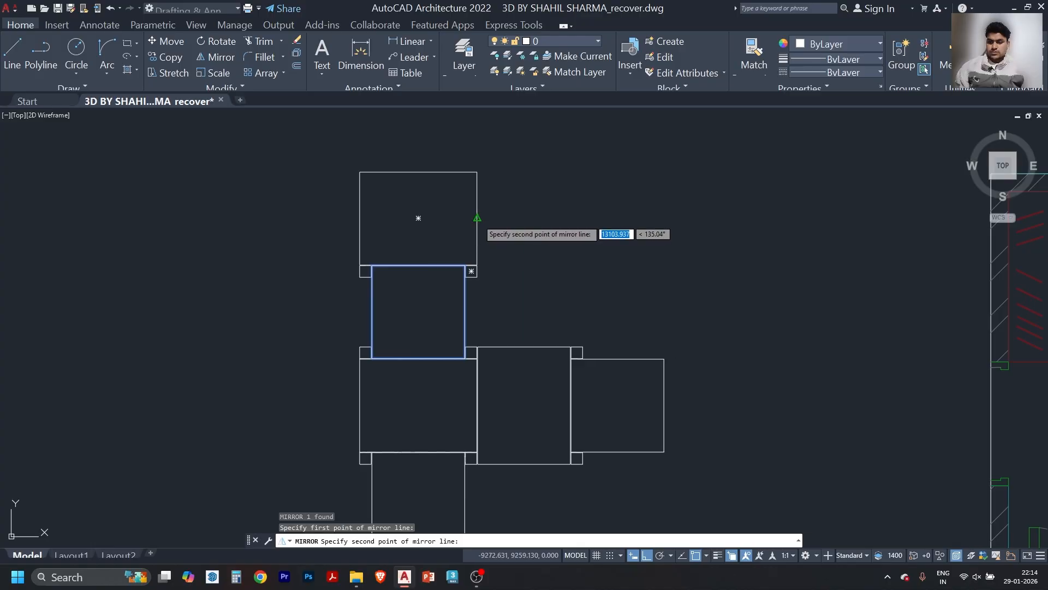
click(516, 217)
key(Return)
middle_drag(515, 204, 513, 217)
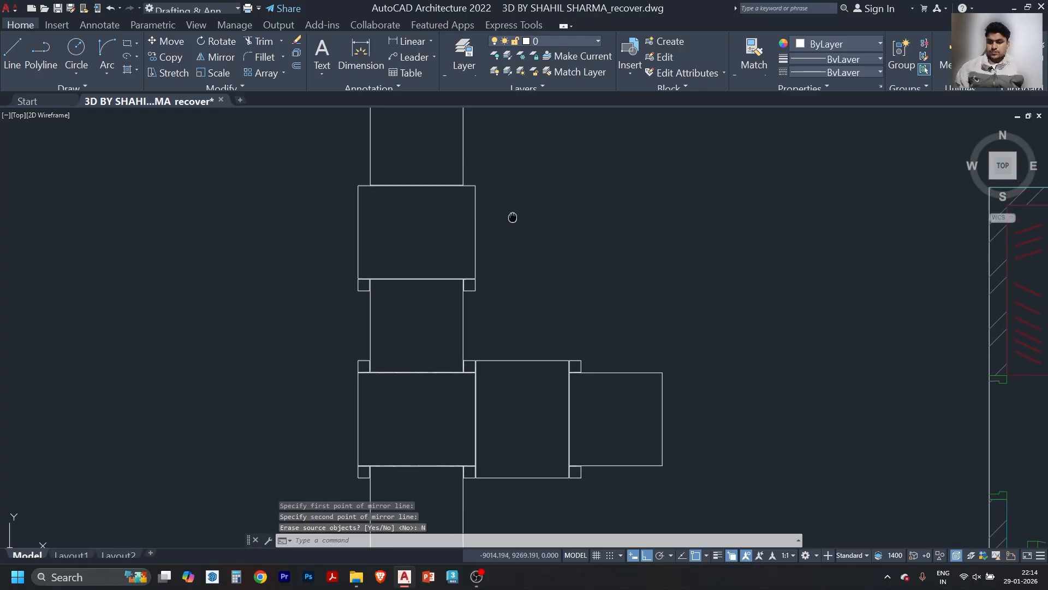
- Mirror the two accent squares below the upper wide tile about that tile's horizontal centre line, keeping the originals
scroll(482, 290, up, 2)
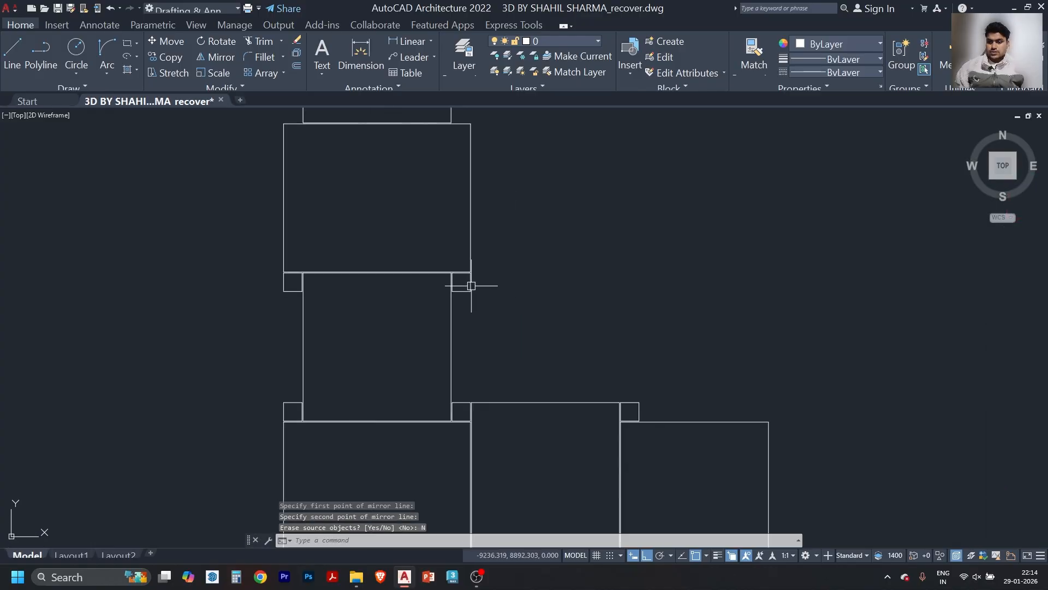
click(471, 286)
click(300, 290)
text(mi)
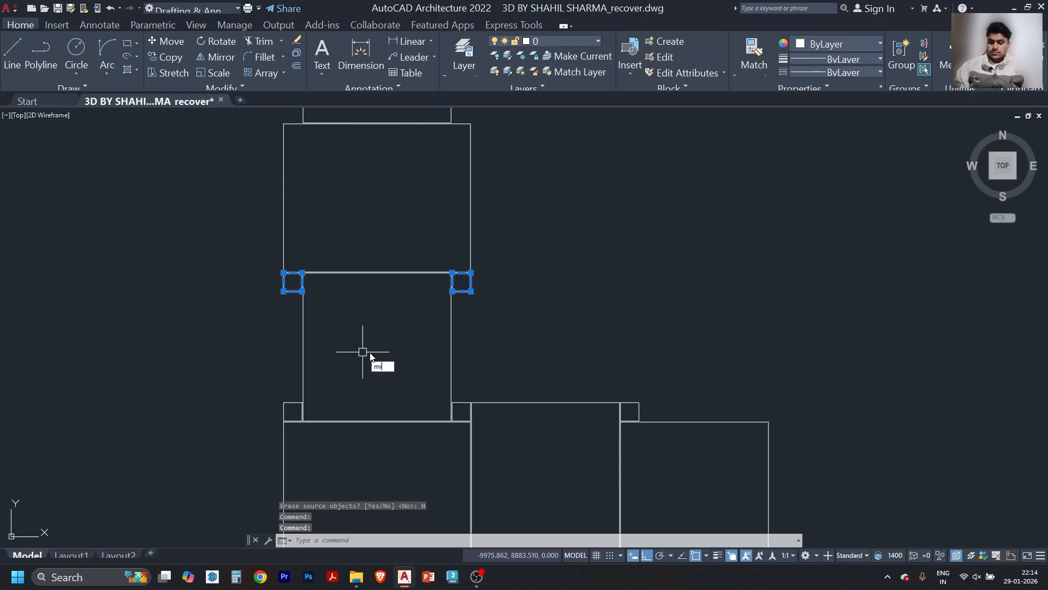
key(Return)
click(471, 197)
click(522, 198)
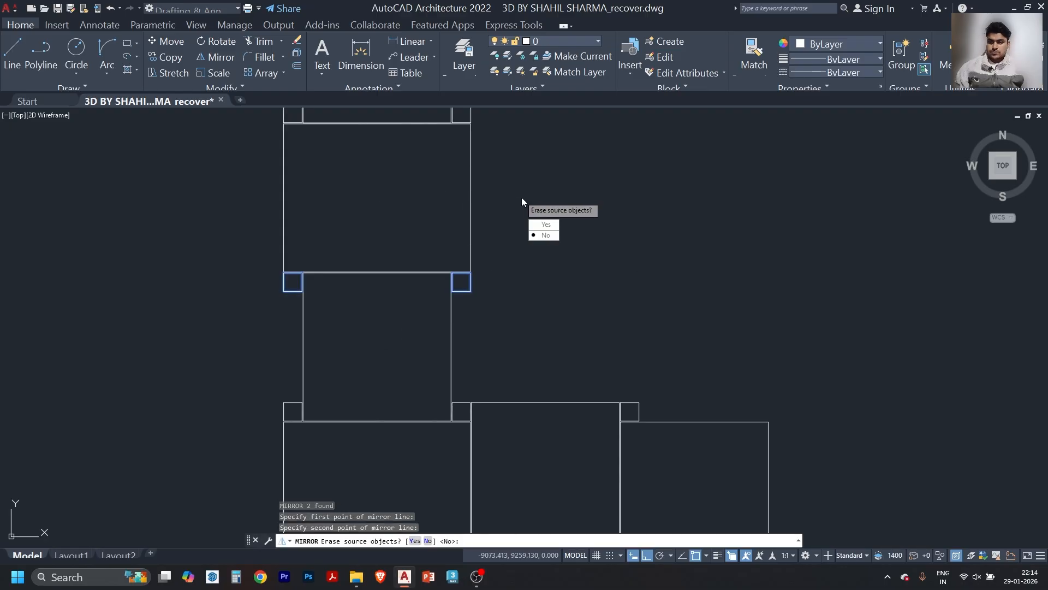
click(546, 235)
- Examine the vertical tile column and where its accent squares meet the tiles branching to the side
scroll(414, 218, down, 6)
scroll(475, 252, up, 4)
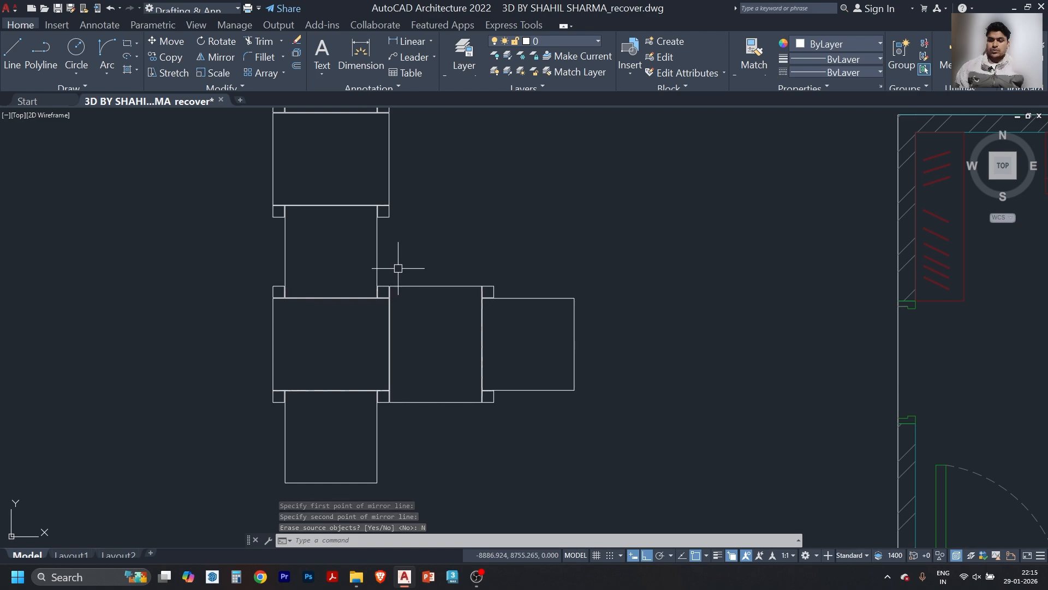
middle_drag(442, 242, 428, 350)
scroll(403, 359, up, 2)
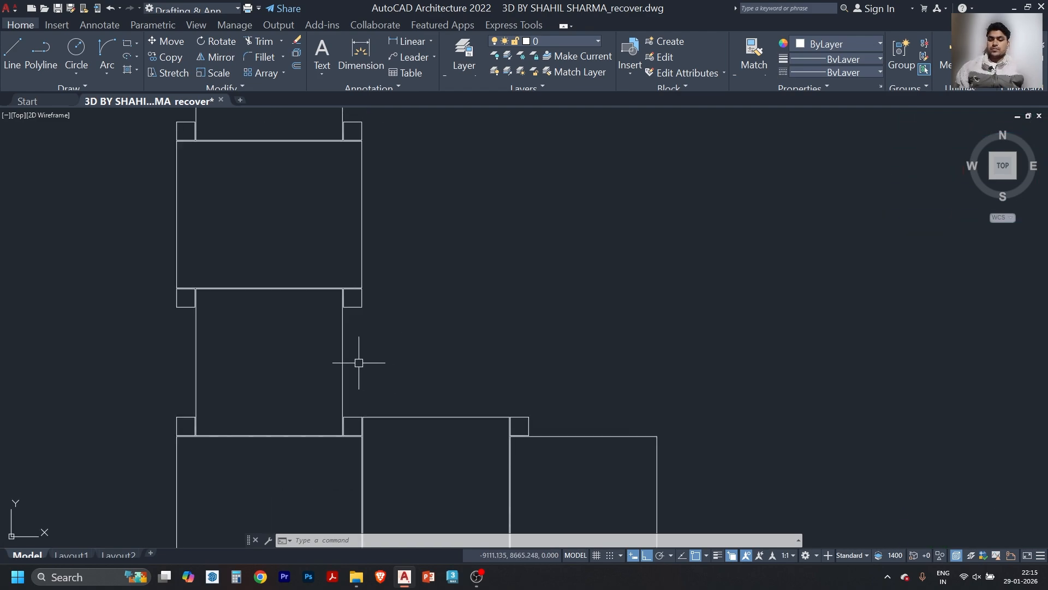
scroll(366, 325, down, 2)
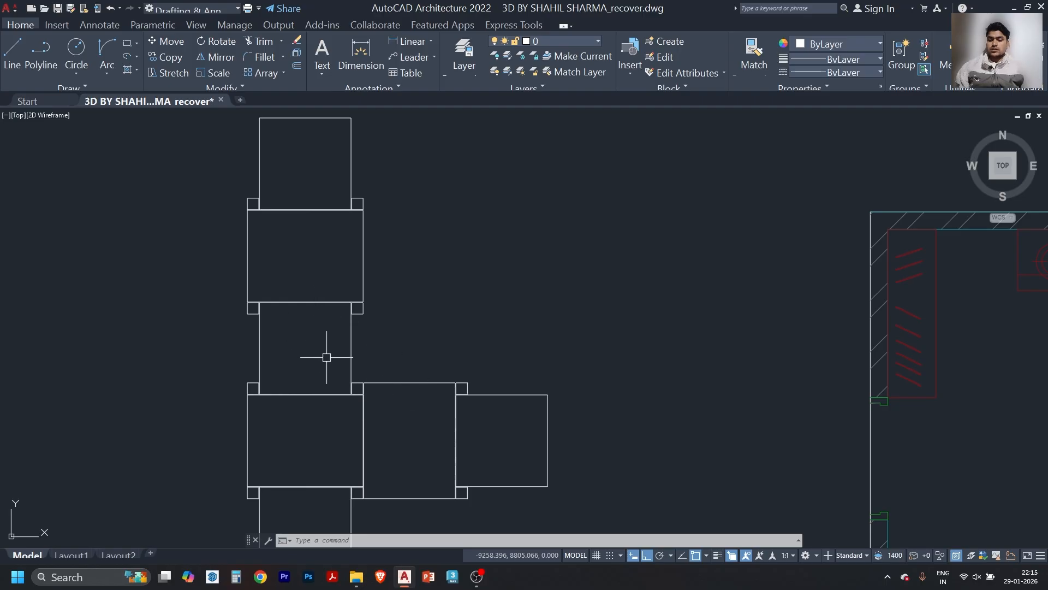
scroll(328, 350, up, 2)
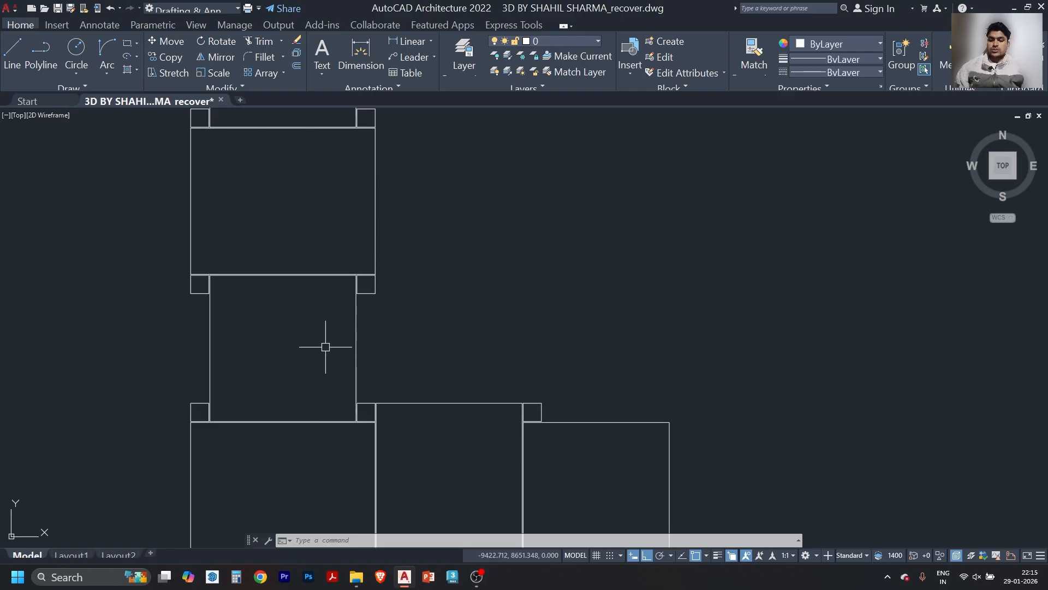
scroll(326, 347, down, 2)
click(344, 345)
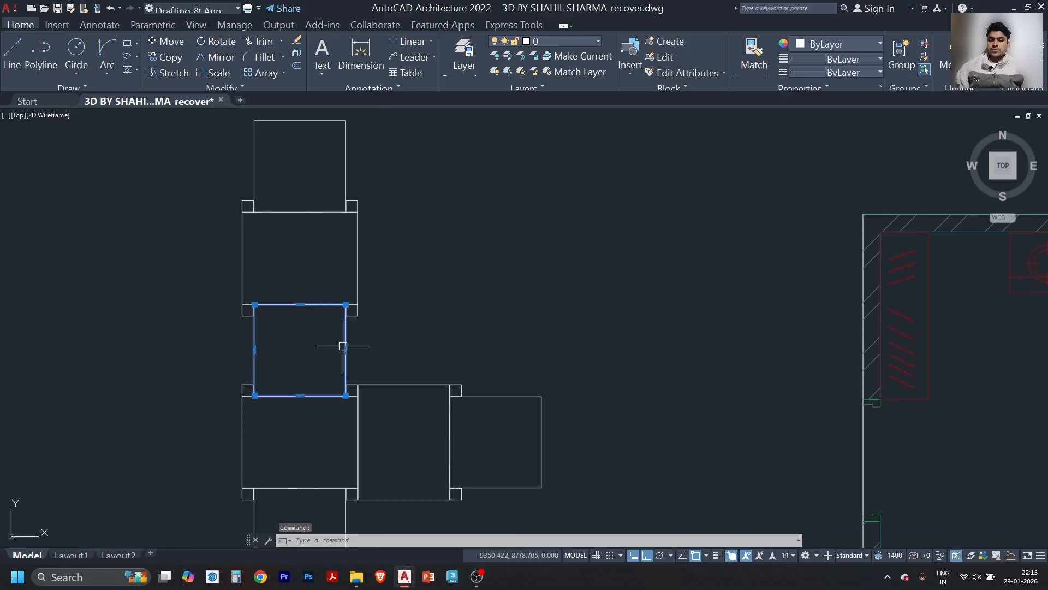
key(Escape)
key(Escape)
scroll(359, 374, up, 2)
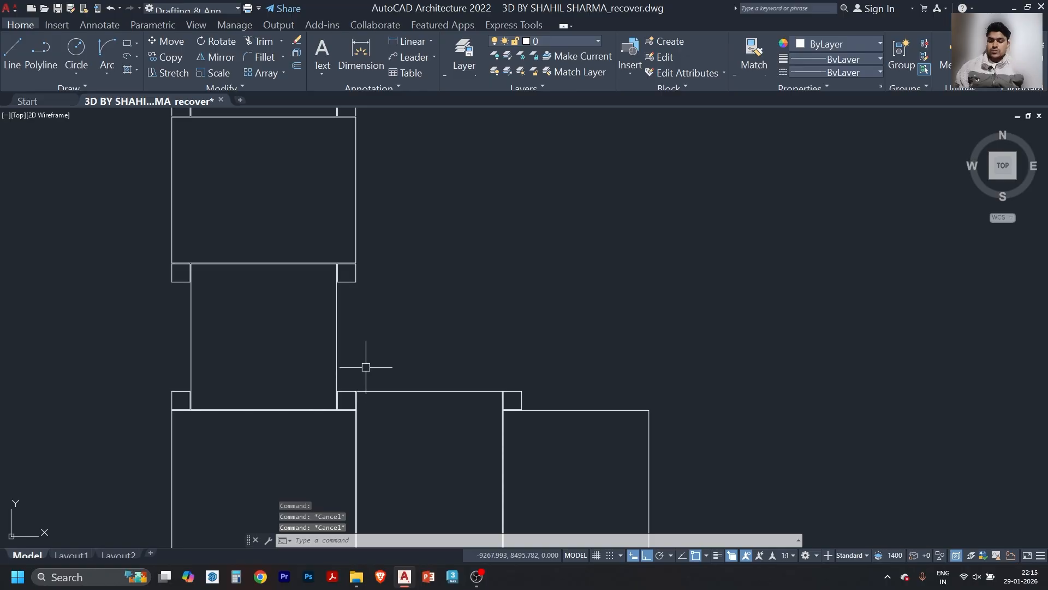
scroll(370, 358, down, 6)
scroll(370, 374, up, 4)
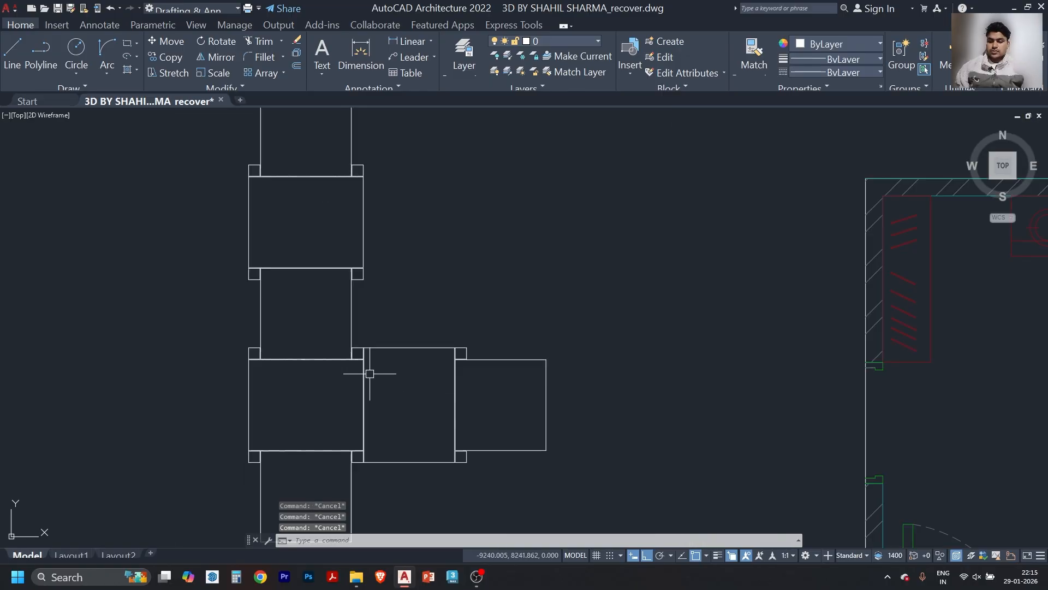
- Copy the central wide tile to above the adjacent rotated tile, starting at the upper-left corner of the accent square between them
scroll(255, 445, up, 5)
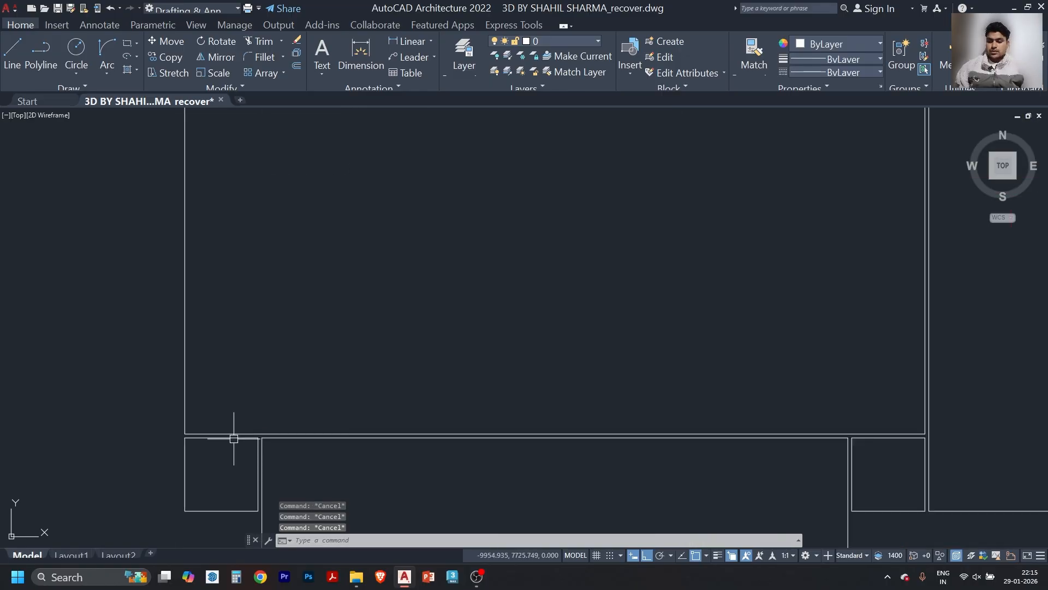
click(186, 410)
scroll(325, 419, down, 4)
text(co)
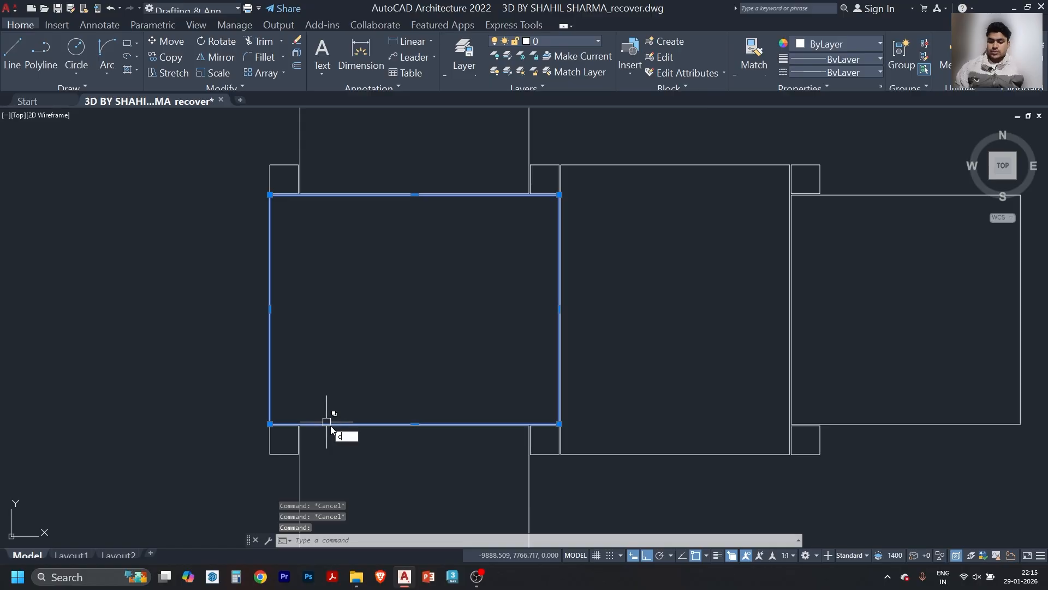
key(Return)
click(270, 423)
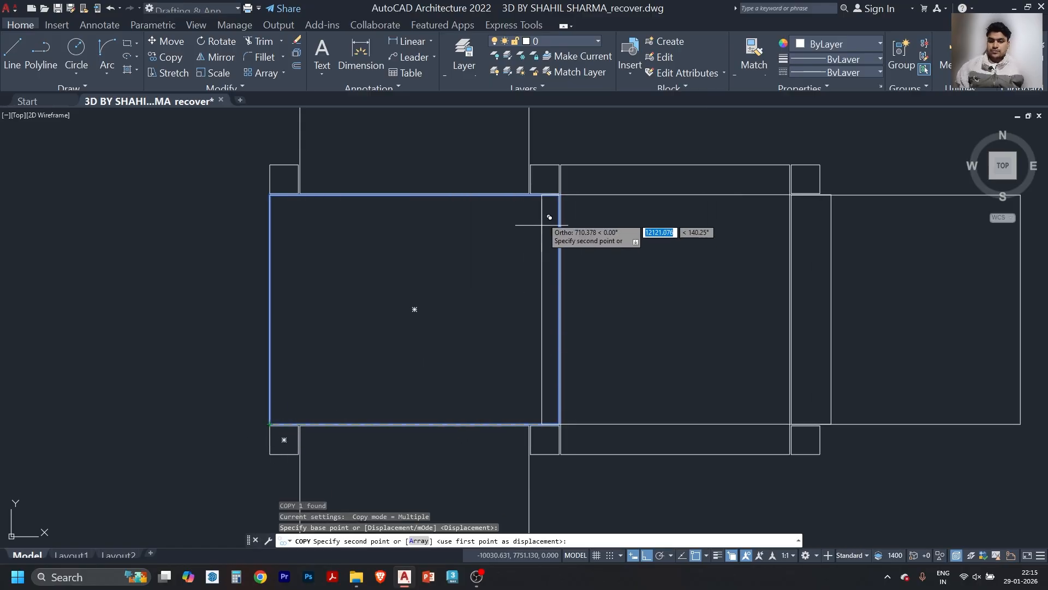
click(531, 165)
middle_drag(581, 147, 531, 311)
key(Escape)
- Move the newly copied wide tile 4 upward to leave a joint above the rotated tile and its accent squares
click(794, 264)
click(741, 289)
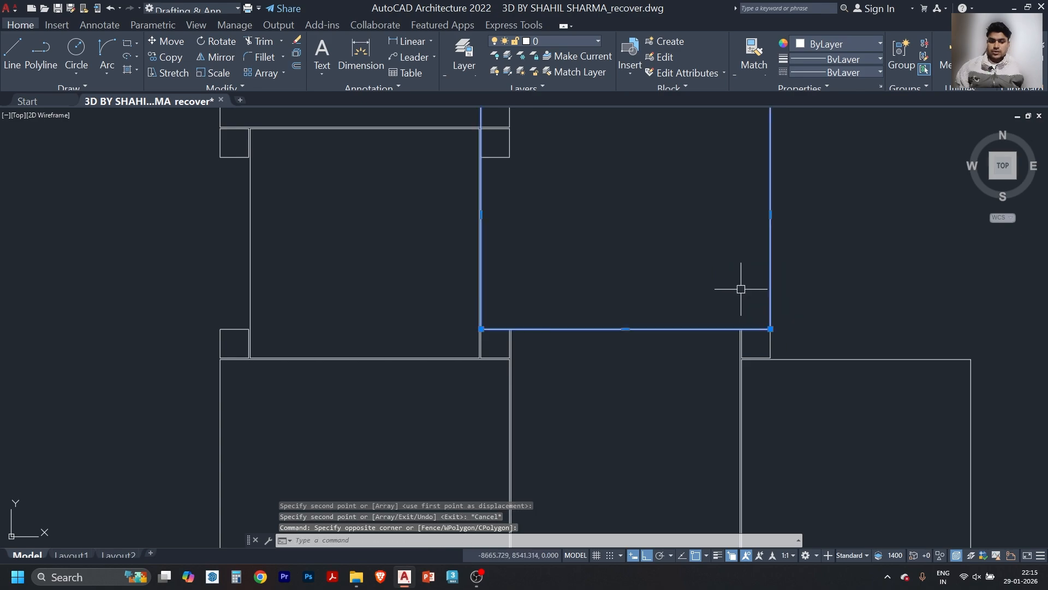
text(m)
key(Return)
click(850, 314)
text(4)
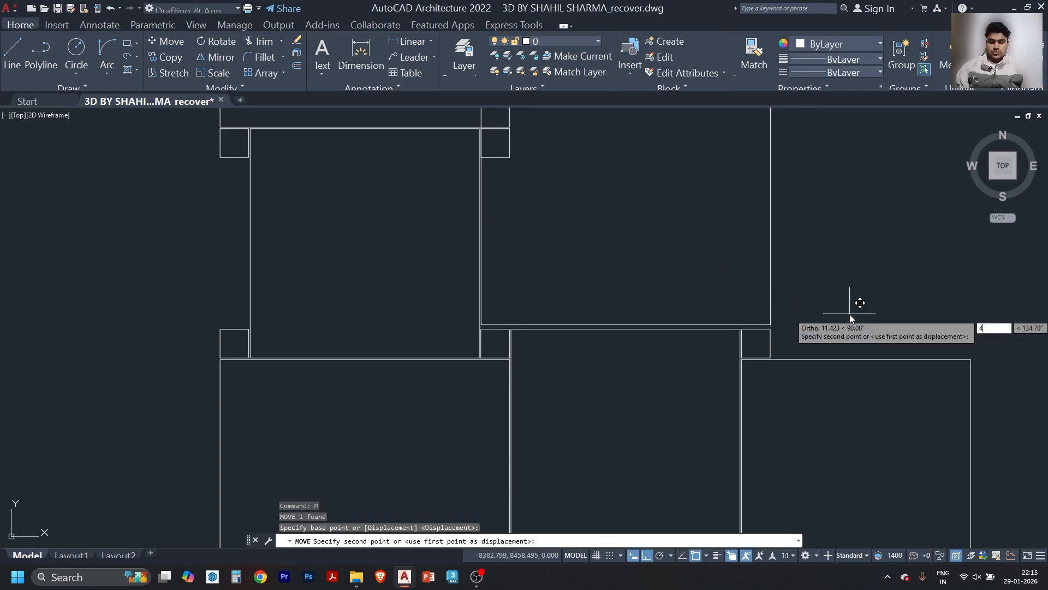
key(Return)
middle_drag(544, 158, 514, 262)
scroll(543, 311, up, 2)
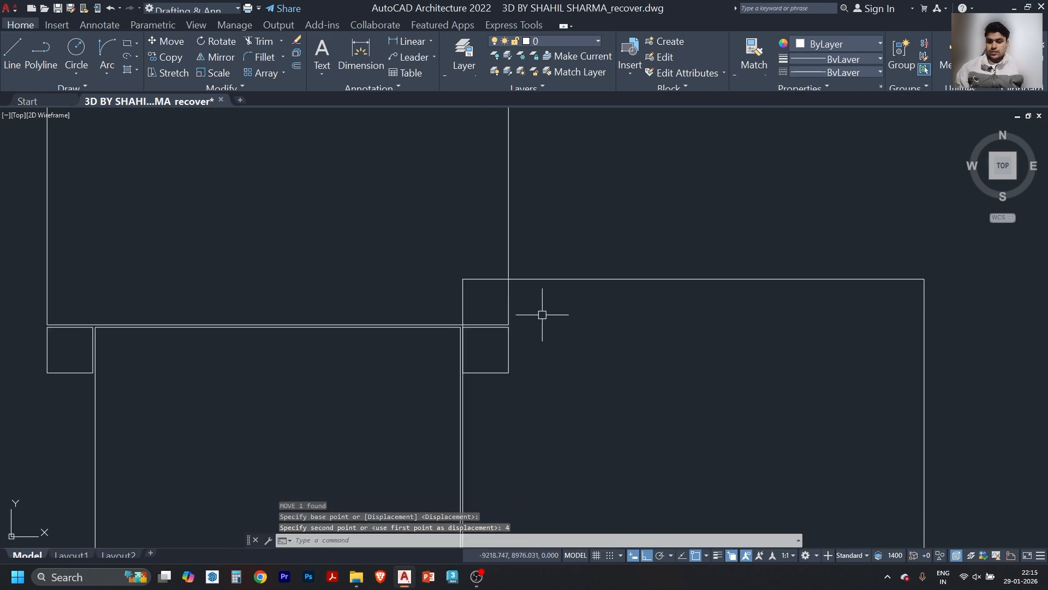
scroll(503, 344, up, 4)
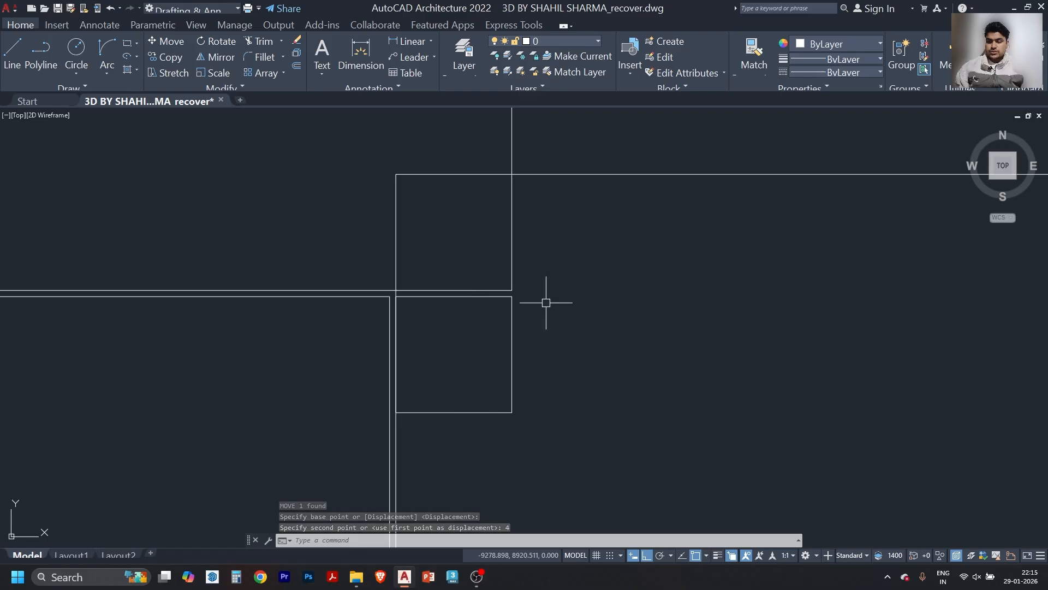
click(529, 259)
click(457, 393)
scroll(615, 314, down, 4)
click(138, 332)
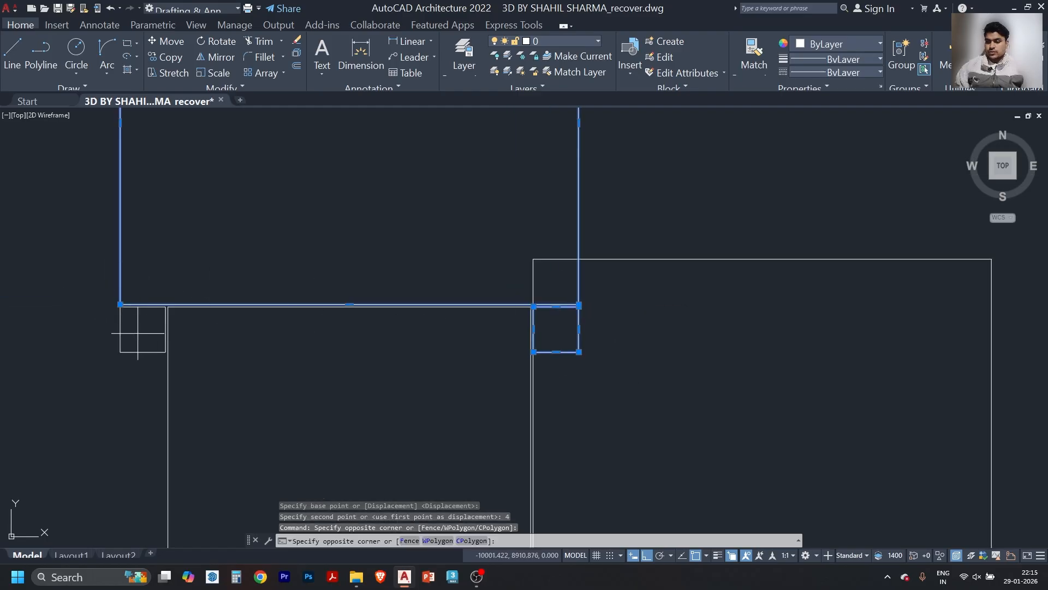
click(58, 396)
text(m)
key(Return)
click(608, 377)
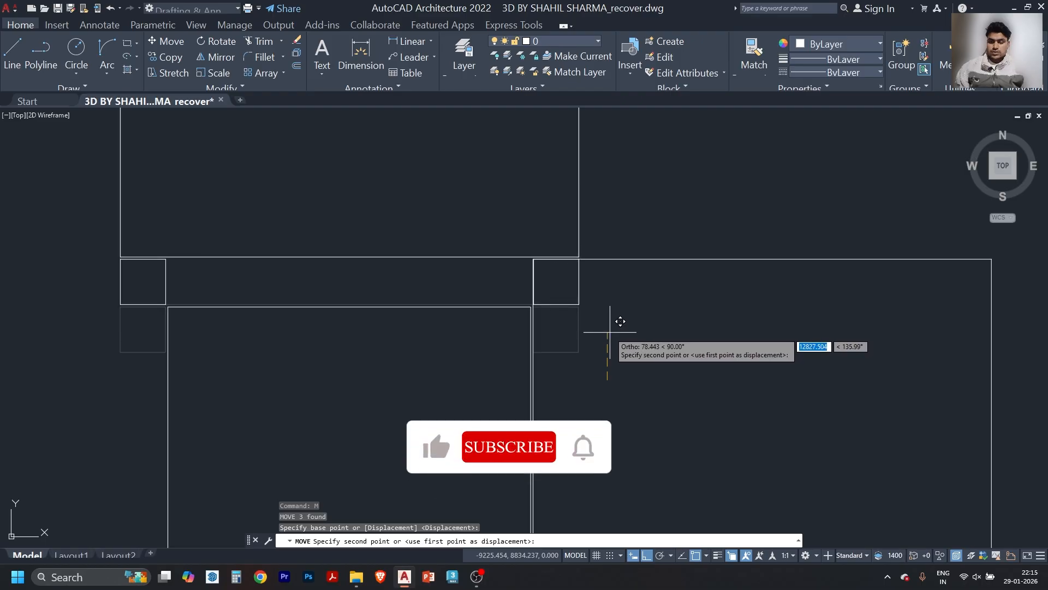
key(Escape)
- Move the upper wide tile and the two accent squares below it upward until the squares align with the top edge of the adjacent wide tile
click(584, 297)
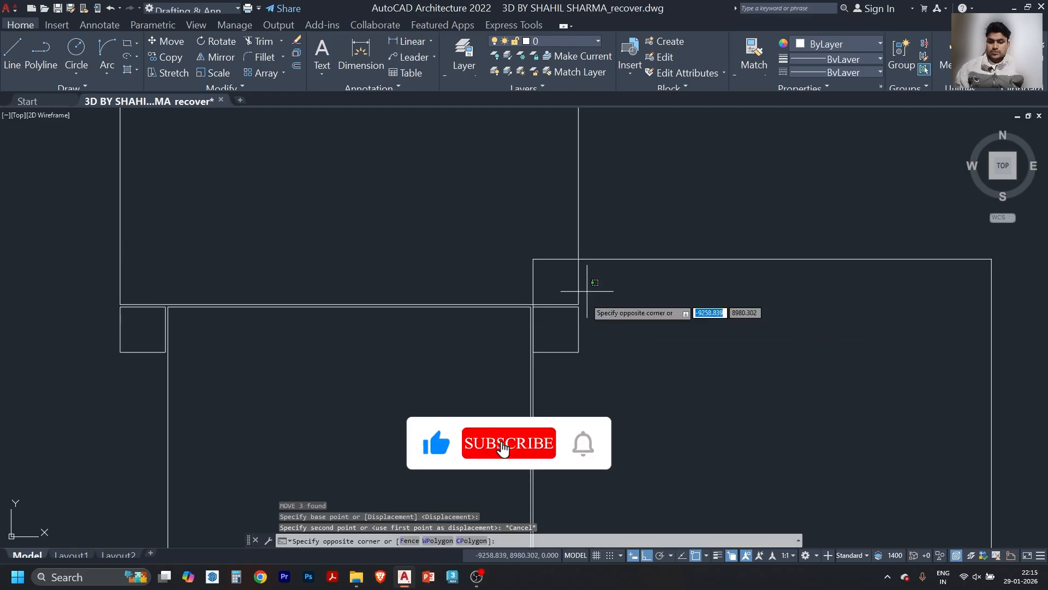
click(265, 309)
scroll(192, 379, up, 5)
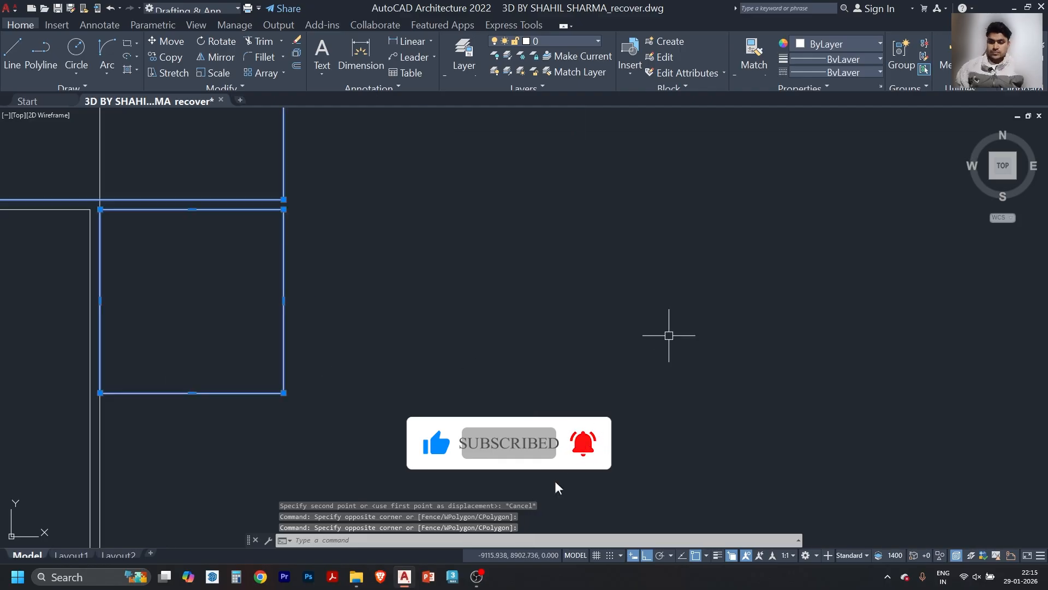
text(m)
key(Return)
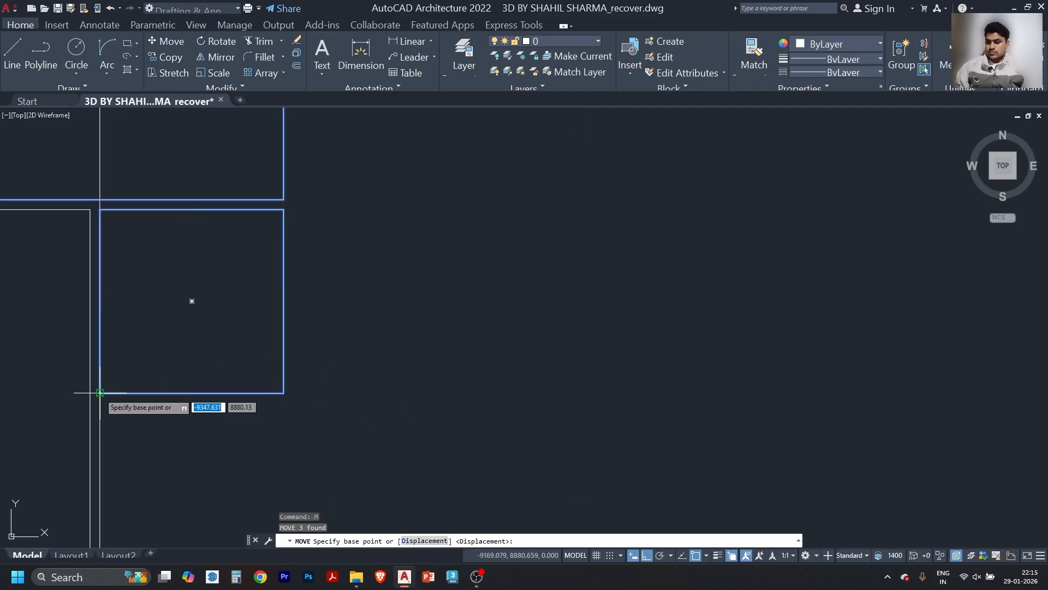
click(191, 300)
click(119, 188)
scroll(346, 290, down, 5)
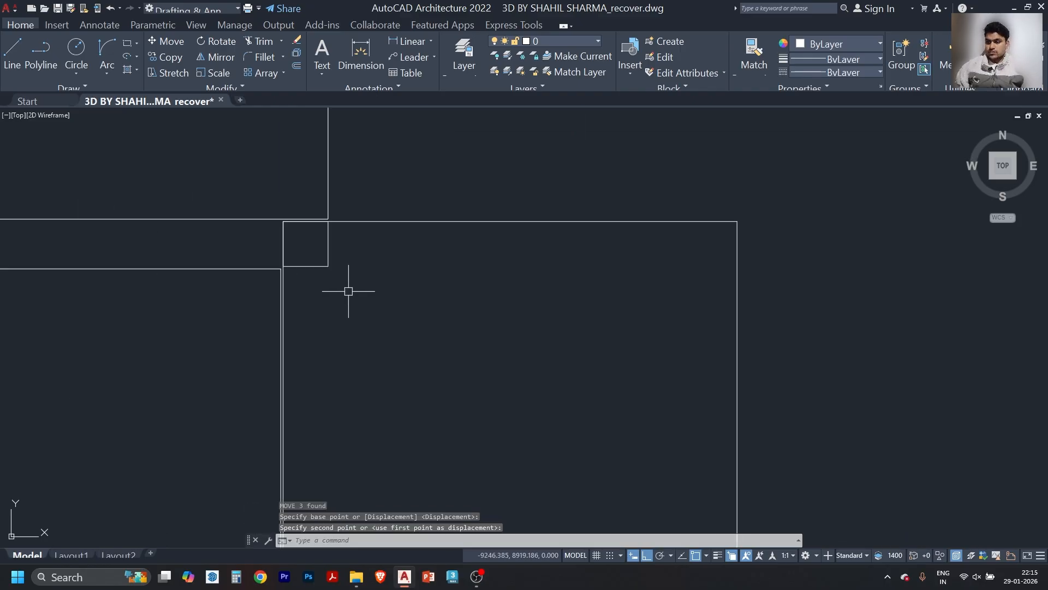
- Stretch the top edge of the rotated tile up to the top corners of the accent squares beside it
middle_drag(374, 269, 679, 256)
click(407, 241)
click(386, 275)
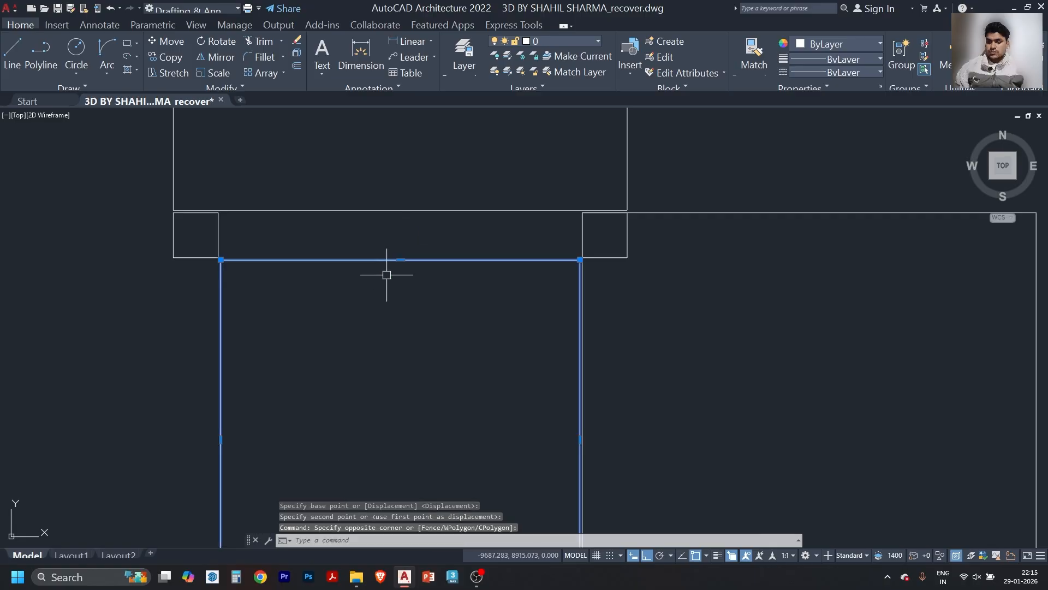
click(400, 259)
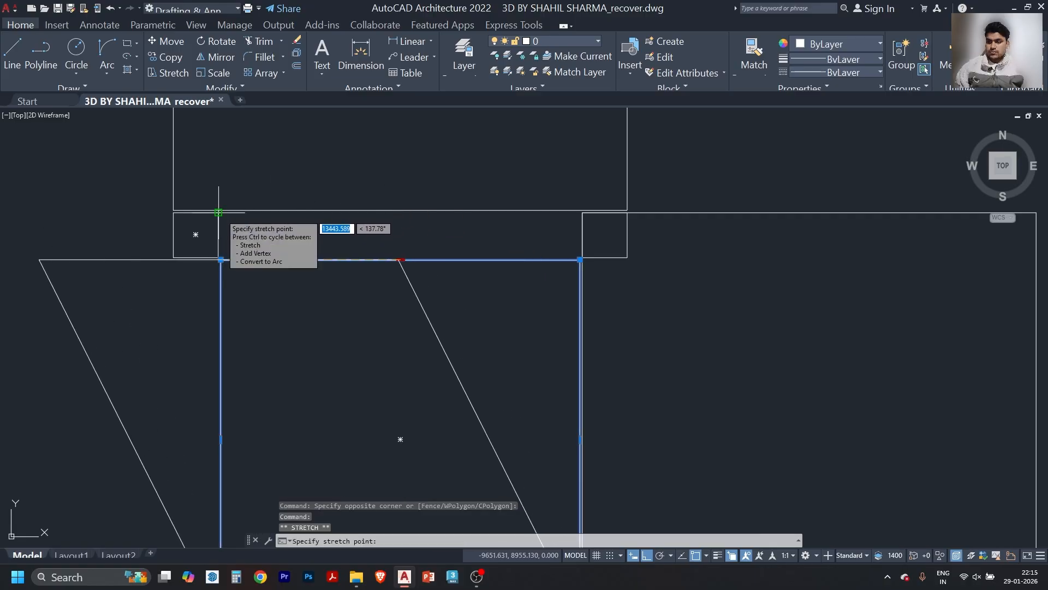
click(375, 213)
key(Escape)
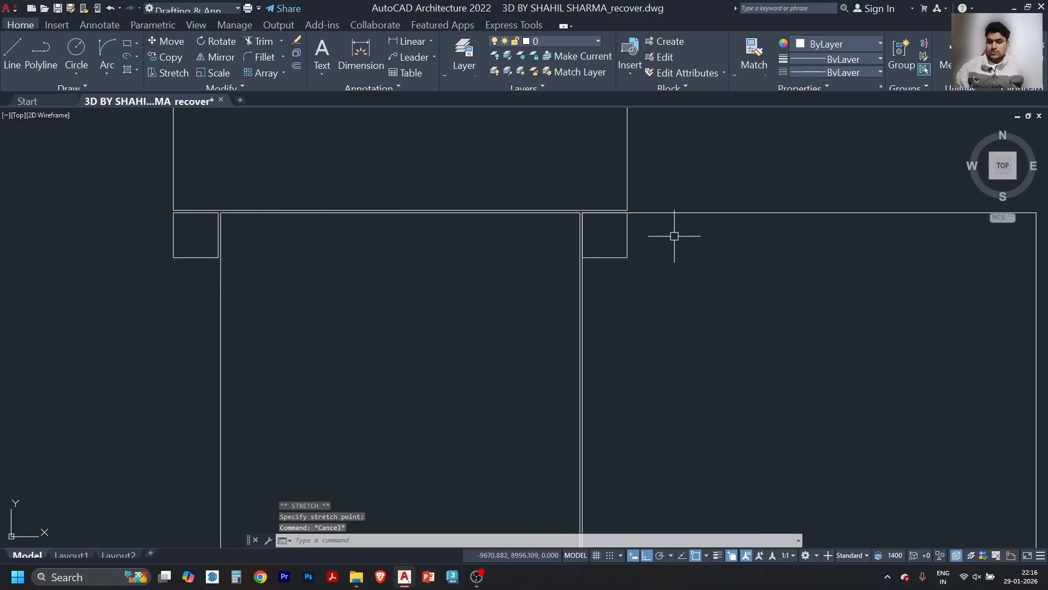
click(647, 216)
scroll(331, 246, down, 3)
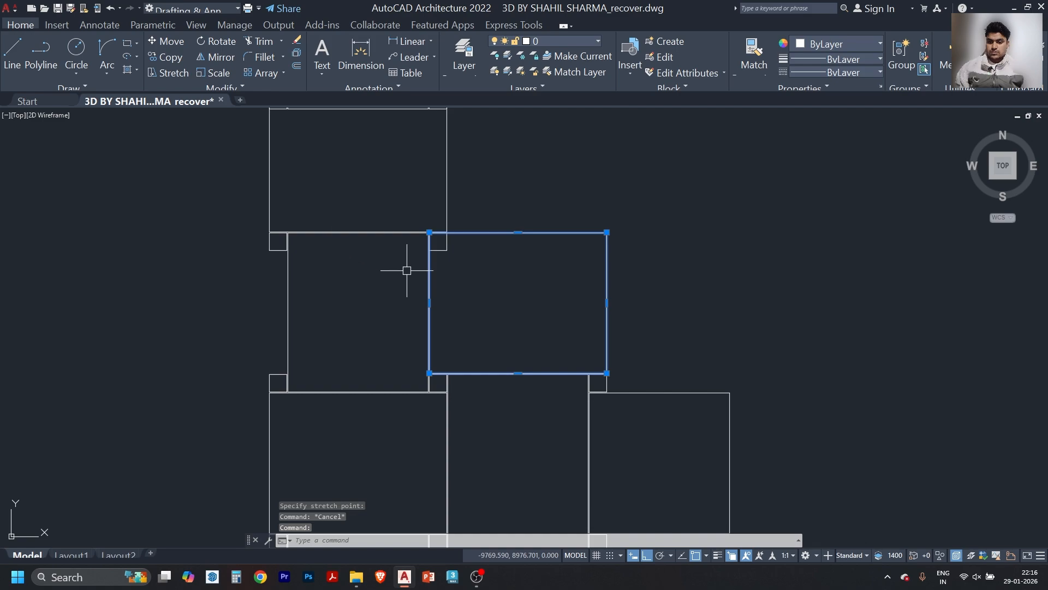
scroll(483, 251, up, 2)
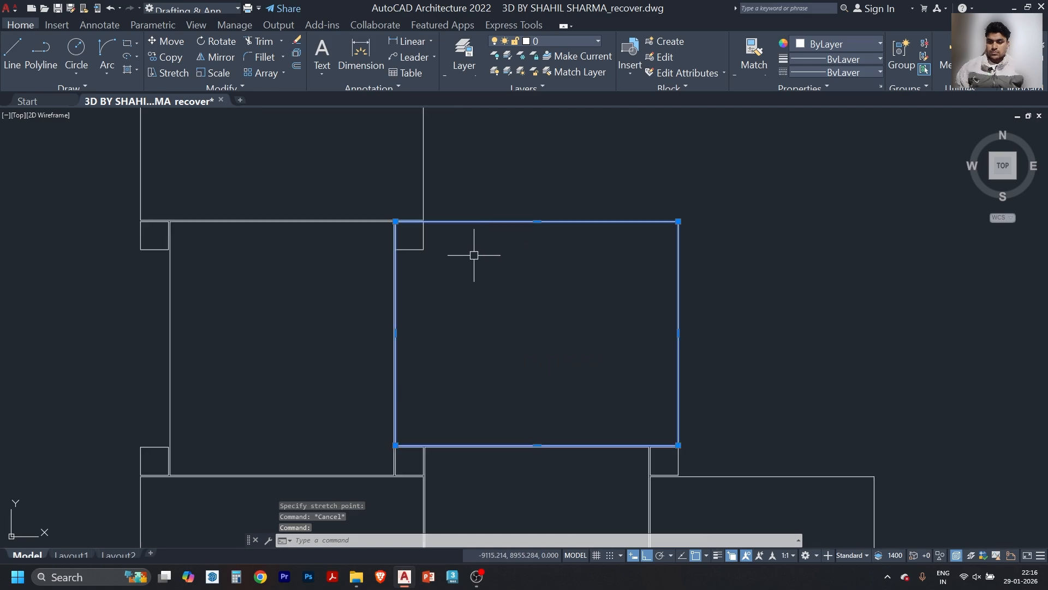
key(Escape)
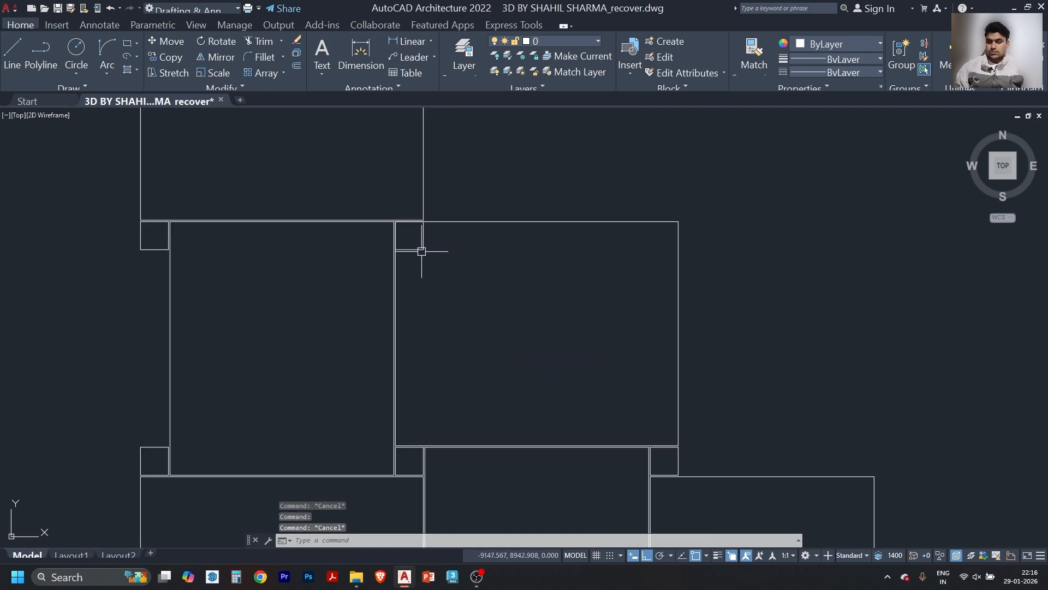
- Mirror the two accent squares at the top of the rotated tile upward about their top edge, erasing the originals
click(418, 249)
click(136, 252)
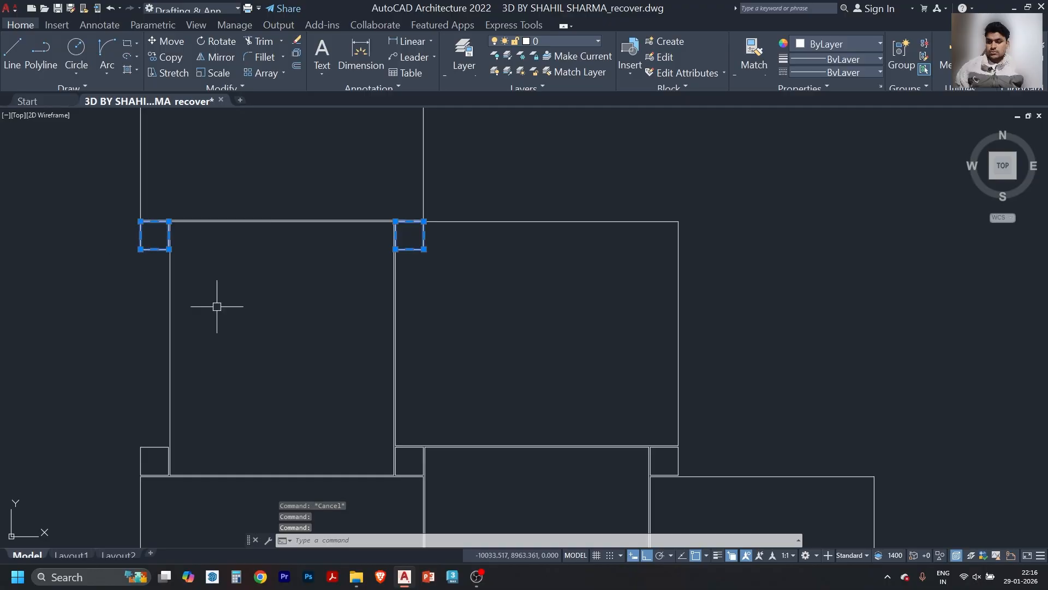
scroll(410, 221, up, 8)
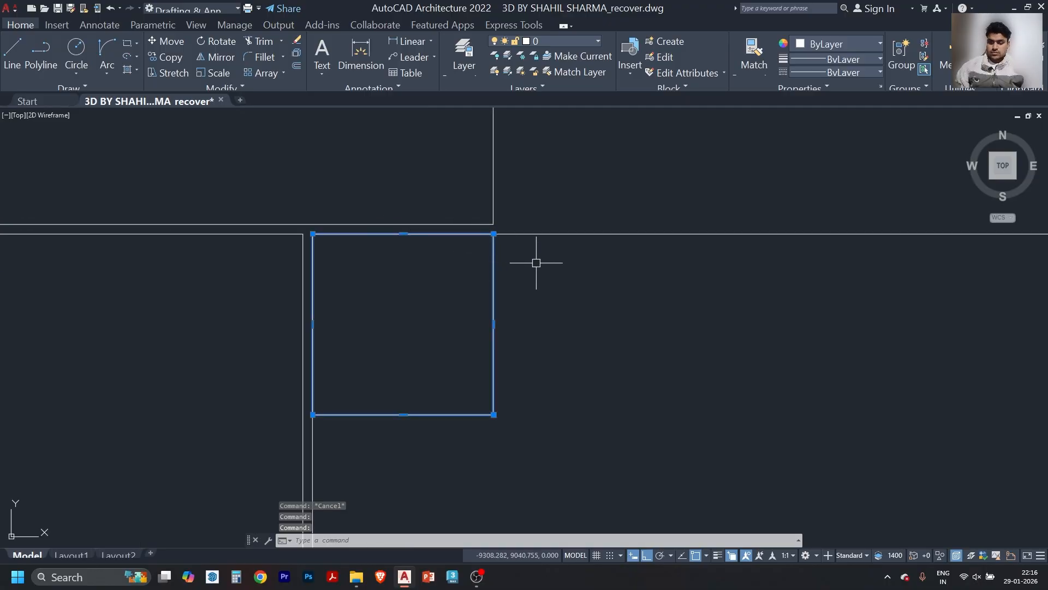
text(mi)
key(Return)
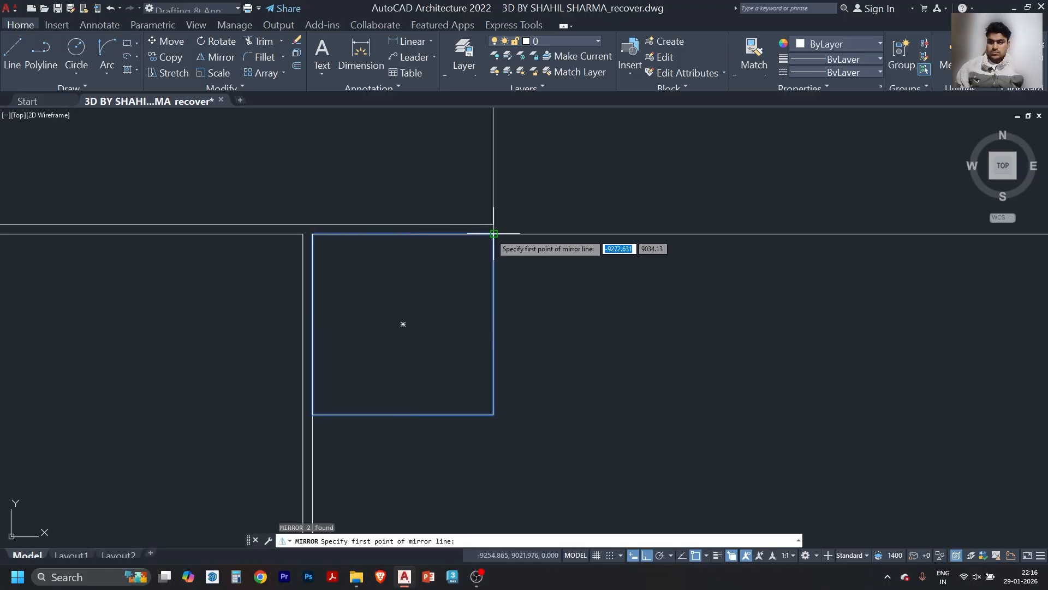
click(493, 234)
click(618, 230)
text(y)
key(Return)
scroll(447, 211, down, 6)
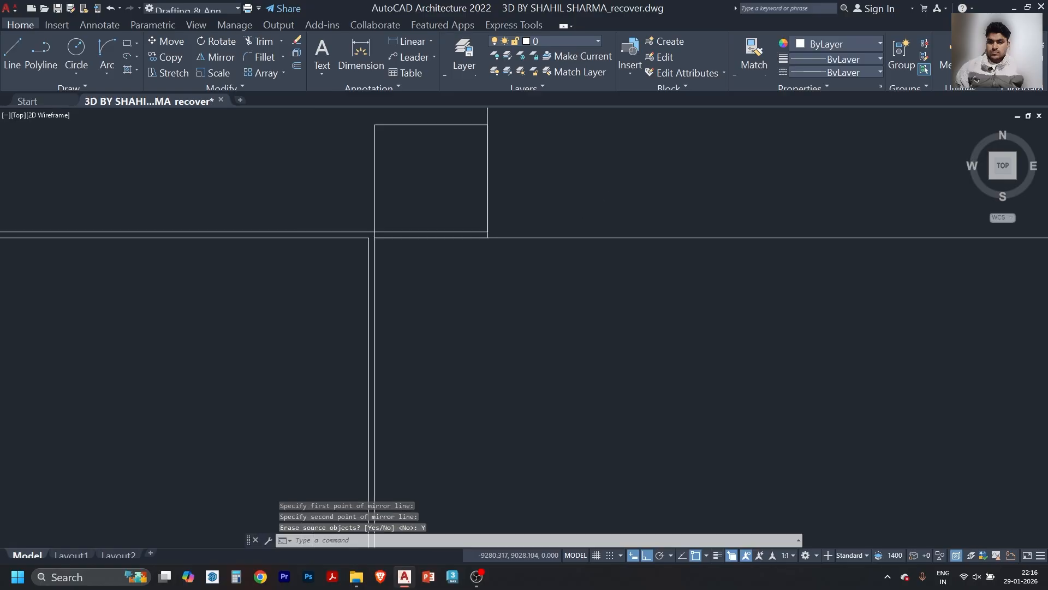
- Move the two mirrored accent squares 4 upward to leave a joint above the rotated tile
click(453, 211)
click(64, 219)
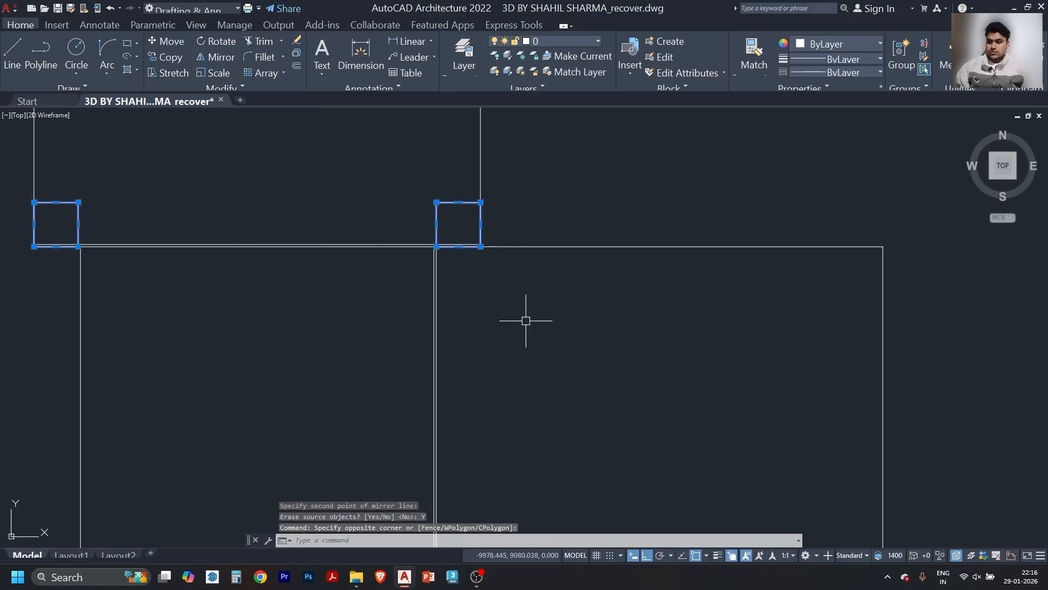
text(m)
key(Return)
click(534, 362)
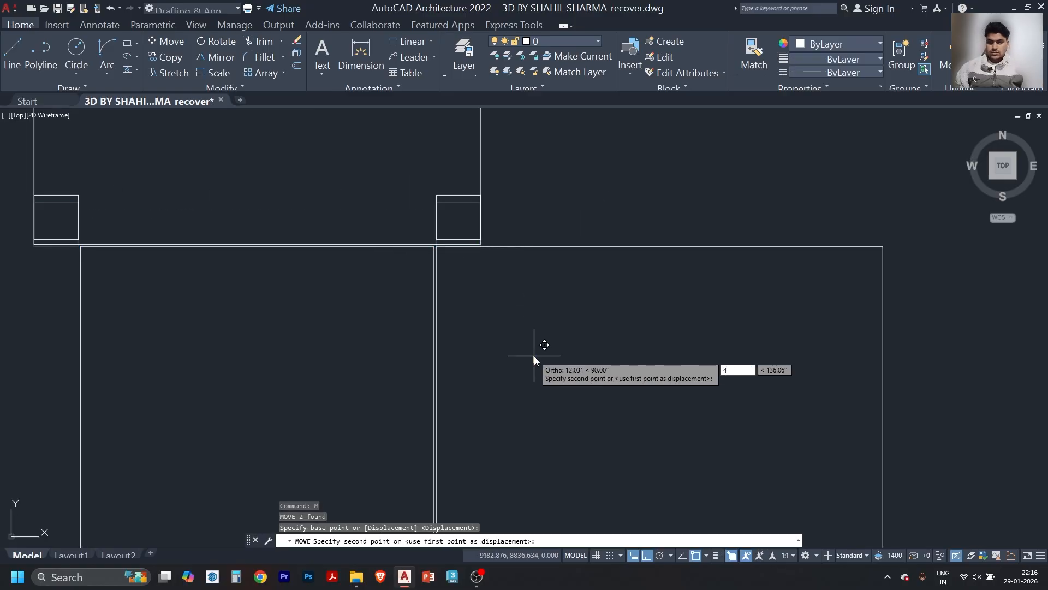
key(Return)
scroll(529, 305, down, 2)
scroll(571, 339, down, 2)
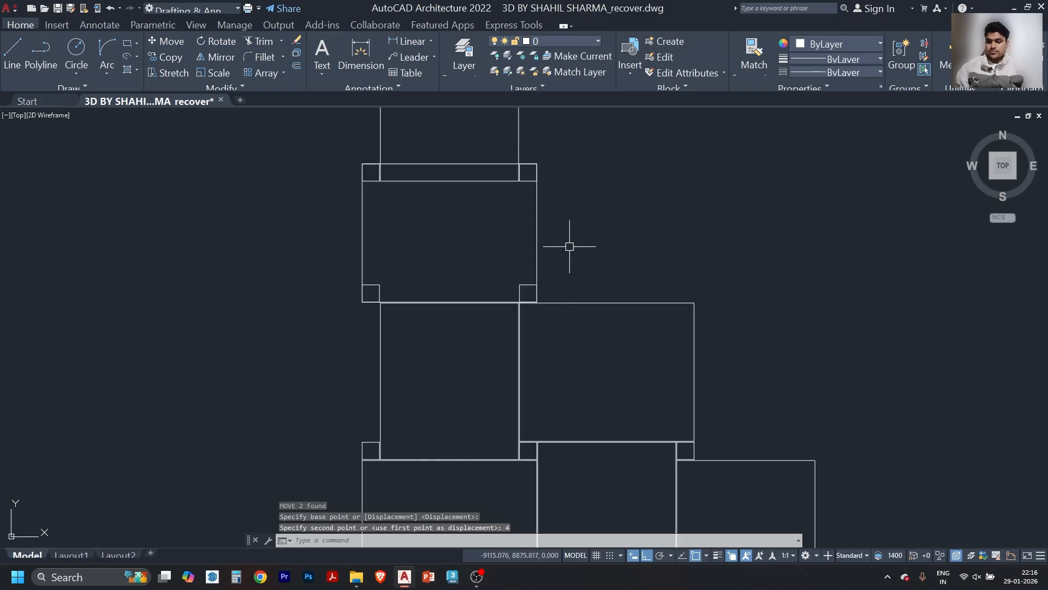
- Move the upper wide tile upward so its bottom edge rests on the top edge of the two accent squares
click(569, 239)
click(516, 235)
scroll(546, 317, up, 2)
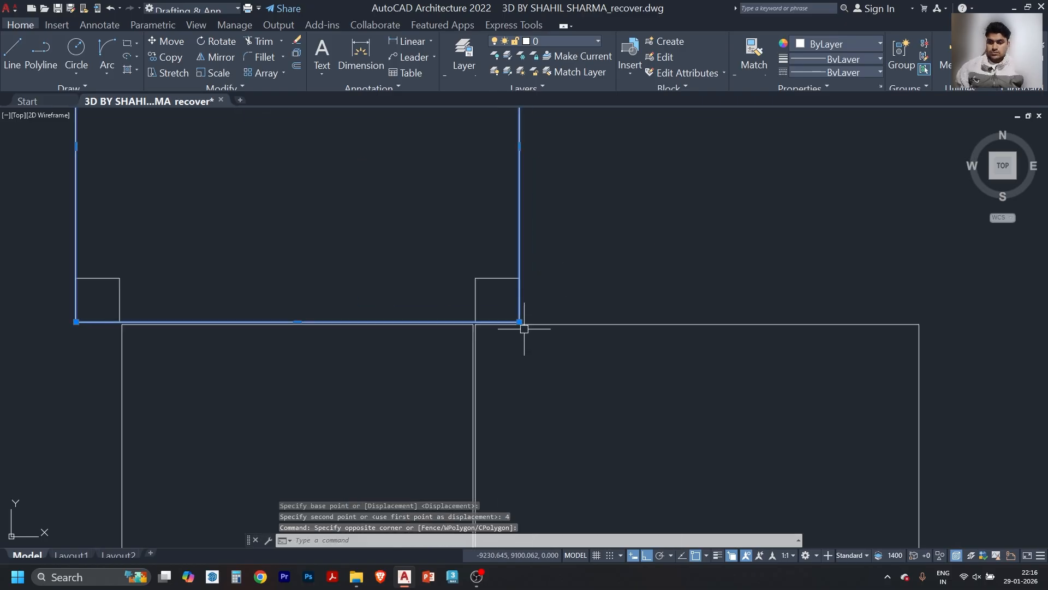
text(m)
key(Return)
scroll(492, 328, up, 2)
click(479, 326)
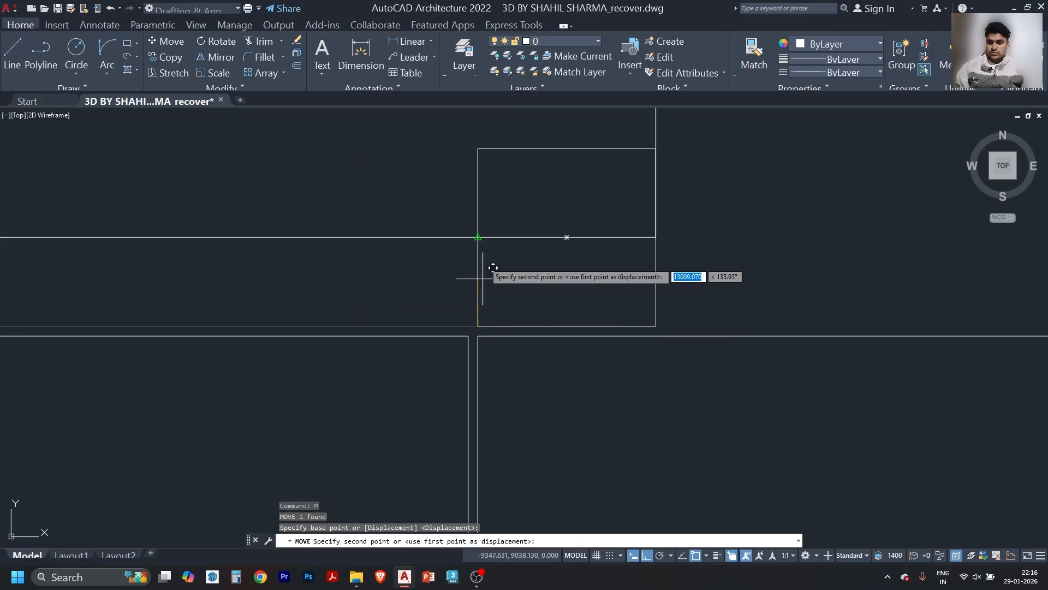
click(494, 149)
scroll(521, 237, down, 4)
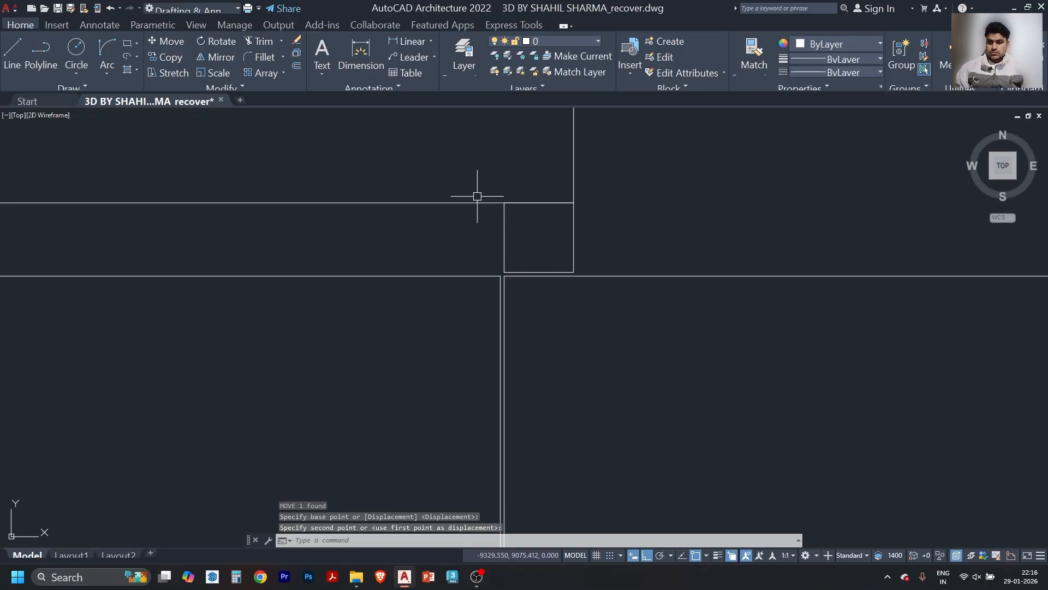
- Move the upper wide tile 4 upward to leave a joint above the two accent squares
scroll(477, 196, down, 2)
scroll(428, 225, up, 2)
click(499, 235)
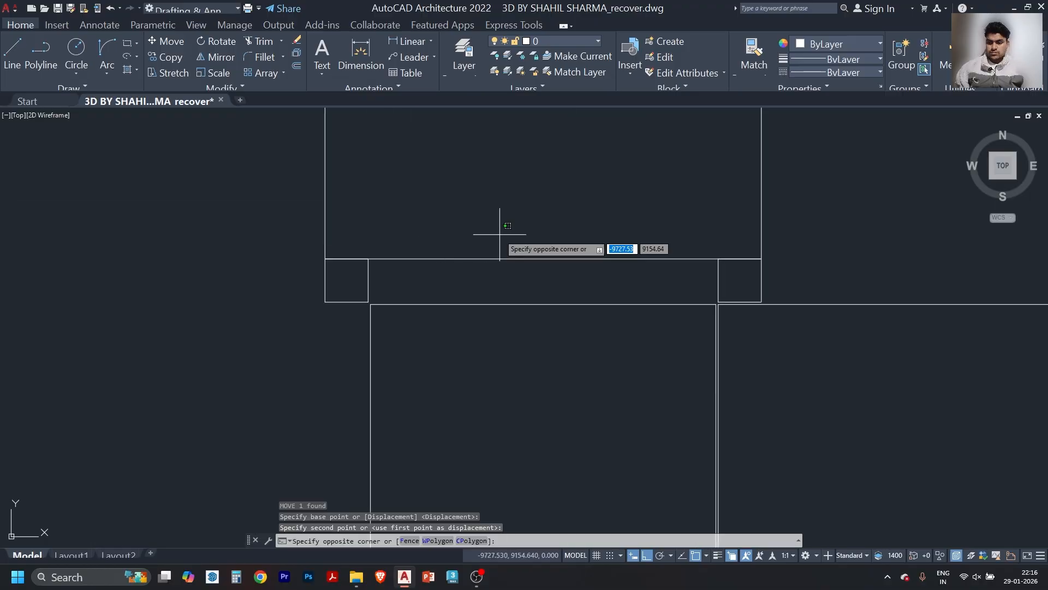
click(467, 268)
text(m)
key(Return)
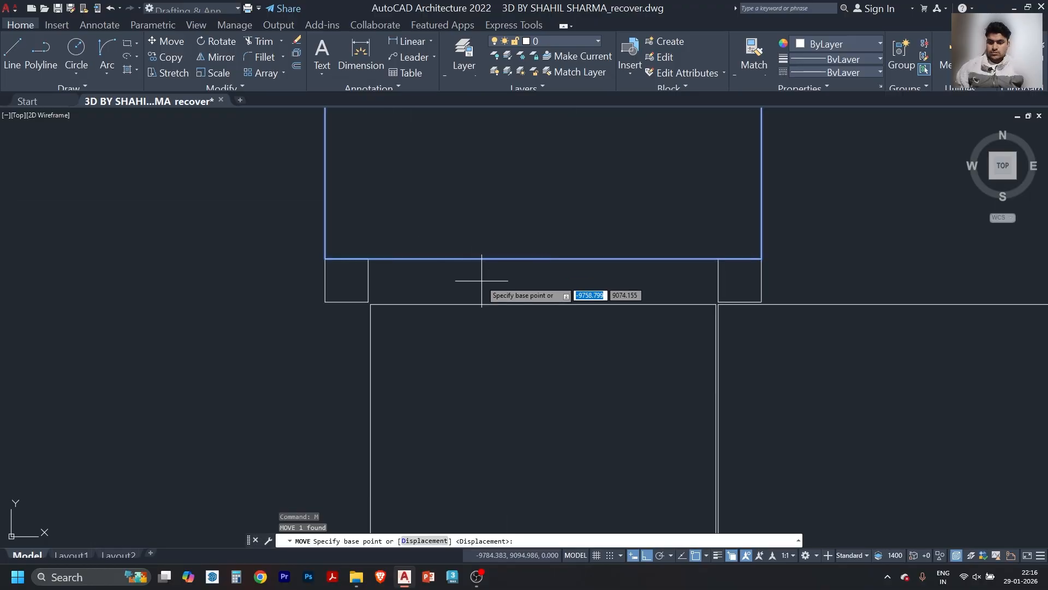
click(481, 281)
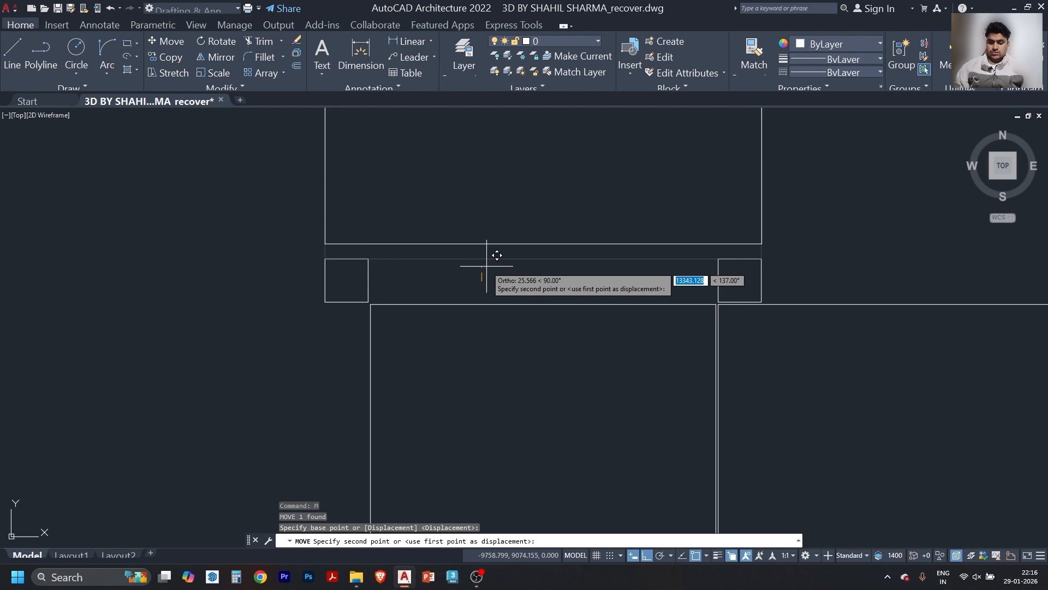
text(4)
key(Return)
scroll(486, 266, down, 4)
scroll(489, 293, up, 2)
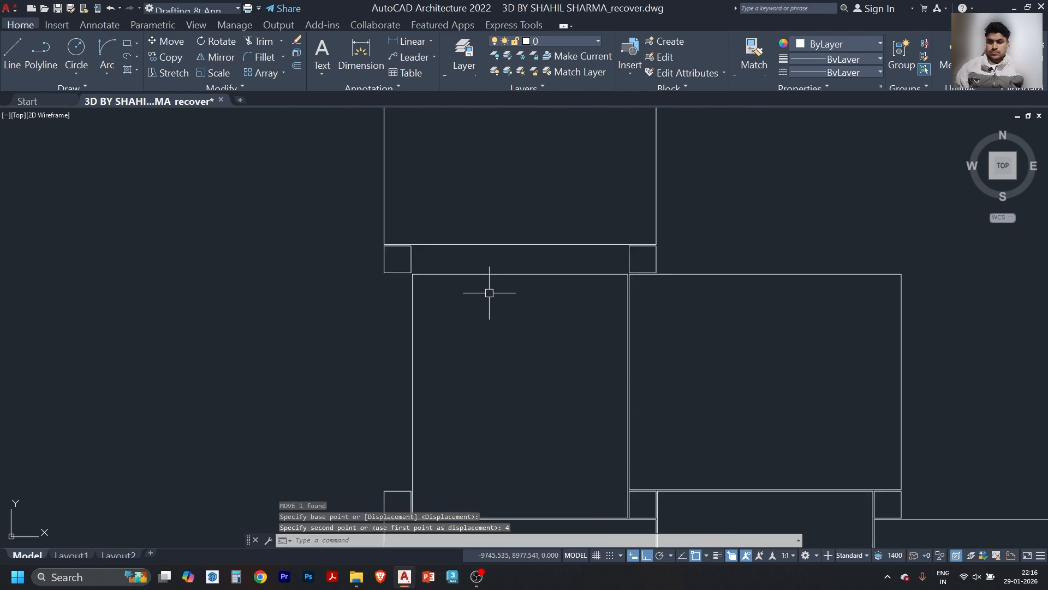
scroll(527, 284, up, 2)
click(529, 269)
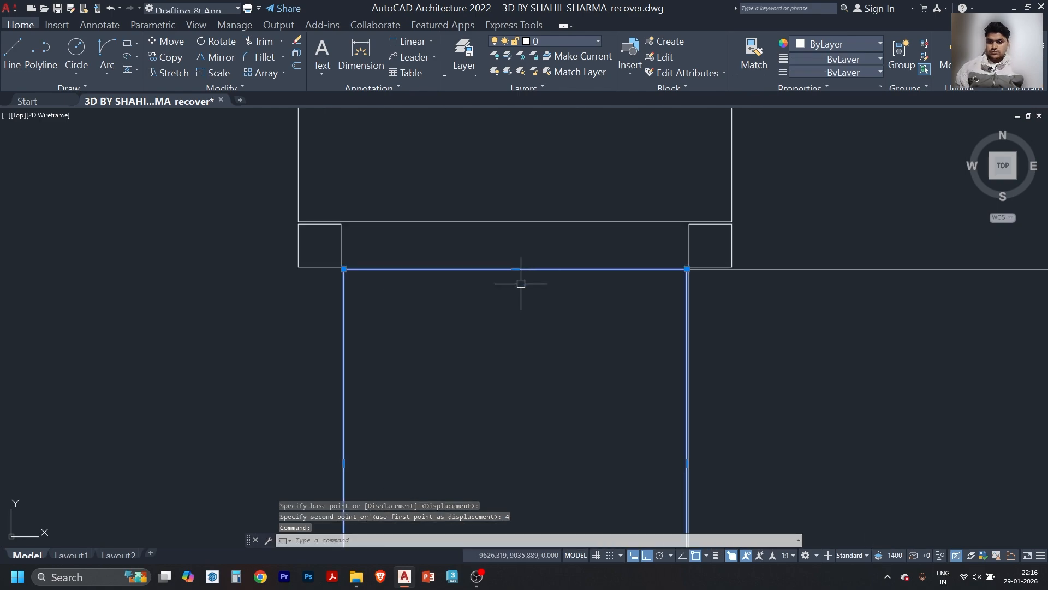
click(515, 268)
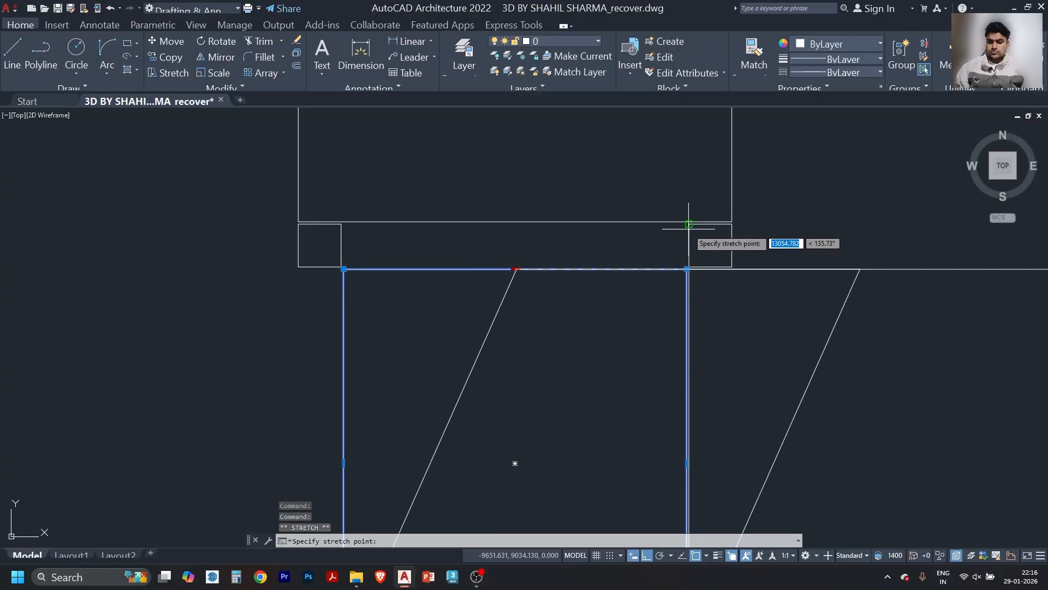
key(Escape)
- Delete the upper wide tile that overlaps the topmost tile and its accent squares
scroll(408, 268, down, 4)
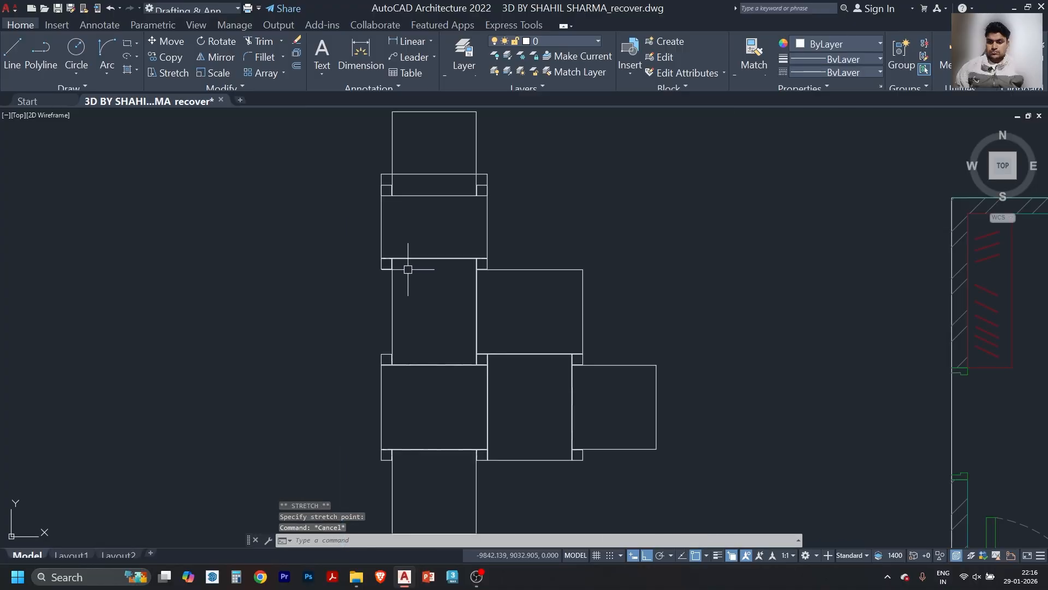
scroll(481, 246, down, 3)
scroll(491, 295, up, 5)
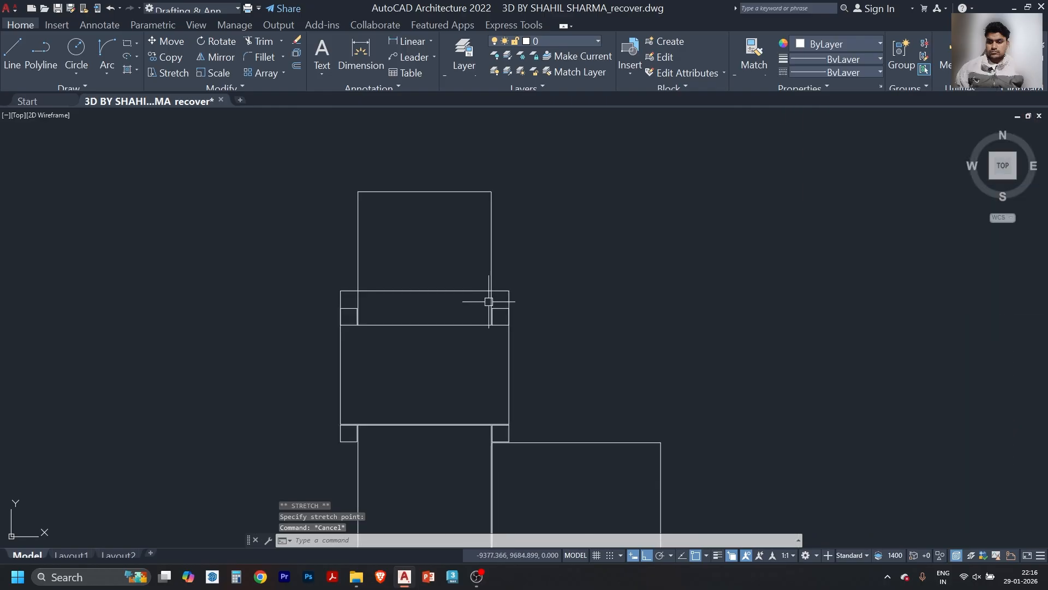
click(510, 287)
key(Delete)
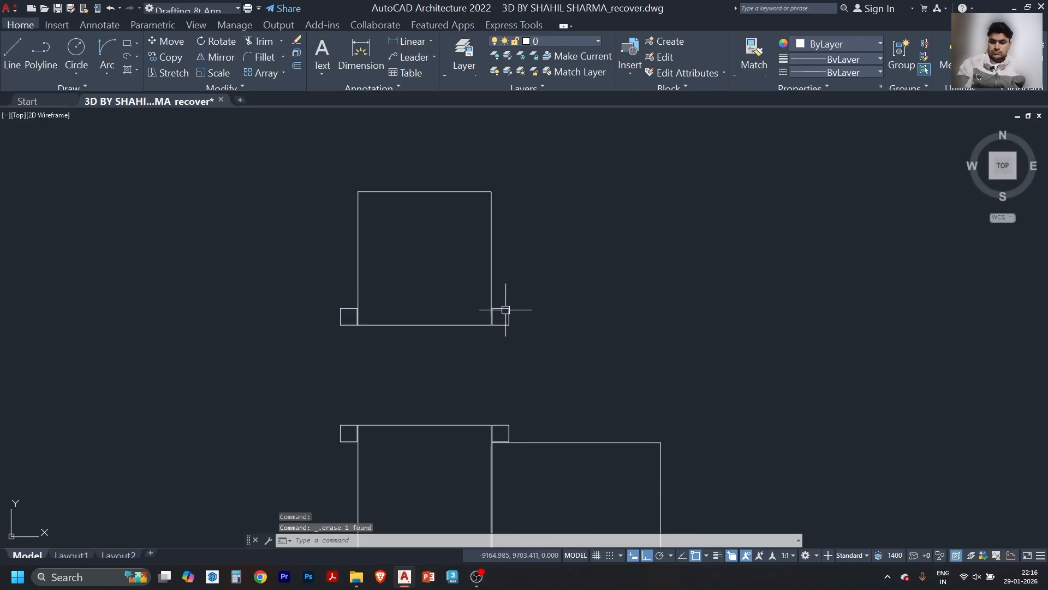
- Copy the left wide tile straight up so it sits just above the upper rotated tile and its two accent squares
scroll(431, 314, down, 4)
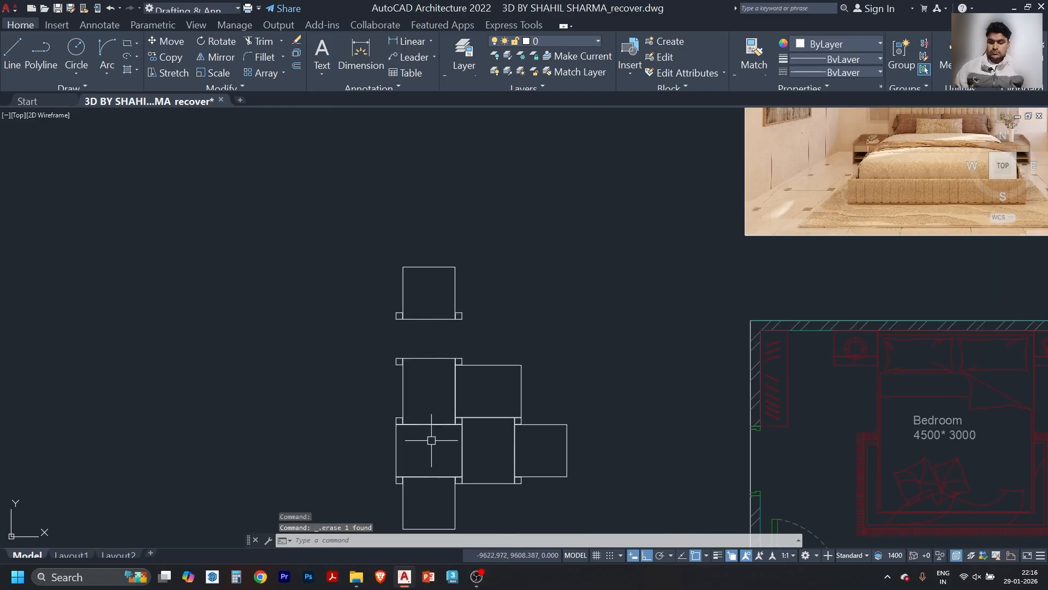
scroll(432, 440, up, 4)
click(337, 467)
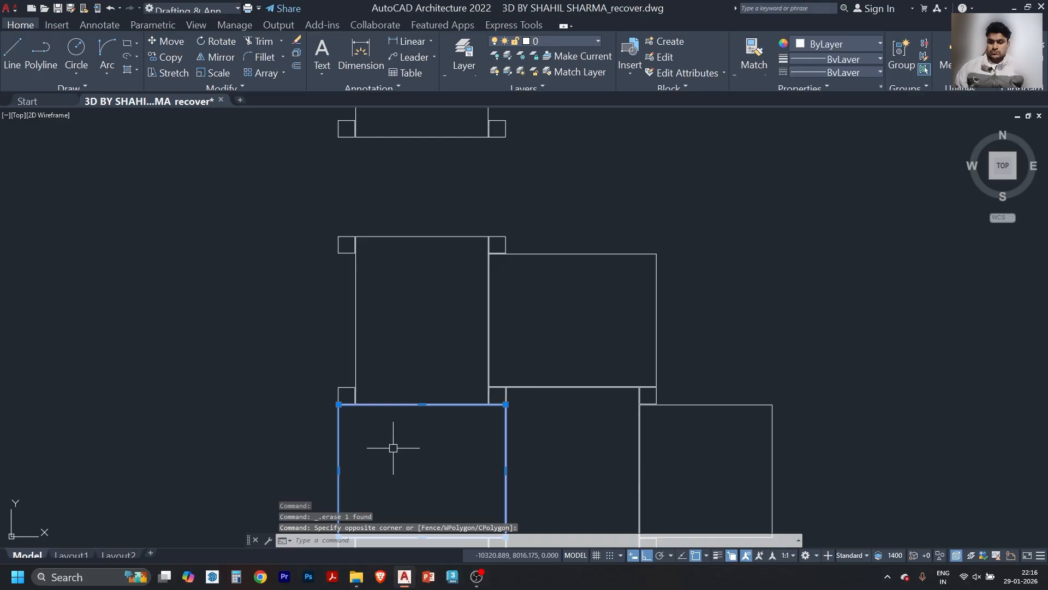
text(co)
key(Return)
scroll(406, 356, down, 2)
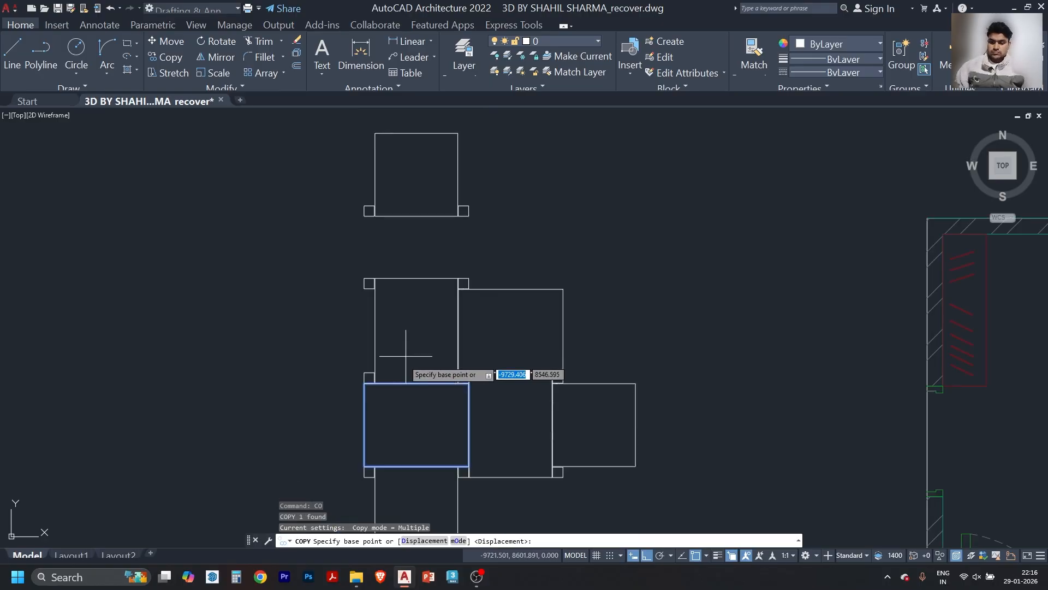
scroll(366, 484, up, 3)
click(361, 409)
scroll(362, 419, down, 2)
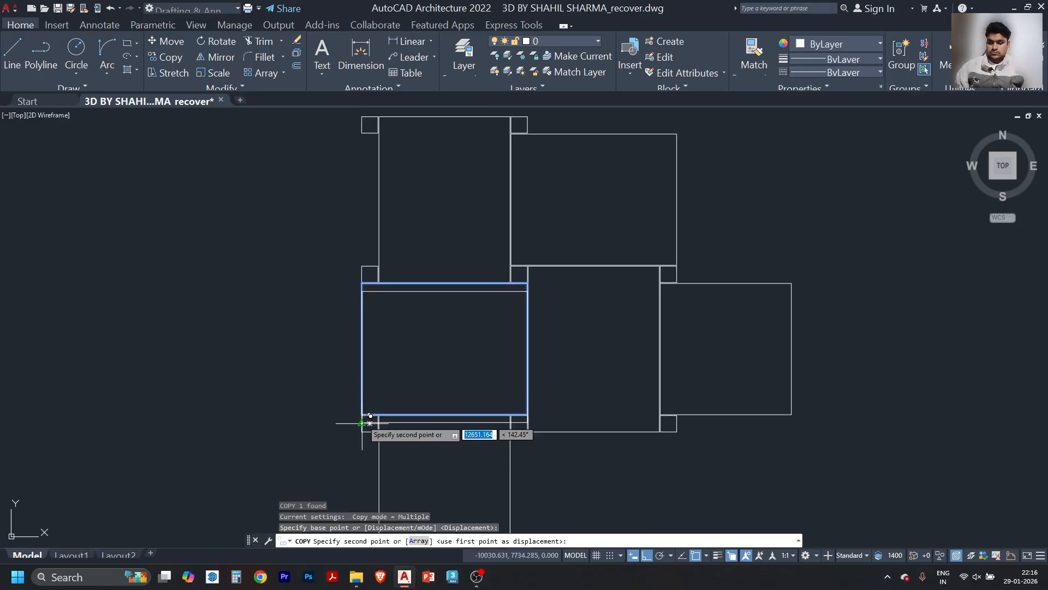
scroll(372, 262, up, 2)
scroll(359, 338, down, 2)
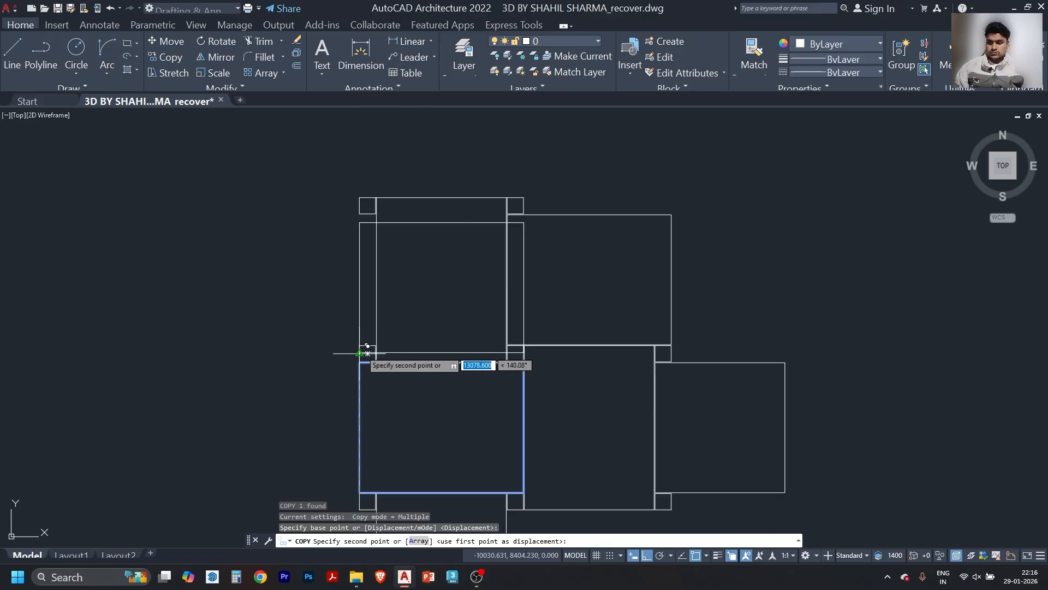
scroll(360, 195, up, 4)
click(365, 209)
key(Escape)
scroll(323, 275, down, 3)
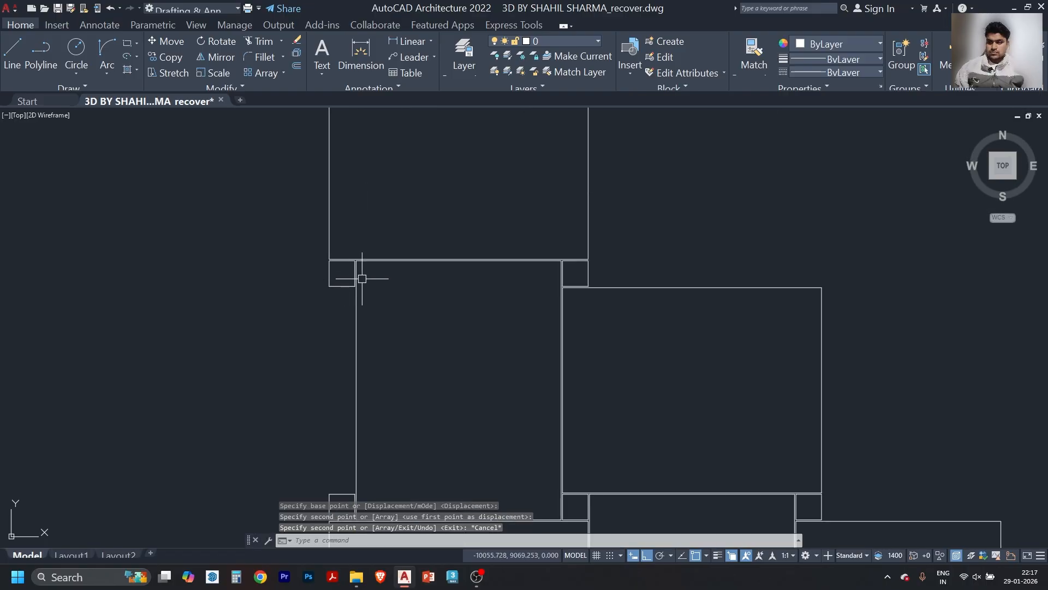
- Delete the old topmost tile and the two accent squares that overlap the copied wide tile
scroll(561, 260, down, 6)
scroll(596, 270, up, 6)
click(599, 180)
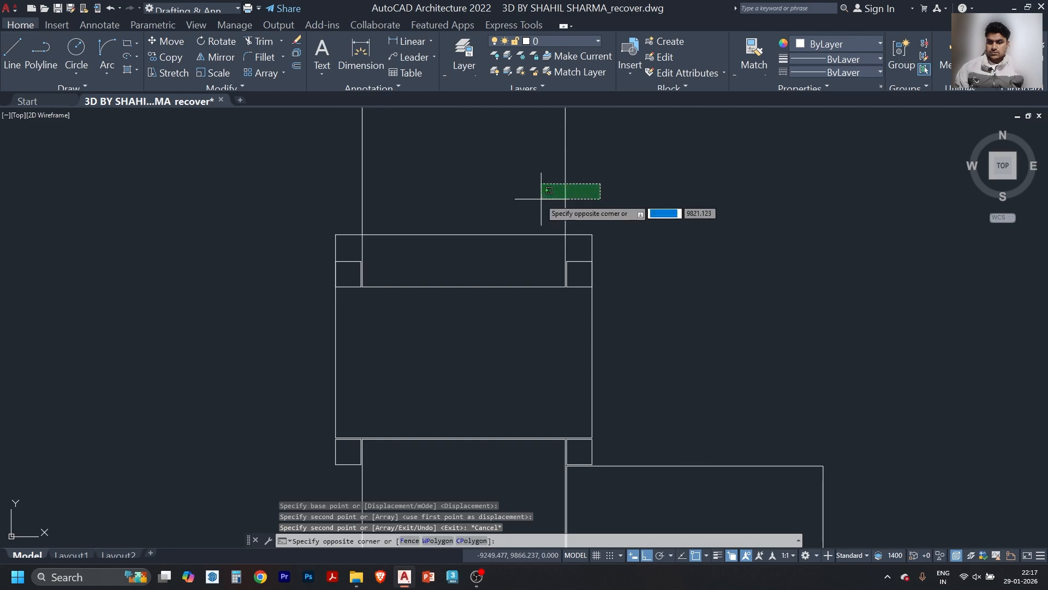
click(538, 198)
key(Delete)
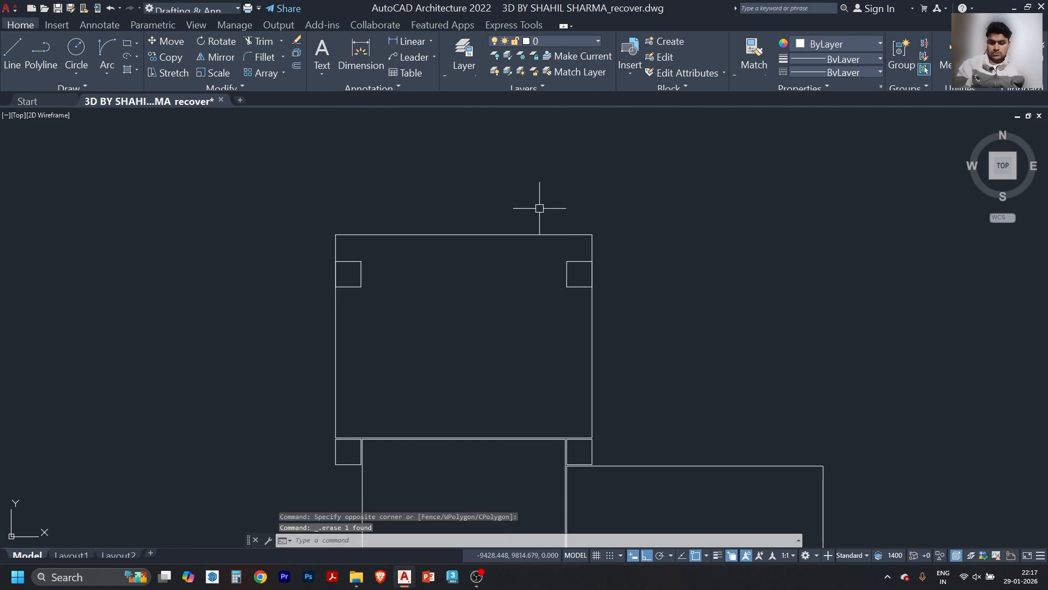
click(570, 250)
click(346, 311)
key(Delete)
scroll(468, 284, down, 5)
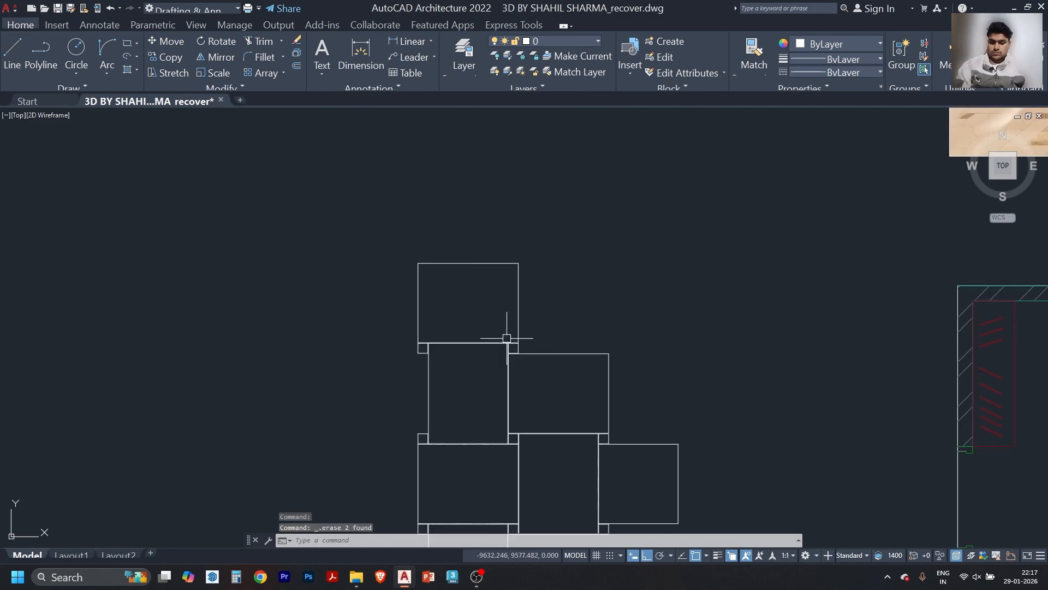
key(Escape)
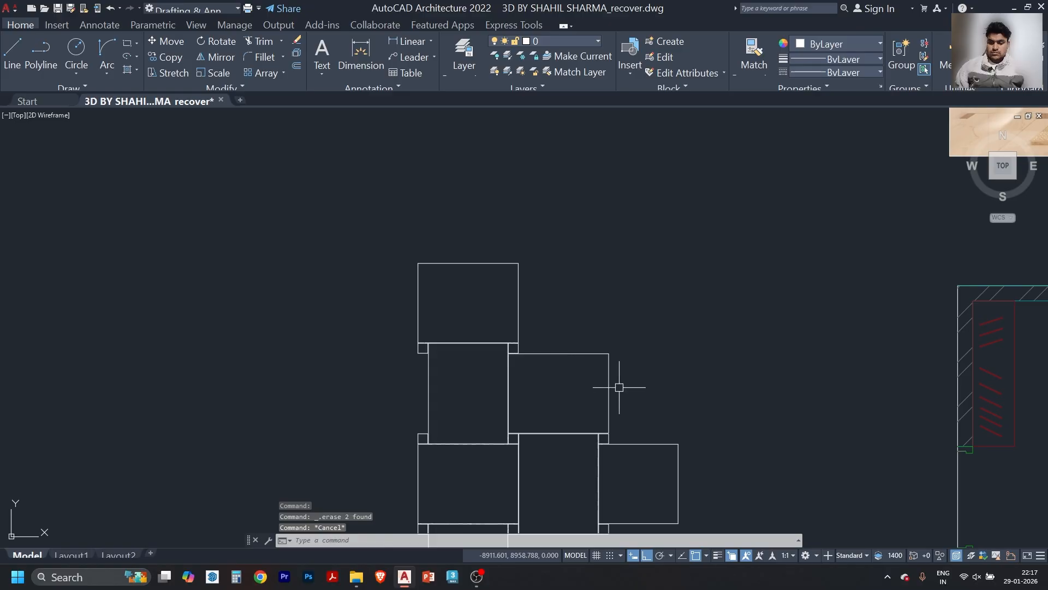
- Mirror the upper wide tile to the other side of the rotated tile about the topmost tile's vertical centre line, keeping the source
middle_drag(619, 387, 558, 332)
scroll(546, 317, down, 2)
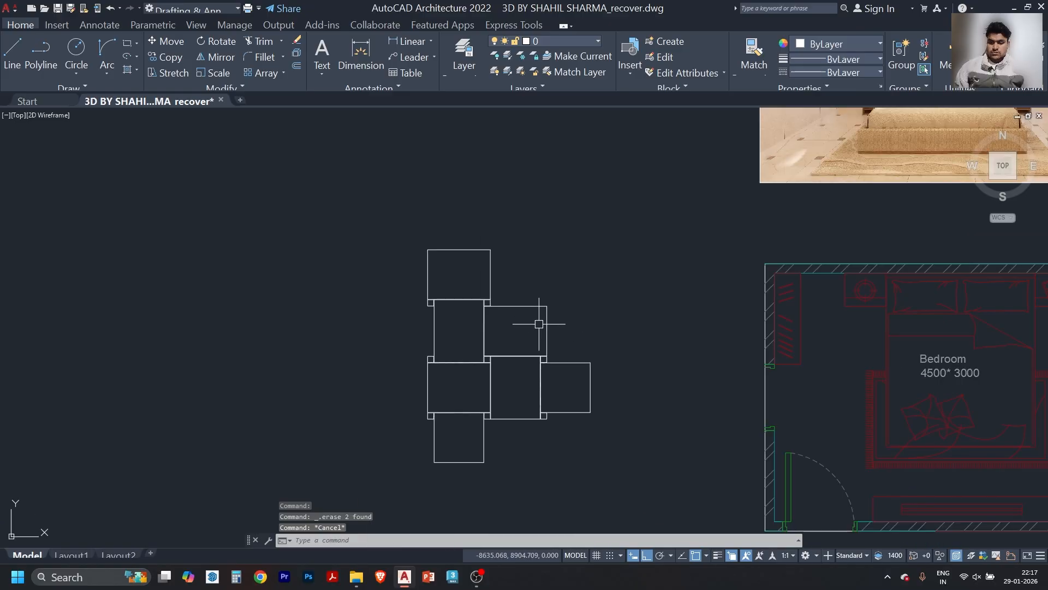
scroll(460, 339, up, 5)
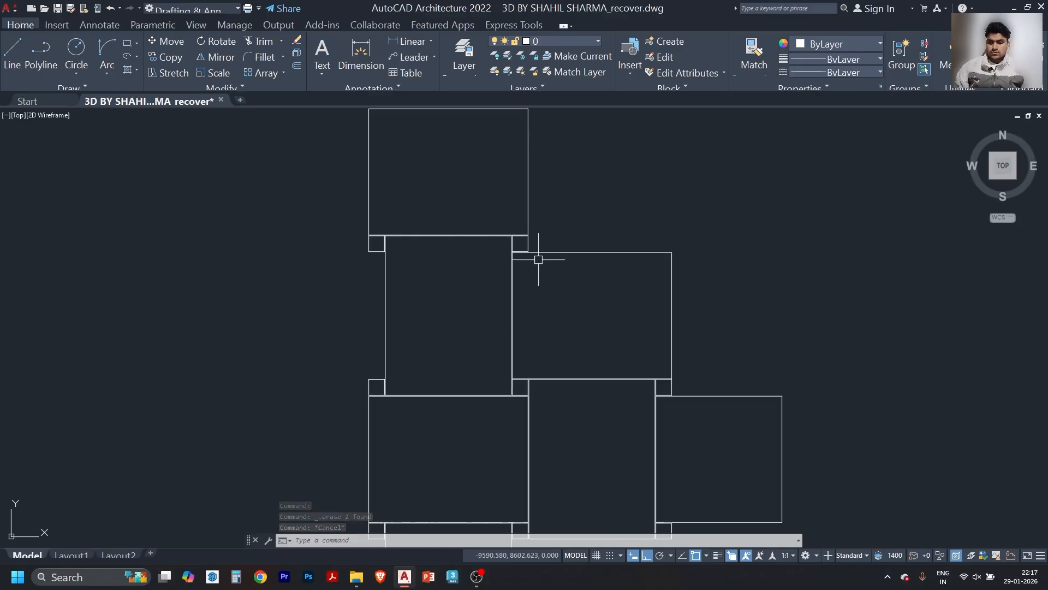
scroll(538, 257, up, 1)
scroll(533, 269, down, 4)
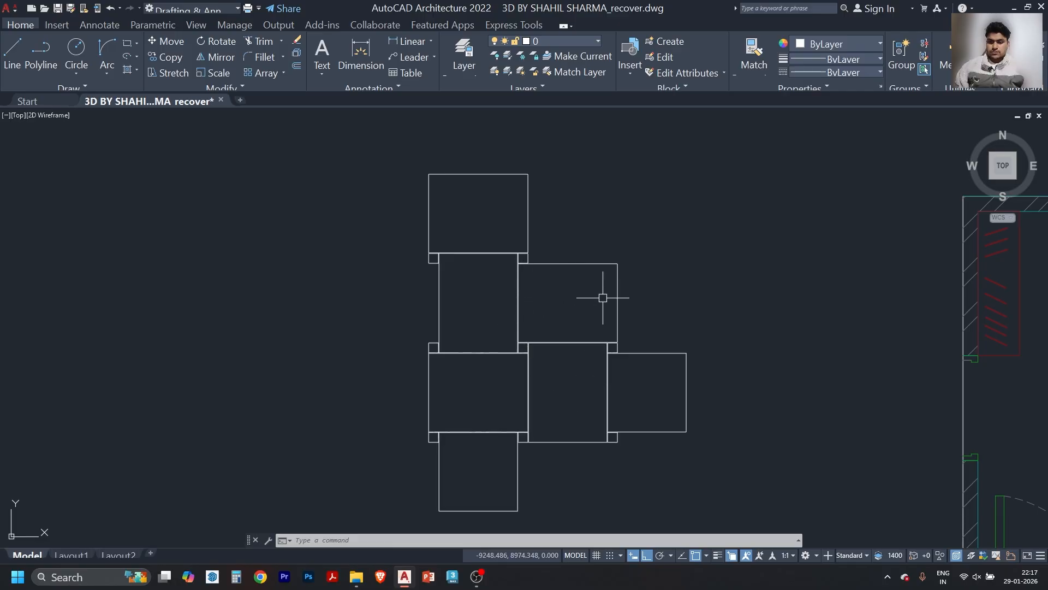
scroll(541, 268, up, 2)
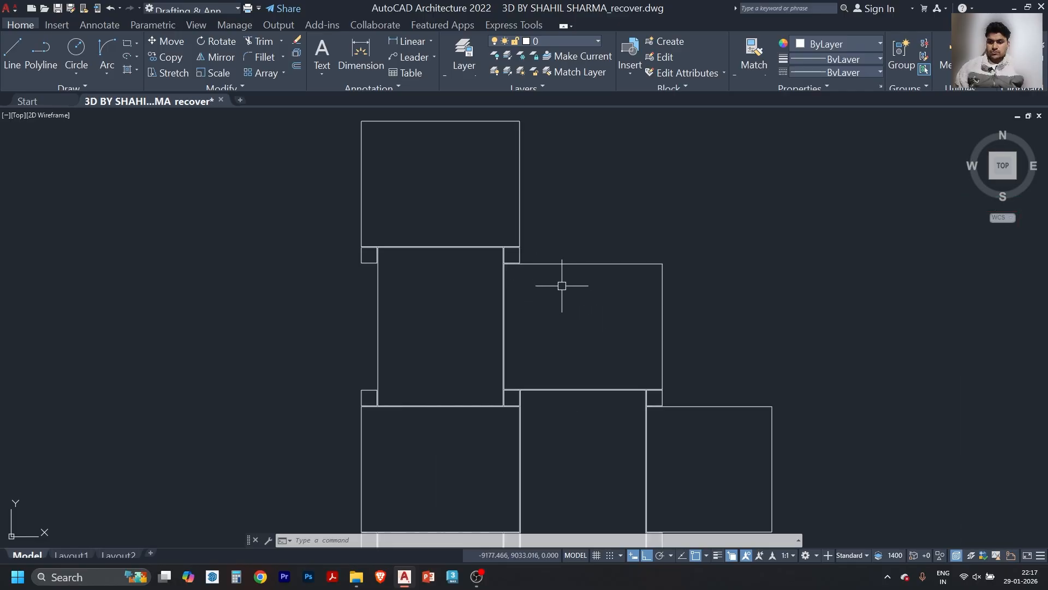
click(692, 291)
click(619, 309)
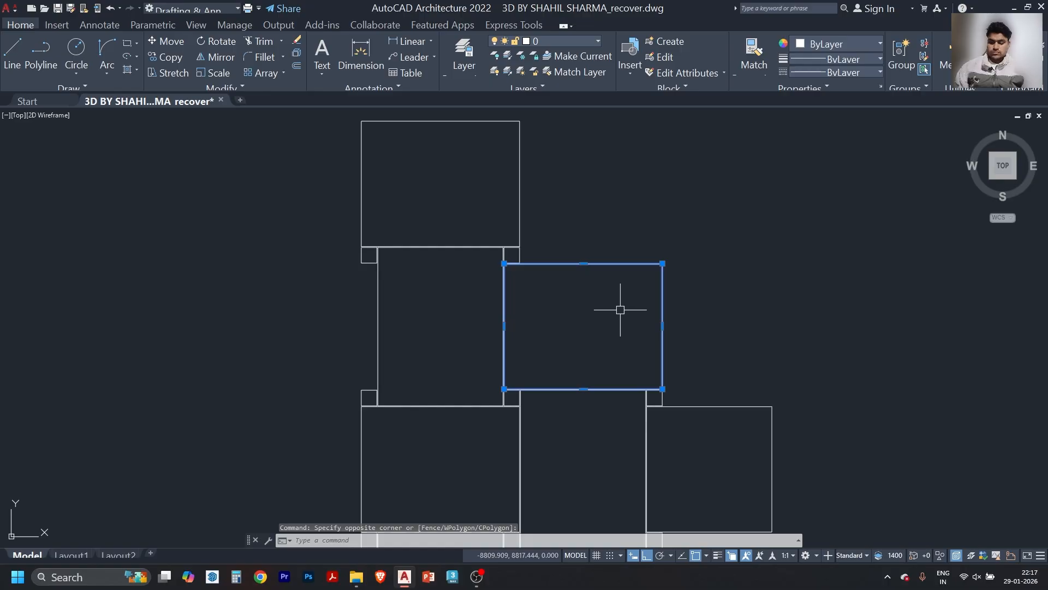
text(mi)
key(Return)
scroll(461, 275, down, 4)
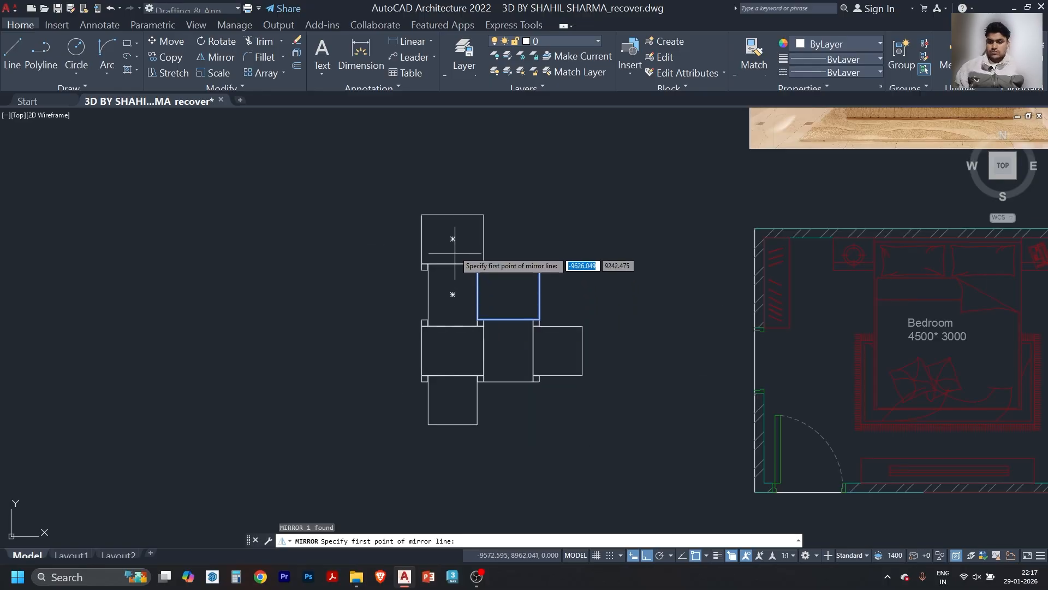
click(452, 215)
click(477, 267)
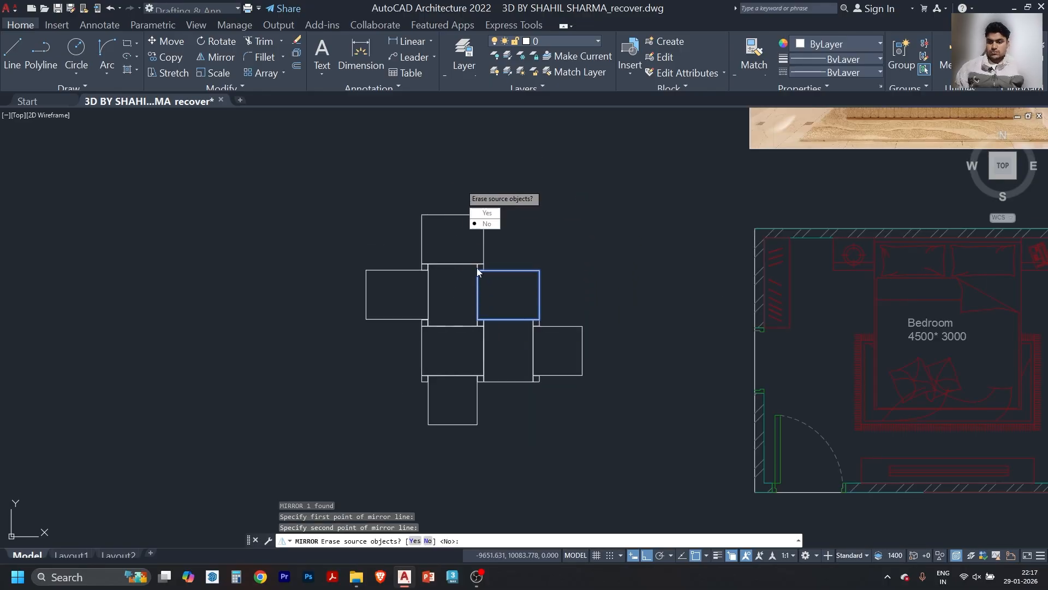
click(487, 223)
scroll(430, 292, up, 4)
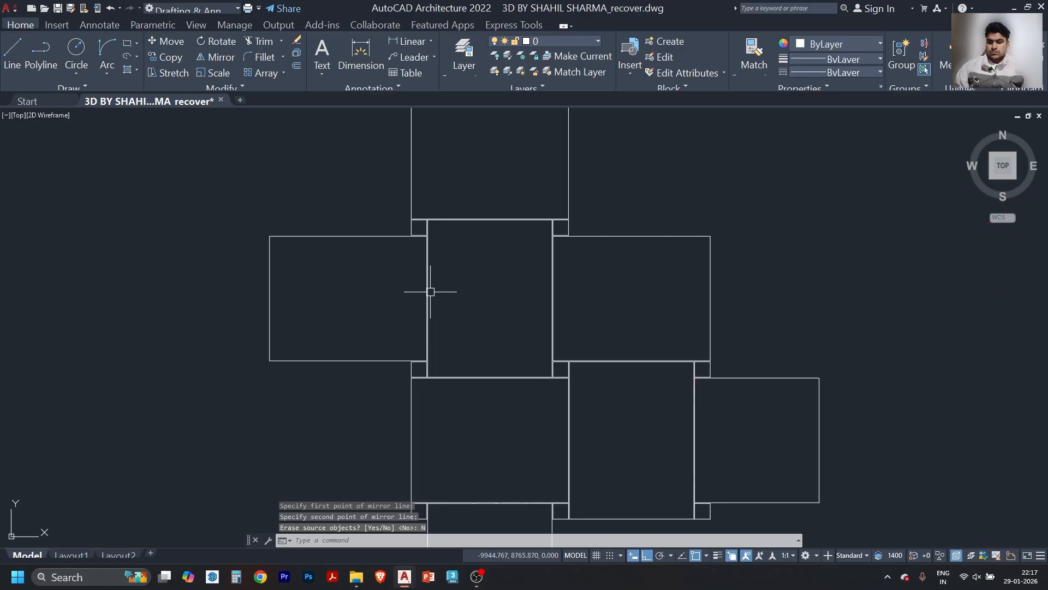
- Examine the joints and accent squares of the tile pattern, both up close and as a whole
scroll(447, 262, down, 4)
middle_drag(591, 326, 526, 316)
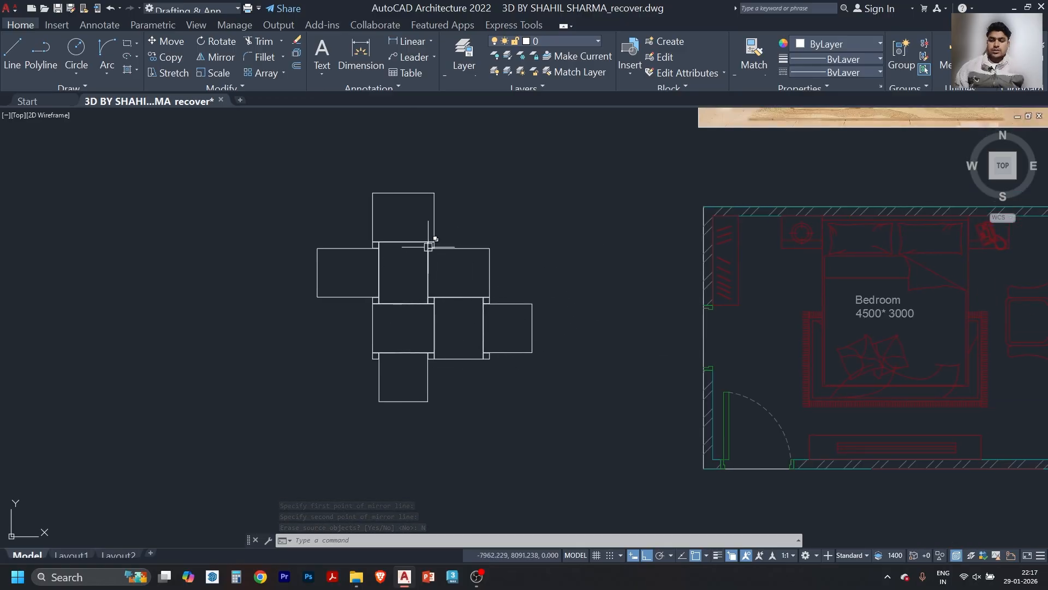
scroll(515, 253, down, 3)
scroll(449, 303, up, 3)
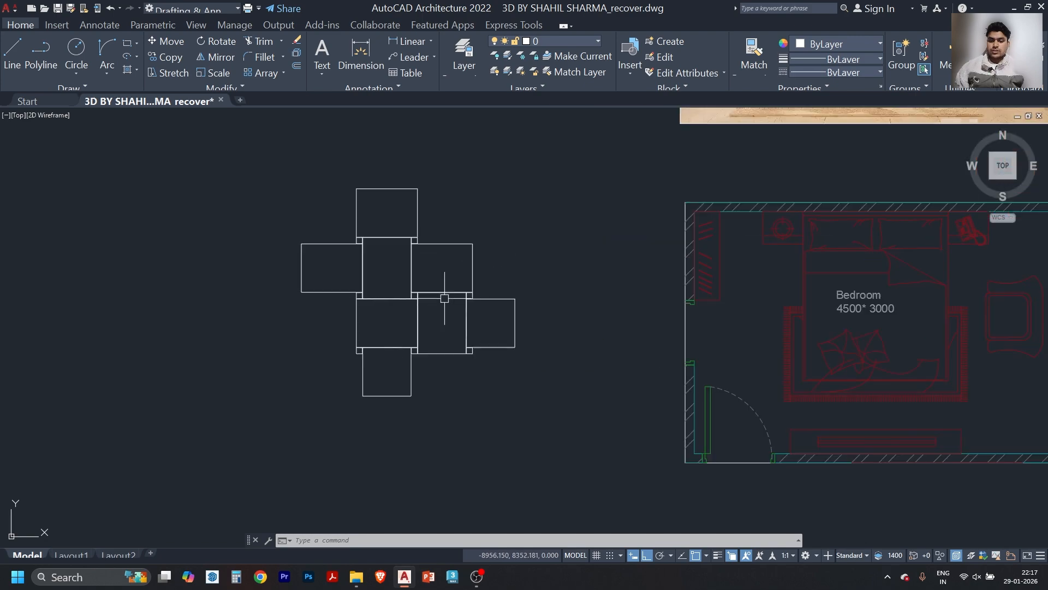
scroll(458, 235, up, 2)
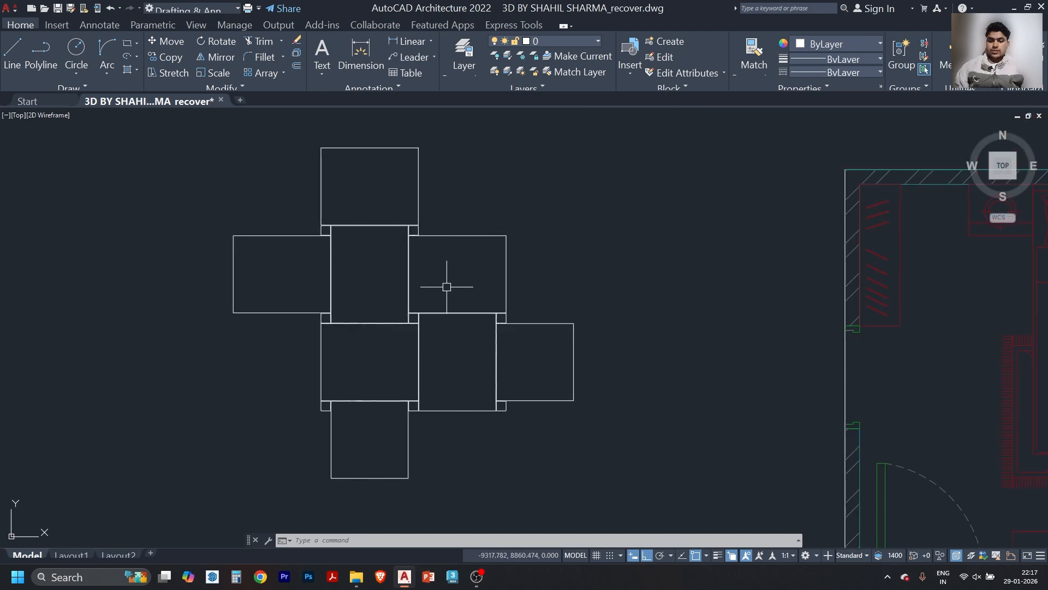
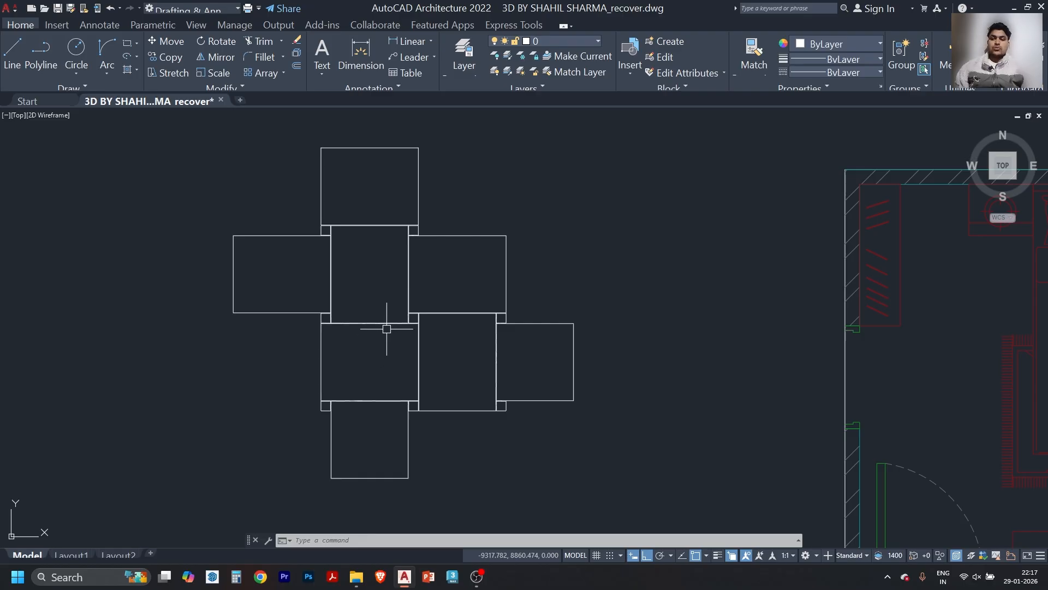
scroll(412, 305, up, 4)
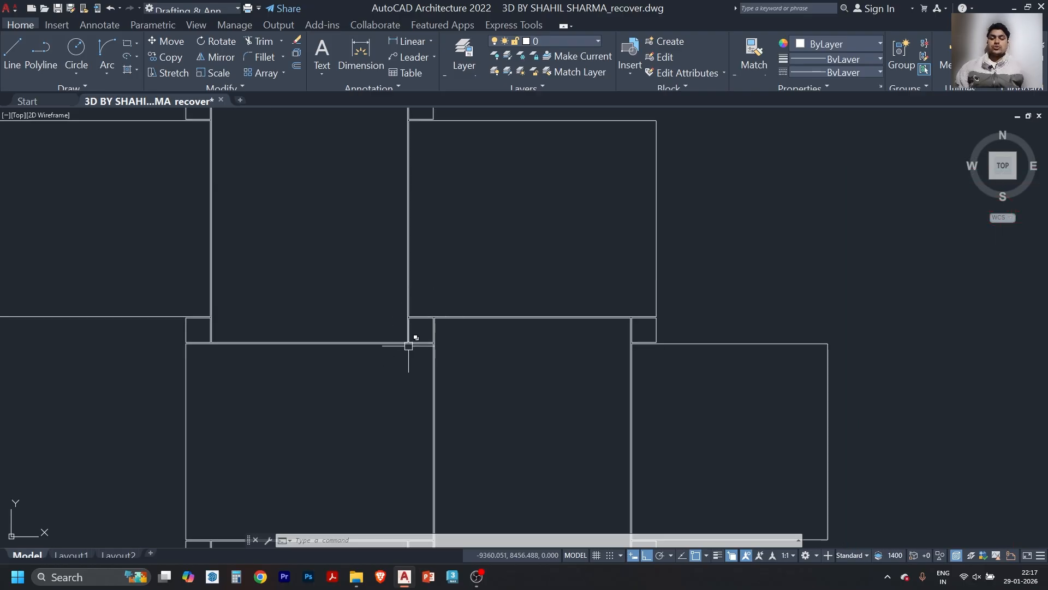
scroll(442, 340, down, 4)
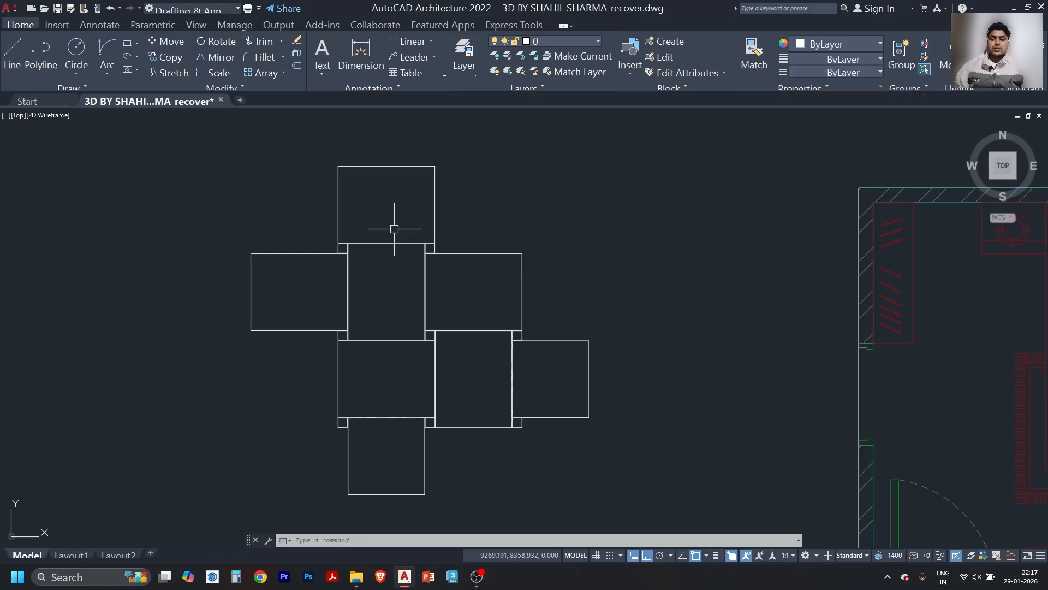
scroll(394, 229, down, 4)
scroll(386, 227, up, 4)
- Move the tile pattern, leaving out the mirrored left tile, into the bedroom plan with its left edge against the left wall's inner face
scroll(383, 229, down, 4)
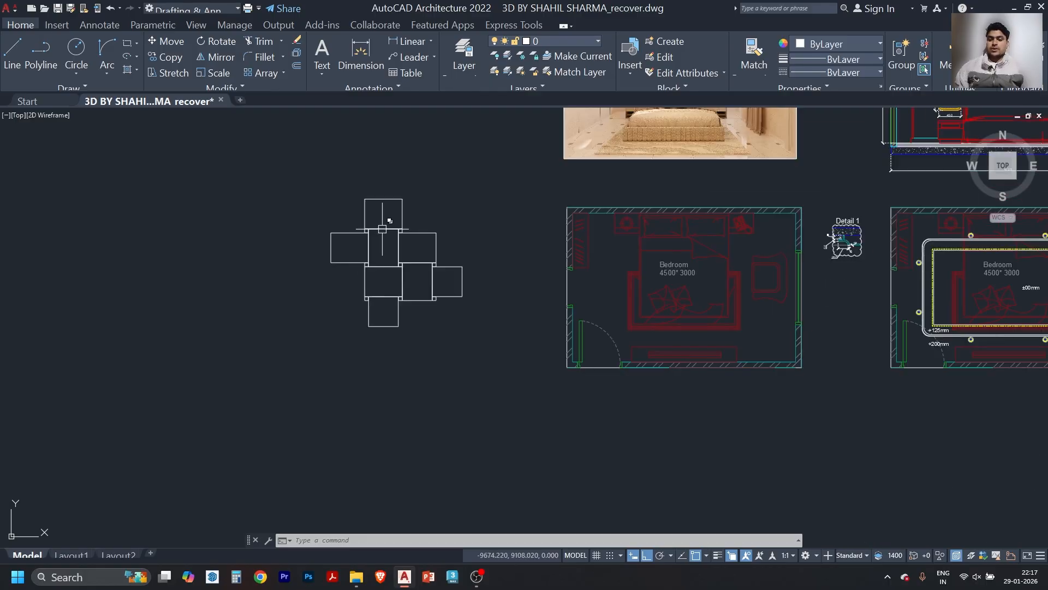
click(461, 194)
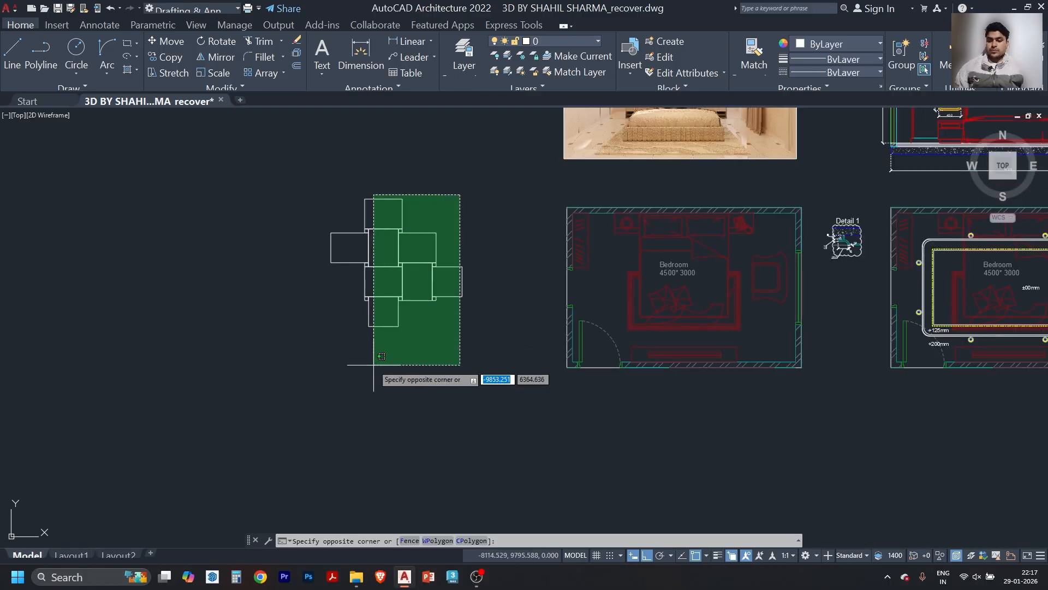
click(387, 355)
scroll(387, 294, up, 5)
scroll(298, 207, up, 8)
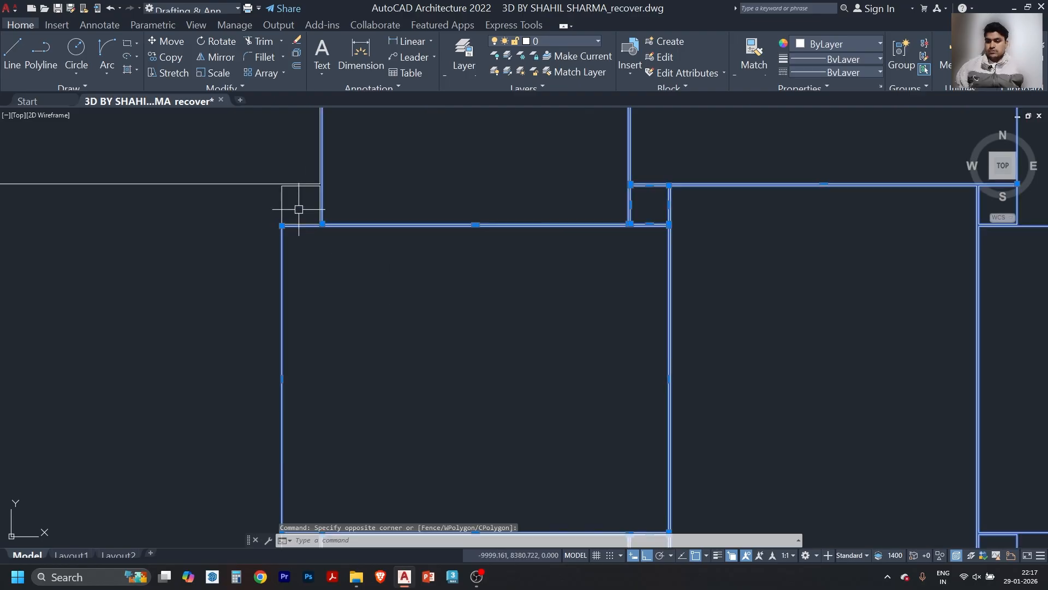
scroll(452, 398, down, 7)
scroll(510, 398, up, 5)
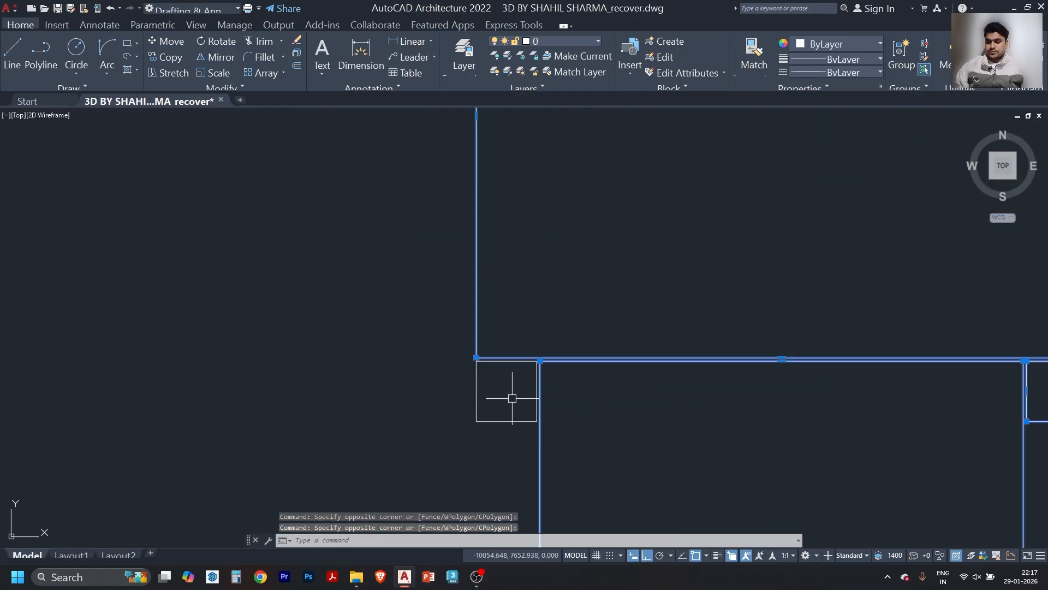
scroll(402, 362, down, 6)
scroll(412, 342, down, 6)
scroll(412, 259, up, 8)
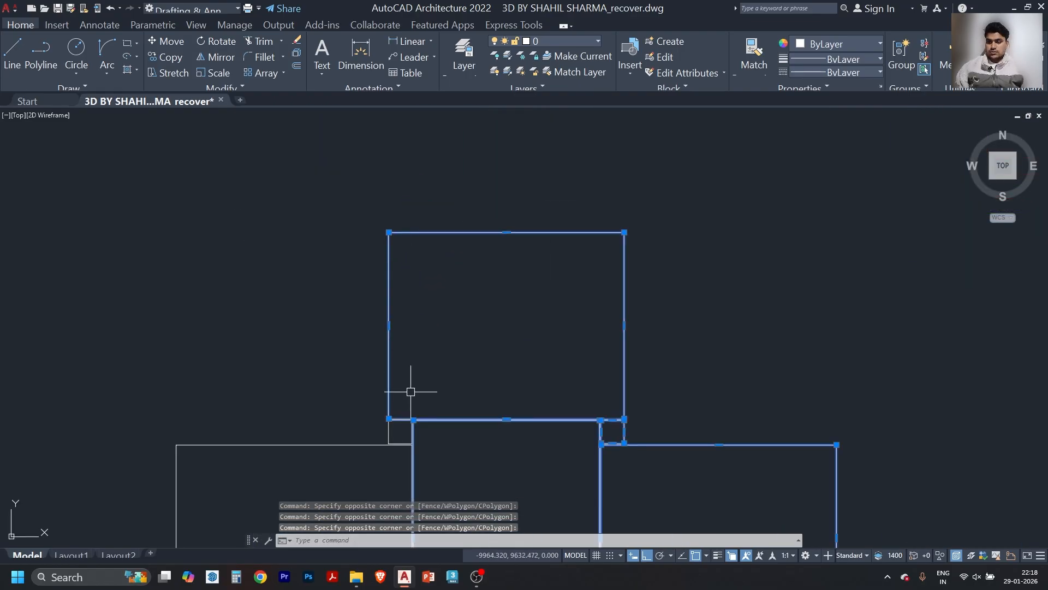
click(423, 394)
click(364, 430)
scroll(365, 339, down, 6)
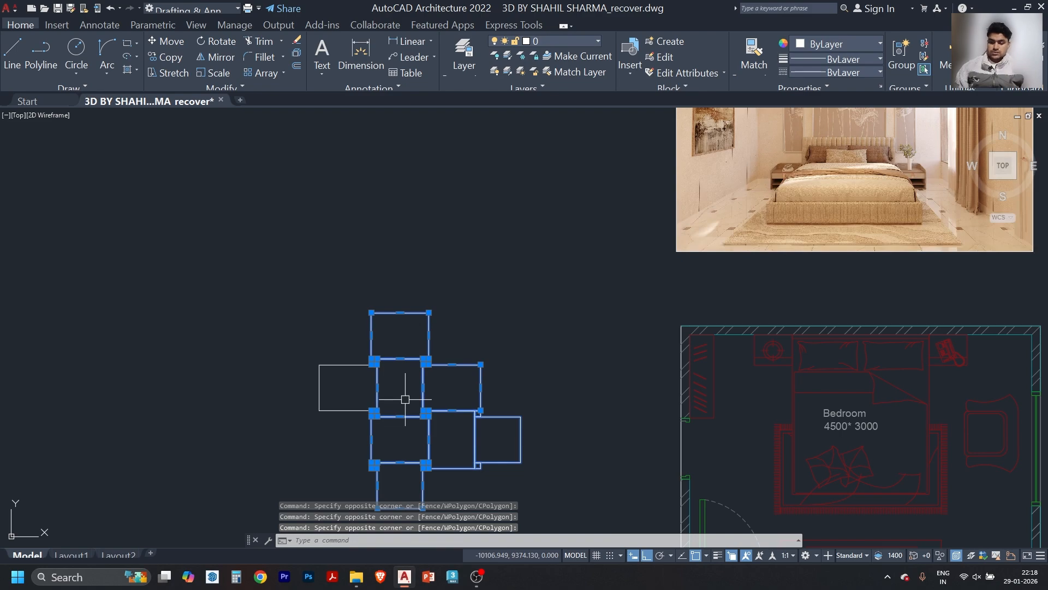
text(m)
key(Return)
scroll(405, 399, up, 4)
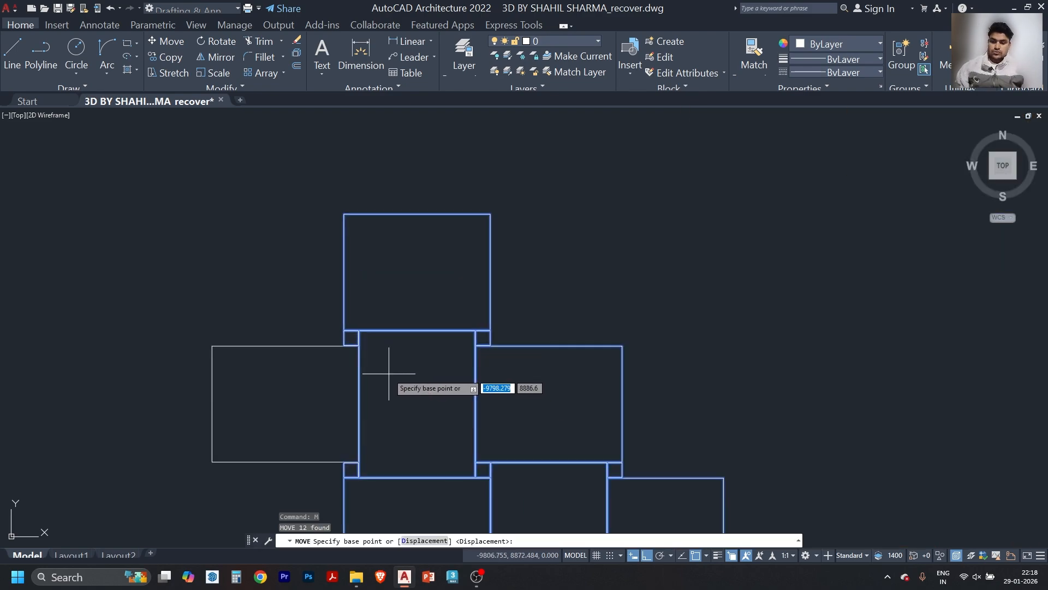
click(345, 329)
scroll(415, 333, down, 4)
scroll(546, 325, up, 9)
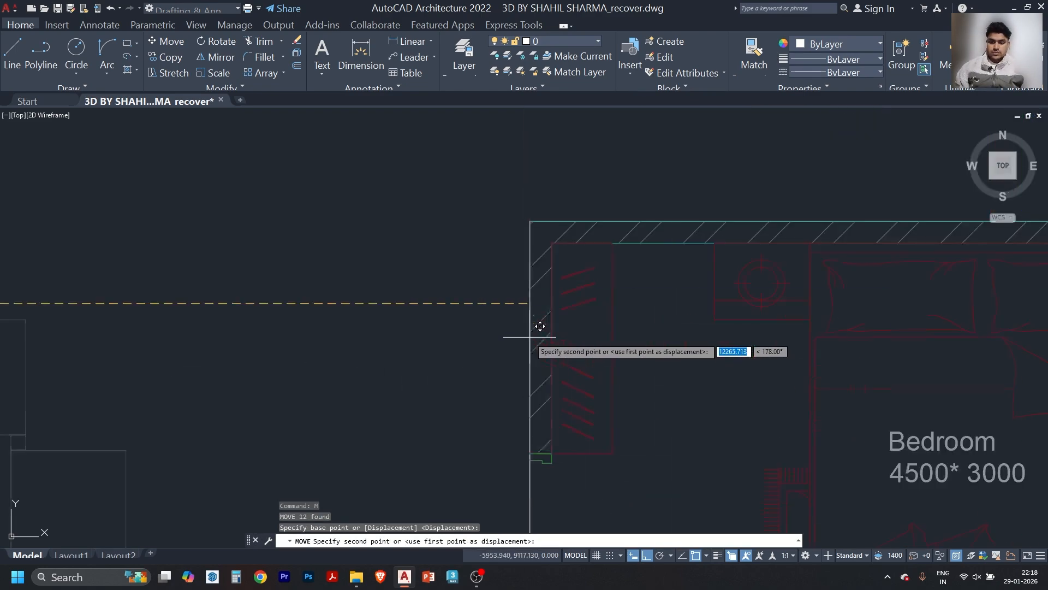
click(574, 258)
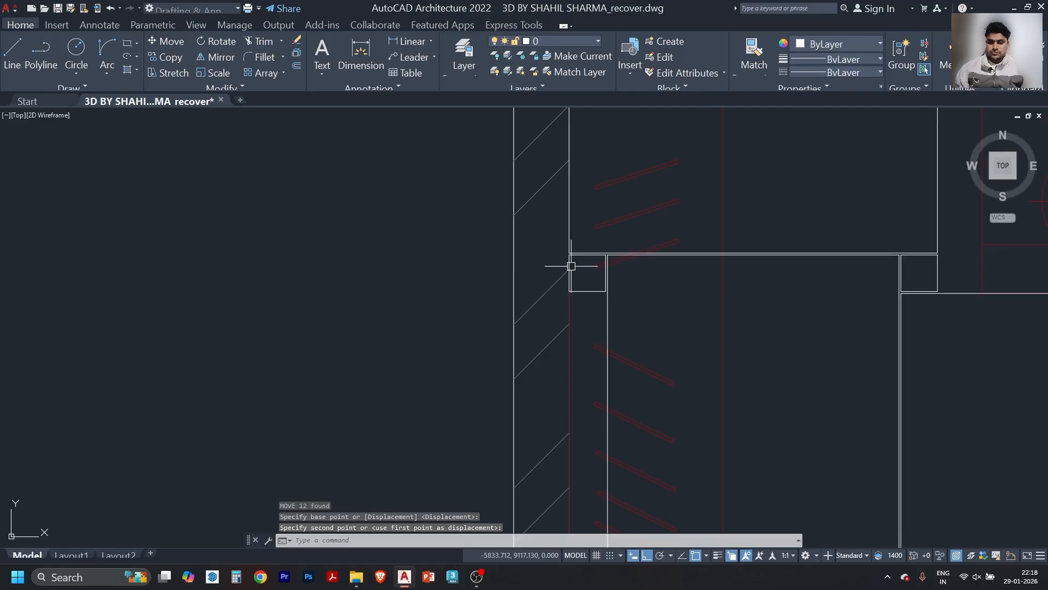
- Turn off the furniture and annotation tag layers by picking the bed linework and the room label in the bedroom plan
scroll(586, 268, down, 5)
middle_drag(805, 284, 533, 262)
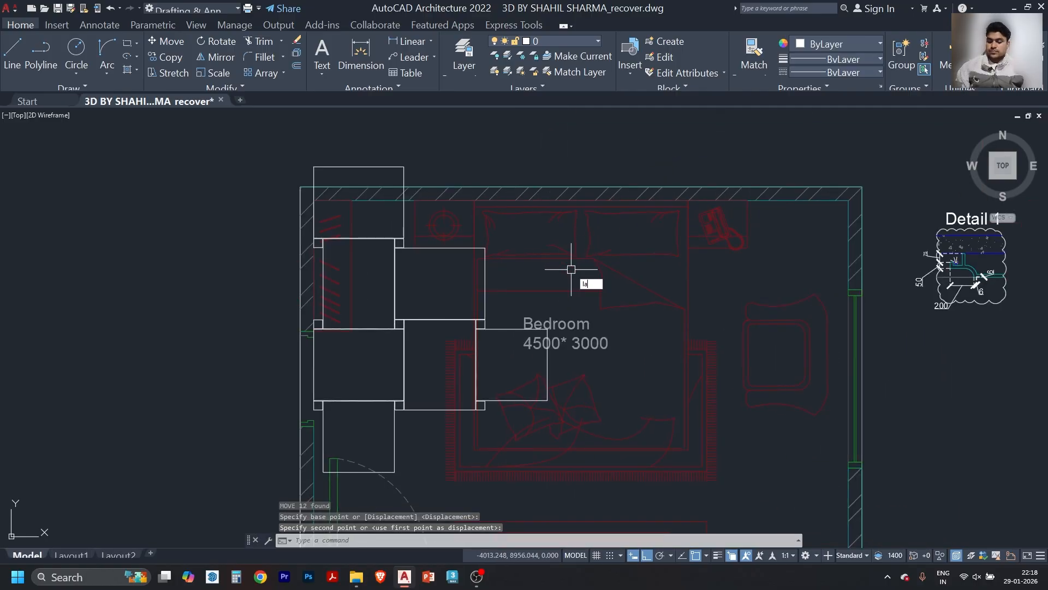
click(465, 54)
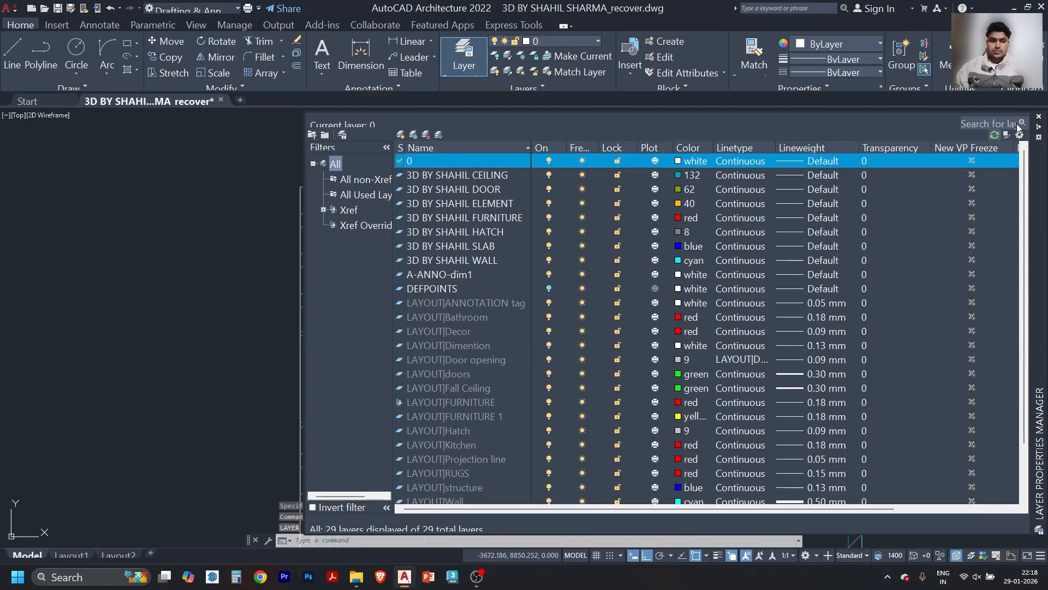
click(1038, 117)
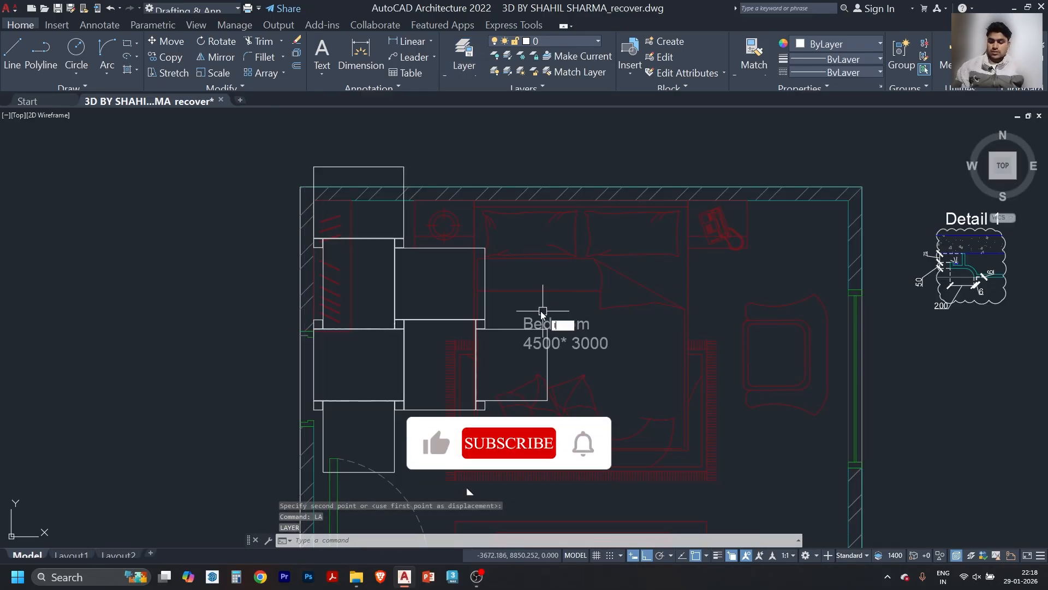
text(lao)
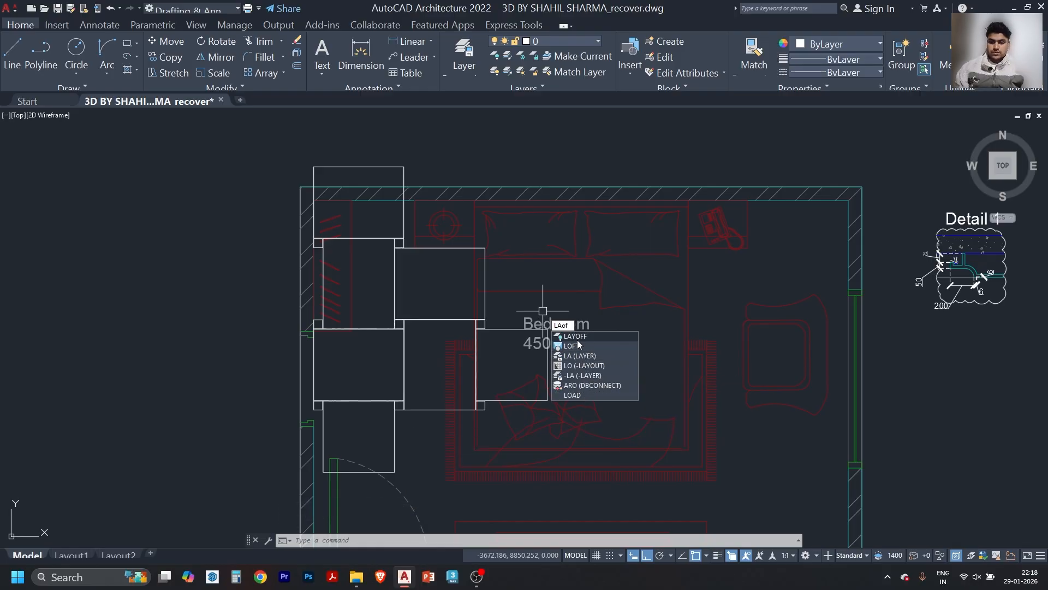
click(577, 339)
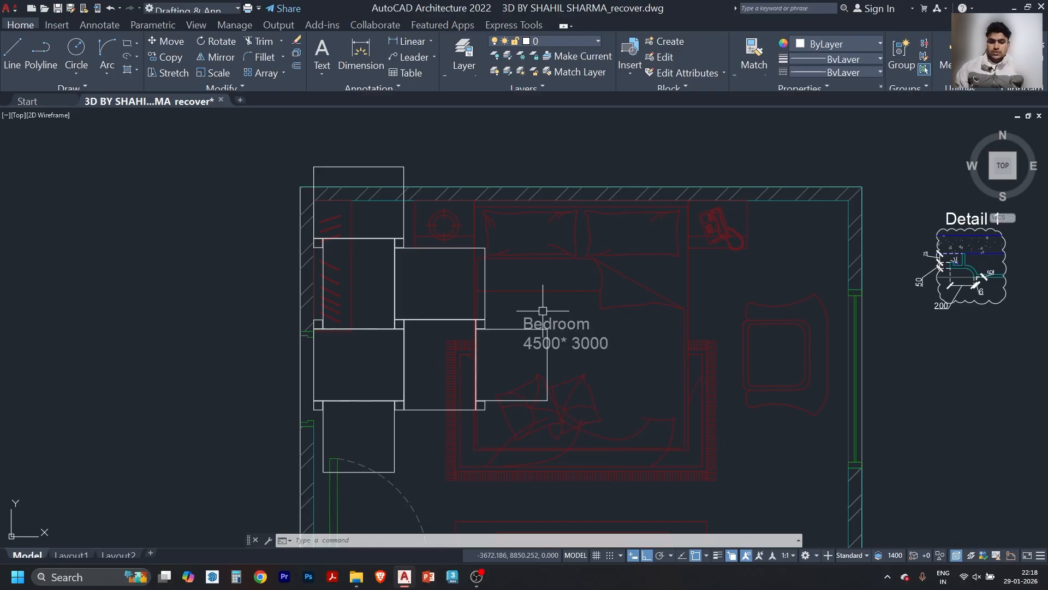
click(601, 298)
click(589, 338)
scroll(546, 284, down, 6)
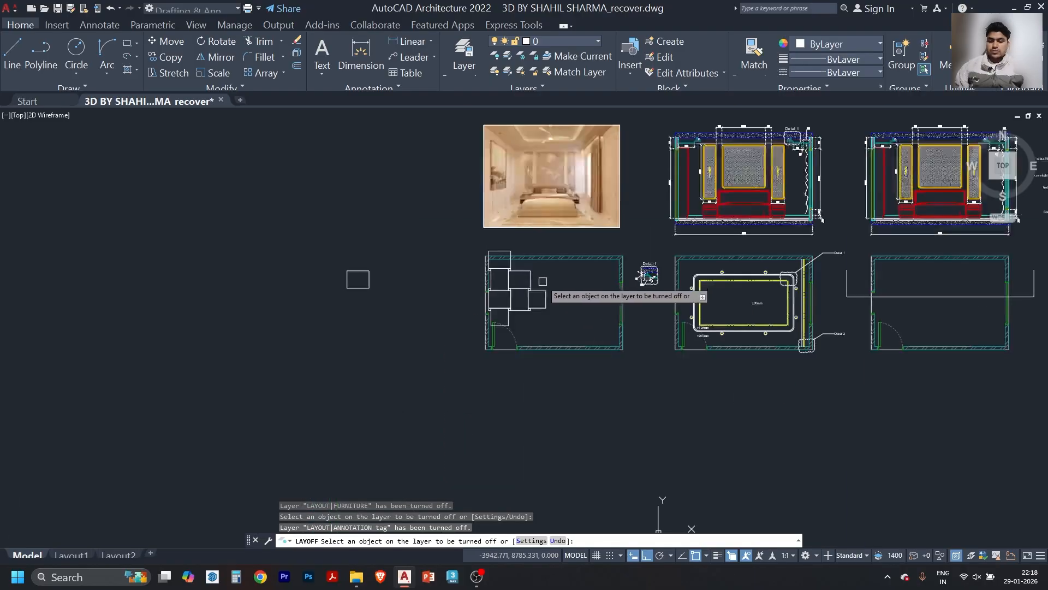
key(Escape)
scroll(564, 283, up, 4)
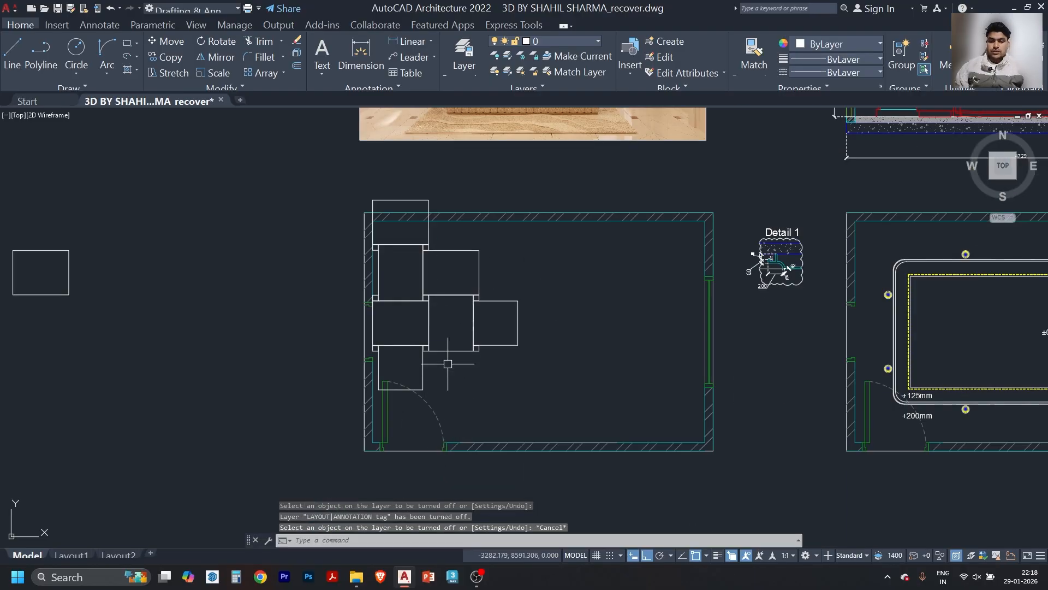
- Move the whole tile pattern 4 mm to the right, away from the left wall's inner face
scroll(395, 246, up, 5)
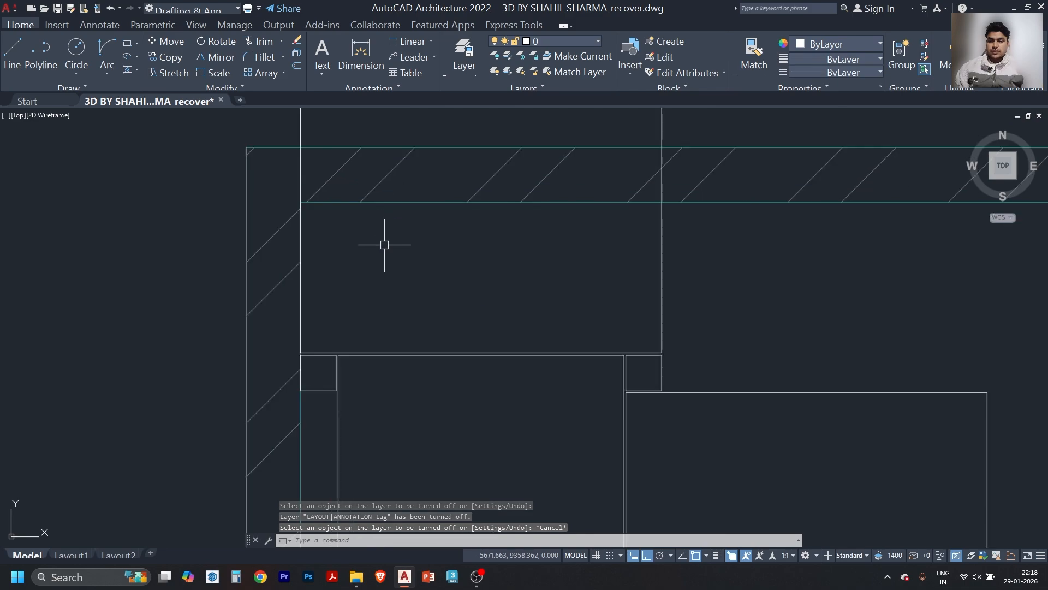
scroll(386, 241, down, 4)
click(589, 258)
click(365, 444)
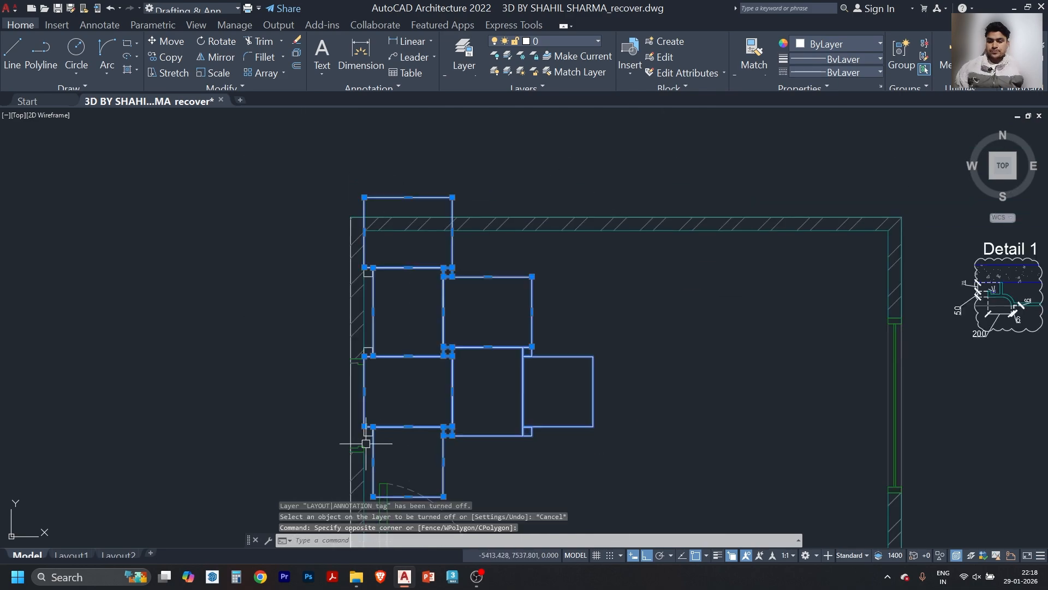
click(393, 268)
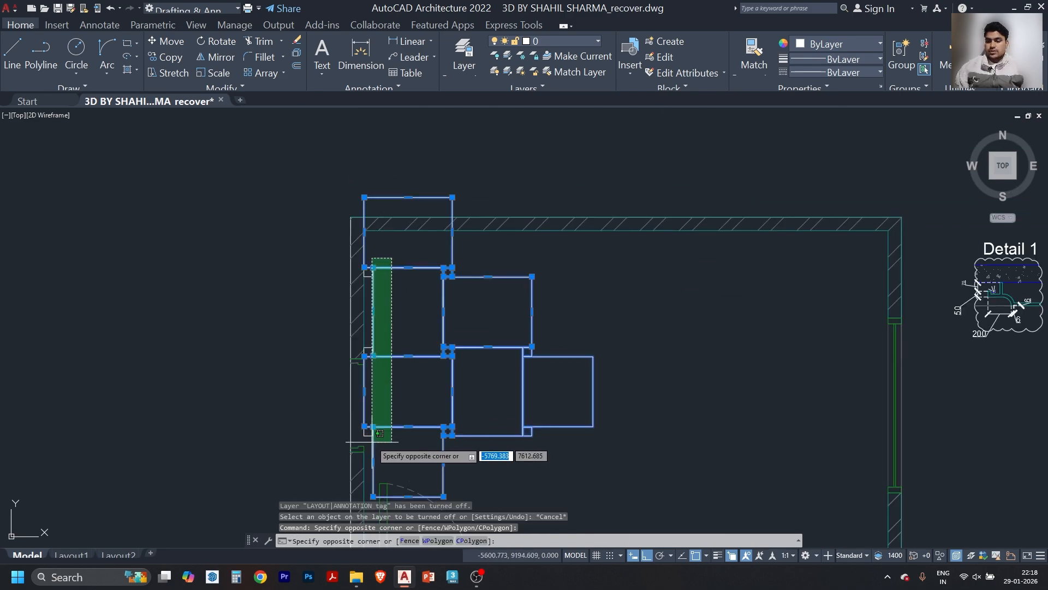
click(362, 434)
text(m)
key(Return)
click(670, 332)
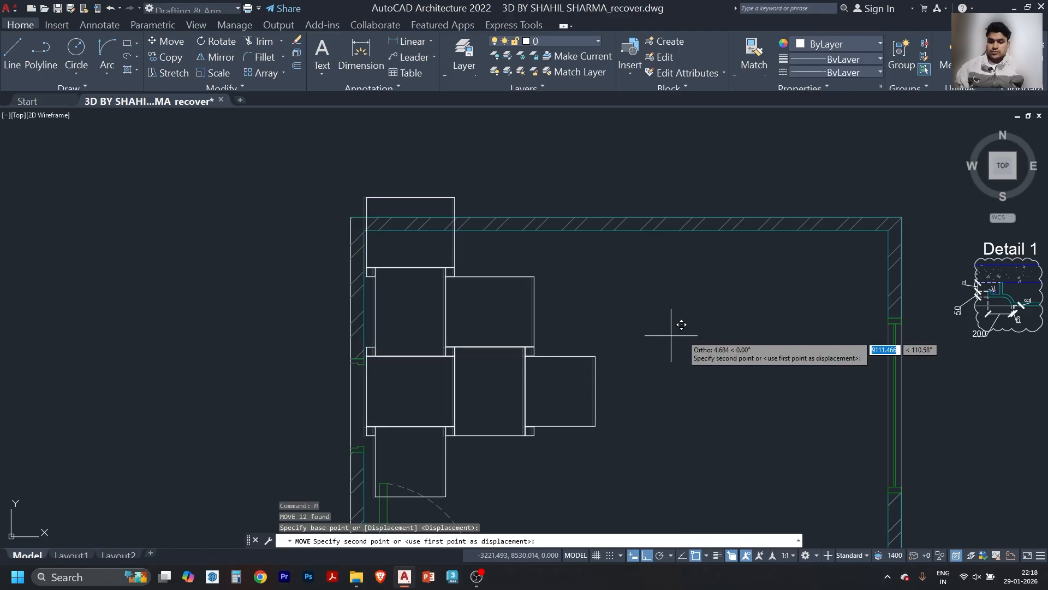
text(4)
key(Return)
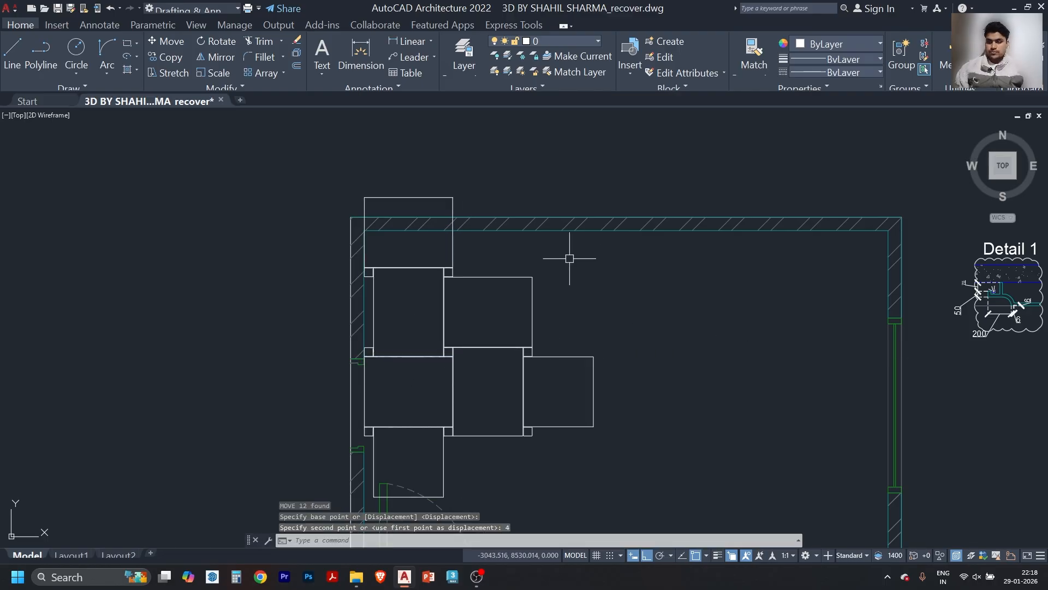
- Move the whole tile pattern straight down so the topmost tile's upper edge meets the upper wall's inner face
scroll(411, 244, up, 4)
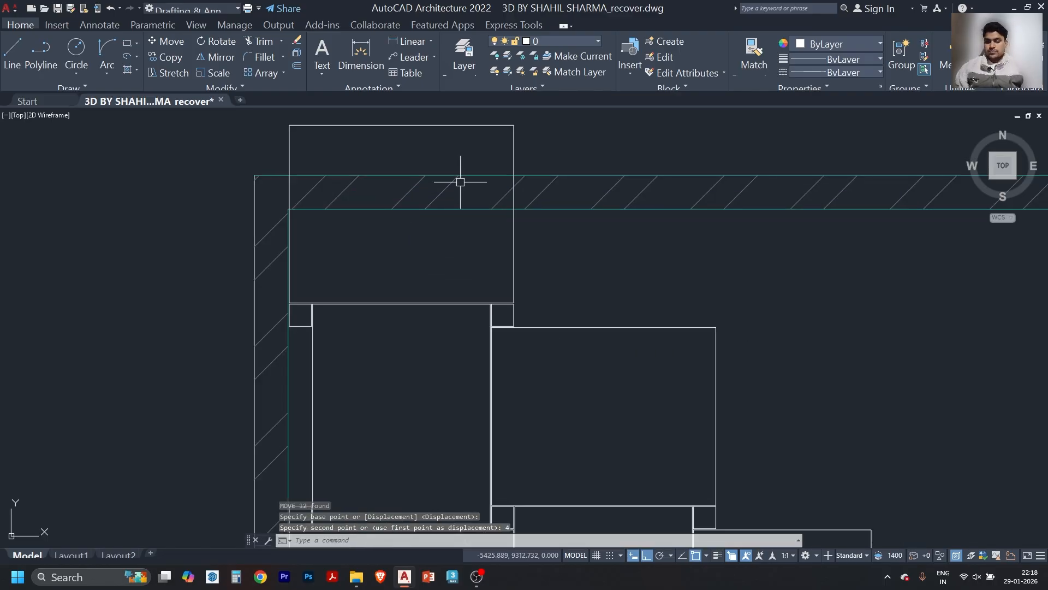
scroll(460, 182, down, 5)
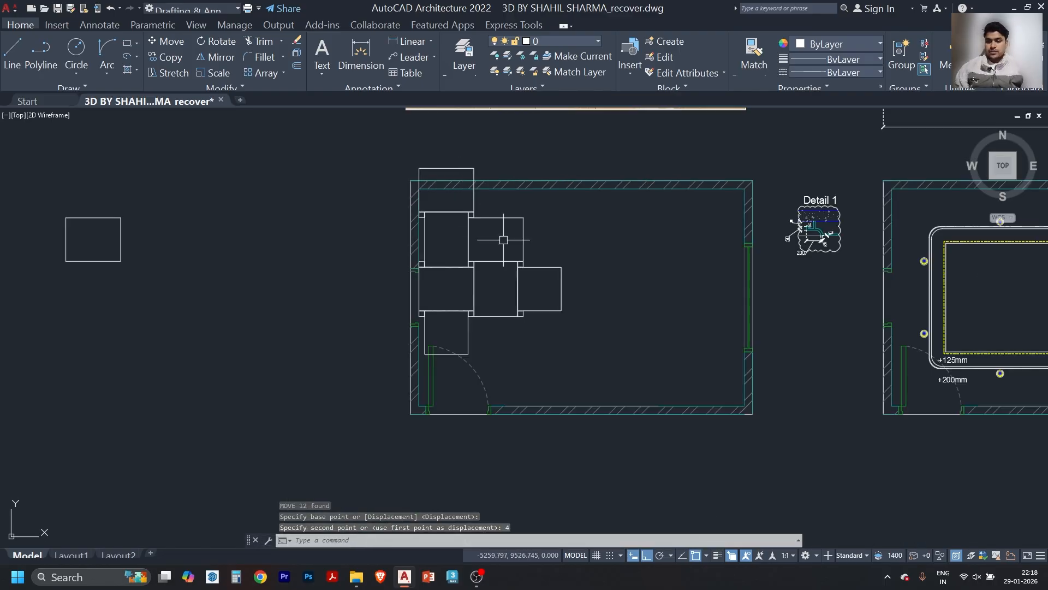
click(557, 201)
click(455, 314)
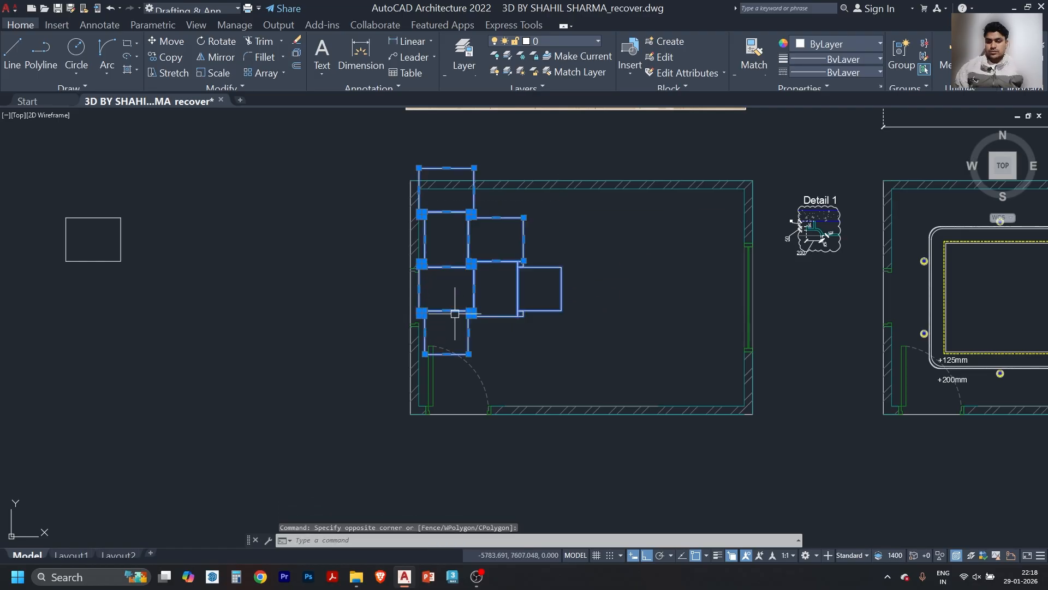
scroll(433, 211, up, 2)
scroll(427, 181, up, 5)
text(m)
key(Return)
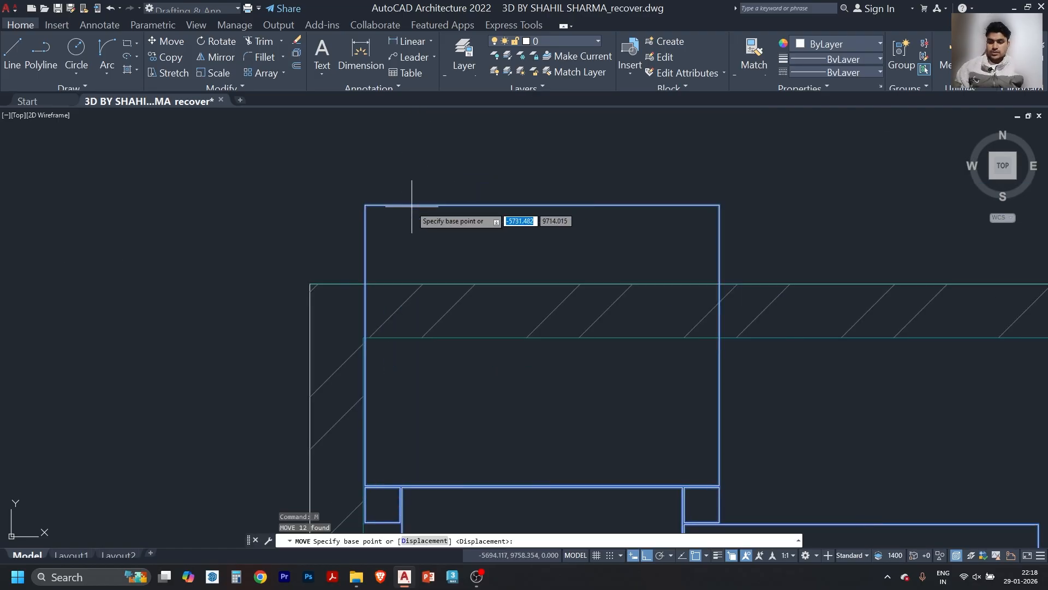
click(366, 205)
scroll(389, 329, up, 3)
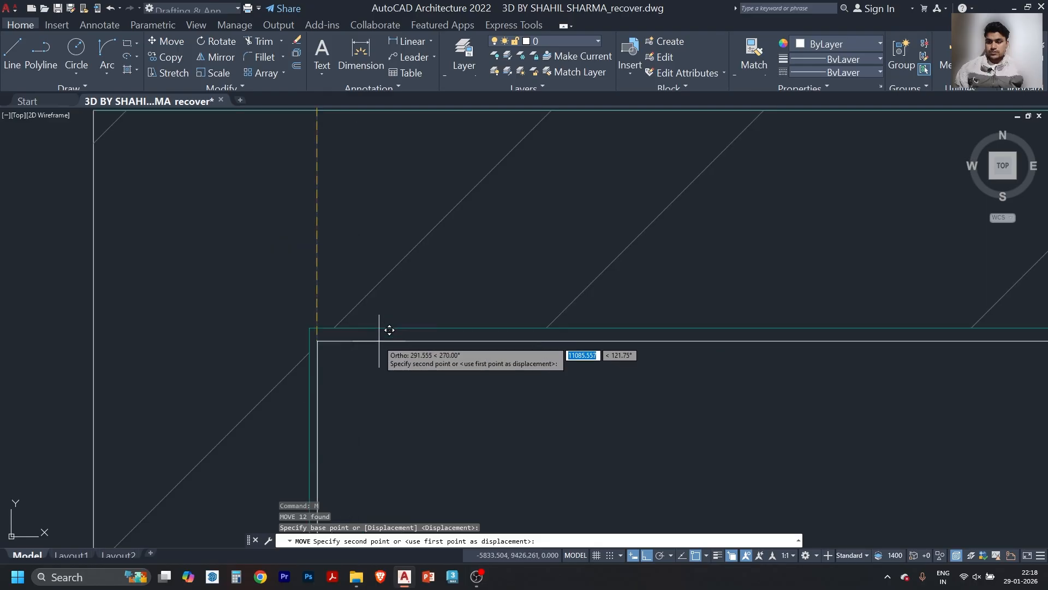
click(355, 329)
scroll(374, 258, down, 3)
scroll(382, 268, down, 5)
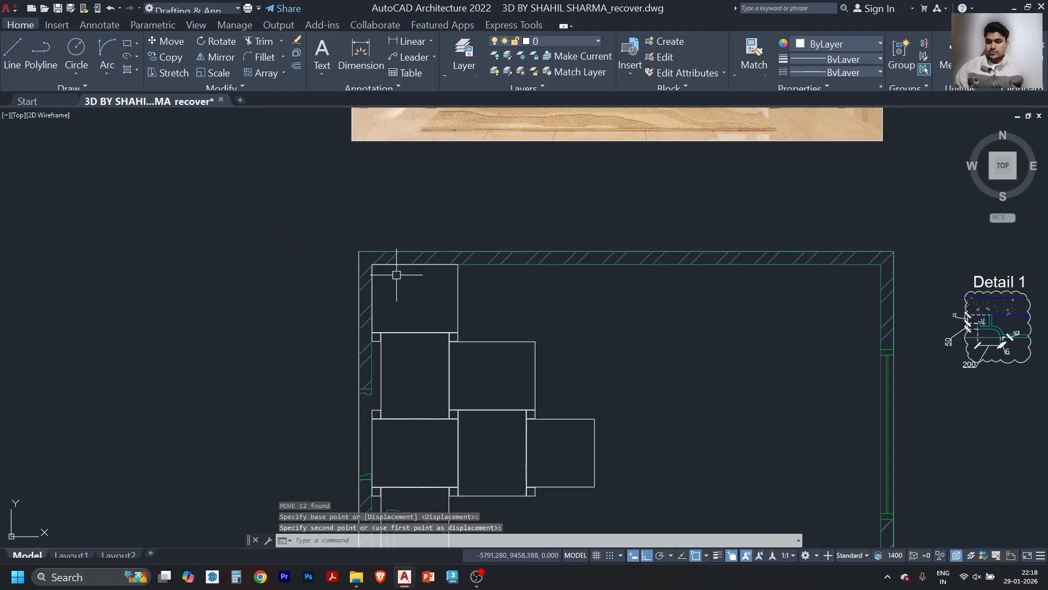
- Move the whole tile pattern 4 mm down to leave a joint below the upper wall's inner face
click(476, 252)
scroll(398, 322, up, 3)
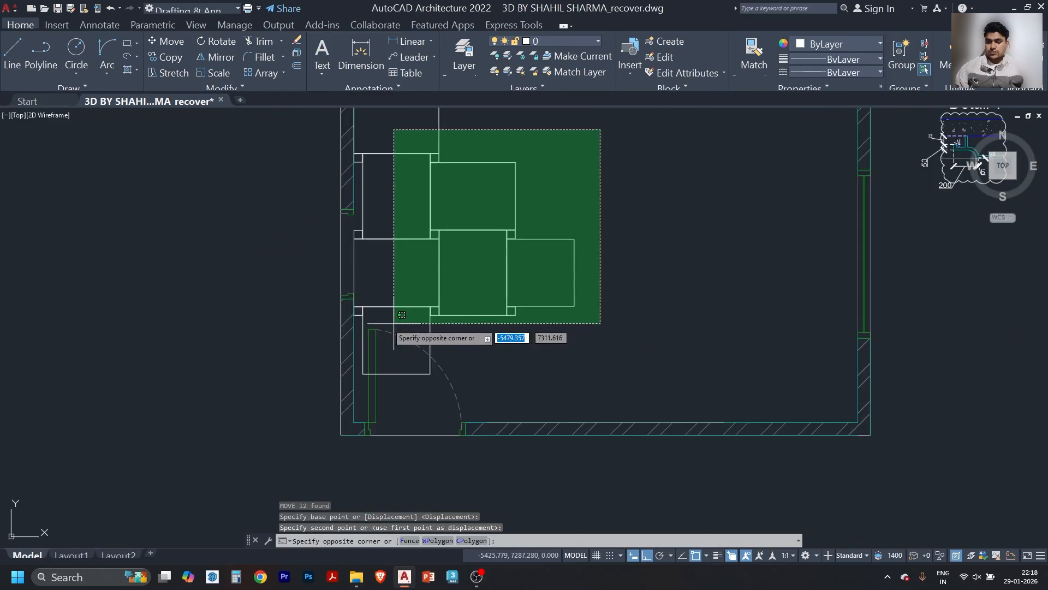
click(355, 326)
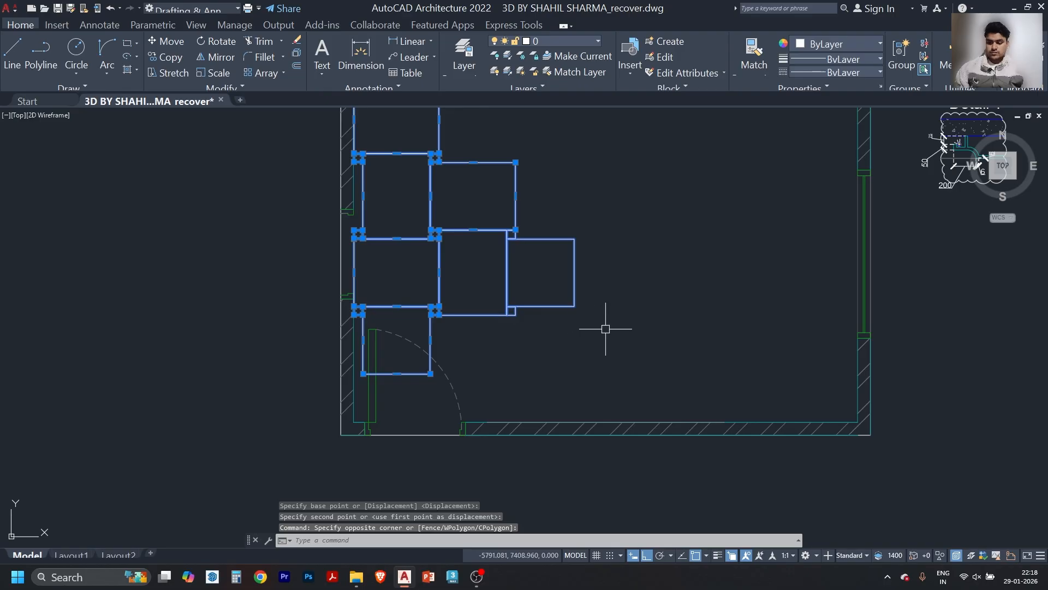
text(m)
key(Return)
click(635, 277)
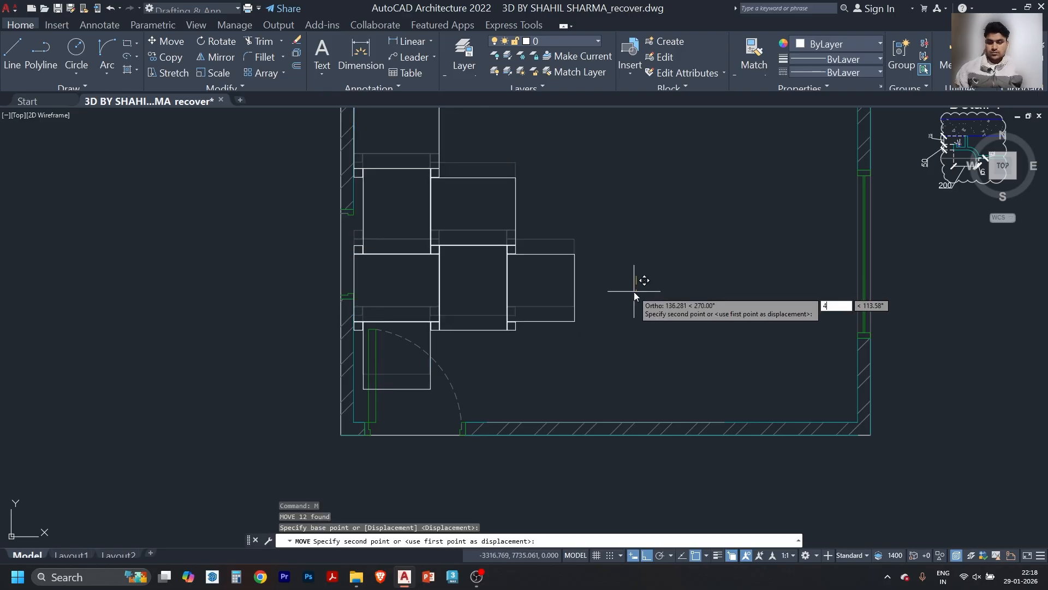
text(4)
key(Return)
scroll(632, 293, down, 4)
scroll(487, 235, up, 3)
scroll(487, 236, up, 4)
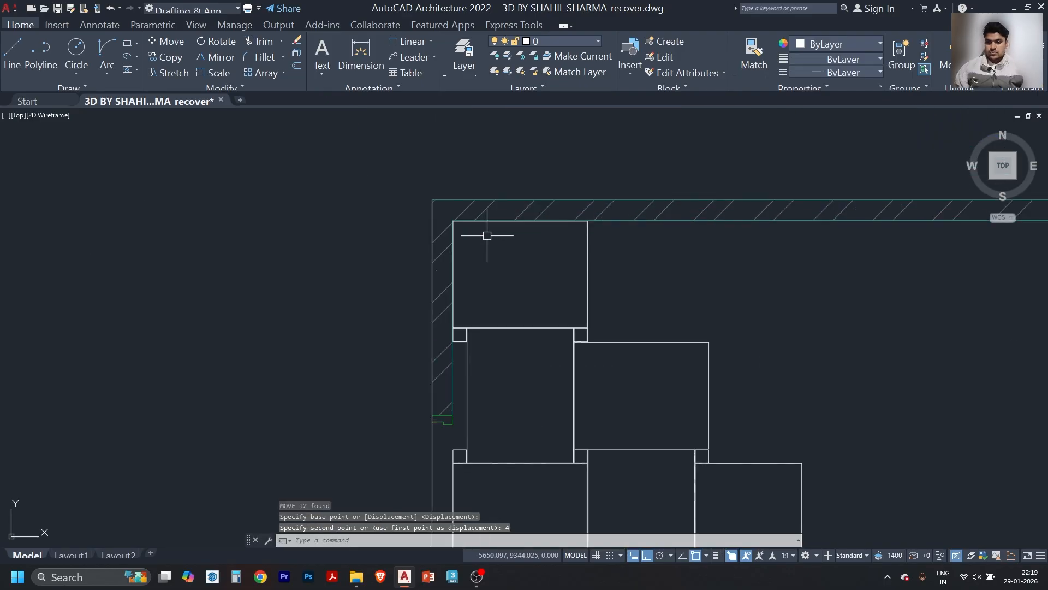
scroll(487, 236, up, 4)
scroll(498, 228, down, 8)
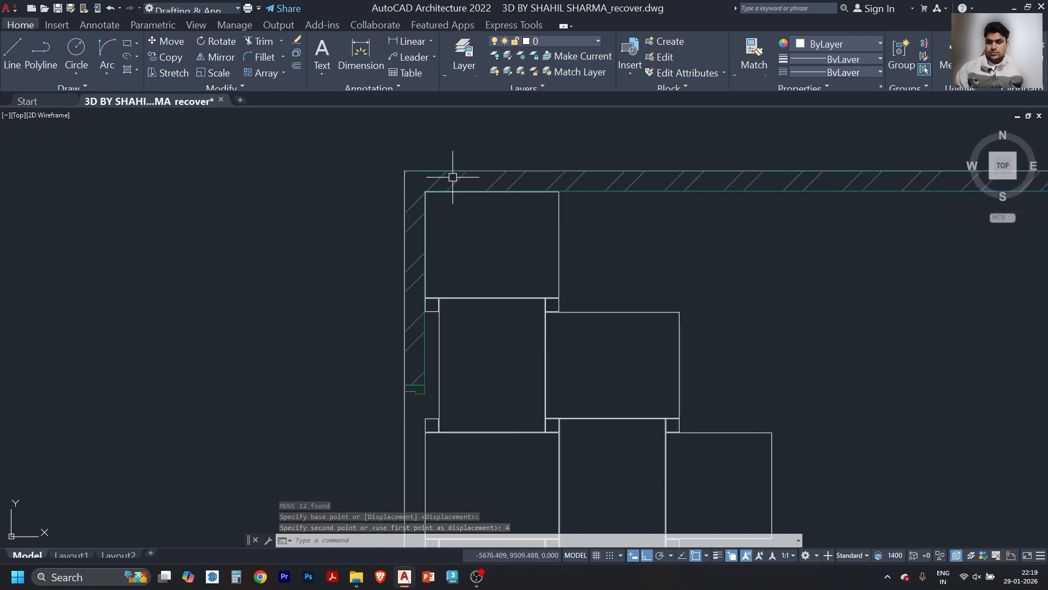
- Mirror the rotated tile, rightmost tile and their accent squares upward about the upper-right wide tile's horizontal centre line, keeping the source
scroll(488, 238, up, 2)
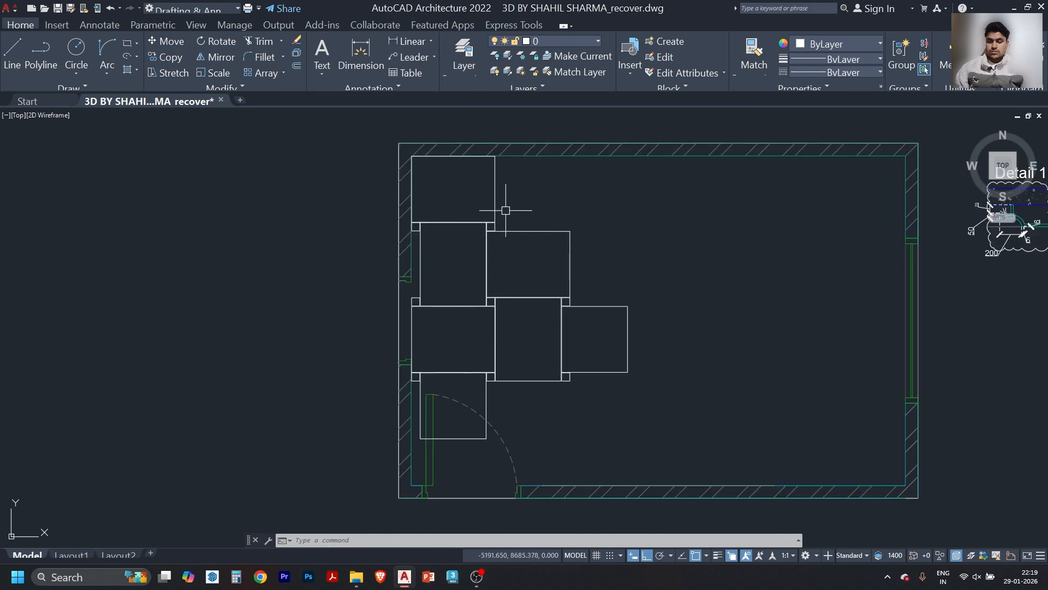
scroll(518, 220, up, 2)
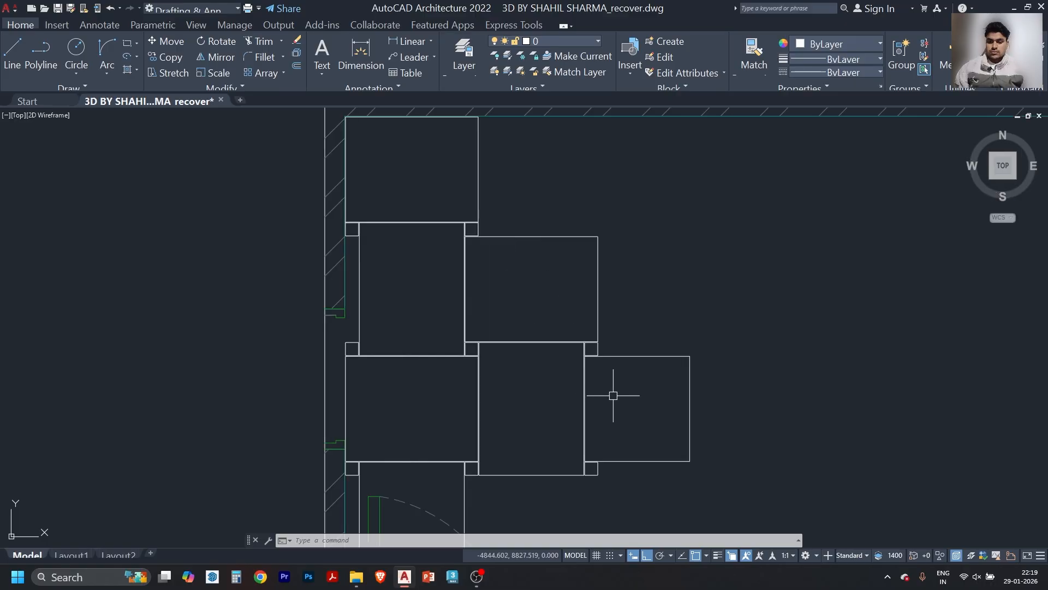
click(721, 350)
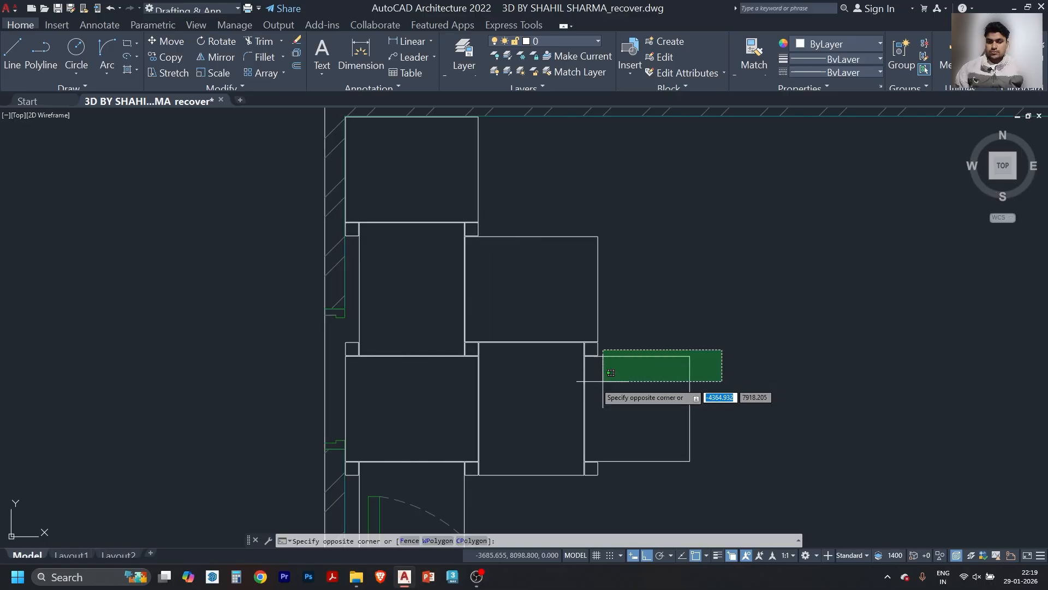
click(547, 398)
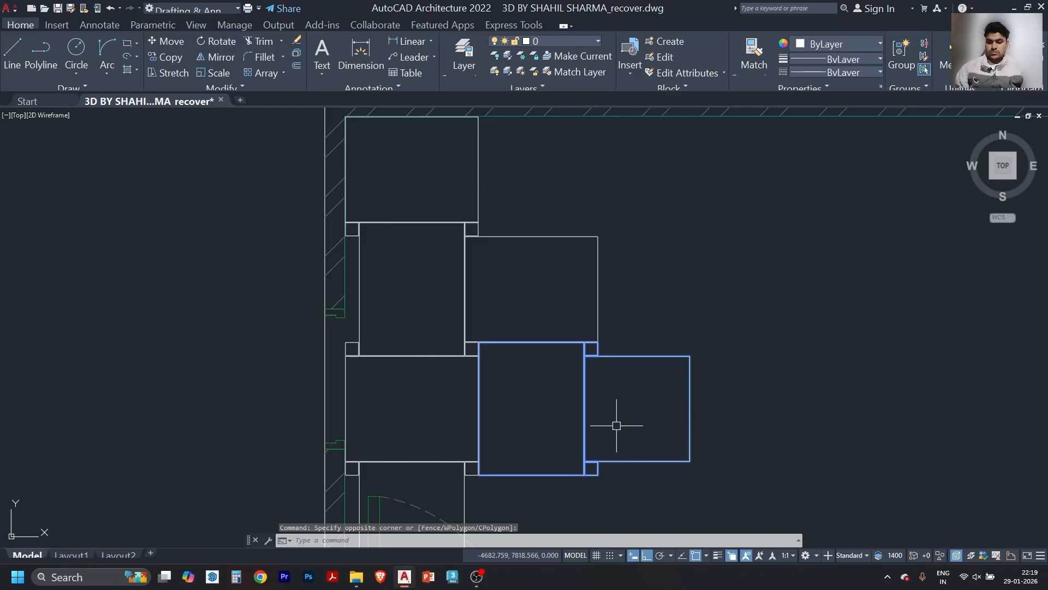
text(mi)
key(Return)
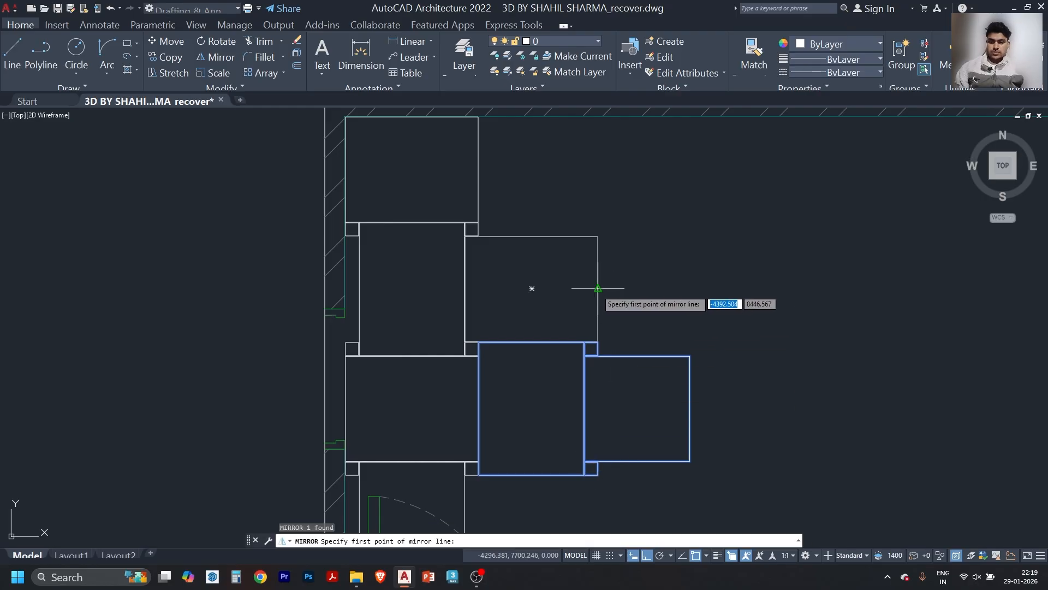
click(598, 288)
click(705, 309)
click(751, 323)
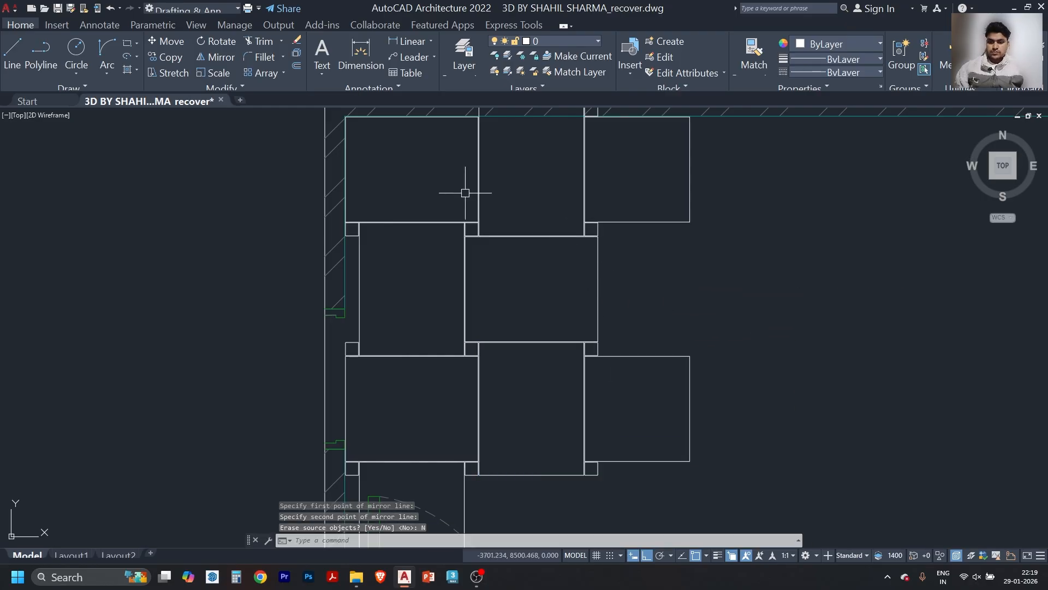
scroll(549, 146, up, 5)
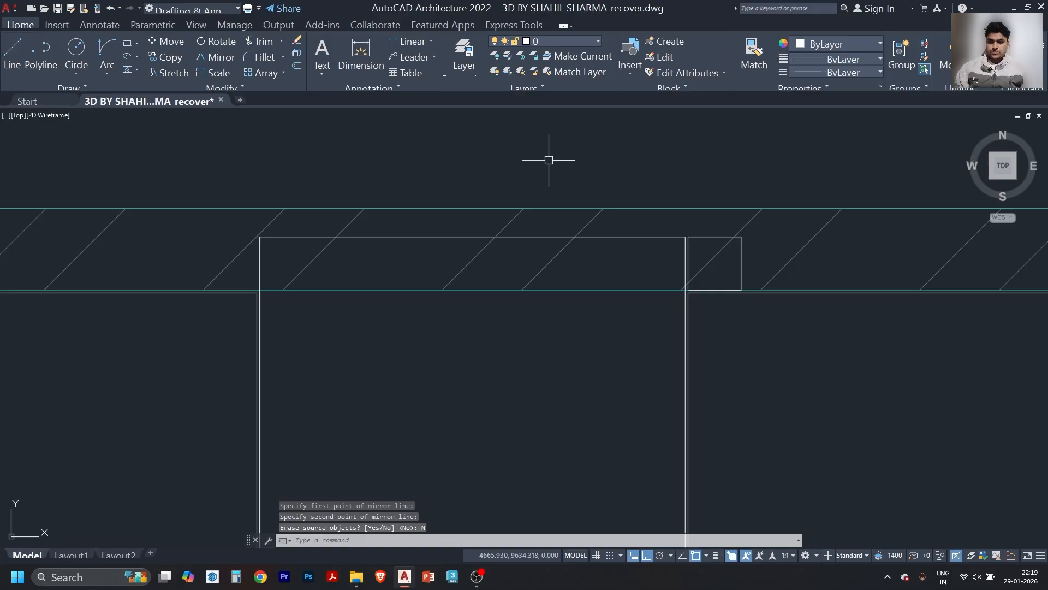
scroll(405, 190, down, 4)
middle_drag(540, 318, 510, 254)
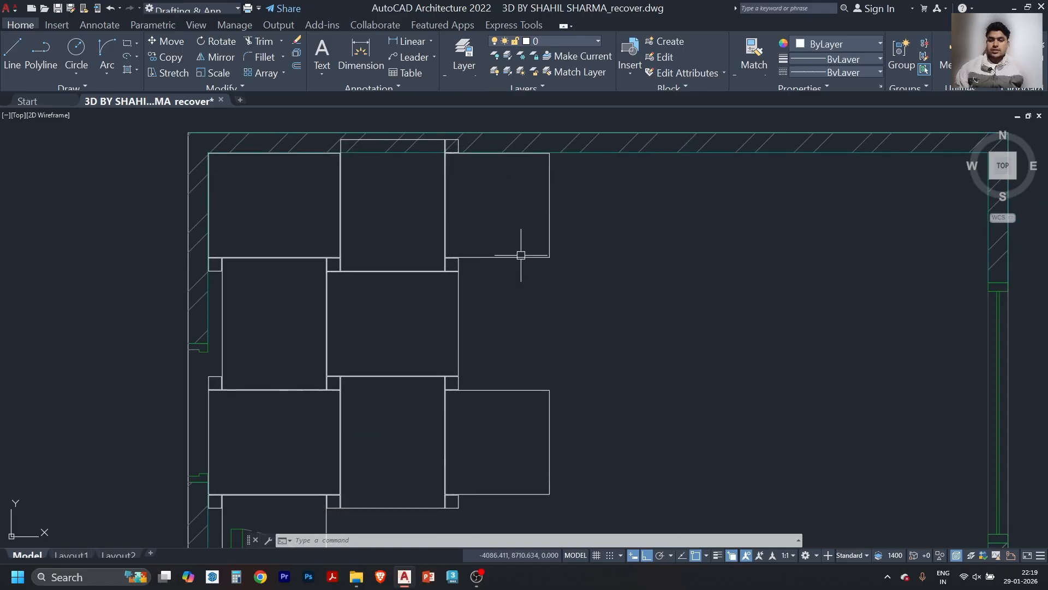
scroll(440, 211, down, 2)
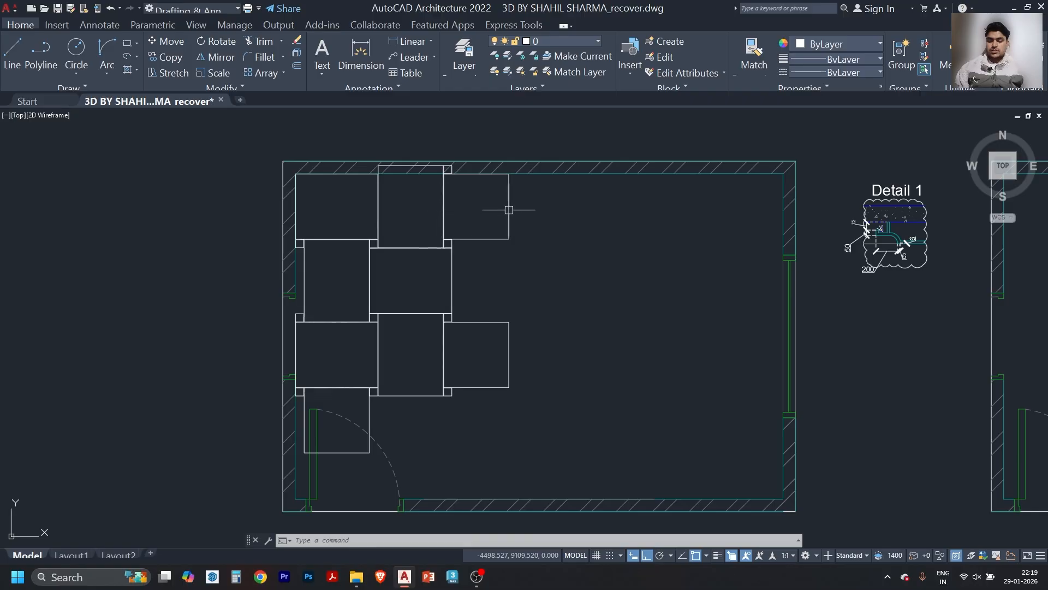
click(419, 224)
key(Escape)
middle_drag(386, 418, 472, 281)
scroll(436, 232, up, 2)
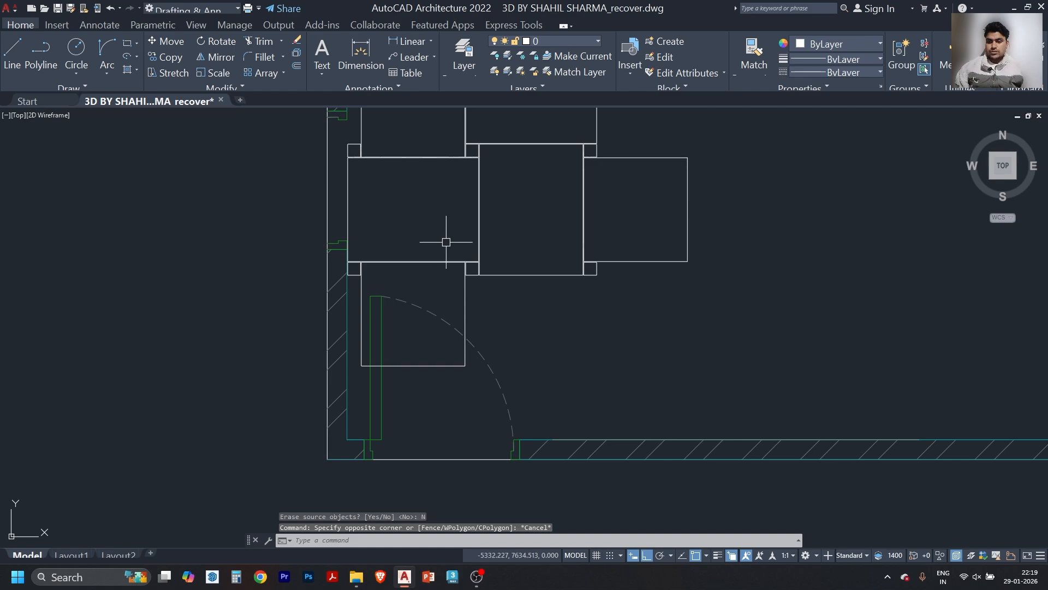
scroll(412, 273, up, 2)
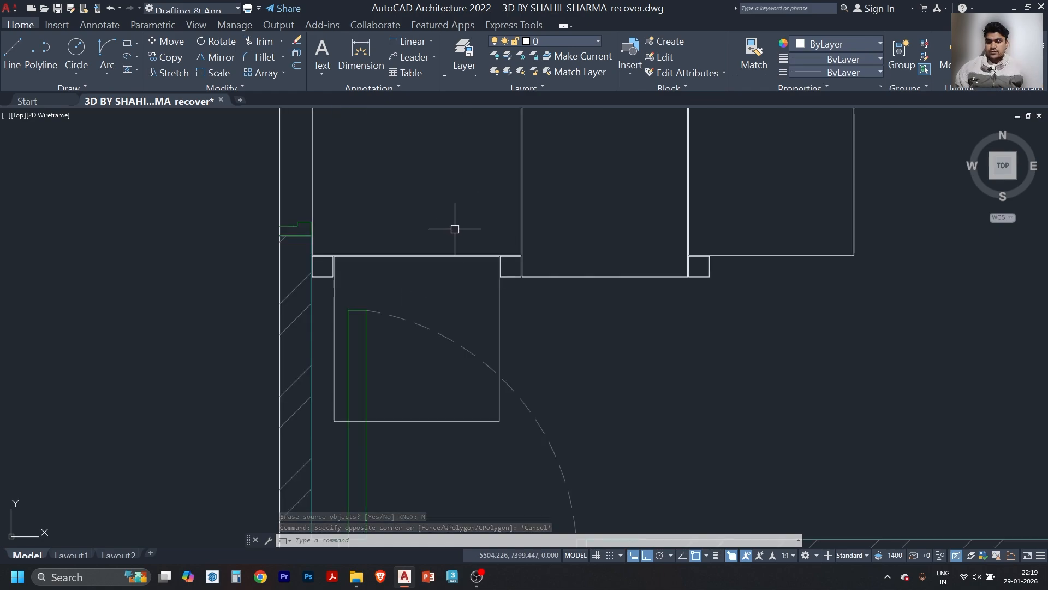
scroll(338, 261, up, 7)
click(265, 225)
scroll(265, 225, down, 8)
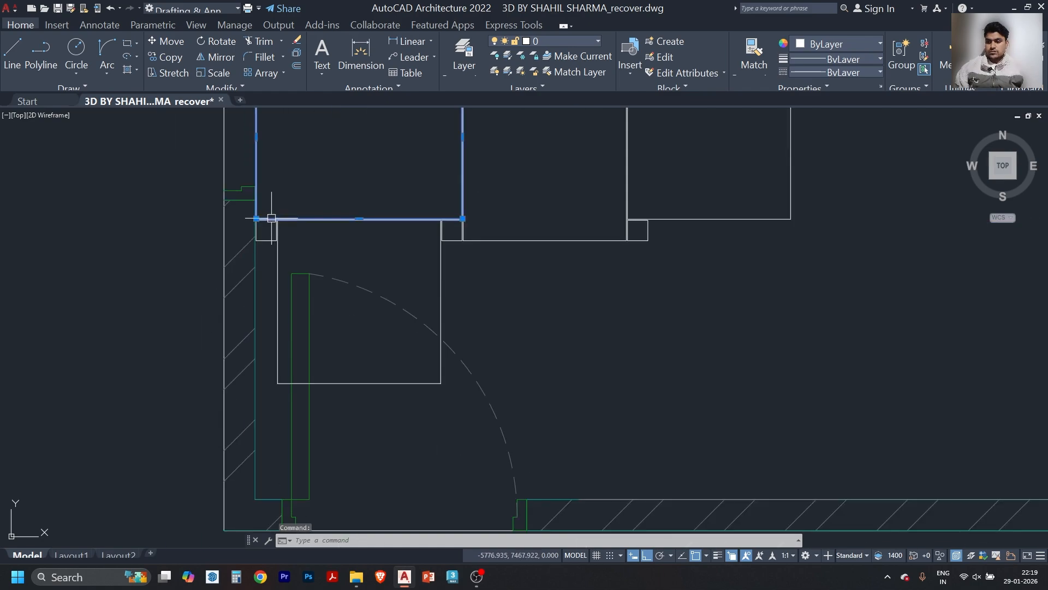
text(mi)
key(Return)
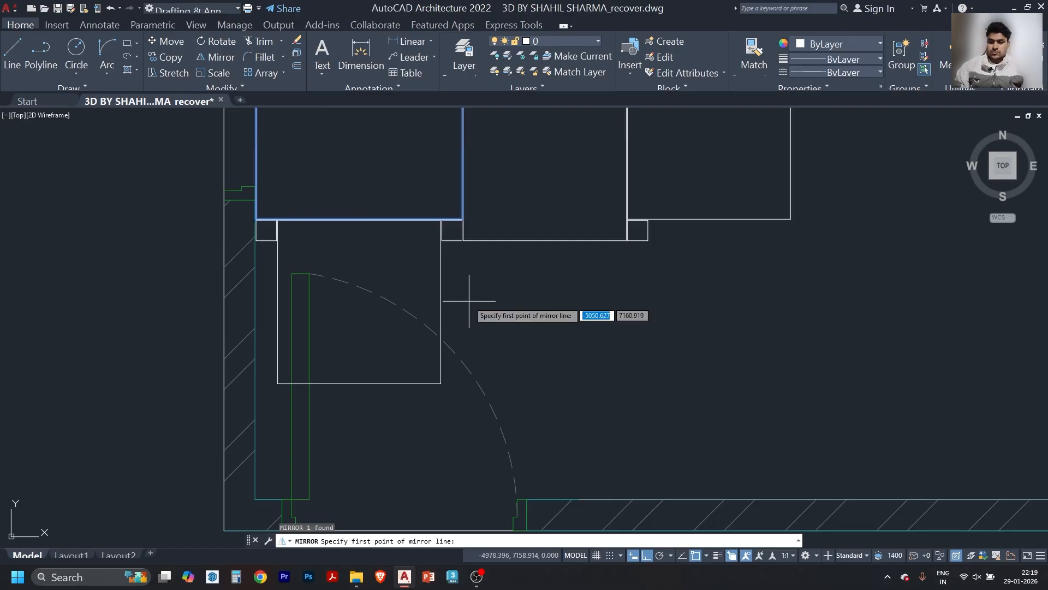
click(360, 301)
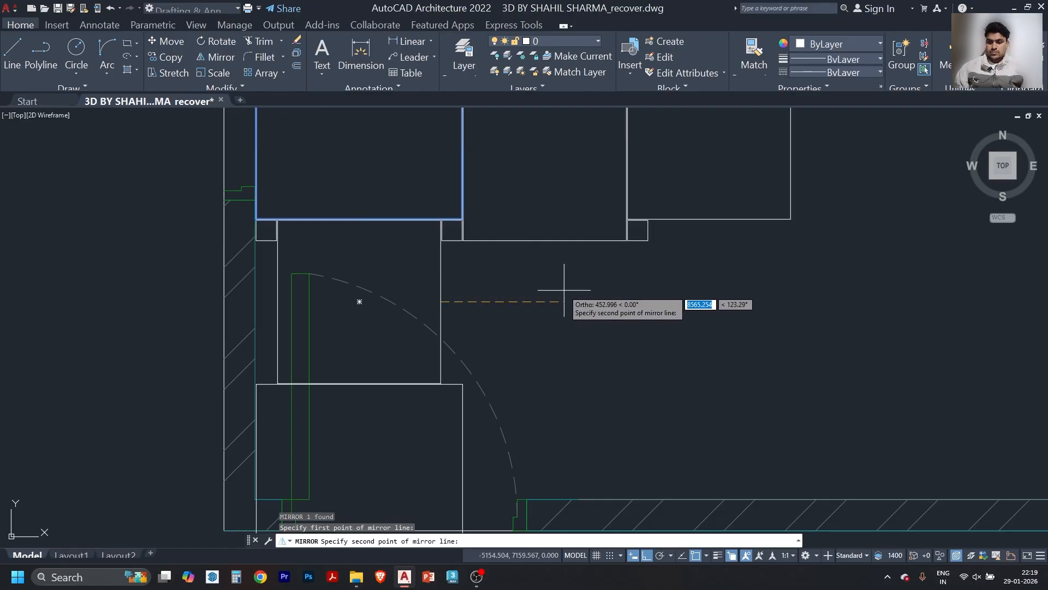
key(Escape)
- Mirror the lower-left wide tile and the two accent squares below it downward about the door-side tile's horizontal centre line, keeping the source
click(456, 240)
scroll(254, 224, up, 6)
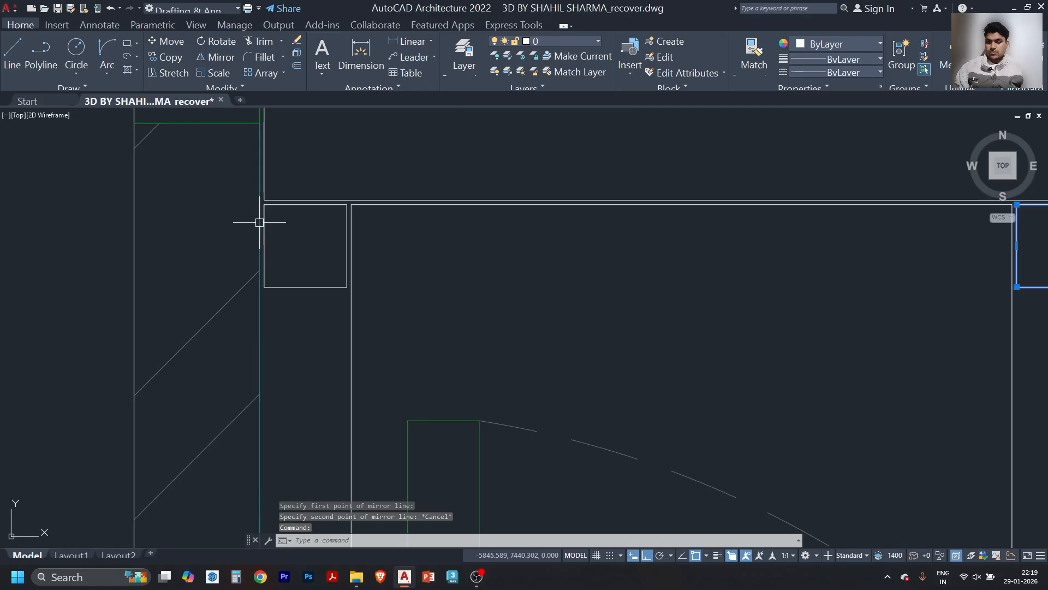
click(314, 183)
click(301, 267)
scroll(354, 233, down, 6)
text(m)
key(Return)
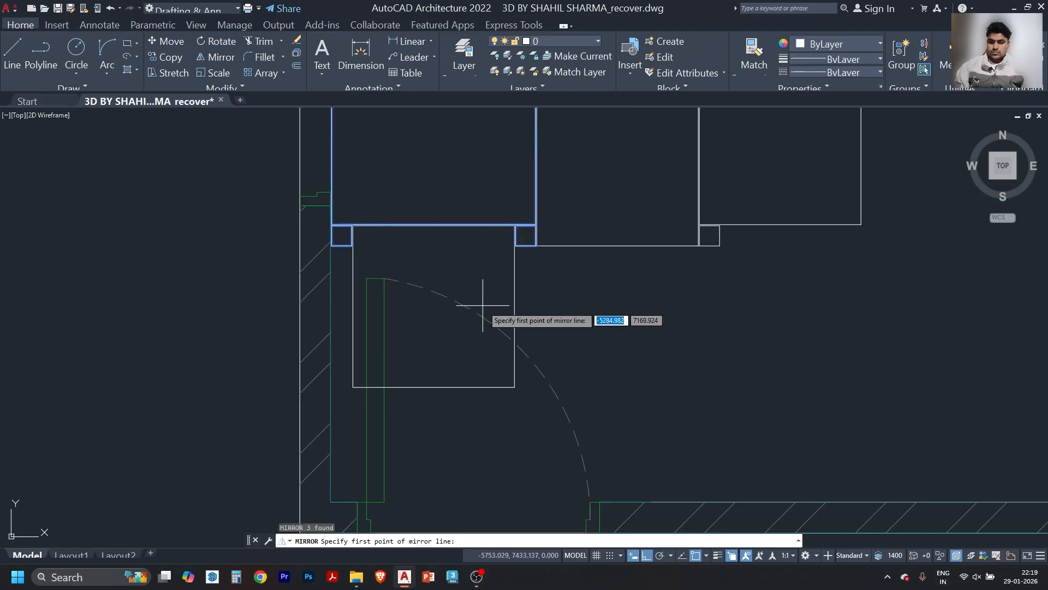
click(433, 305)
click(594, 317)
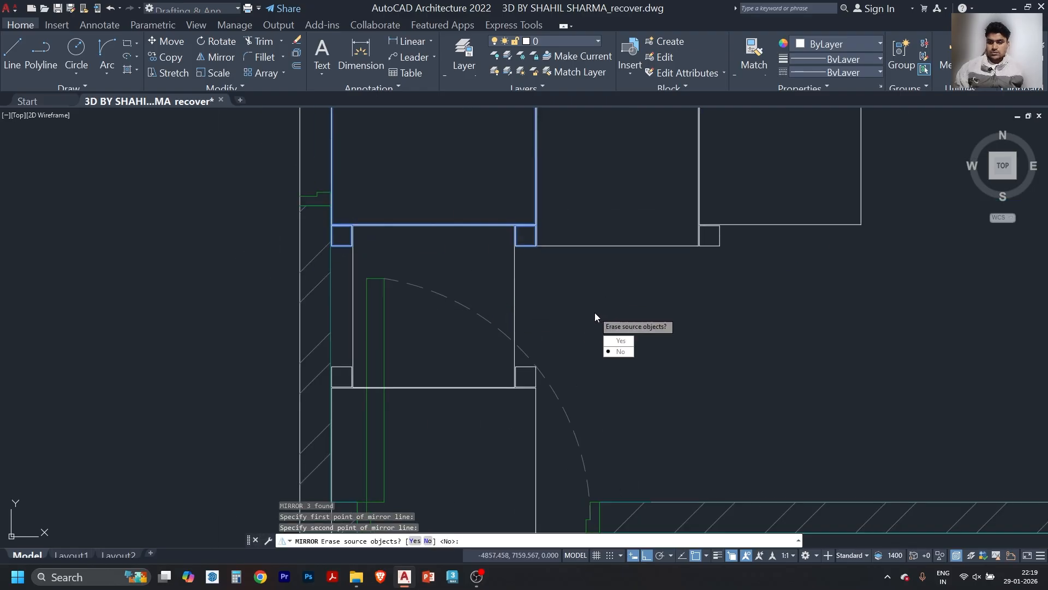
click(628, 352)
scroll(504, 346, down, 2)
scroll(467, 387, up, 2)
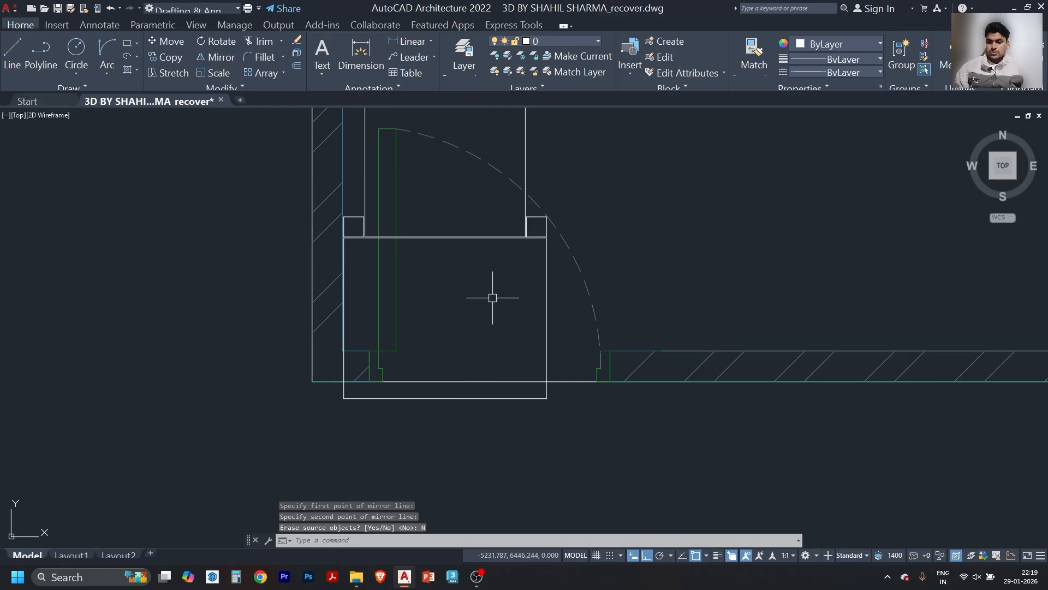
- Explode the grouped tall tile, right-hand tile and accent squares in the lower row into separate objects
middle_drag(498, 358, 478, 422)
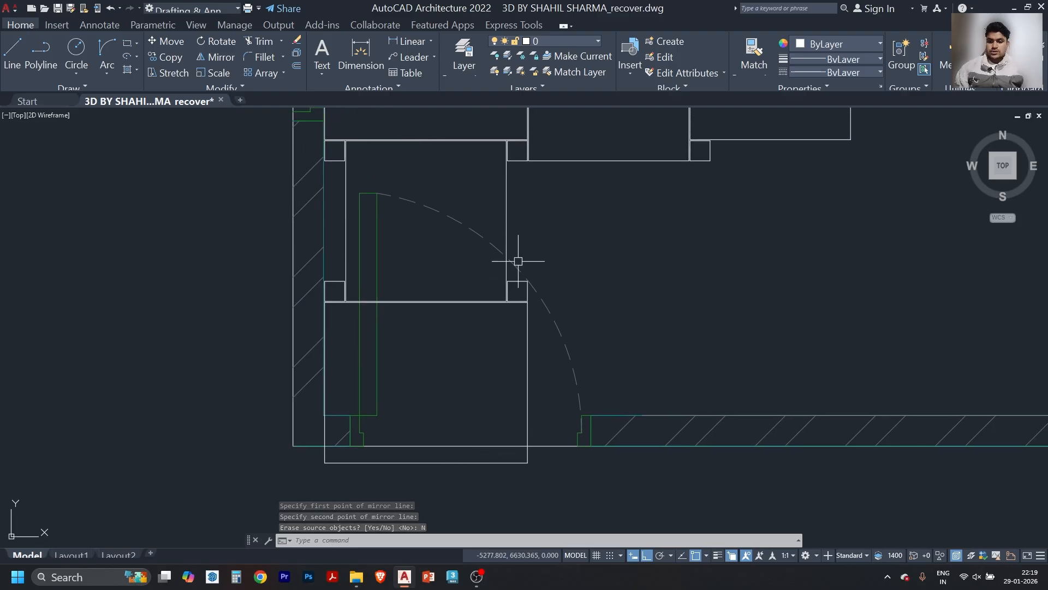
middle_drag(557, 197, 541, 242)
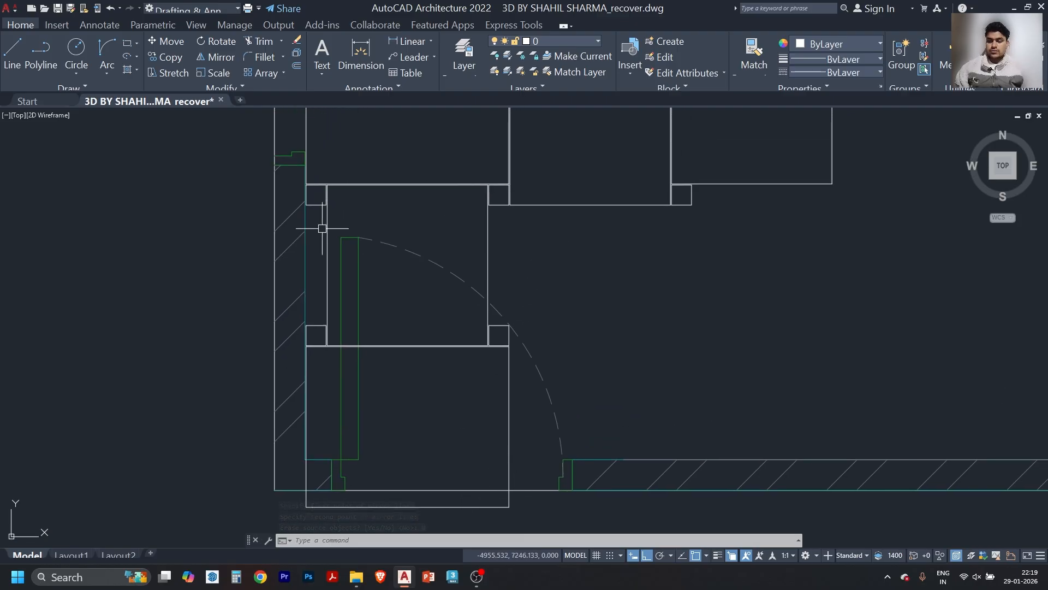
scroll(322, 229, down, 4)
middle_drag(359, 223, 362, 275)
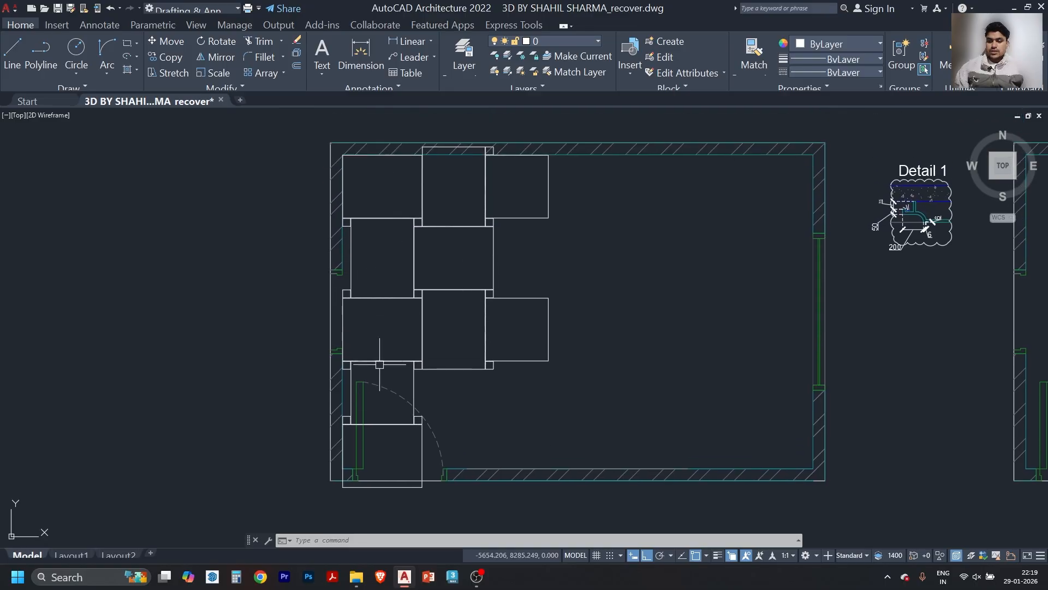
click(461, 370)
scroll(453, 357, up, 4)
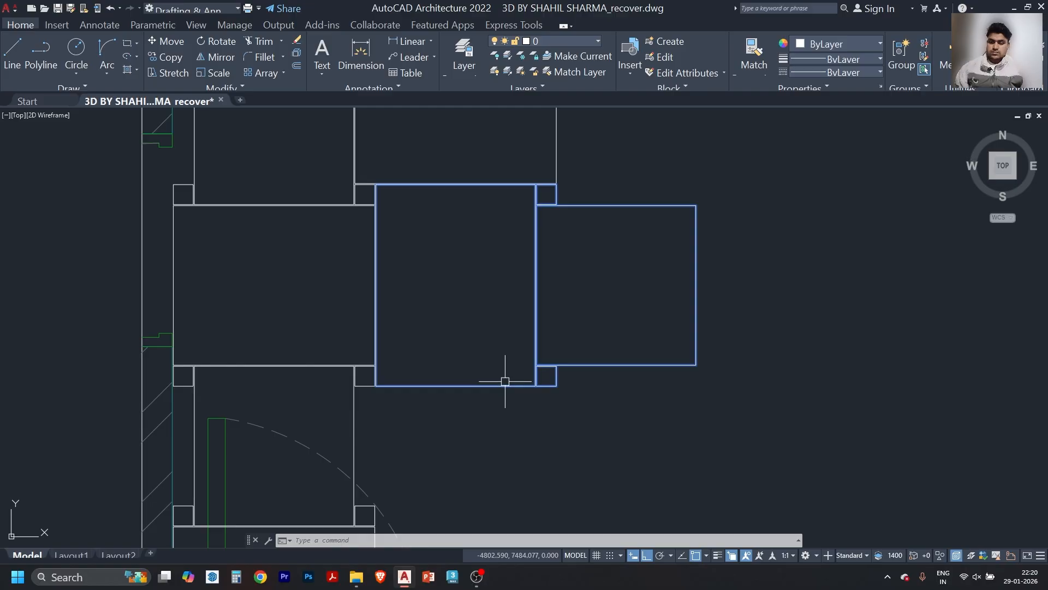
text(x)
key(Return)
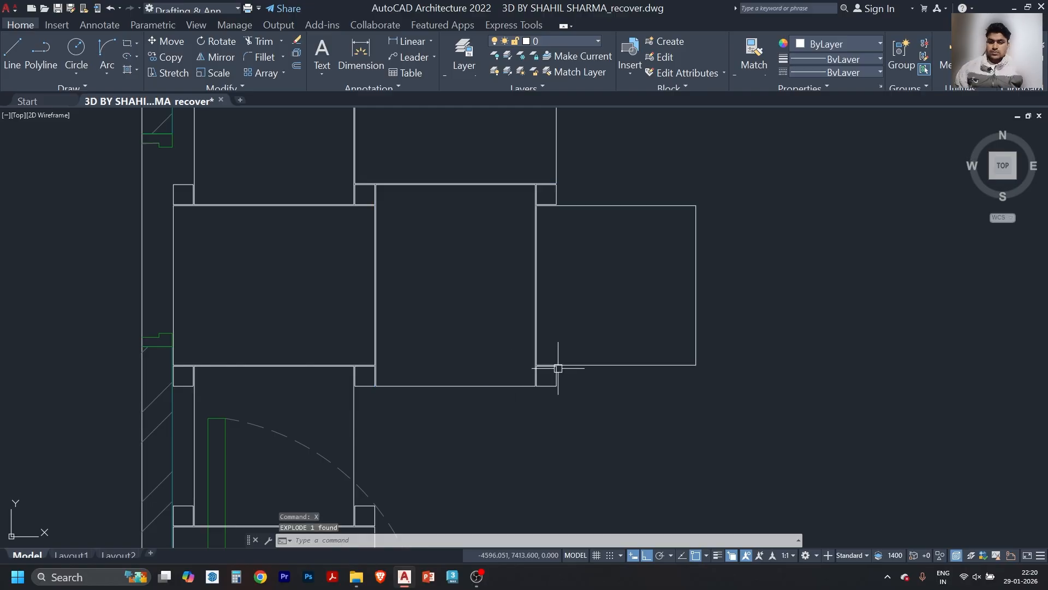
- Try to mirror the lower row's tall tile, right-hand tile and lower accent squares about the door-side tile, and undo the mirror
click(721, 352)
click(513, 397)
scroll(367, 392, up, 1)
click(367, 392)
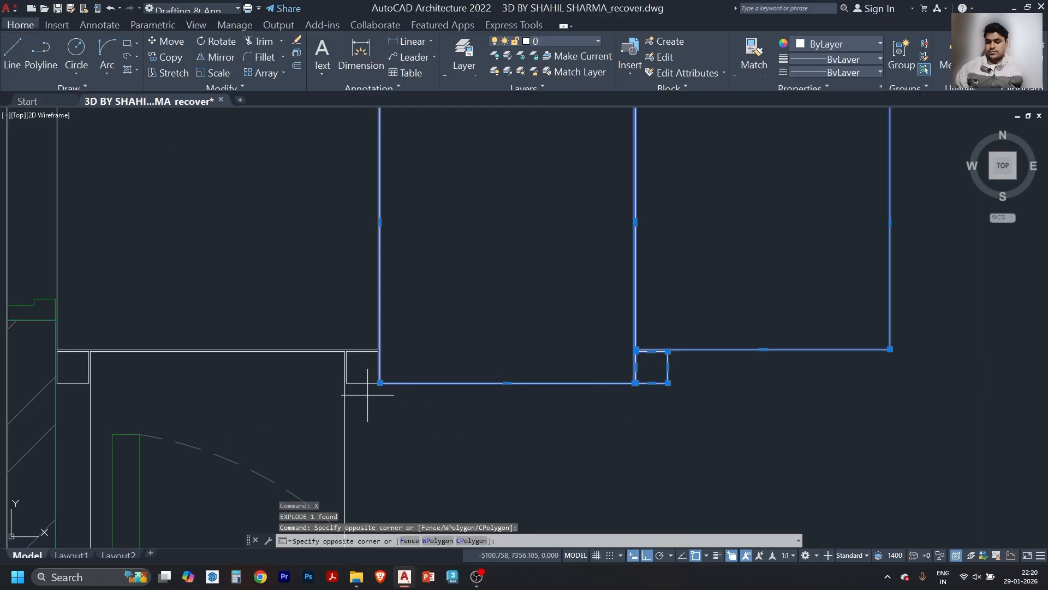
click(367, 372)
scroll(389, 350, down, 3)
text(mi)
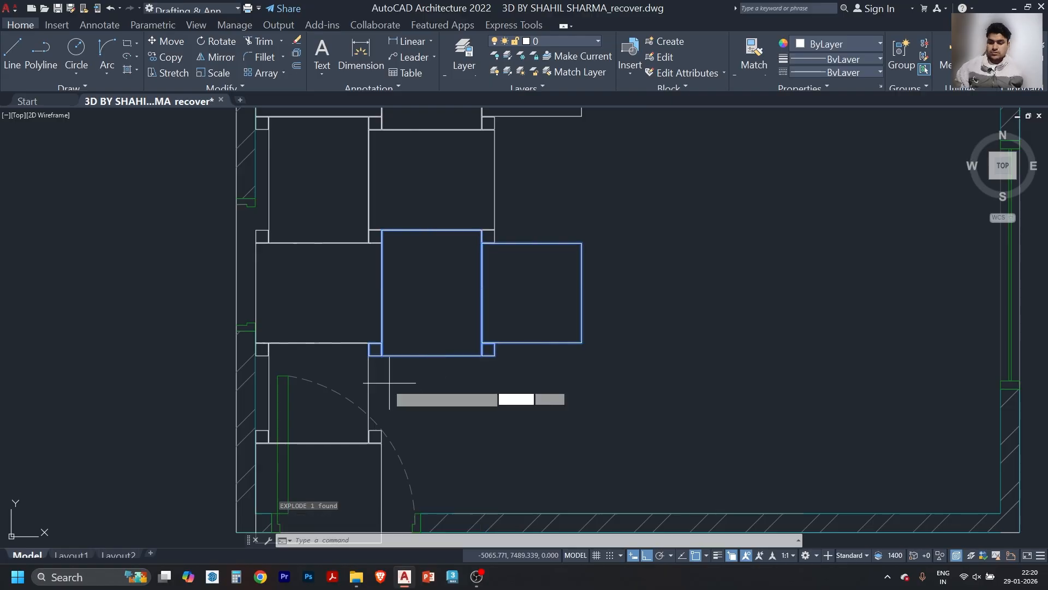
key(Return)
click(369, 392)
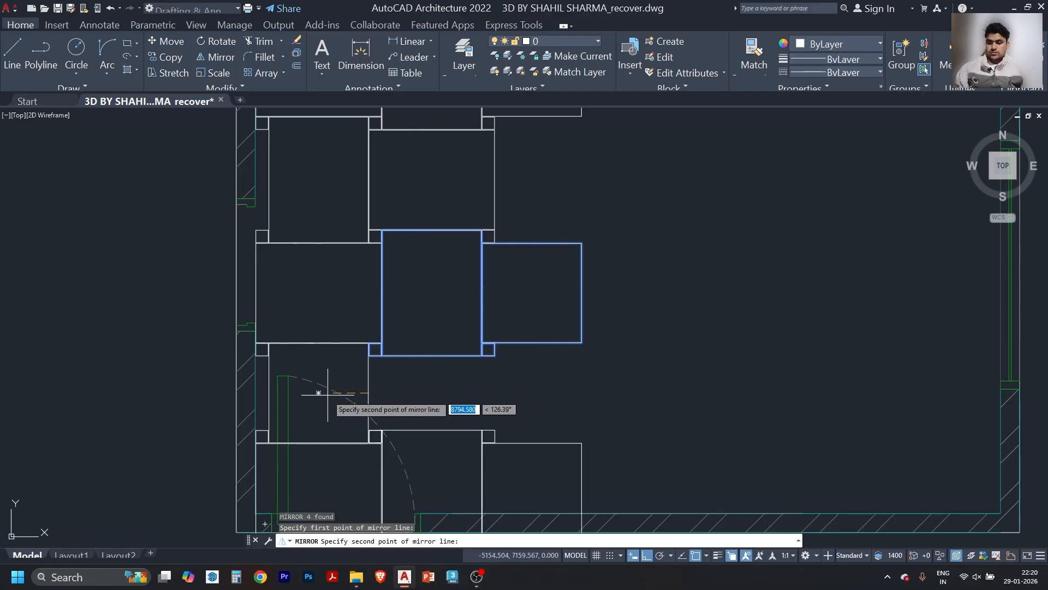
click(382, 400)
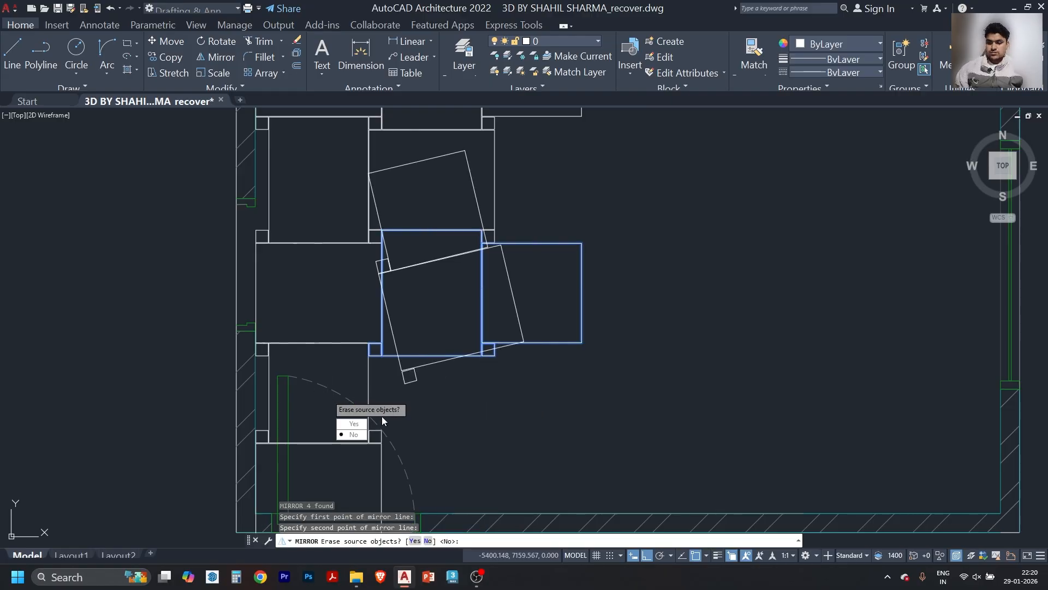
click(355, 435)
key(ctrl+z)
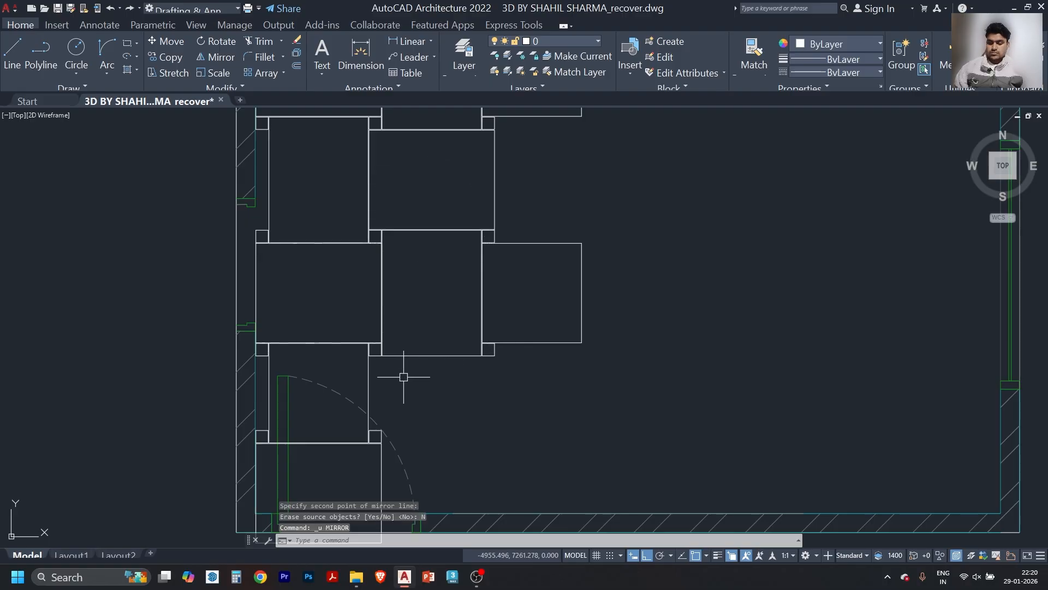
- Mirror the lower row's tall tile, right-hand tile and lower accent squares downward about the door-side tile's horizontal centre line, keeping the source
click(511, 317)
click(399, 377)
scroll(392, 360, up, 3)
click(370, 375)
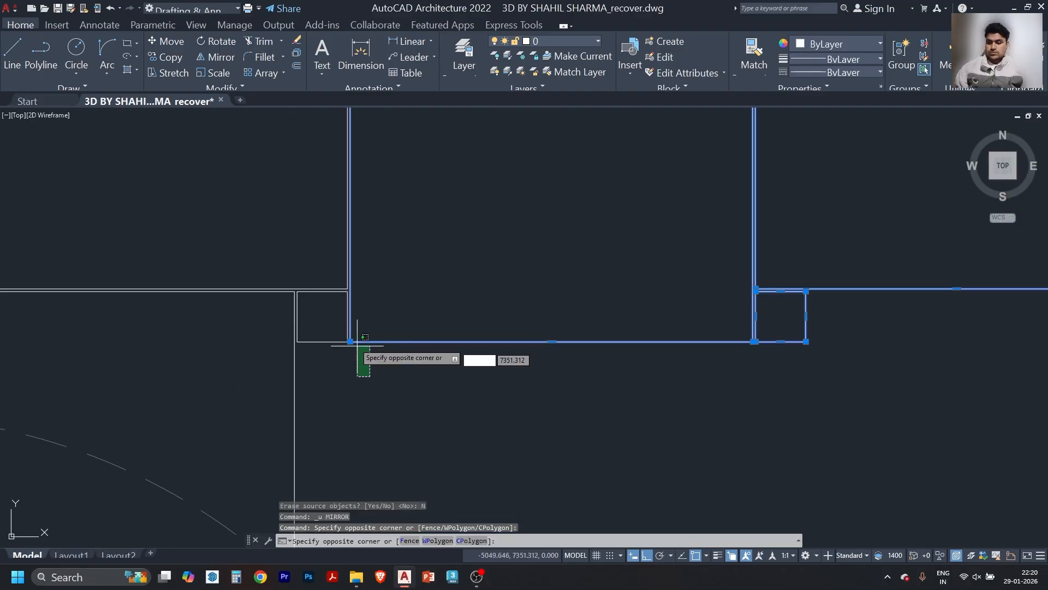
click(334, 321)
text(mi)
key(space)
scroll(446, 245, down, 2)
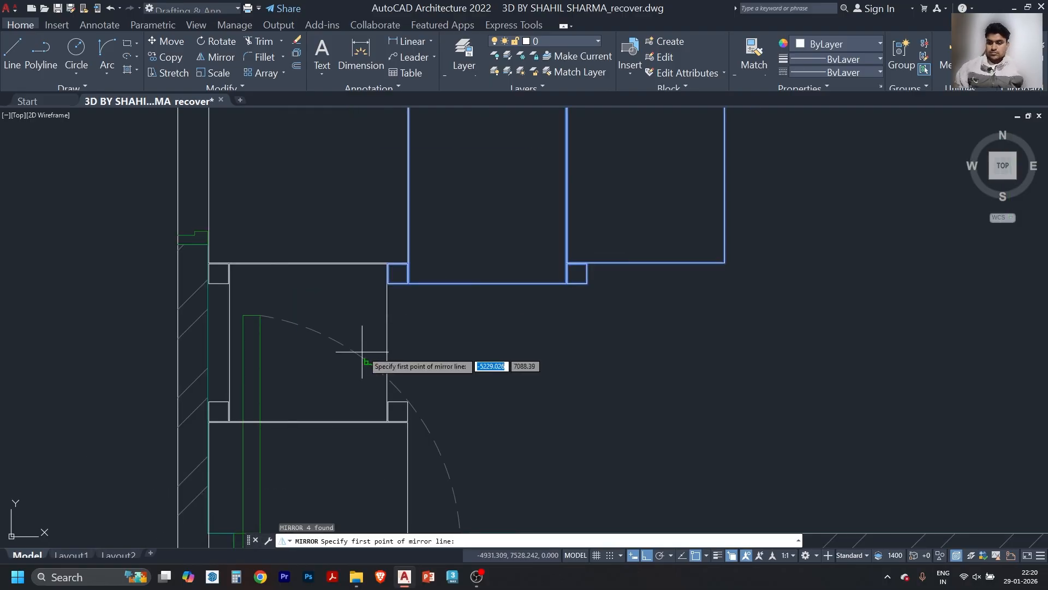
click(387, 342)
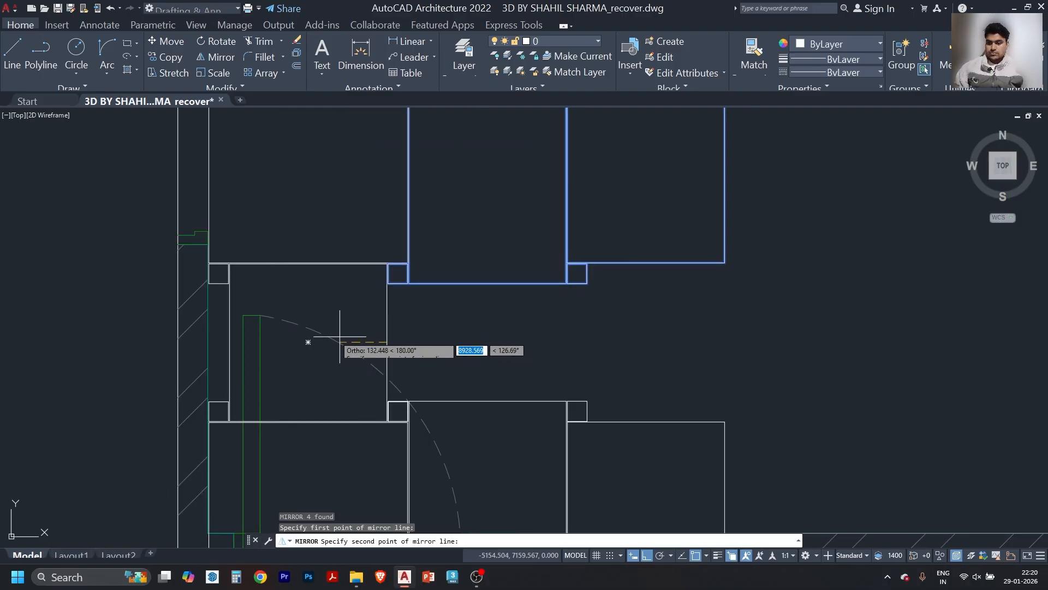
click(100, 342)
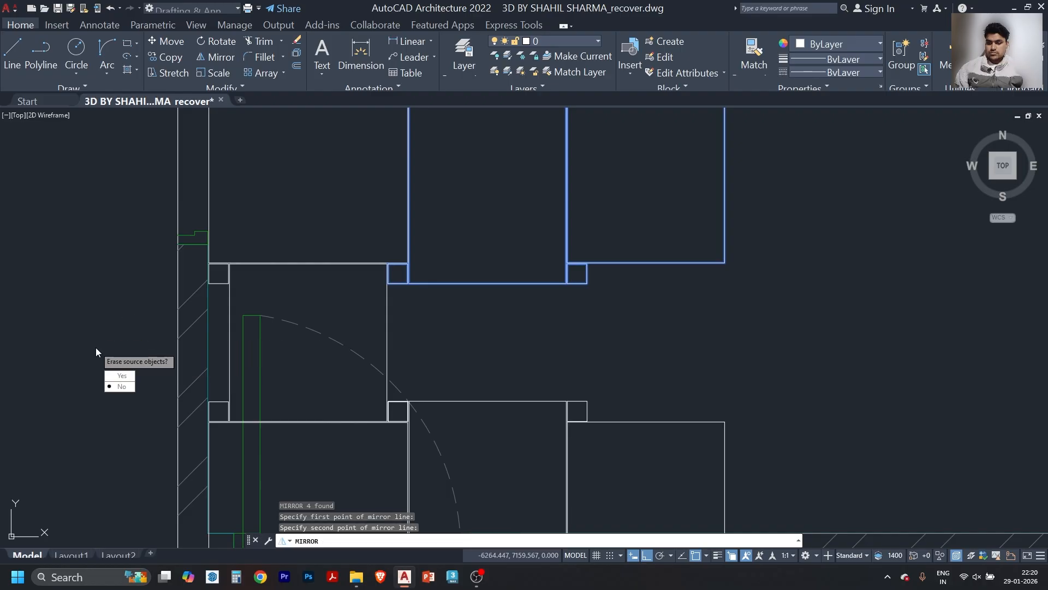
click(124, 387)
scroll(93, 346, down, 3)
scroll(407, 346, up, 3)
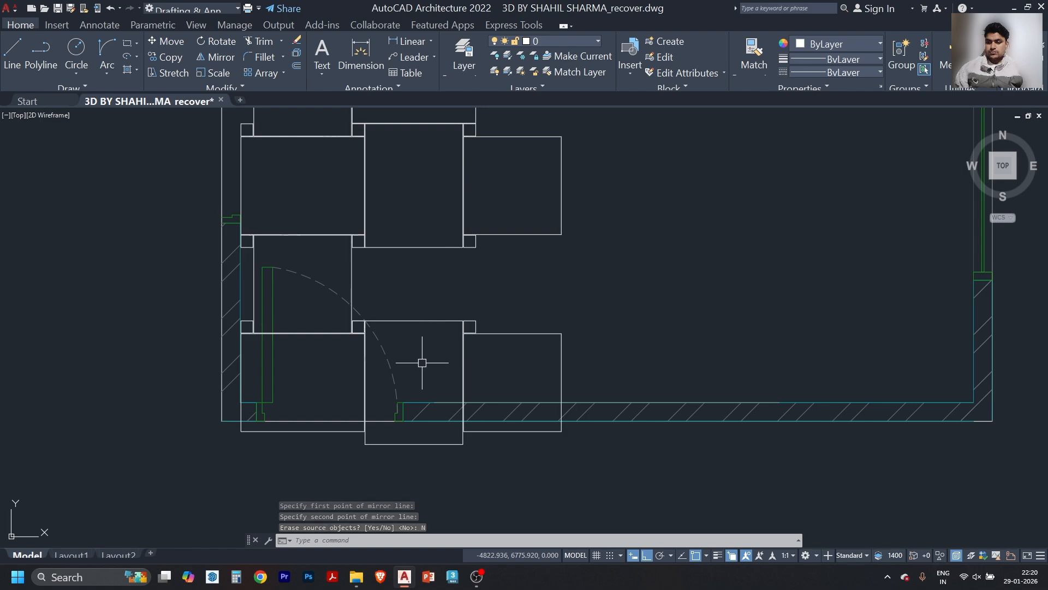
- Erase the tile inside the door swing, the wide tile below it and the accent squares at their shared joint
middle_drag(410, 326, 417, 411)
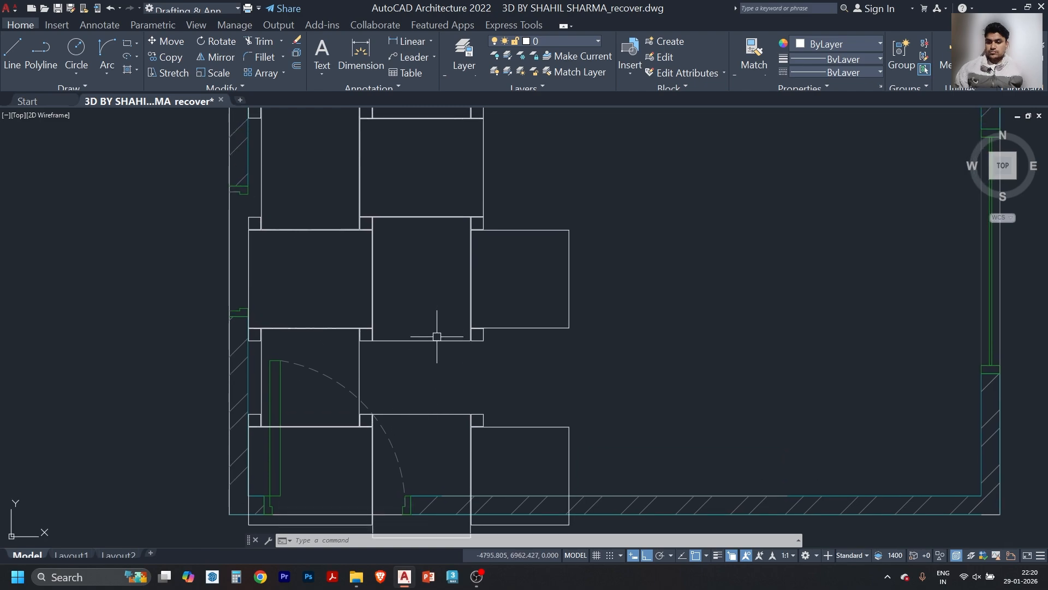
scroll(325, 261, down, 2)
scroll(323, 188, up, 2)
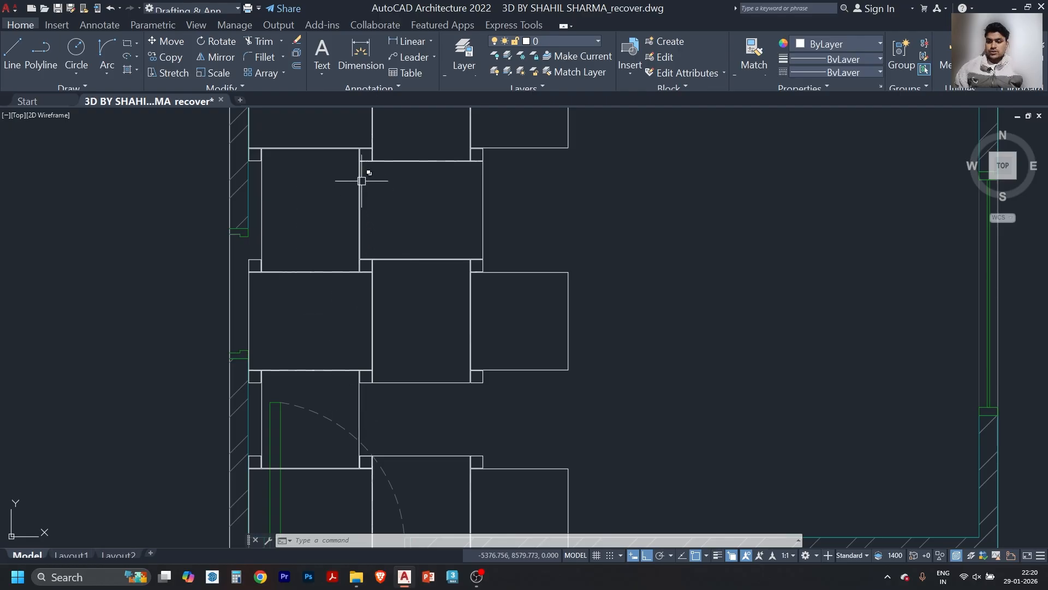
scroll(335, 230, down, 2)
scroll(344, 382, up, 4)
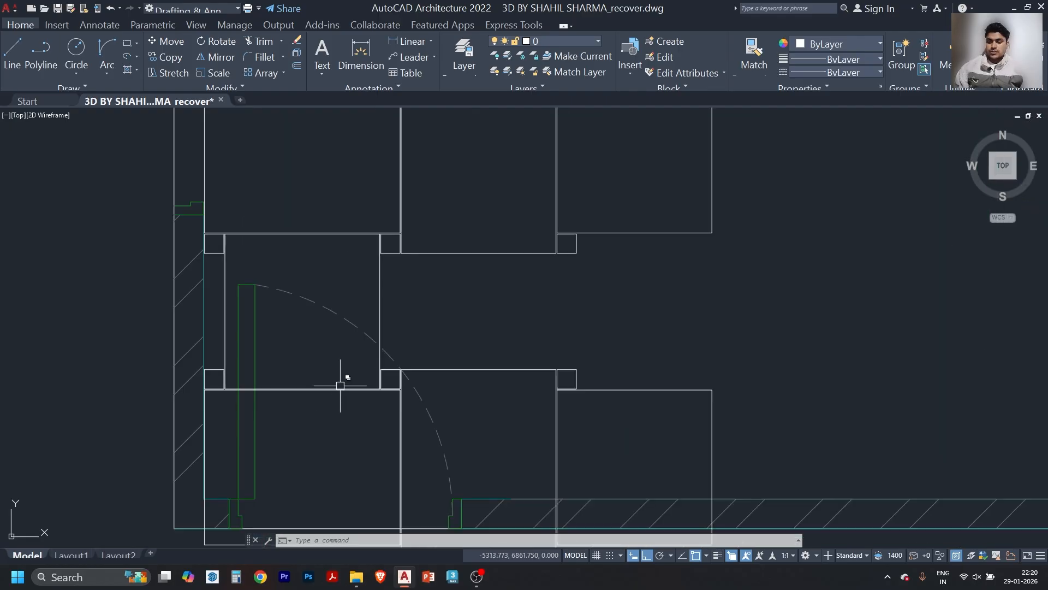
click(340, 371)
click(324, 431)
key(Delete)
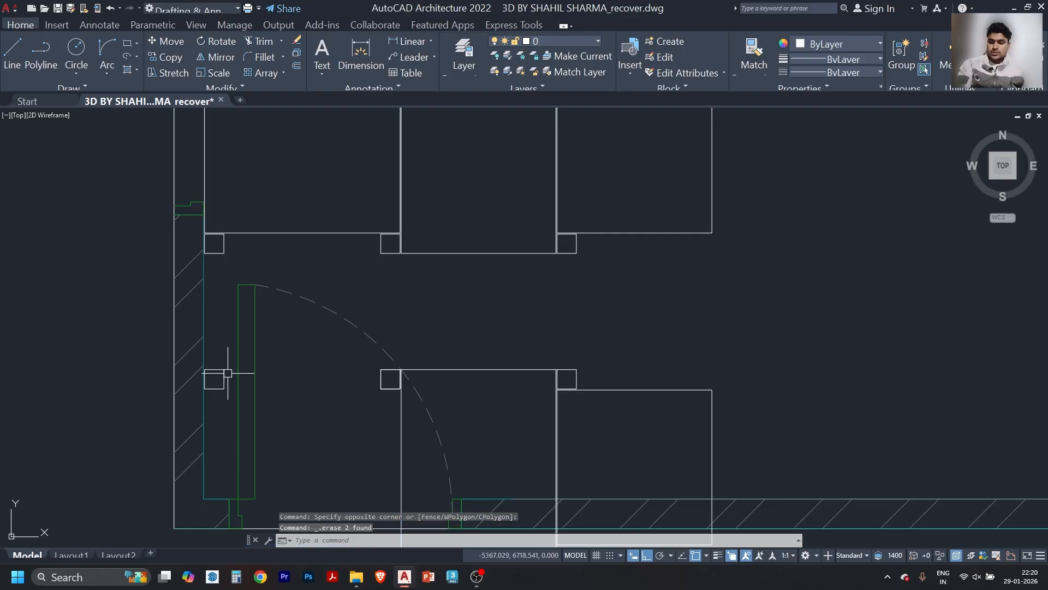
click(219, 377)
key(Delete)
scroll(386, 398, down, 2)
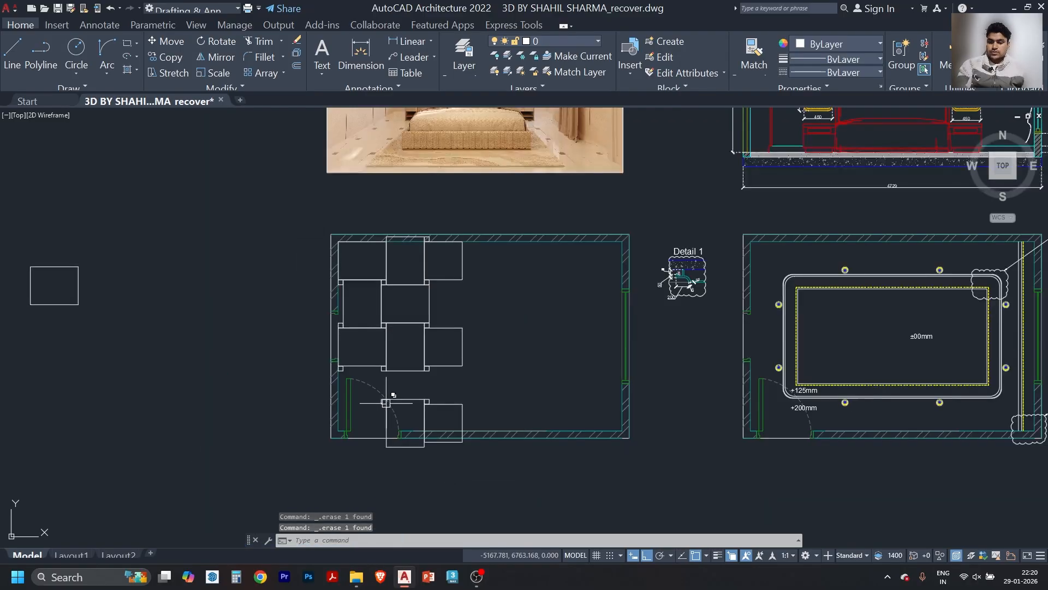
scroll(375, 401, up, 2)
click(376, 394)
key(Delete)
scroll(376, 394, down, 2)
scroll(346, 290, up, 2)
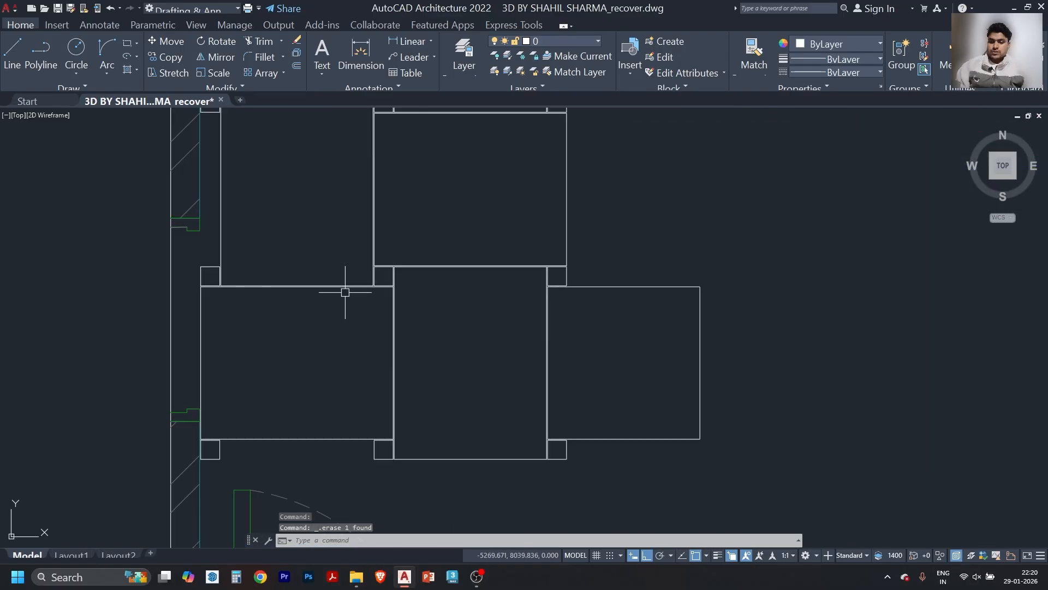
click(428, 199)
click(340, 234)
scroll(368, 263, up, 2)
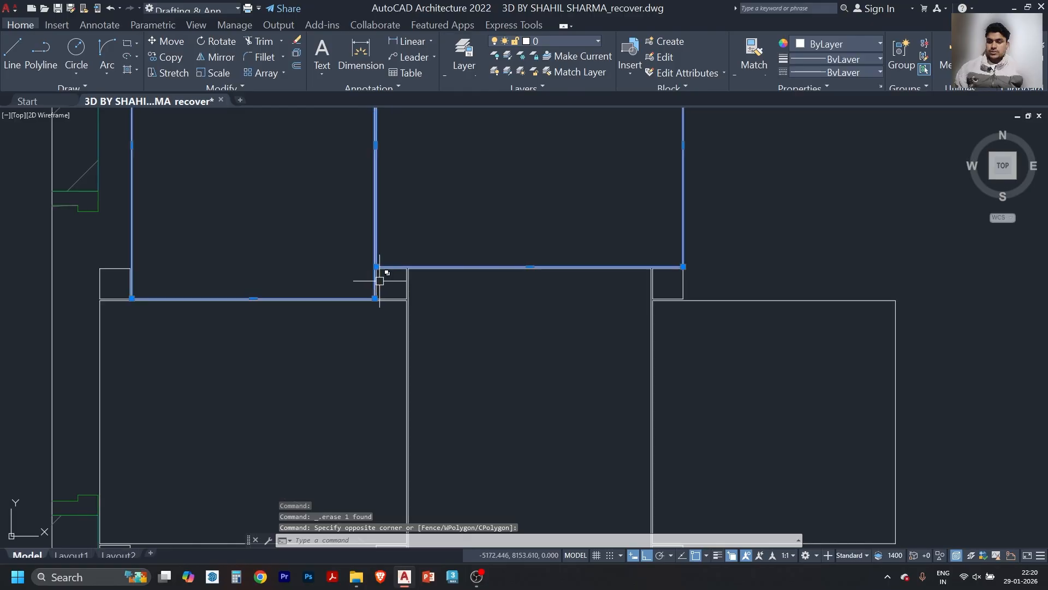
click(382, 273)
click(342, 284)
click(159, 274)
click(124, 271)
scroll(327, 240, down, 2)
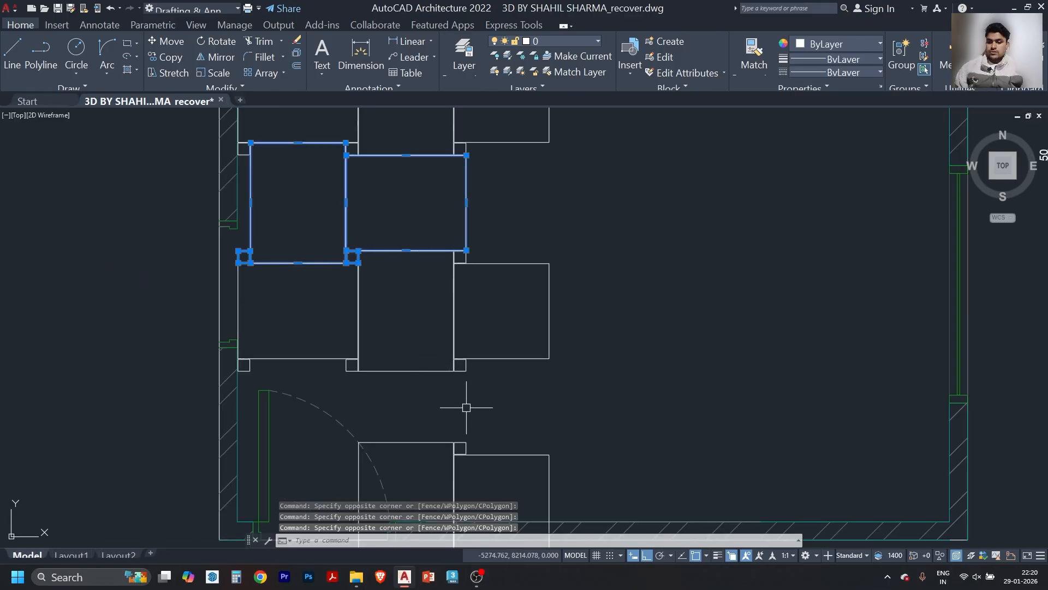
key(Escape)
- Erase the mirrored tall tile, right-hand tile and accent square that overlap the lower wall
click(510, 412)
click(407, 479)
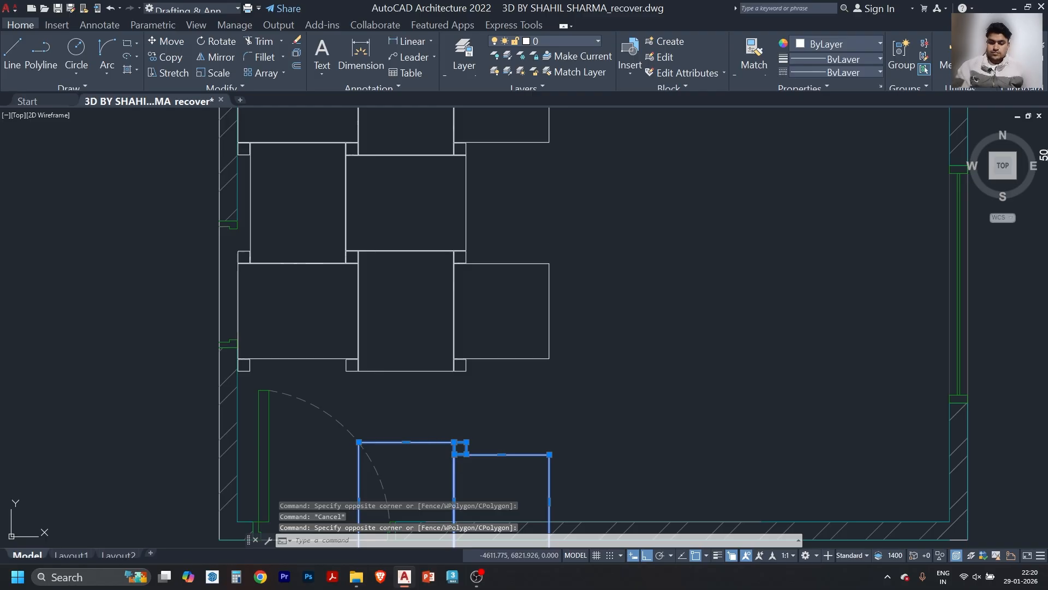
key(Delete)
scroll(482, 392, down, 4)
scroll(449, 357, up, 3)
- Mirror the middle row's two tiles with their five accent squares, leaving out the accent square at the wide tile's upper-right corner
click(556, 286)
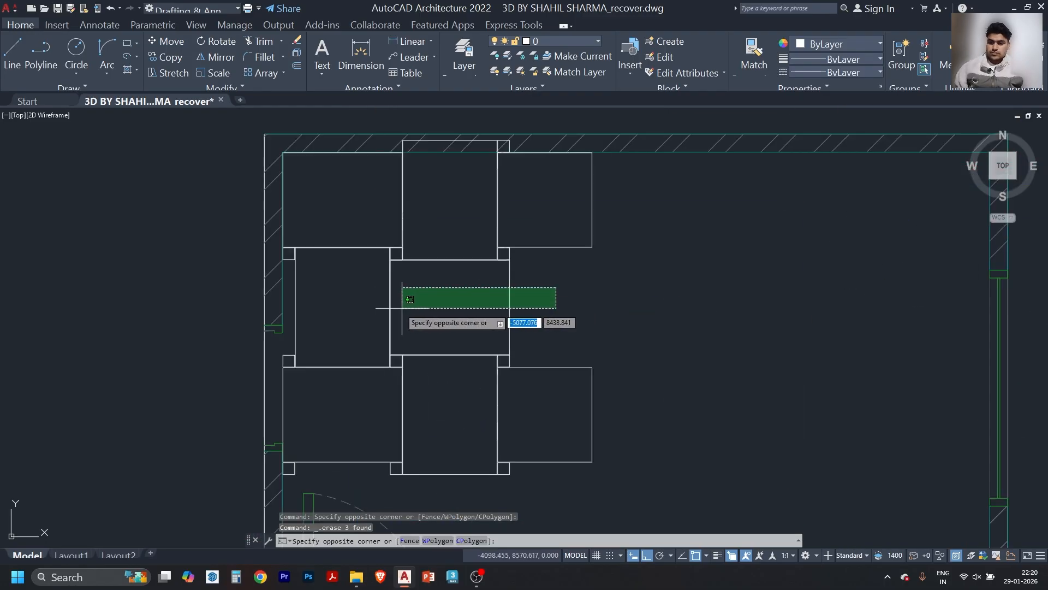
click(386, 305)
scroll(386, 306, up, 3)
click(391, 169)
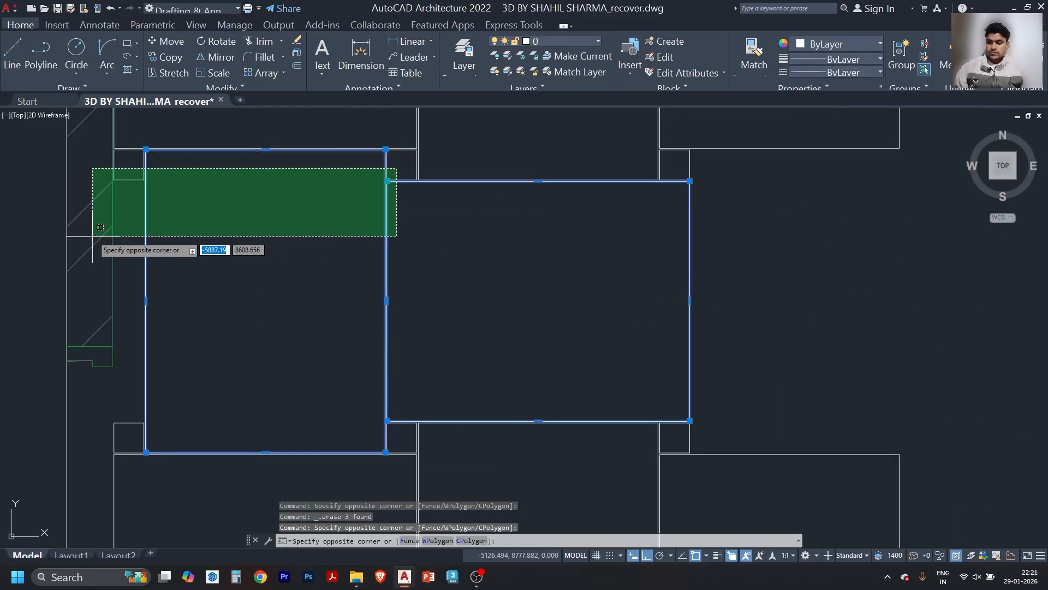
click(97, 236)
click(777, 406)
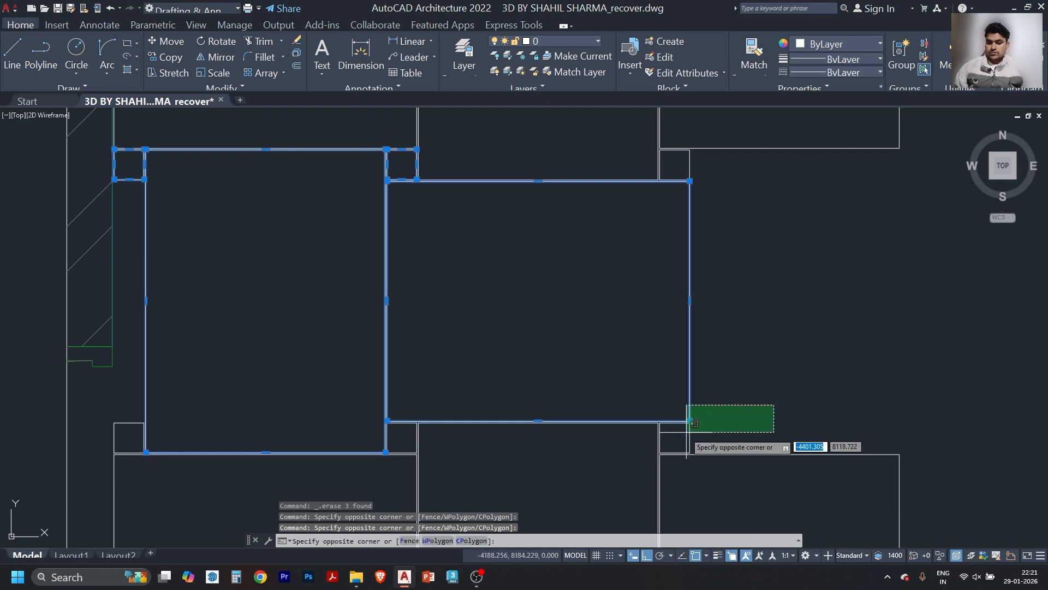
click(663, 456)
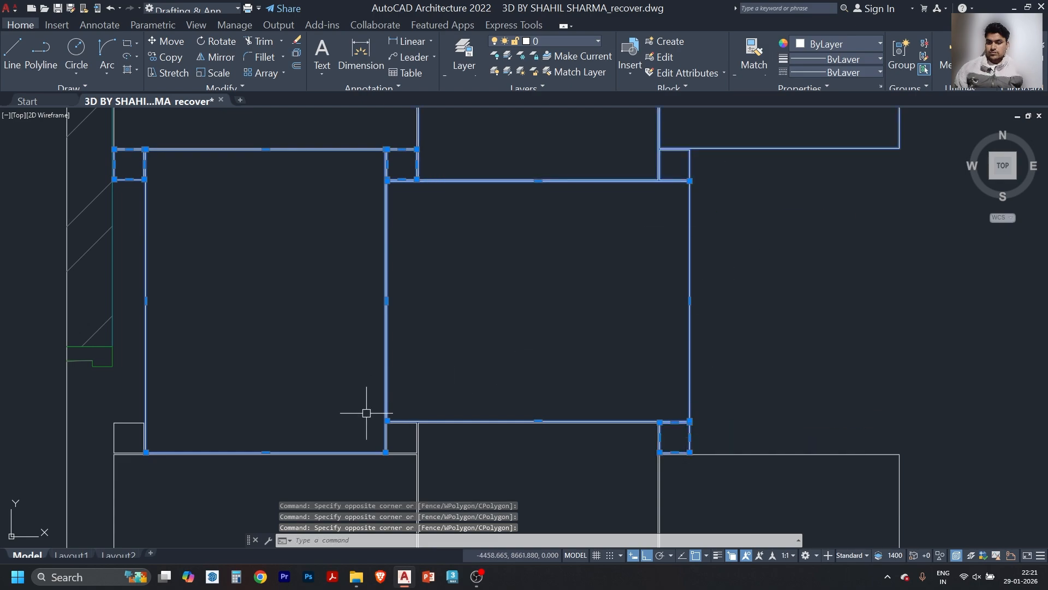
click(410, 405)
click(117, 450)
scroll(514, 233, down, 3)
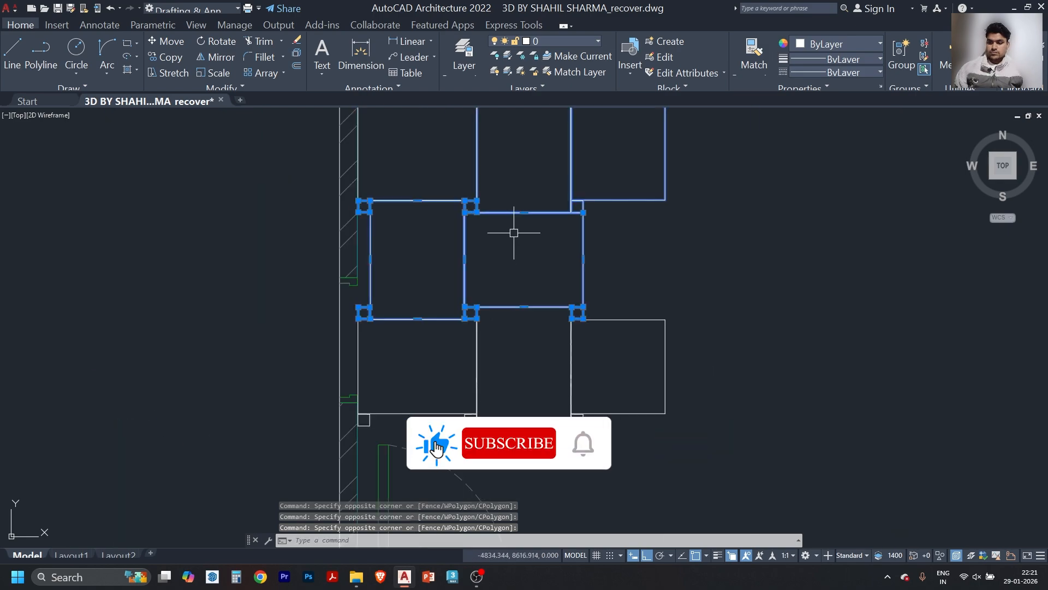
scroll(562, 192, up, 2)
click(791, 168)
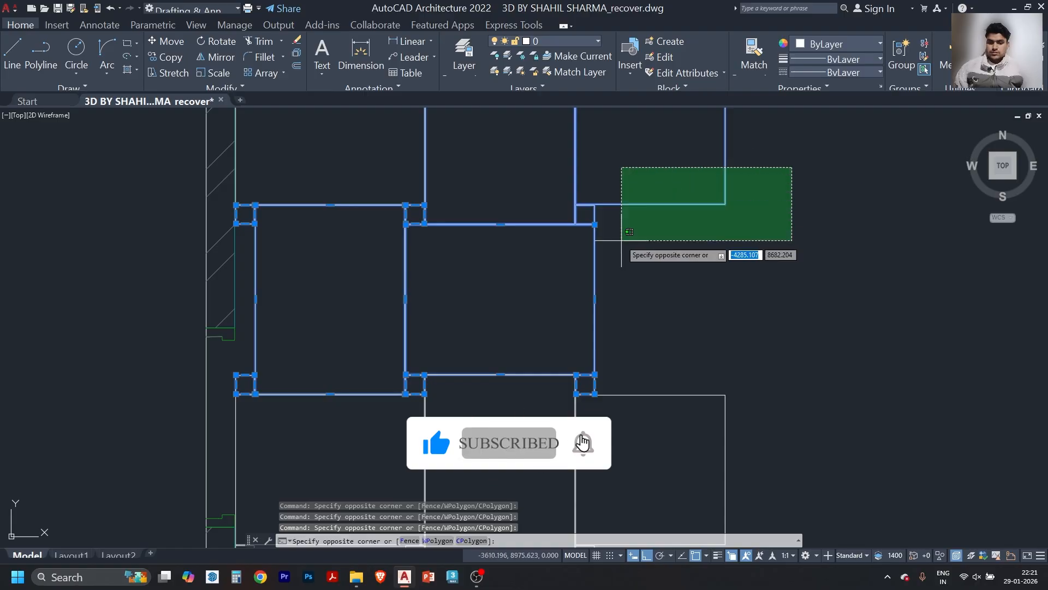
click(629, 232)
text(mi)
key(space)
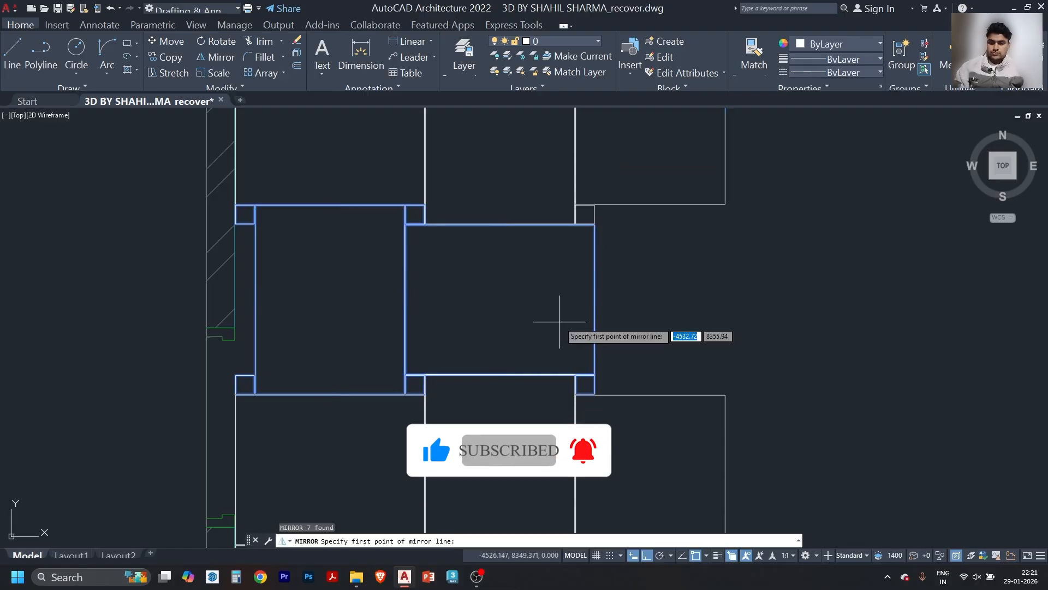
scroll(494, 250, down, 2)
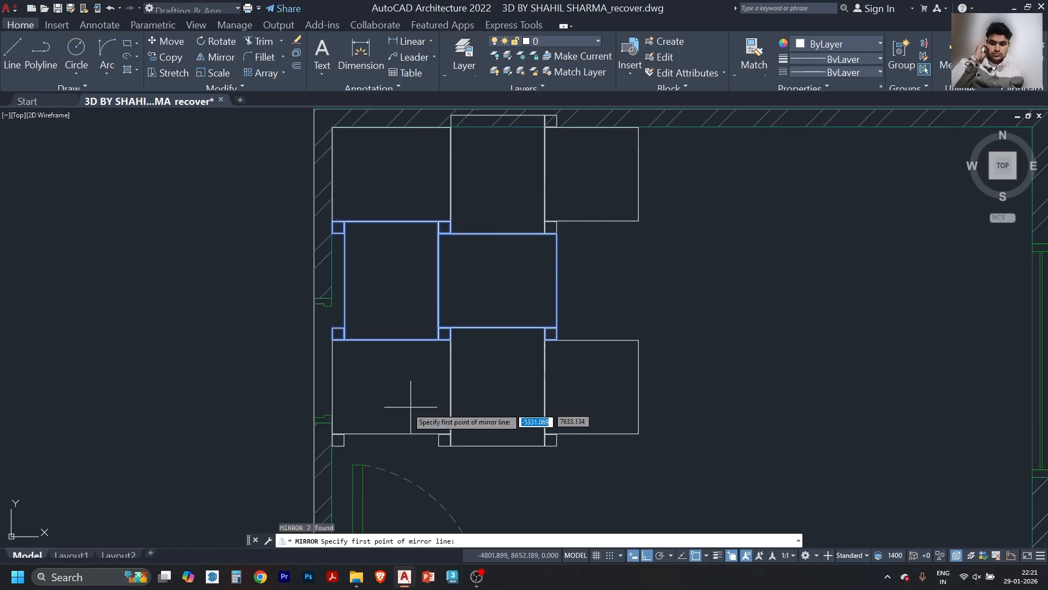
- Mirror the selected second-row tiles and small squares downward about the horizontal midline of the third-row left tile, keeping the originals
click(332, 389)
click(210, 393)
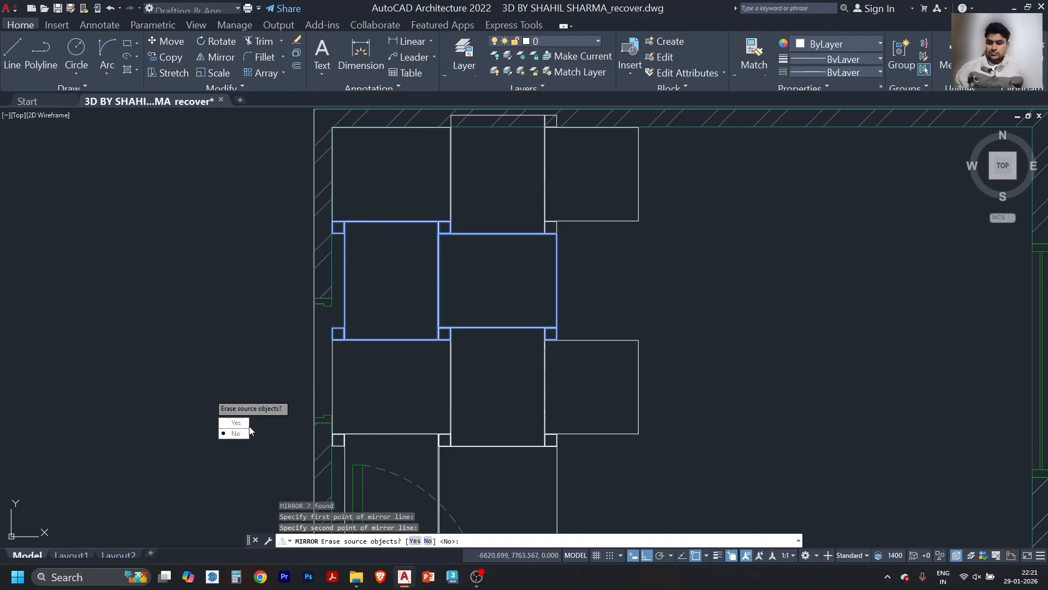
key(Return)
- Delete the duplicate small square overlapping at the inner joint below the third-row left tile
scroll(354, 302, up, 5)
scroll(328, 305, up, 2)
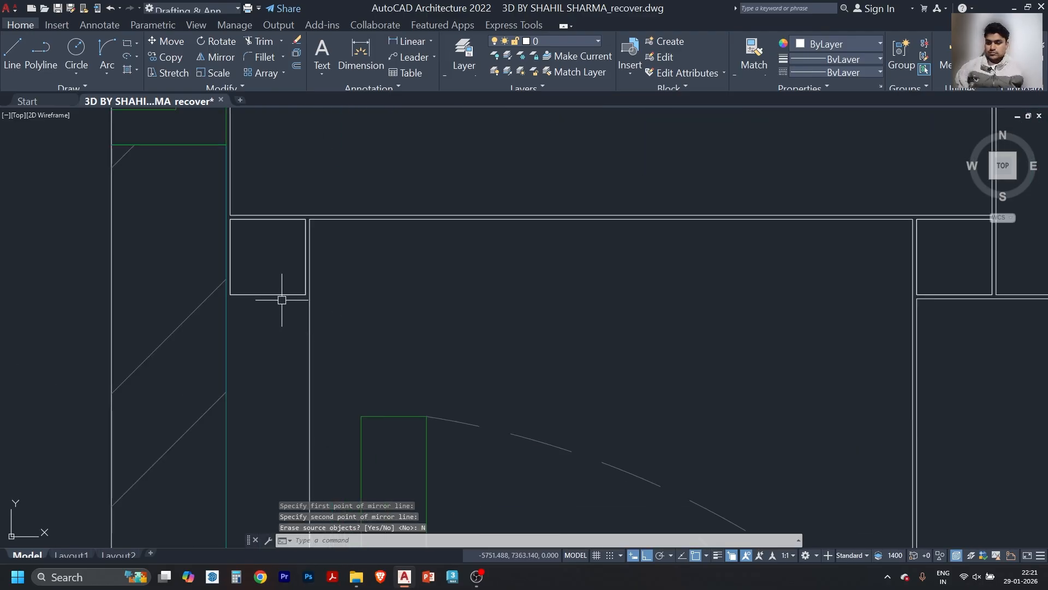
click(304, 294)
key(Escape)
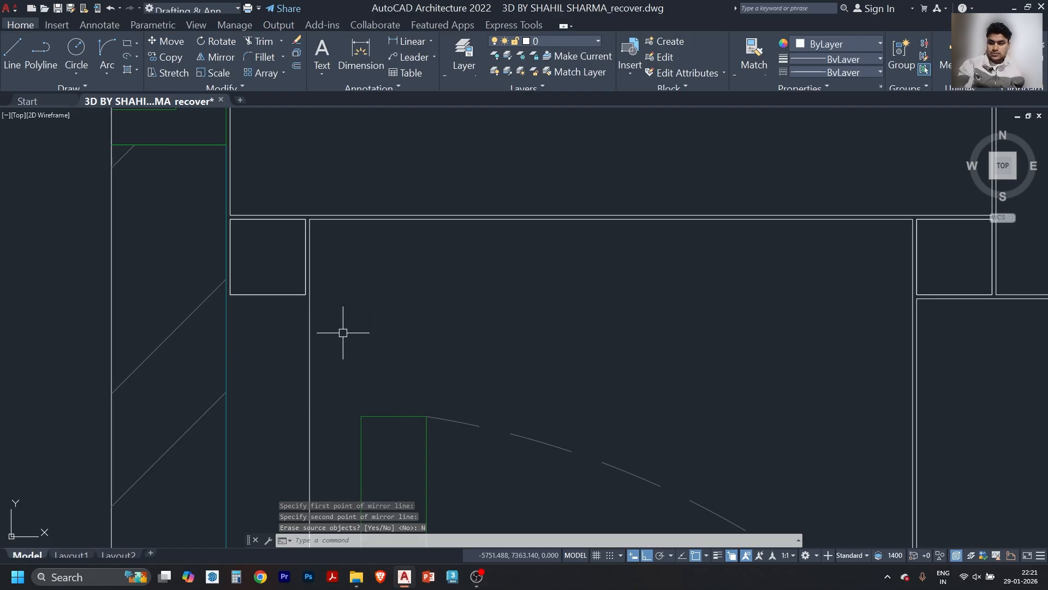
click(947, 296)
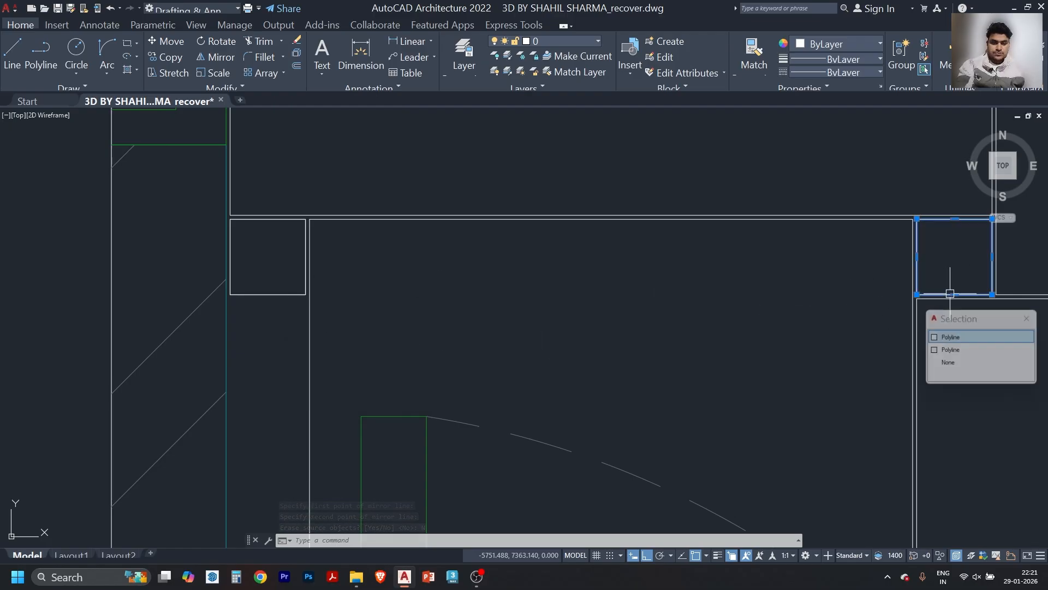
click(953, 335)
key(Delete)
scroll(459, 278, down, 2)
scroll(592, 344, down, 2)
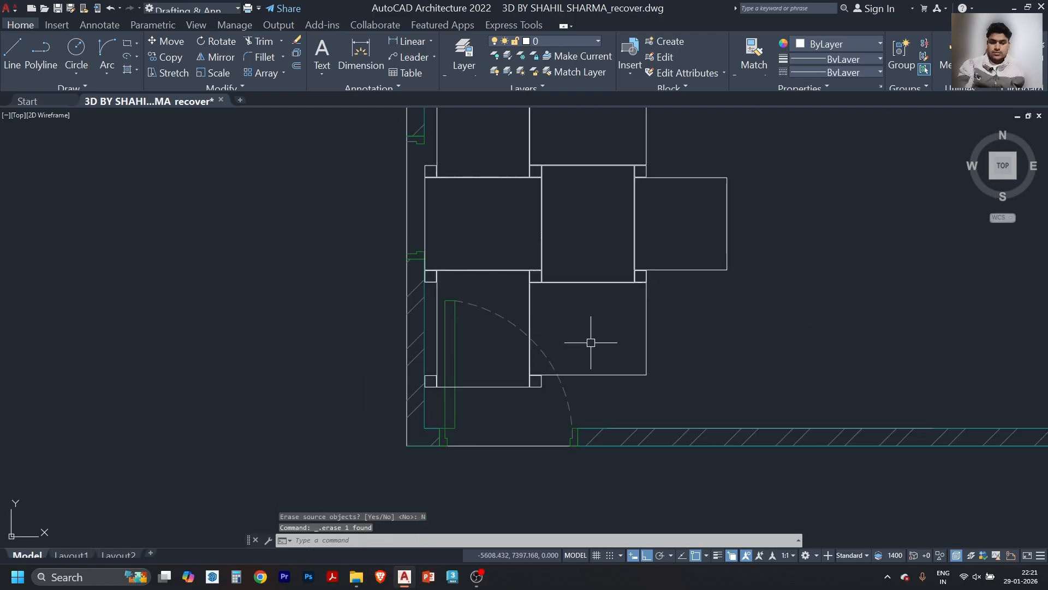
scroll(589, 383, down, 2)
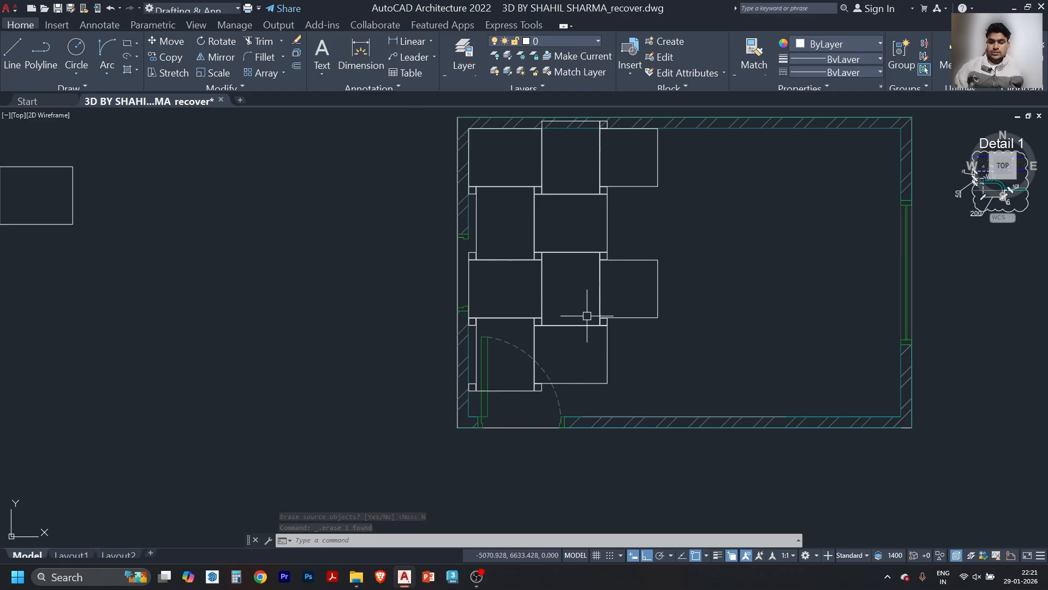
- Mirror the third-row vertical tile downward about the midline of the horizontal tile below it, keeping the original
scroll(594, 385, up, 3)
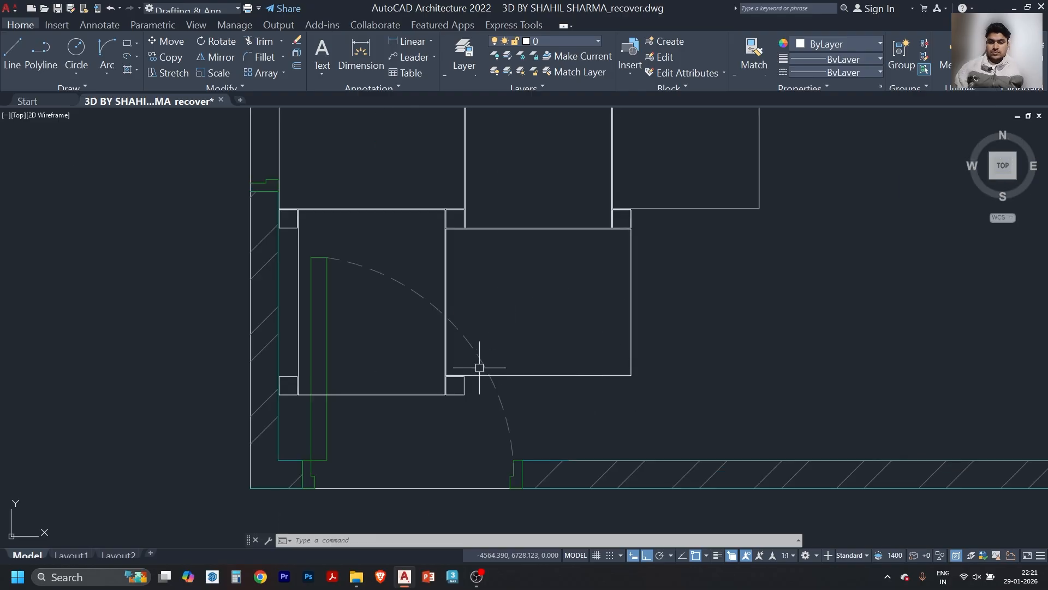
scroll(483, 380, down, 2)
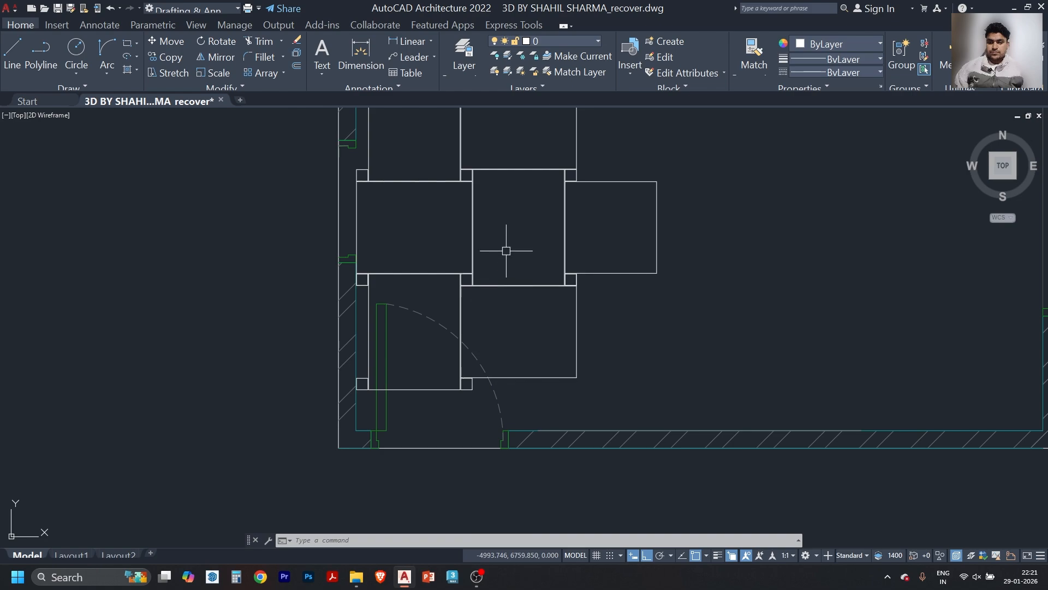
scroll(572, 150, up, 5)
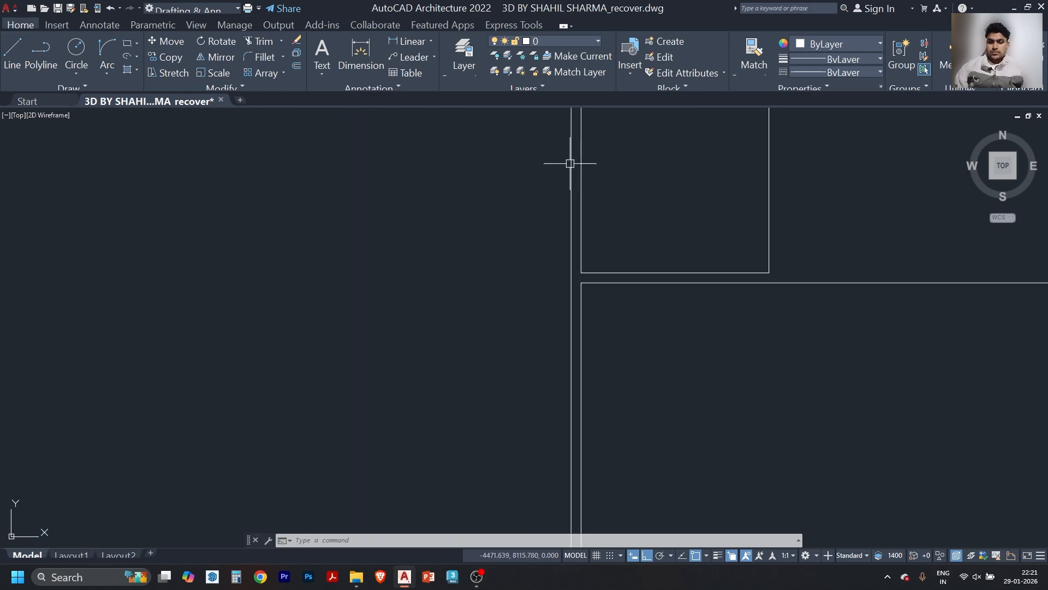
click(570, 163)
scroll(513, 212, down, 1)
text(mi)
key(Return)
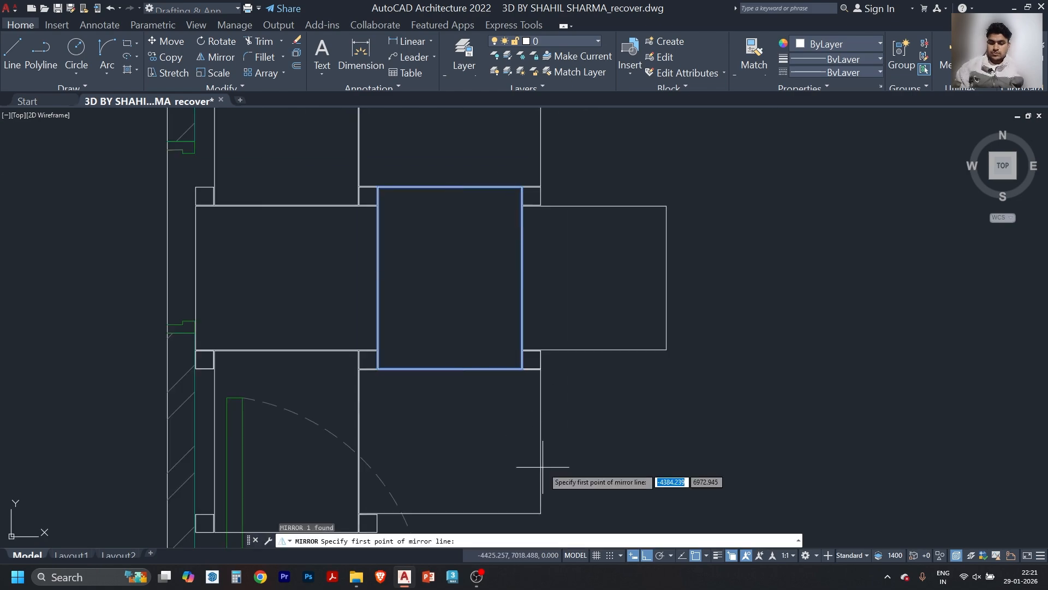
middle_drag(542, 463, 538, 413)
click(538, 390)
click(624, 399)
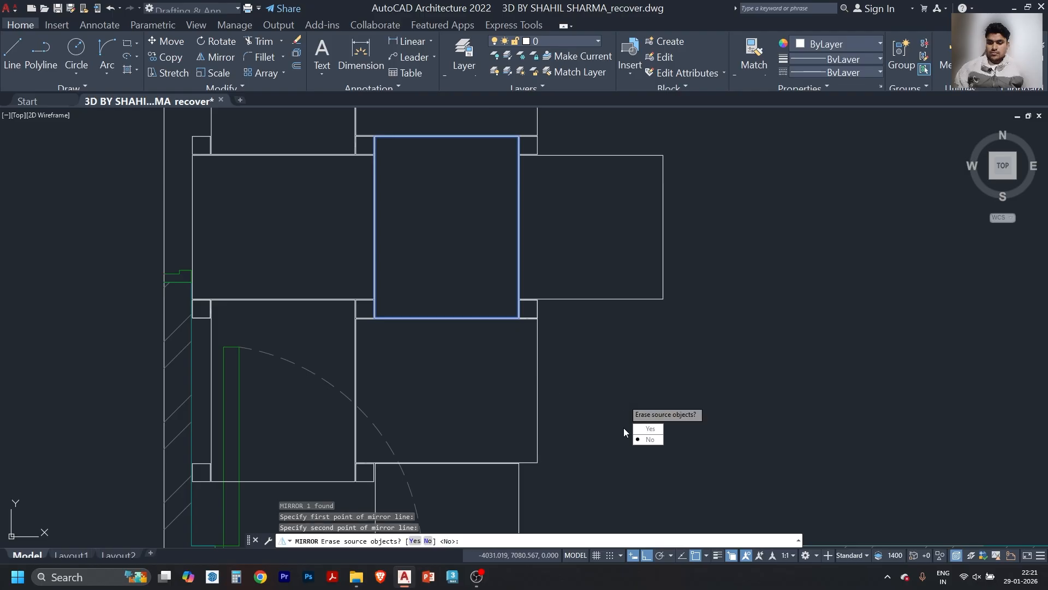
click(649, 439)
scroll(553, 269, down, 2)
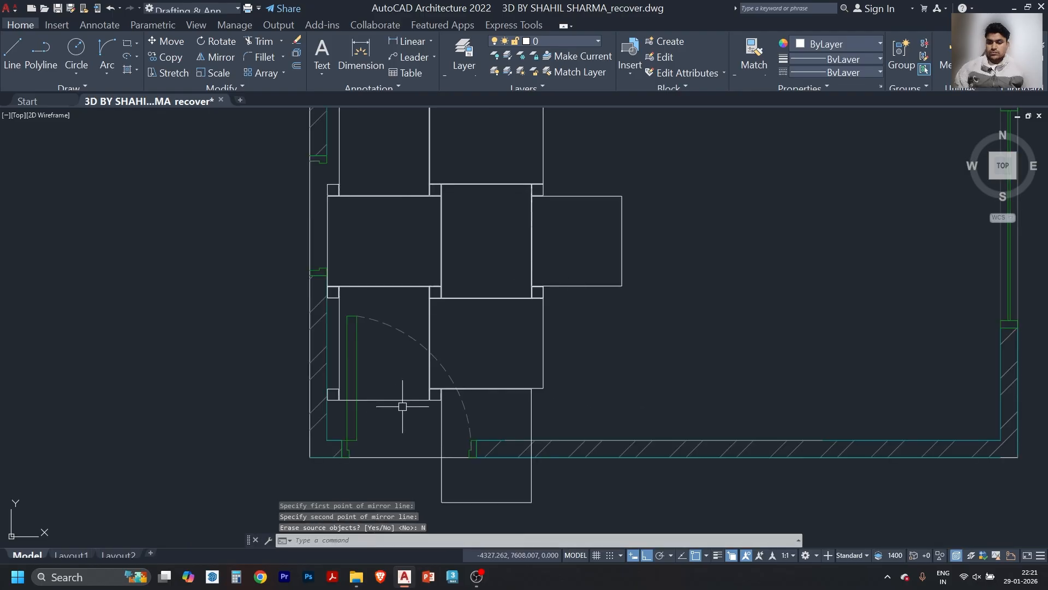
- Mirror the vertical tile by the door and its two lower small squares downward about the adjacent bottom tile's midline, keeping the originals
scroll(401, 408, up, 2)
scroll(436, 395, up, 3)
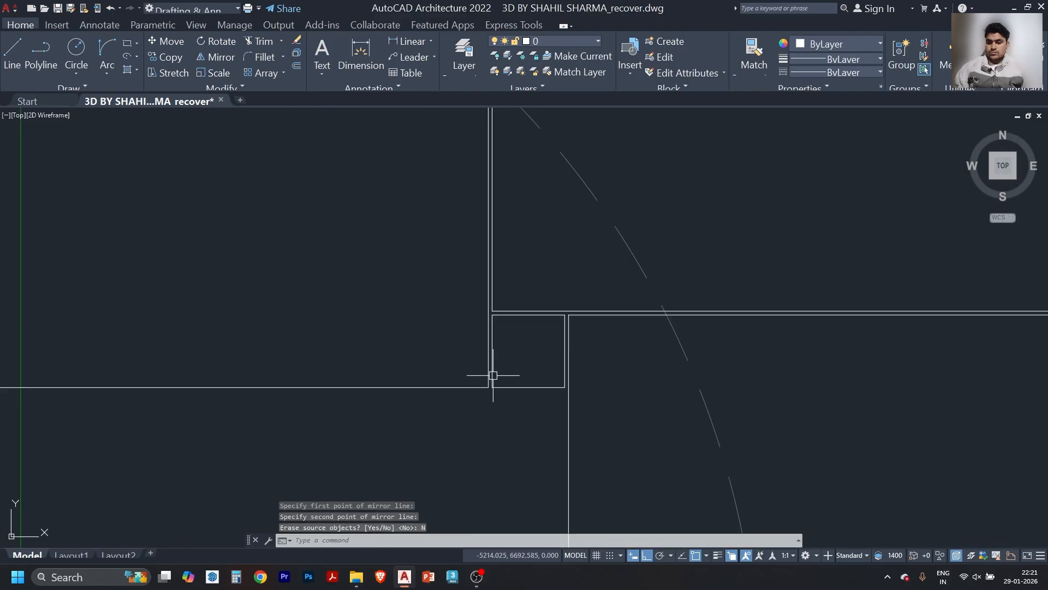
click(515, 365)
click(441, 421)
scroll(515, 383, down, 3)
scroll(367, 380, up, 2)
click(366, 378)
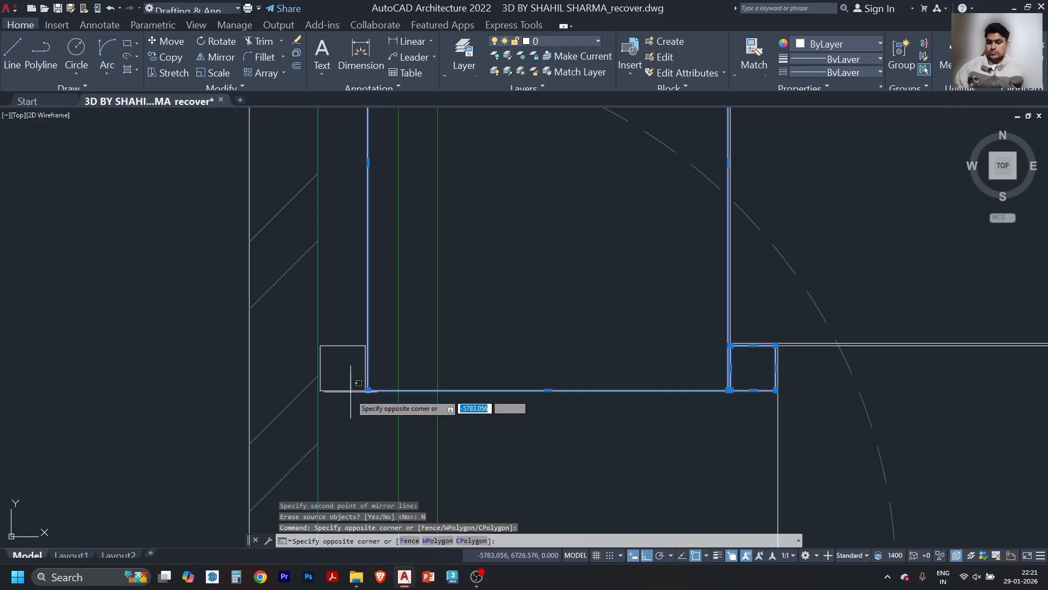
click(344, 404)
text(mi)
key(Return)
scroll(396, 310, down, 3)
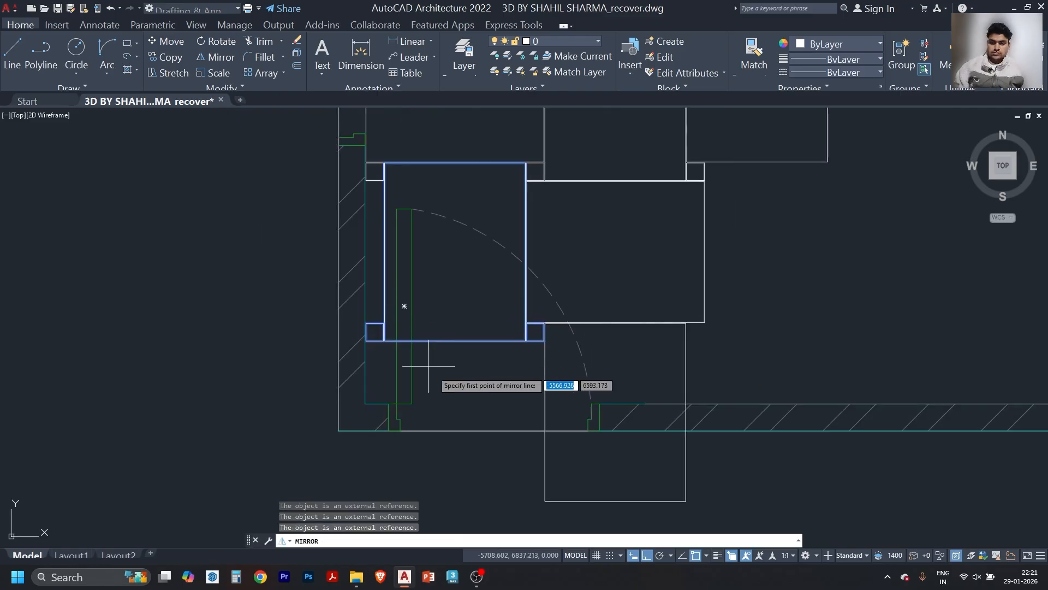
click(545, 411)
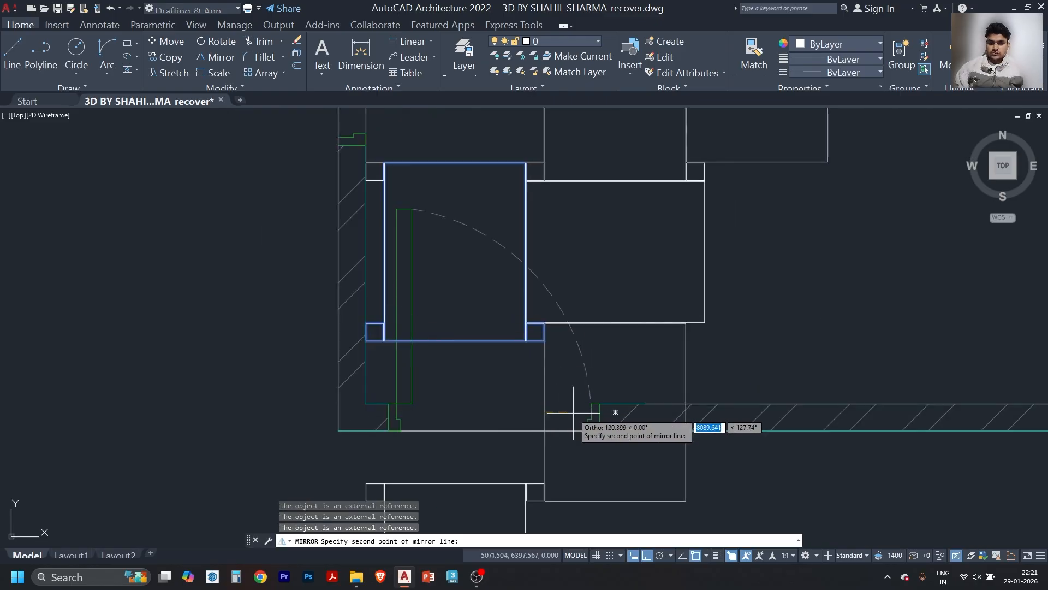
click(565, 437)
click(599, 453)
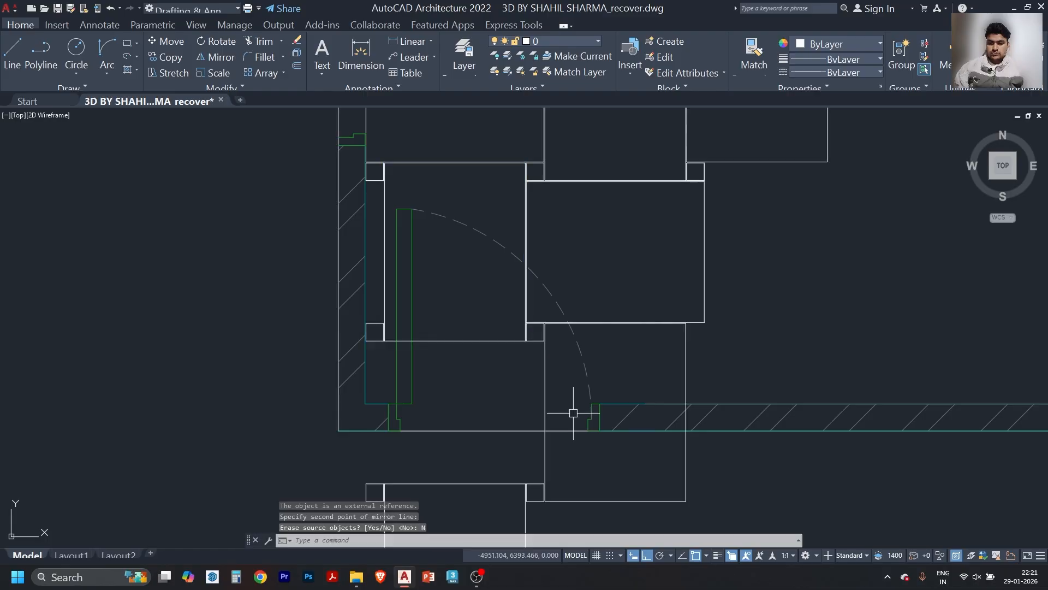
scroll(574, 417, down, 3)
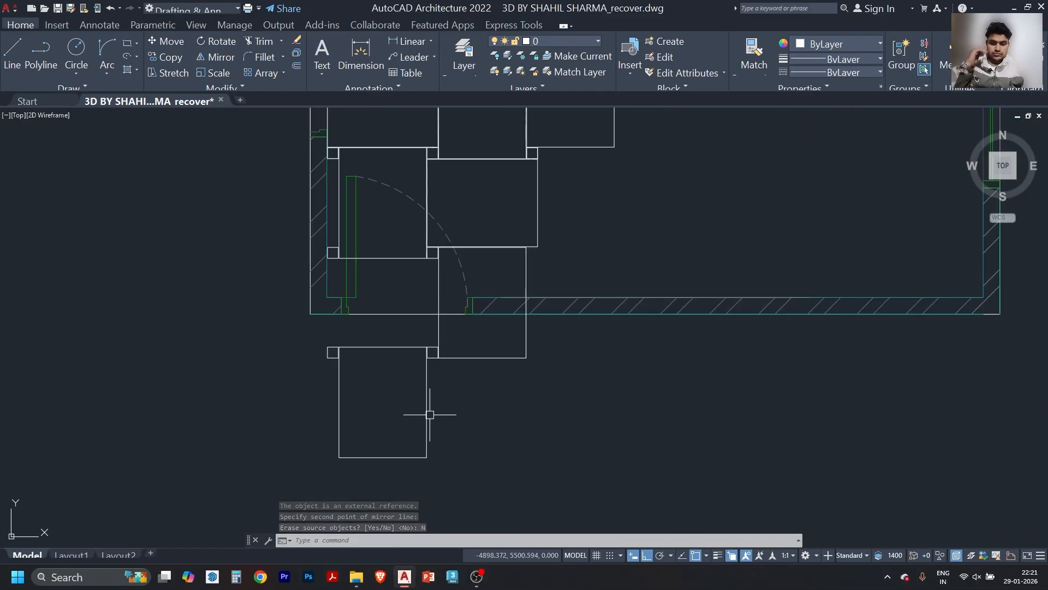
scroll(433, 349, up, 4)
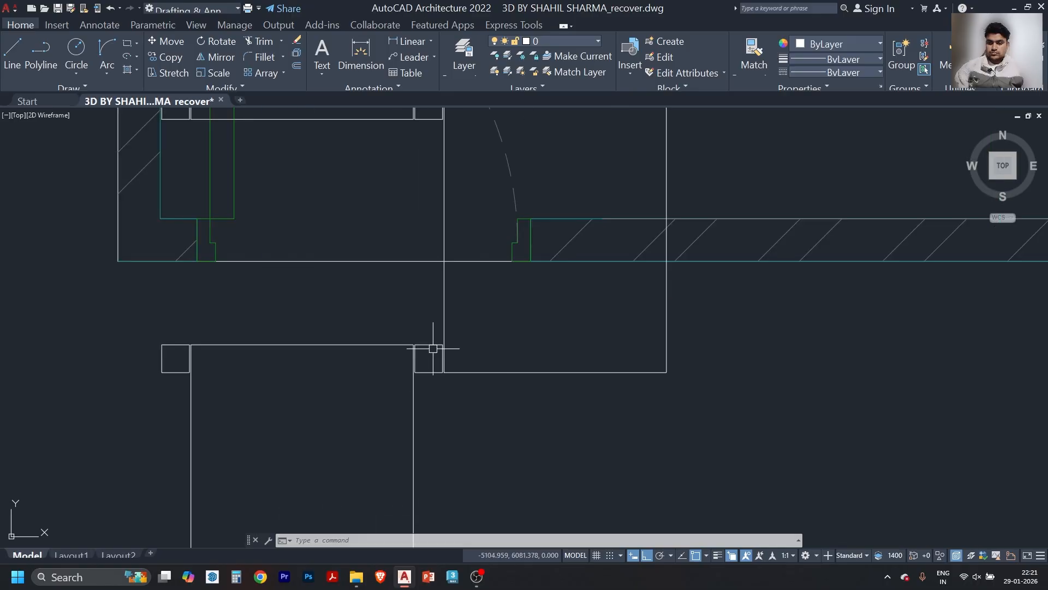
scroll(409, 365, down, 2)
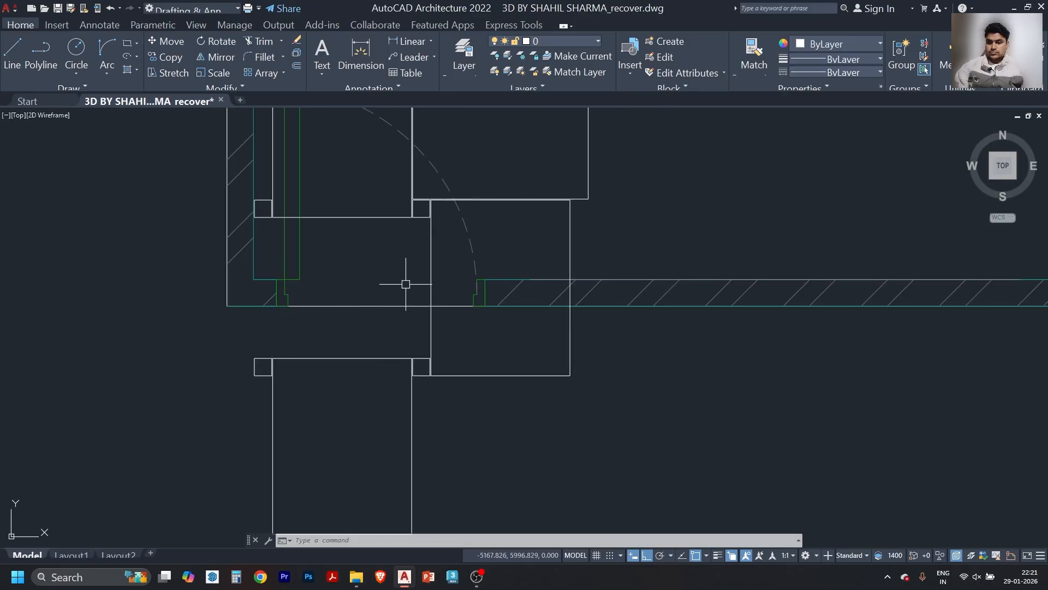
click(382, 217)
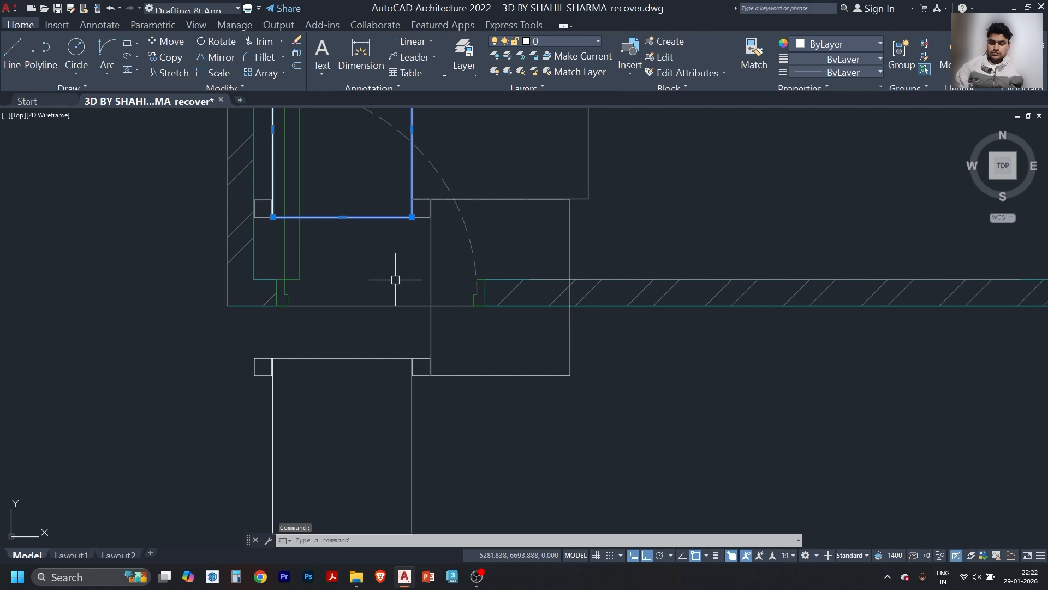
key(Escape)
- Mirror the third-row left horizontal tile about the fourth row's midline into the gap at the door threshold, keeping the original
scroll(395, 276, down, 4)
scroll(392, 212, up, 4)
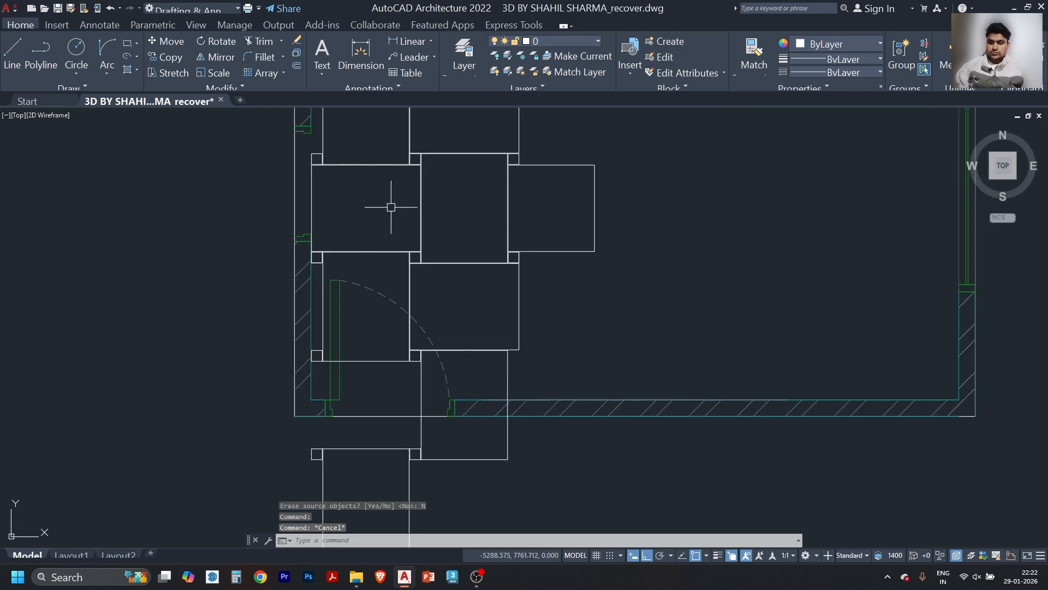
scroll(386, 193, up, 1)
scroll(280, 167, up, 1)
click(276, 175)
click(227, 217)
scroll(306, 210, down, 3)
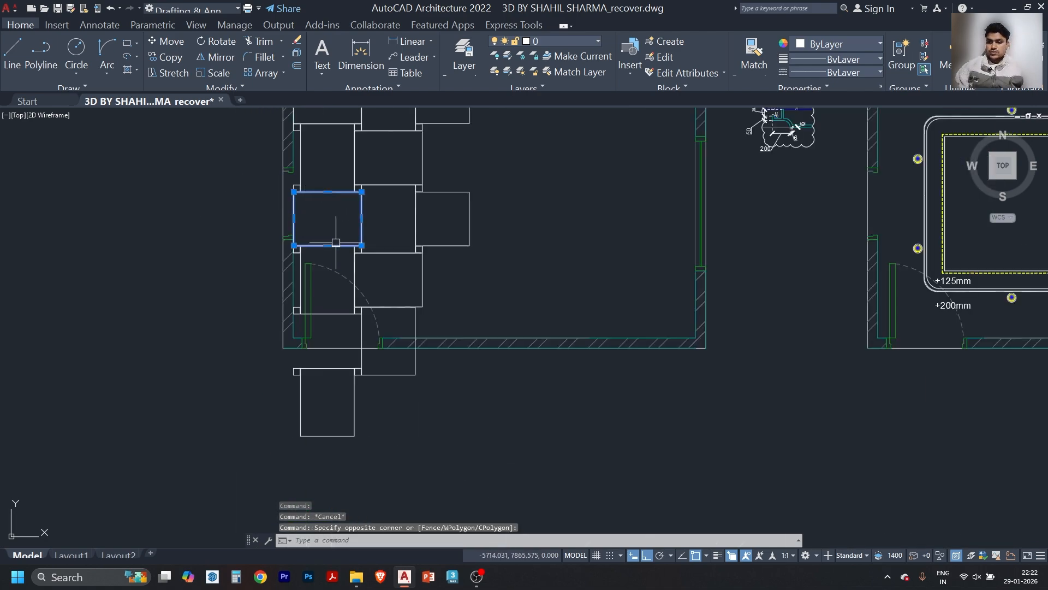
text(mi)
key(Return)
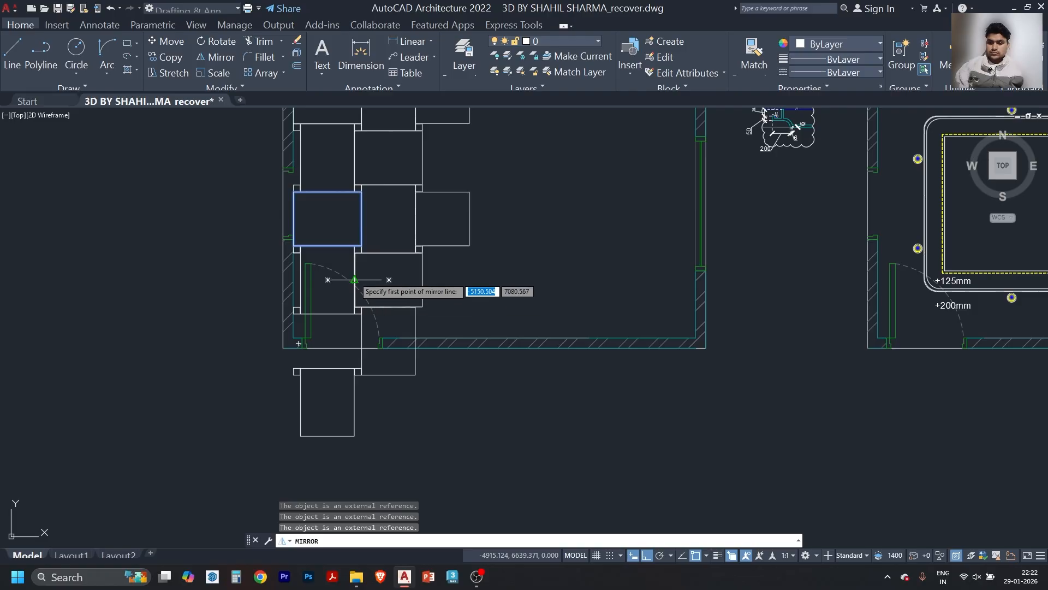
click(327, 280)
click(467, 289)
text(n)
key(Return)
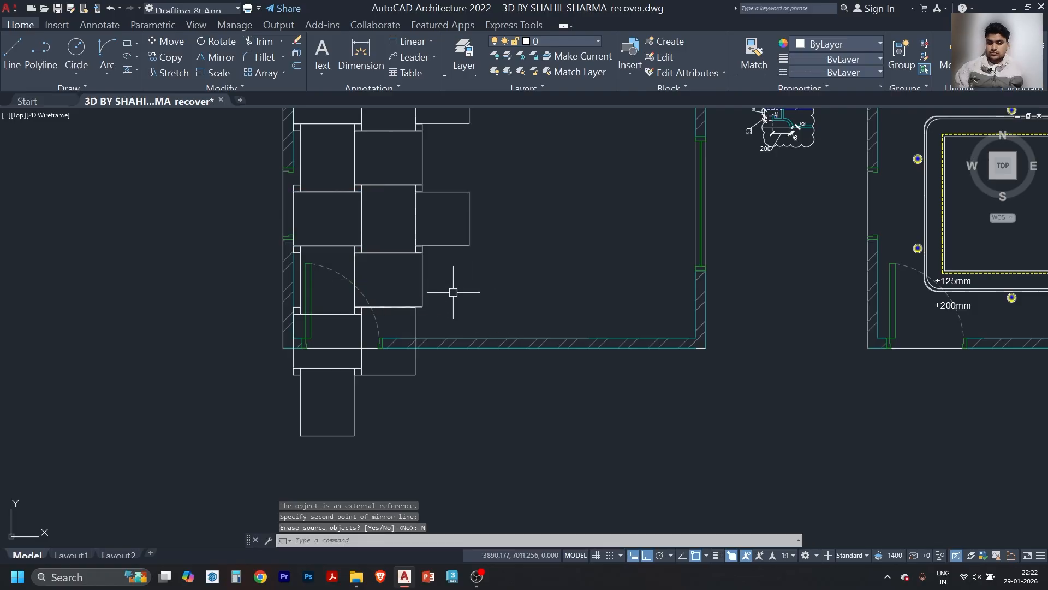
- Delete the mirrored vertical tile lying entirely outside the room below the door
scroll(281, 397, up, 4)
click(478, 446)
click(407, 463)
key(Delete)
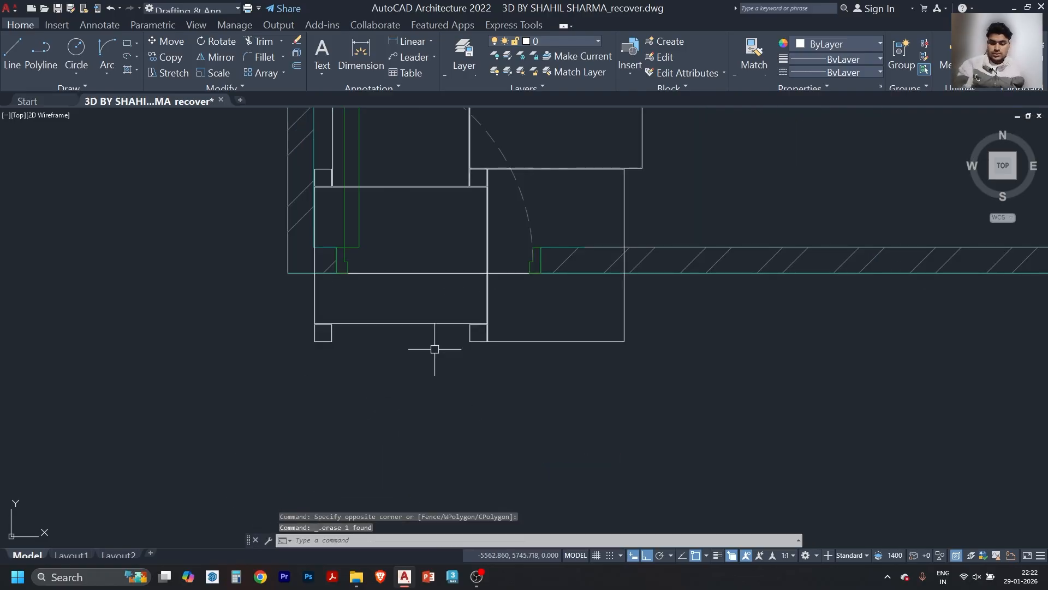
- Delete the two small squares left outside the room beneath the bottom horizontal tile
scroll(390, 349, up, 2)
click(250, 326)
click(302, 387)
key(Delete)
click(539, 346)
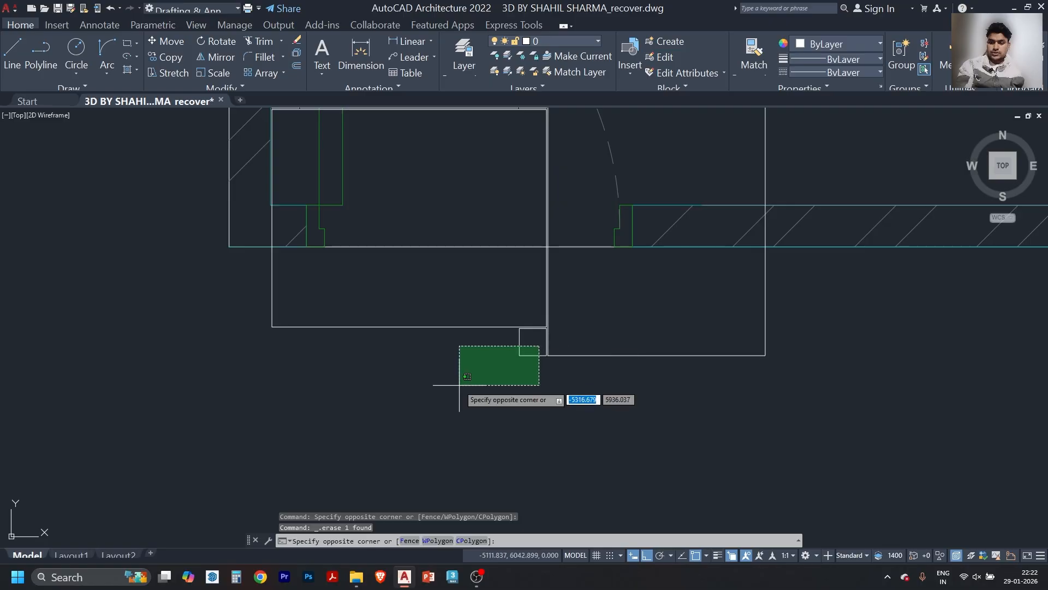
click(459, 385)
key(Delete)
scroll(339, 385, down, 2)
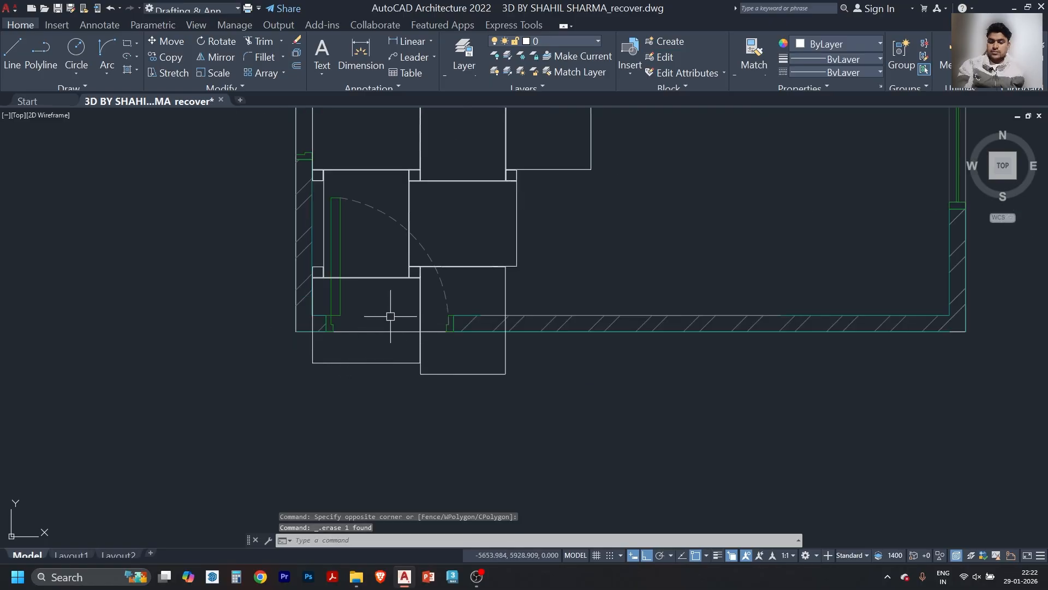
- Try to mirror the two left tile columns and their small squares about the vertical midline of the third column's top tile, keeping the originals
scroll(511, 279, down, 2)
scroll(412, 312, down, 2)
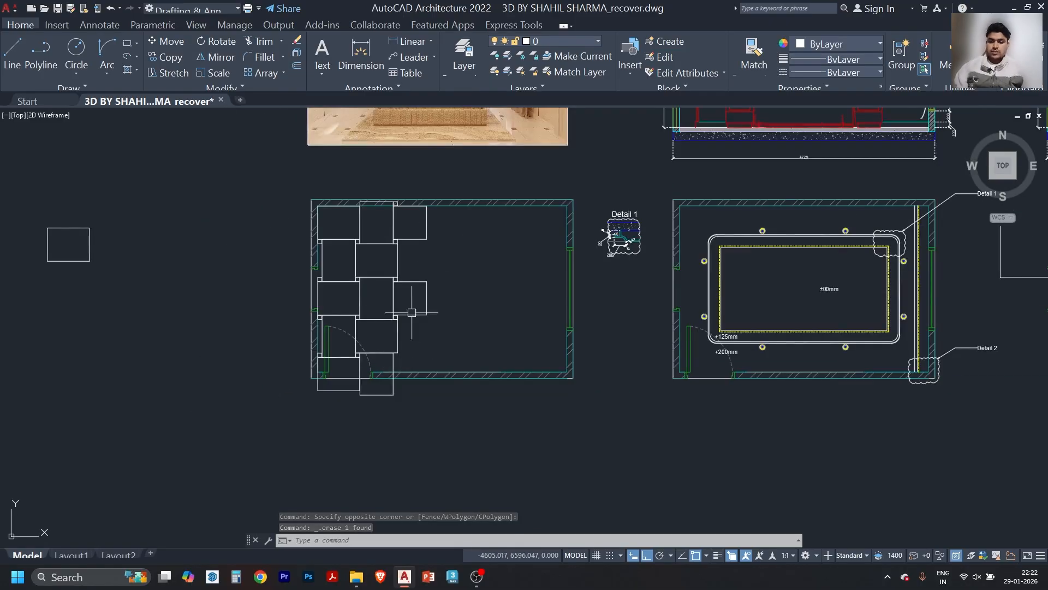
scroll(410, 236, up, 3)
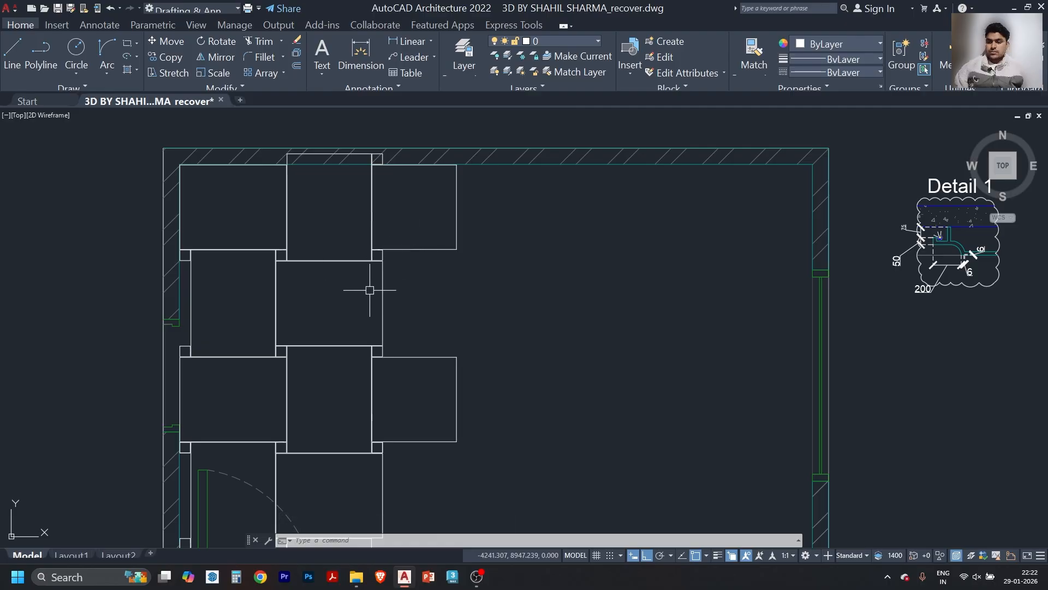
scroll(345, 264, up, 2)
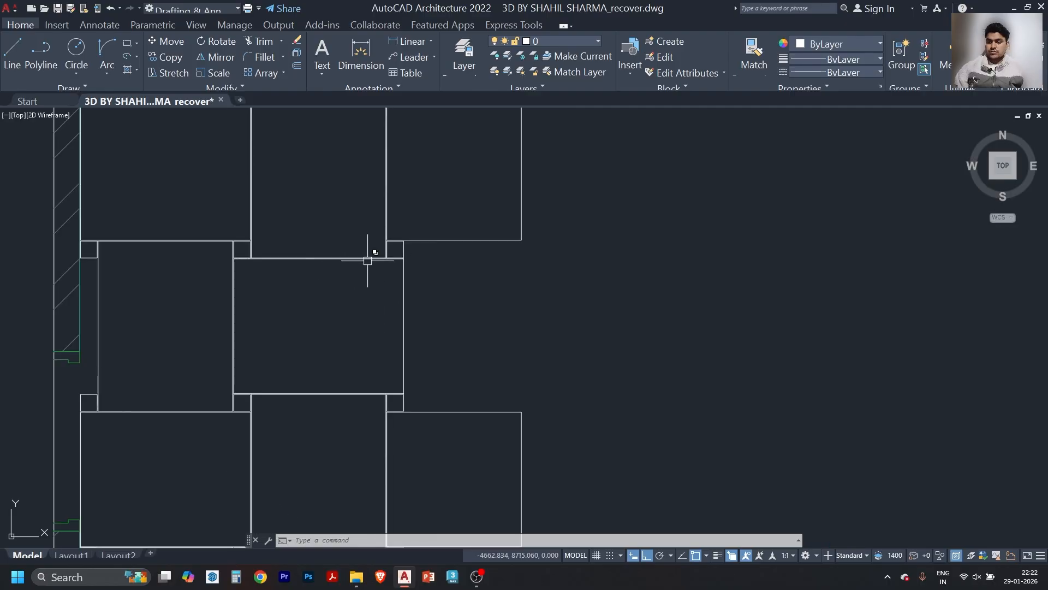
click(256, 322)
click(222, 330)
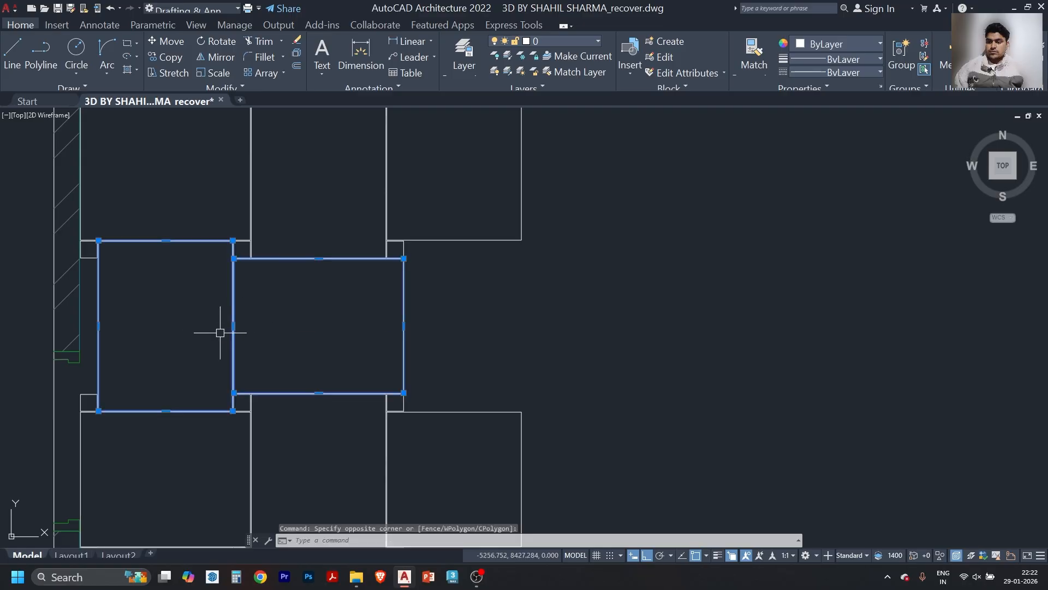
scroll(388, 346, down, 4)
middle_drag(351, 402, 393, 273)
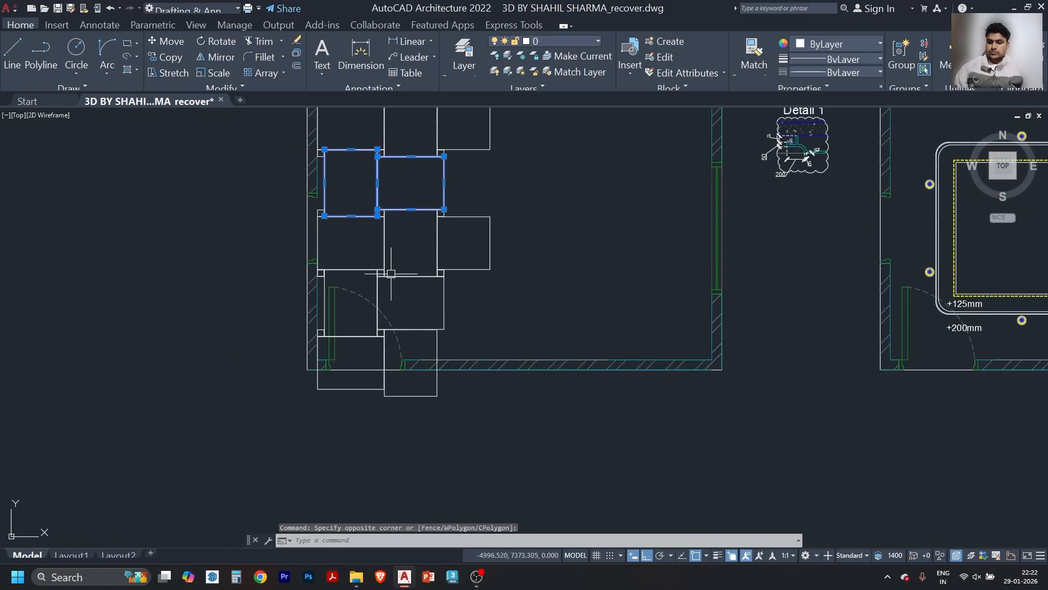
click(486, 280)
click(367, 250)
scroll(393, 293, down, 4)
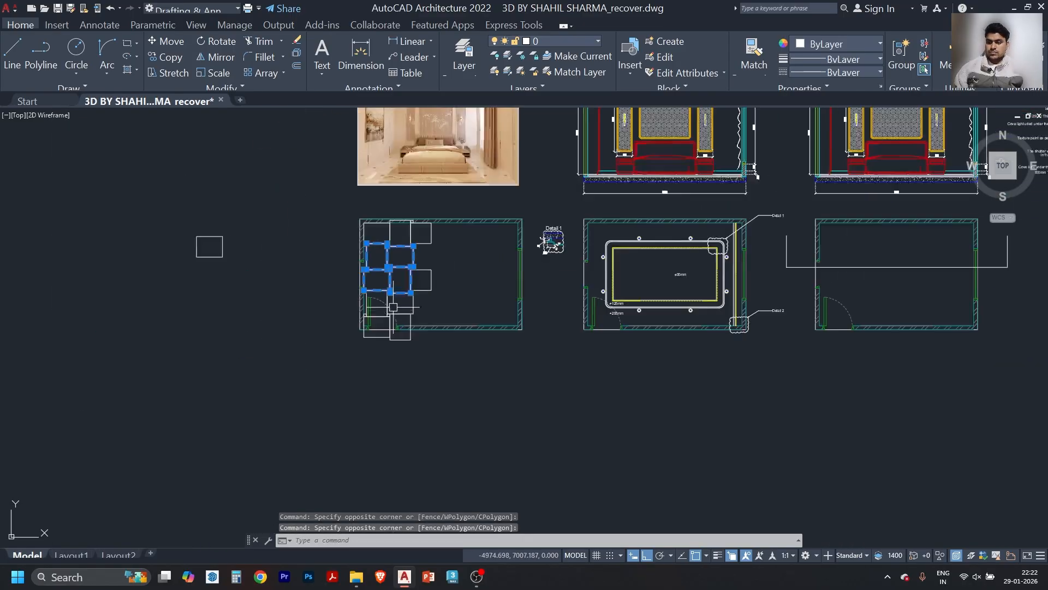
scroll(405, 252, up, 1)
click(418, 232)
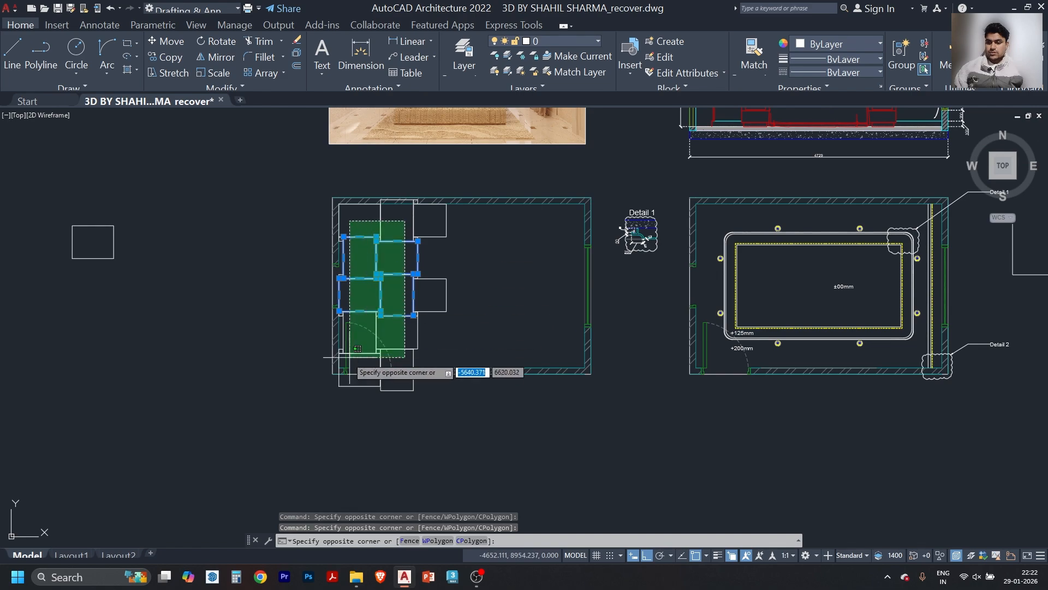
click(328, 382)
click(552, 356)
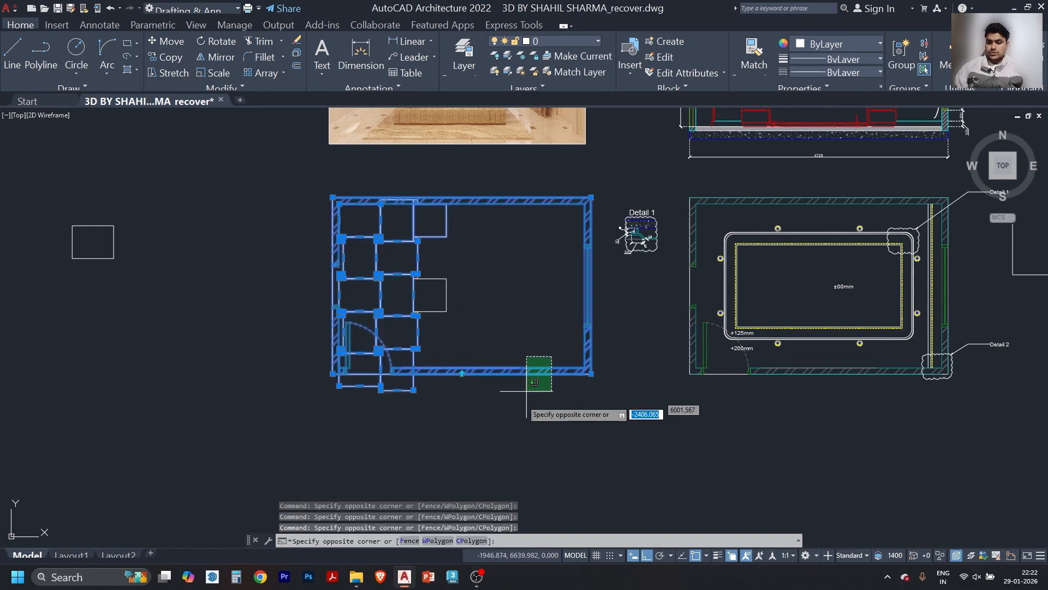
click(518, 410)
click(562, 330)
shift+click(518, 425)
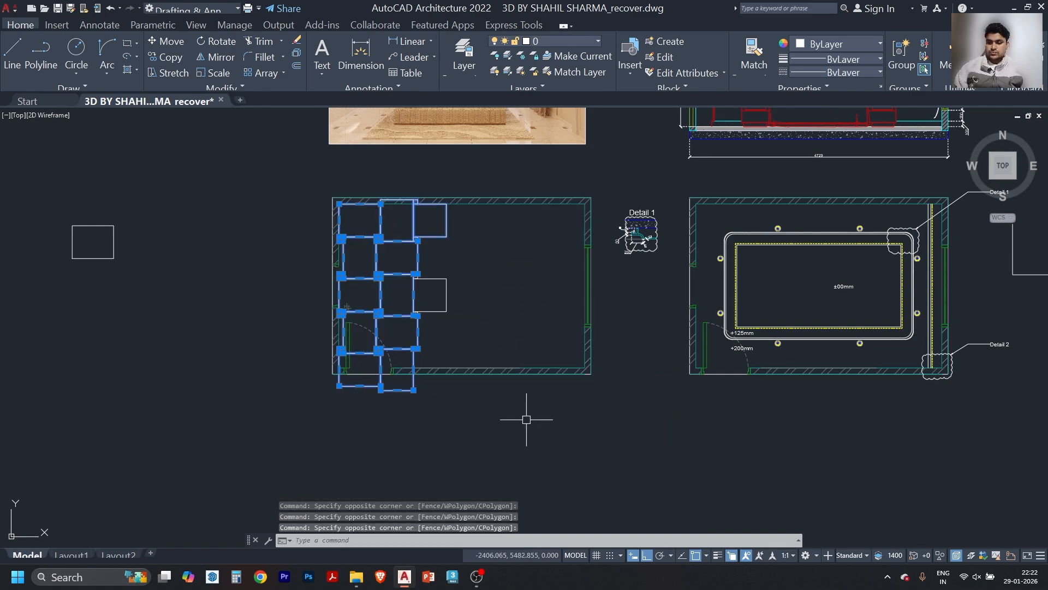
scroll(427, 266, up, 5)
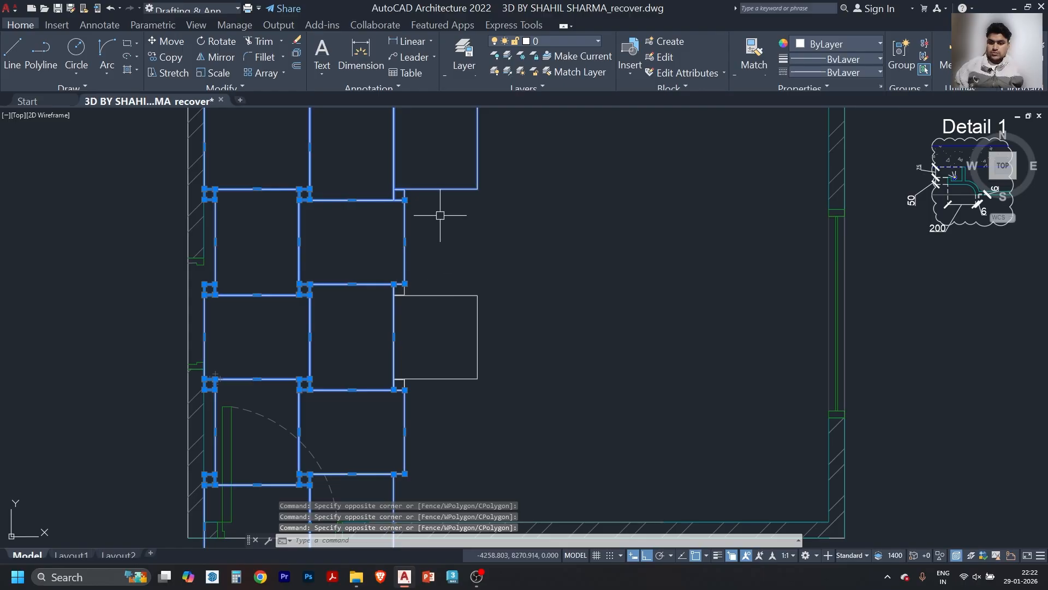
shift+click(494, 167)
click(445, 222)
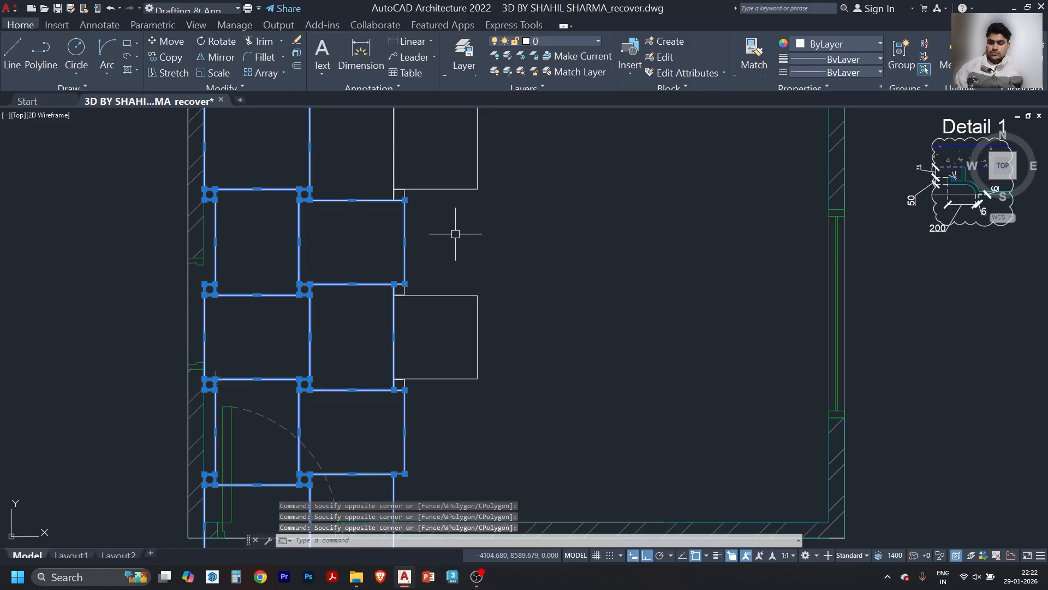
text(mi)
key(Return)
click(436, 146)
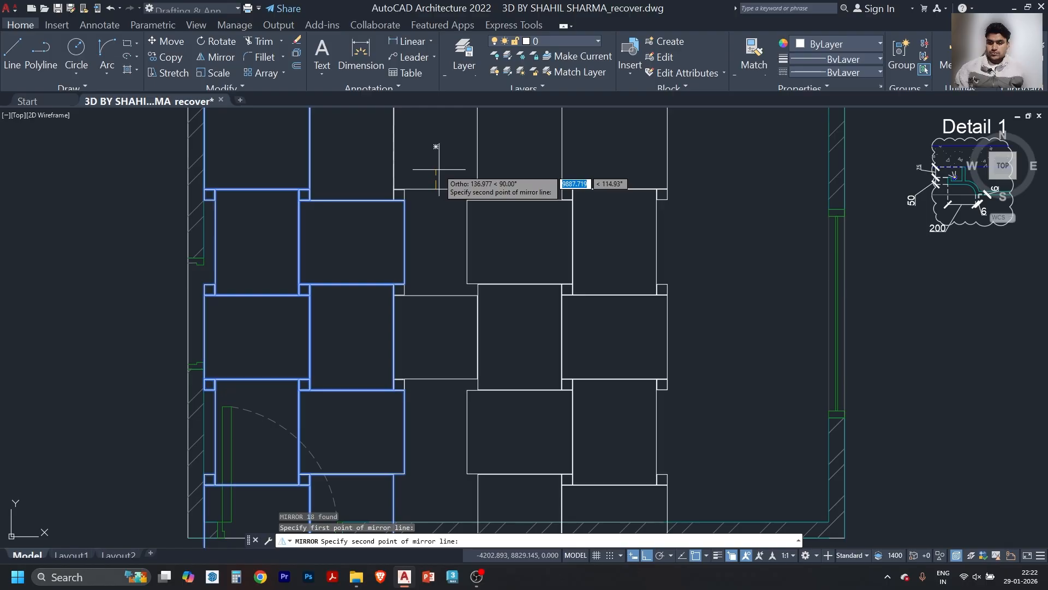
click(440, 169)
text(n)
key(Return)
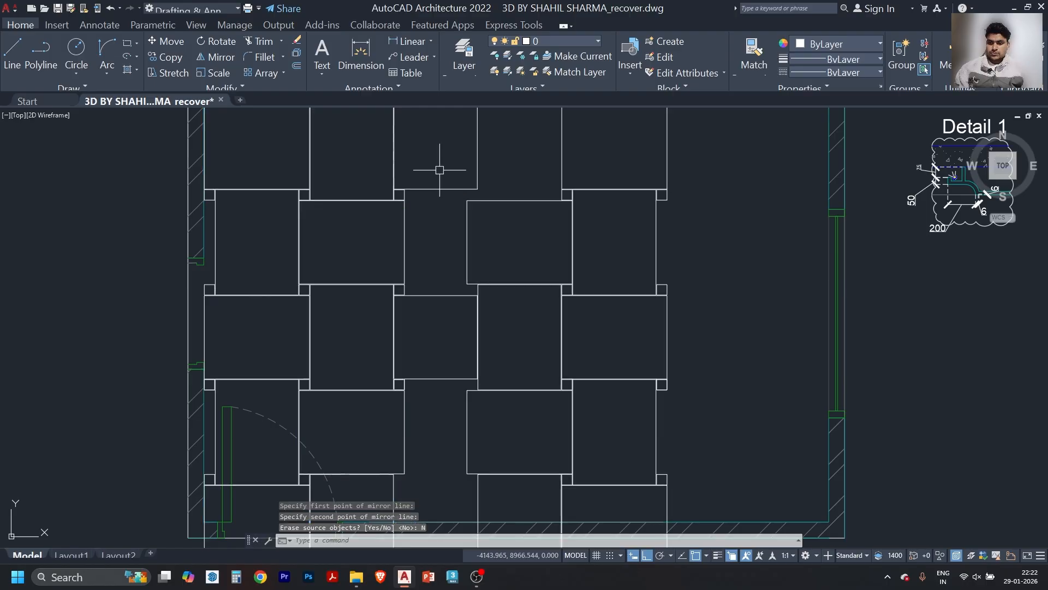
scroll(530, 254, down, 2)
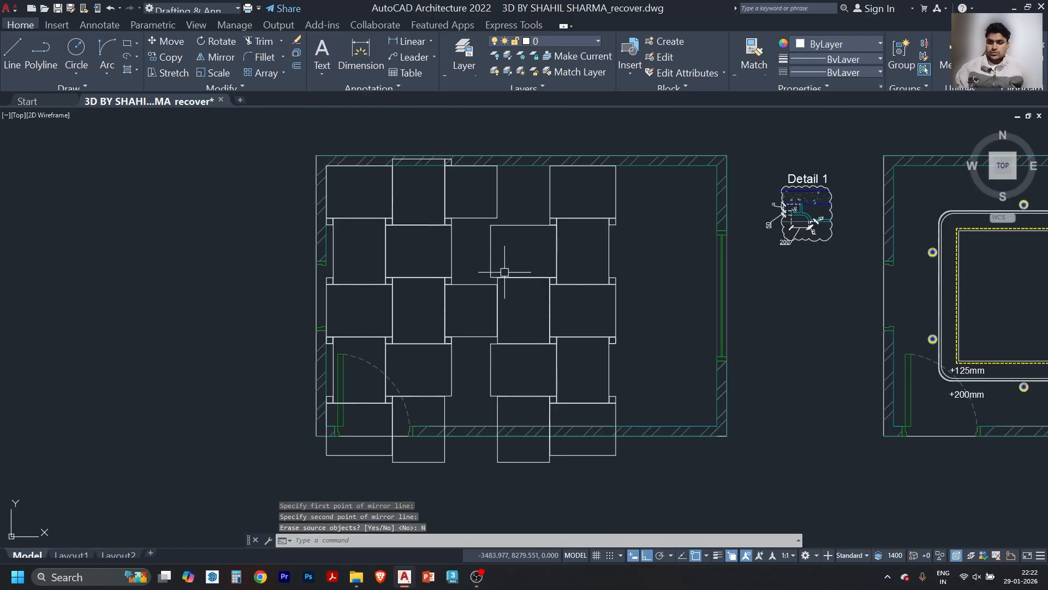
scroll(640, 220, up, 2)
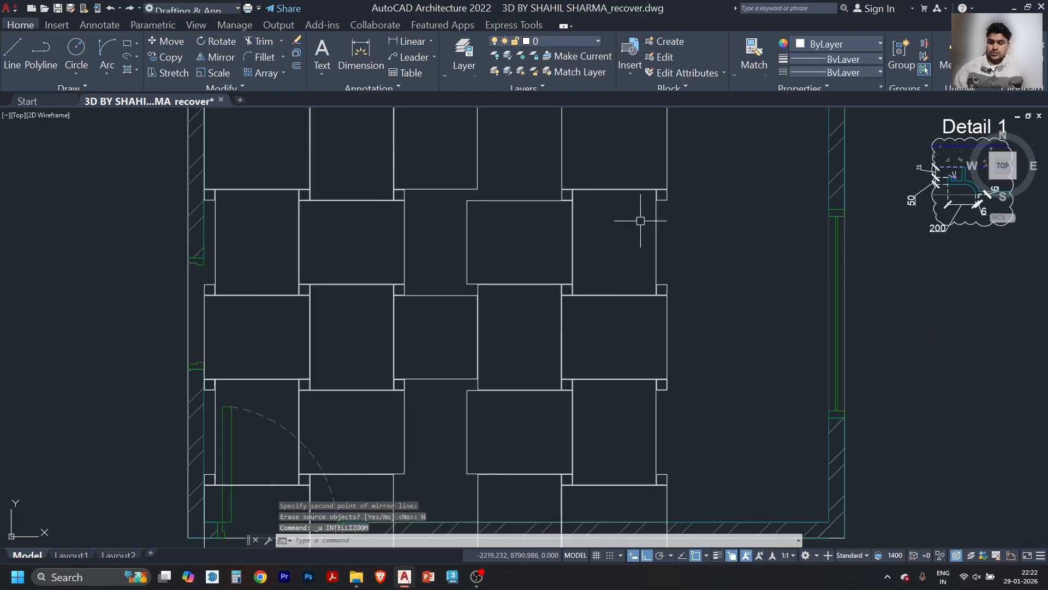
- Undo the last mirror of the two tile columns
key(ctrl+z)
scroll(432, 273, down, 3)
scroll(433, 256, up, 5)
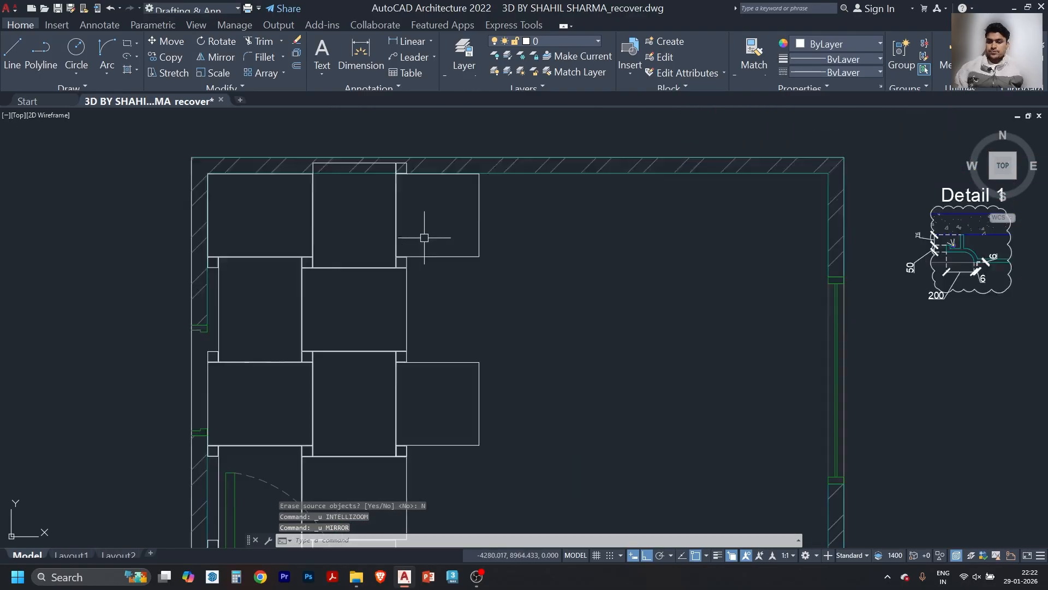
- Explode the combined object that joins the top tiles of the second and third columns
scroll(445, 261, down, 2)
drag(504, 225, 440, 284)
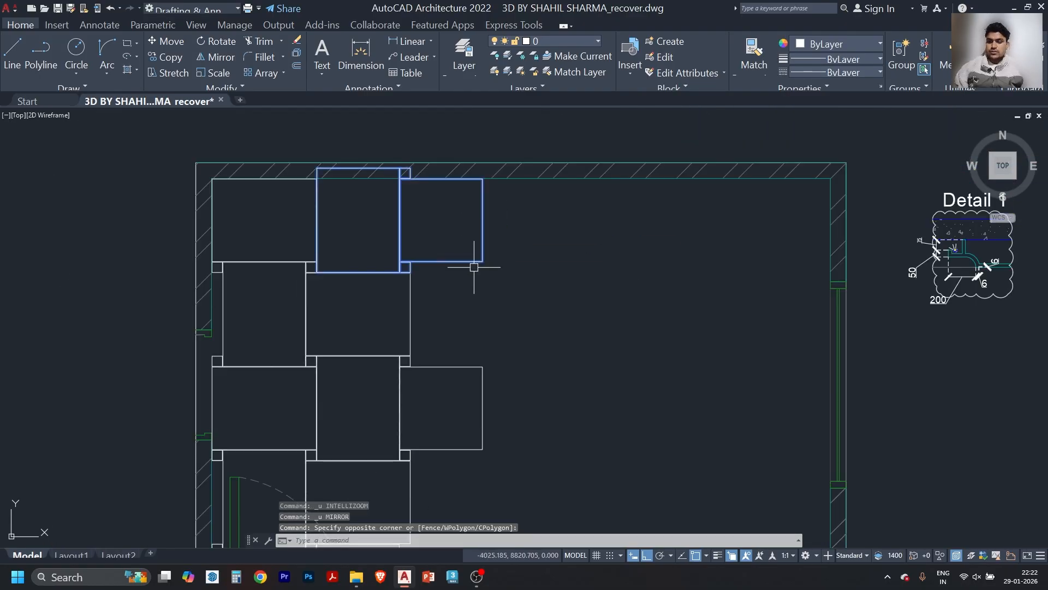
key(Escape)
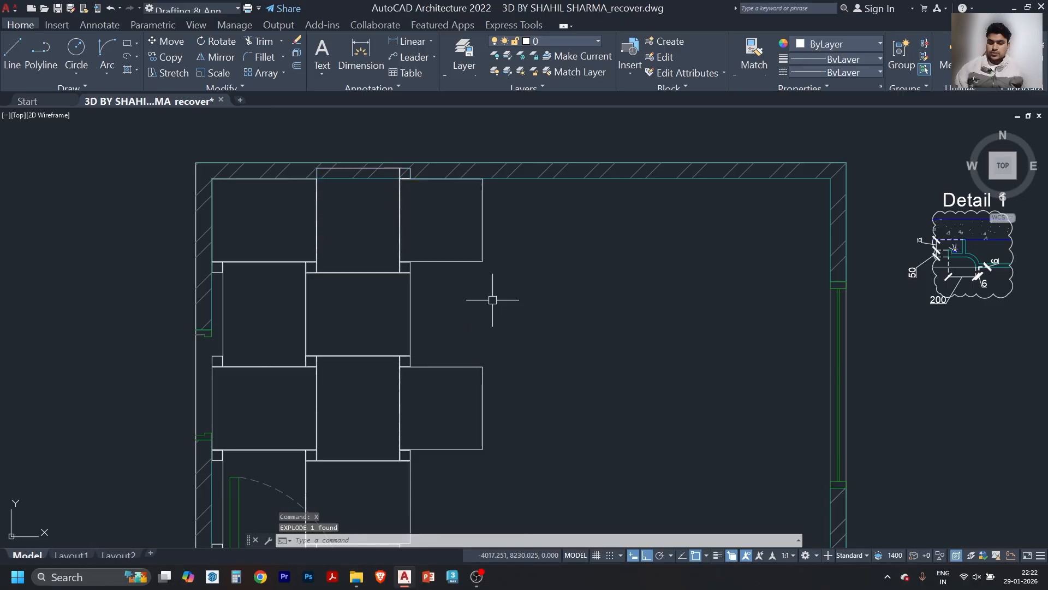
- Delete the top-row and third-row tiles of the third column
mouse_move(503, 230)
mouse_down()
mouse_move(497, 206)
mouse_move(469, 242)
mouse_up()
key(Delete)
drag(499, 390, 462, 437)
key(Delete)
scroll(285, 244, up, 2)
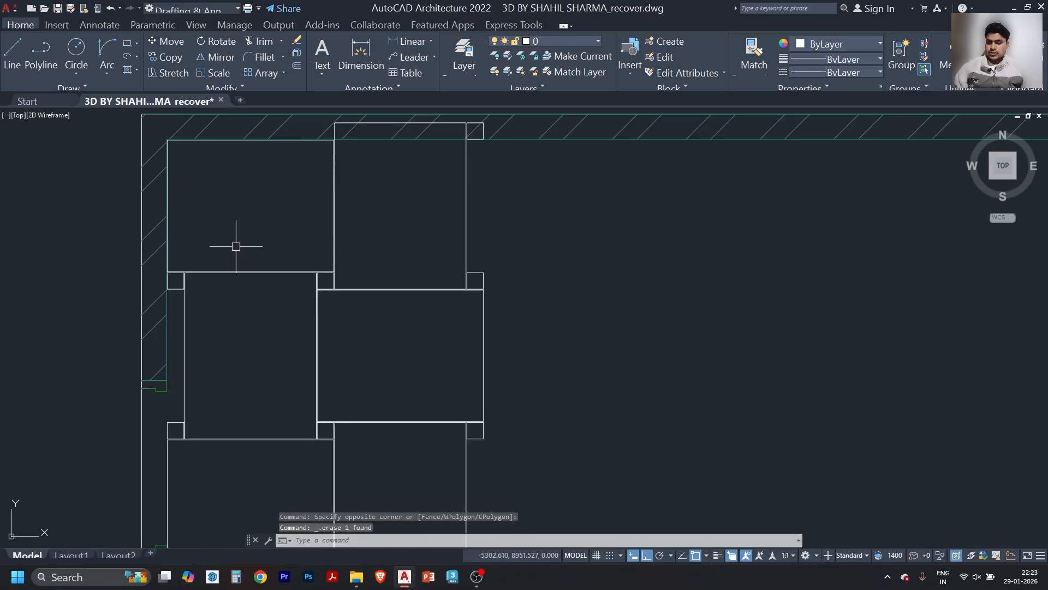
- Mirror the first column's tiles and adjoining small squares, without the room outline, about the second column's vertical midline, keeping the originals
scroll(170, 276, down, 4)
scroll(244, 351, up, 4)
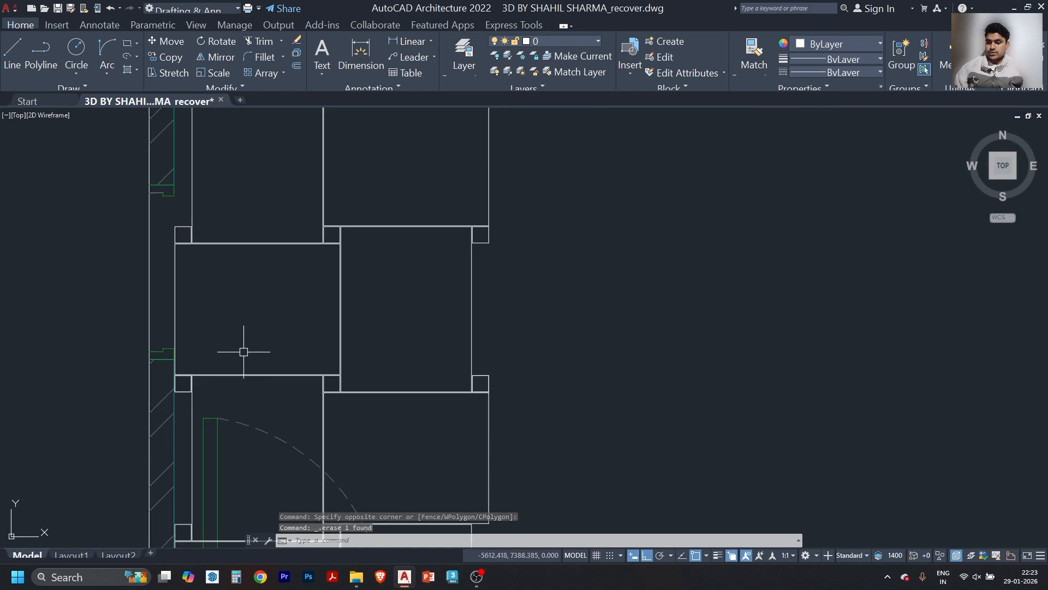
scroll(244, 351, down, 4)
scroll(285, 240, up, 2)
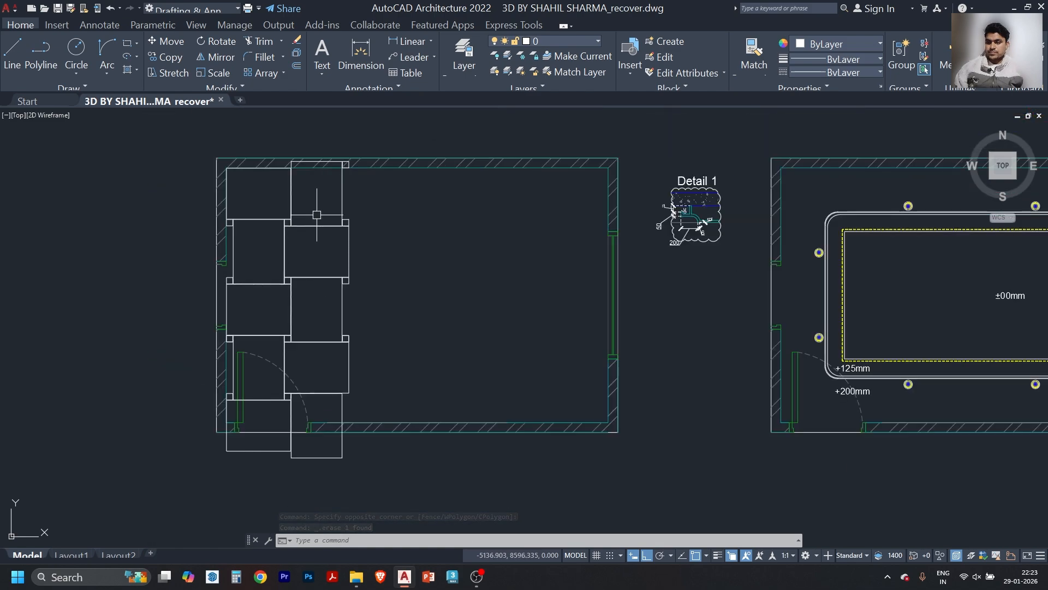
scroll(274, 212, up, 2)
click(283, 206)
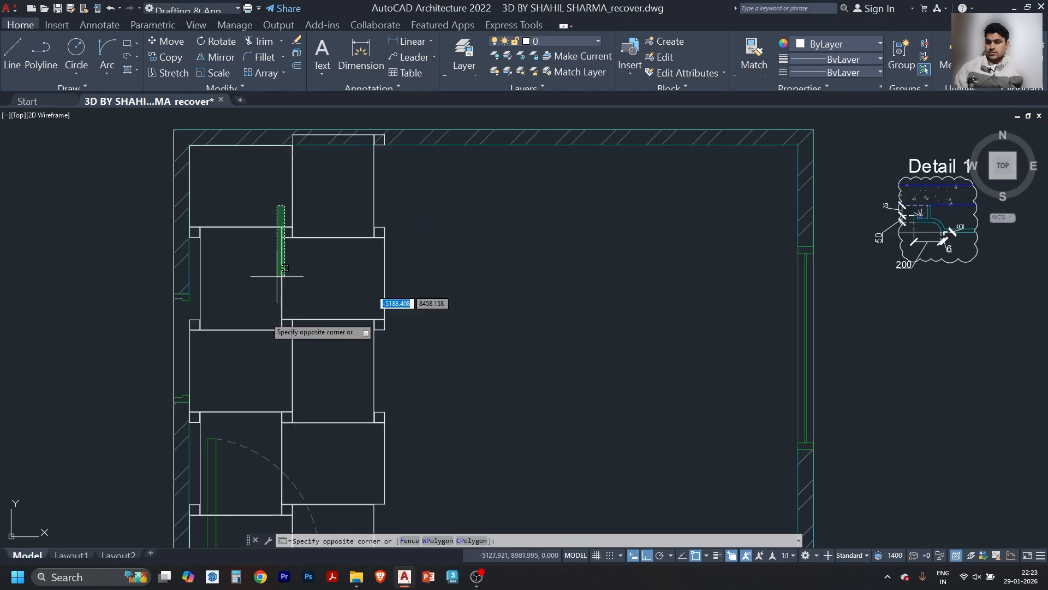
scroll(246, 350, down, 4)
scroll(239, 421, up, 2)
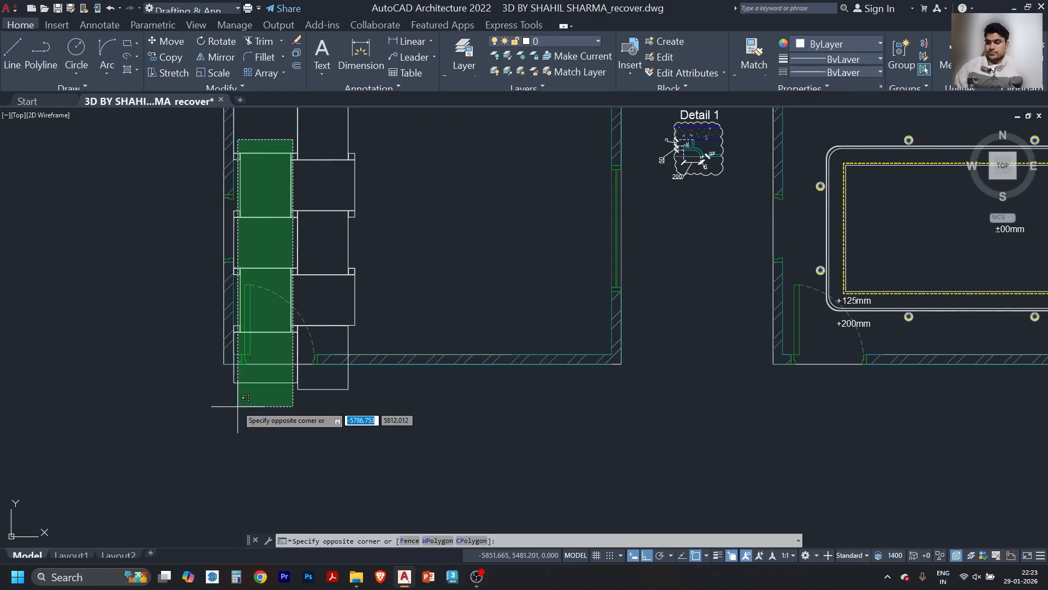
click(238, 420)
scroll(316, 408, down, 4)
click(357, 301)
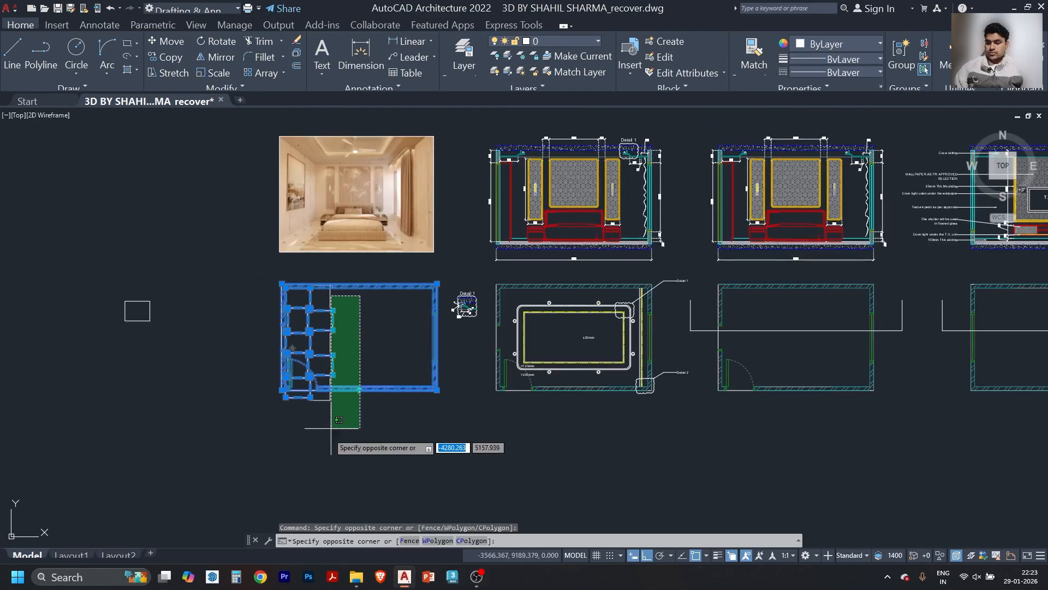
click(326, 449)
scroll(308, 289, up, 2)
scroll(320, 327, up, 2)
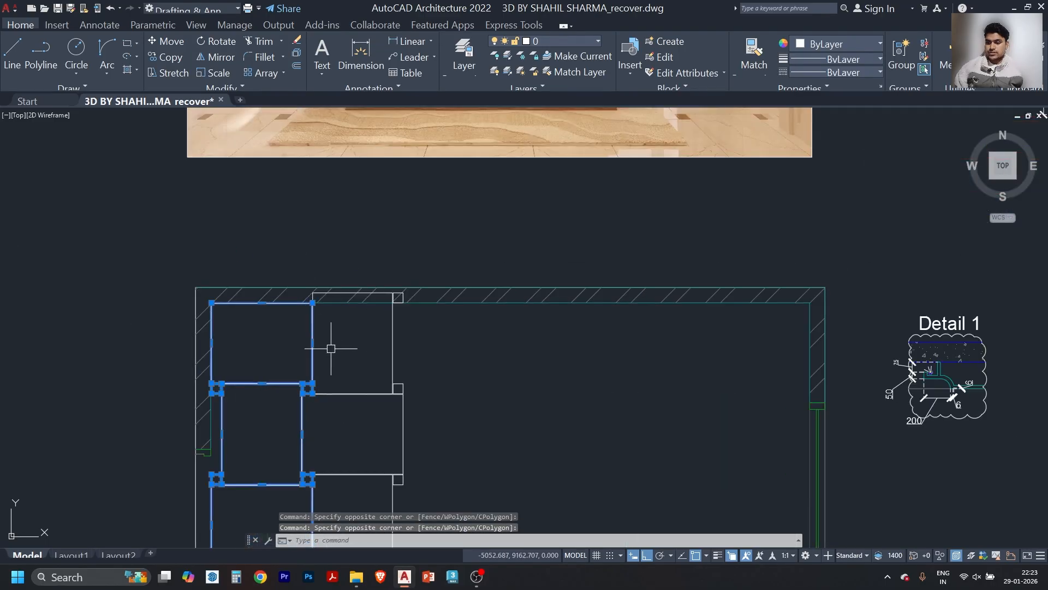
text(mi)
key(Return)
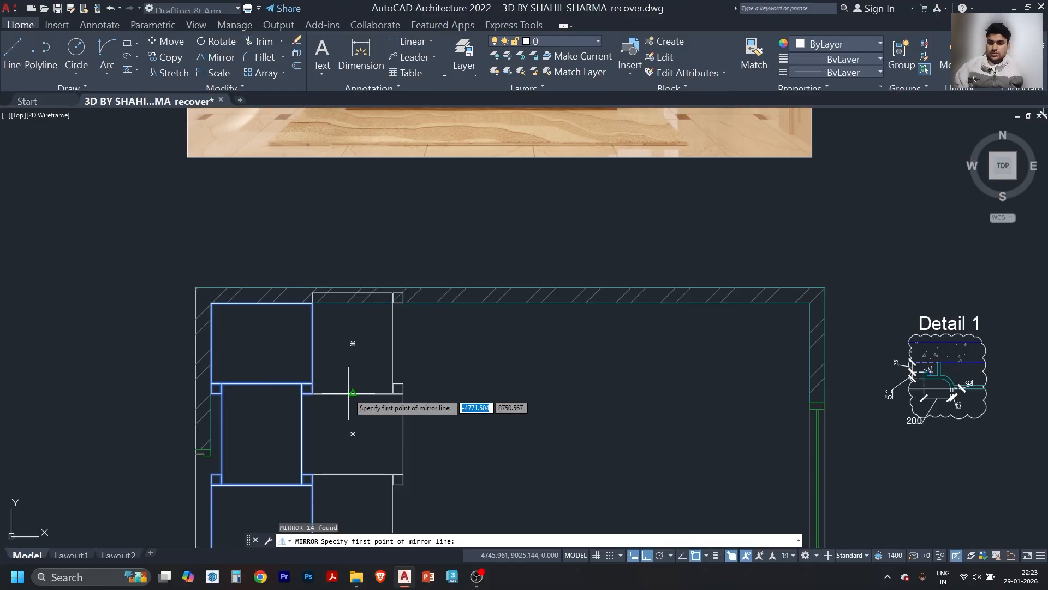
click(353, 392)
click(357, 355)
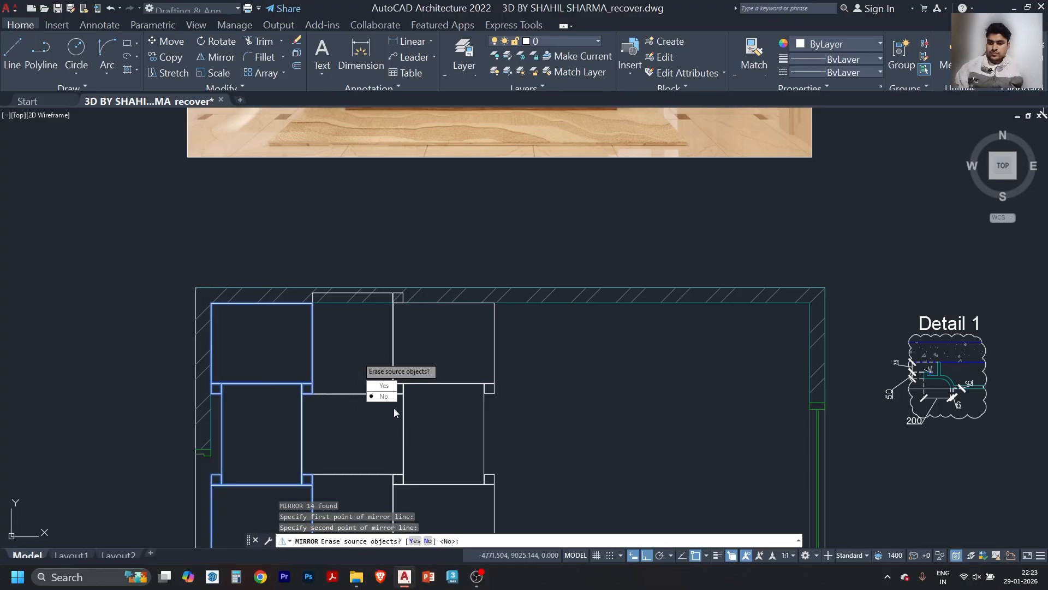
key(Return)
scroll(415, 317, down, 5)
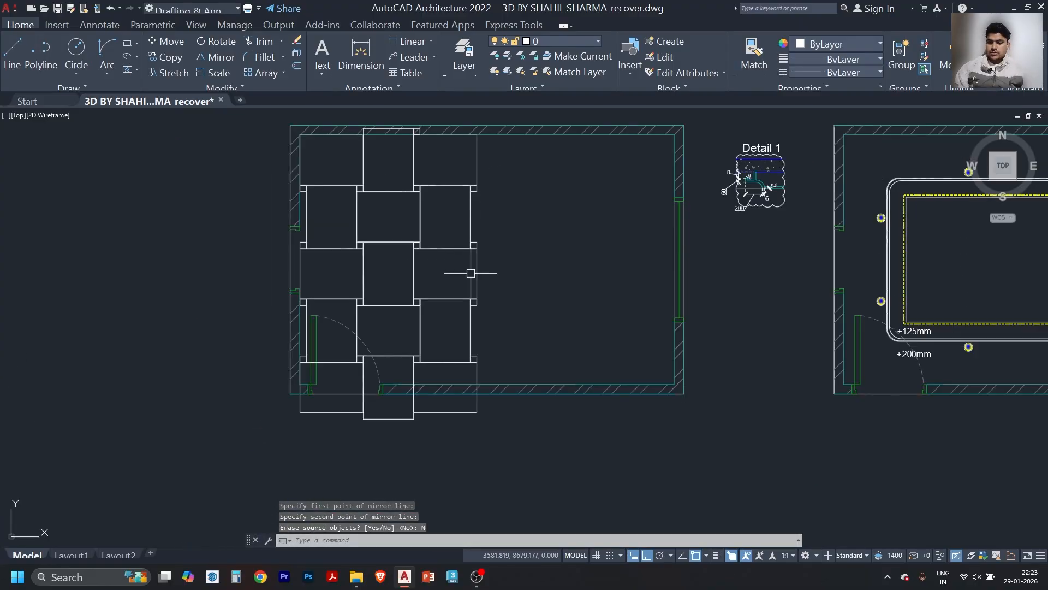
- Mirror the first three tile columns, without the room outline, about the third column's vertical midline, keeping the originals
click(445, 160)
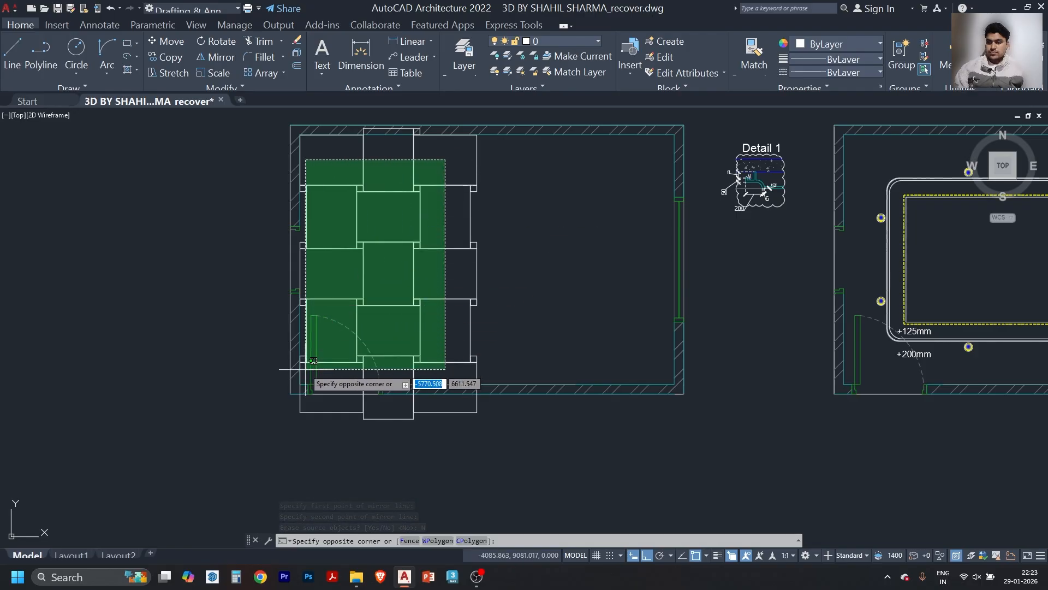
key(Escape)
click(522, 160)
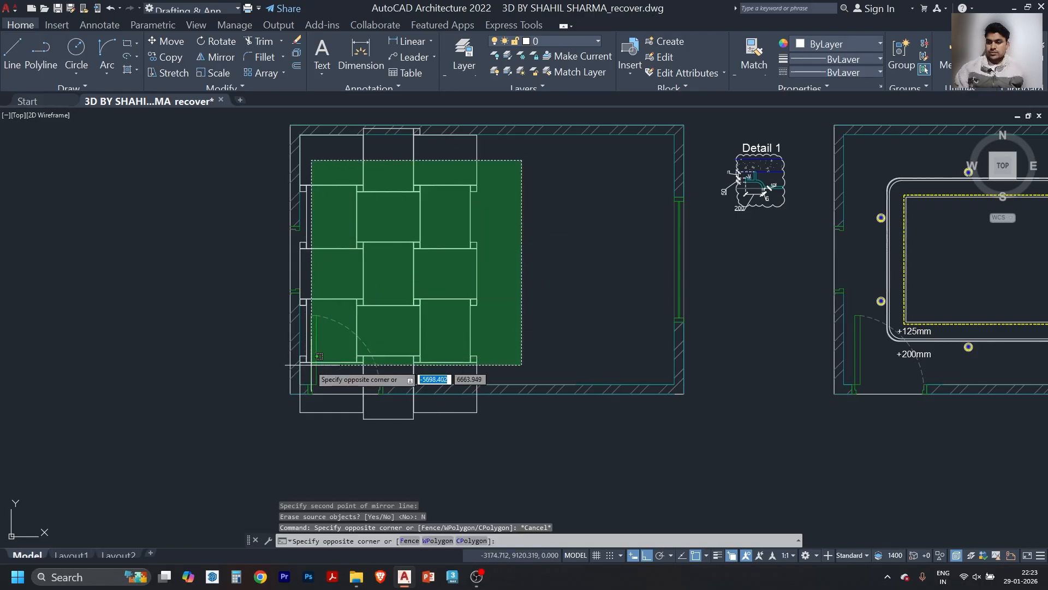
click(305, 377)
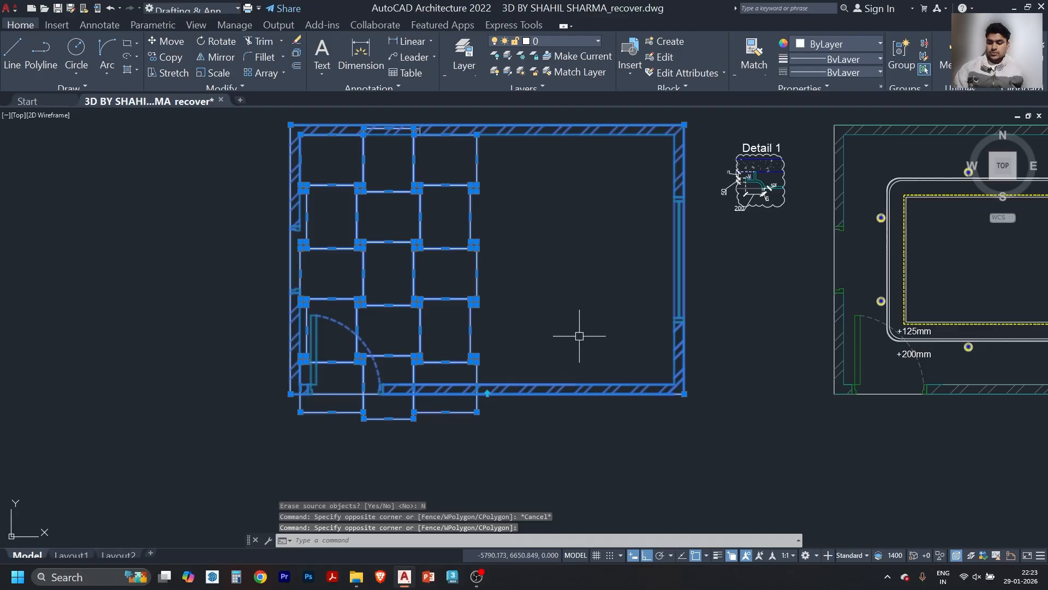
click(514, 427)
click(569, 306)
shift+click(569, 306)
shift+click(534, 448)
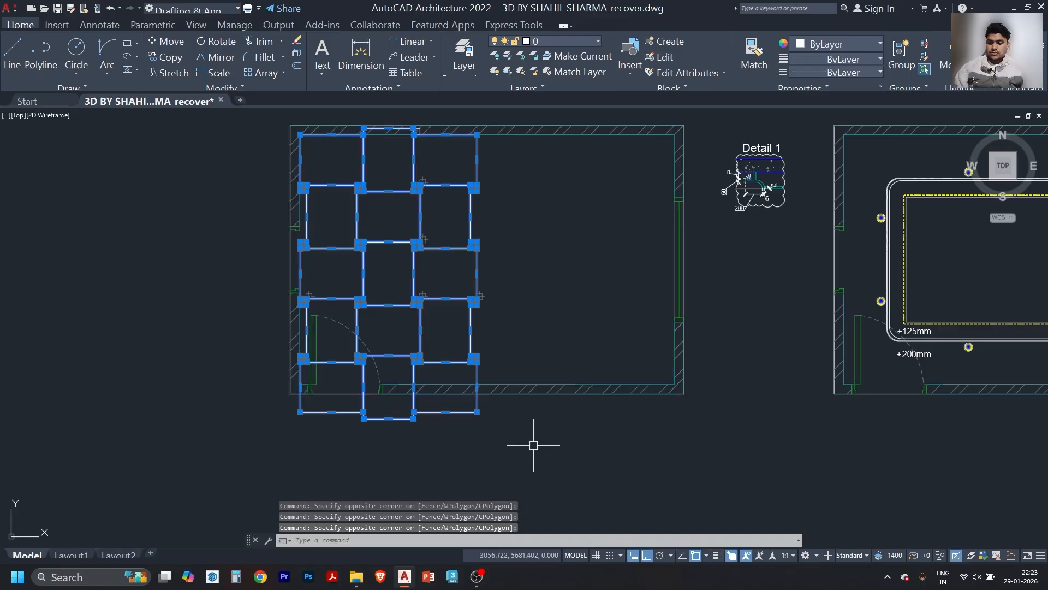
text(mi)
key(Return)
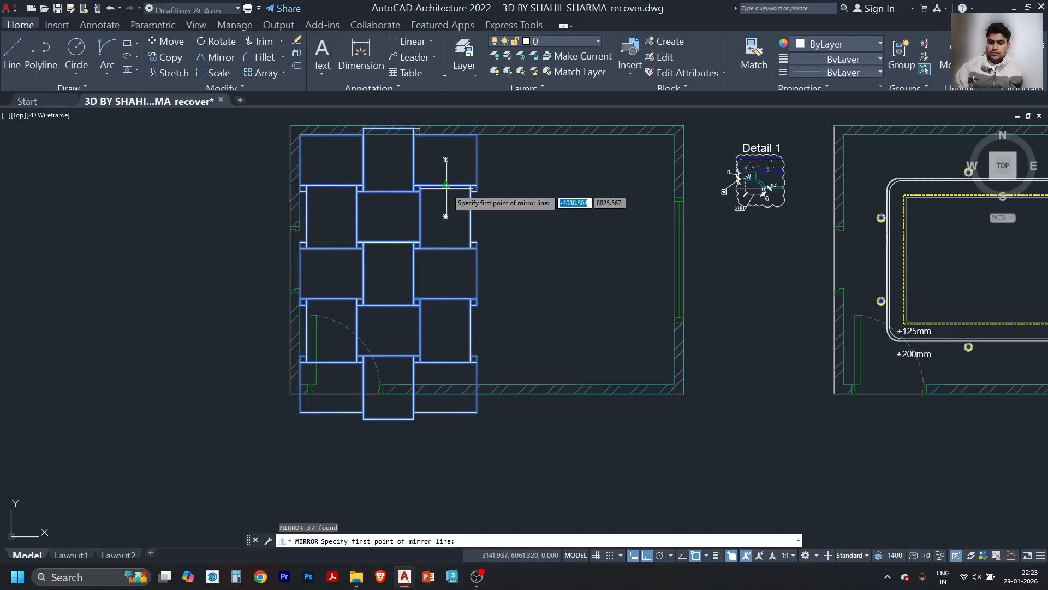
click(445, 216)
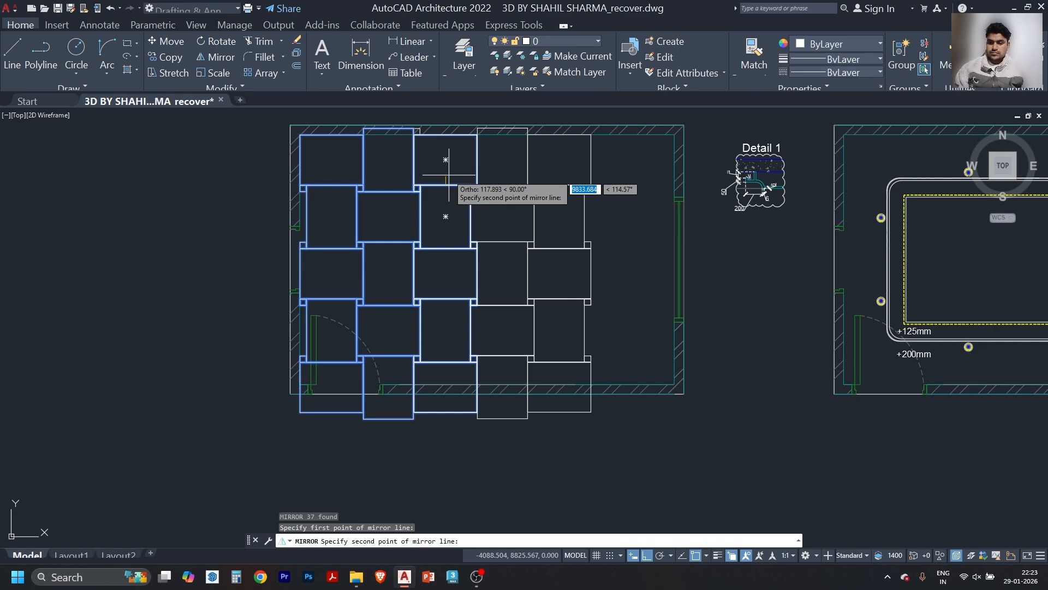
click(449, 175)
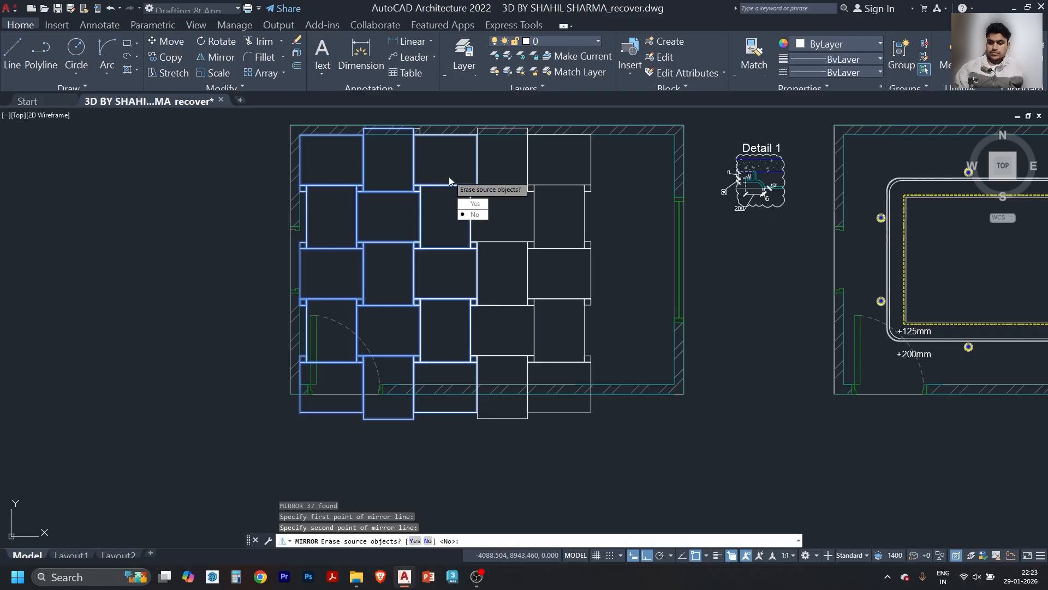
click(473, 215)
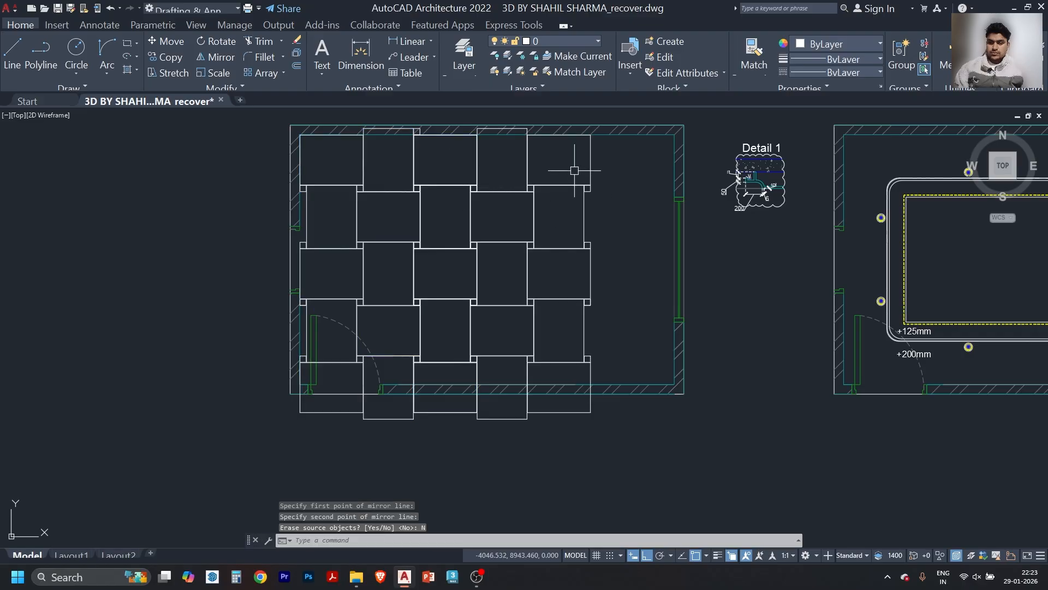
- Mirror the third and fourth tile columns about the fifth column's vertical midline, keeping the originals
click(511, 166)
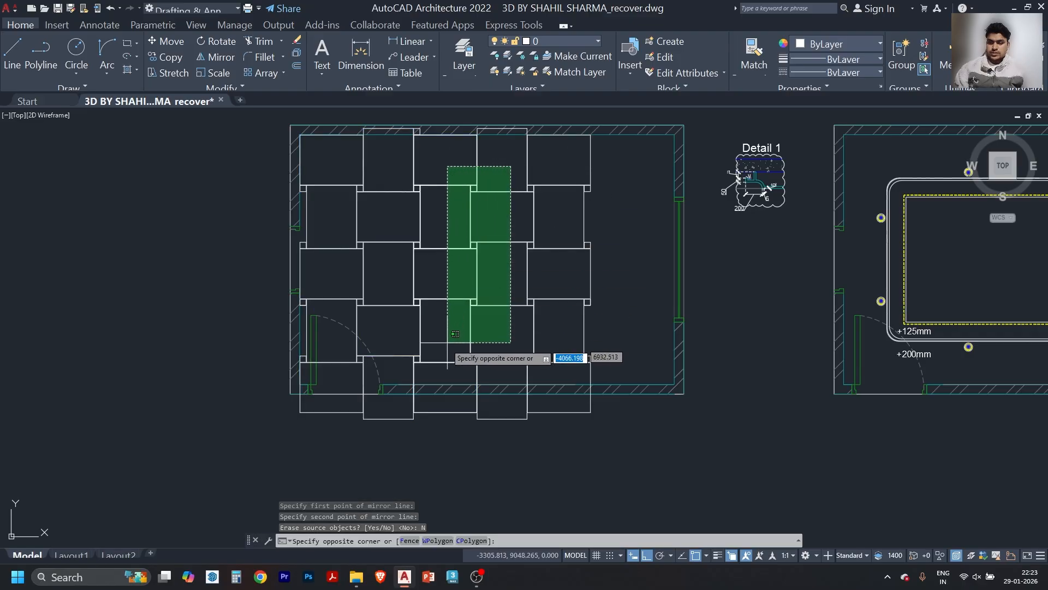
click(437, 364)
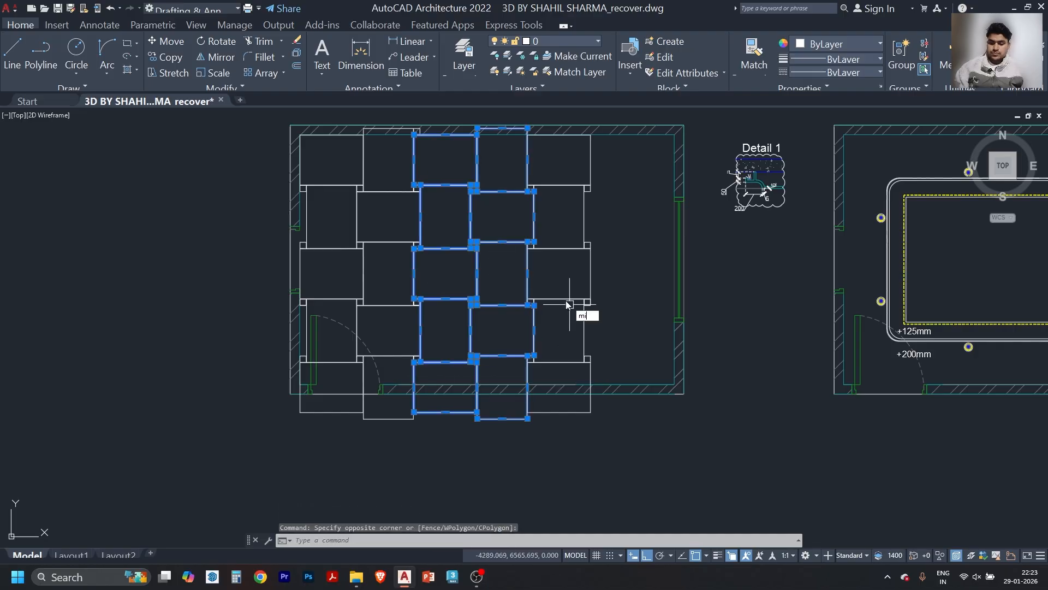
text(mi)
key(space)
scroll(551, 188, up, 1)
click(564, 182)
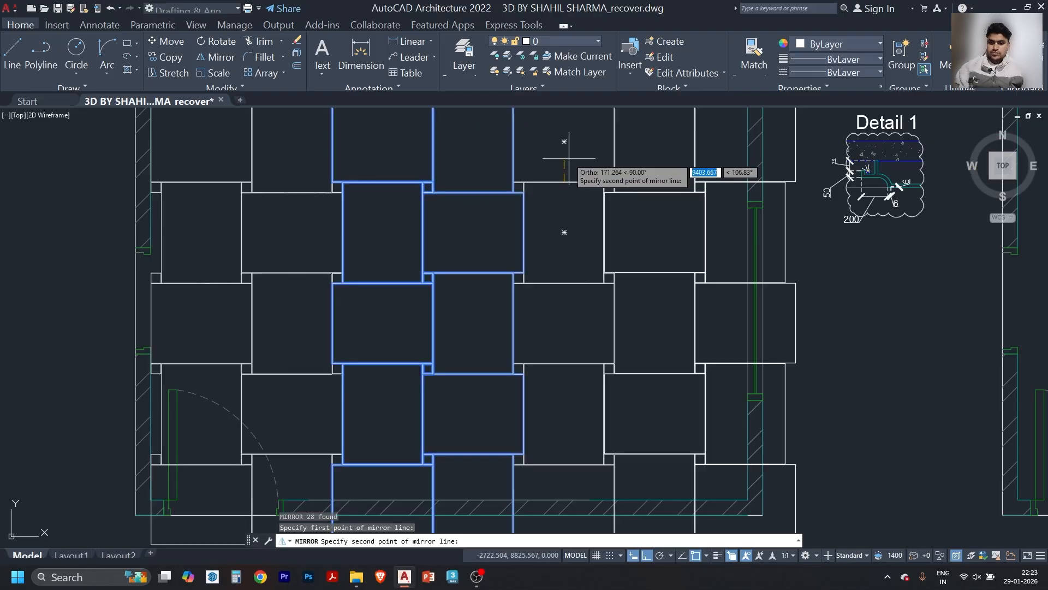
click(569, 159)
key(Return)
middle_drag(601, 188, 453, 229)
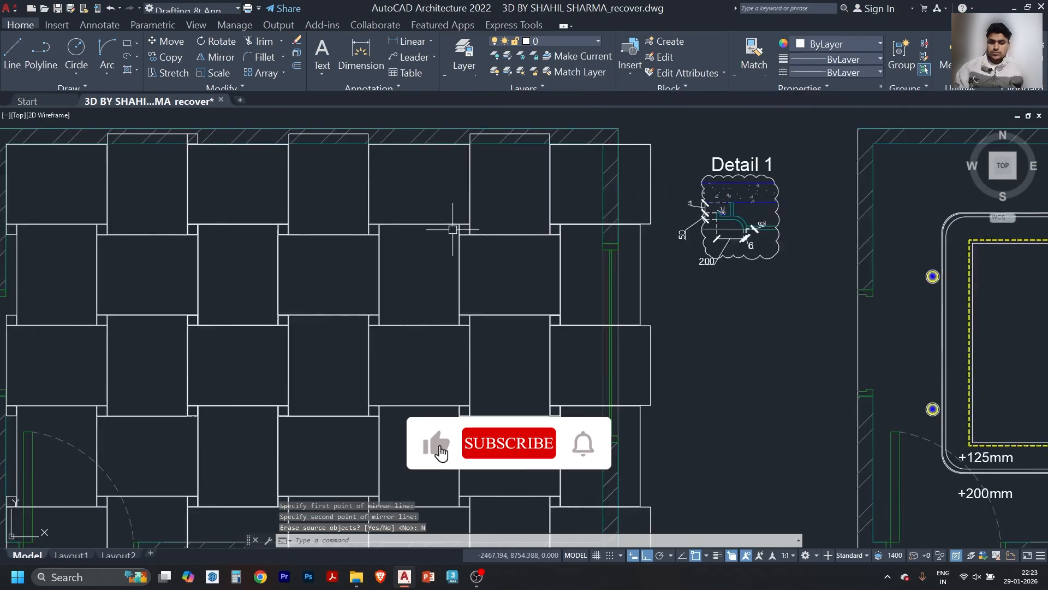
- Trim the lower edge of the seventh column's top-row tile where it crosses the right wall
scroll(453, 229, down, 5)
scroll(500, 216, up, 5)
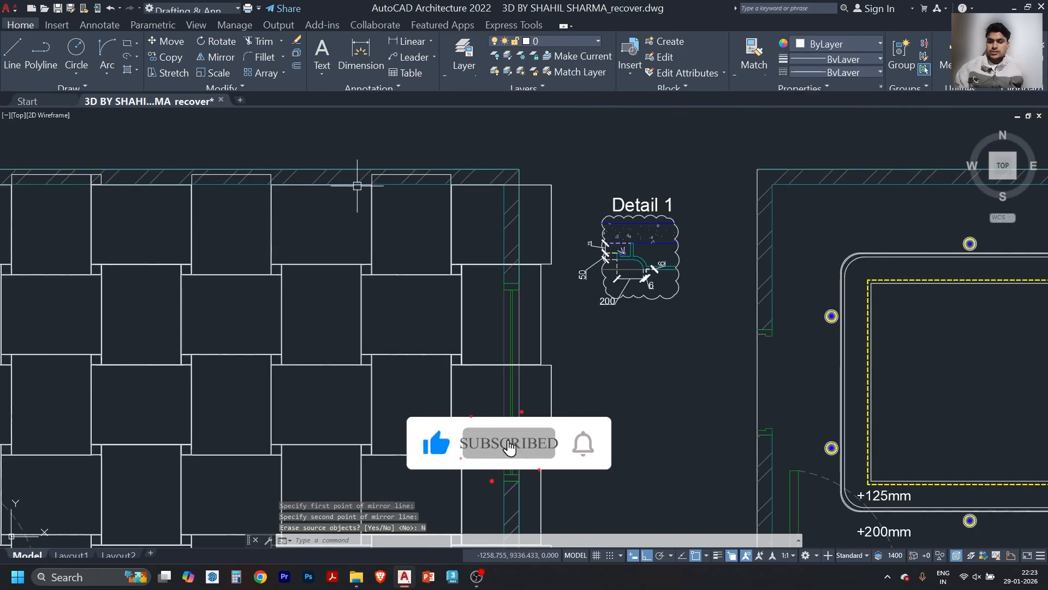
scroll(548, 220, up, 2)
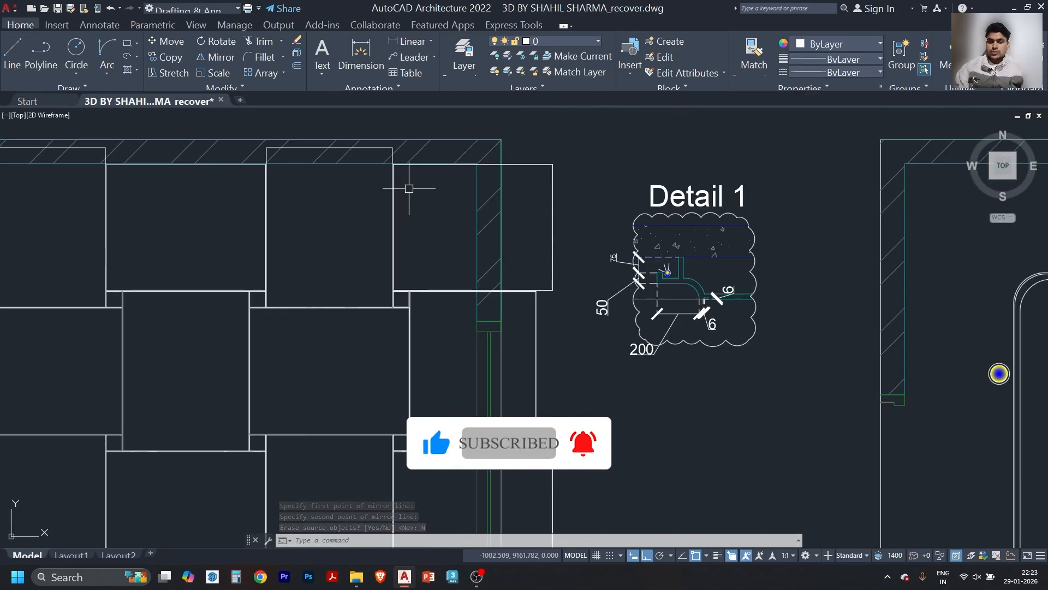
scroll(421, 144, up, 3)
scroll(520, 219, down, 2)
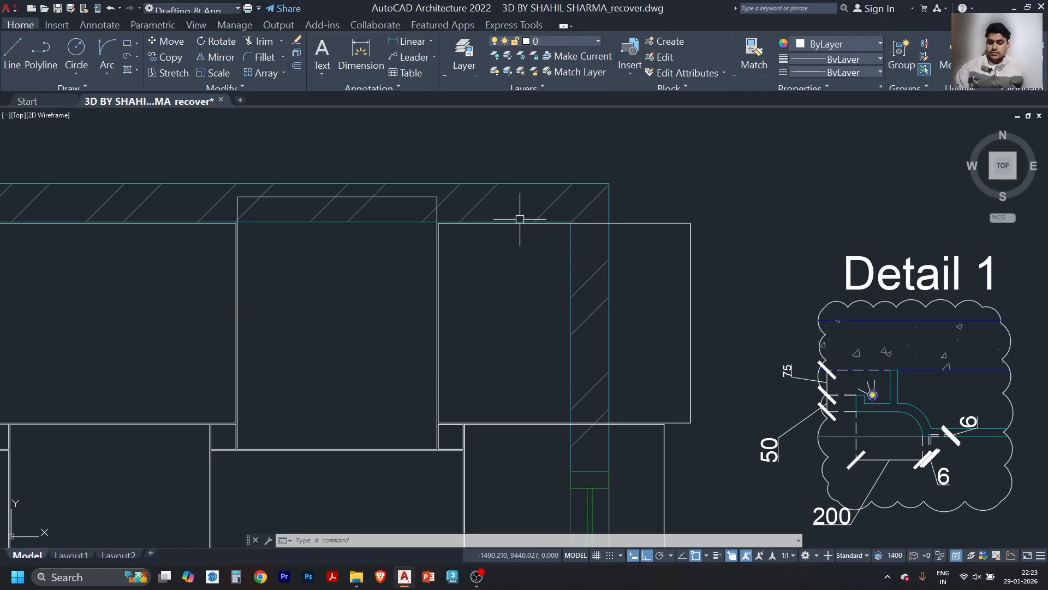
text(tr)
key(Return)
scroll(596, 226, down, 3)
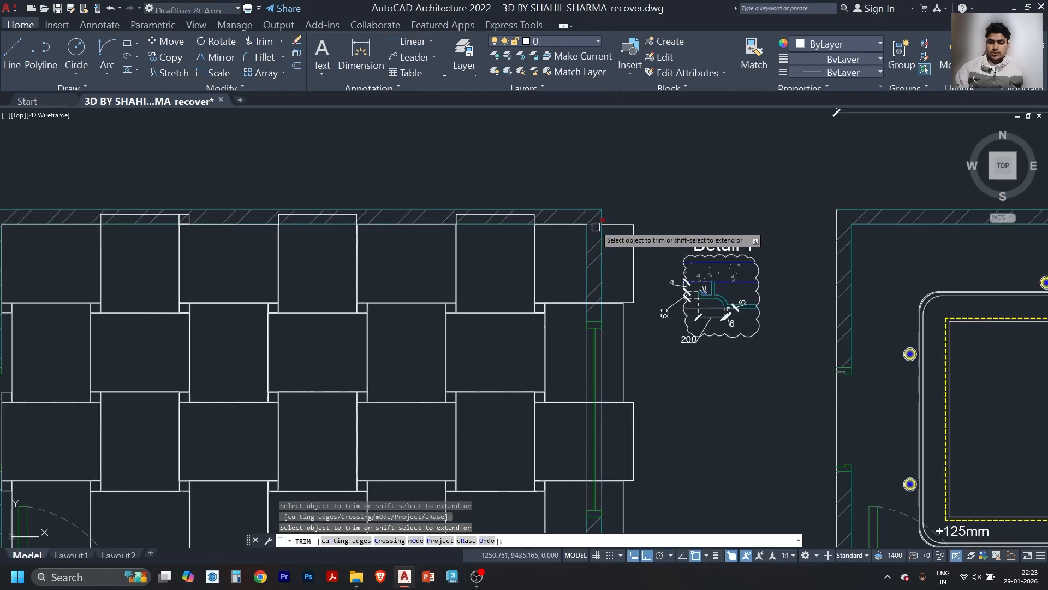
scroll(593, 298, up, 5)
click(591, 292)
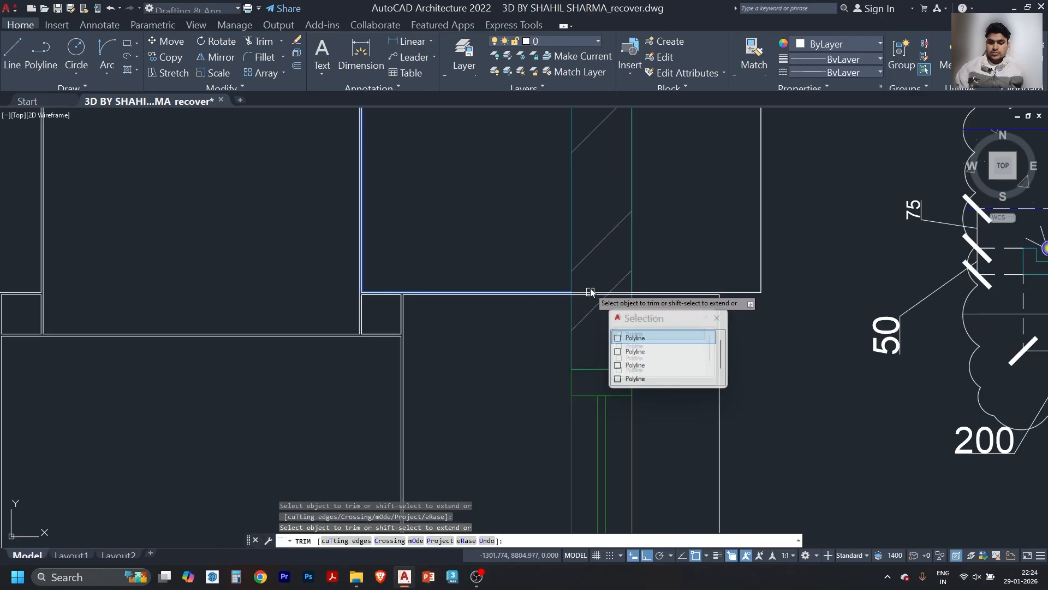
click(635, 337)
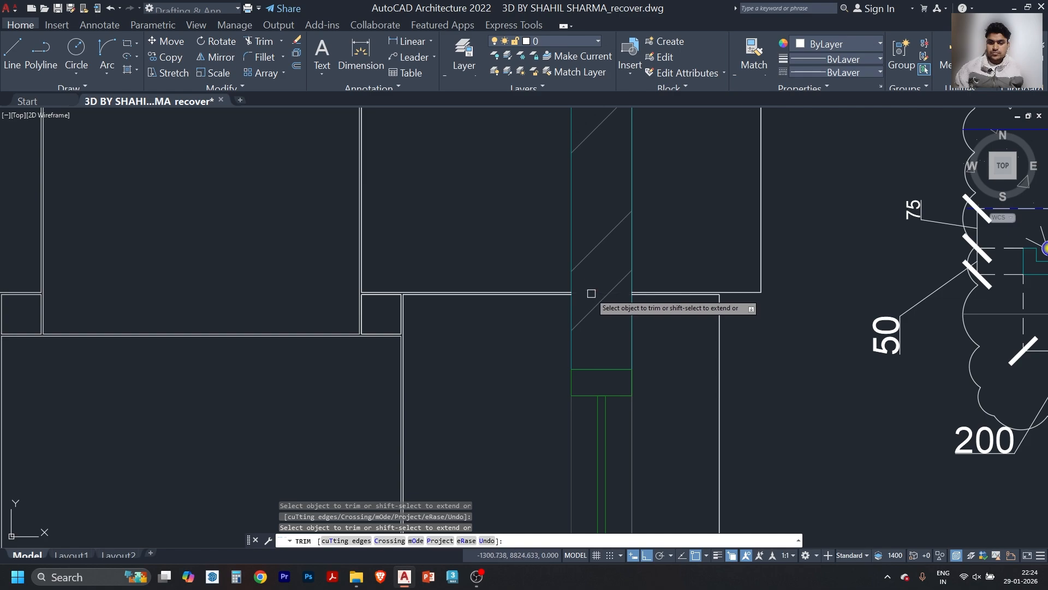
- Trim the remaining horizontal tile edges of the seventh column where they cross the right wall and window opening
scroll(591, 295, down, 5)
scroll(587, 301, up, 6)
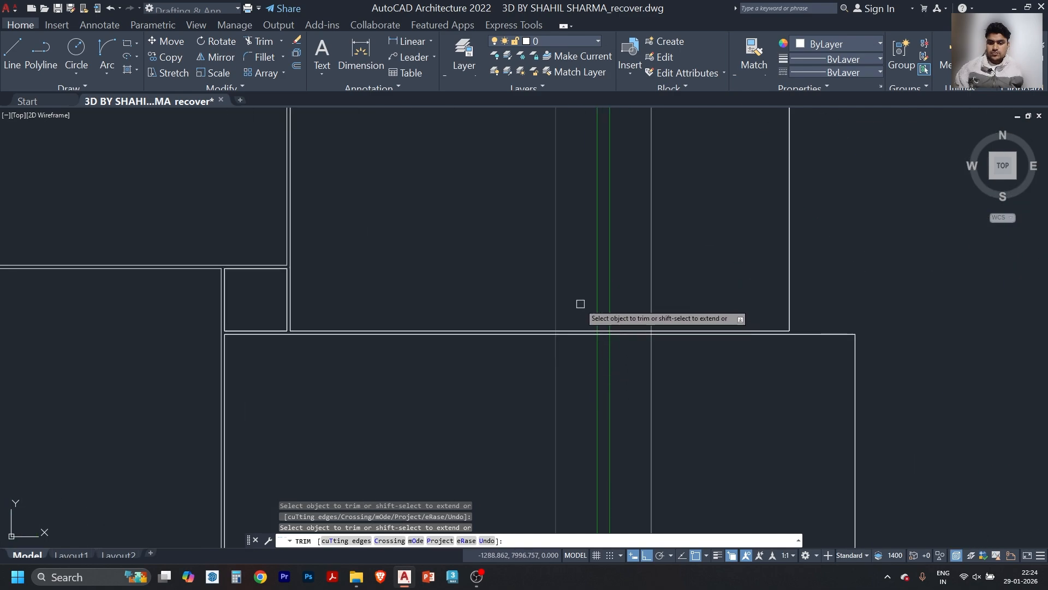
drag(581, 304, 574, 404)
scroll(596, 235, down, 5)
scroll(583, 407, up, 5)
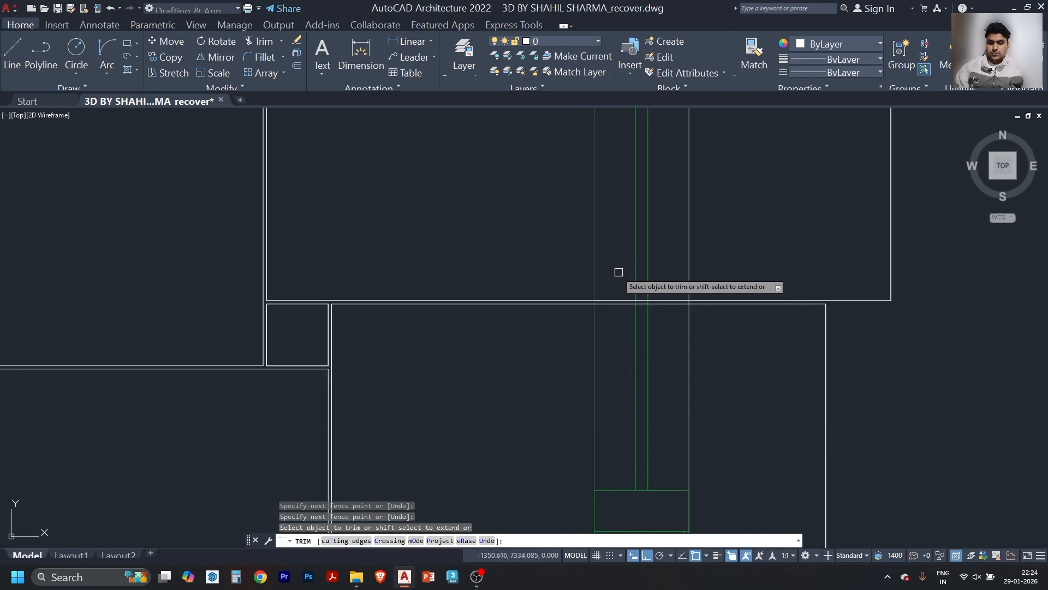
drag(618, 272, 618, 362)
scroll(610, 229, down, 4)
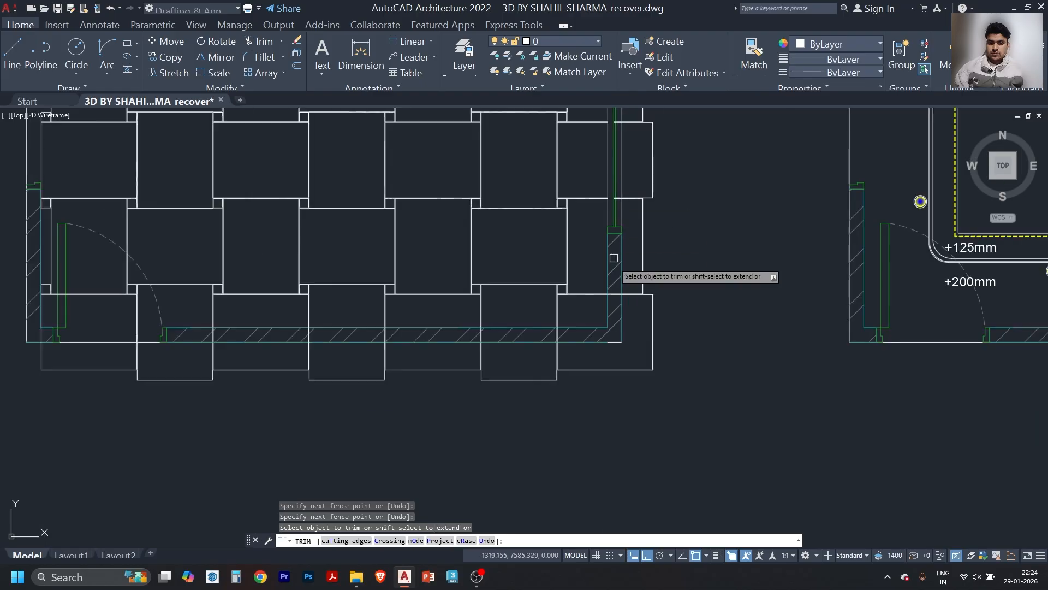
scroll(614, 293, up, 4)
drag(613, 285, 600, 319)
- Trim the paired vertical tile edges inside the bottom wall at the joints between the seventh and fourth columns
scroll(620, 251, down, 4)
scroll(619, 329, up, 3)
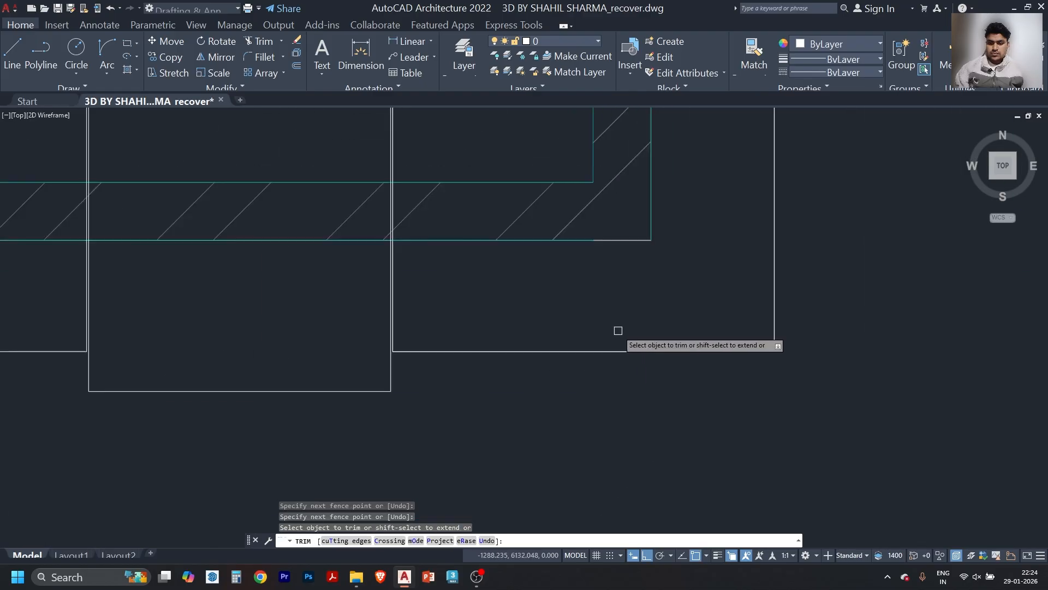
scroll(618, 331, up, 2)
mouse_move(274, 127)
mouse_down()
mouse_move(253, 137)
mouse_move(251, 194)
mouse_up()
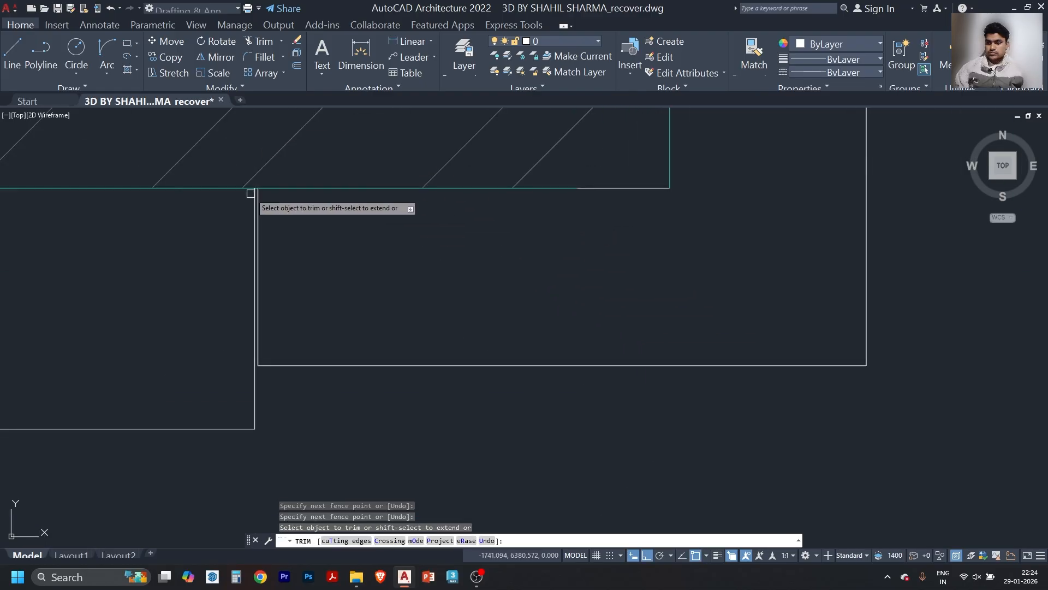
middle_drag(251, 193, 927, 299)
drag(480, 272, 438, 272)
scroll(590, 284, down, 4)
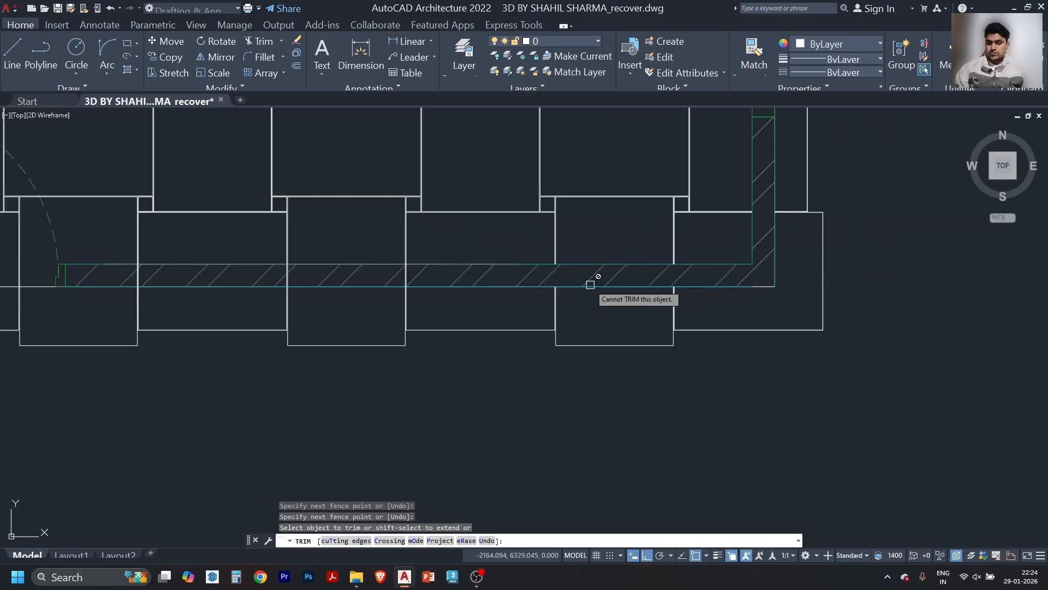
scroll(590, 285, up, 5)
drag(433, 234, 409, 253)
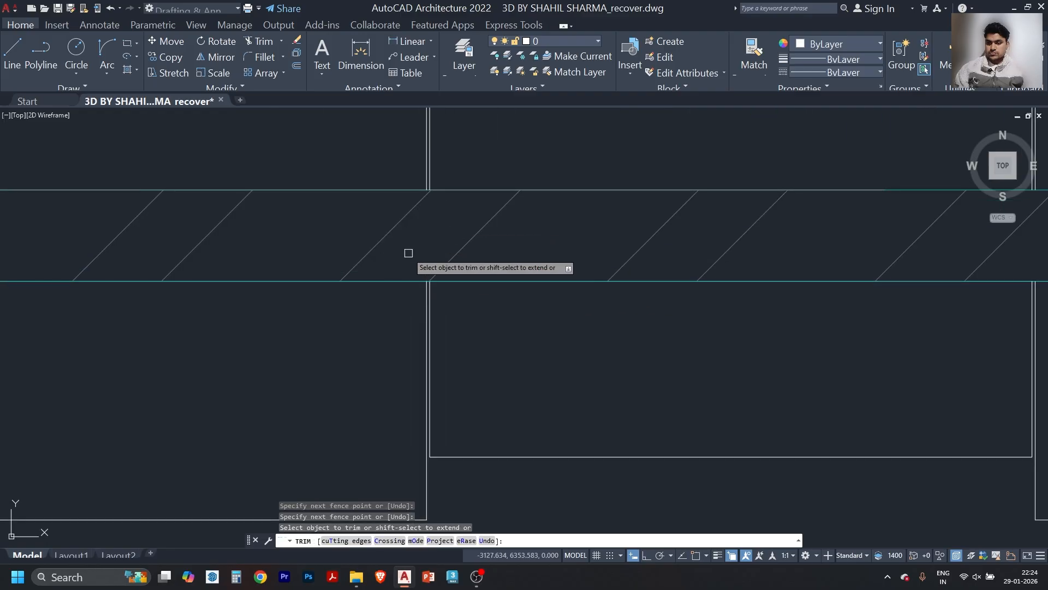
- Trim the vertical tile edges inside the bottom wall at the joints between the fourth, third and second columns
middle_drag(300, 300, 903, 326)
scroll(620, 282, up, 4)
drag(560, 304, 488, 332)
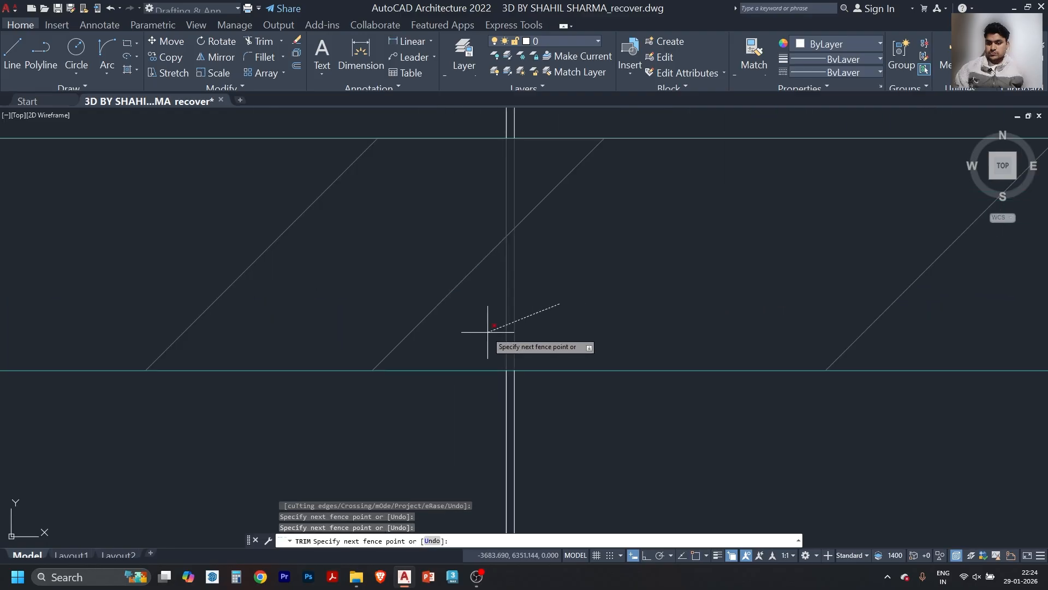
click(487, 332)
scroll(711, 333, down, 4)
scroll(389, 320, up, 4)
click(794, 323)
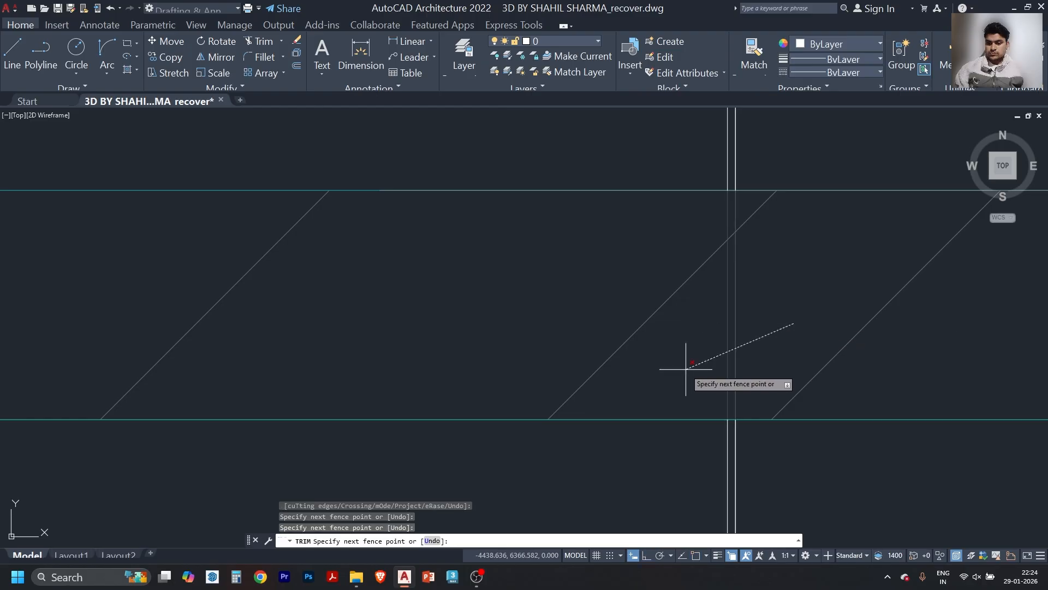
click(687, 369)
- Trim the first column's outer vertical edge inside the bottom wall's corner piece beside the door
scroll(687, 369, down, 4)
scroll(710, 355, up, 5)
scroll(688, 354, down, 3)
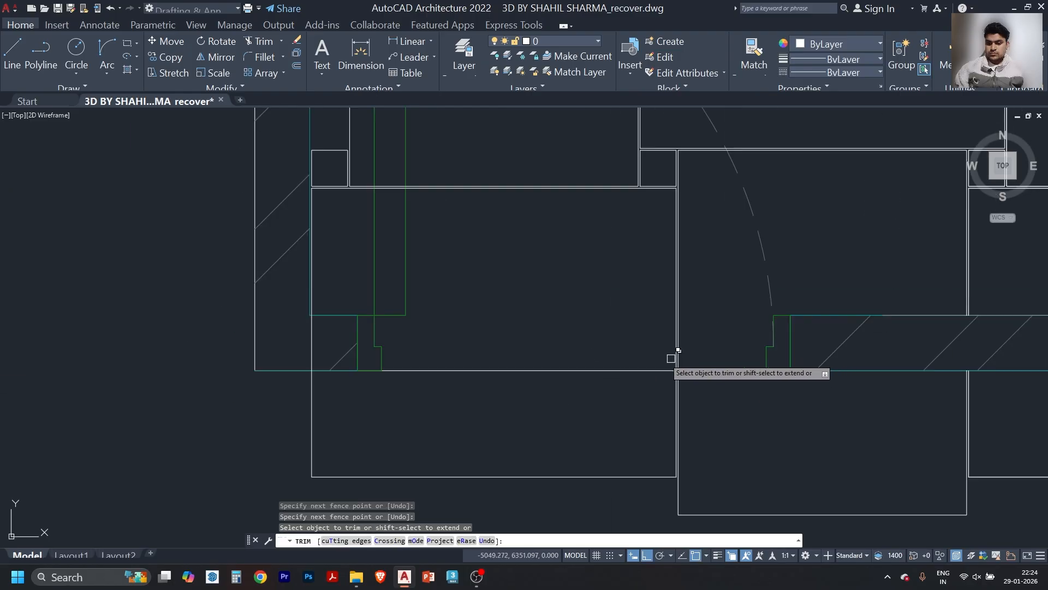
scroll(327, 336, up, 2)
click(312, 349)
click(260, 376)
scroll(352, 389, down, 3)
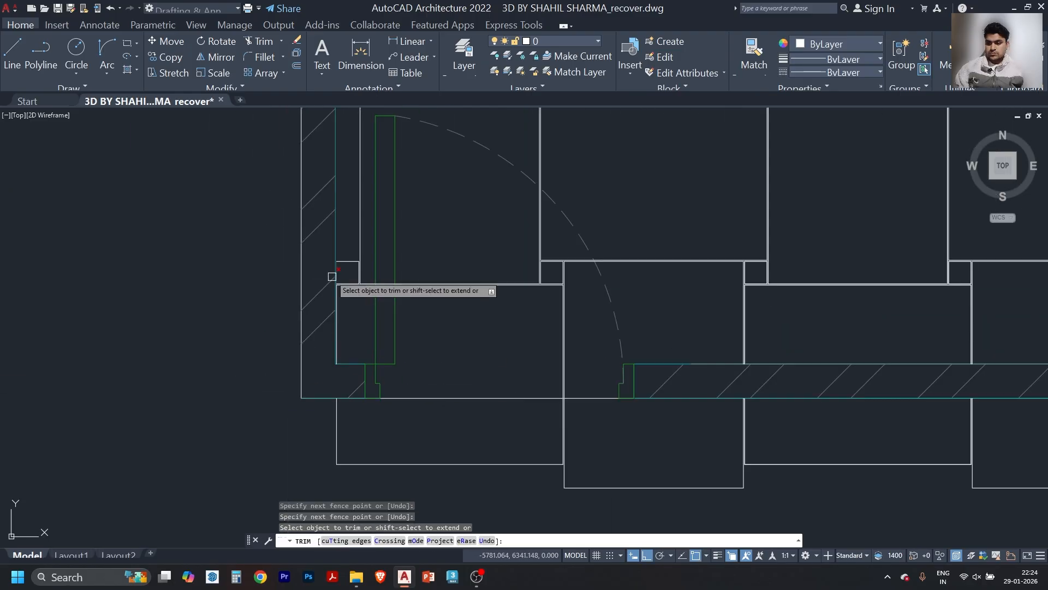
scroll(383, 397, down, 4)
- Trim the sides of the second column's top tile and the adjoining square's near edge inside the top wall
middle_drag(364, 210, 365, 411)
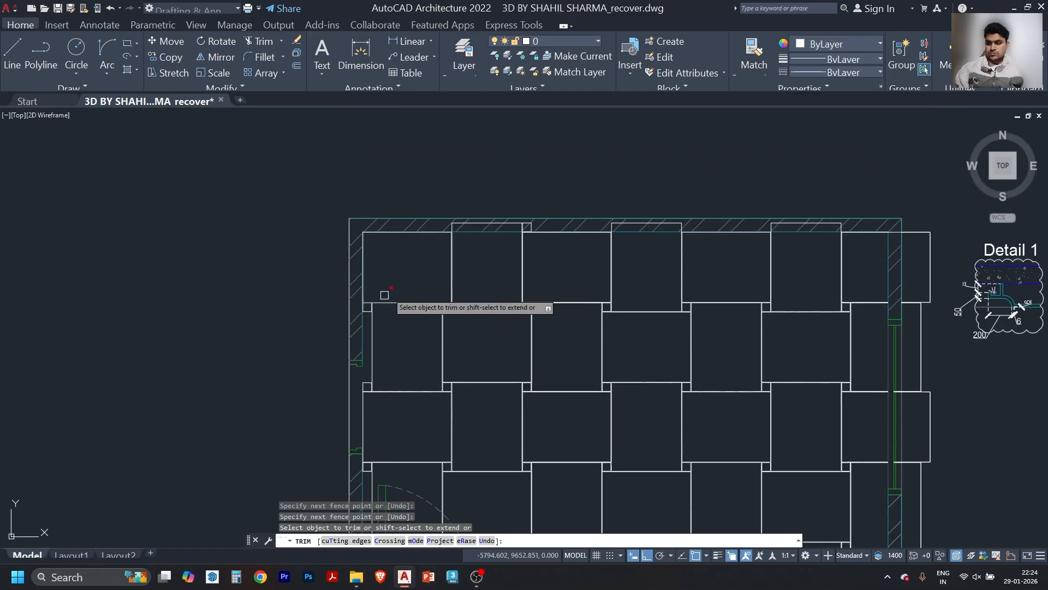
scroll(482, 226, up, 4)
click(309, 235)
click(274, 237)
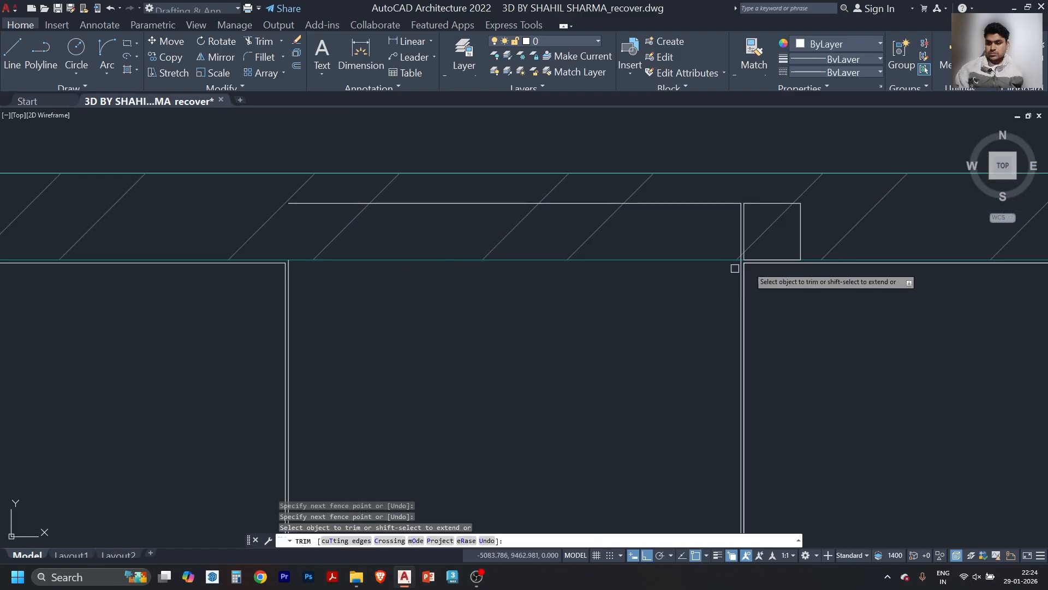
scroll(735, 268, up, 4)
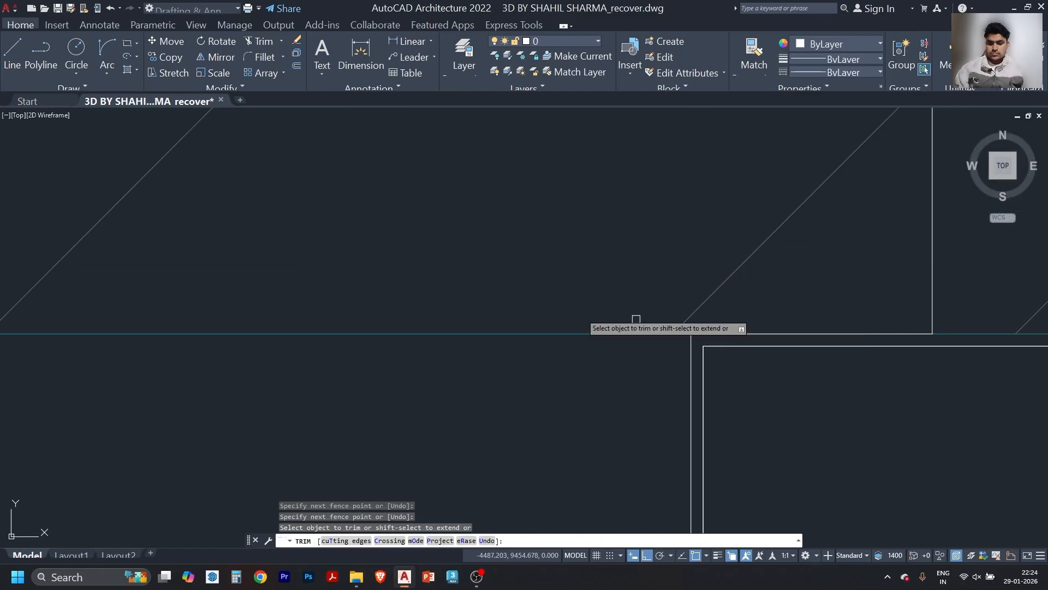
scroll(644, 322, down, 5)
- Trim both vertical edges of the fourth column's top tile inside the top wall
click(717, 306)
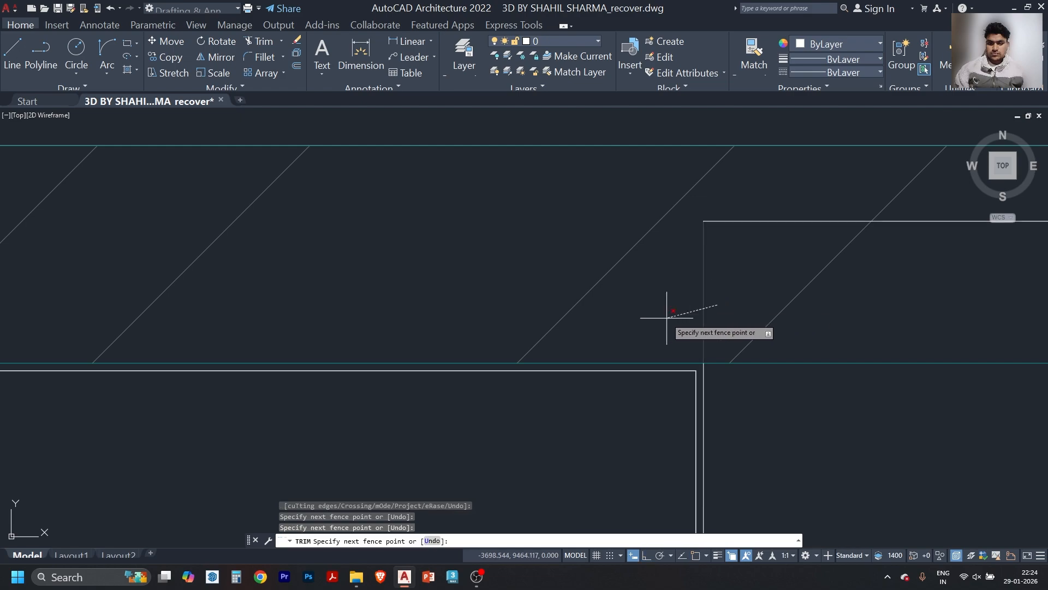
click(666, 317)
key(Return)
scroll(384, 304, down, 3)
scroll(403, 278, up, 5)
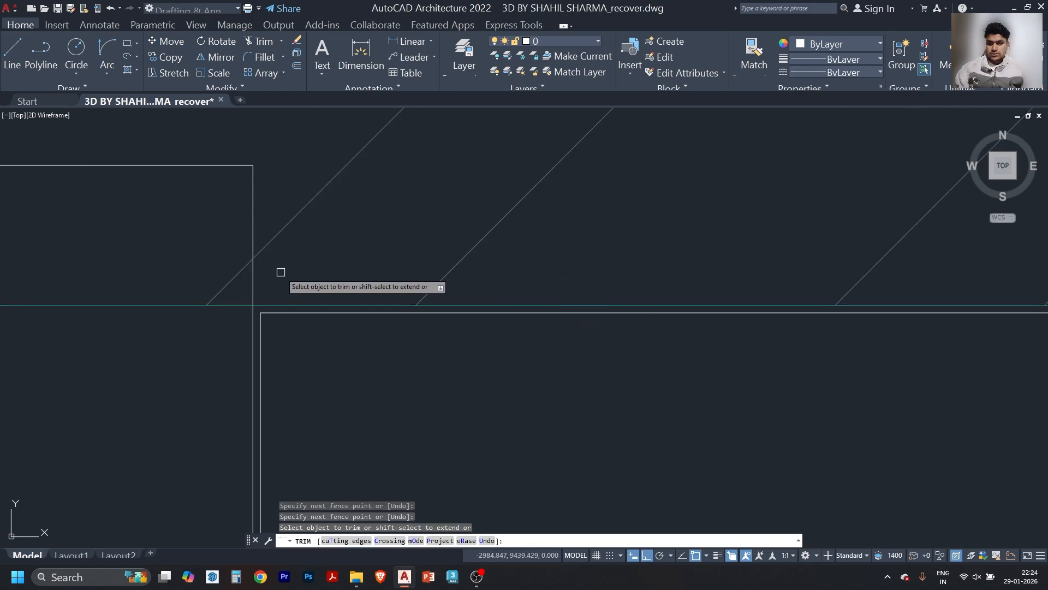
- Trim both vertical edges of the sixth column's top tile inside the top wall
scroll(281, 290, down, 3)
scroll(389, 271, up, 4)
click(325, 222)
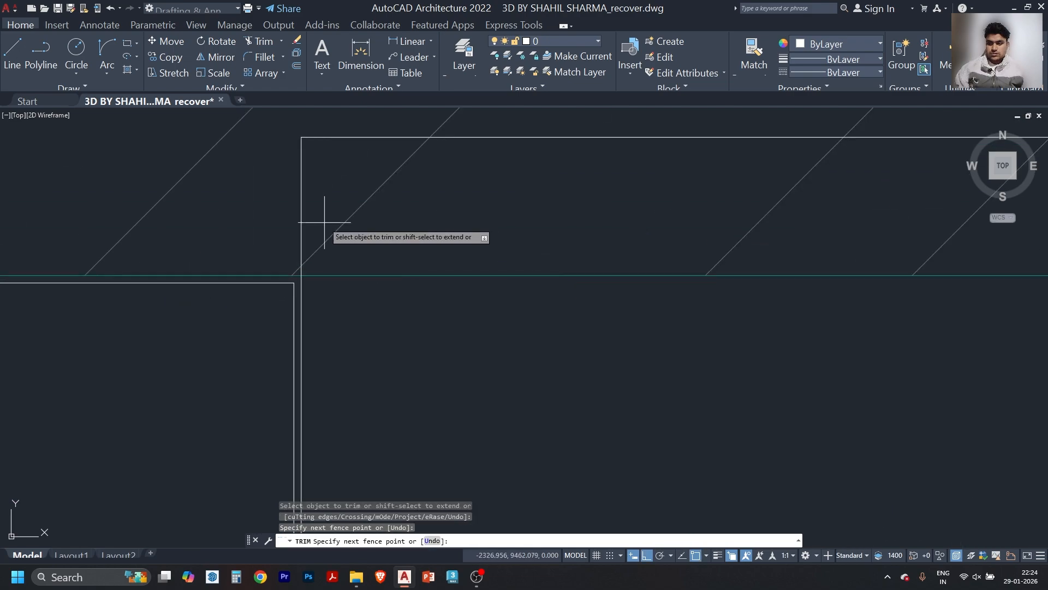
scroll(382, 256, down, 3)
scroll(600, 245, up, 4)
click(723, 219)
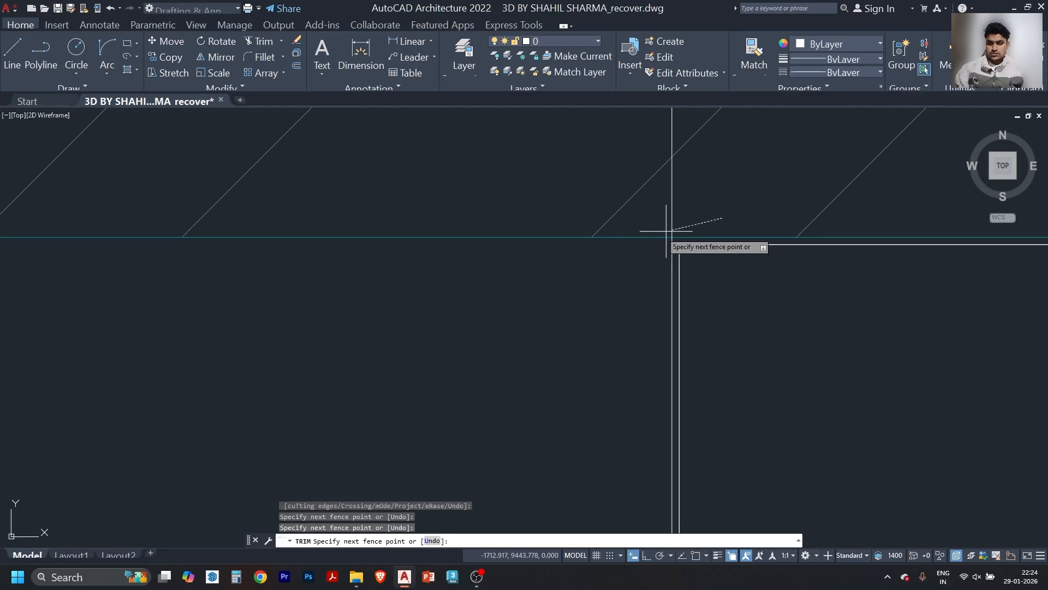
key(Return)
scroll(663, 234, down, 5)
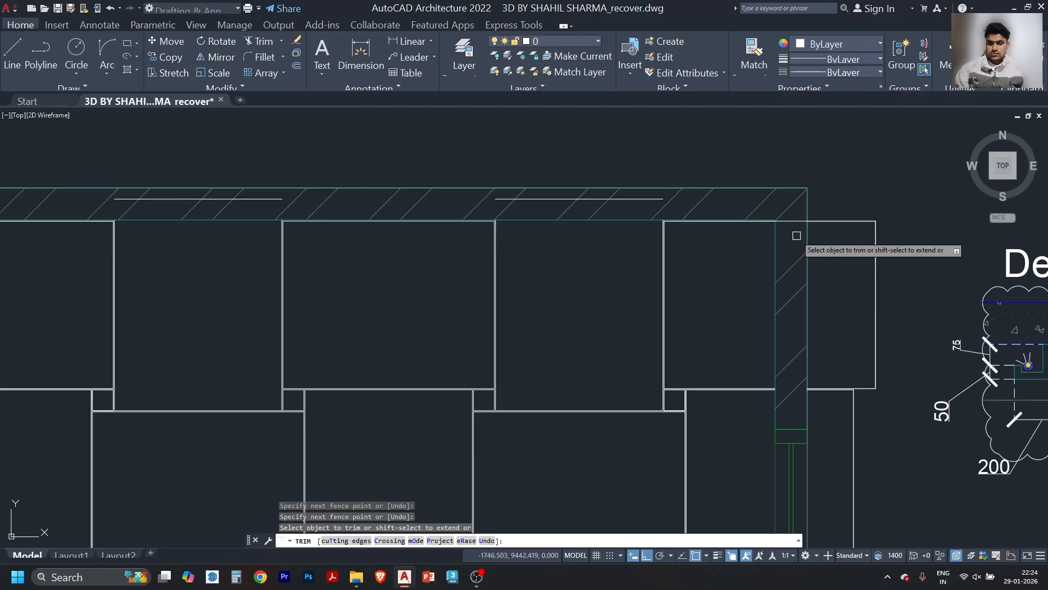
- Trim the last column's top tile edge where it crosses the right wall at the upper corner
scroll(797, 224, up, 3)
drag(782, 197, 753, 235)
scroll(674, 229, up, 1)
scroll(641, 212, down, 4)
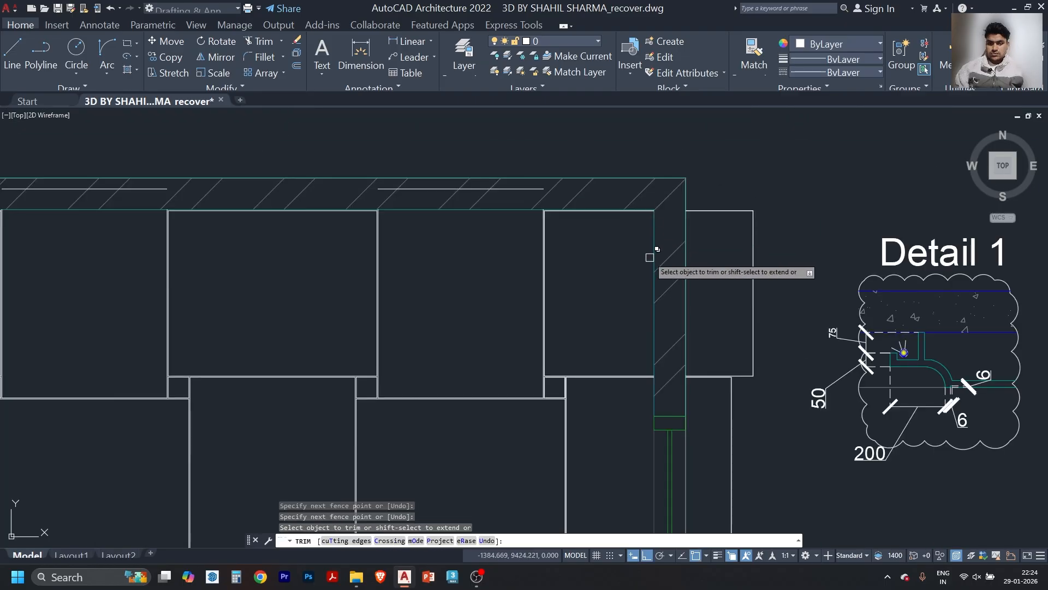
key(Escape)
- Erase the leftover tile pieces outside the right wall and below the bottom wall
click(759, 180)
scroll(760, 180, down, 6)
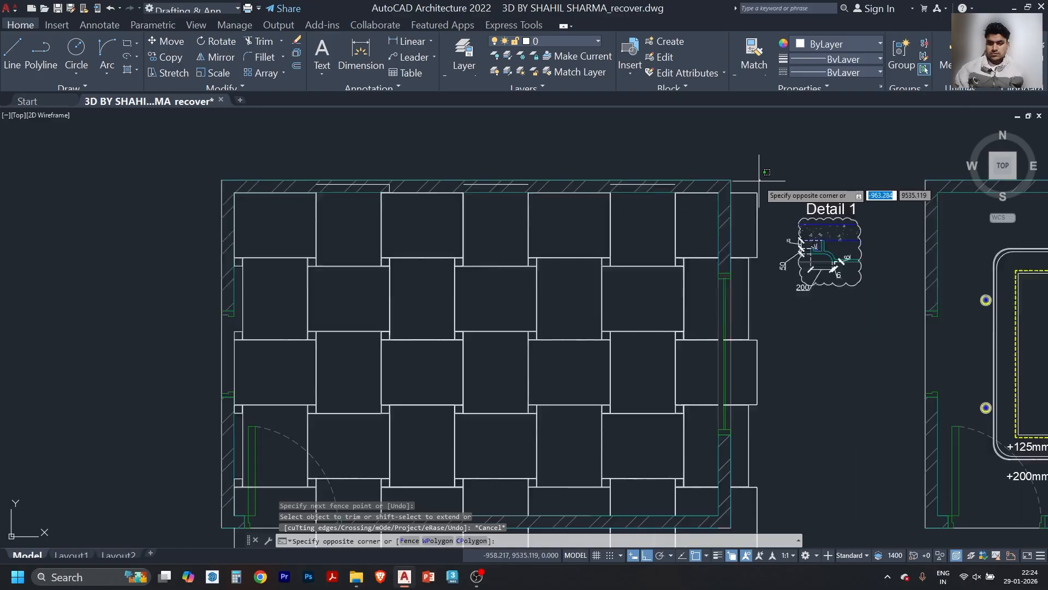
click(745, 435)
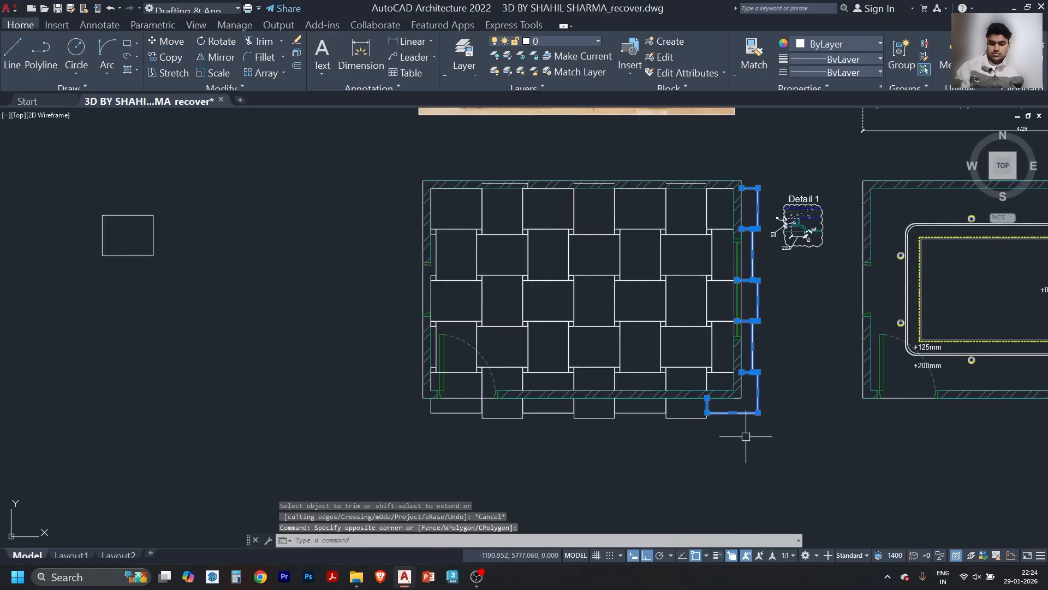
key(Delete)
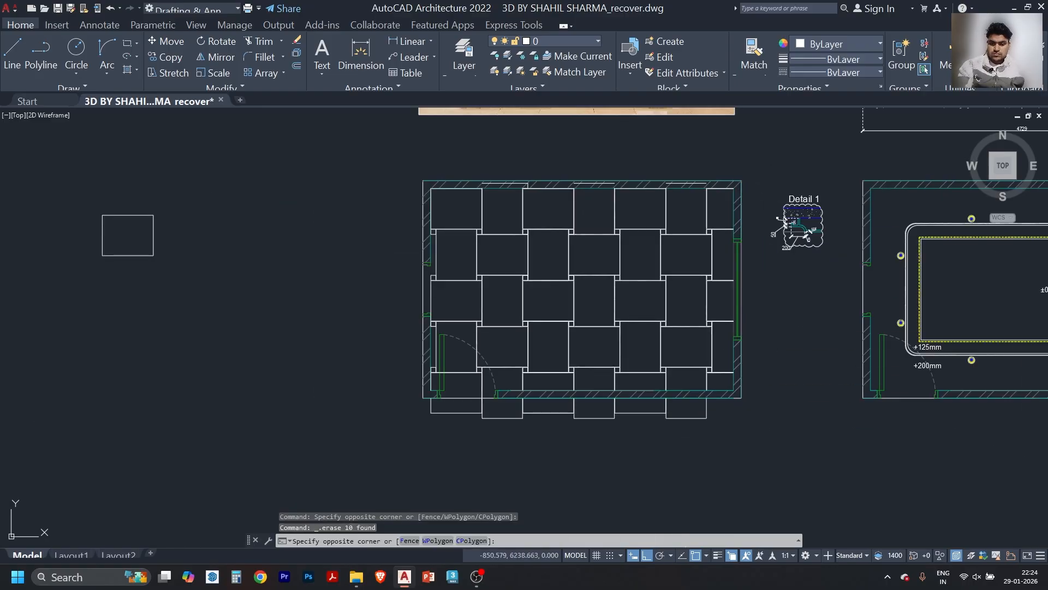
click(383, 403)
key(Delete)
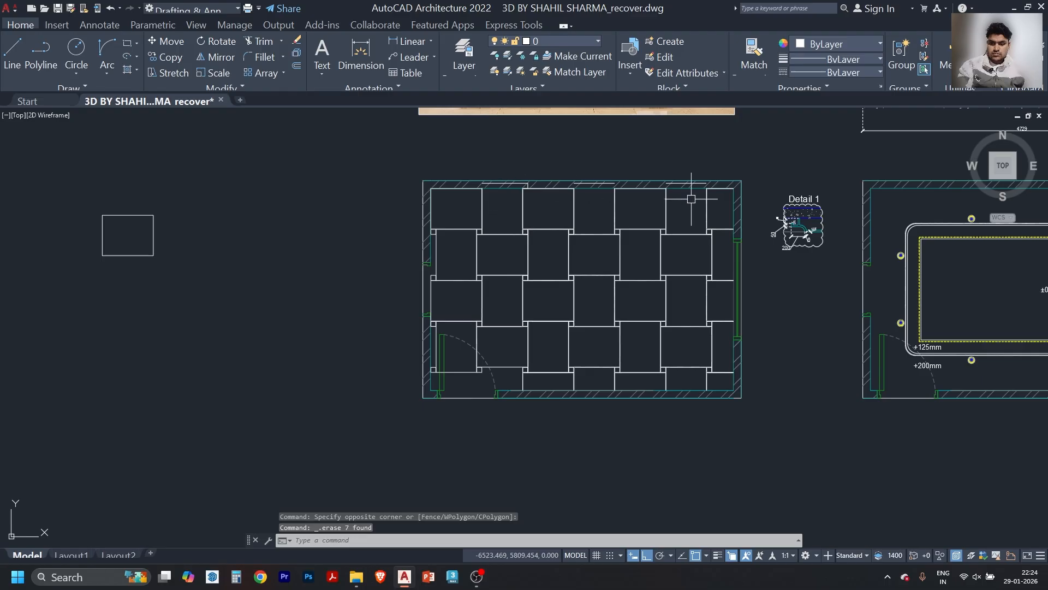
- Erase the leftover horizontal tile lines and the stray small square inside the top wall
click(744, 182)
key(Delete)
click(394, 159)
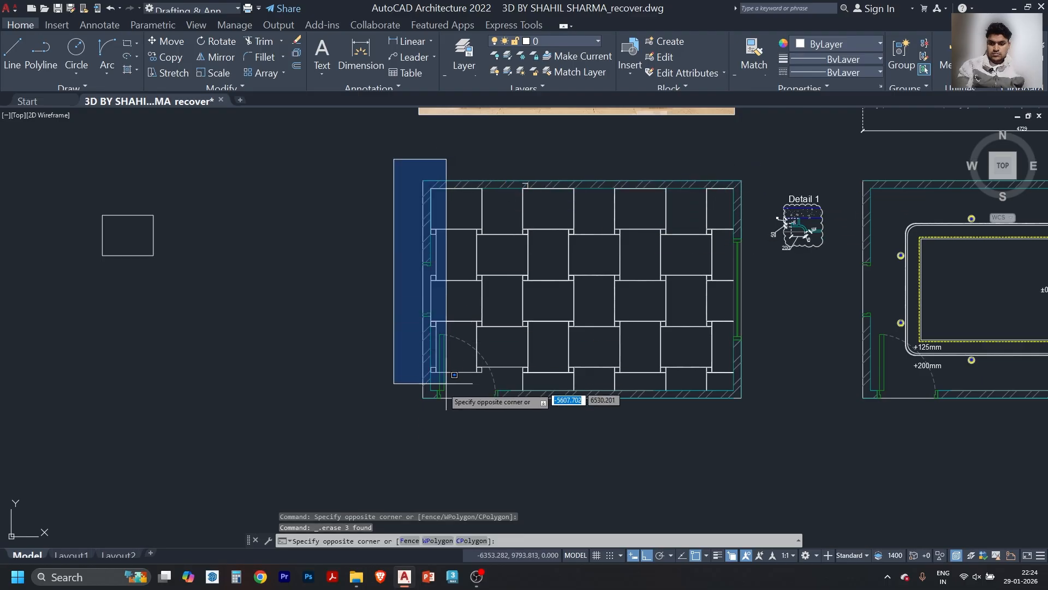
click(428, 415)
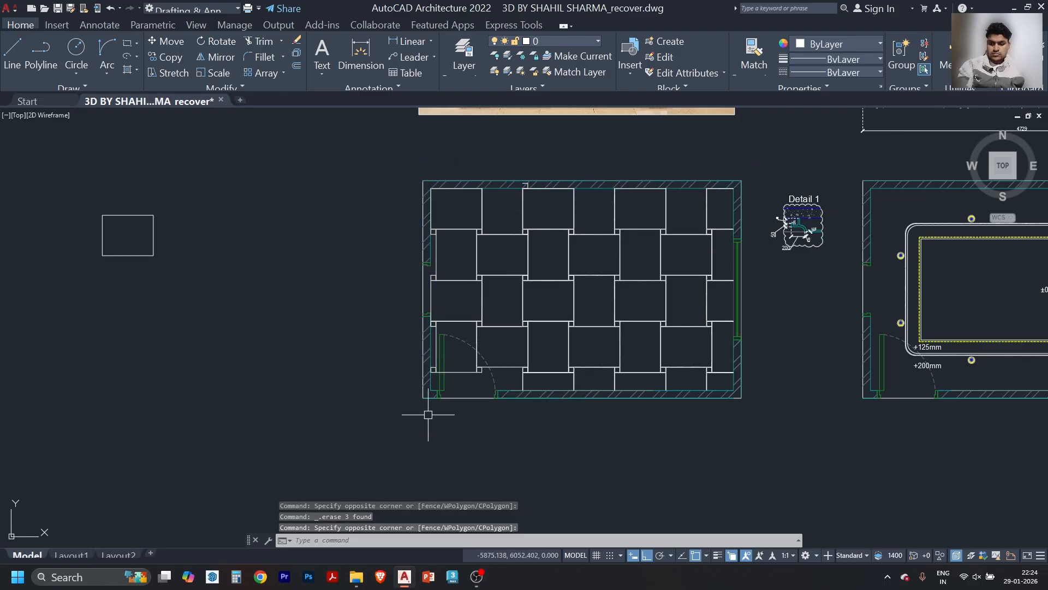
click(571, 184)
scroll(533, 185, up, 2)
click(506, 159)
scroll(505, 159, up, 3)
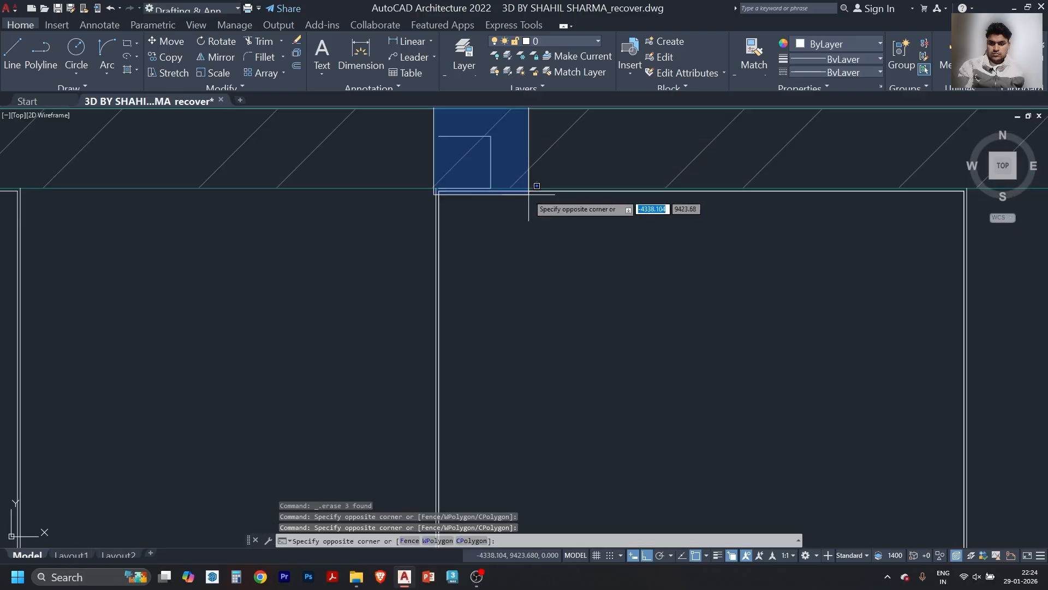
click(532, 194)
key(Delete)
- Send the room plan's external reference to the back of the draw order
scroll(341, 224, down, 3)
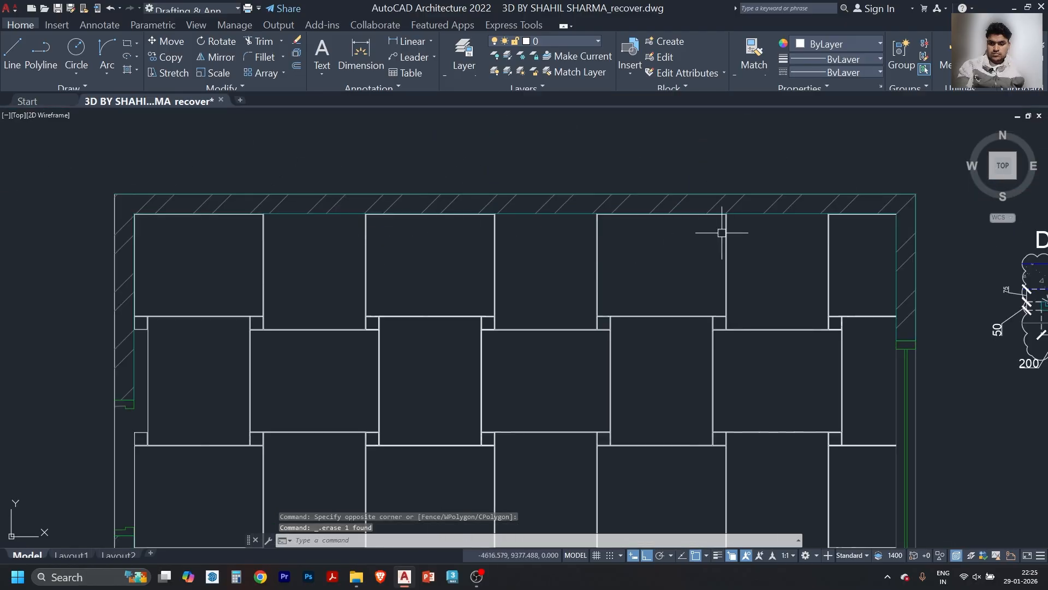
scroll(628, 210, down, 6)
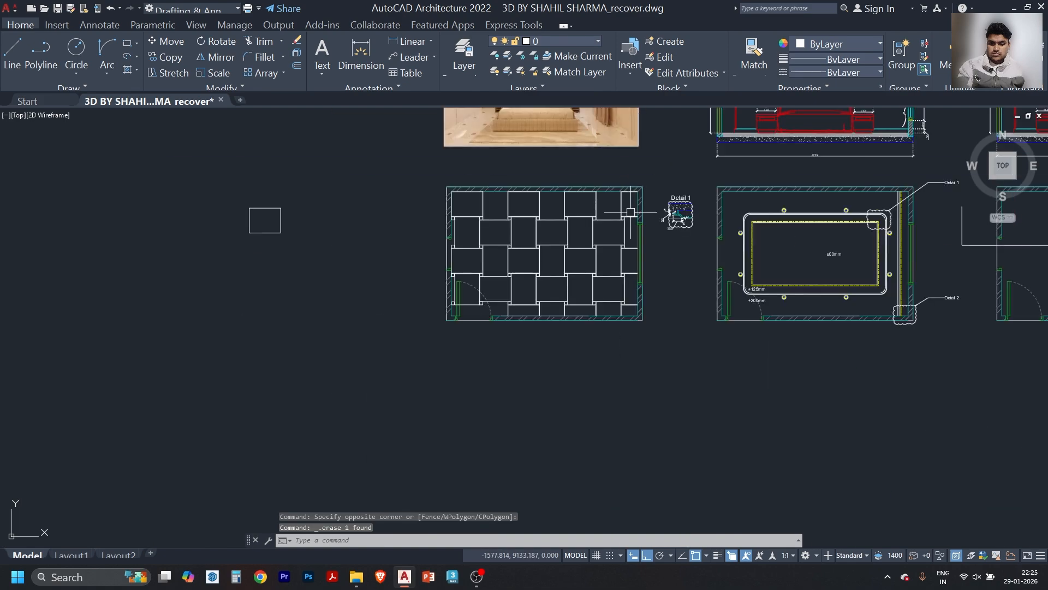
scroll(443, 293, up, 2)
scroll(443, 293, up, 2)
scroll(445, 350, up, 3)
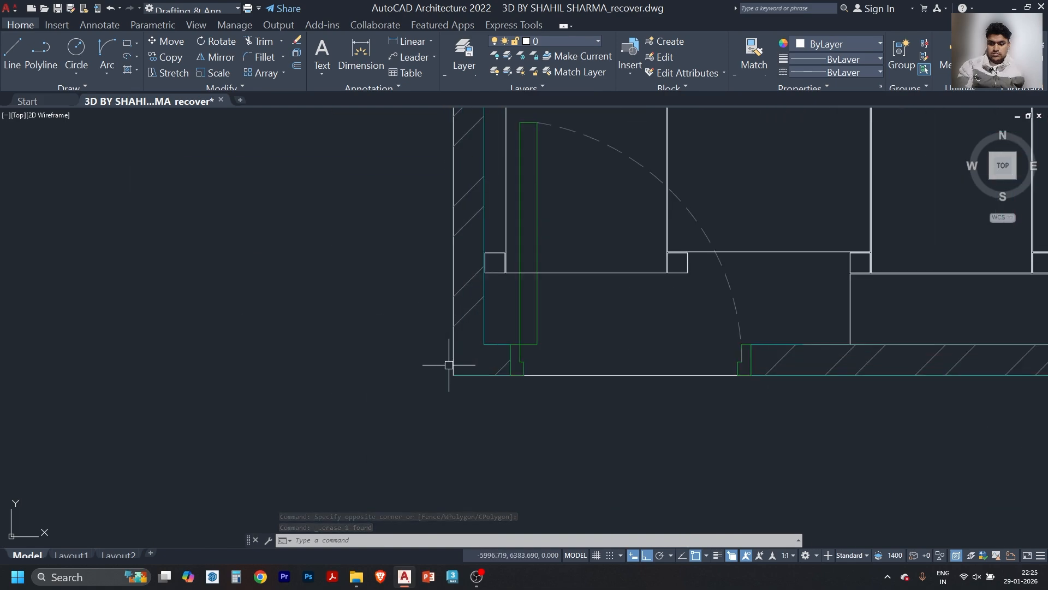
click(451, 363)
text(d)
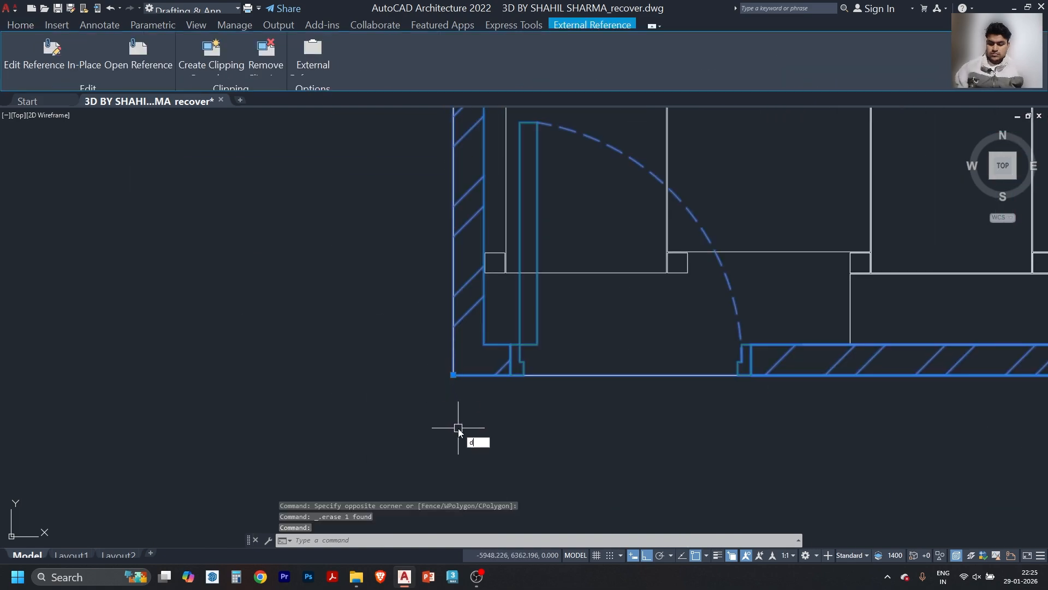
text(r)
key(Return)
click(454, 356)
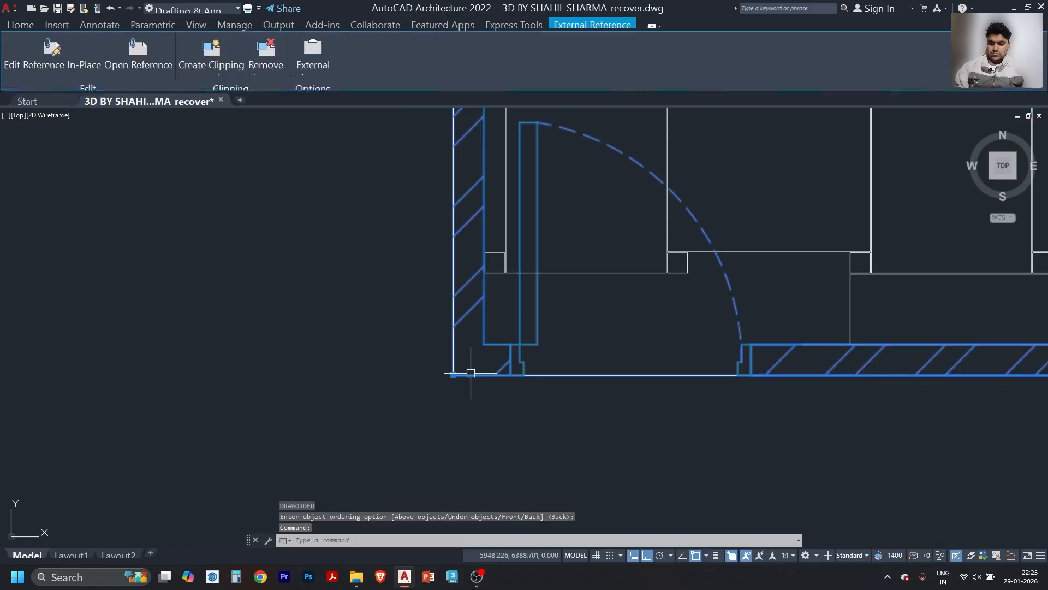
key(Escape)
- Examine the tile layout across the whole room and around the door corner for gaps
scroll(469, 421, down, 4)
scroll(647, 293, up, 4)
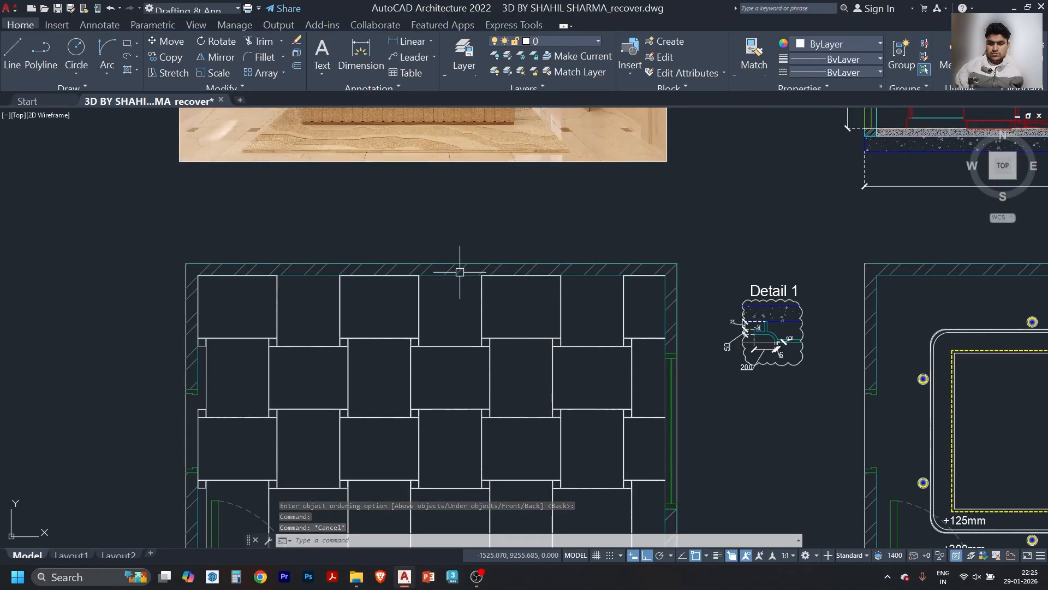
scroll(460, 272, down, 4)
middle_drag(477, 294, 474, 336)
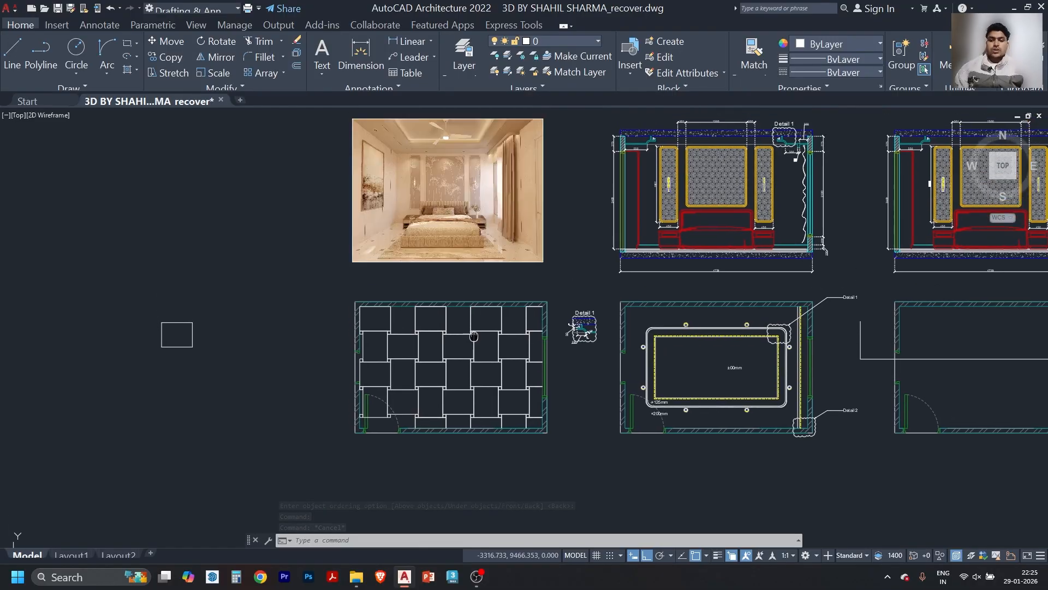
scroll(428, 326, down, 1)
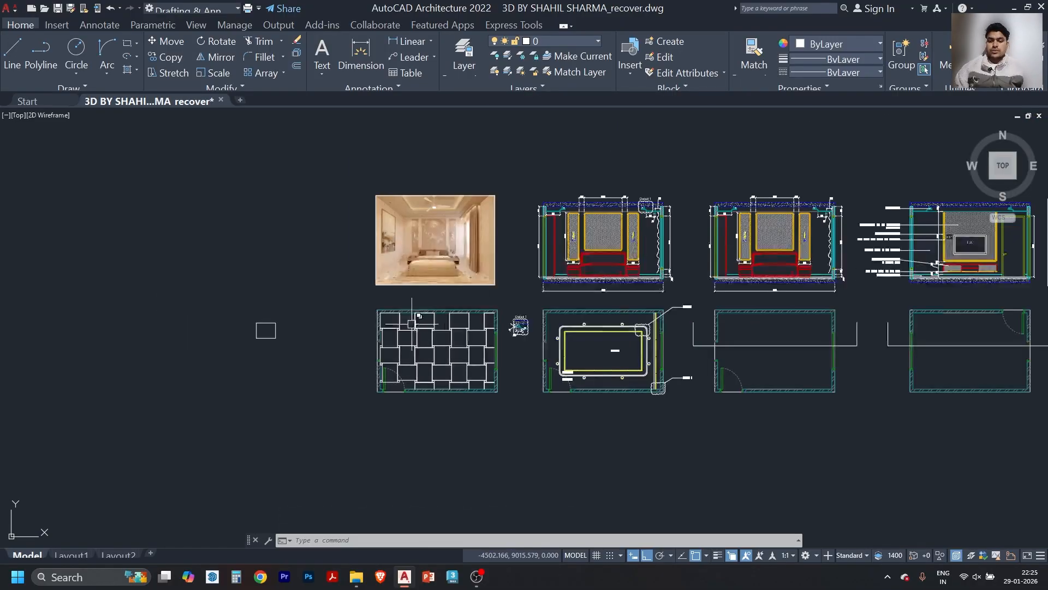
scroll(404, 329, up, 6)
scroll(440, 299, down, 4)
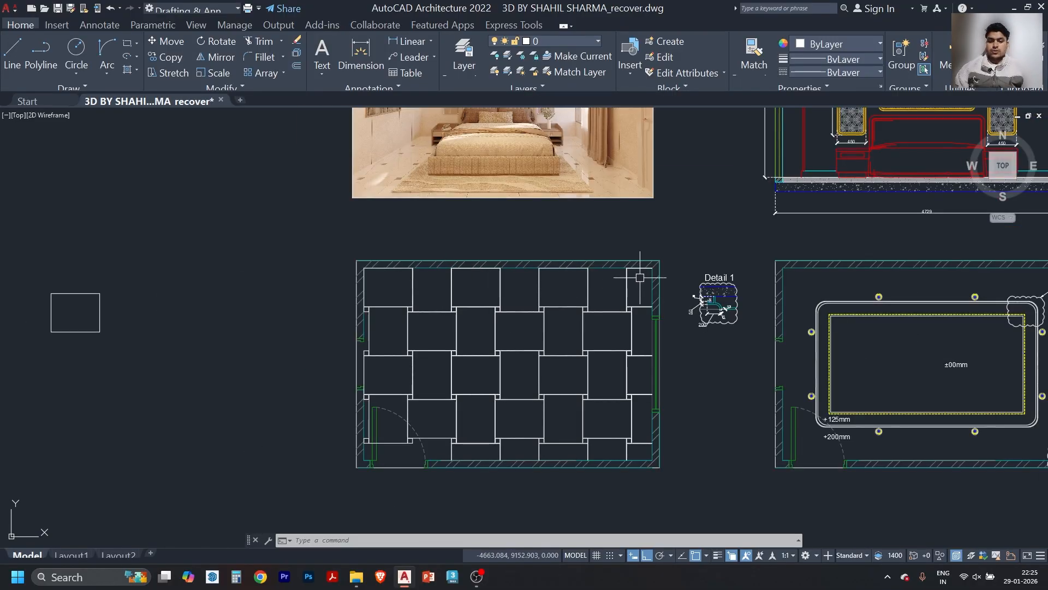
scroll(640, 277, up, 4)
scroll(649, 273, down, 5)
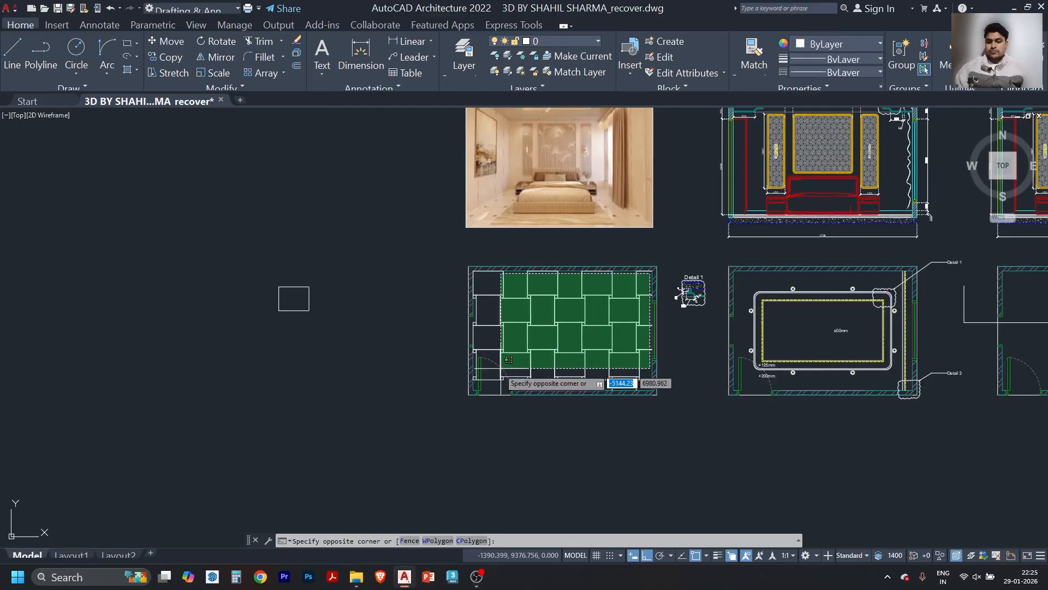
scroll(403, 415, up, 5)
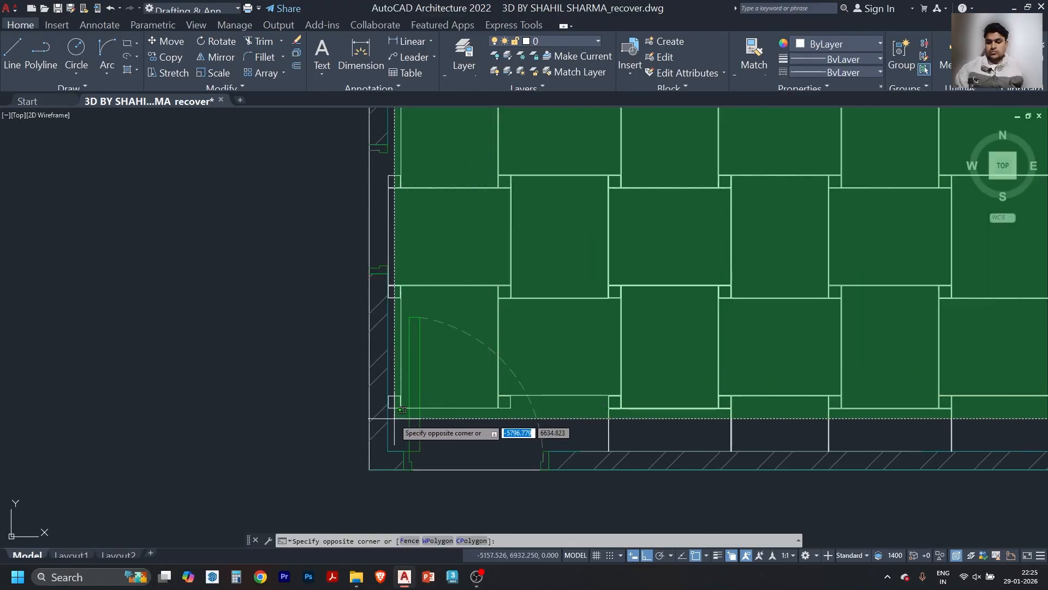
key(Escape)
scroll(500, 425, up, 2)
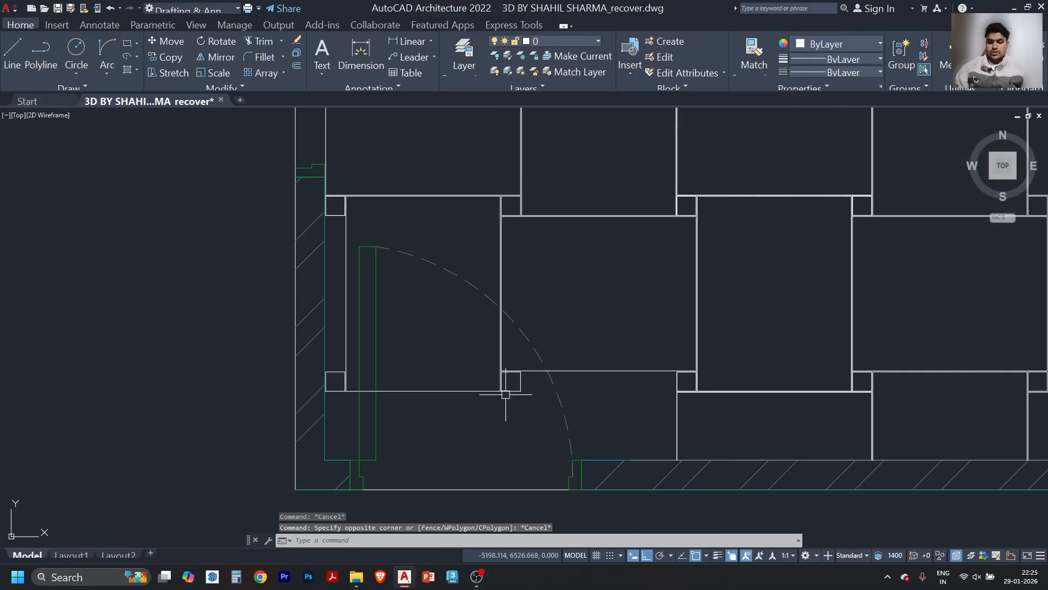
- Try to mirror the second column's lowest large tile downward about the middle of the small square beside the door swing, keeping the source
click(481, 391)
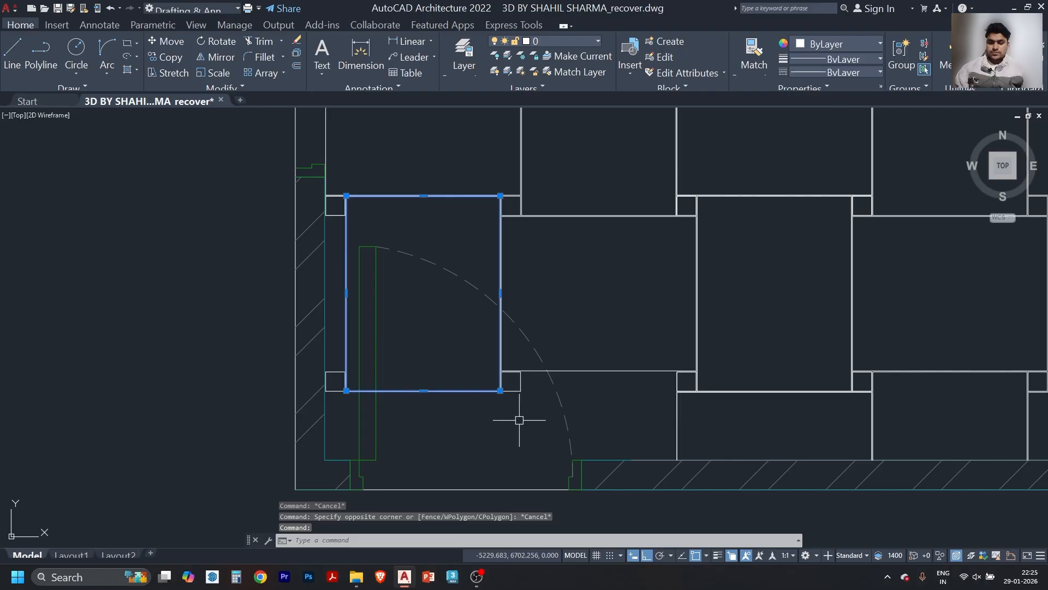
key(Escape)
click(588, 370)
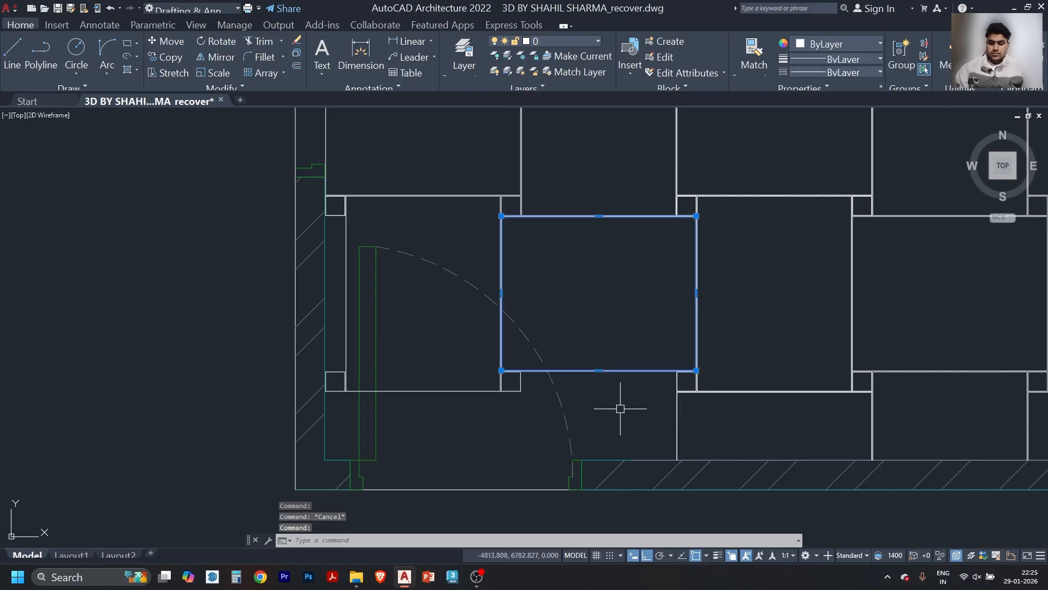
text(mi)
key(Return)
scroll(510, 377, up, 4)
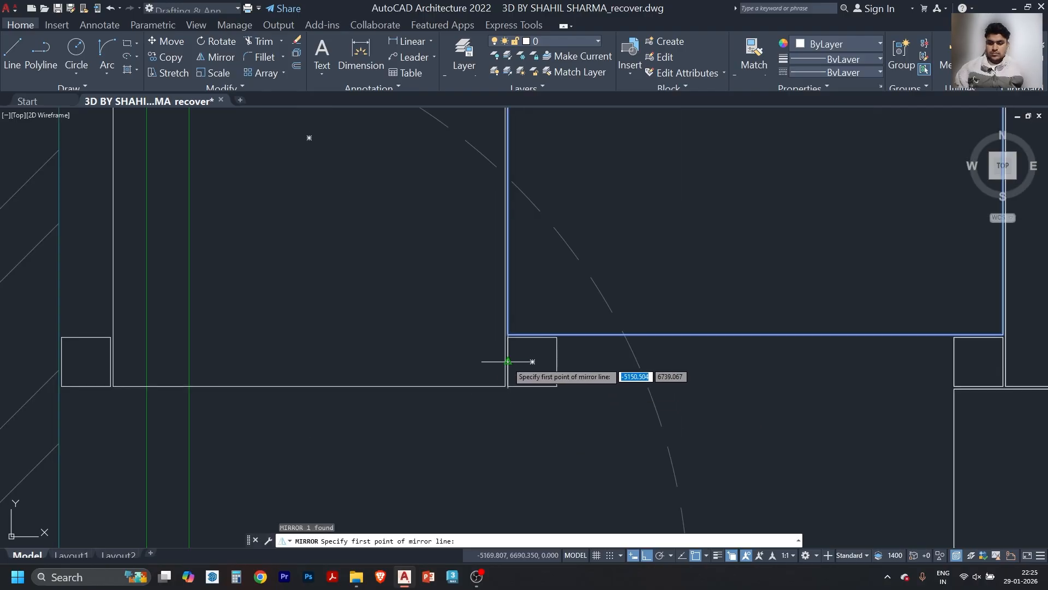
click(507, 361)
click(470, 387)
click(460, 404)
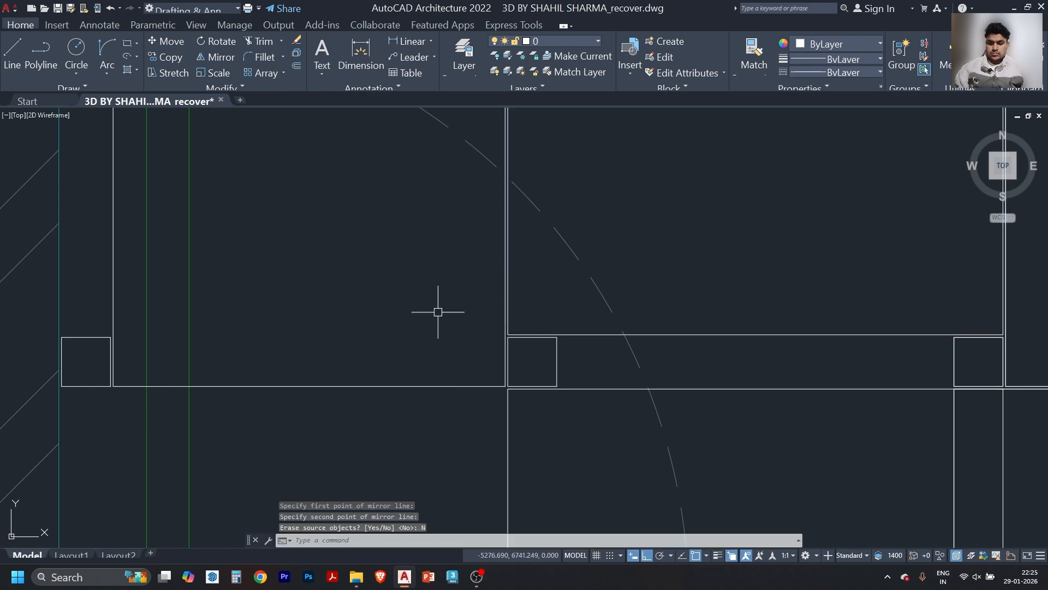
- Delete the mirrored tile copy that overlaps the bottom wall beside the door
scroll(562, 374, down, 2)
scroll(652, 373, up, 2)
scroll(700, 354, down, 2)
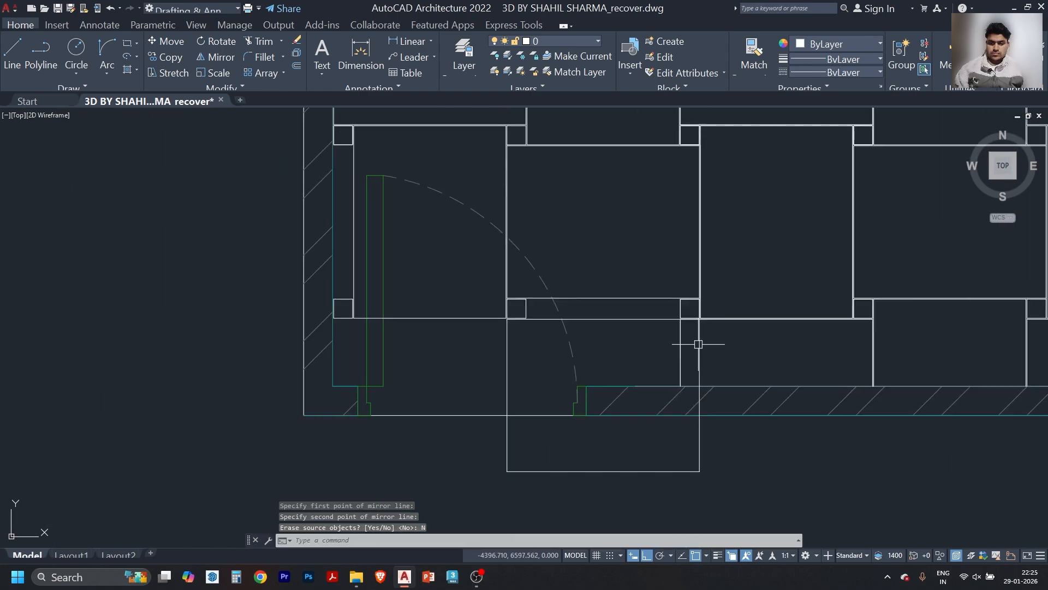
mouse_move(713, 354)
middle_down()
mouse_move(662, 346)
mouse_move(568, 389)
middle_up()
key(Escape)
click(563, 380)
key(Delete)
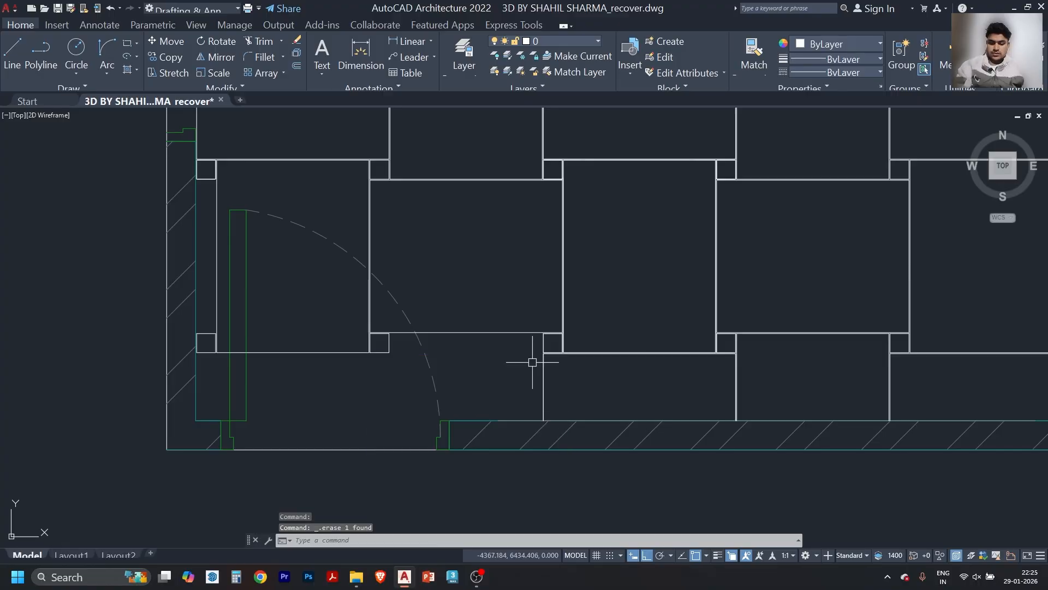
- Mirror the second column's upright tile downward about the horizontal midline of the tile beneath it, keeping the source
scroll(394, 151, up, 4)
click(383, 168)
scroll(445, 196, down, 5)
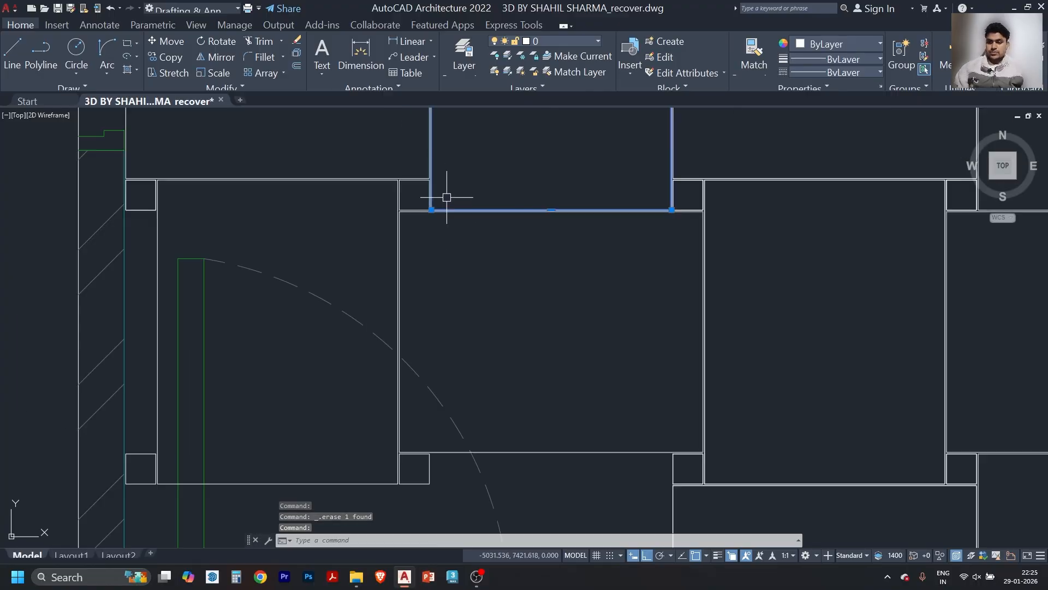
text(mi)
key(Return)
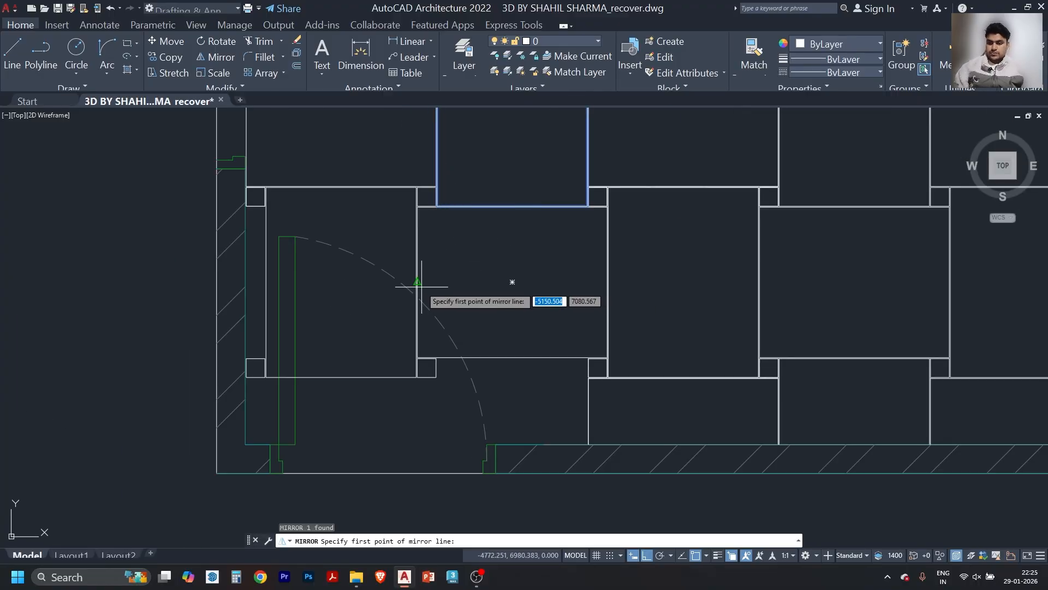
click(418, 284)
click(344, 298)
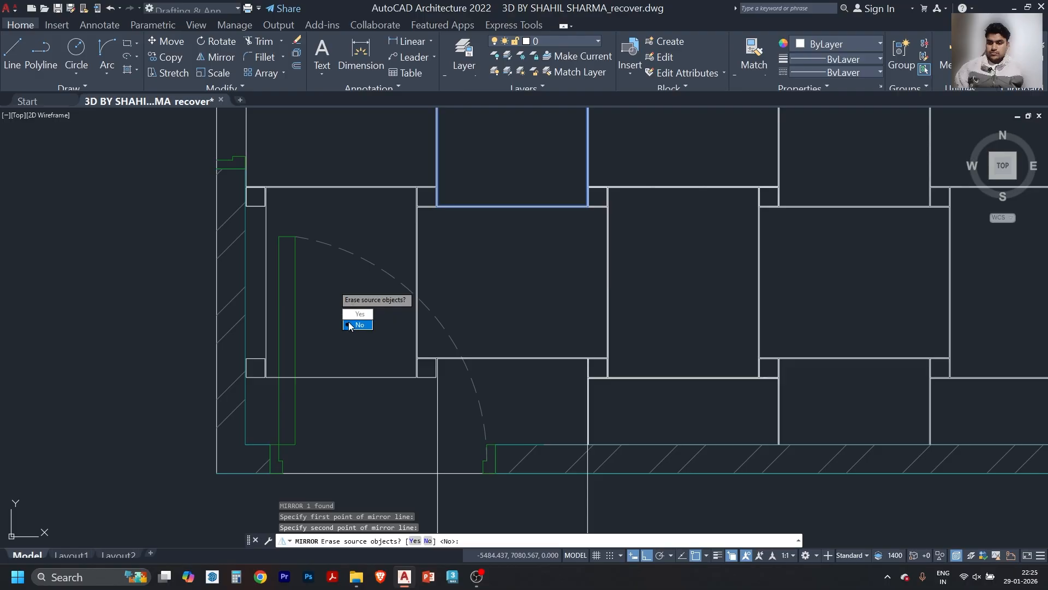
click(357, 325)
scroll(451, 276, down, 5)
scroll(490, 366, up, 6)
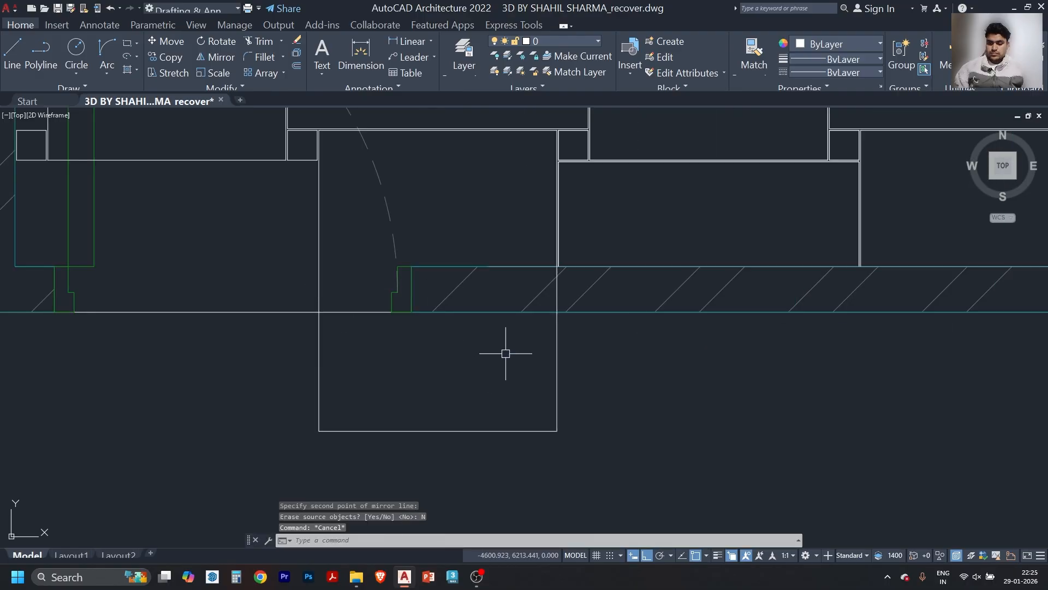
- Trim the mirrored tile's side edges at the bottom wall and door opening, and delete the leftover outline below the room
text(tr)
key(Return)
click(560, 295)
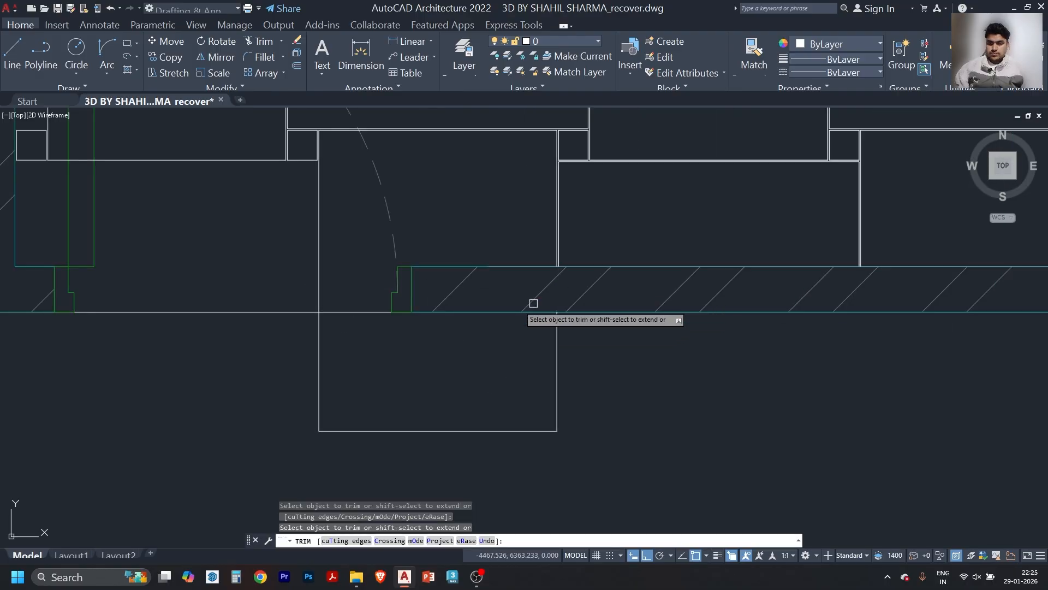
click(315, 324)
key(Escape)
click(662, 371)
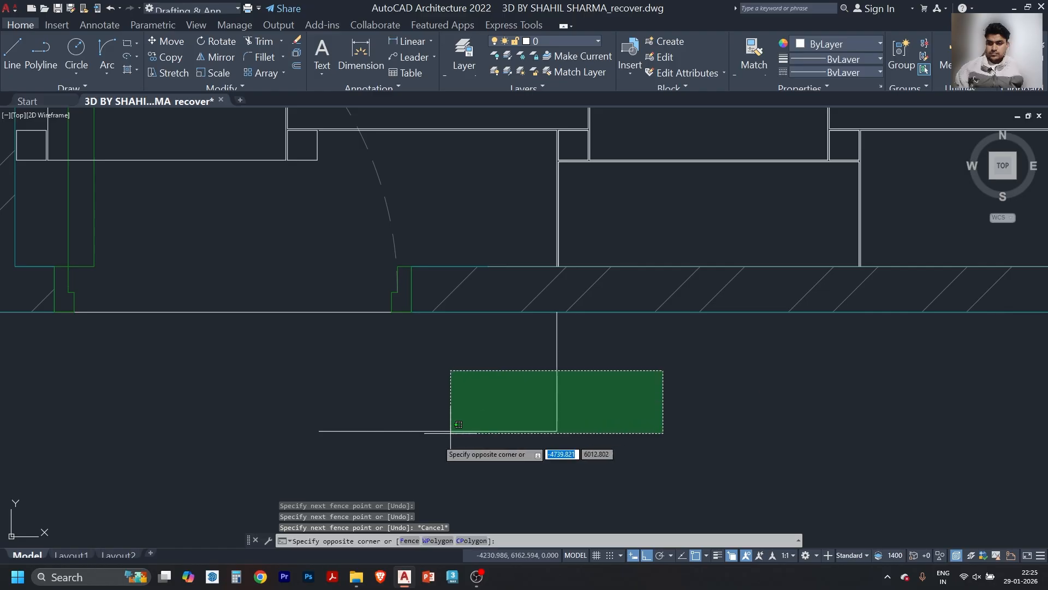
click(430, 448)
key(Delete)
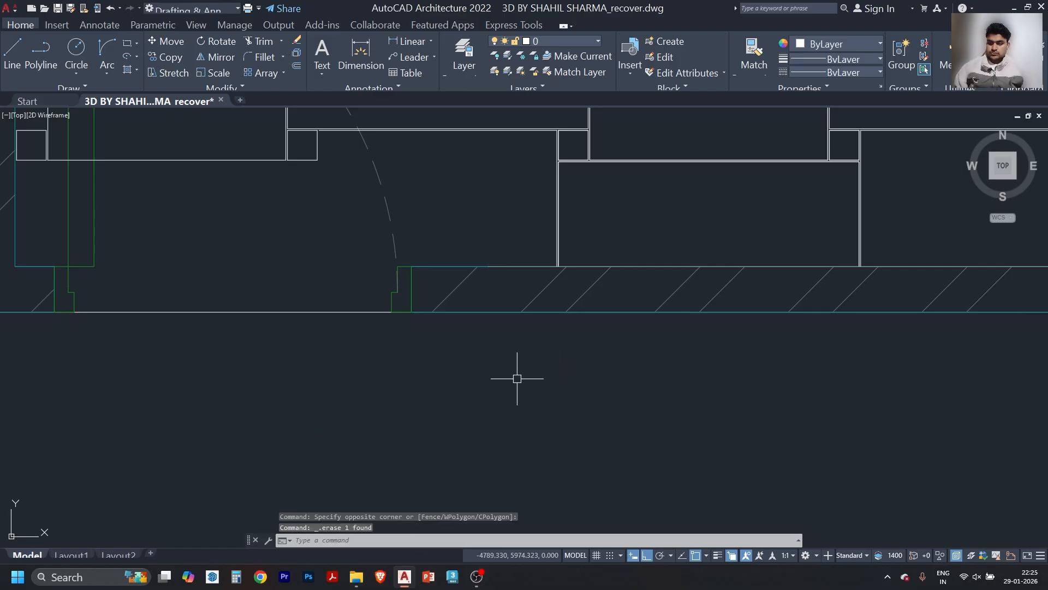
- Draw a vertical polyline from the large tile's upper corner beside the small square down past the door threshold
scroll(306, 122, up, 5)
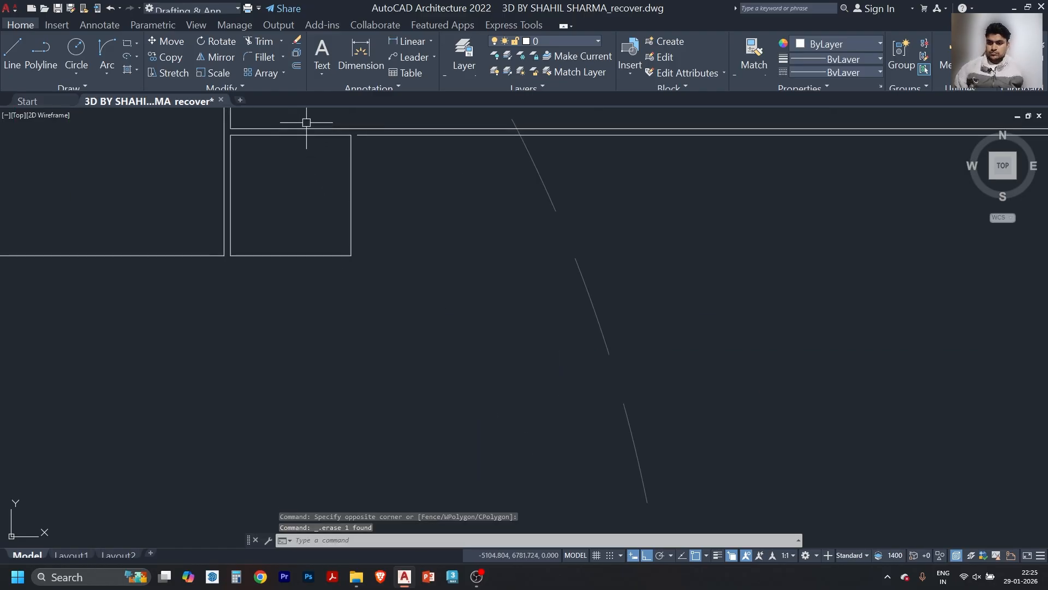
text(pl)
key(Return)
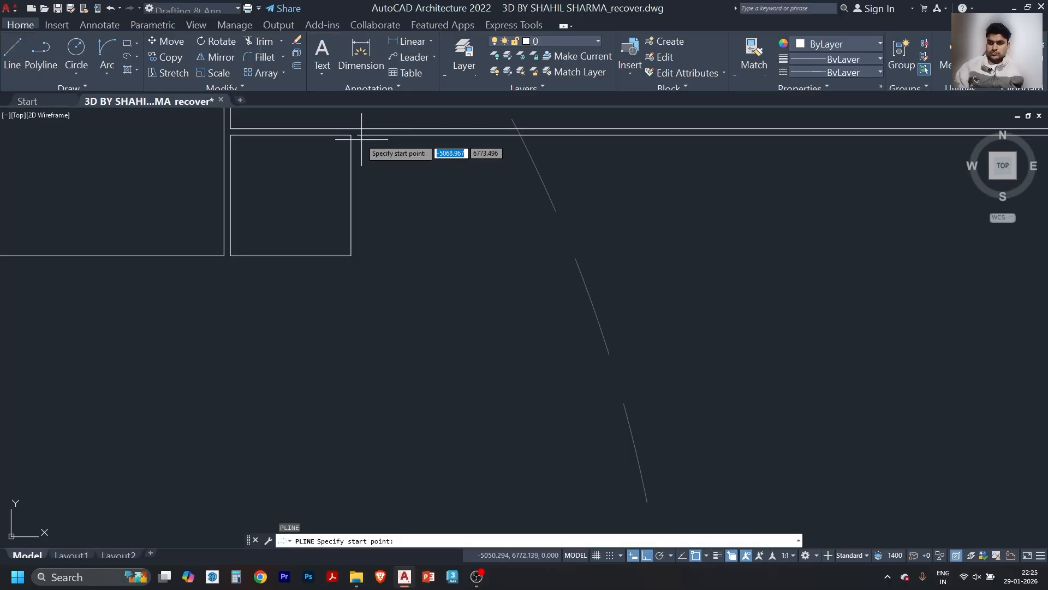
click(358, 135)
scroll(362, 131, down, 3)
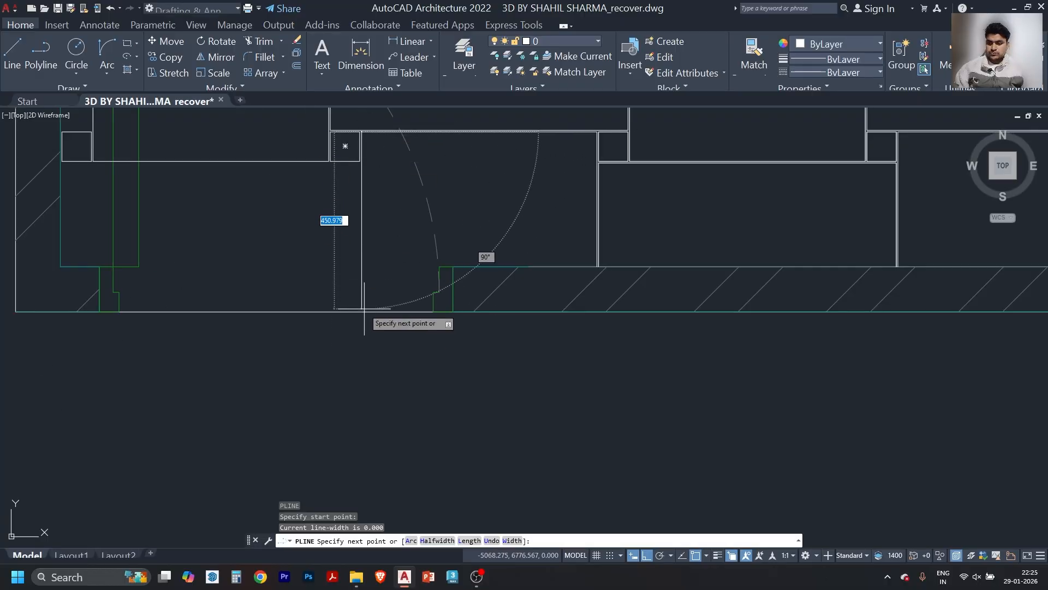
click(363, 339)
key(Escape)
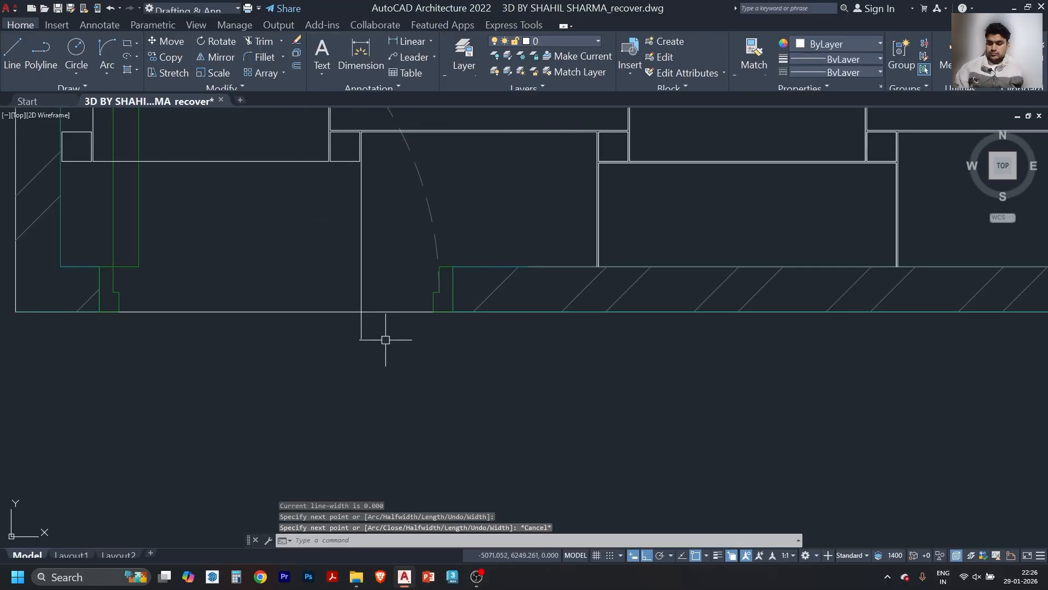
- Try to trim the new vertical line's excess below the door threshold, and undo the trim
key(Return)
drag(375, 321, 312, 340)
key(Escape)
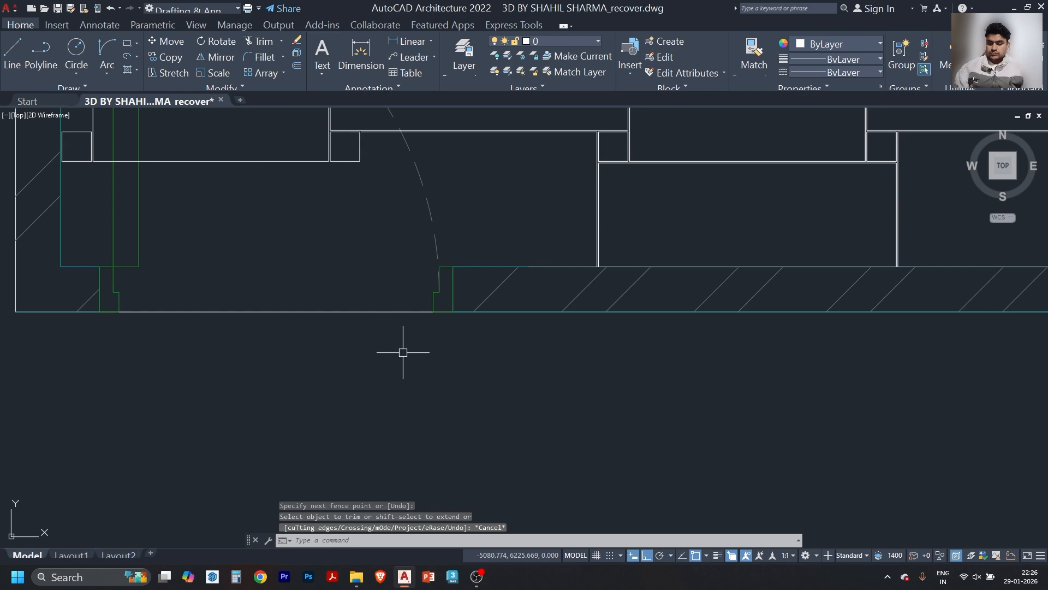
key(ctrl+z)
- Draw a horizontal helper line along the door threshold from the jamb's outer corner to beyond the vertical tile edge
scroll(370, 322, up, 3)
click(361, 289)
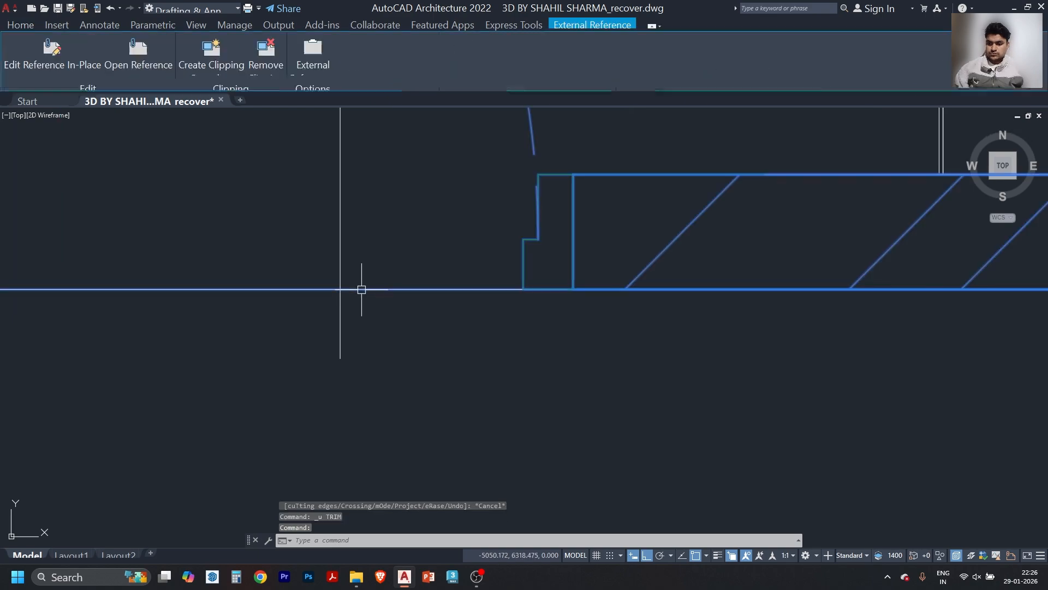
key(Escape)
text(l)
key(Return)
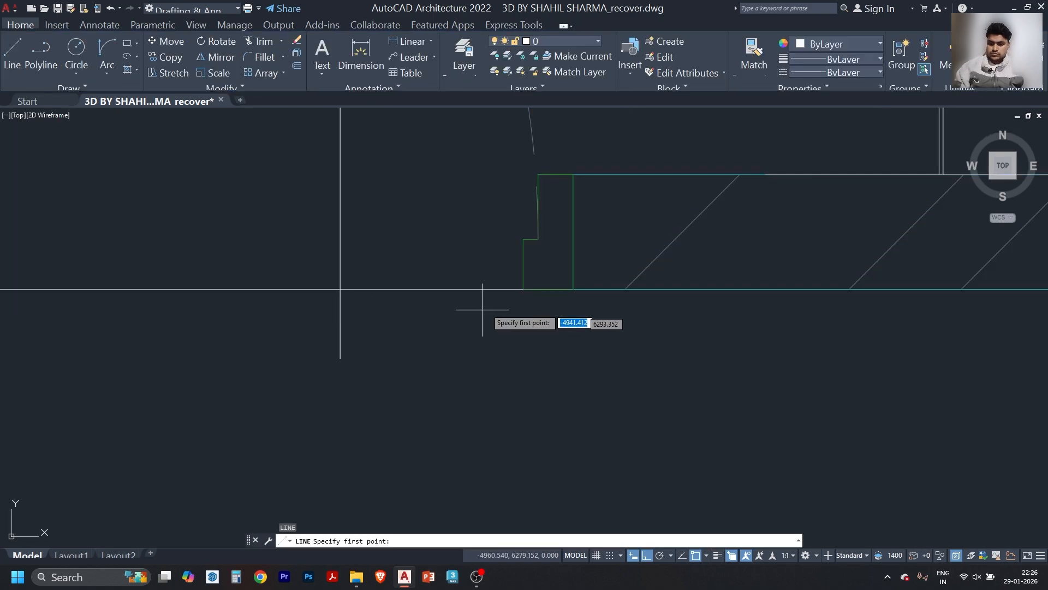
click(524, 290)
key(Escape)
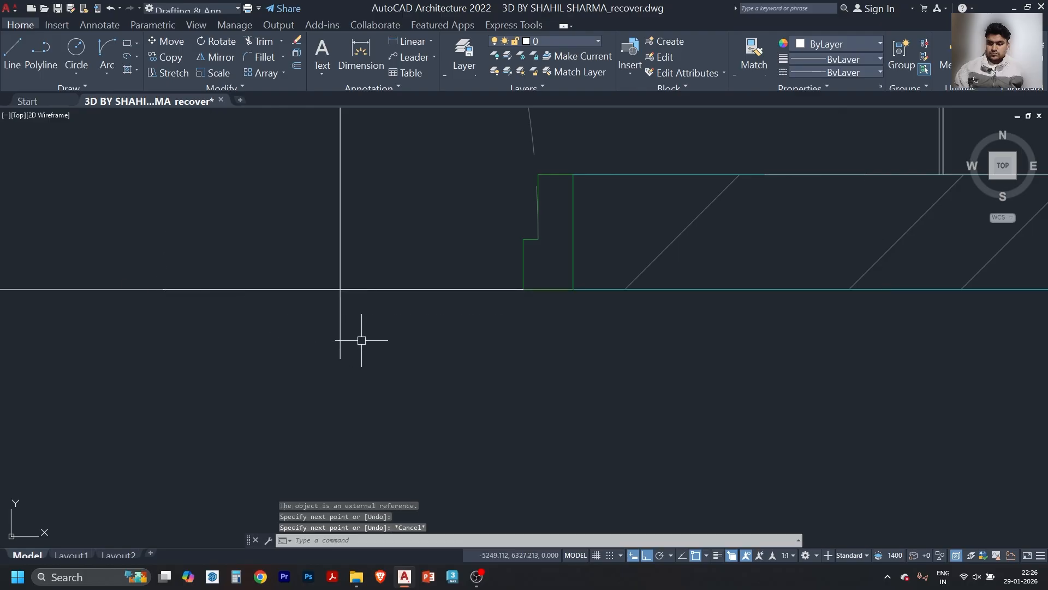
- Trim the vertical tile edge below the threshold helper line and delete the helper line
text(tr)
key(Return)
drag(356, 328, 303, 338)
key(Escape)
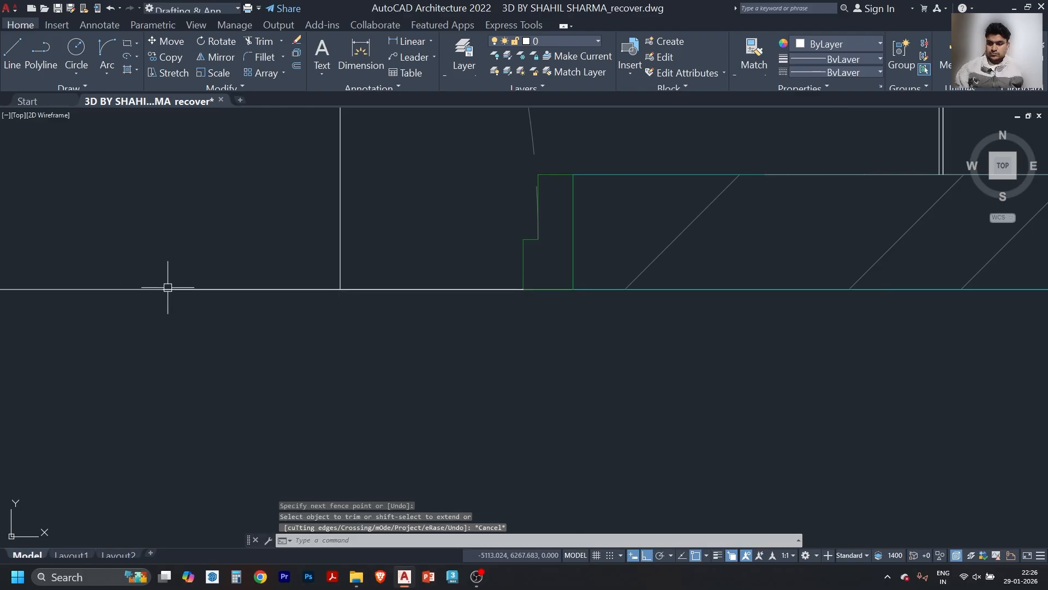
click(168, 289)
click(229, 333)
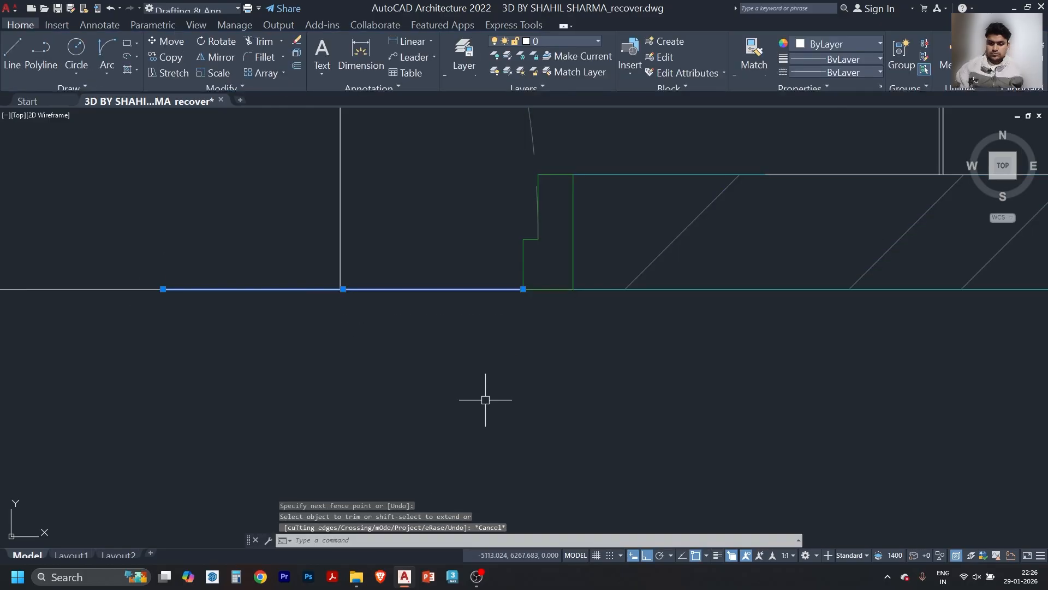
key(Delete)
- Mirror the first column's wide tile above the door downward about the horizontal midline of the upright tile beneath it, keeping the source
scroll(484, 398, down, 4)
scroll(445, 369, down, 2)
scroll(407, 344, up, 5)
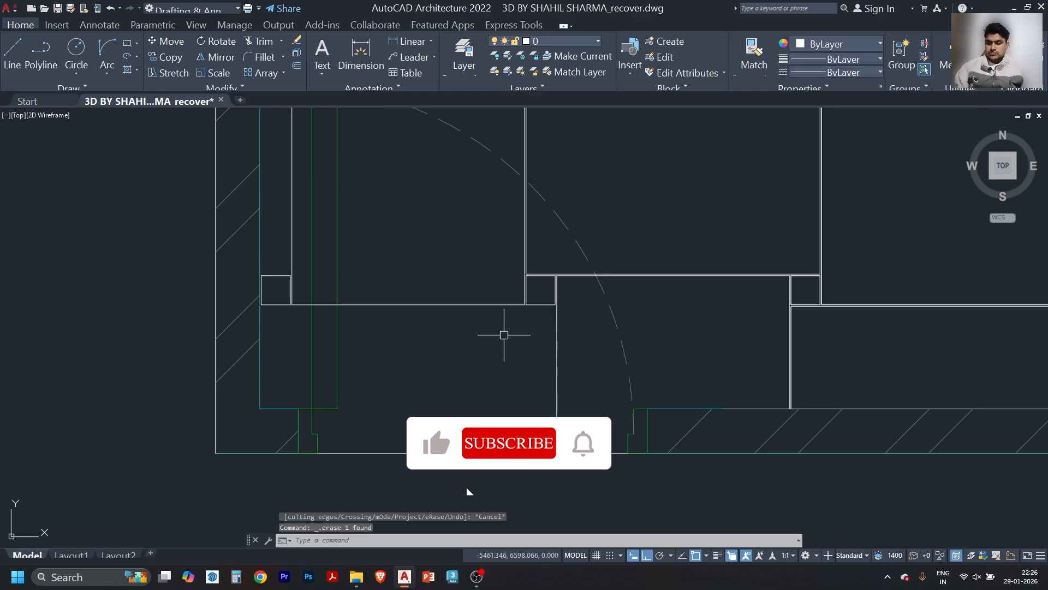
scroll(482, 370, down, 4)
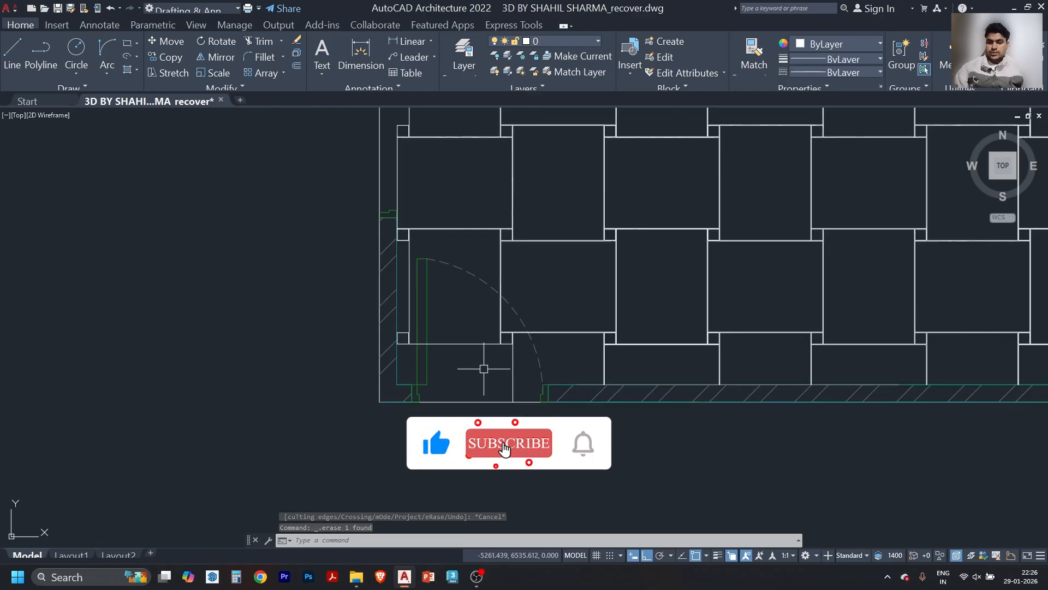
scroll(515, 285, up, 4)
scroll(487, 304, down, 2)
scroll(482, 184, up, 8)
scroll(506, 254, up, 4)
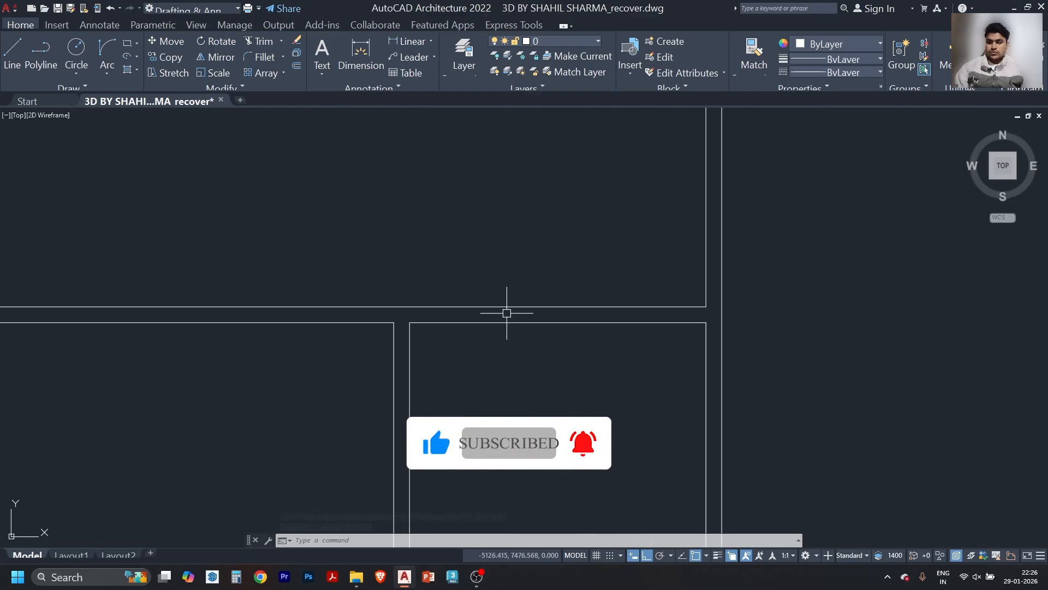
click(507, 308)
scroll(464, 274, down, 7)
scroll(482, 313, down, 4)
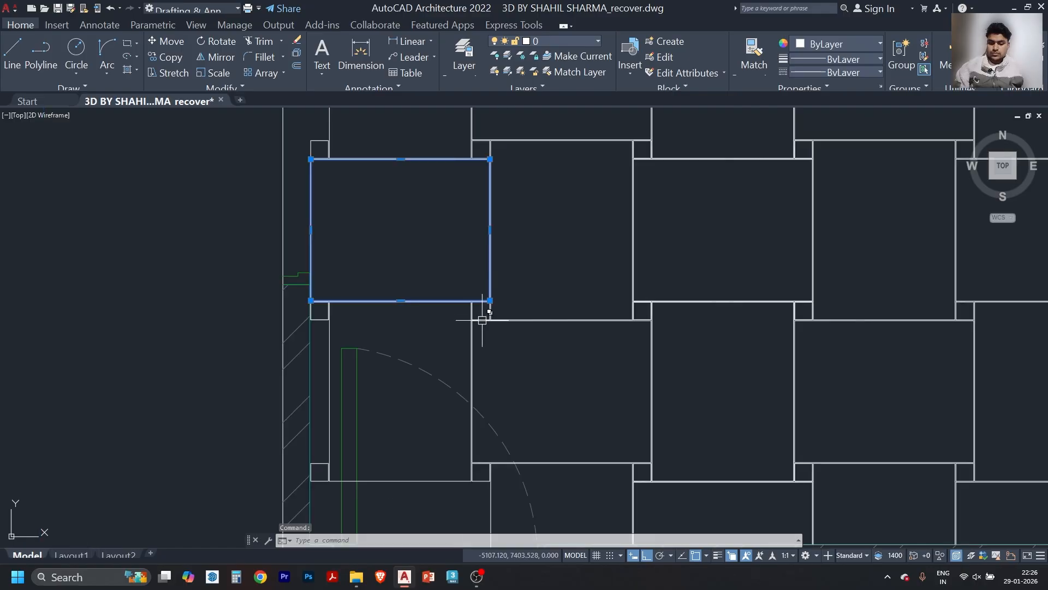
text(mi)
key(Return)
scroll(480, 404, up, 4)
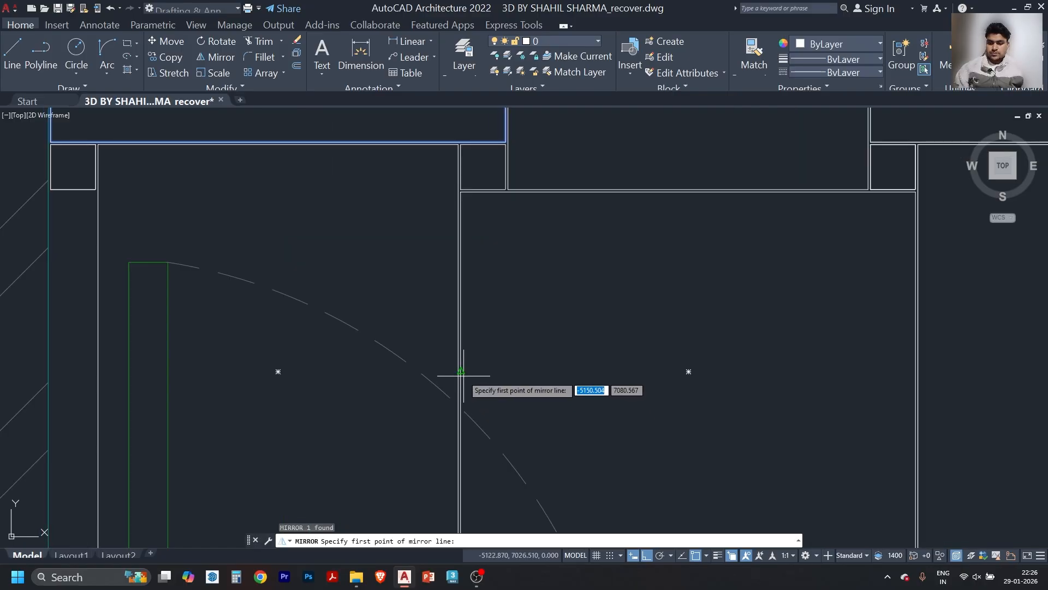
scroll(463, 375, down, 8)
click(445, 341)
click(273, 350)
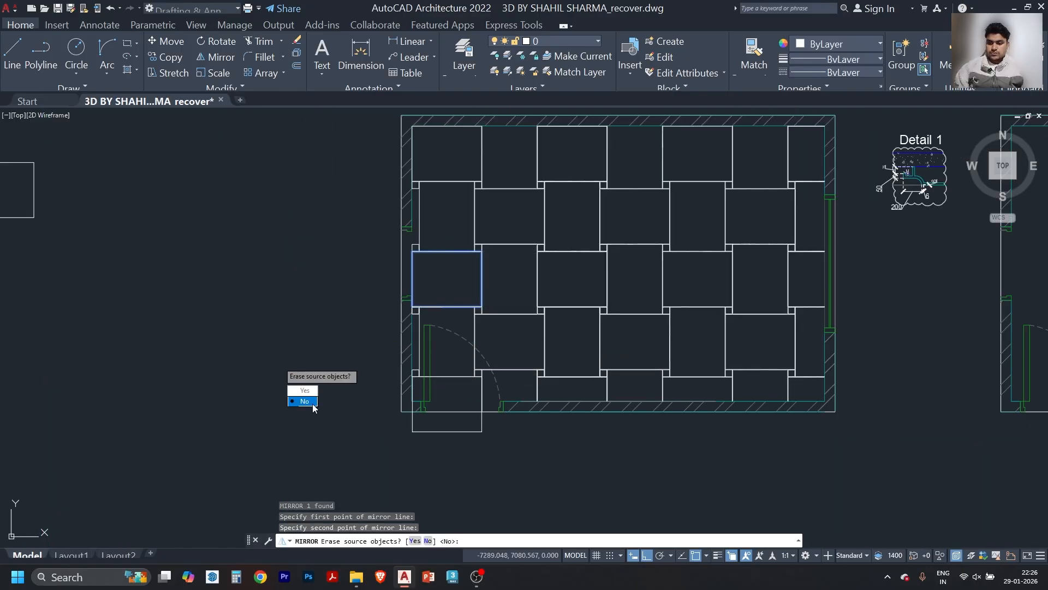
click(312, 404)
- Try to trim the part of the mirrored tile's edge that extends below the door threshold
scroll(489, 426, up, 6)
text(t)
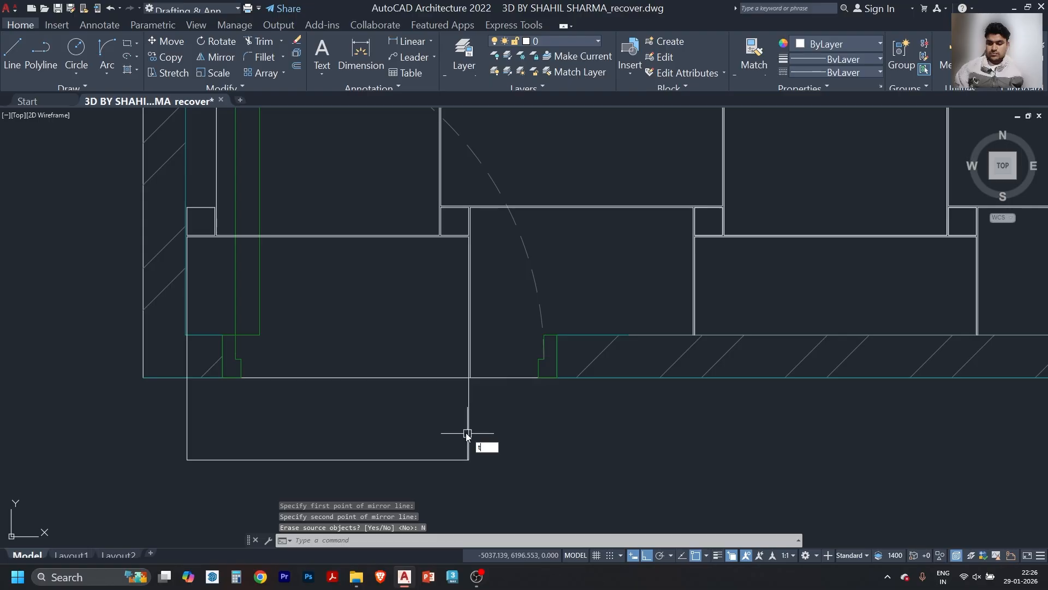
text(r)
key(Return)
click(470, 411)
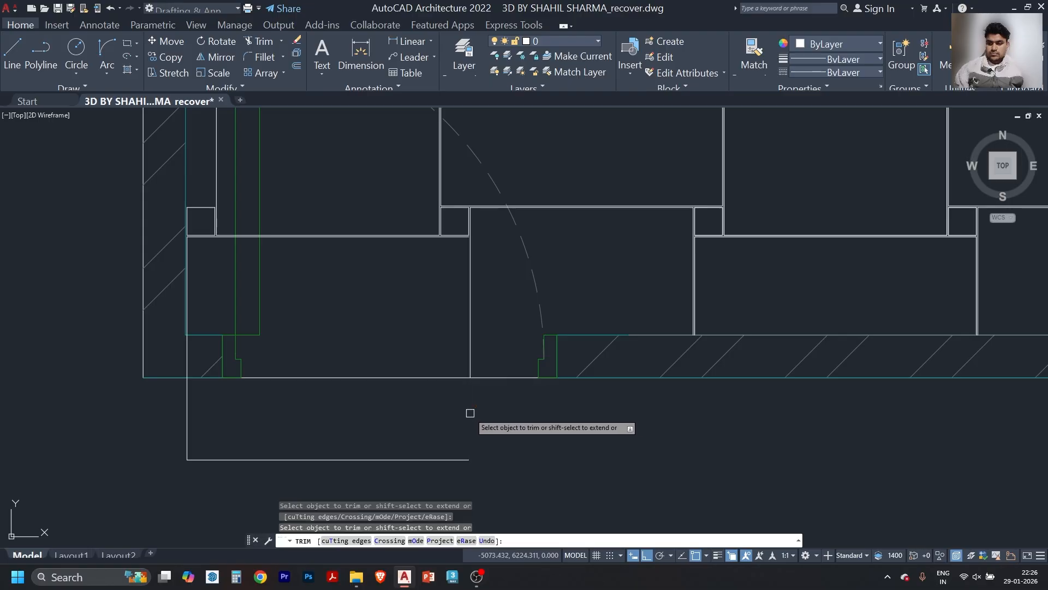
key(Escape)
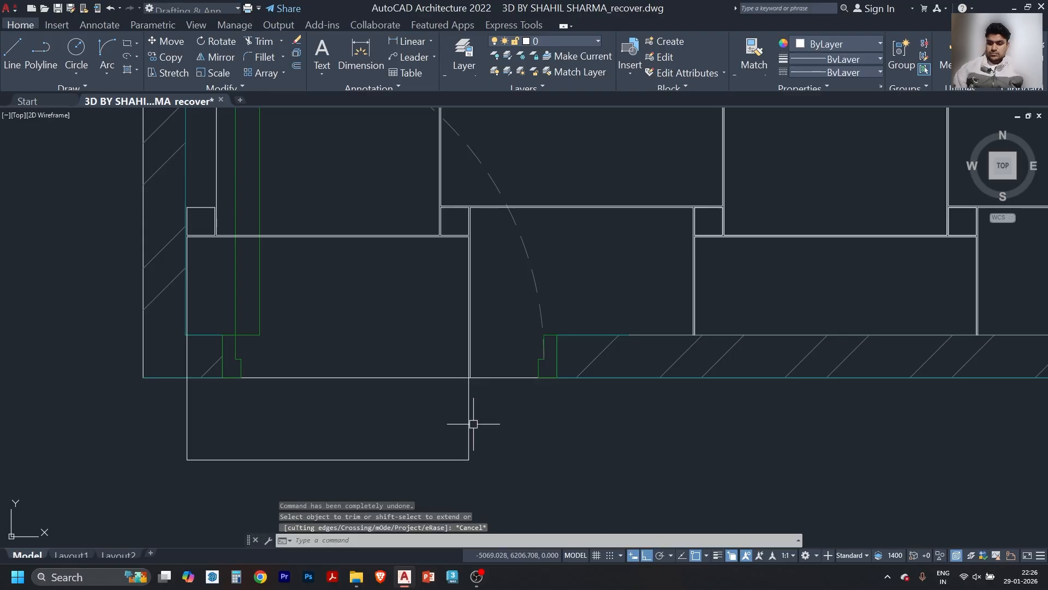
text(p,)
key(Return)
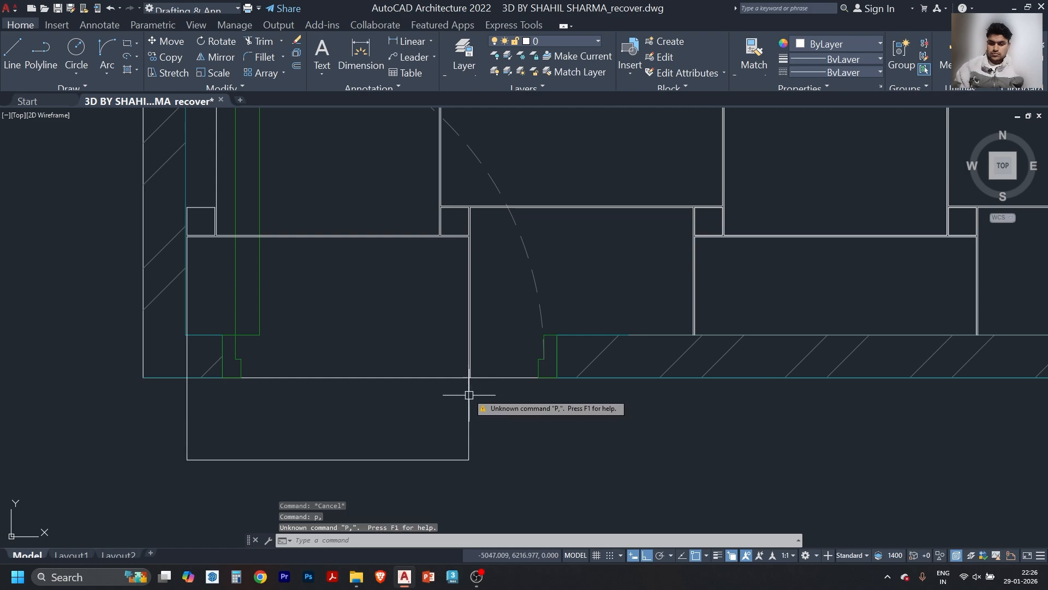
key(F1)
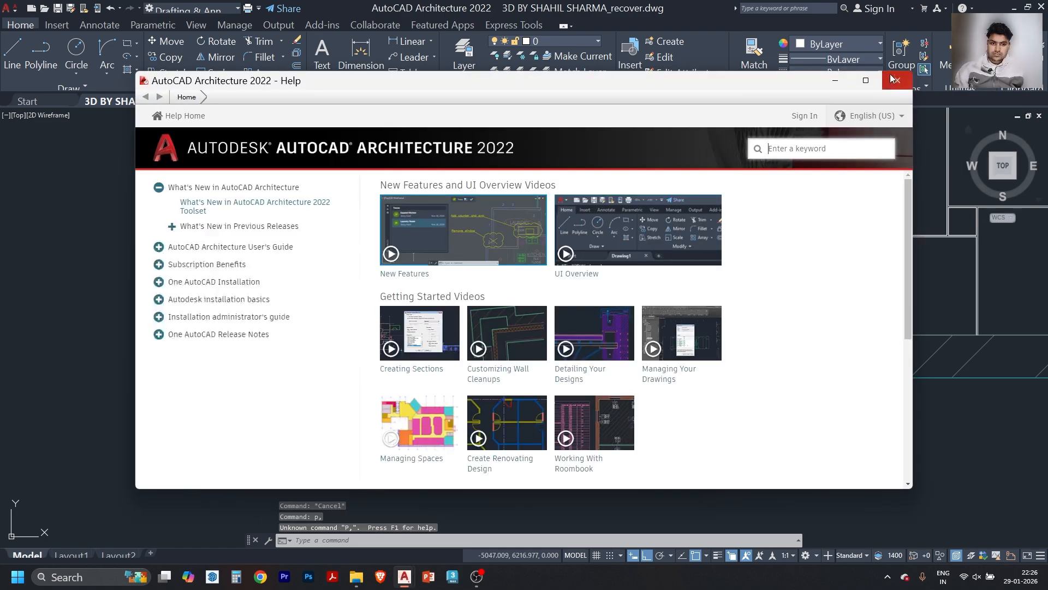
key(alt+F4)
- Try to draw a helper polyline along the threshold from the neighbouring tile edge's lower end, and delete the misdrawn line
text(pl)
key(Return)
scroll(497, 385, up, 6)
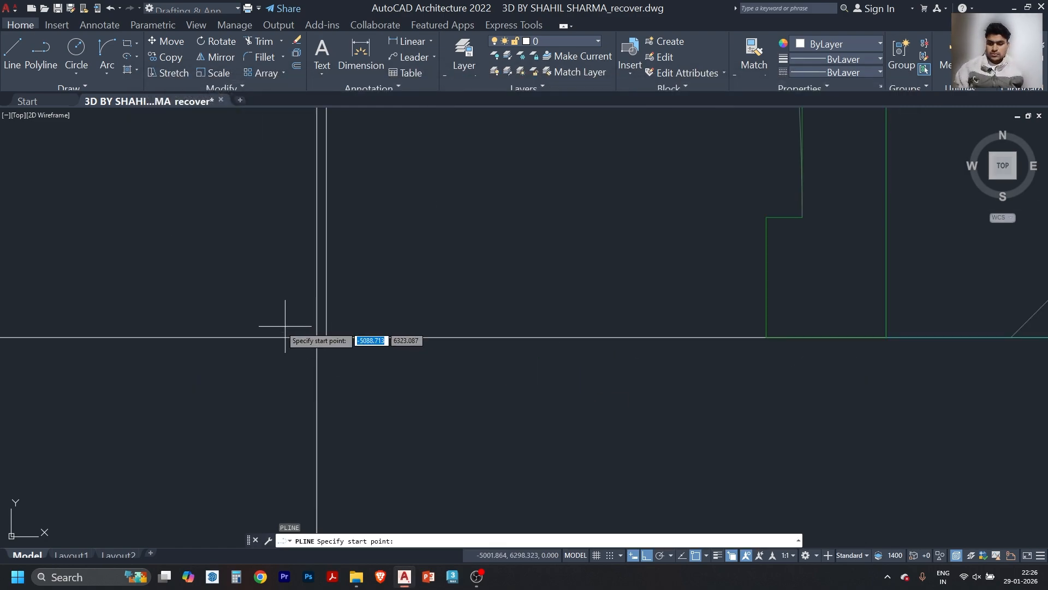
click(326, 337)
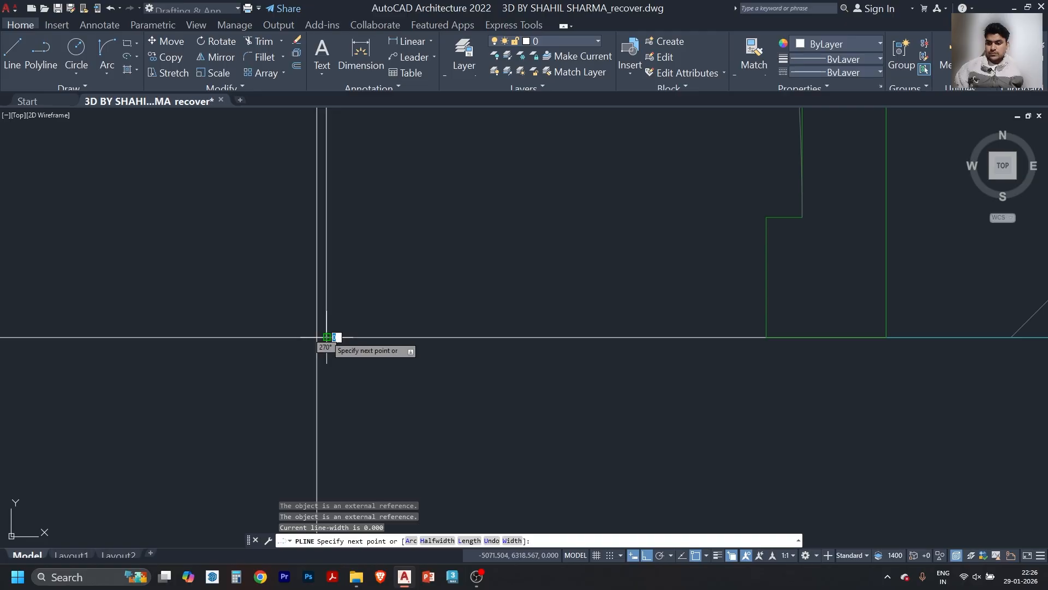
click(257, 338)
key(Escape)
scroll(327, 350, up, 4)
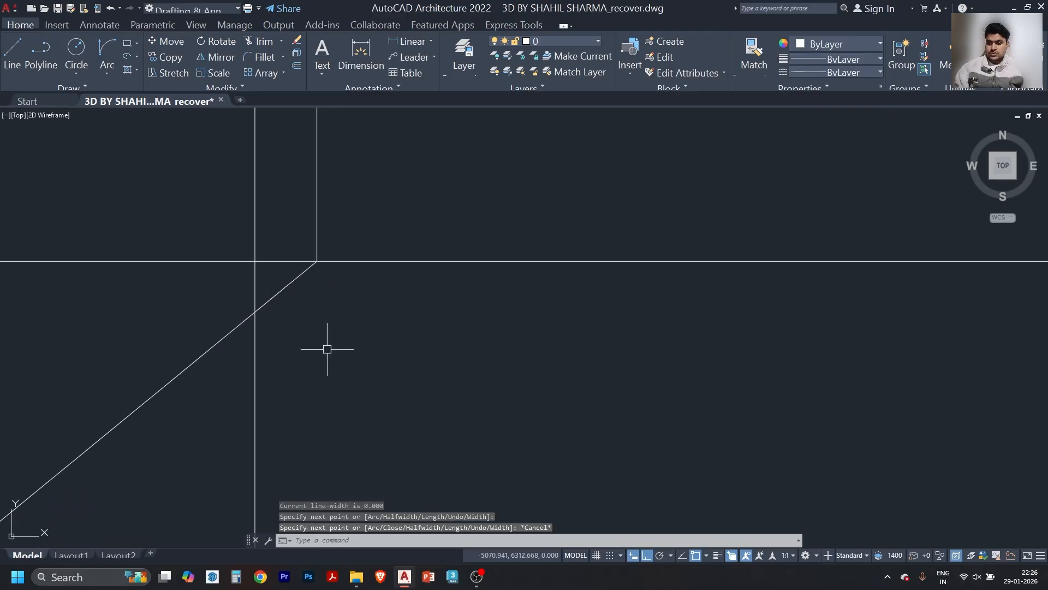
click(243, 326)
key(Delete)
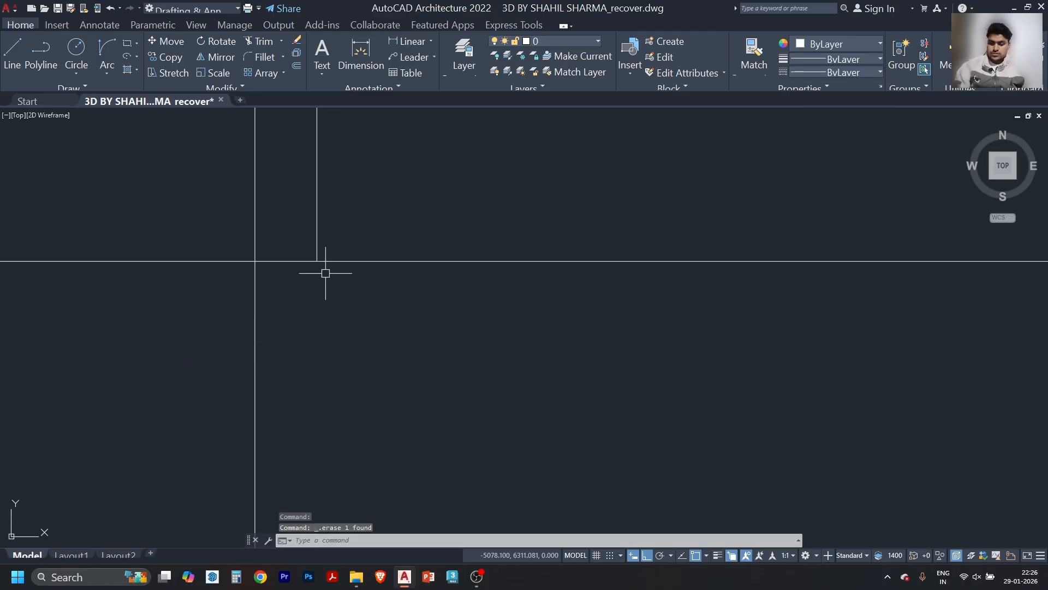
- Draw a horizontal helper polyline along the threshold from the neighbouring tile edge's lower end across the mirrored tile's edge
text(pl)
key(Return)
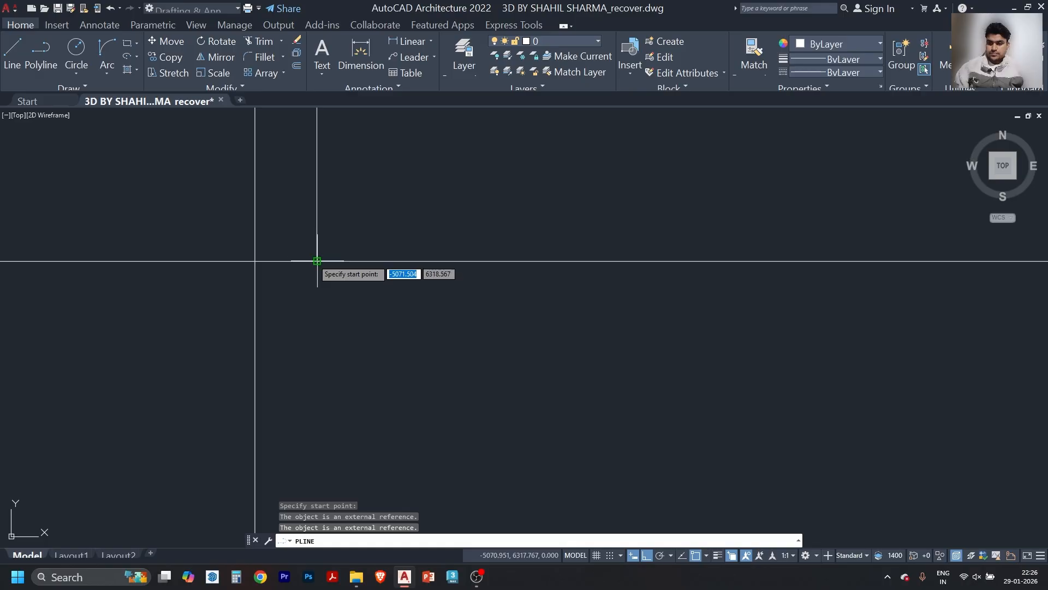
click(317, 261)
scroll(656, 351, up, 3)
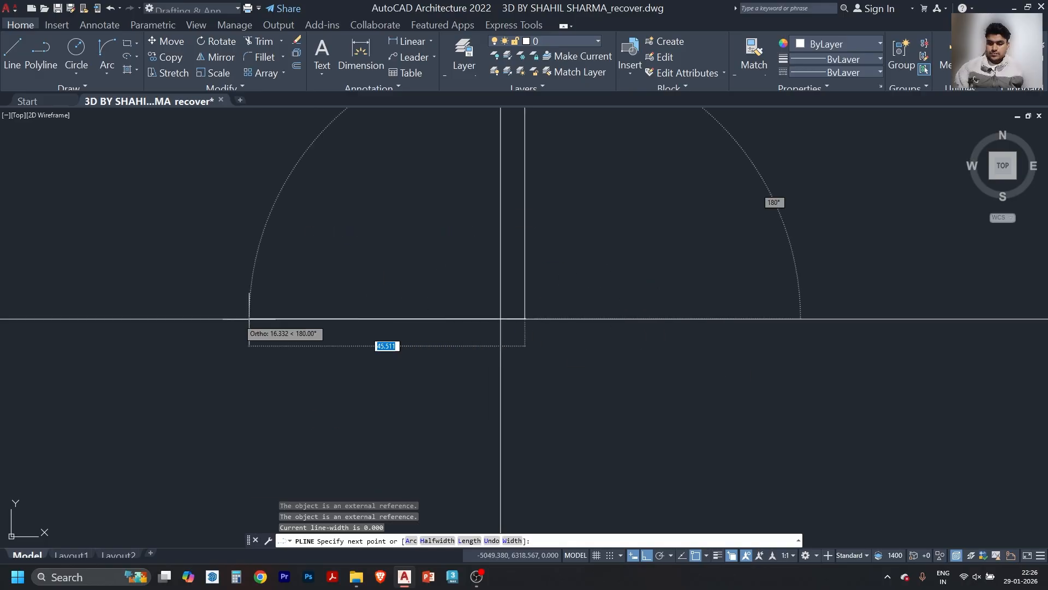
click(147, 298)
key(Escape)
- Trim the mirrored tile's door-side edge below the threshold helper polyline and delete the helper
text(tr)
key(Return)
drag(545, 409, 423, 417)
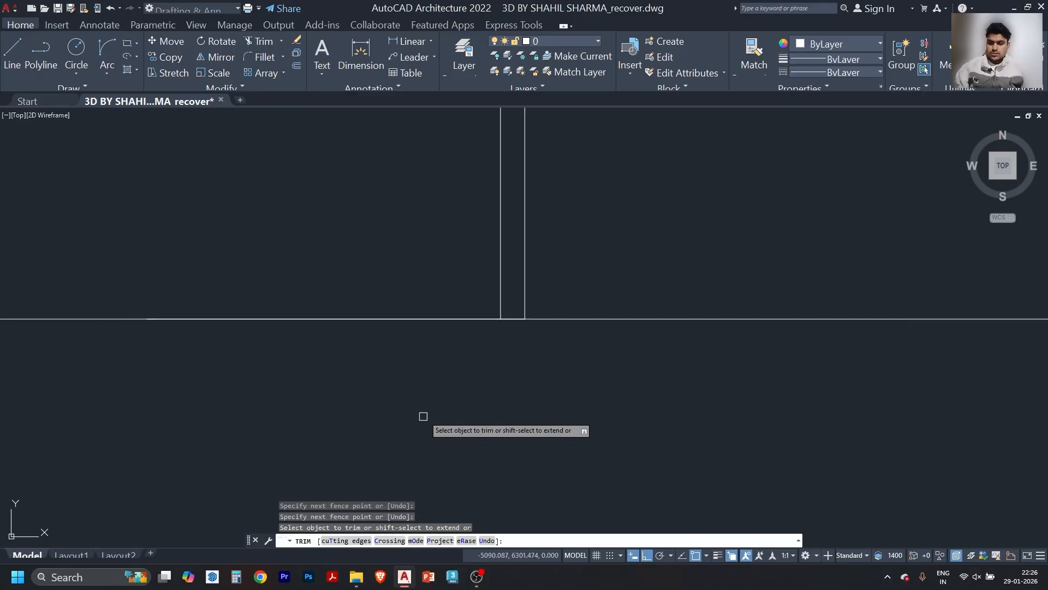
key(Escape)
click(416, 319)
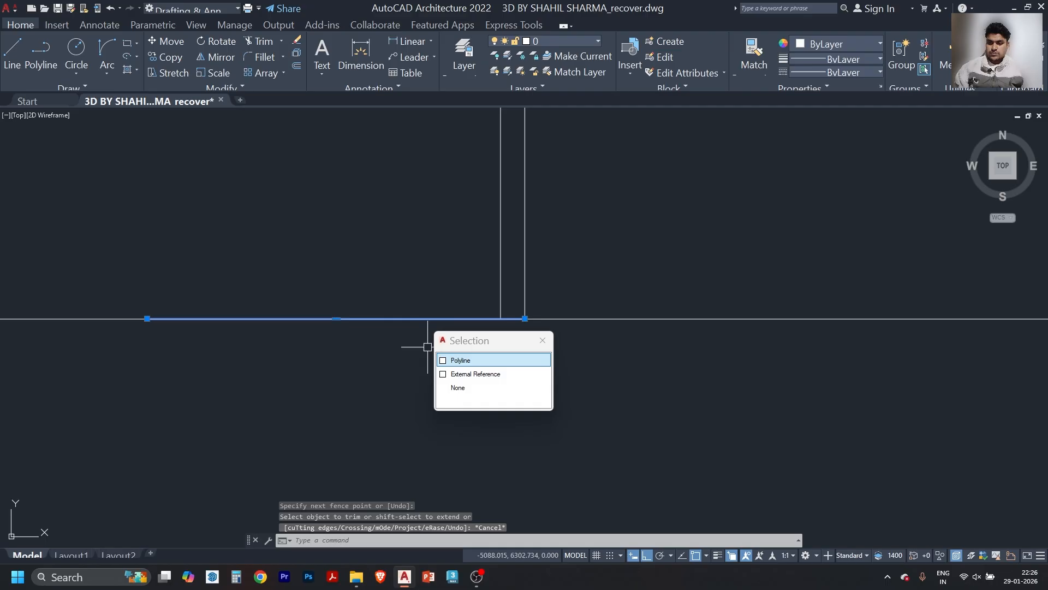
click(461, 362)
key(Delete)
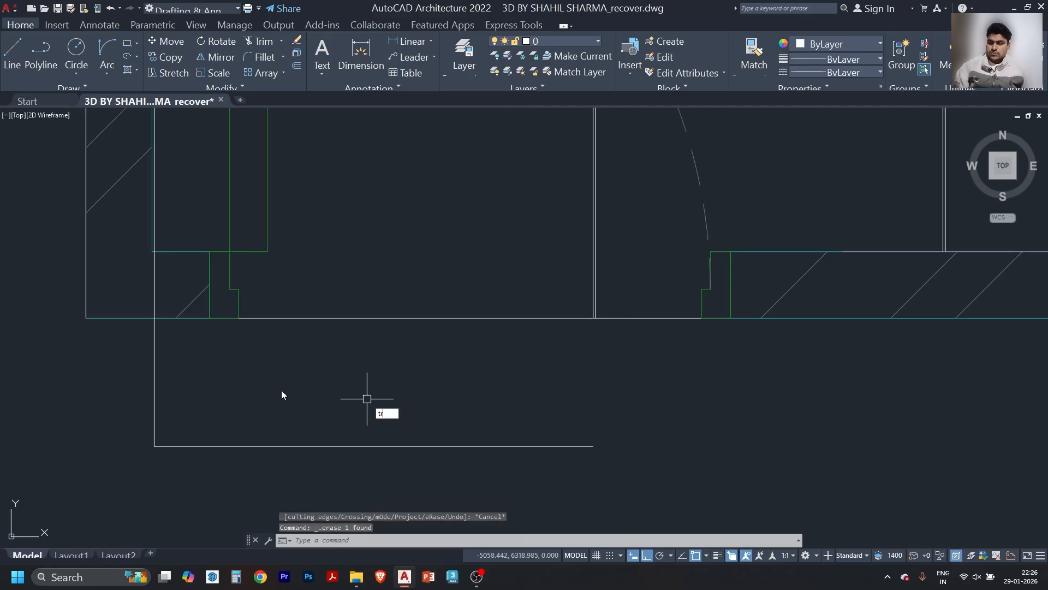
- Trim the mirrored tile's remaining side edge at the bottom wall's inner face and delete its leftover lower edge outside the room
key(Return)
drag(281, 394, 104, 386)
key(Escape)
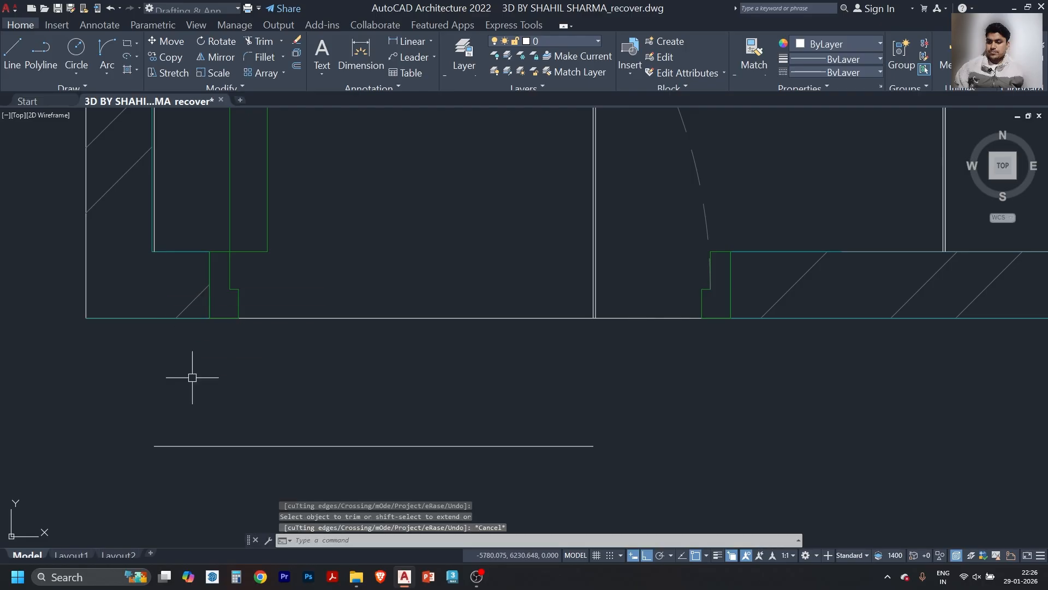
click(503, 405)
click(421, 489)
key(Delete)
scroll(349, 381, down, 5)
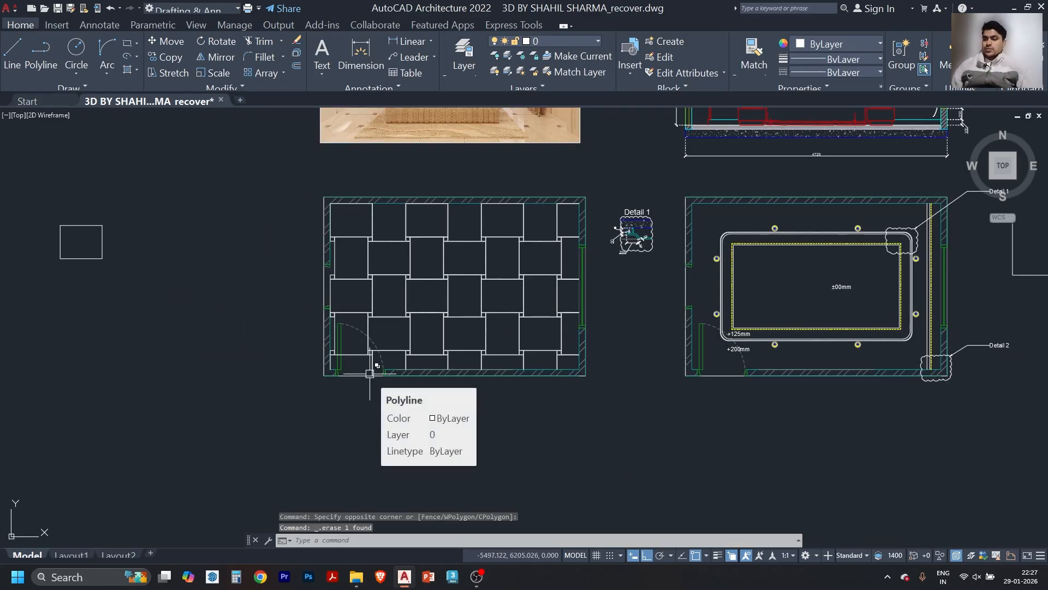
- Check the tile edges along the room's upper wall up to the window-side corner and save the drawing
scroll(444, 163, up, 8)
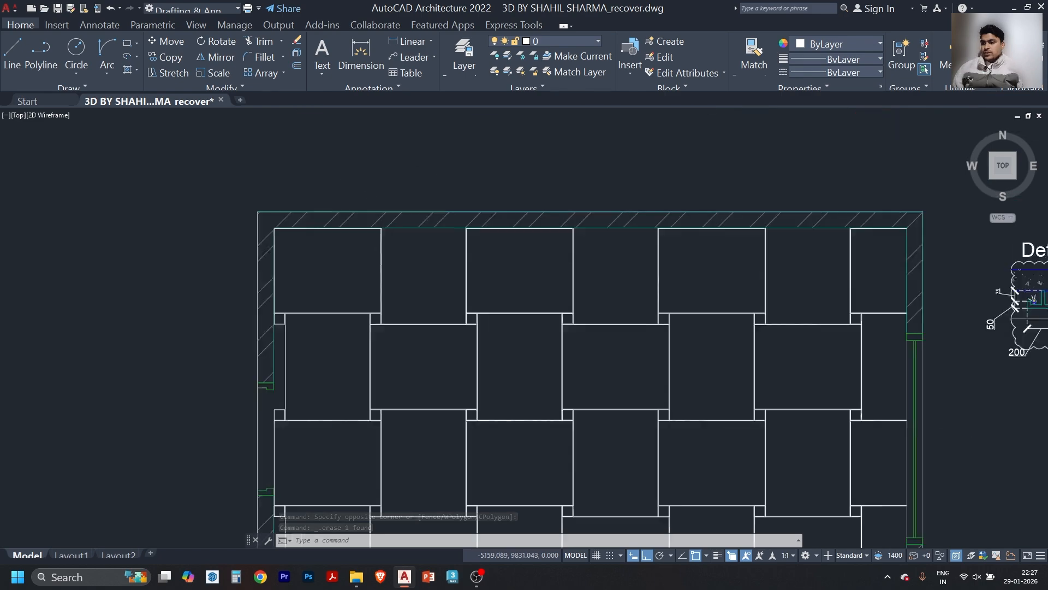
scroll(568, 276, up, 6)
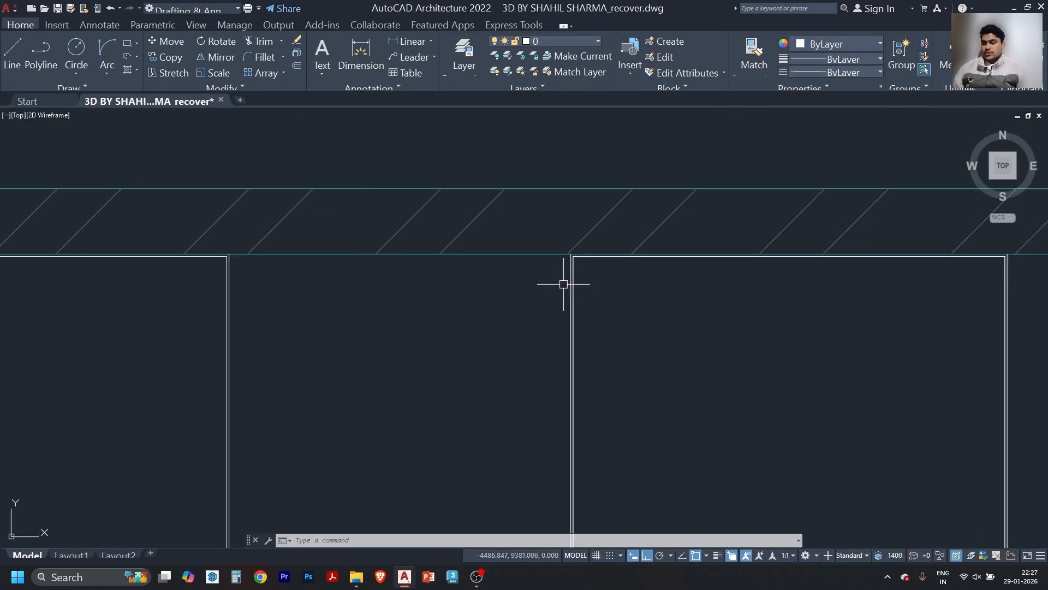
scroll(570, 246, down, 4)
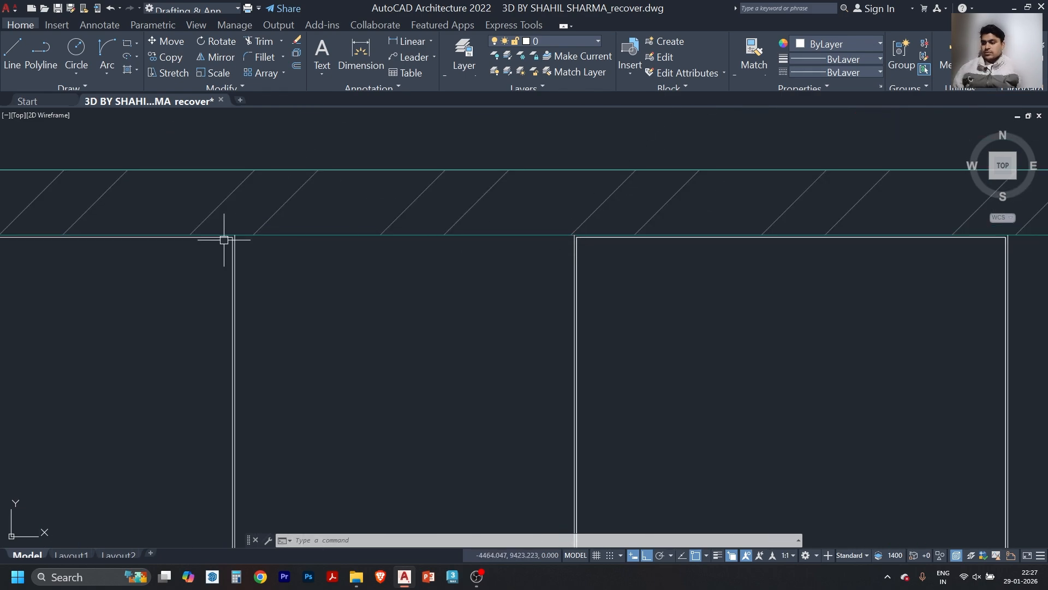
scroll(257, 239, down, 4)
scroll(365, 236, down, 6)
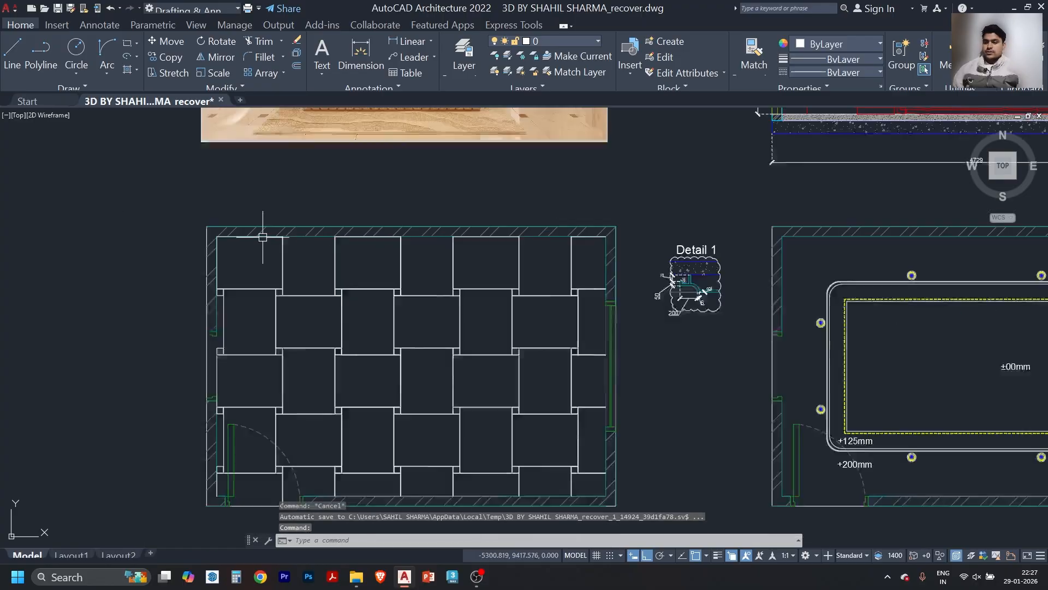
scroll(453, 241, up, 8)
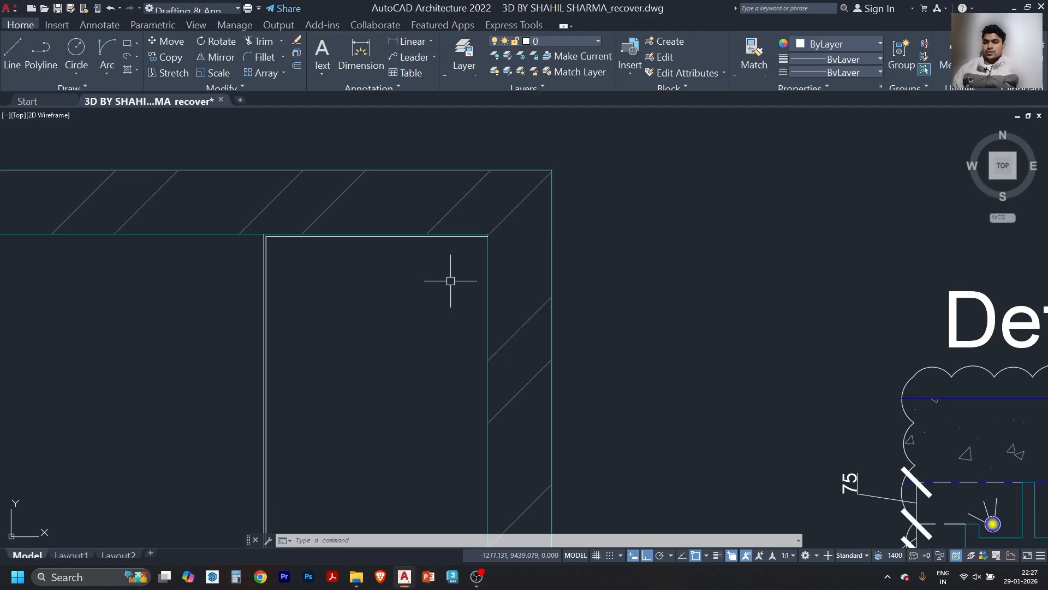
scroll(479, 256, down, 2)
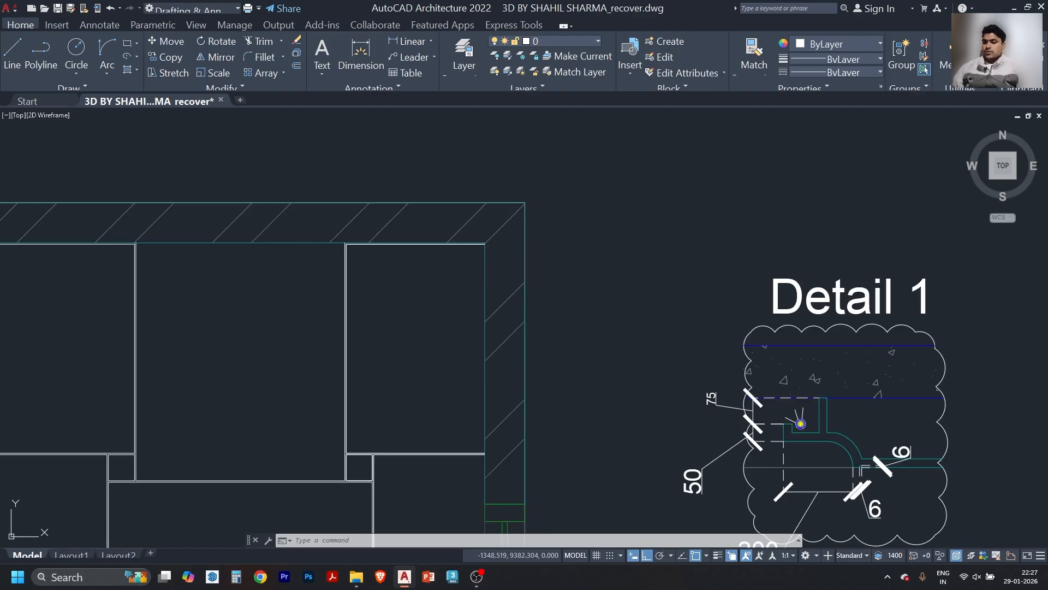
scroll(459, 277, down, 3)
key(ctrl+s)
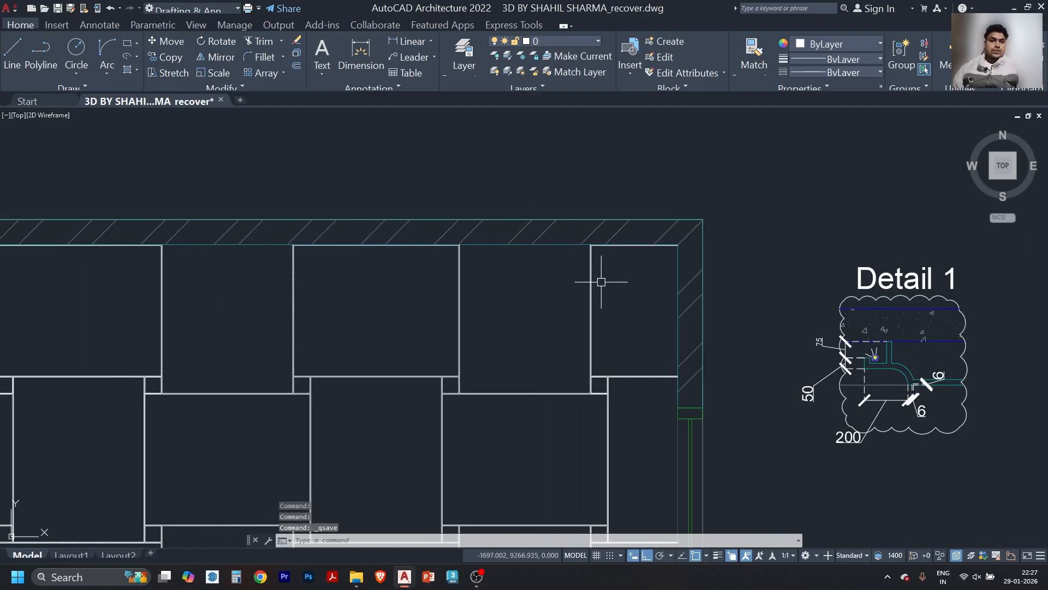
- Copy the wallpaper leader note from the T.V. wall elevation to beside the tiled floor plan, with Ortho off so it can be placed freely
scroll(601, 282, down, 2)
scroll(663, 240, down, 3)
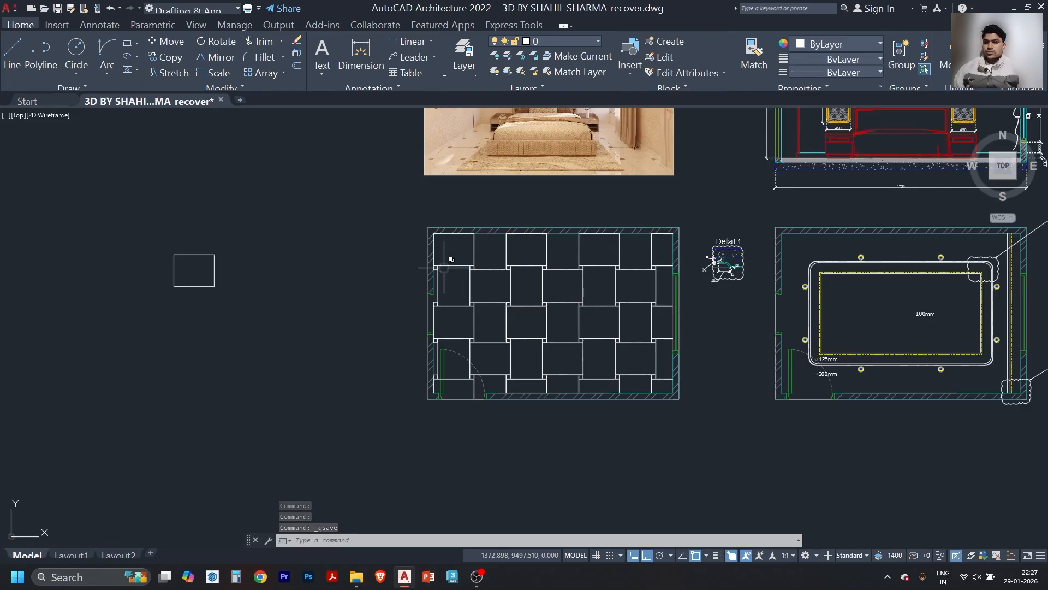
middle_drag(627, 199, 636, 248)
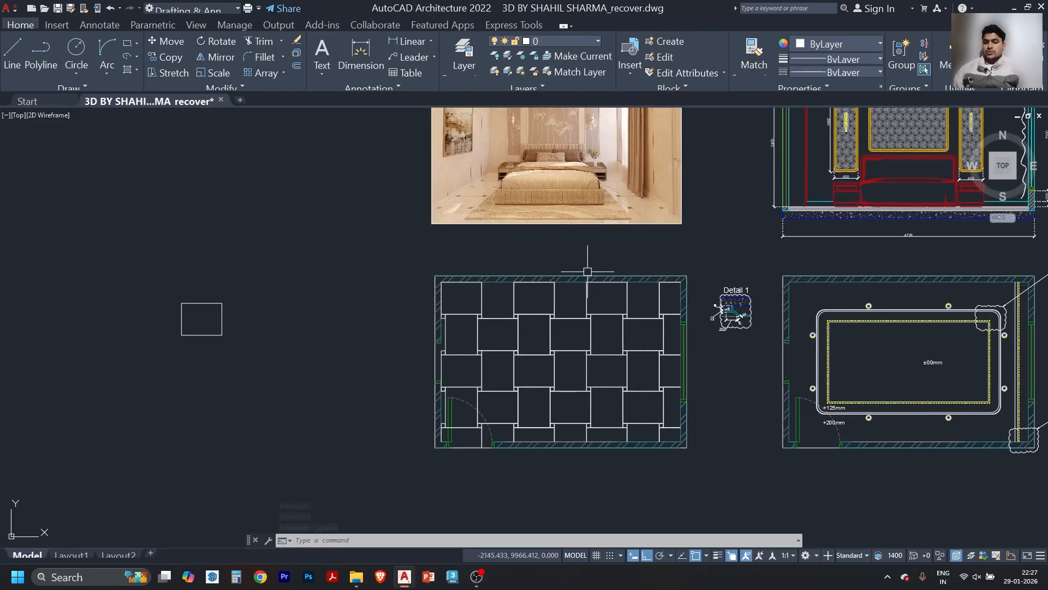
scroll(450, 330, down, 4)
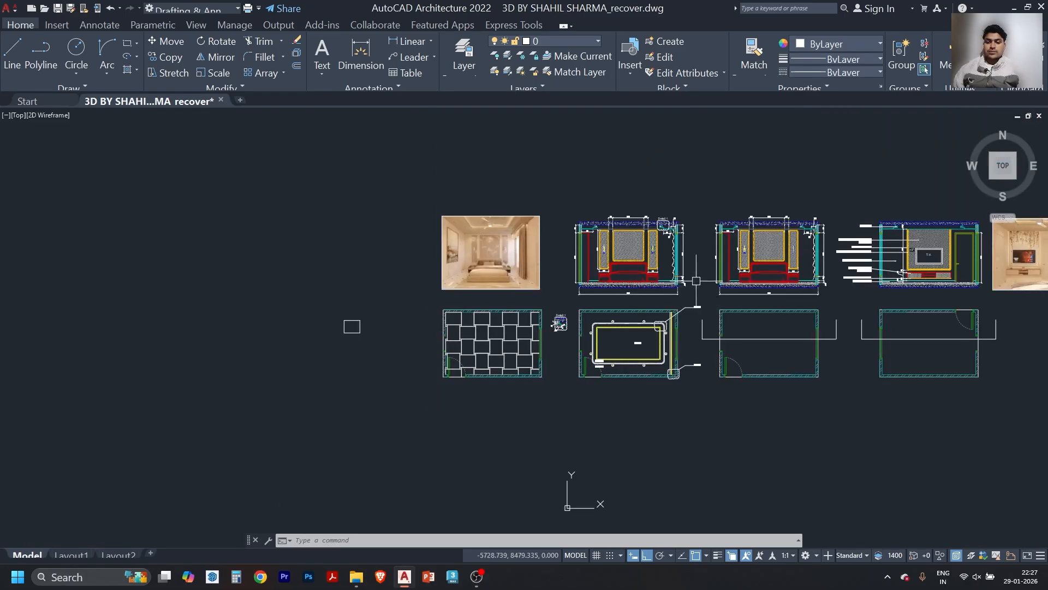
scroll(900, 238, up, 10)
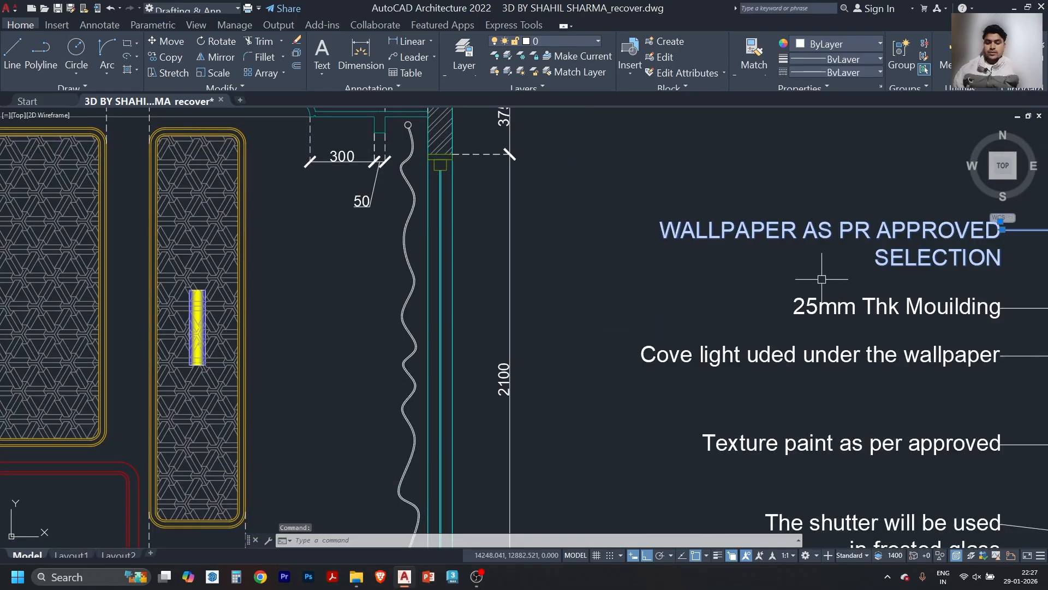
text(co)
key(space)
click(1002, 231)
scroll(872, 249, down, 8)
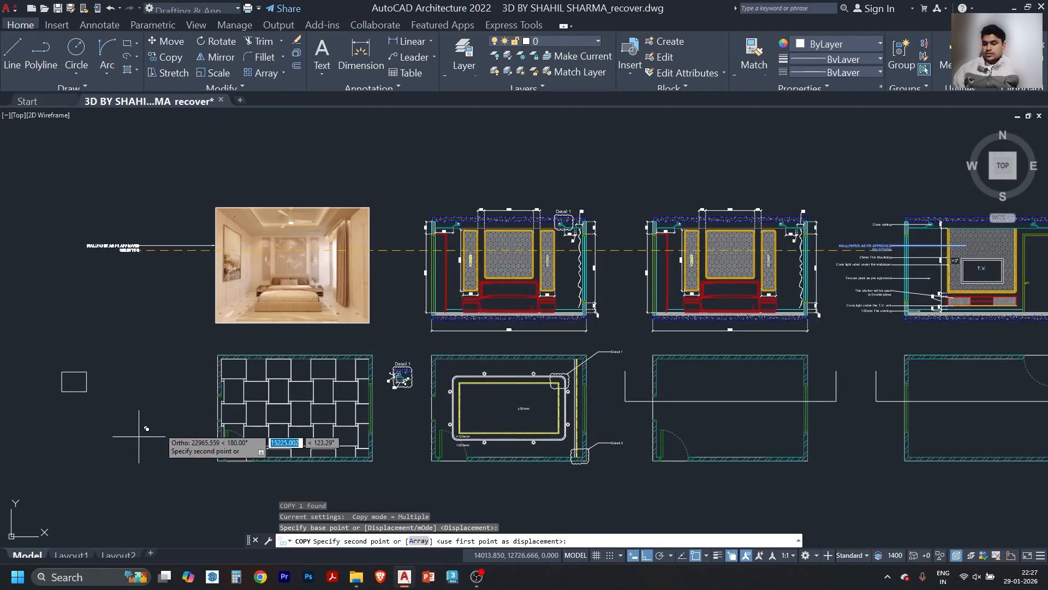
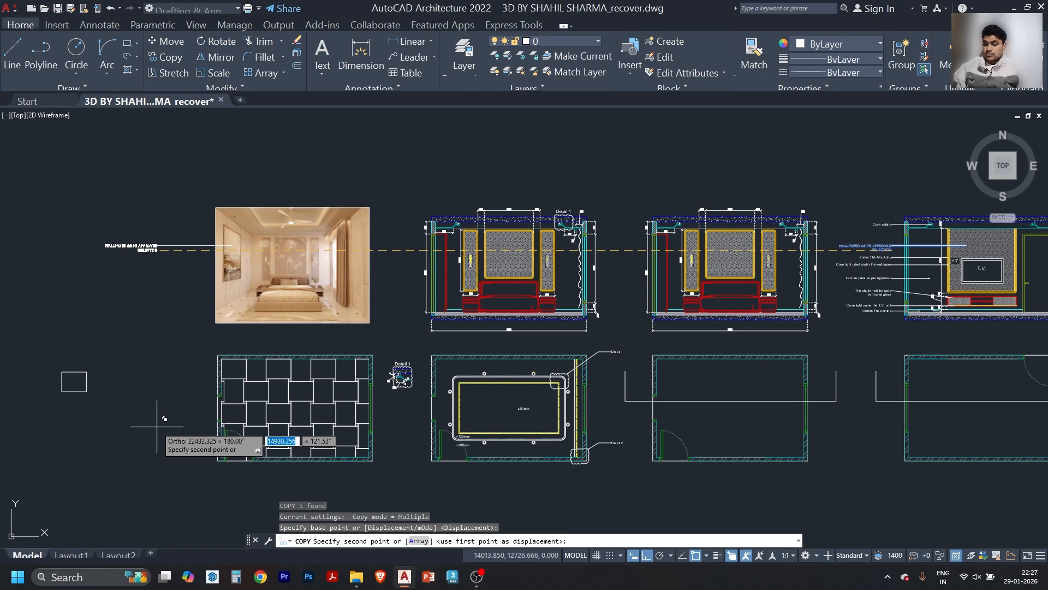
key(F8)
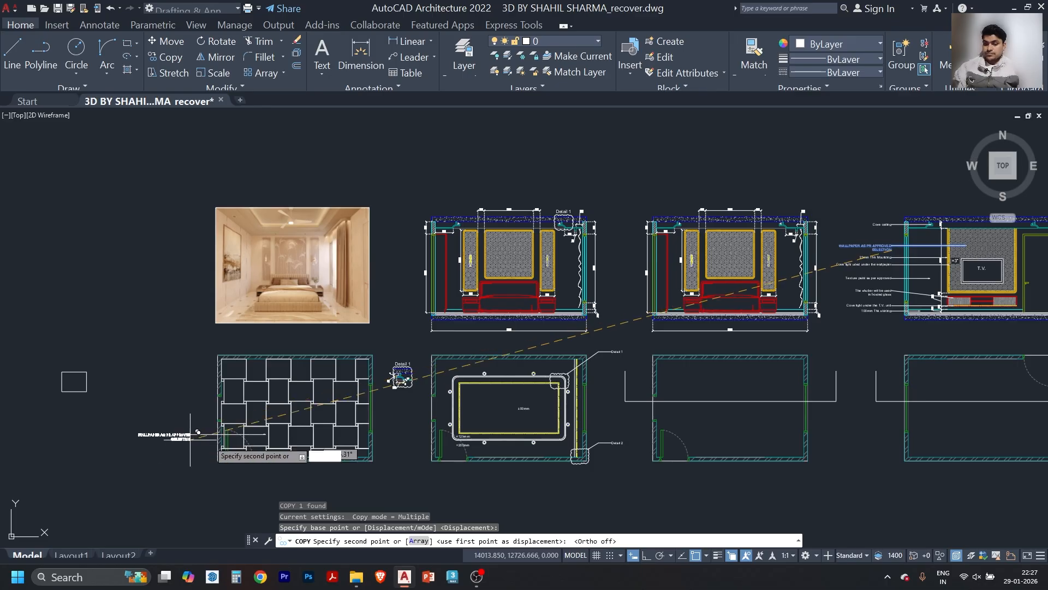
scroll(158, 404, up, 4)
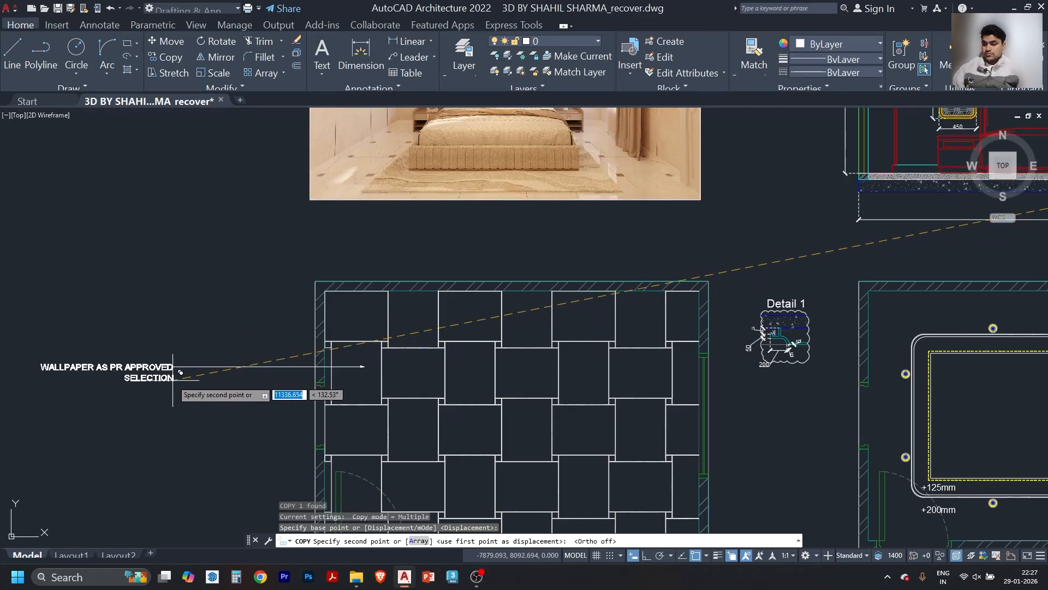
click(163, 381)
scroll(164, 381, down, 5)
key(Escape)
scroll(169, 383, up, 5)
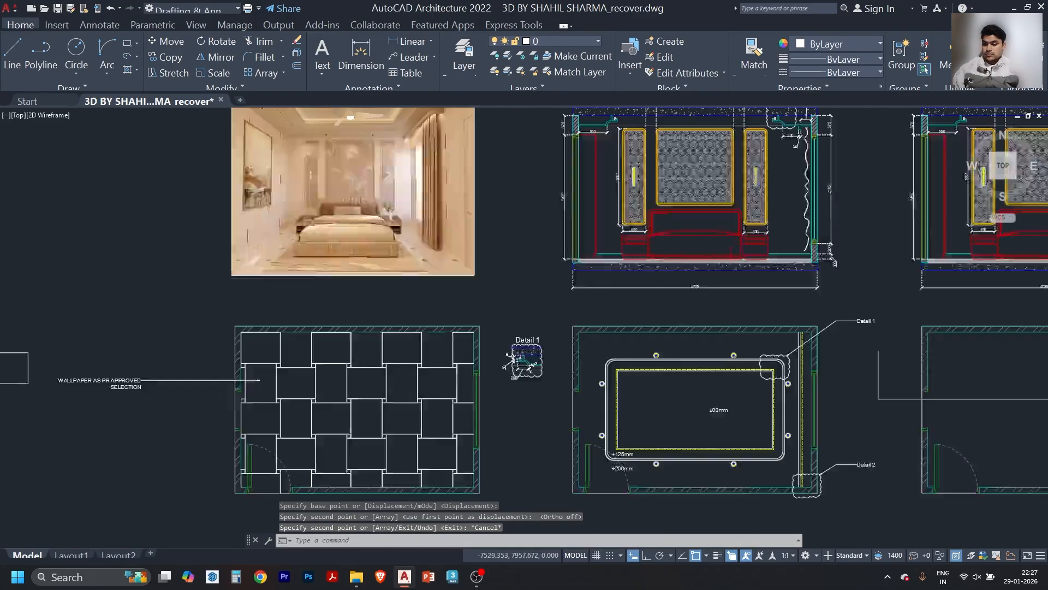
- Replace the copied leader note's text with "White Marble"
middle_drag(172, 385, 307, 372)
scroll(280, 360, up, 1)
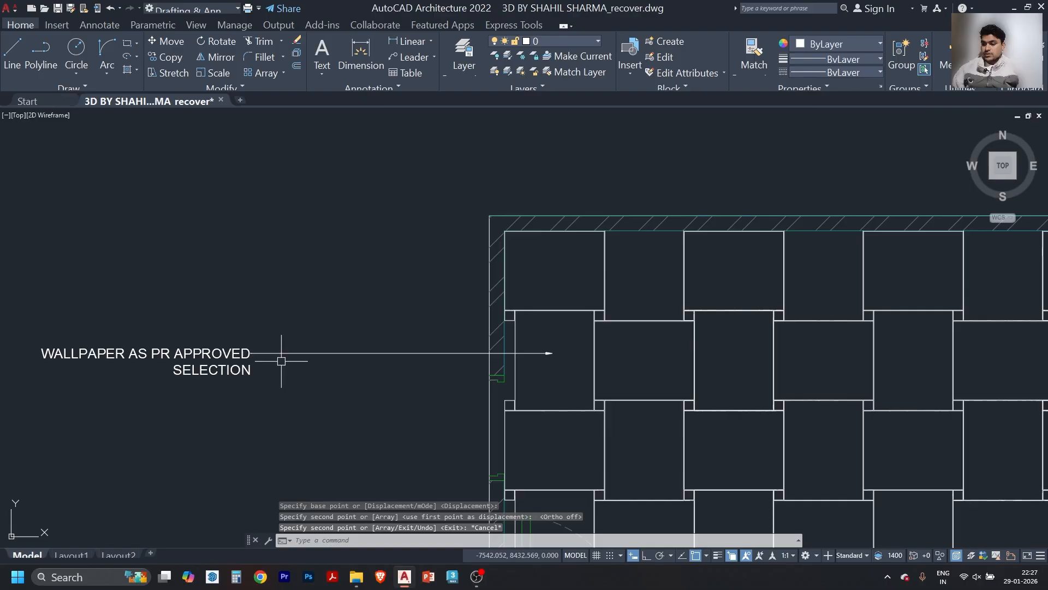
click(210, 378)
double_click(210, 374)
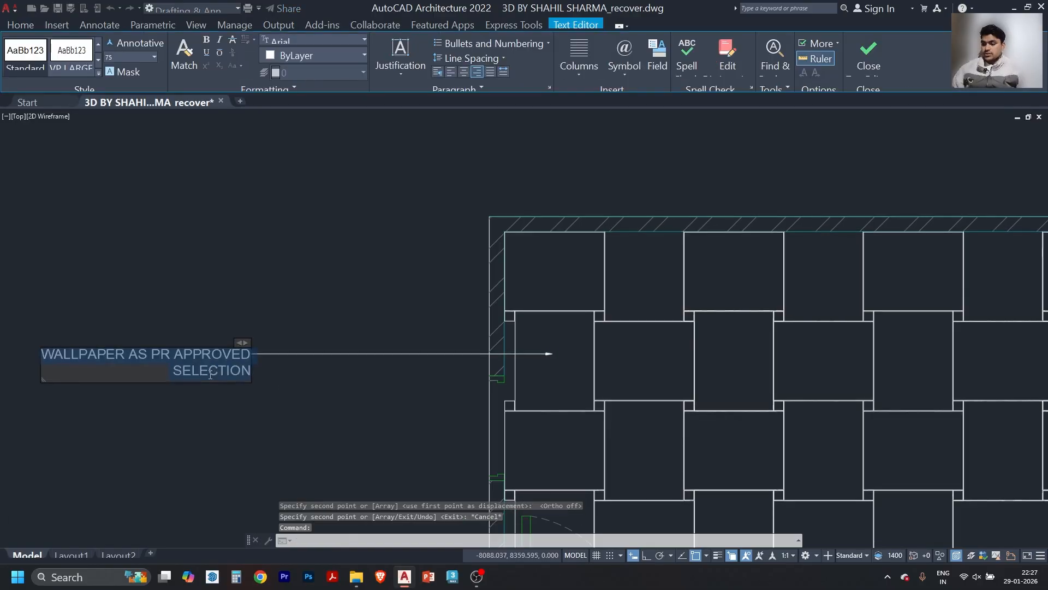
key(Caps_Lock)
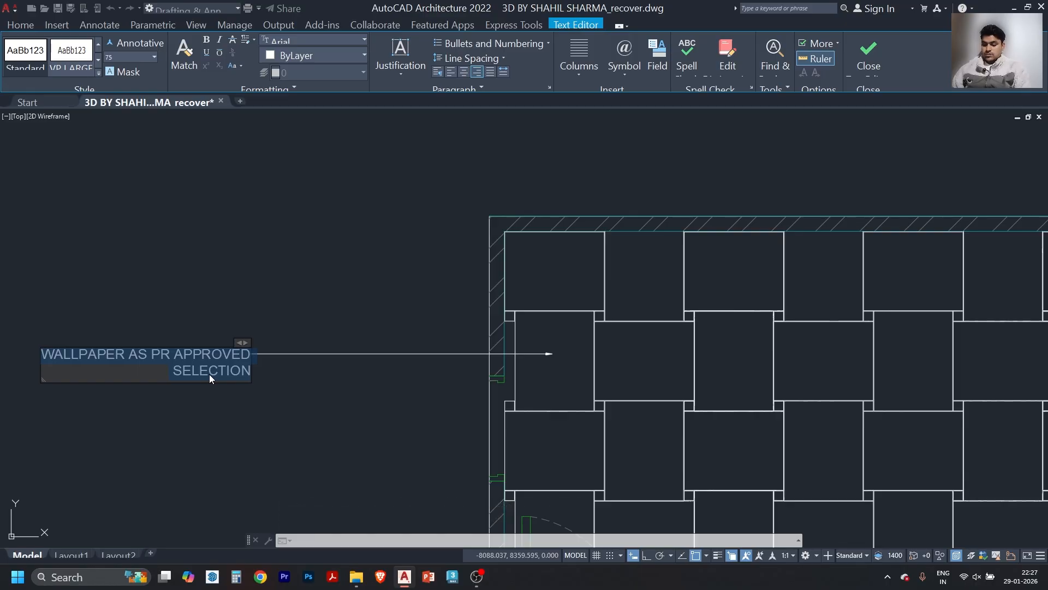
text(M)
key(Caps_Lock)
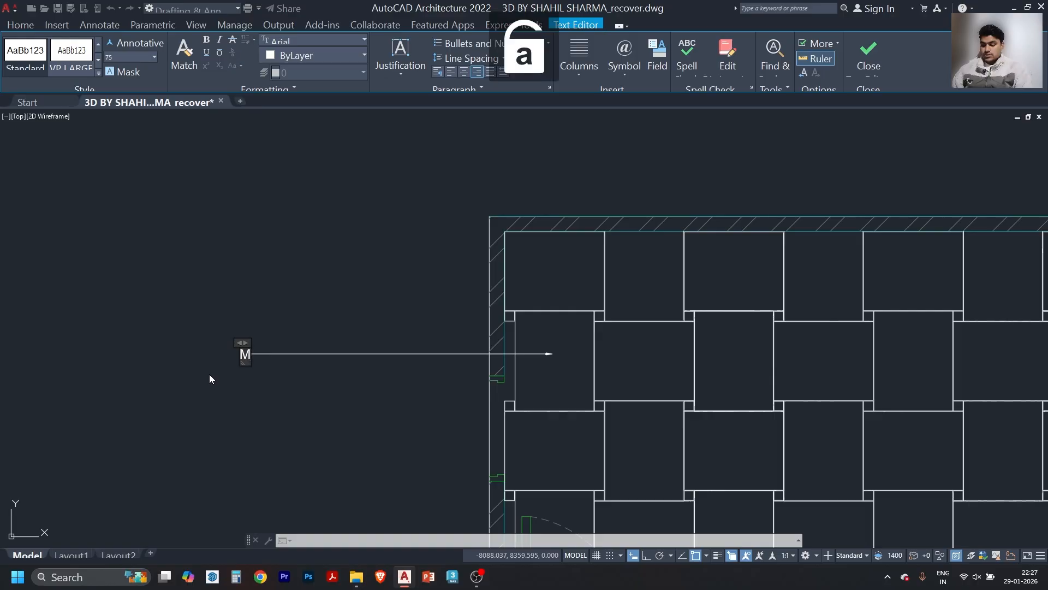
text(arble)
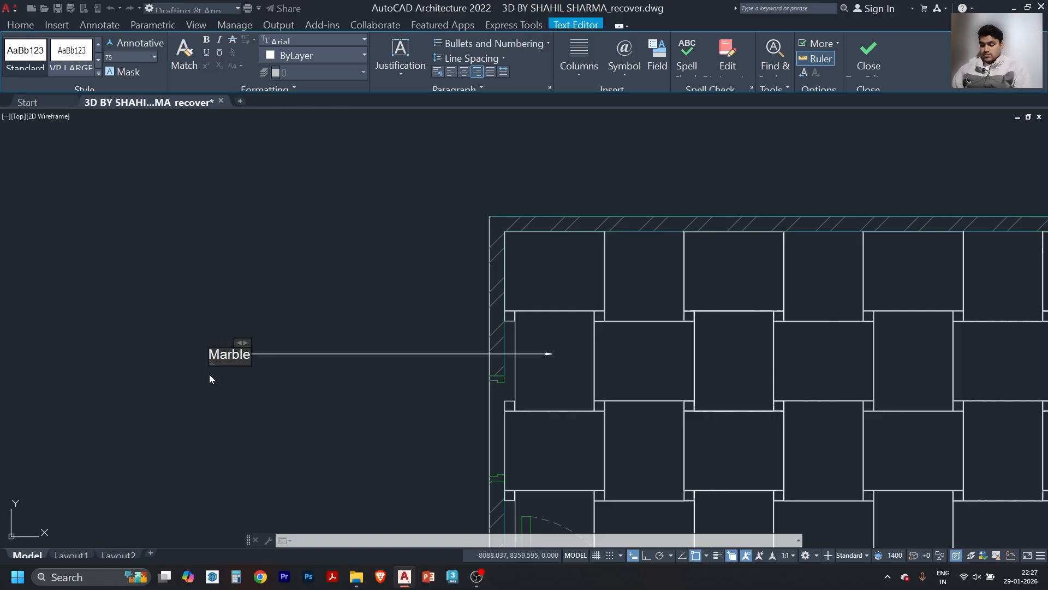
key(Home)
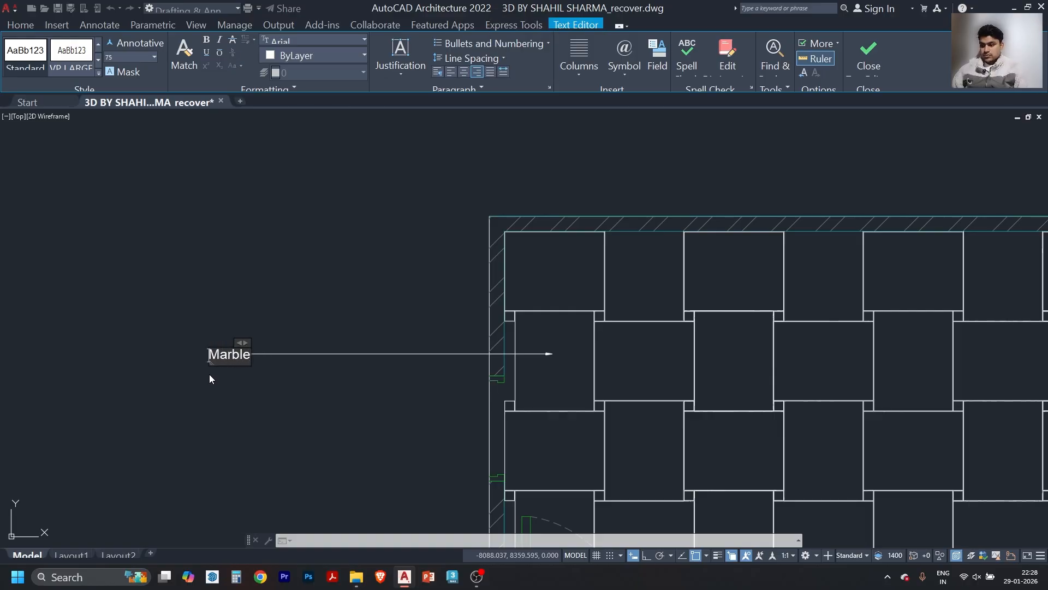
key(Caps_Lock)
text(White)
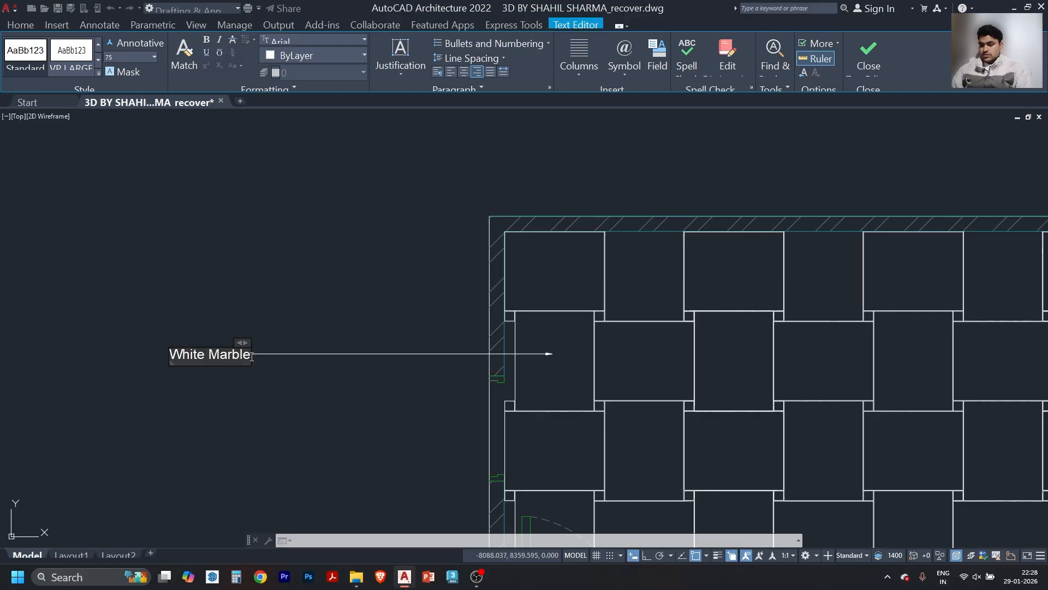
- Append "approced as pr designer" to the White Marble note and finish editing the text
text(a)
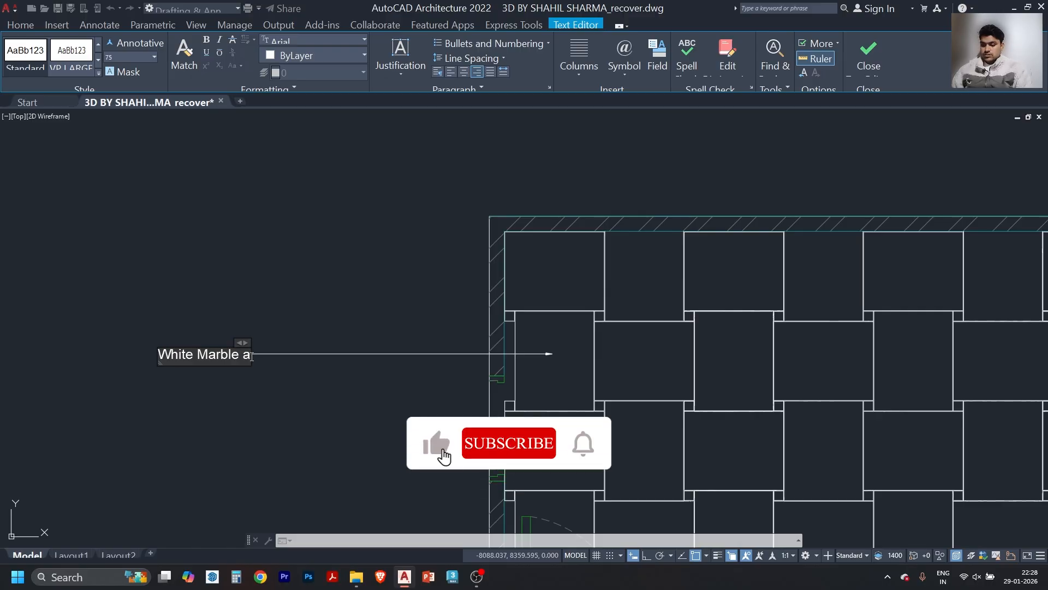
text(pproce)
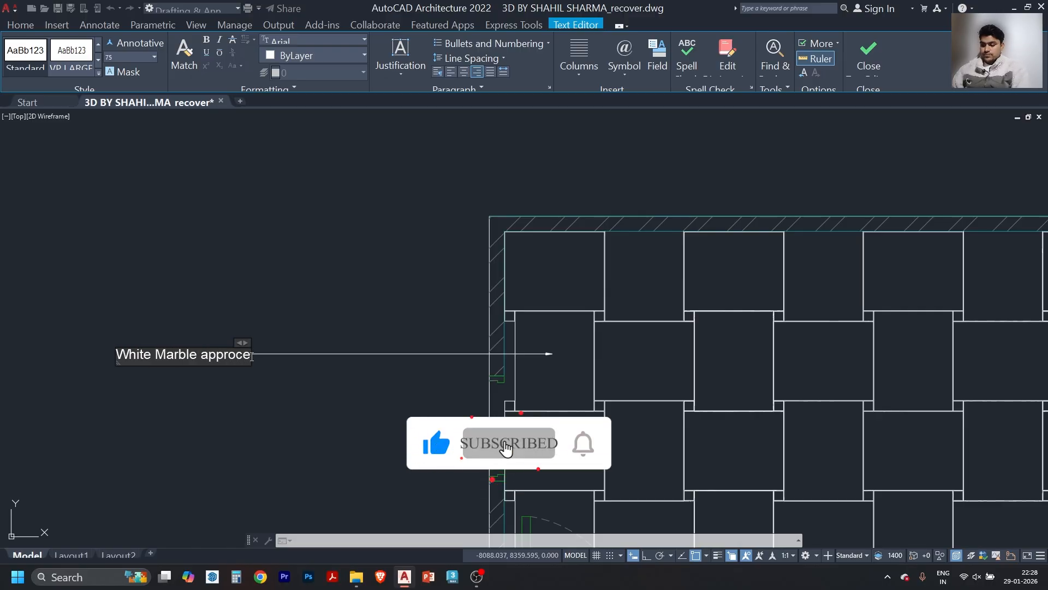
text(d as pr)
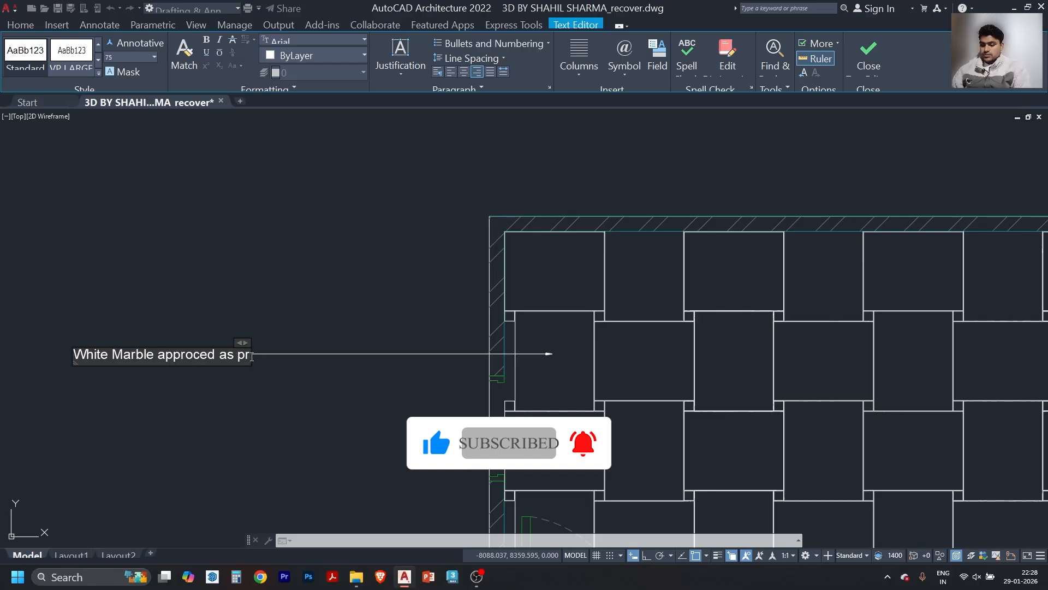
text( design)
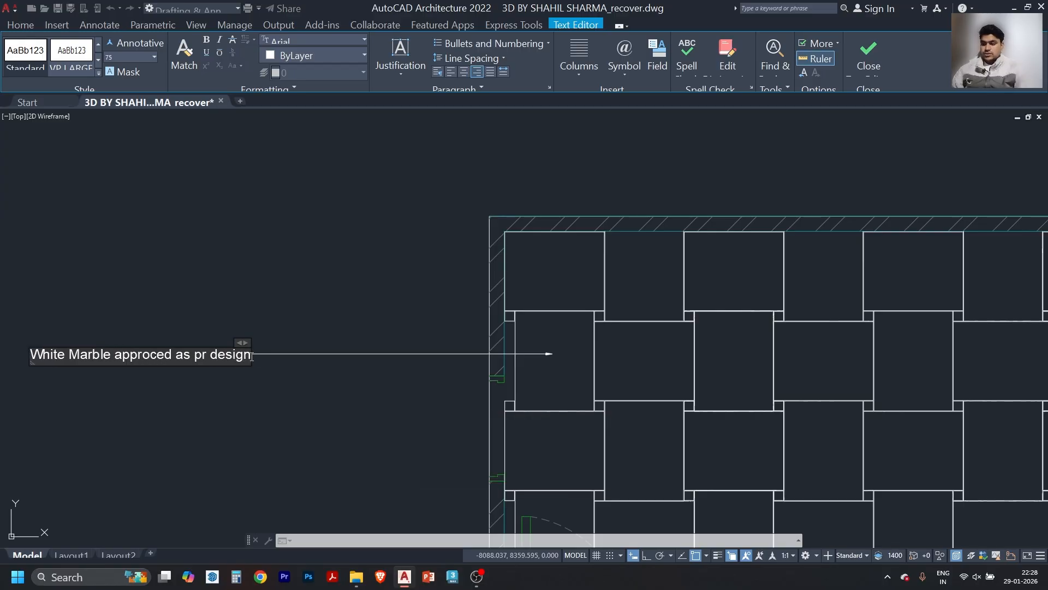
text(er)
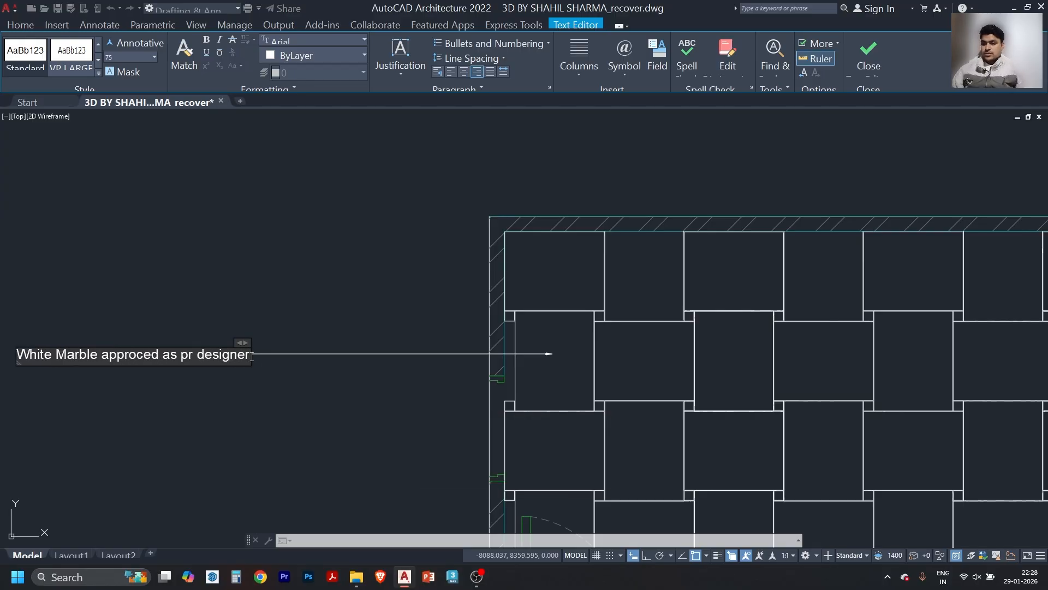
click(365, 307)
click(365, 306)
click(281, 379)
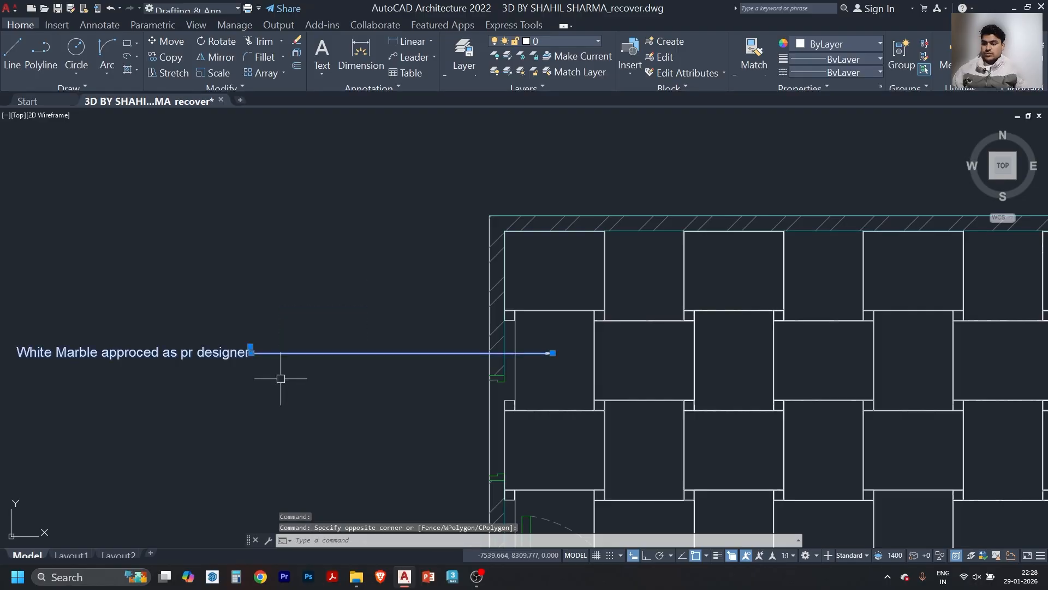
text(Co)
key(Return)
click(305, 376)
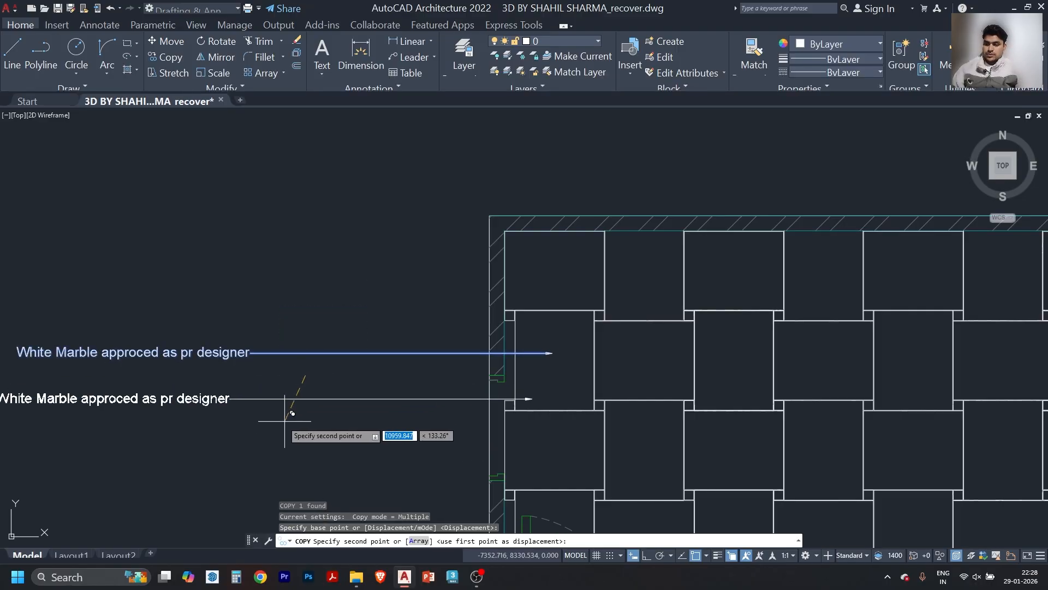
key(Escape)
- Copy the White Marble leader note straight down to just below the original, with Ortho on
drag(360, 342, 335, 393)
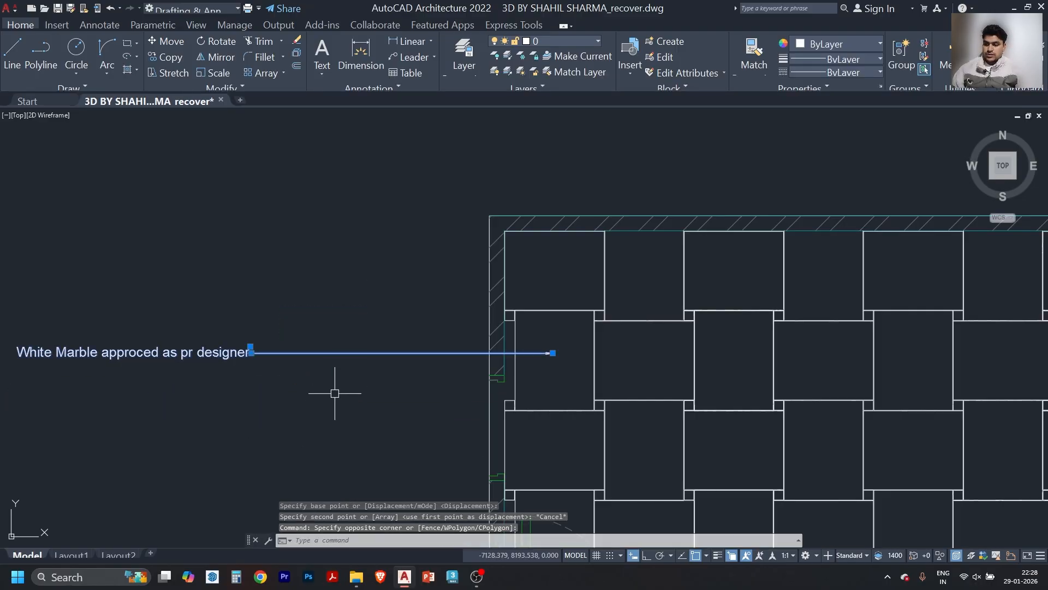
key(Return)
click(366, 278)
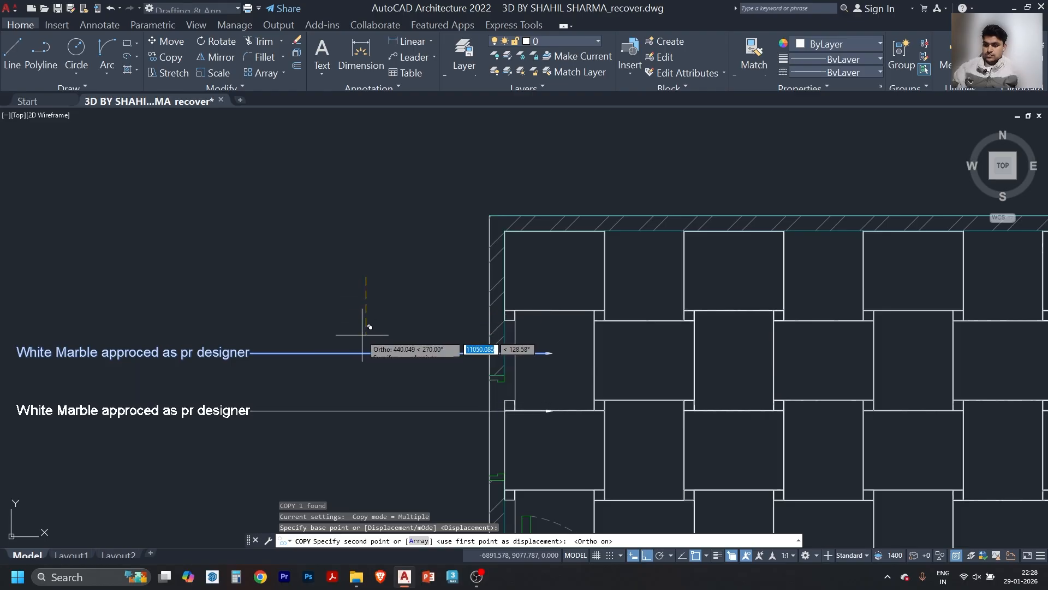
key(F8)
click(366, 327)
key(Escape)
- Stretch the lower note's leader arrowhead horizontally back into the small square tile beside the window-less wall opening
scroll(469, 418, up, 6)
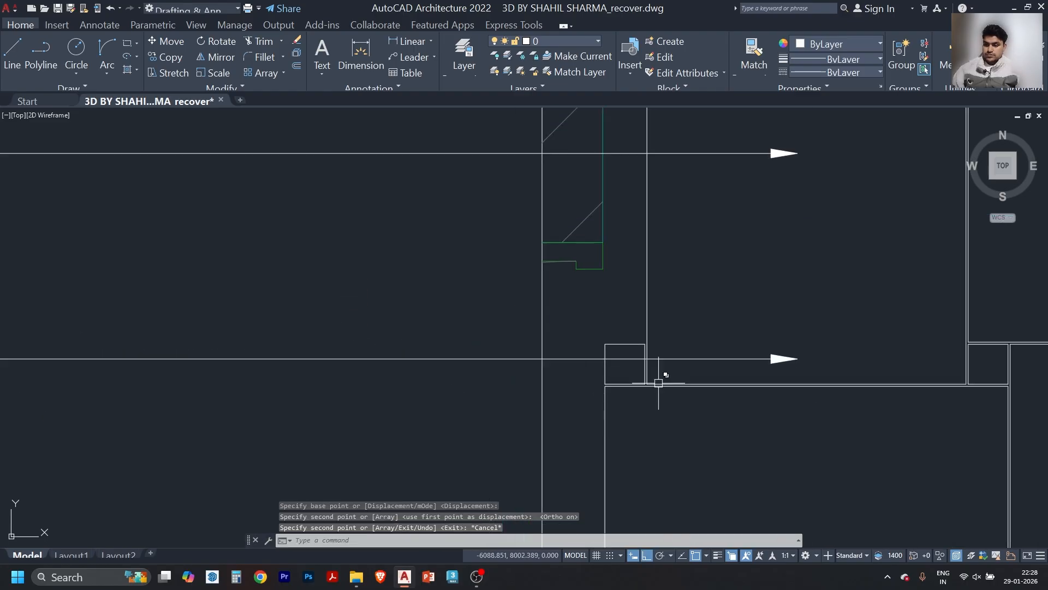
click(856, 334)
click(790, 364)
click(798, 358)
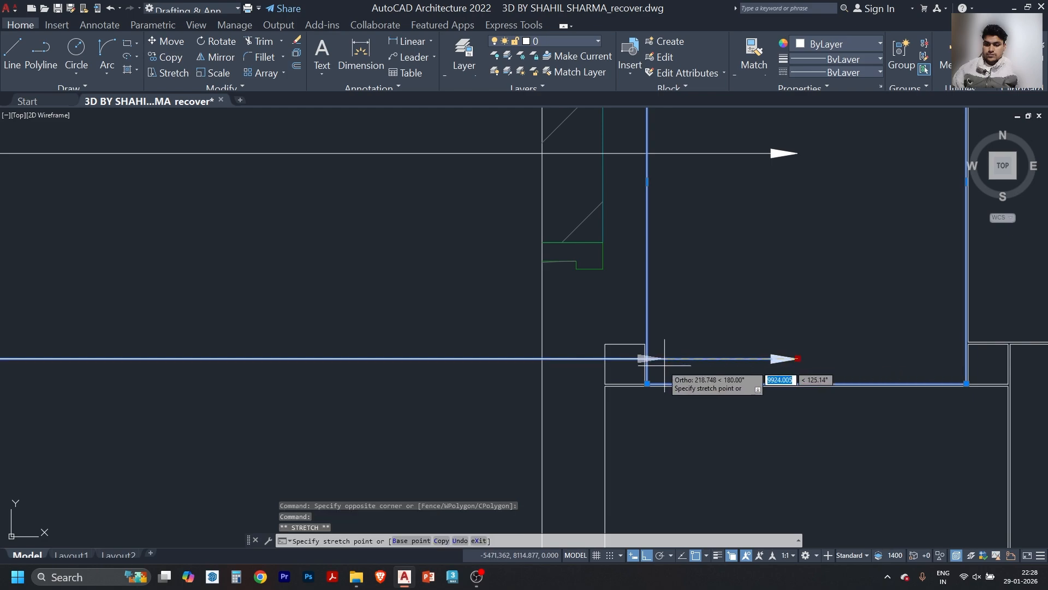
click(630, 358)
key(Escape)
scroll(697, 358, down, 2)
key(Escape)
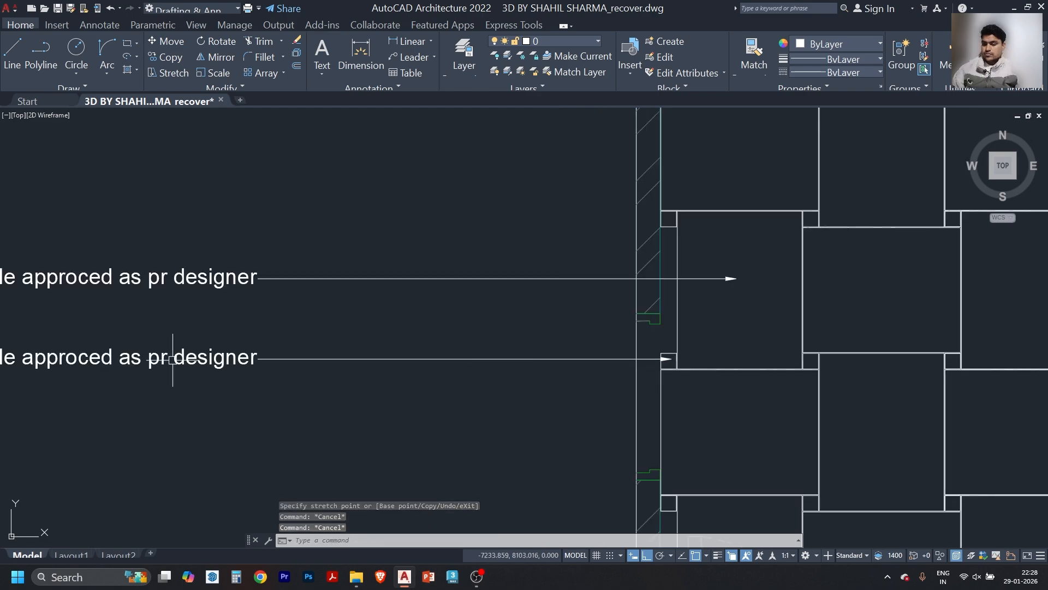
- Edit the lower leader note to read "Brown Marble approved as pr designer"
middle_drag(174, 356, 478, 335)
double_click(248, 339)
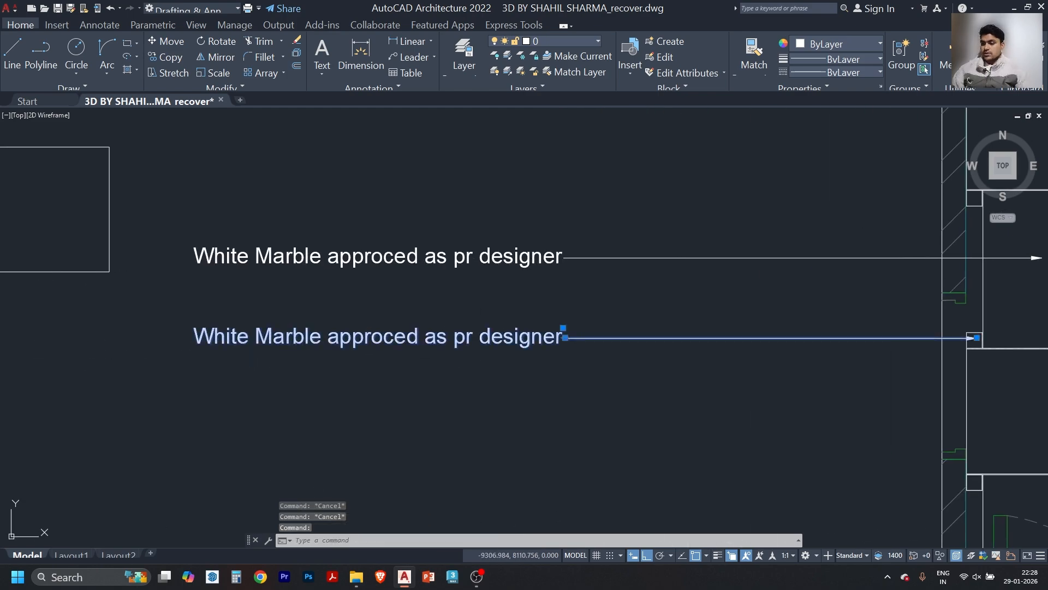
double_click(198, 339)
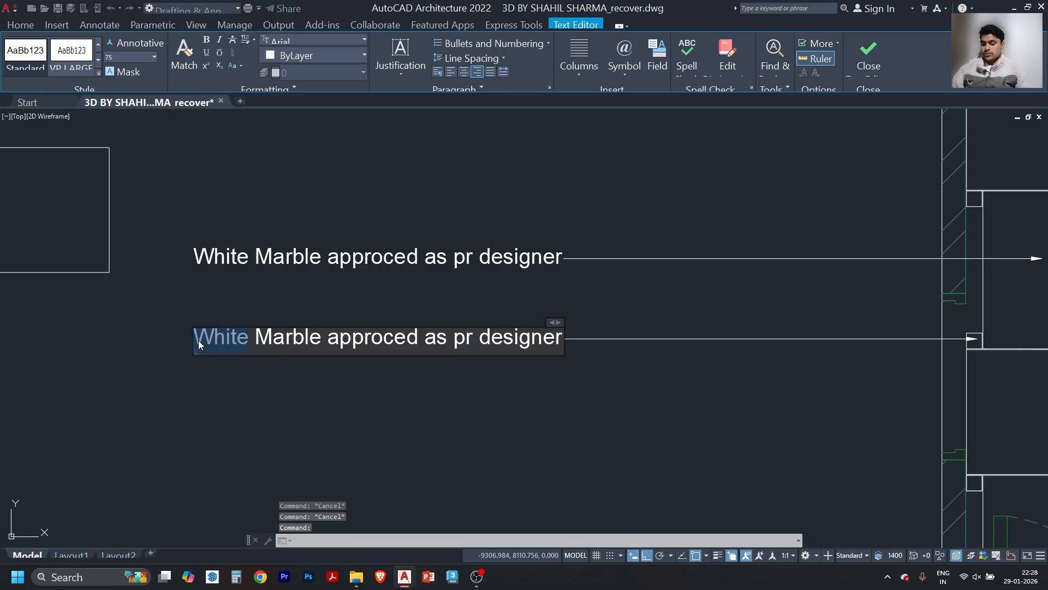
text(brown)
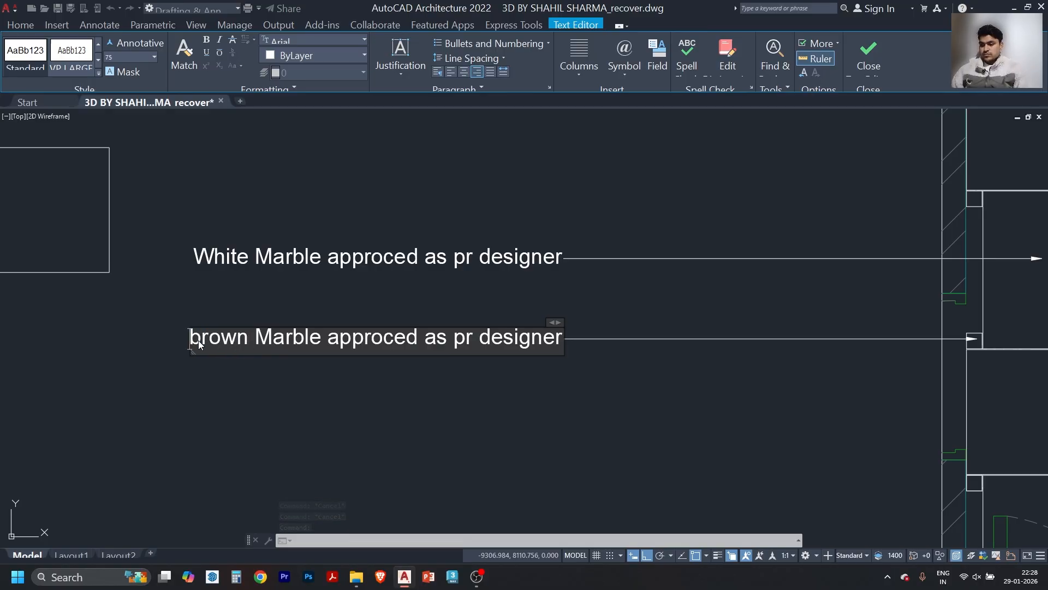
key(Delete)
text(B)
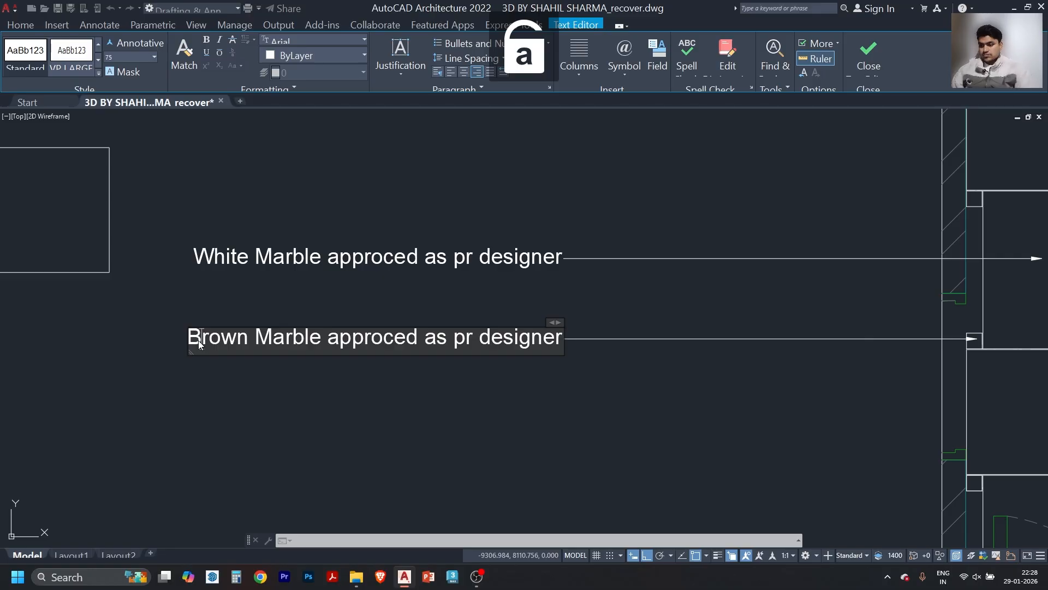
click(393, 332)
key(BackSpace)
text(v)
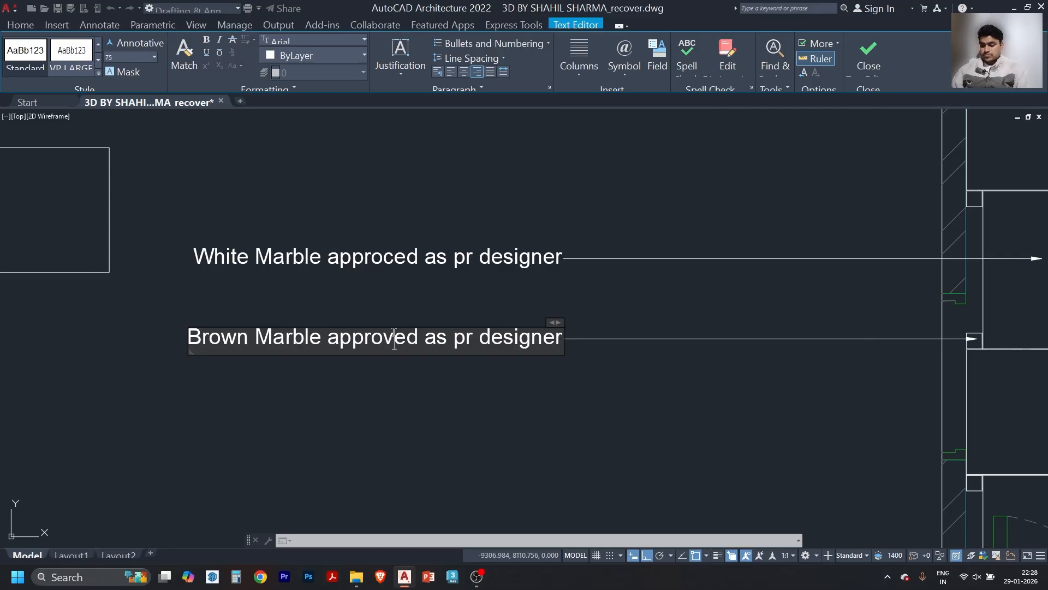
- Correct "approced" to "approved" in the White Marble leader note and finish editing the text
click(391, 256)
double_click(392, 258)
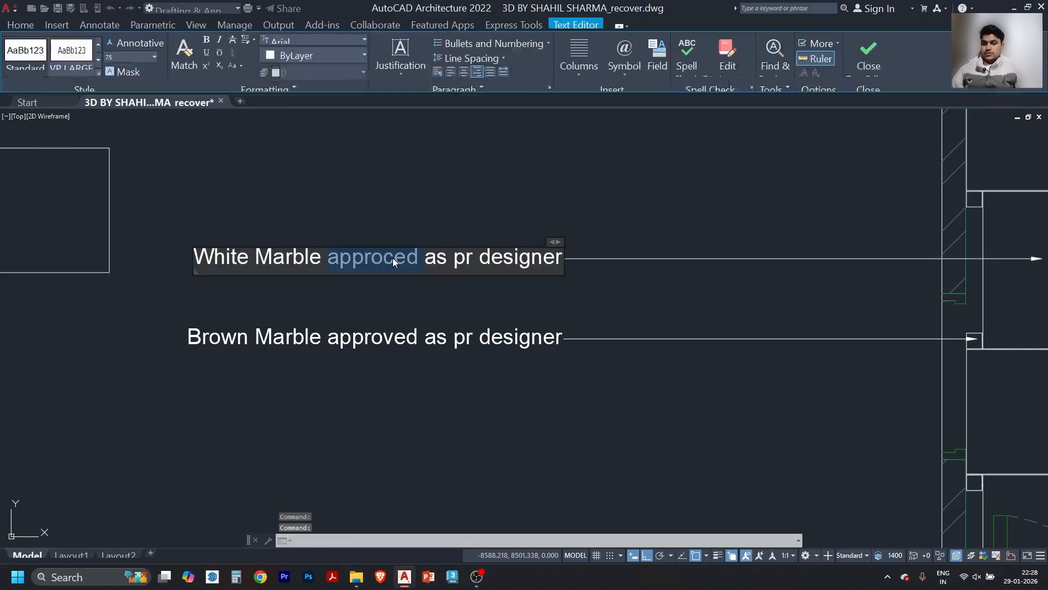
click(393, 258)
key(BackSpace)
text(v)
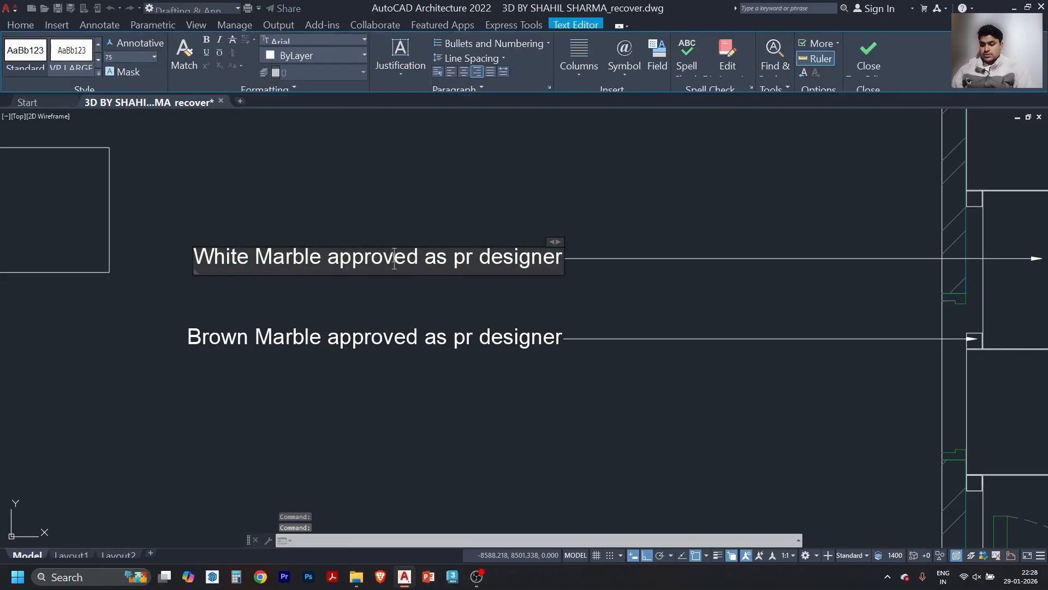
click(872, 69)
scroll(552, 285, down, 6)
key(Escape)
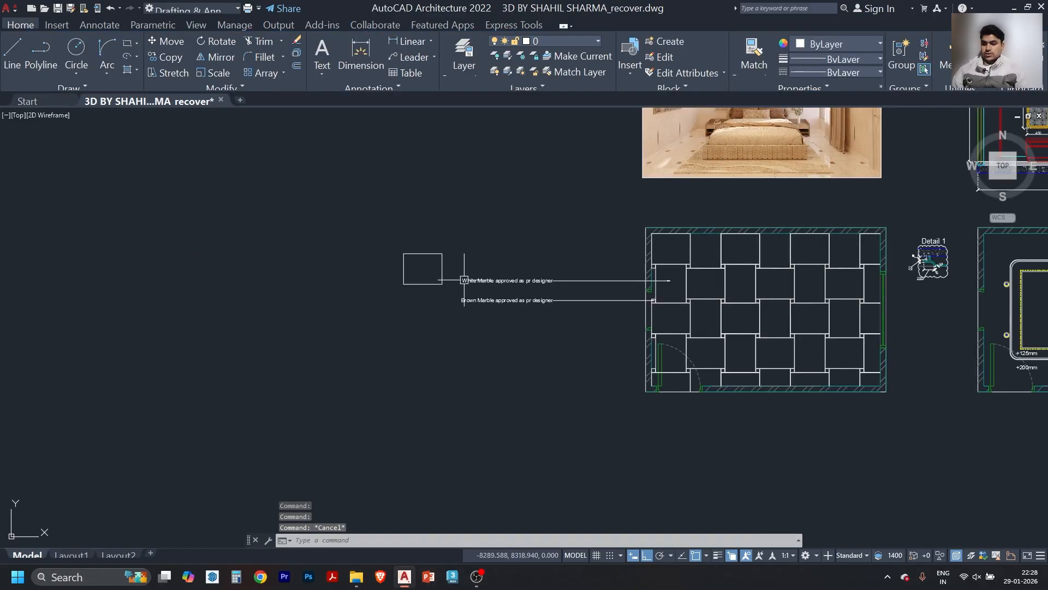
- Delete the loose rectangle beside the two marble leader notes
scroll(388, 255, up, 6)
click(526, 225)
click(475, 279)
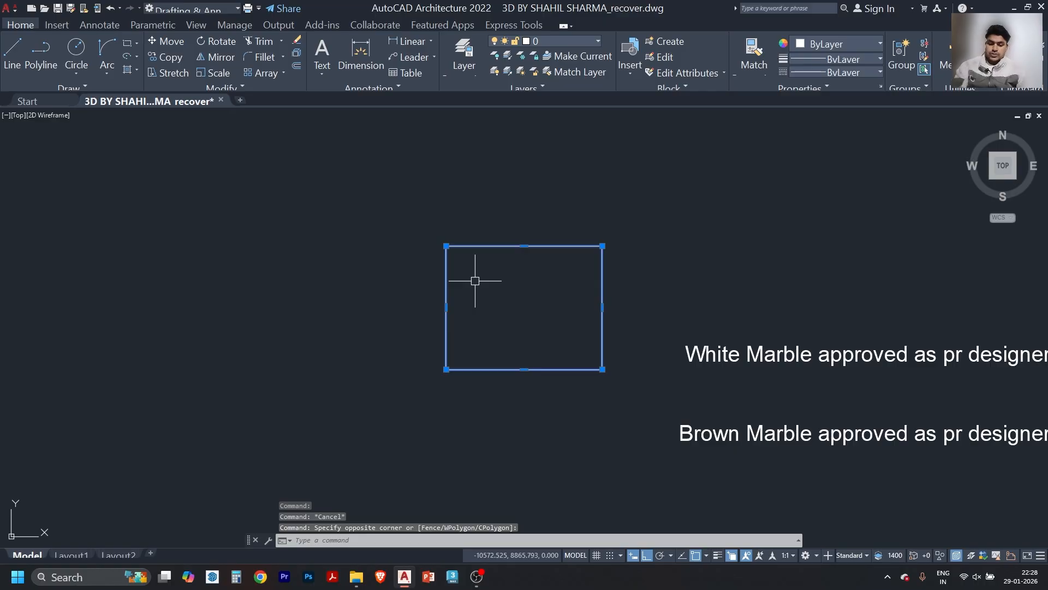
key(Delete)
scroll(321, 293, down, 8)
scroll(526, 355, up, 6)
scroll(554, 344, down, 3)
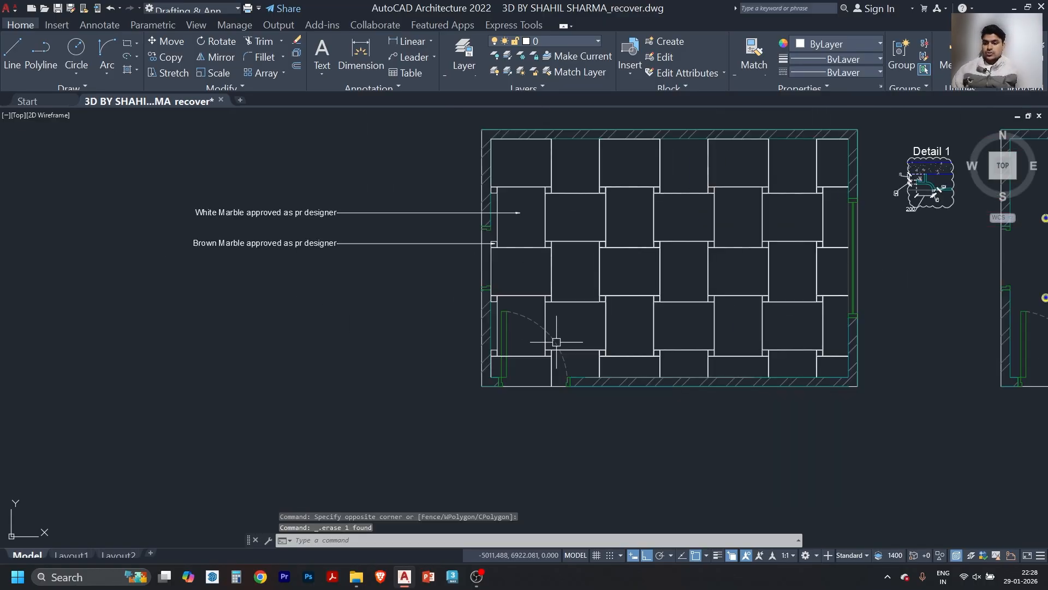
- Copy four adjoining large tiles near the door, with their small squares, to the empty space below the leader notes, with Ortho off
scroll(573, 293, up, 2)
click(575, 276)
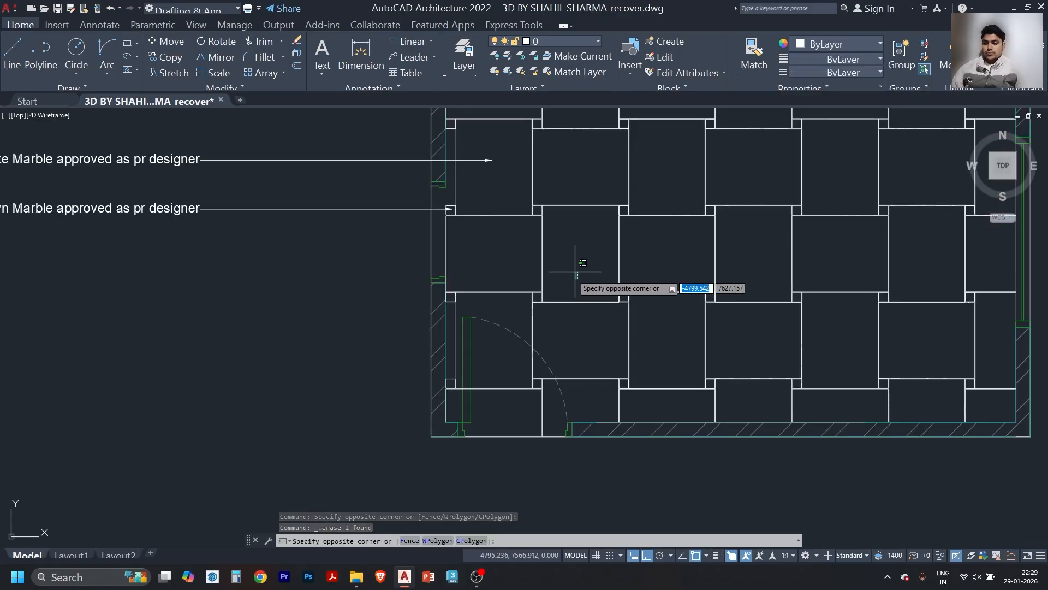
click(506, 313)
scroll(457, 210, up, 4)
click(416, 219)
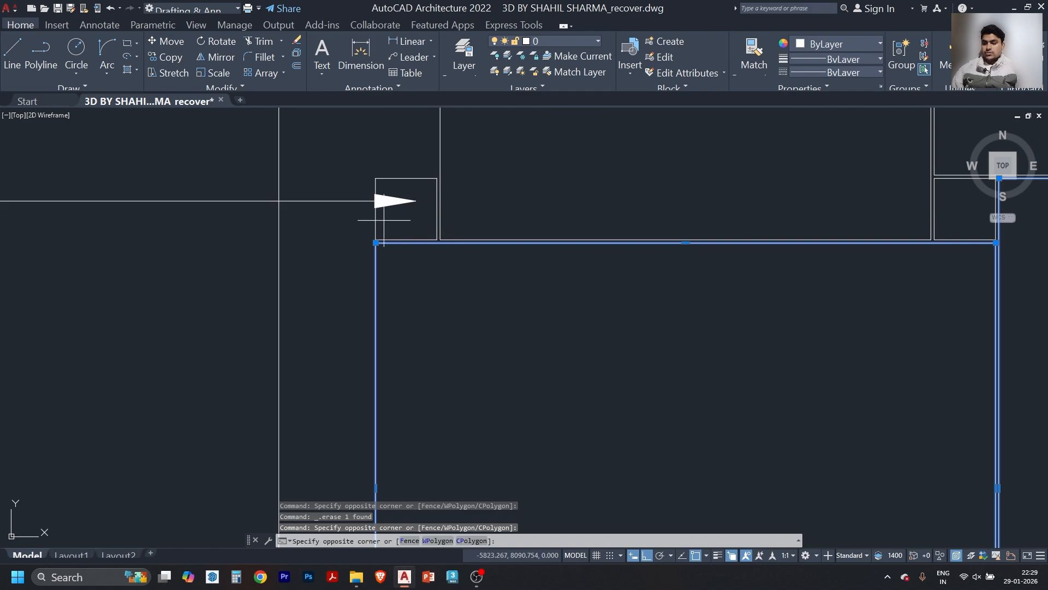
click(361, 232)
scroll(545, 241, down, 5)
scroll(585, 215, up, 2)
scroll(617, 246, up, 2)
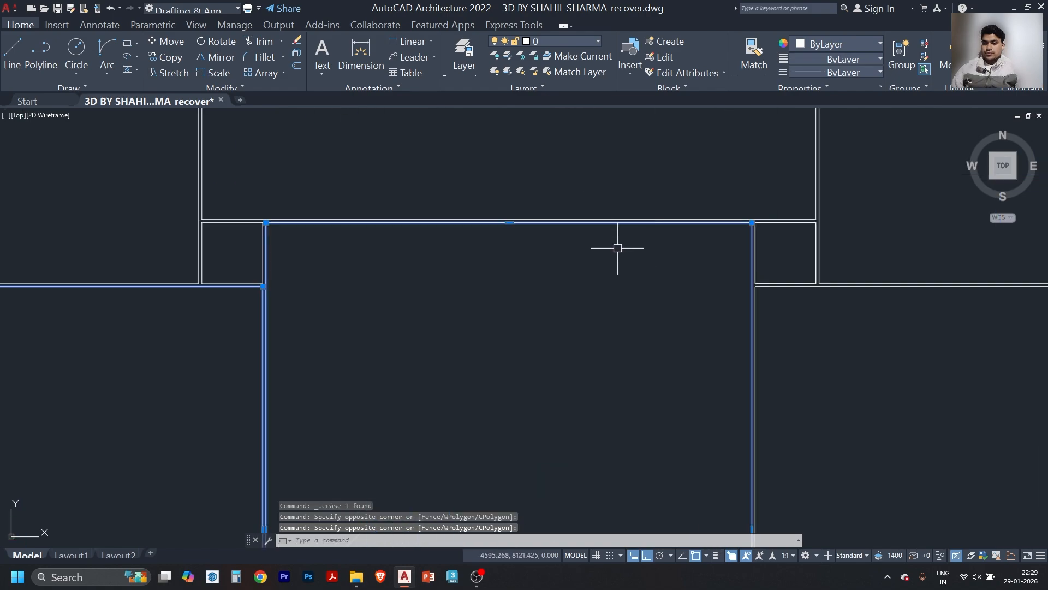
click(304, 258)
click(178, 304)
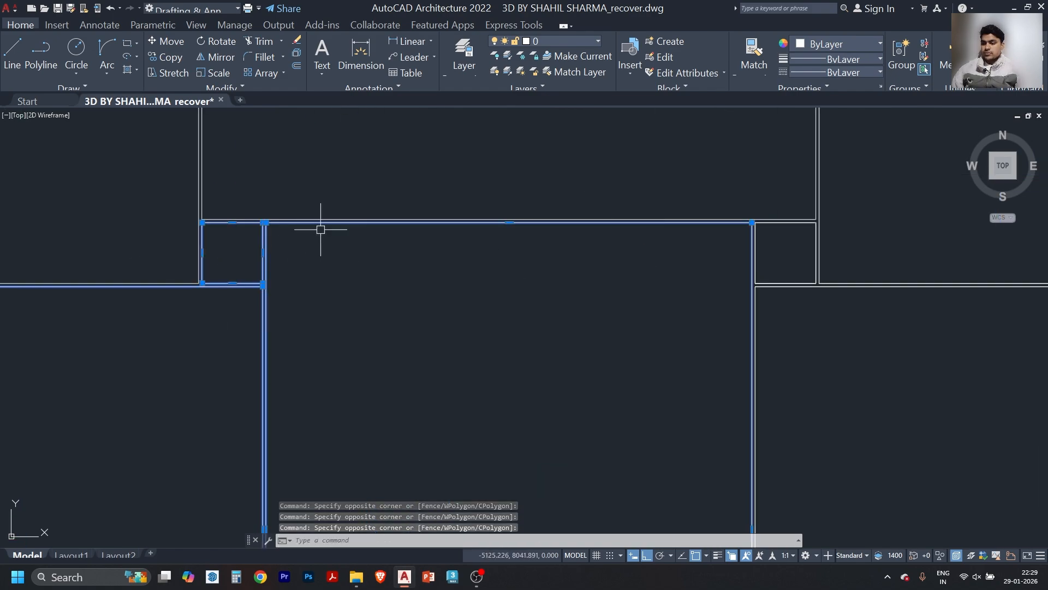
scroll(320, 227, down, 3)
scroll(216, 353, up, 3)
click(214, 353)
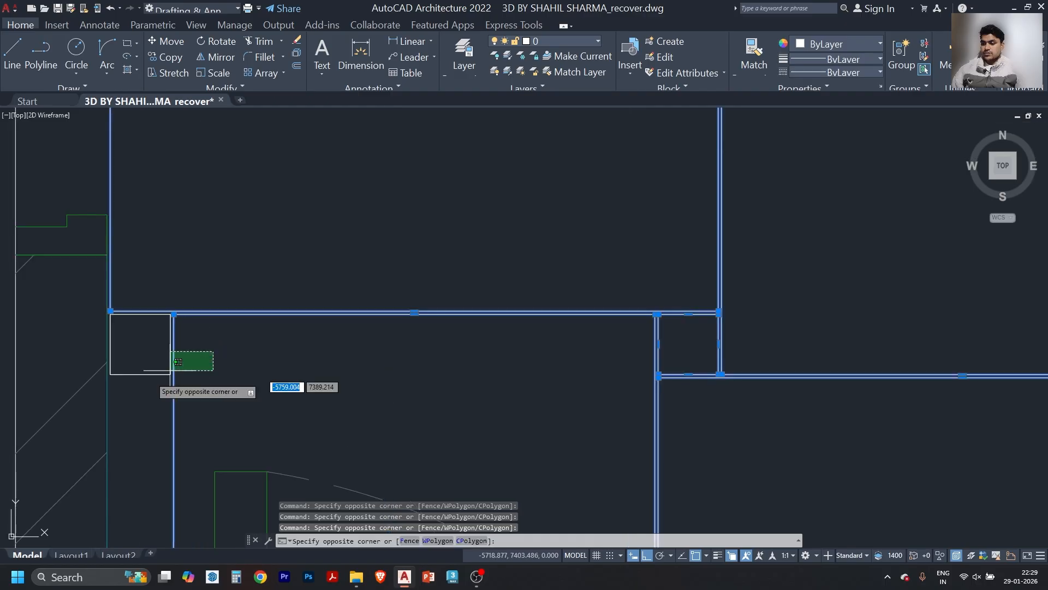
click(145, 380)
scroll(662, 321, down, 5)
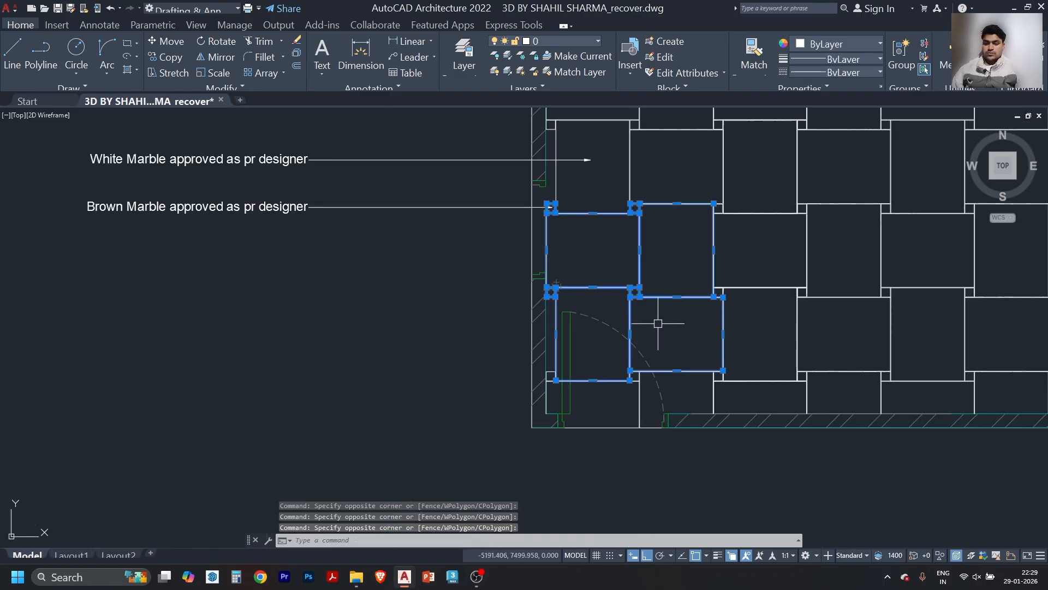
text(o)
key(Return)
click(650, 342)
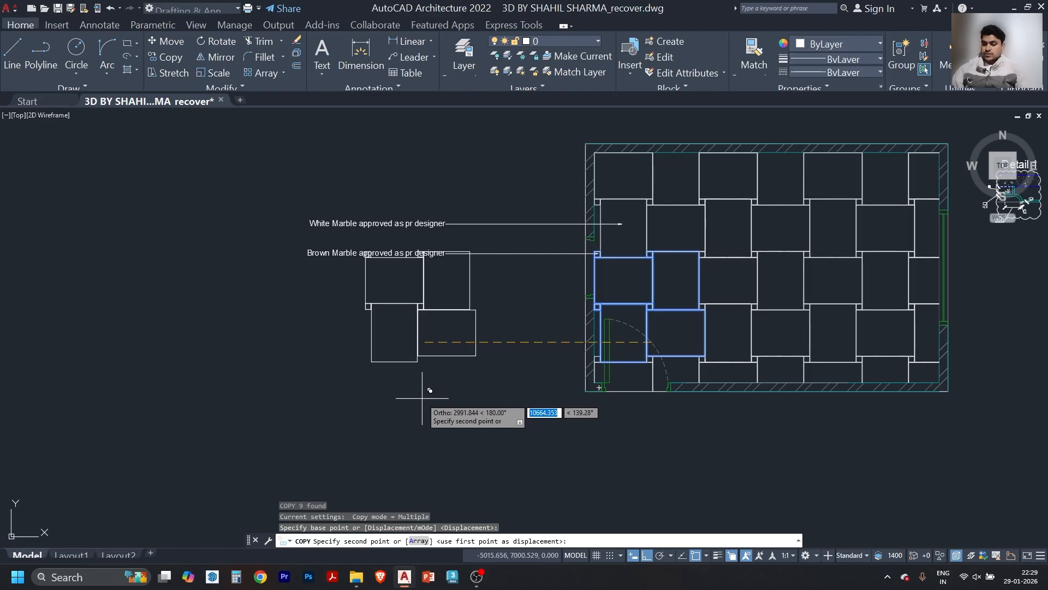
key(F8)
click(469, 377)
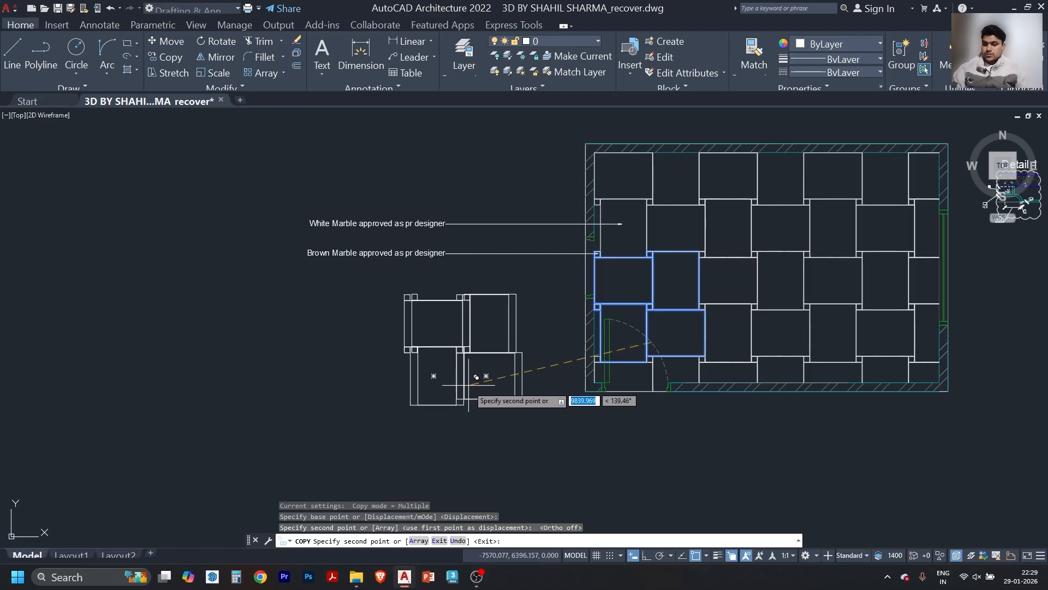
key(Escape)
- Add a vertical linear dimension along the outer edge of the copied group's upper large tile beside the small squares
scroll(433, 349, up, 2)
middle_drag(534, 364, 498, 333)
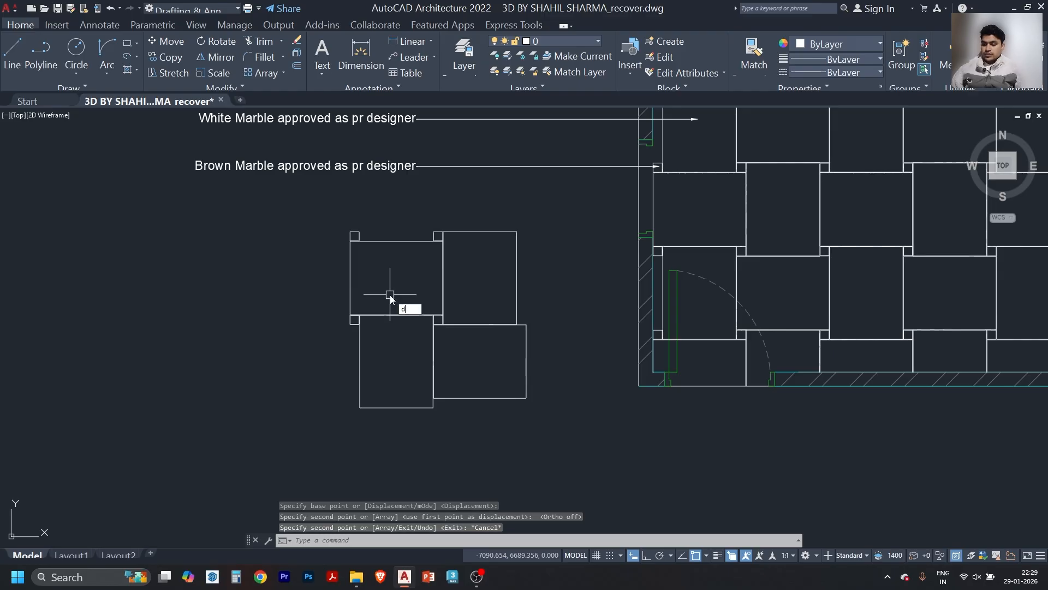
text(dli)
key(Return)
scroll(360, 260, up, 5)
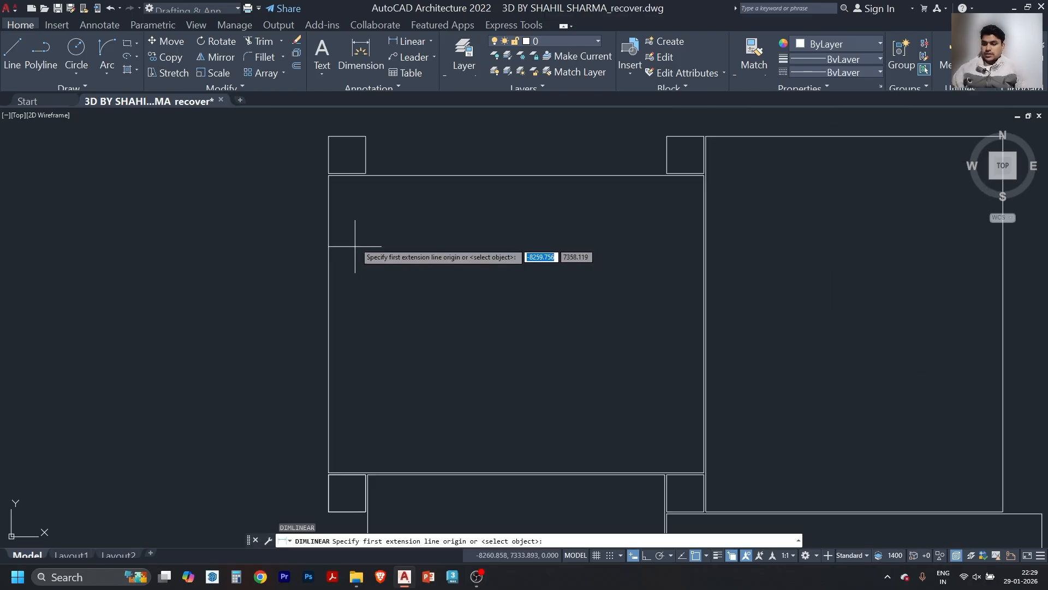
click(328, 175)
click(329, 472)
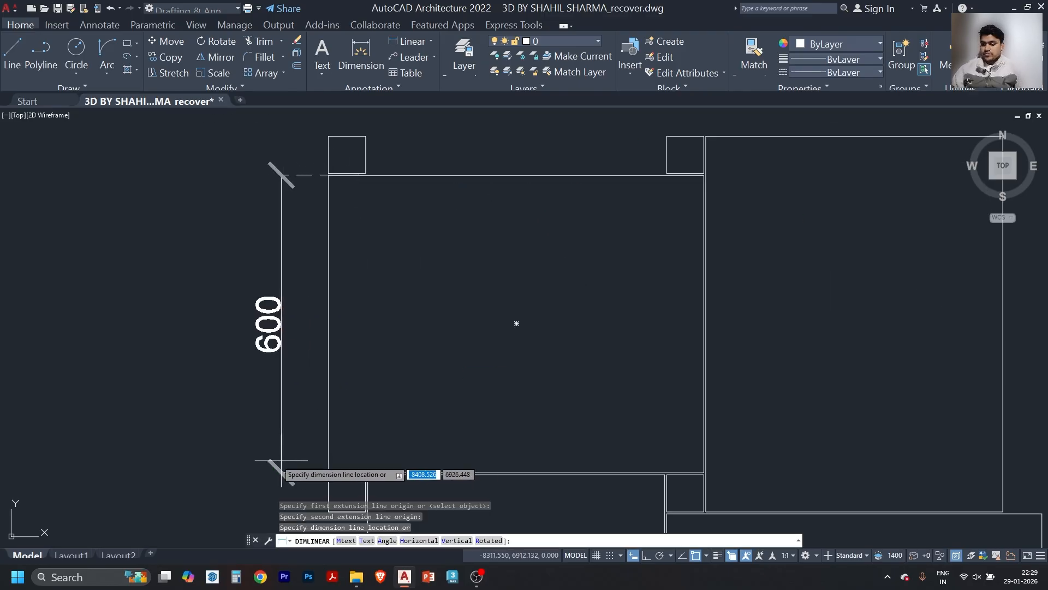
click(279, 328)
- Continue the vertical dimension upward across the joint gap and the small square above the large tile
scroll(296, 158, up, 6)
click(265, 229)
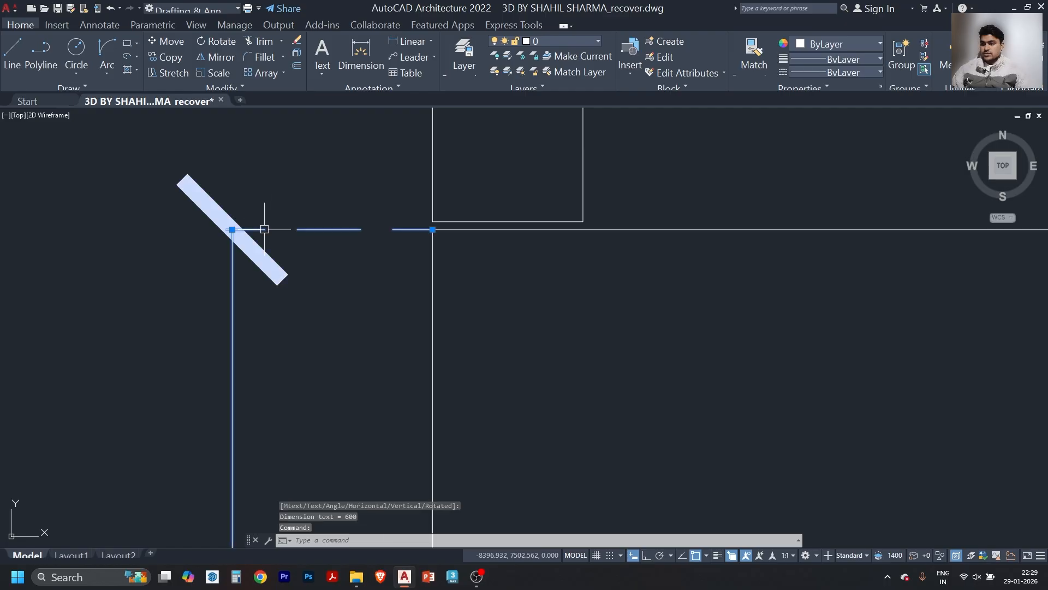
mouse_move(232, 230)
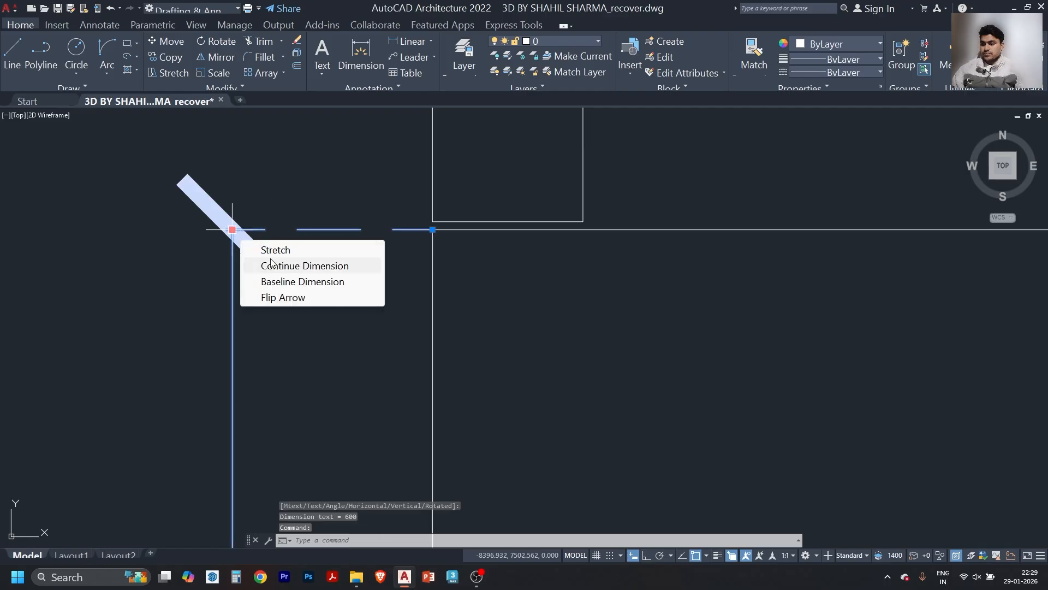
click(286, 266)
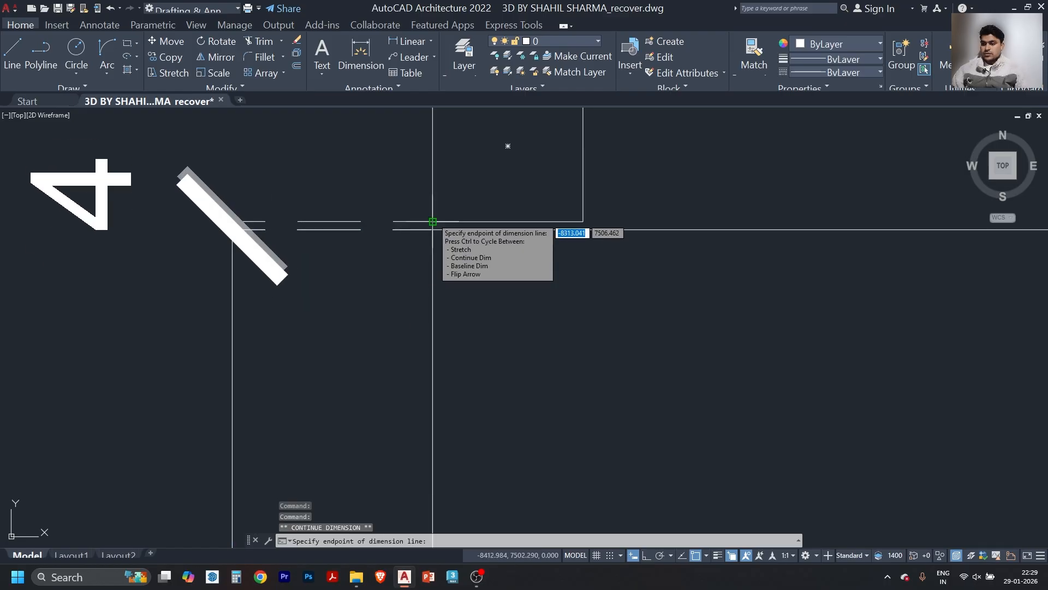
middle_drag(424, 224, 423, 336)
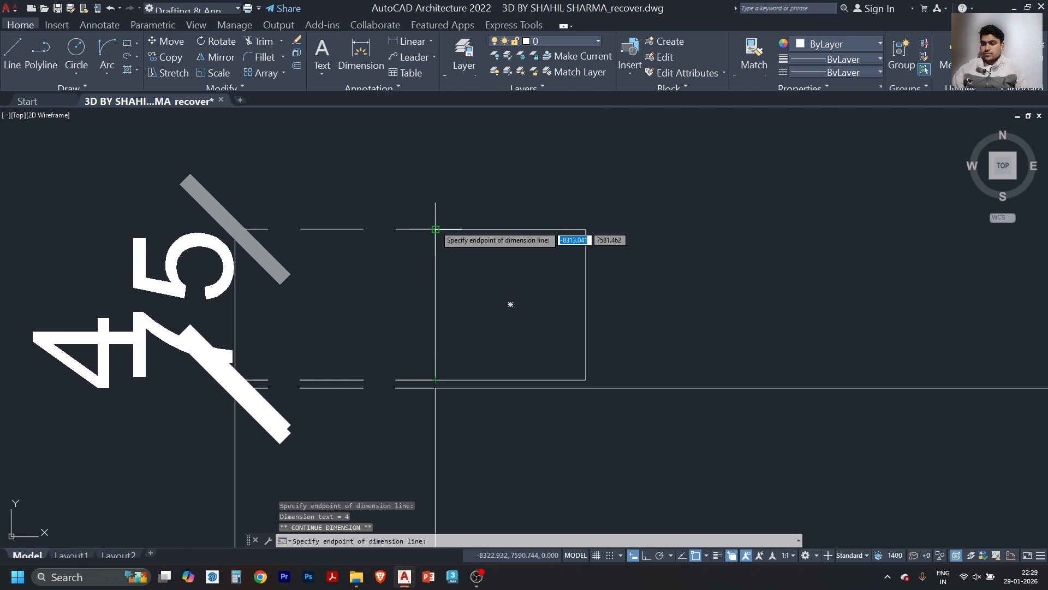
key(Escape)
scroll(437, 147, down, 8)
key(Escape)
key(Escape)
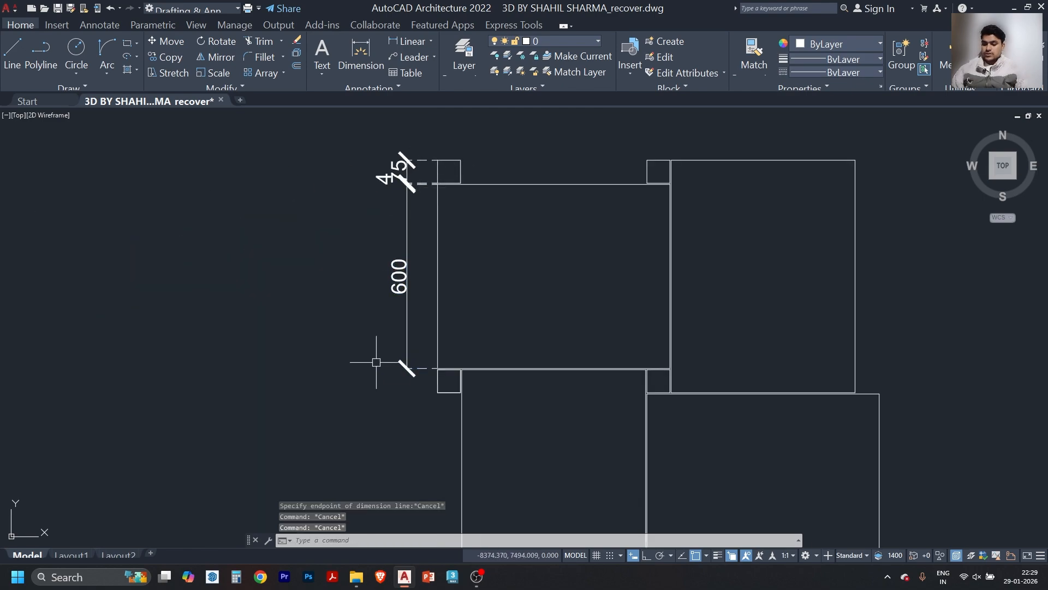
- Set the arrow size of the ISO-25 dimension style to 15 and close the style manager
text(D)
key(Return)
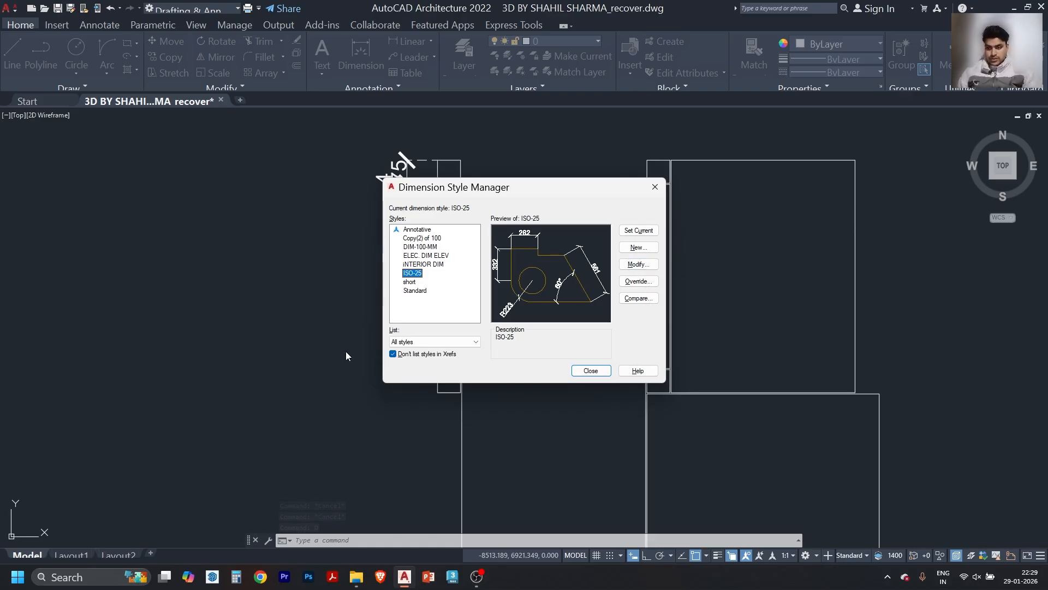
click(628, 266)
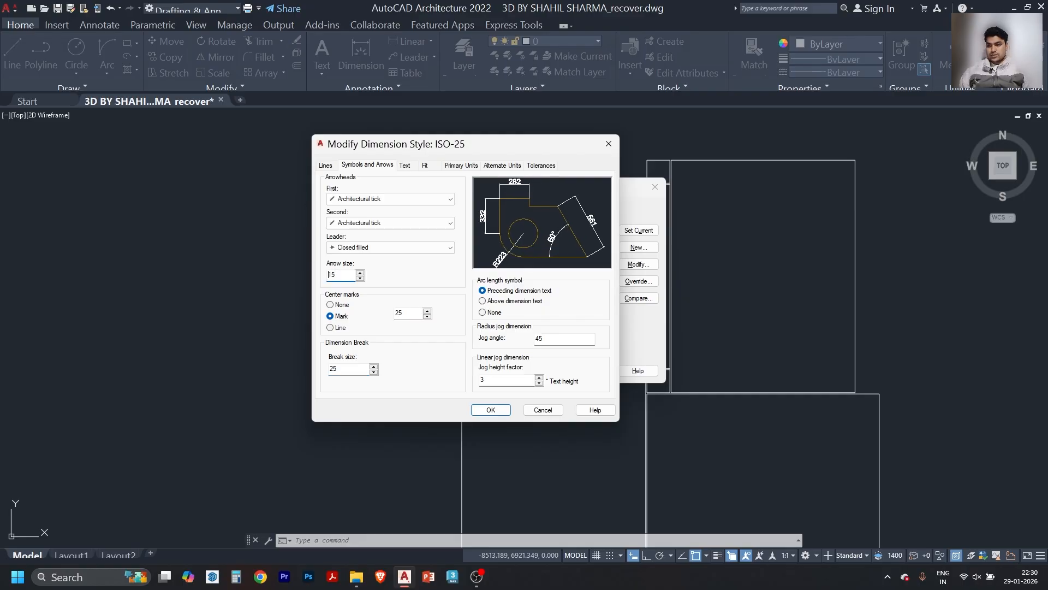
click(491, 411)
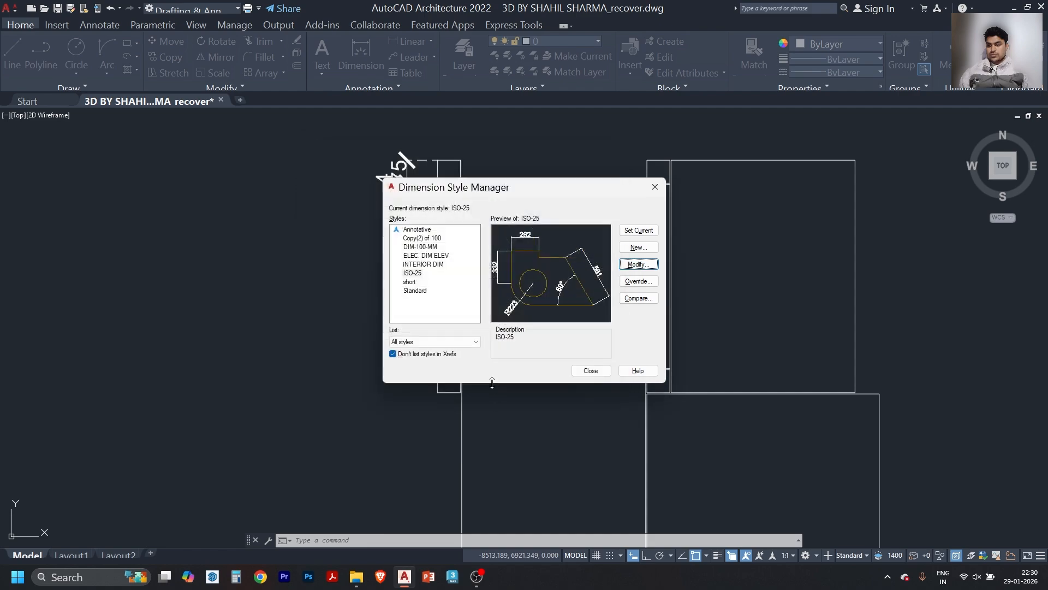
click(593, 371)
- Move the joint gap's dimension text down and the small square's dimension text up, away from the dimension line, so they no longer overlap
scroll(422, 199, up, 4)
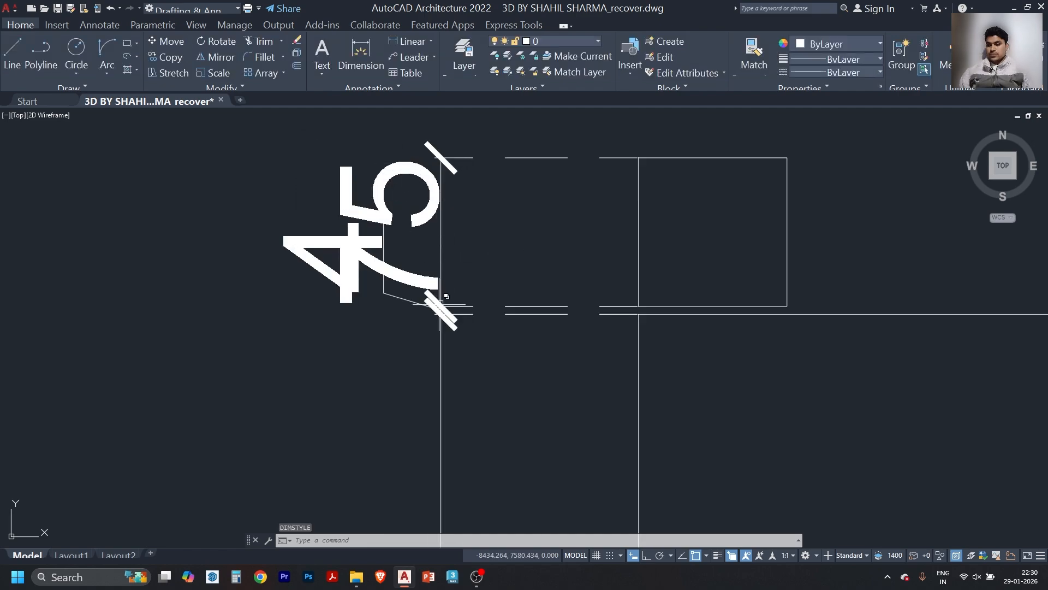
click(321, 261)
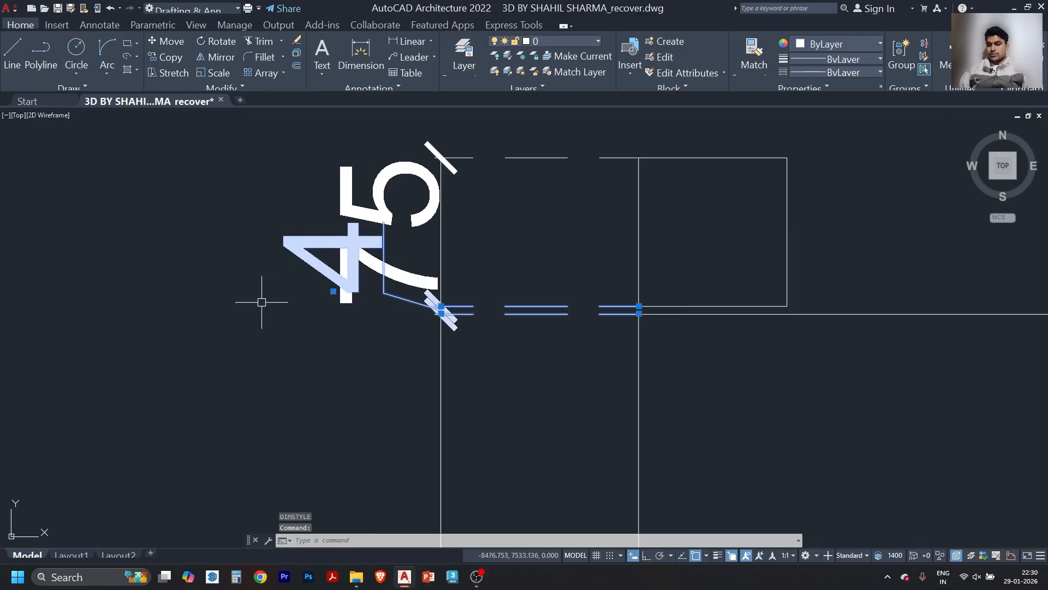
click(334, 291)
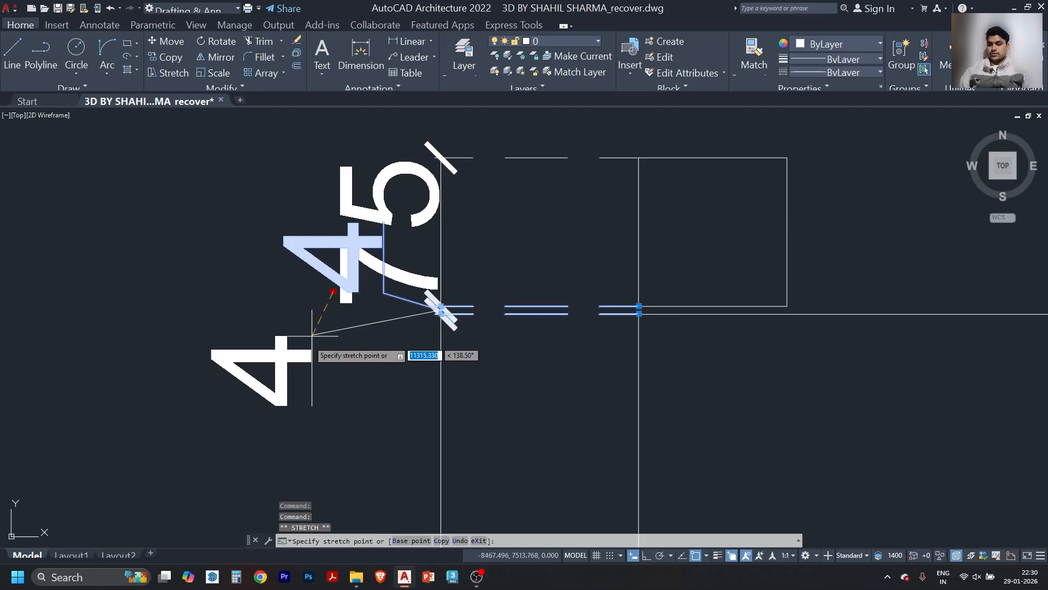
key(Escape)
click(360, 273)
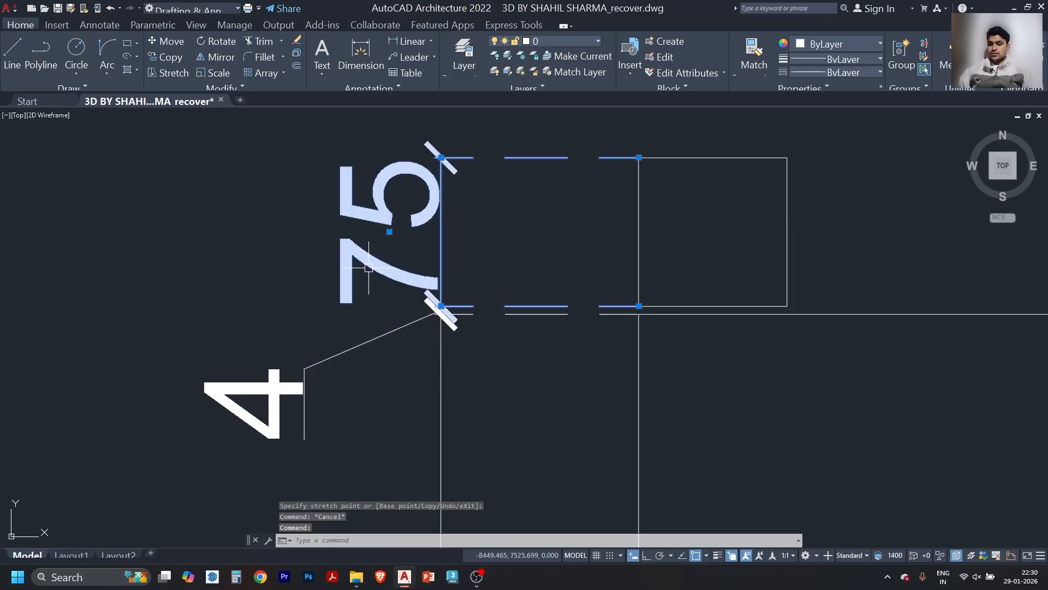
click(389, 232)
click(251, 145)
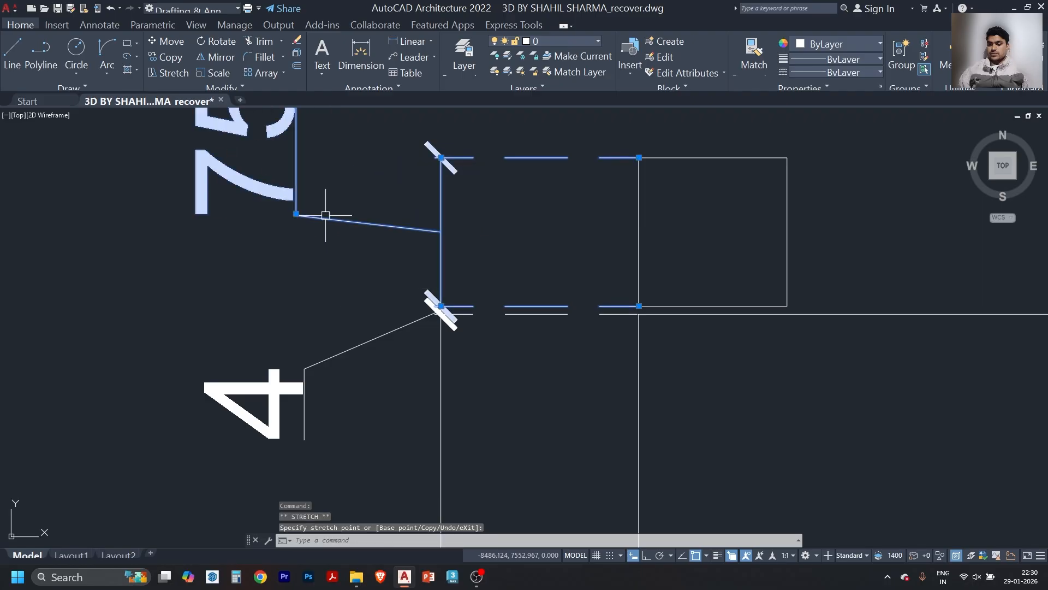
key(Escape)
- Add a horizontal linear dimension above the small square at the detail's upper-left corner, measuring its width
scroll(480, 264, down, 4)
scroll(548, 264, up, 2)
text(dli)
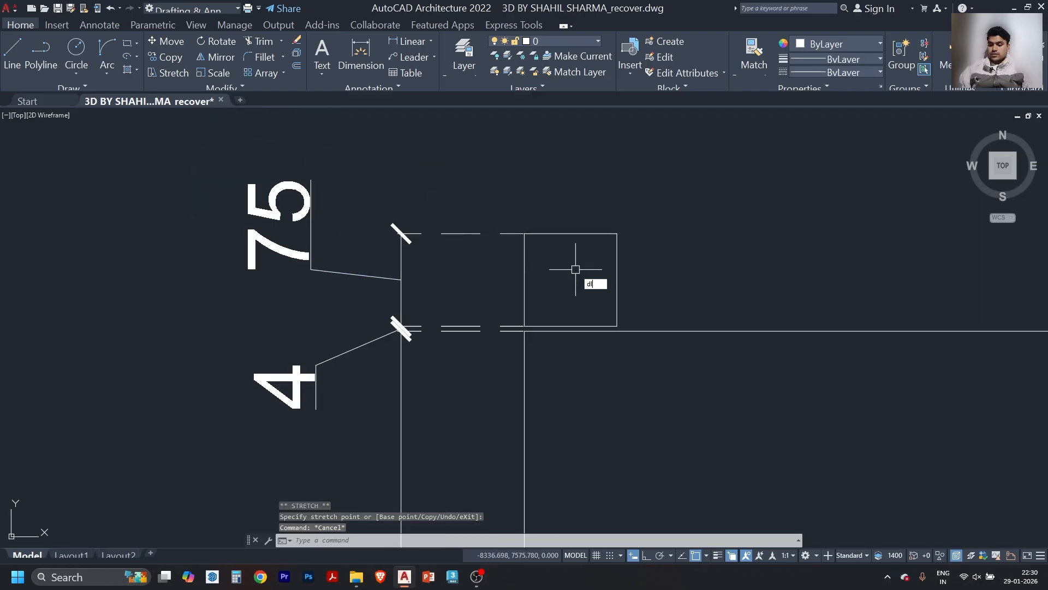
key(Return)
click(525, 234)
click(617, 234)
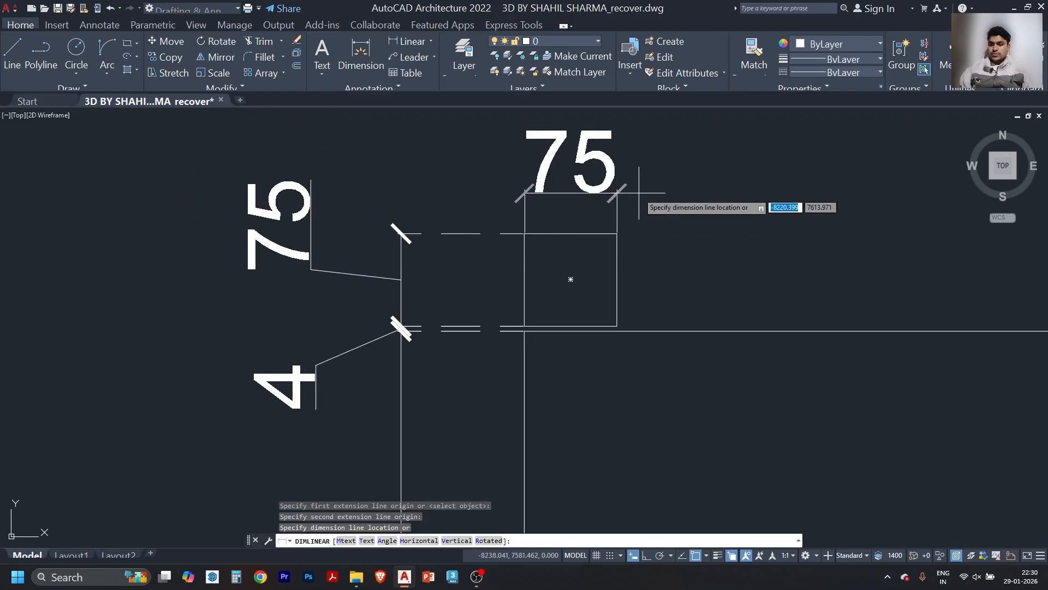
click(636, 171)
scroll(492, 188, down, 6)
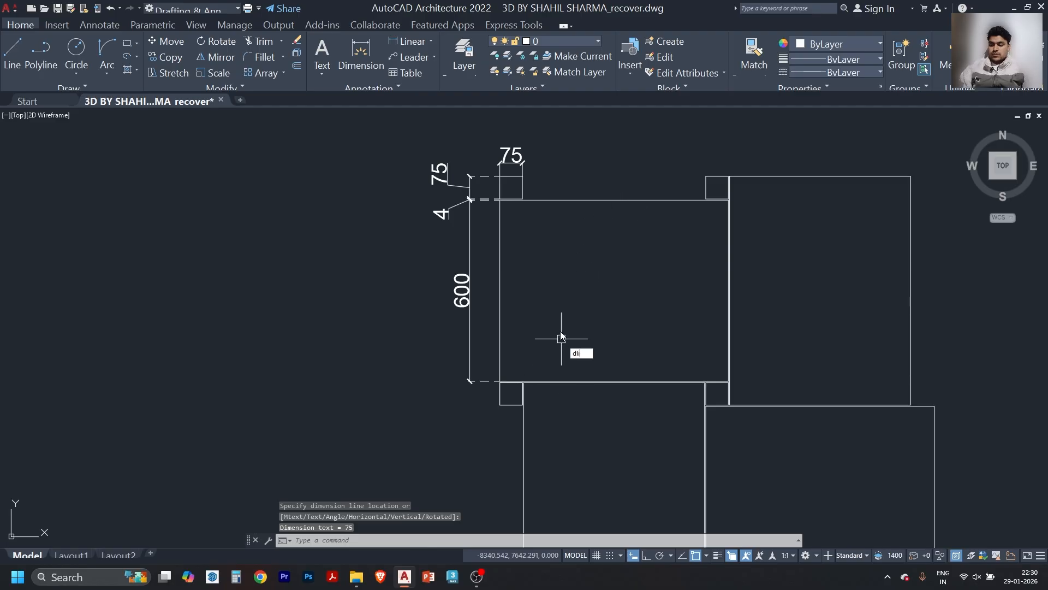
- Add a horizontal linear dimension higher up, from the first small square's outer top corner to the second small square's far top corner
key(Return)
scroll(497, 229, up, 2)
scroll(480, 289, down, 2)
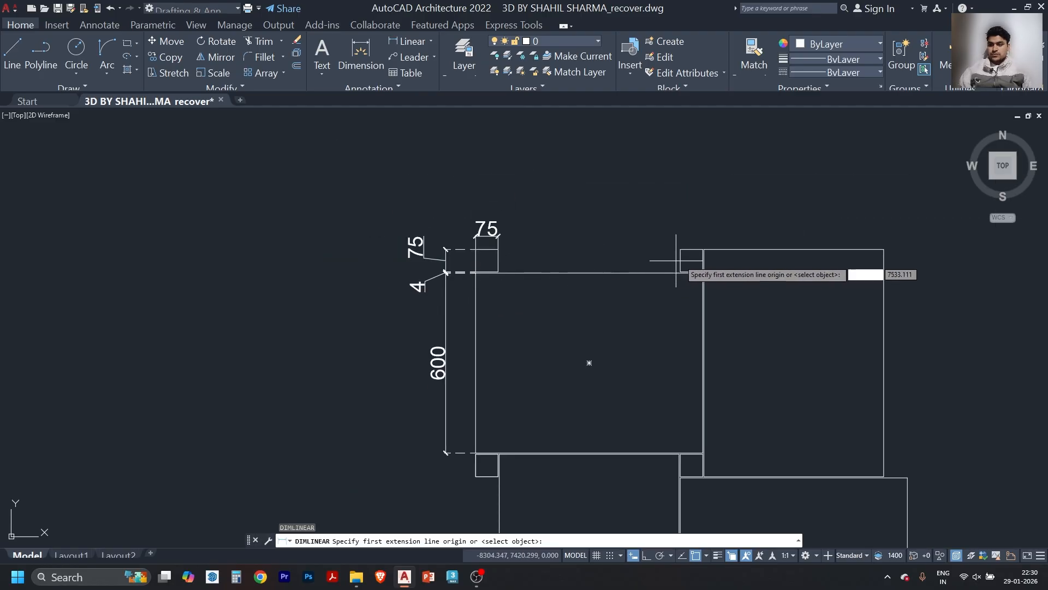
scroll(480, 328, down, 4)
scroll(493, 335, up, 6)
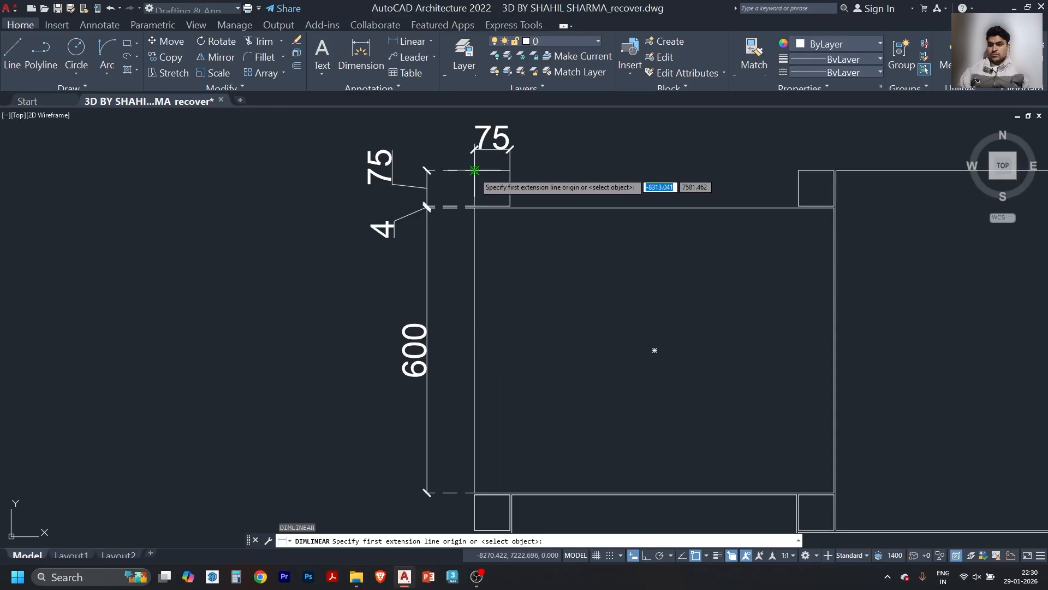
click(474, 171)
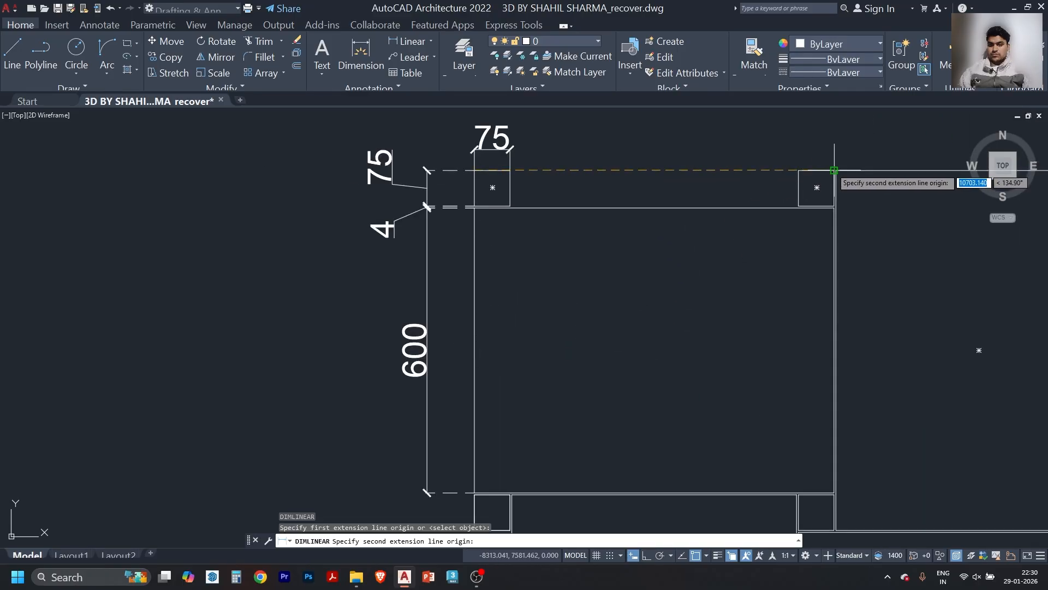
click(834, 171)
middle_drag(813, 93, 796, 272)
click(795, 276)
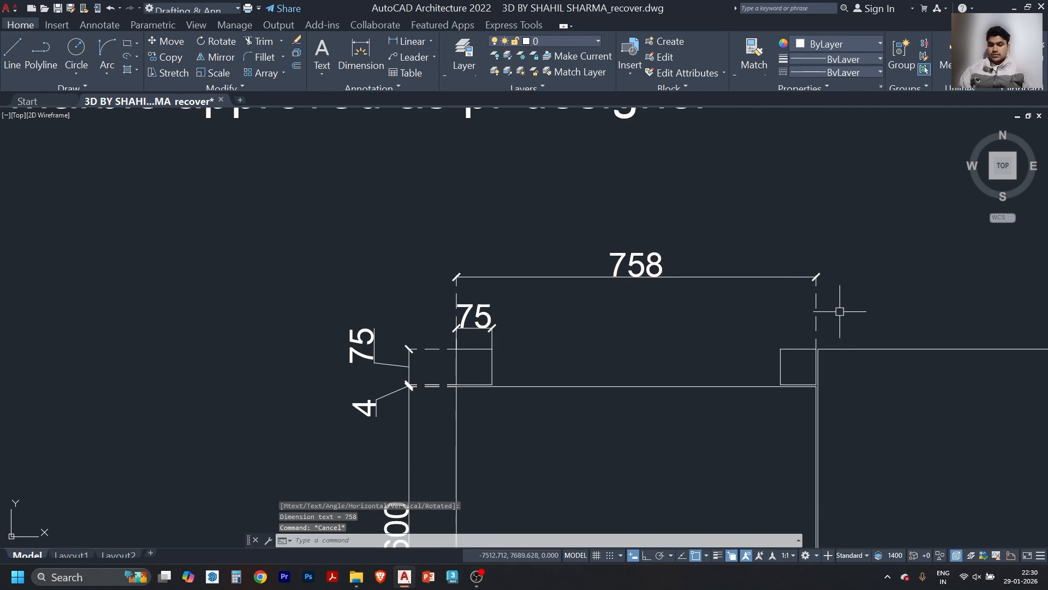
- Continue the upper horizontal dimension across the joint gap and the full width of the upper-right large tile
scroll(816, 328, up, 2)
click(862, 302)
click(793, 308)
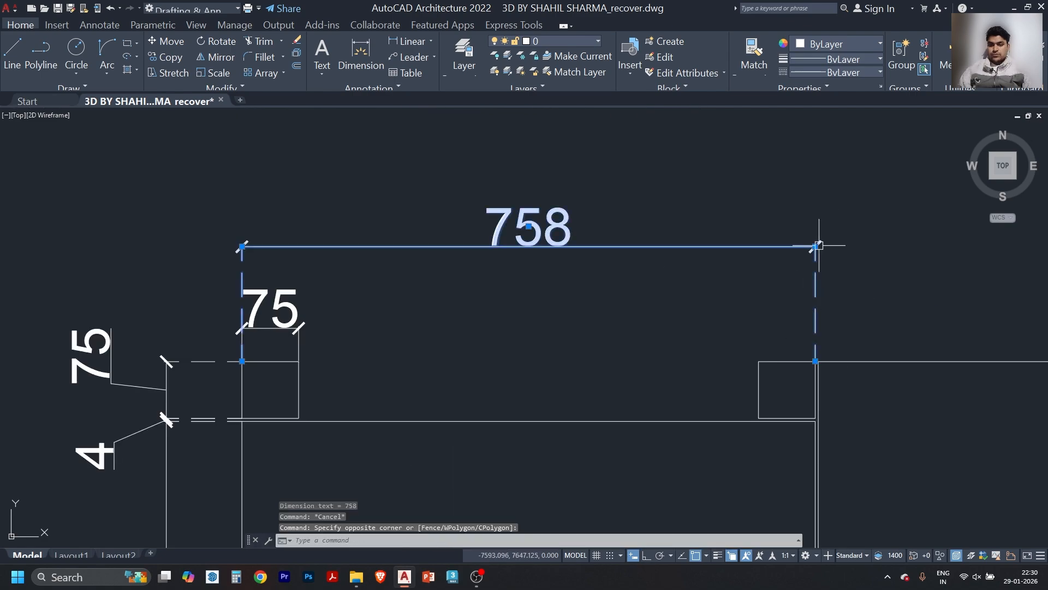
mouse_move(817, 247)
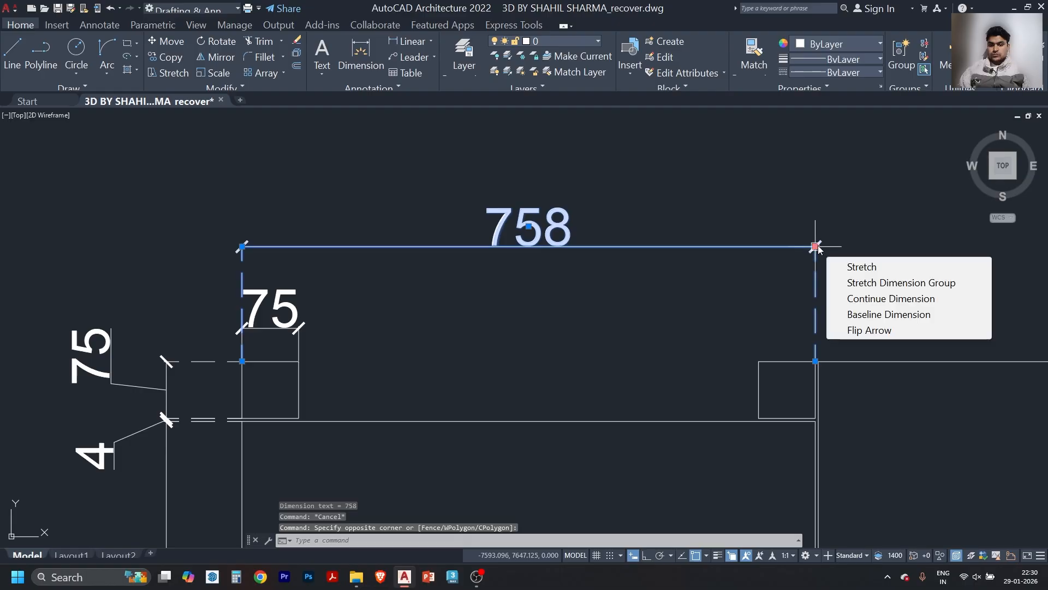
click(892, 299)
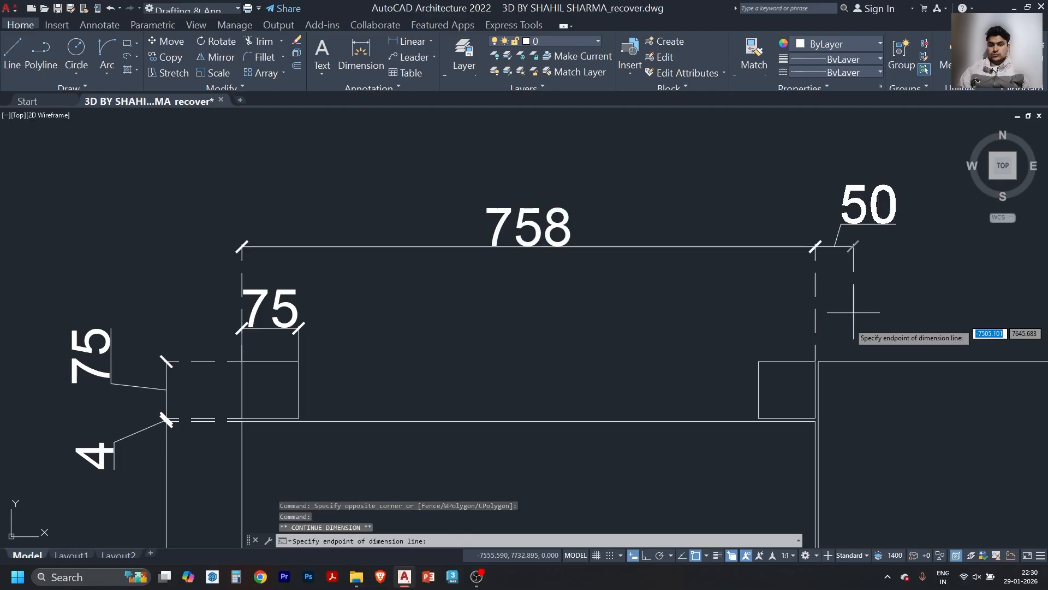
click(818, 361)
middle_drag(839, 362, 544, 353)
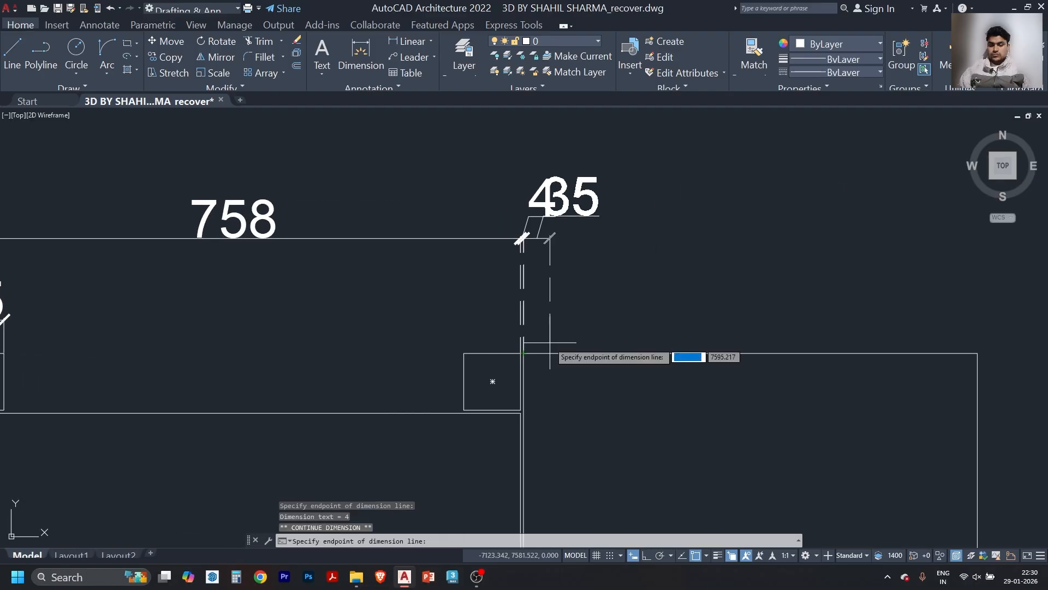
click(978, 353)
middle_drag(977, 355, 778, 355)
scroll(759, 257, down, 3)
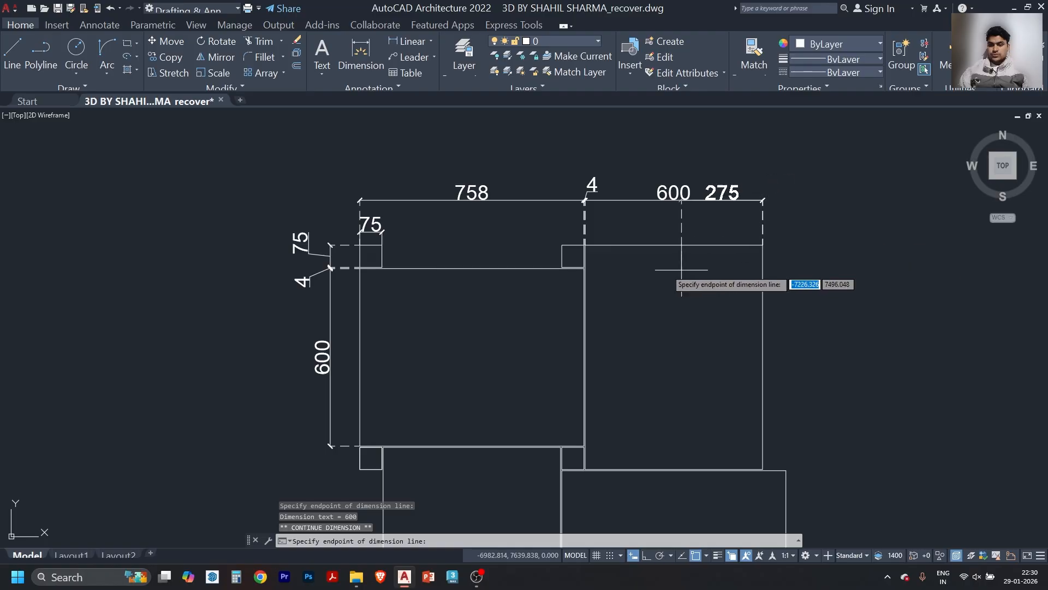
key(Escape)
- Stretch the upper-left horizontal dimension's end point back to the second small square's near top corner
scroll(555, 214, up, 4)
click(561, 163)
key(Escape)
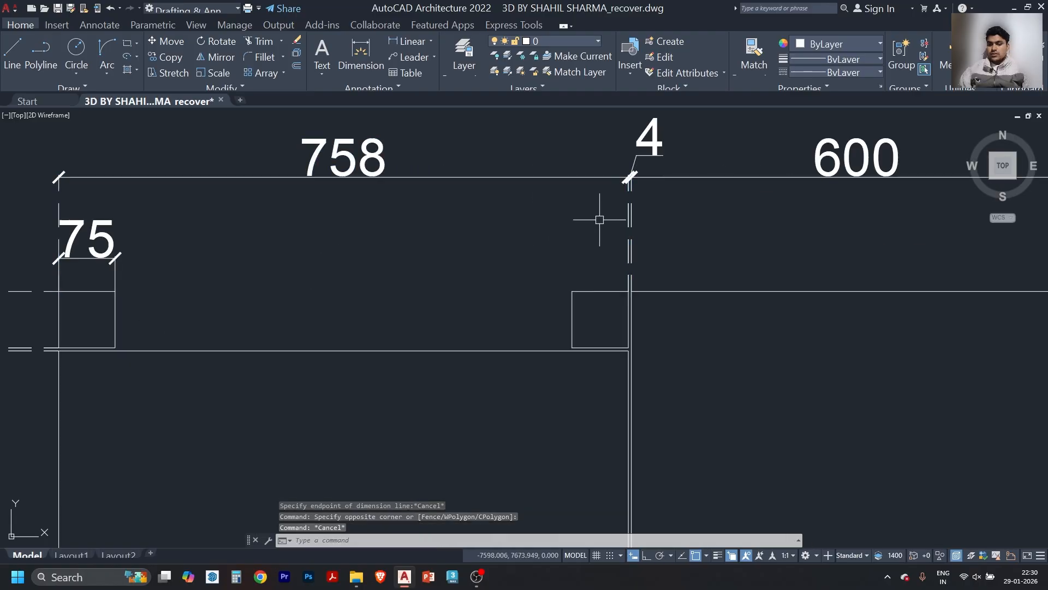
click(604, 164)
click(562, 199)
scroll(627, 276, up, 4)
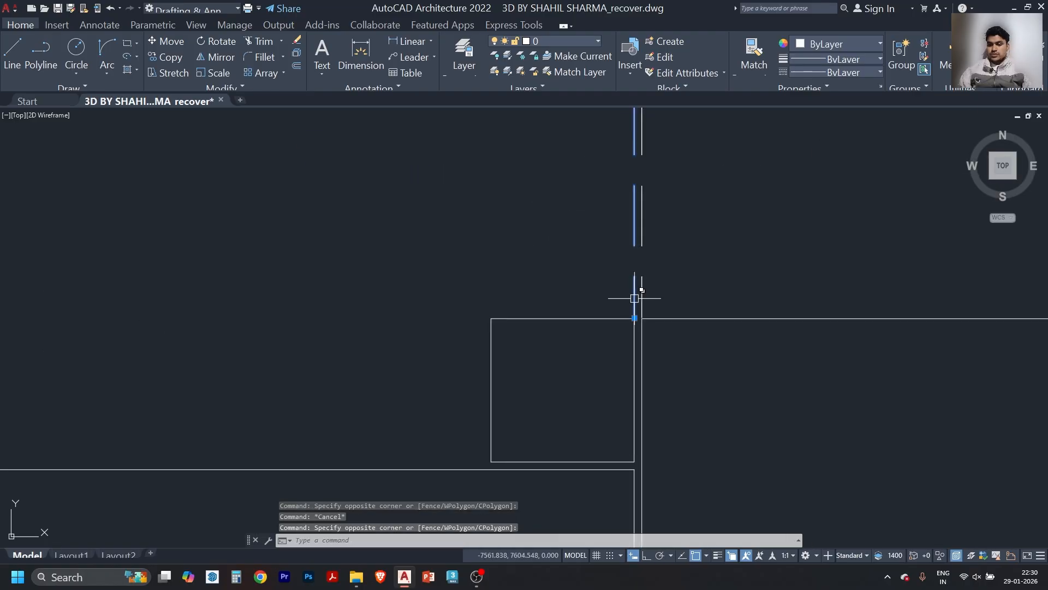
click(634, 318)
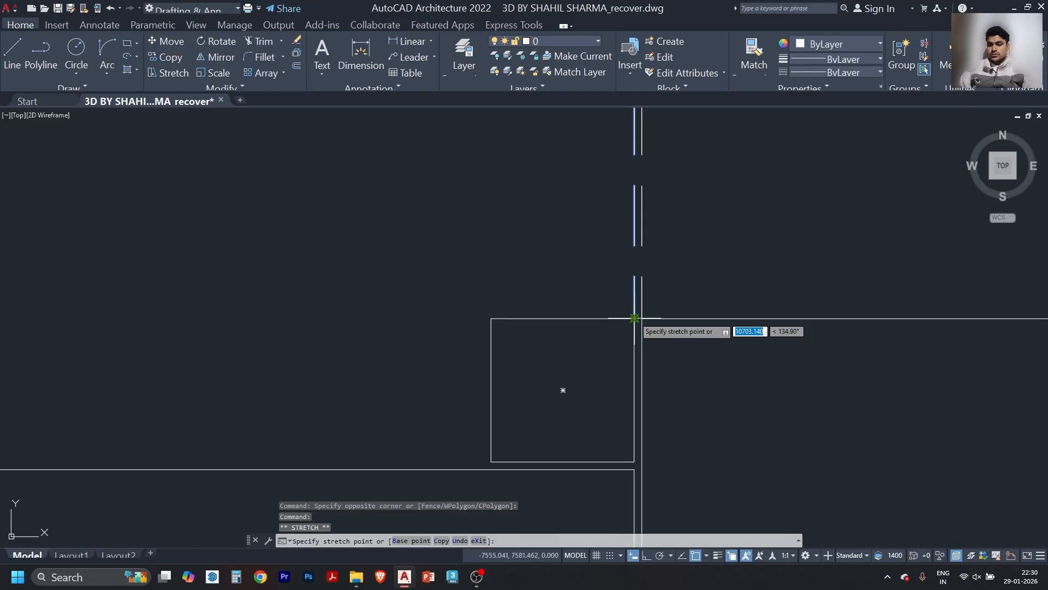
click(491, 318)
scroll(503, 371, down, 3)
- Continue the shortened horizontal dimension across the second small square up to the joint gap
mouse_move(498, 234)
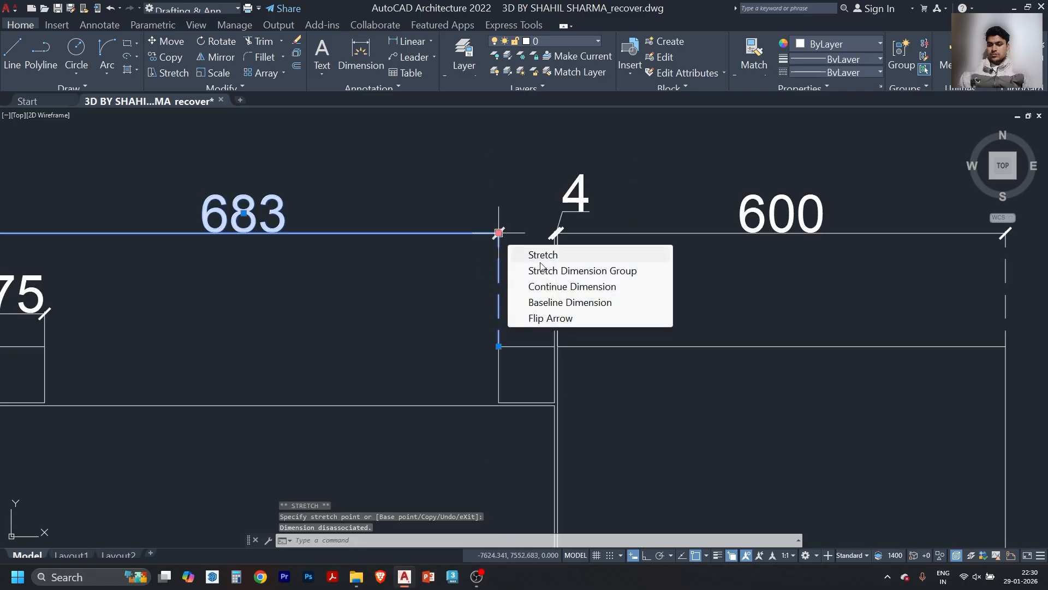
click(554, 284)
scroll(552, 234, up, 5)
scroll(551, 232, down, 5)
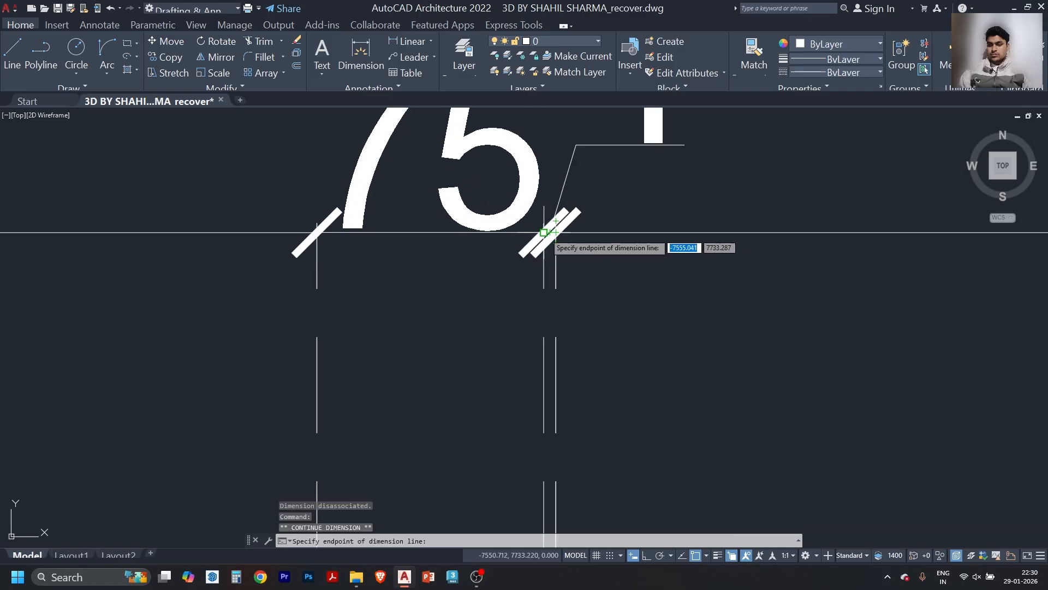
key(Escape)
key(Escape)
key(Escape)
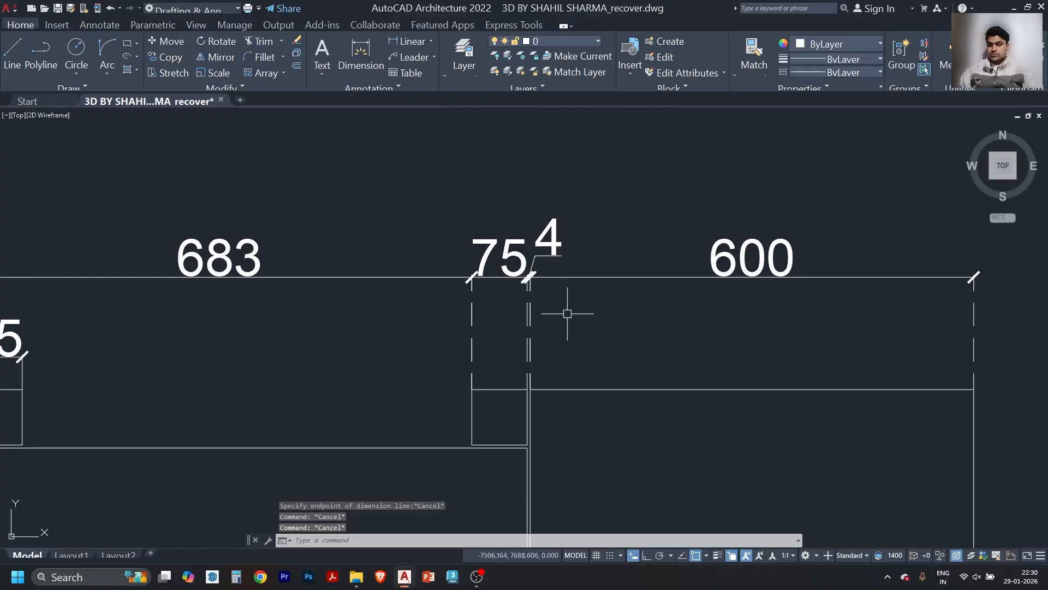
- Add a vertical linear dimension along the outer edge of the upper-right large tile, from its top corner to its bottom corner
middle_drag(554, 367, 712, 249)
scroll(713, 249, down, 2)
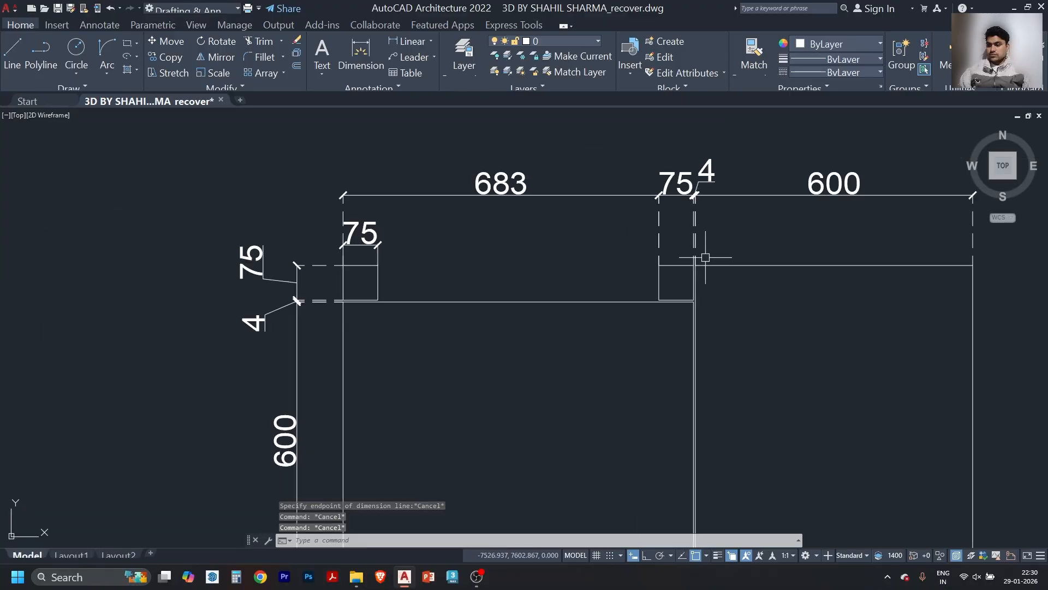
mouse_move(791, 260)
middle_down()
mouse_move(728, 238)
mouse_move(630, 237)
middle_up()
scroll(630, 237, down, 3)
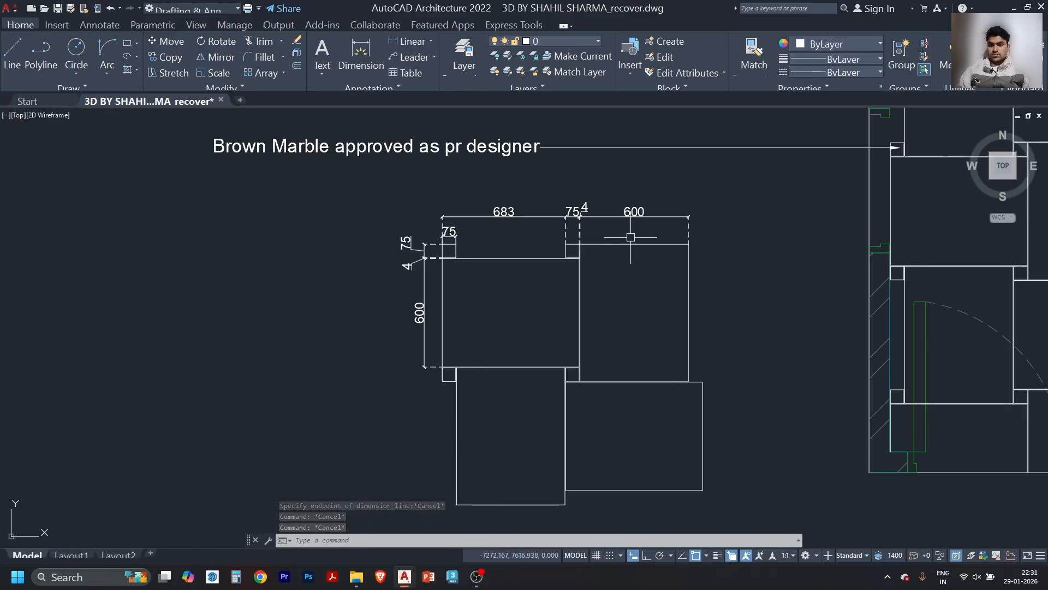
text(dli)
key(Return)
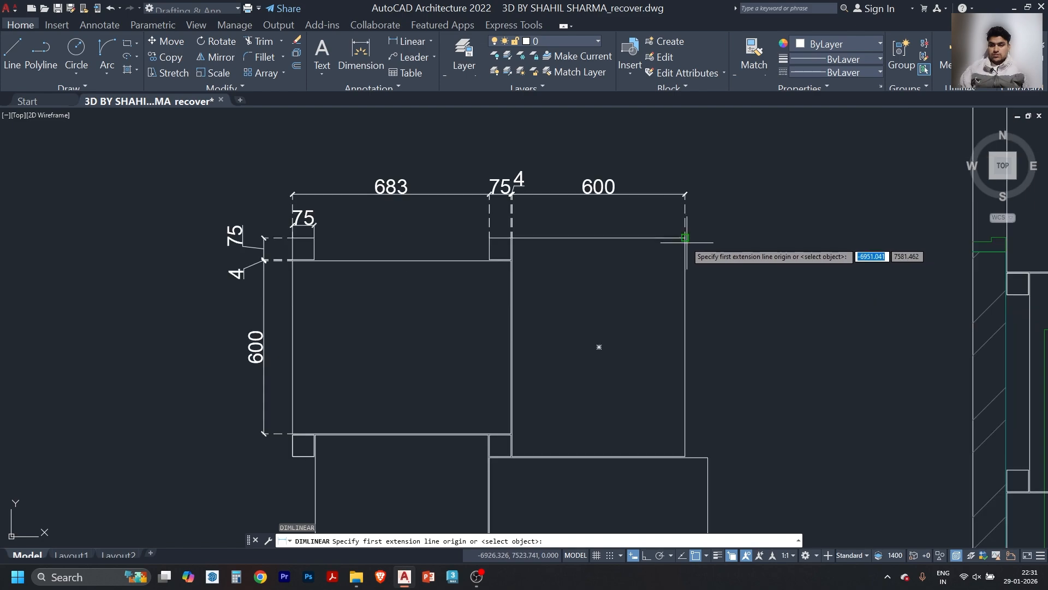
click(688, 244)
scroll(683, 453, up, 5)
click(675, 468)
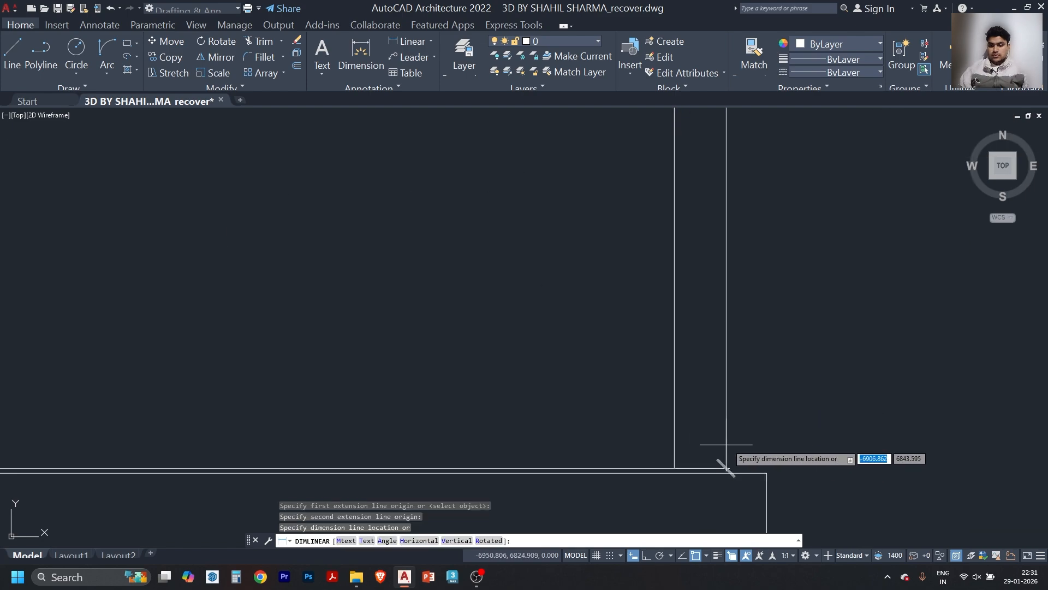
click(738, 440)
scroll(695, 436, down, 5)
scroll(702, 342, up, 2)
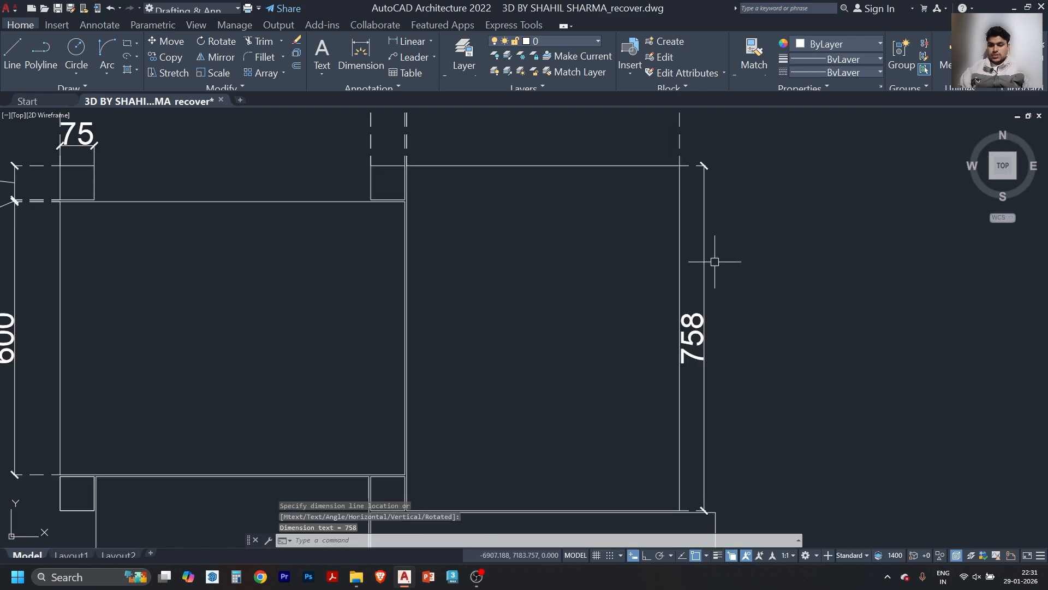
- Move the upper-right tile's vertical dimension line farther out from the tile's edge
click(706, 346)
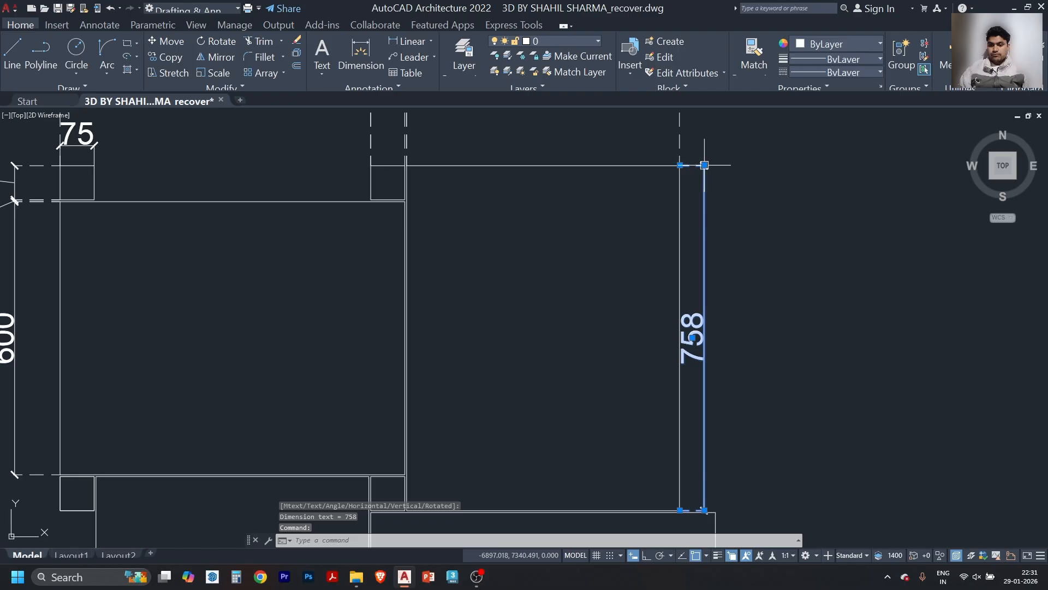
click(704, 165)
key(Escape)
scroll(679, 305, down, 4)
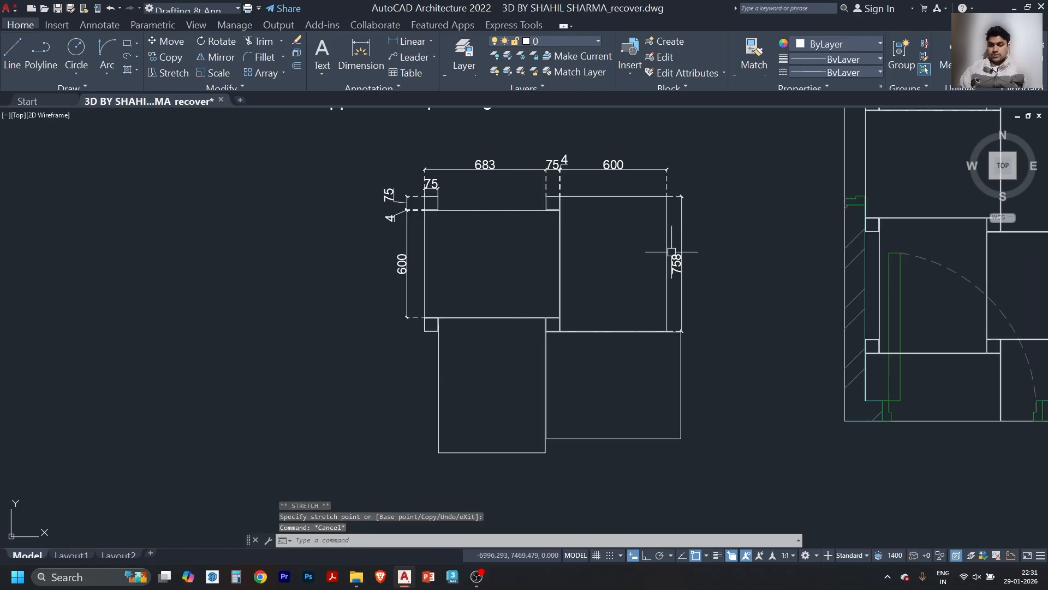
- Add a horizontal linear dimension below the lower-left large tile, between its two bottom corners
scroll(702, 358, up, 4)
scroll(677, 315, down, 2)
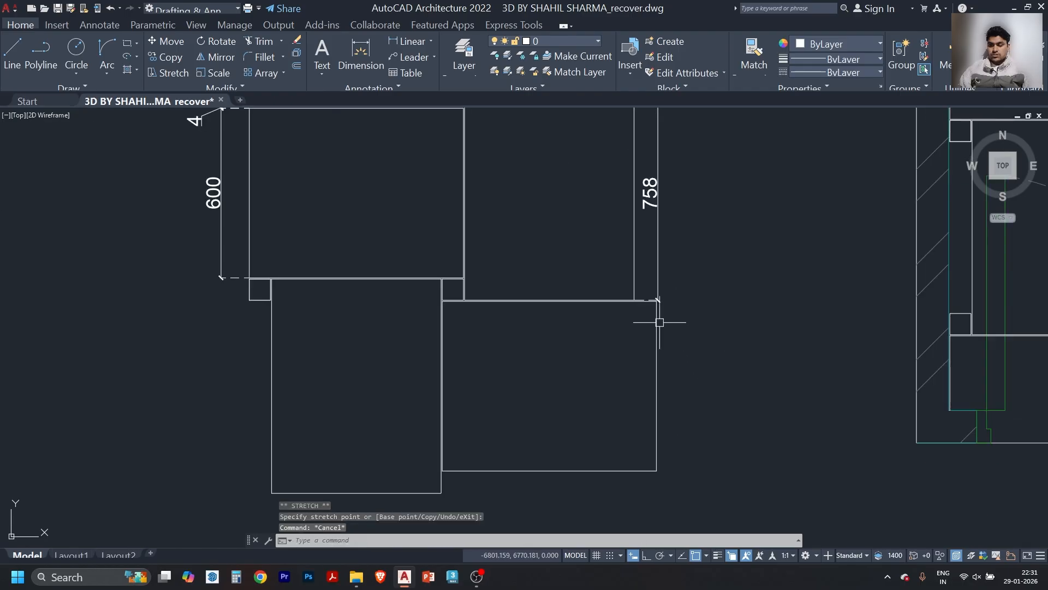
scroll(599, 304, down, 4)
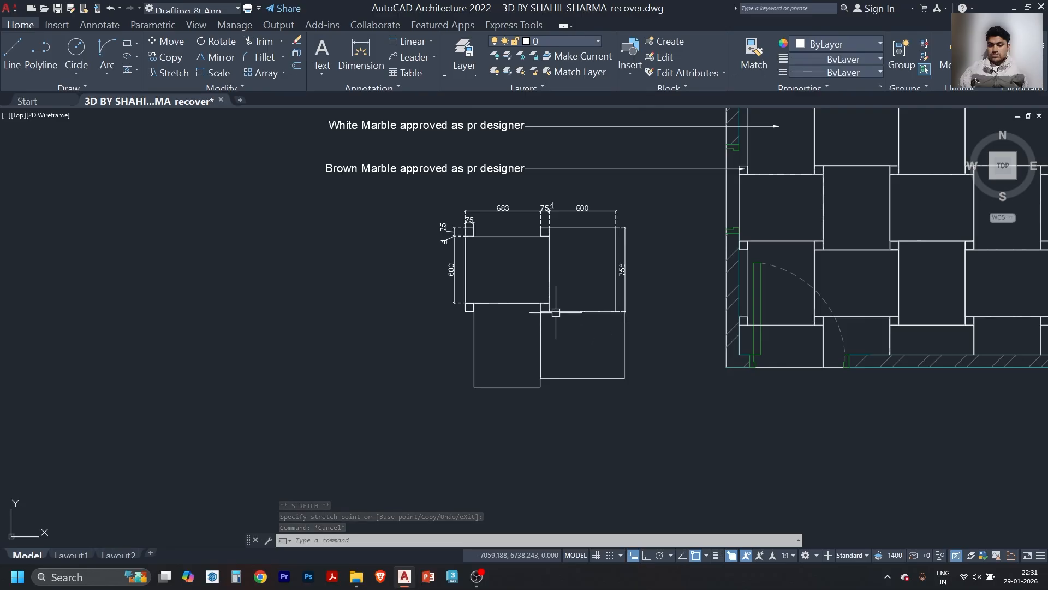
scroll(561, 292, up, 2)
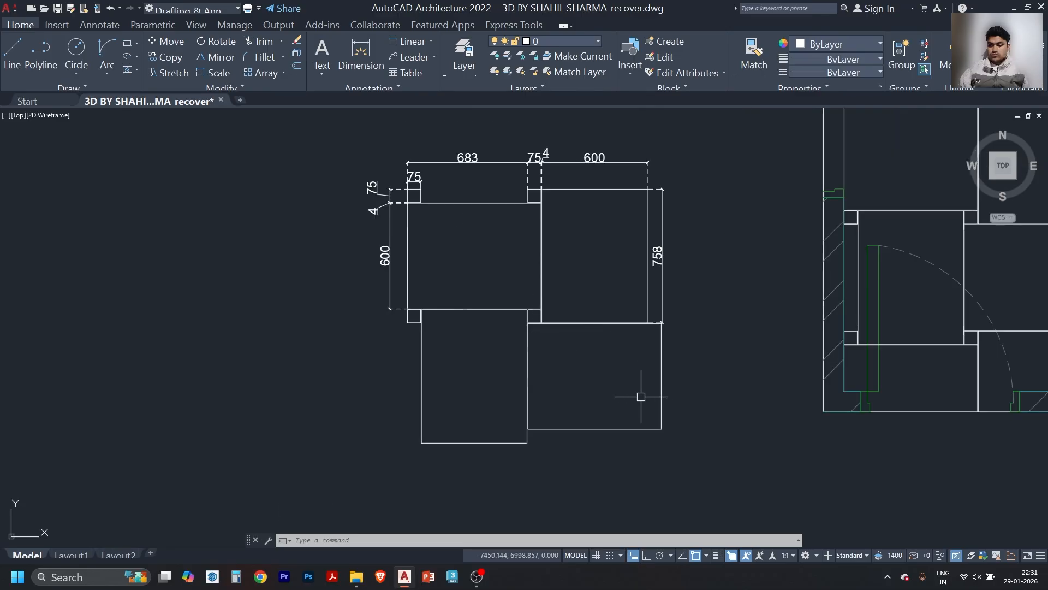
scroll(650, 400, up, 2)
scroll(658, 390, down, 2)
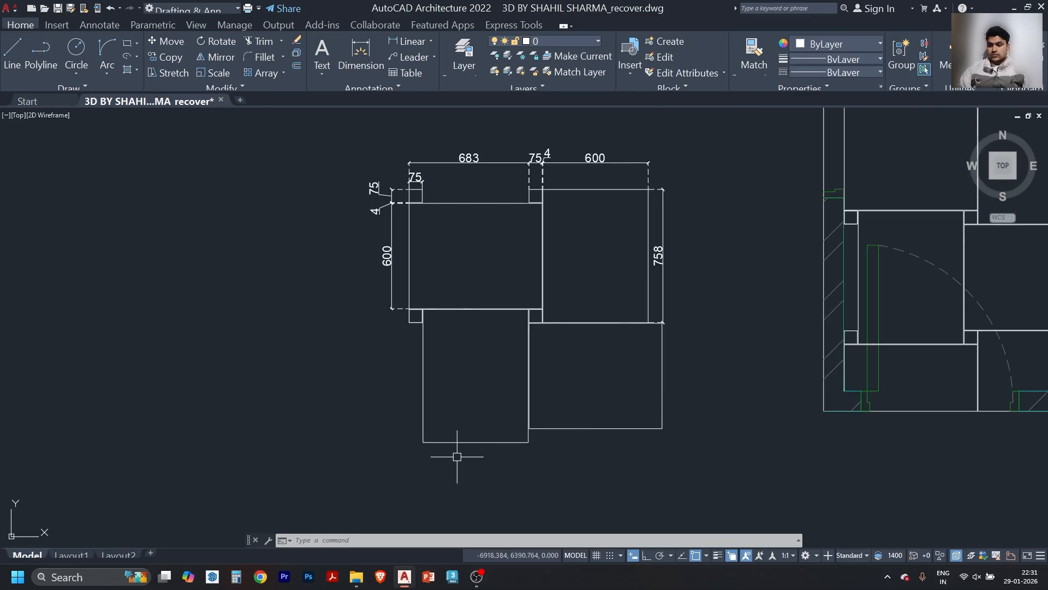
text(dli)
key(Return)
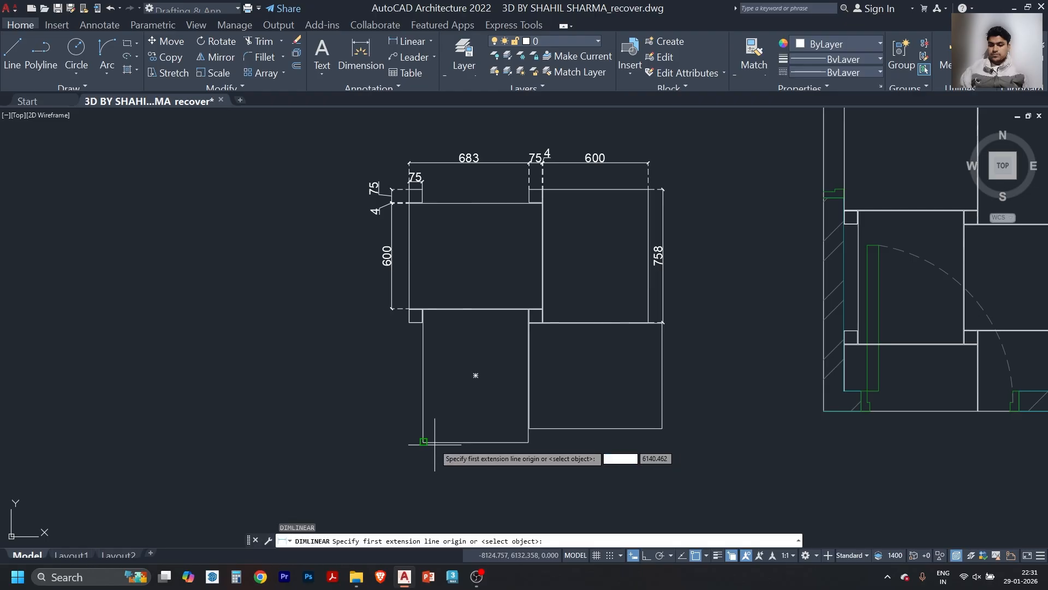
click(423, 442)
click(528, 442)
click(502, 459)
key(Escape)
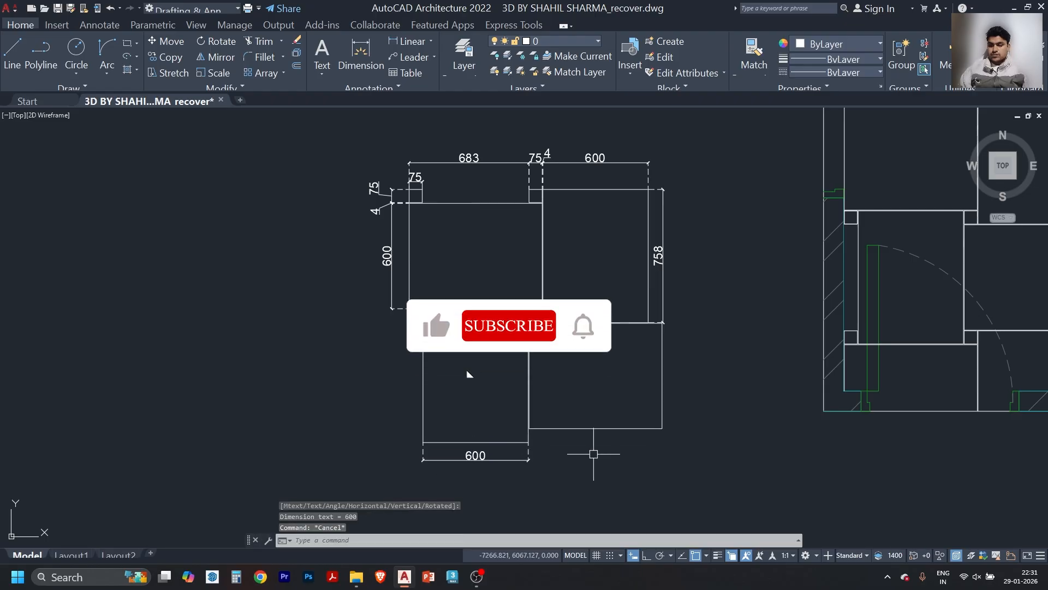
- Add a horizontal linear dimension below the lower-right large tile, between its two bottom corners
text(dli)
key(Return)
scroll(623, 434, up, 2)
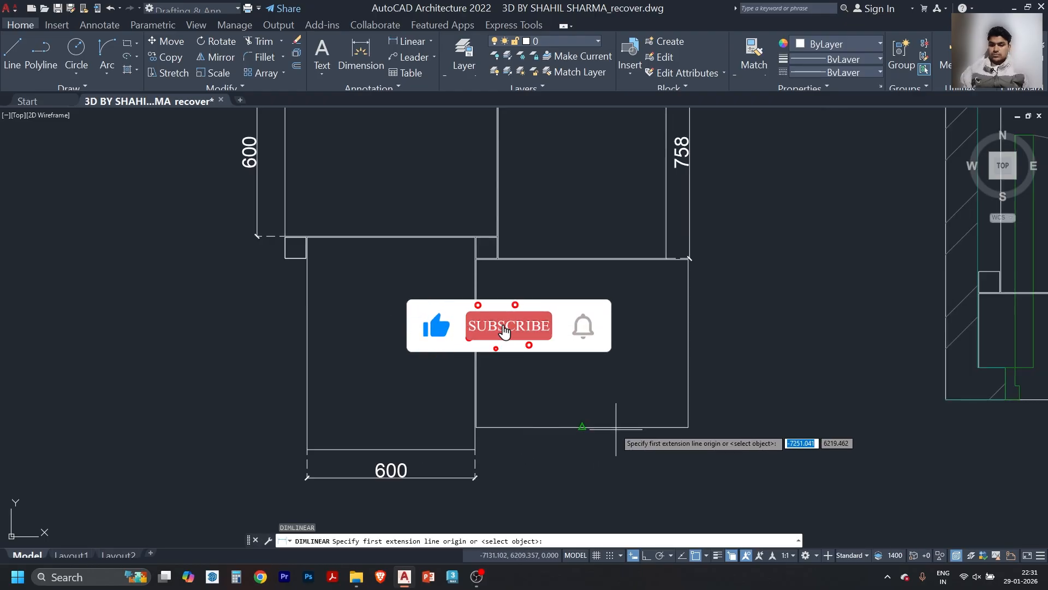
click(477, 428)
click(688, 428)
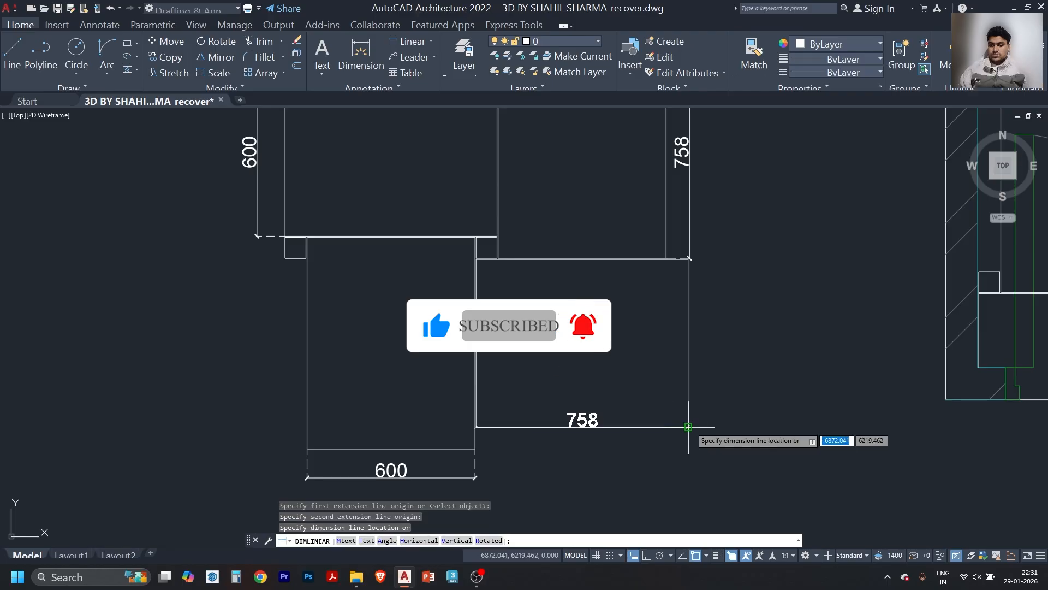
click(690, 451)
- Place the lower-right tile's width dimension below its bottom edge and align its dimension line with the neighbouring 600 dimension
click(516, 447)
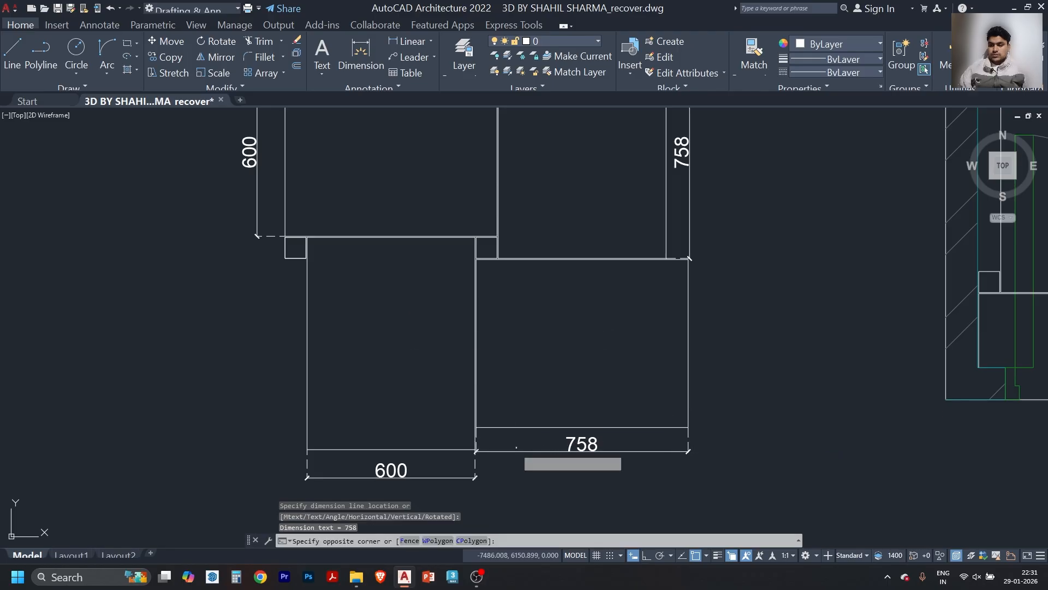
click(505, 476)
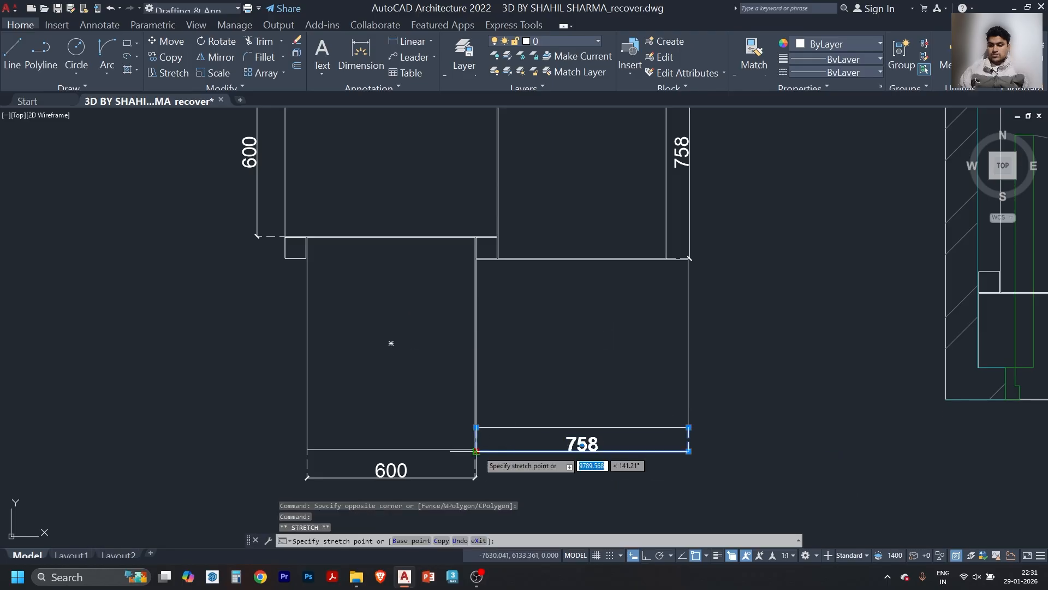
scroll(481, 456, up, 6)
click(476, 451)
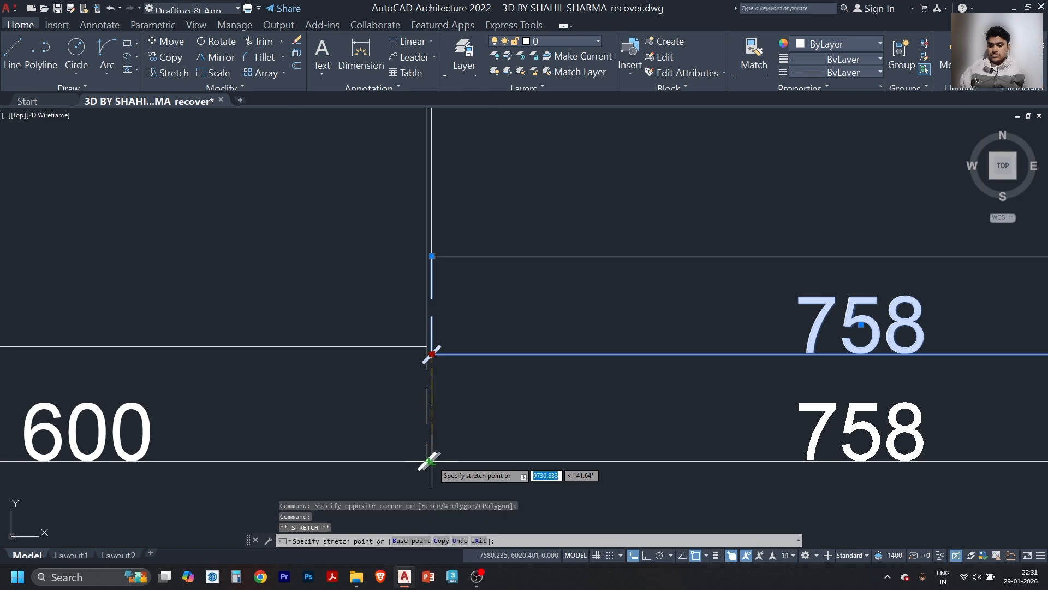
key(Escape)
key(Escape)
scroll(467, 393, down, 4)
scroll(552, 411, down, 3)
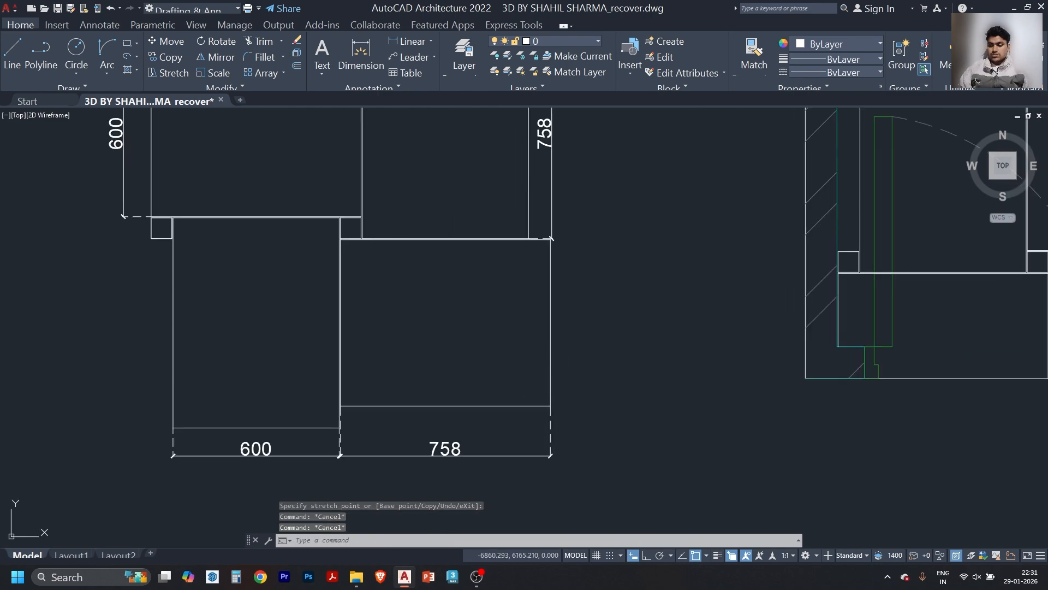
- Add a vertical linear dimension along the outer edge of the lower-right large tile, from its bottom corner to its top corner
key(space)
scroll(551, 400, up, 2)
click(550, 415)
scroll(571, 260, down, 2)
scroll(569, 265, down, 1)
scroll(571, 199, up, 1)
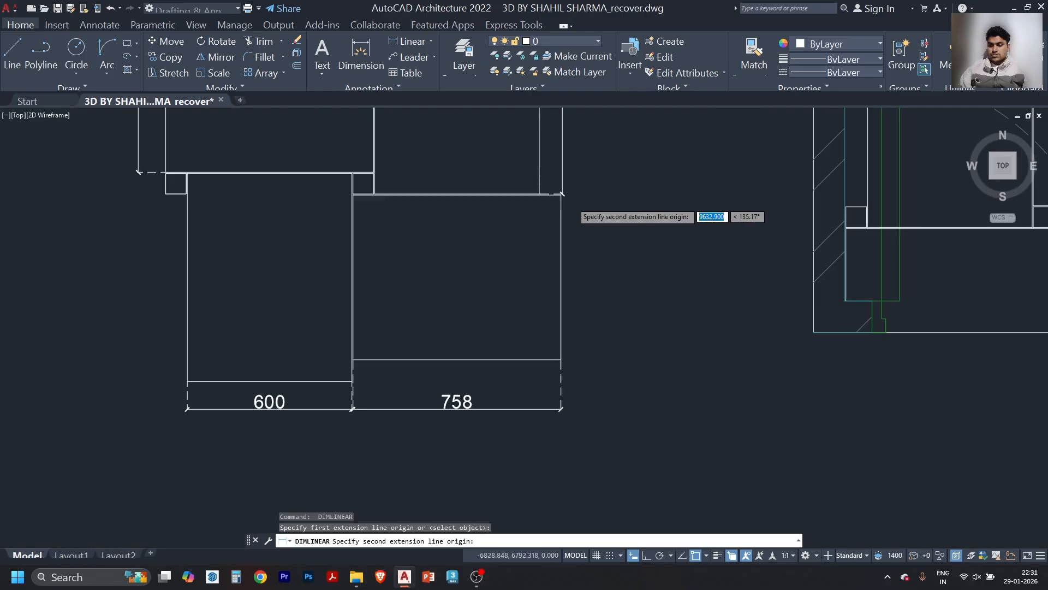
scroll(560, 193, up, 4)
click(561, 194)
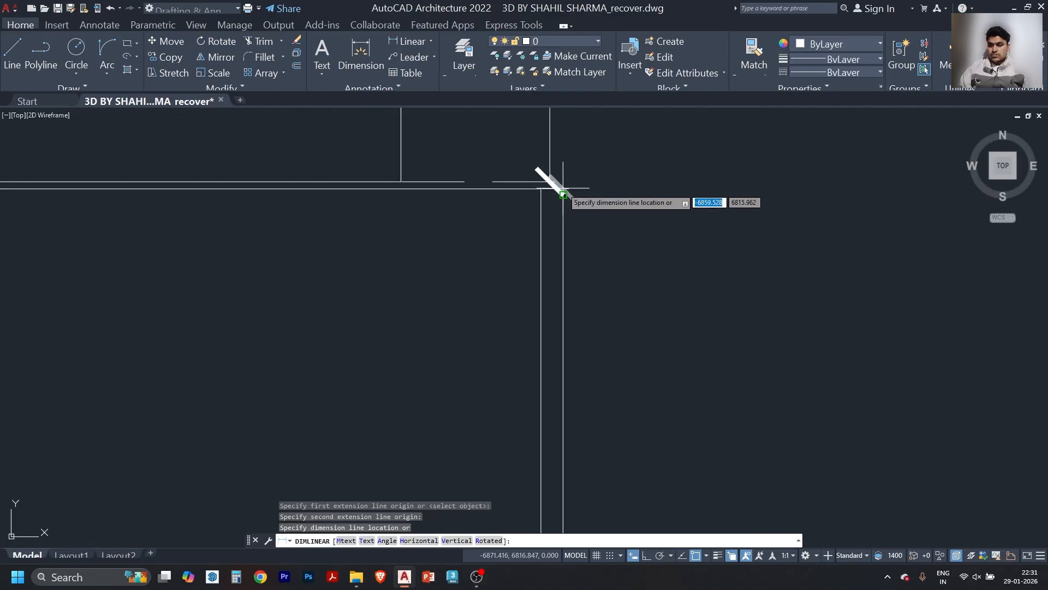
click(563, 194)
key(Escape)
scroll(583, 215, down, 3)
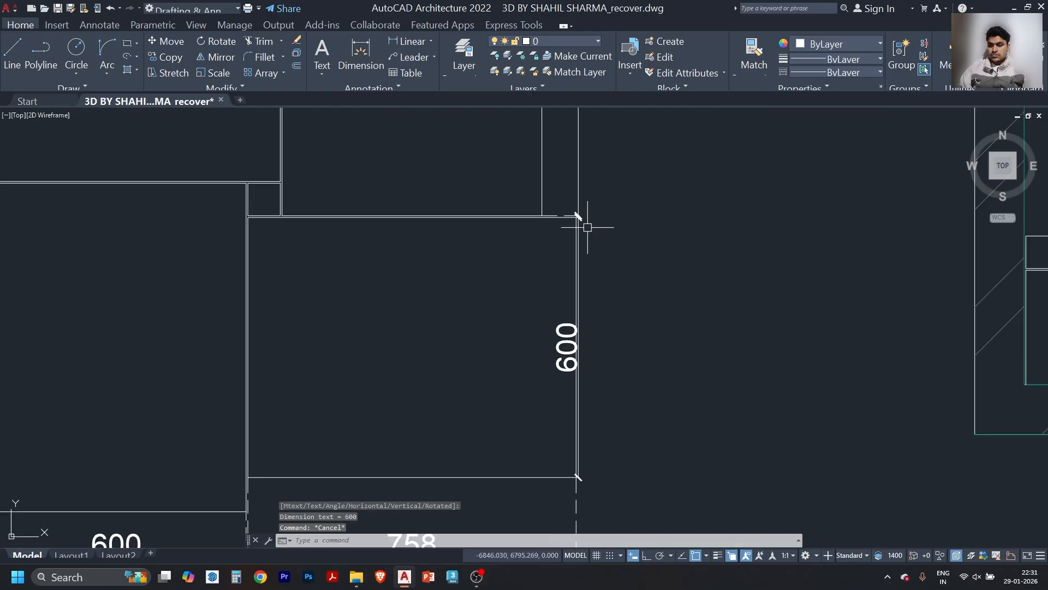
- Move the text of the lower-right tile's vertical dimension outward, clear of the tile edge
scroll(582, 316, down, 3)
scroll(581, 329, up, 3)
click(567, 324)
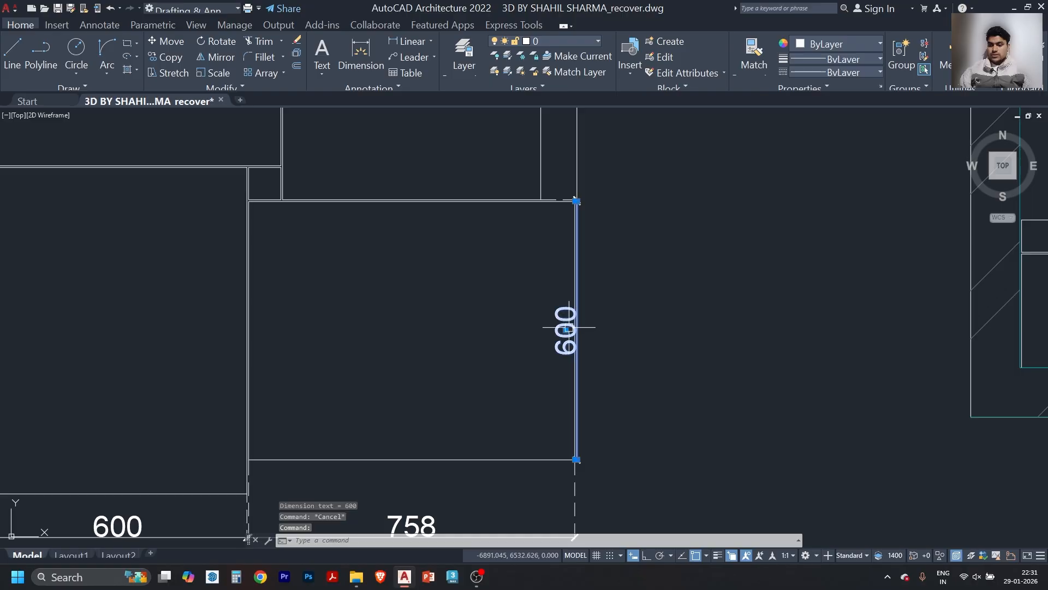
click(614, 318)
key(Escape)
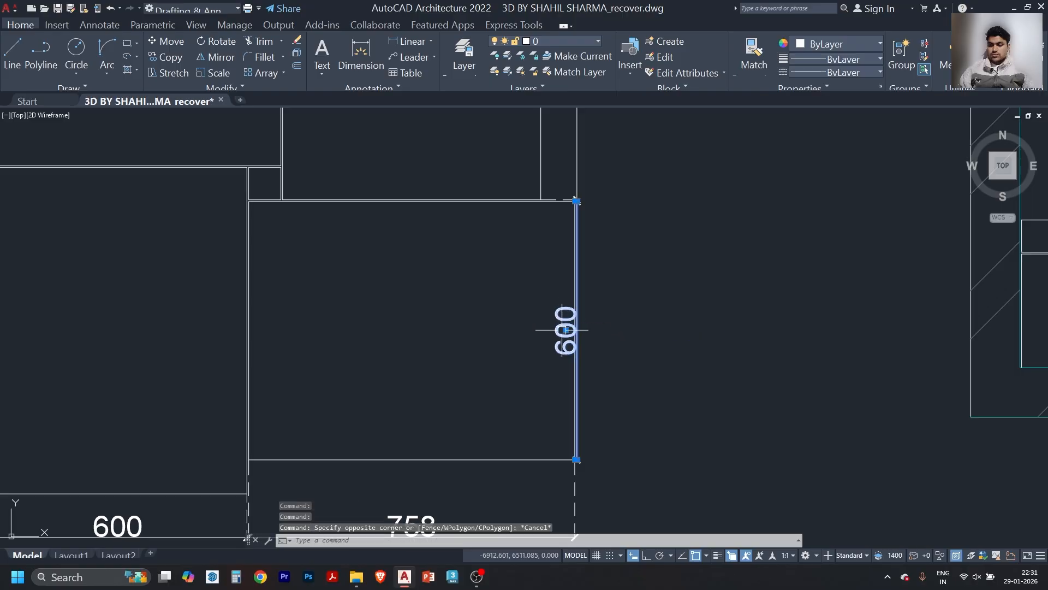
click(565, 330)
key(Escape)
scroll(634, 322, down, 8)
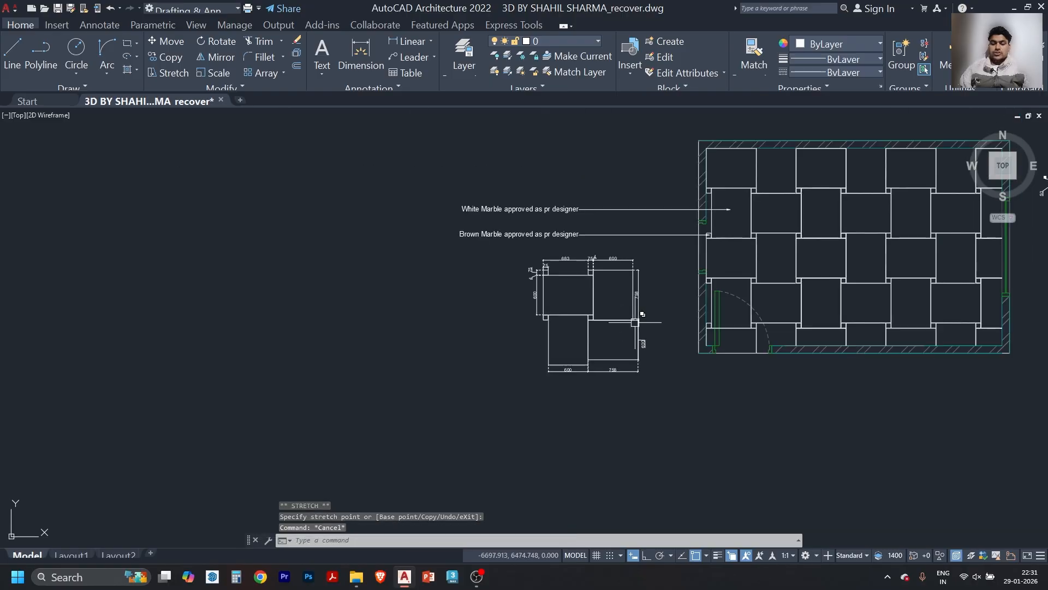
- Compare the dimensioned tile detail and the floor plan with the floor pattern in the bedroom render
middle_drag(667, 284, 631, 286)
scroll(541, 327, up, 2)
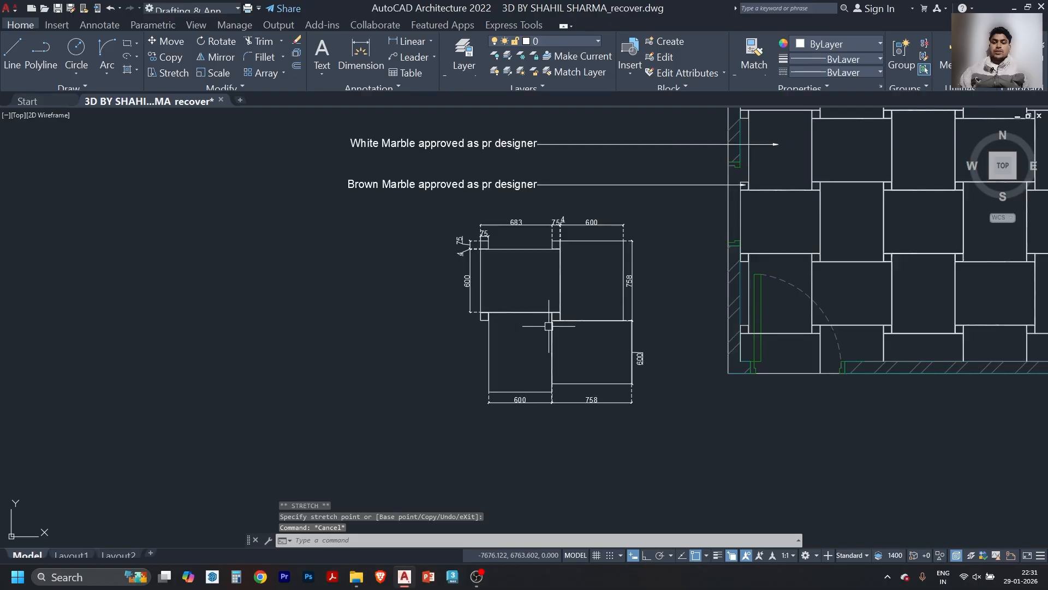
scroll(505, 245, up, 4)
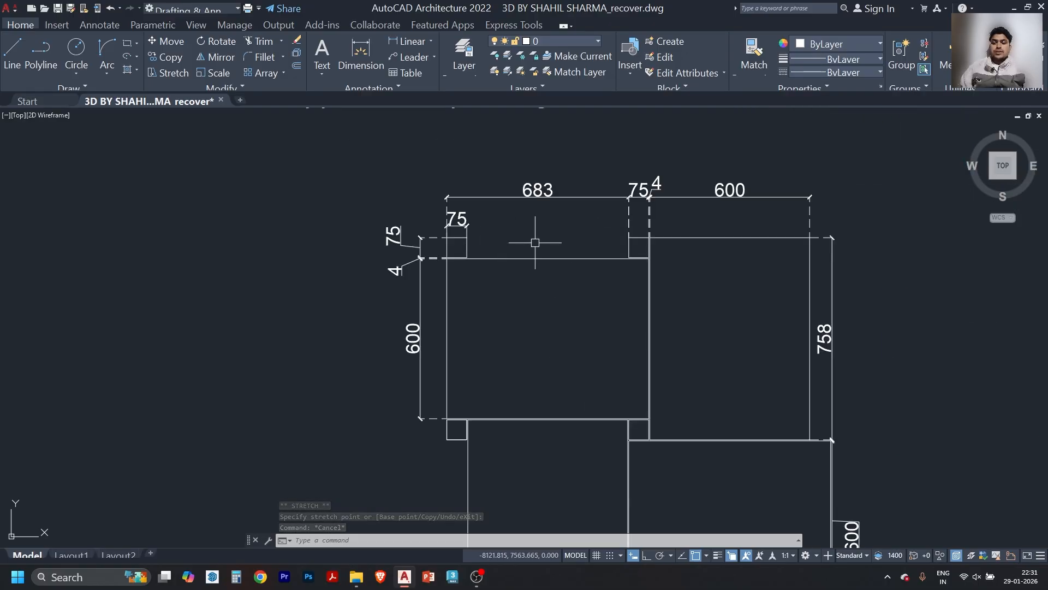
scroll(539, 247, down, 4)
mouse_move(655, 306)
middle_down()
mouse_move(452, 345)
mouse_move(380, 377)
middle_up()
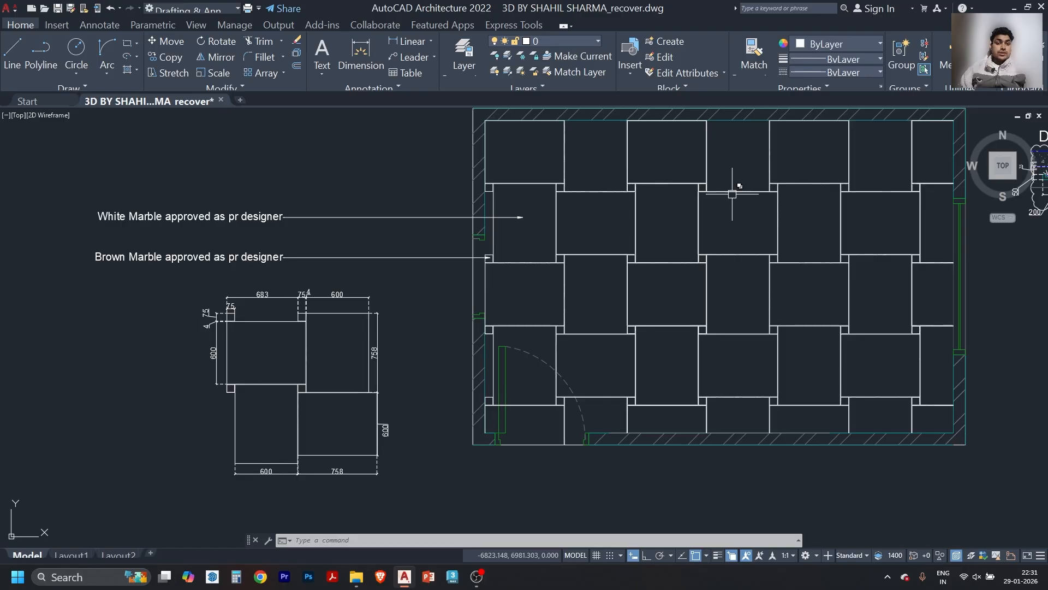
scroll(517, 230, down, 6)
scroll(472, 217, up, 9)
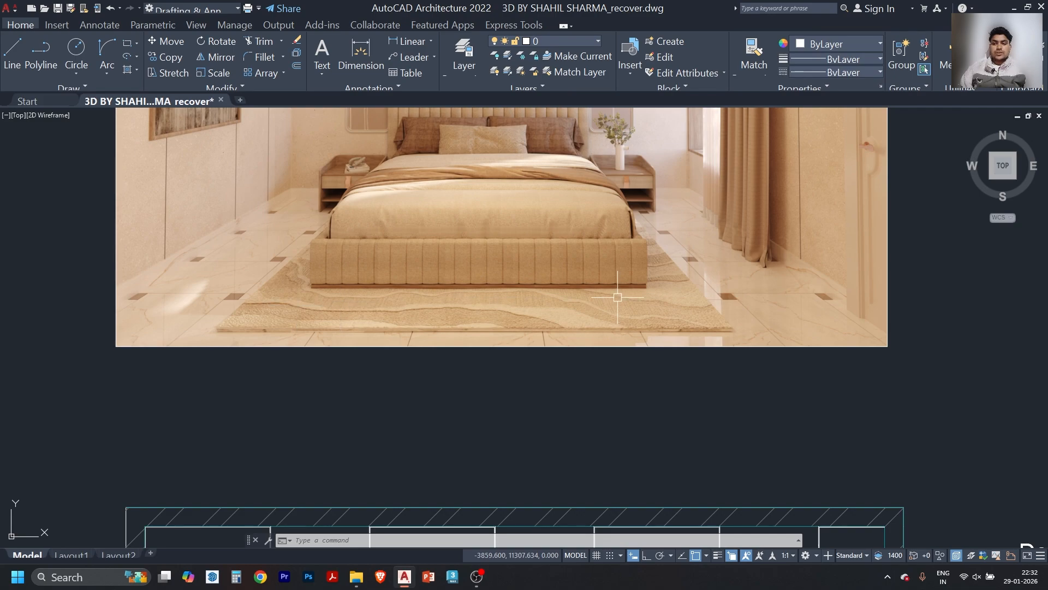
scroll(617, 297, down, 2)
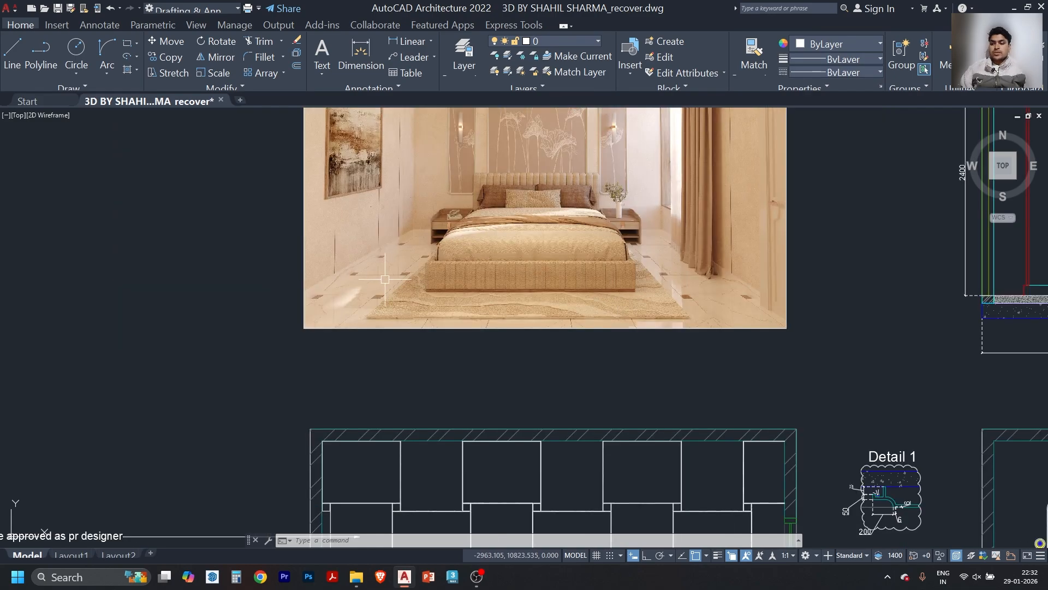
scroll(360, 291, up, 5)
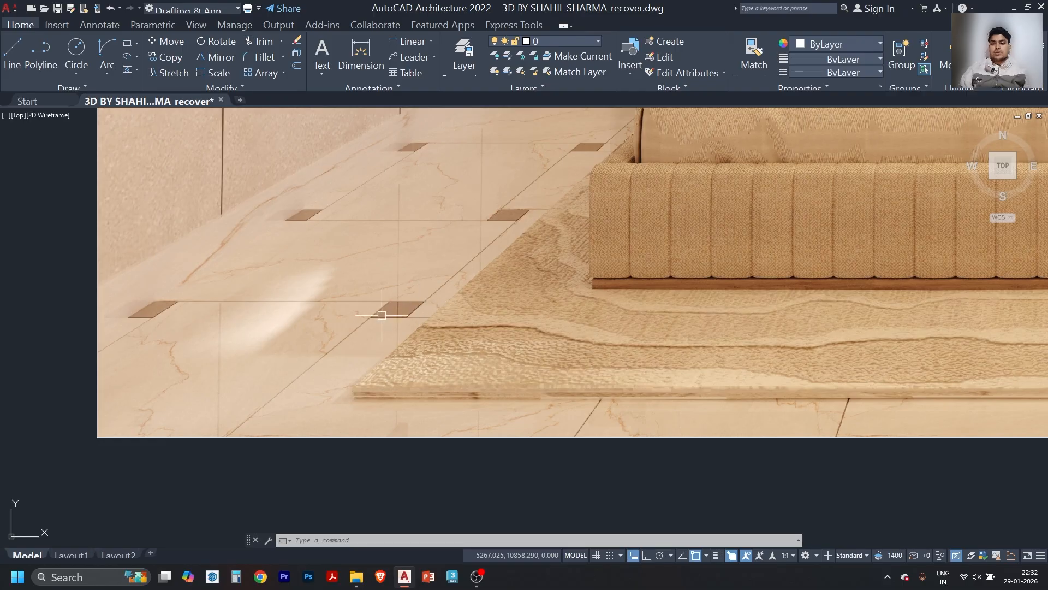
scroll(424, 307, down, 3)
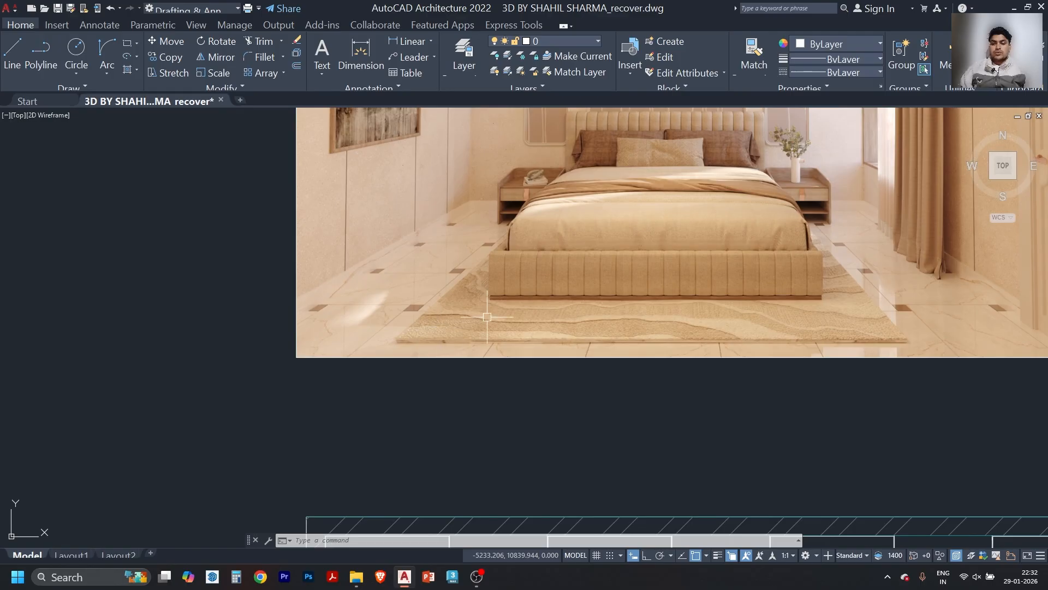
scroll(493, 256, down, 3)
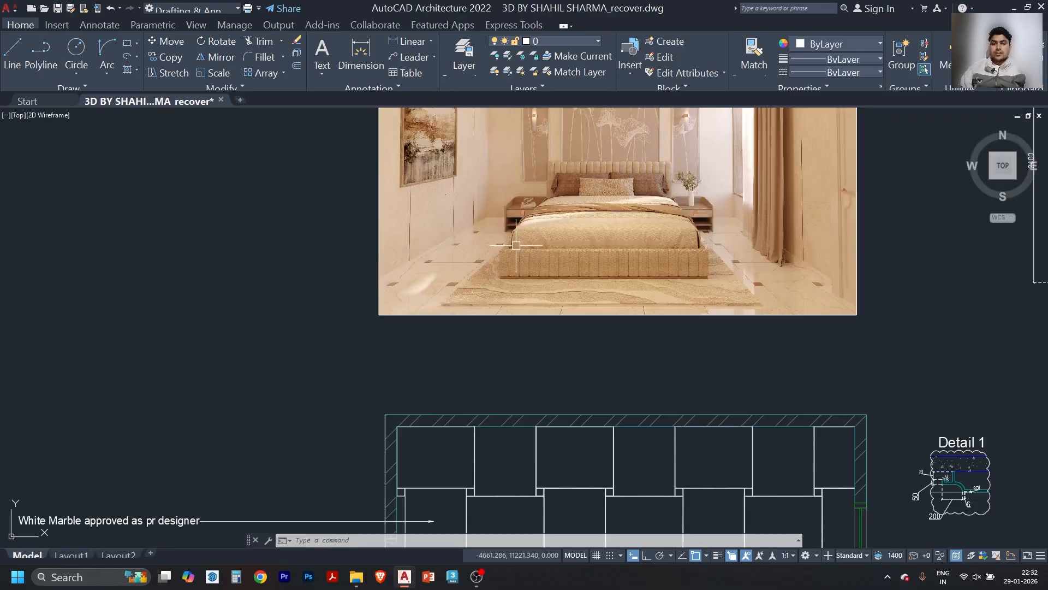
scroll(523, 246, down, 1)
- Examine the tile detail, the marble notes and how the tile rows meet the walls in the floor plan
middle_drag(428, 387, 606, 223)
scroll(500, 326, up, 1)
scroll(511, 314, up, 2)
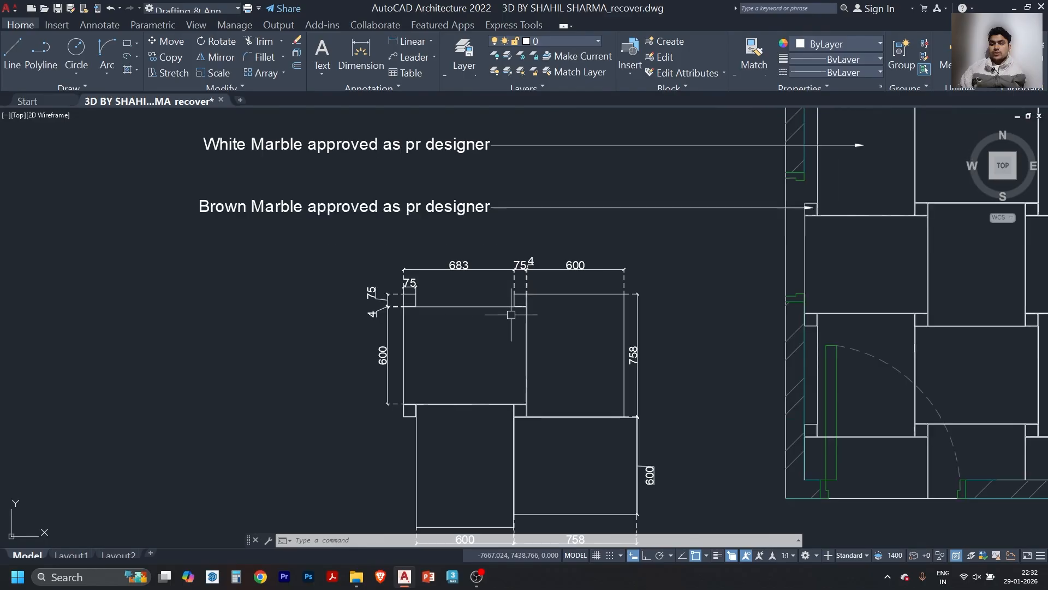
key(Escape)
key(Escape)
scroll(472, 316, down, 4)
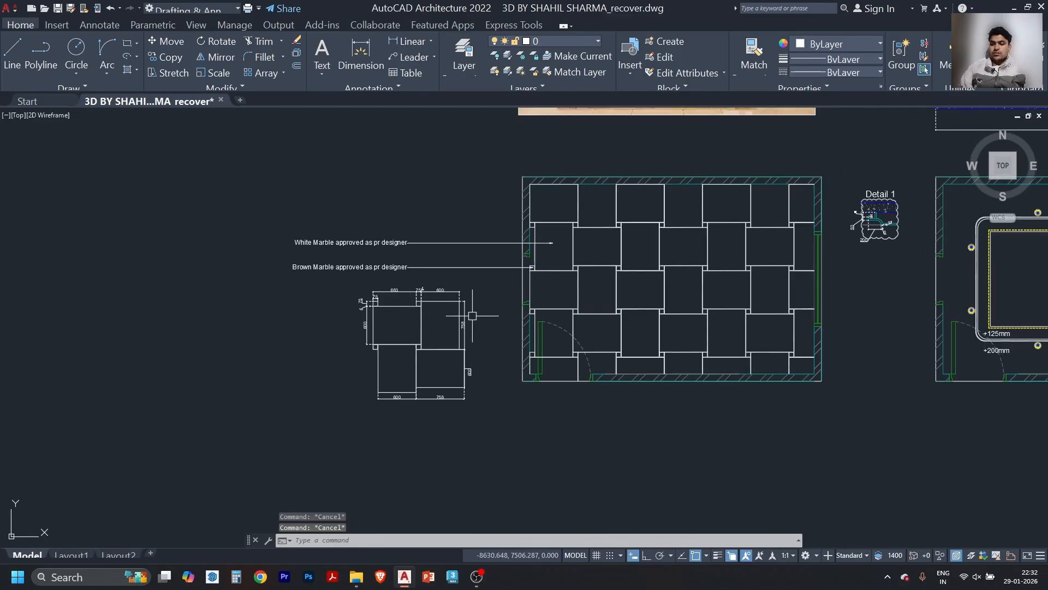
middle_drag(516, 275, 430, 308)
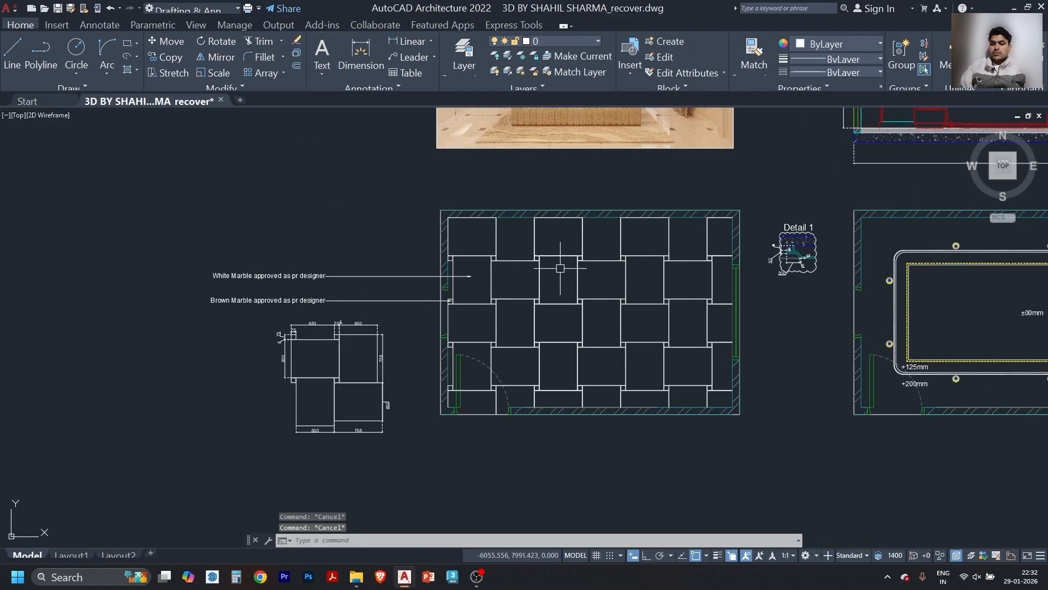
scroll(716, 224, up, 4)
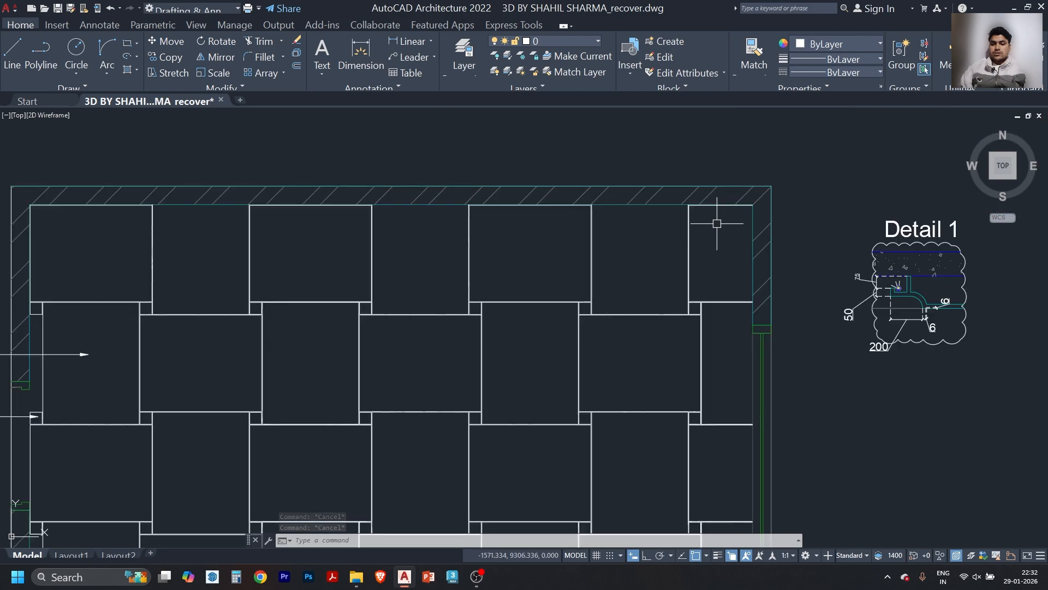
scroll(717, 224, up, 4)
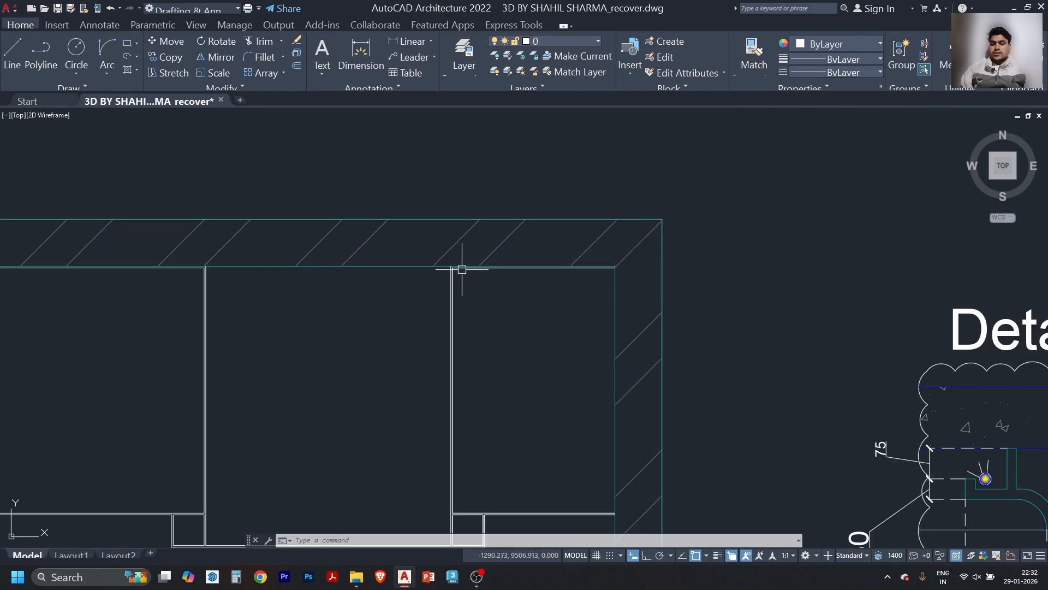
scroll(659, 260, down, 5)
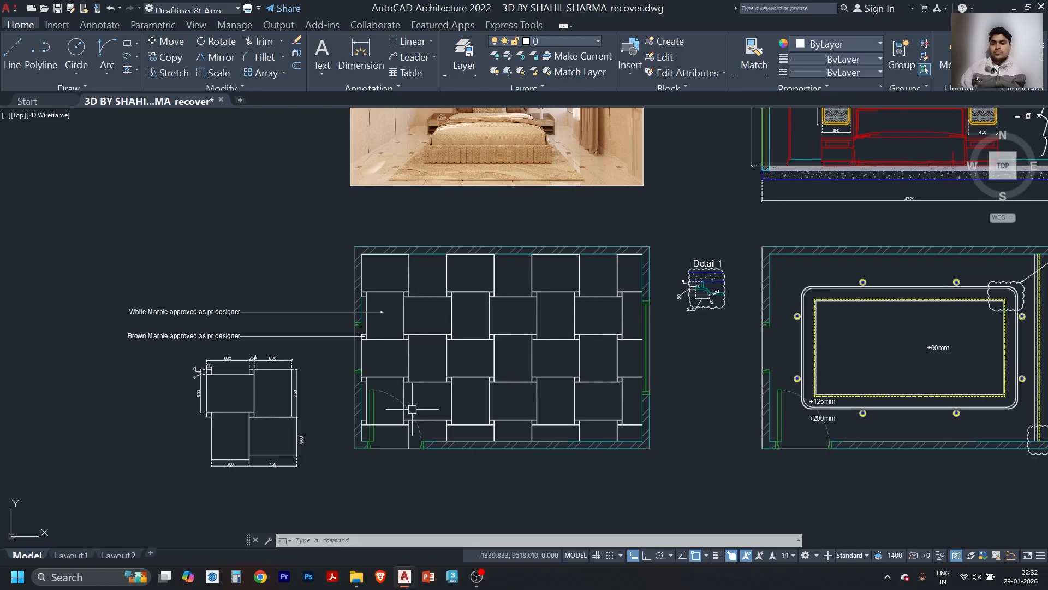
scroll(388, 293, up, 4)
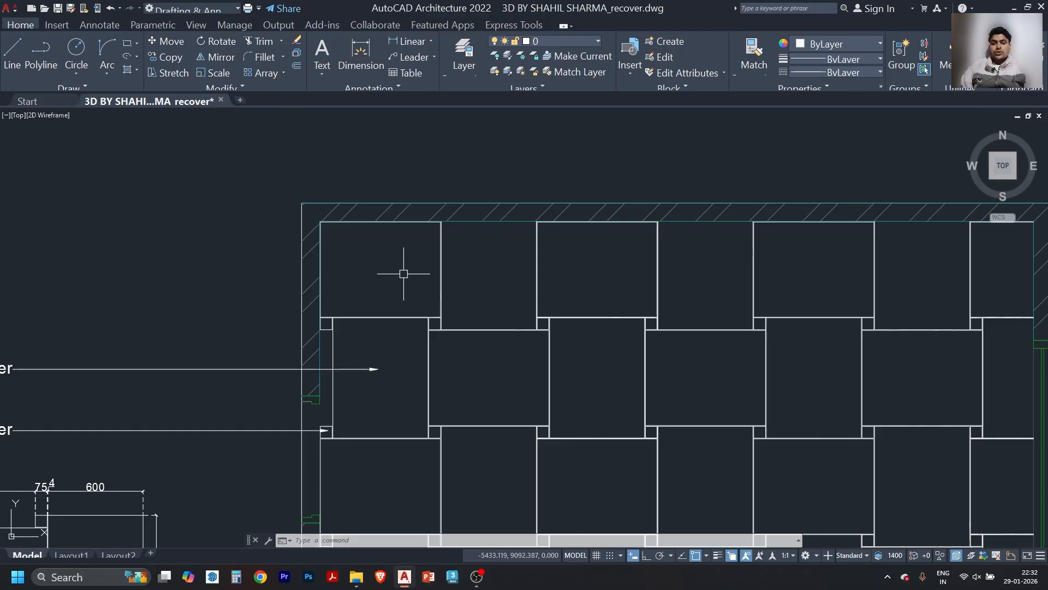
scroll(406, 267, down, 2)
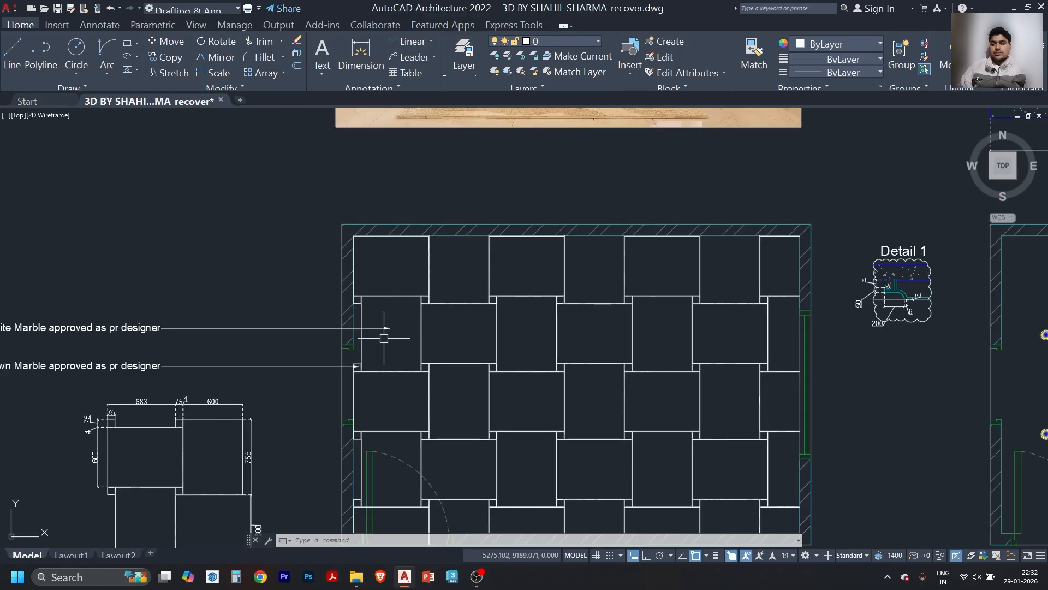
scroll(398, 252, up, 4)
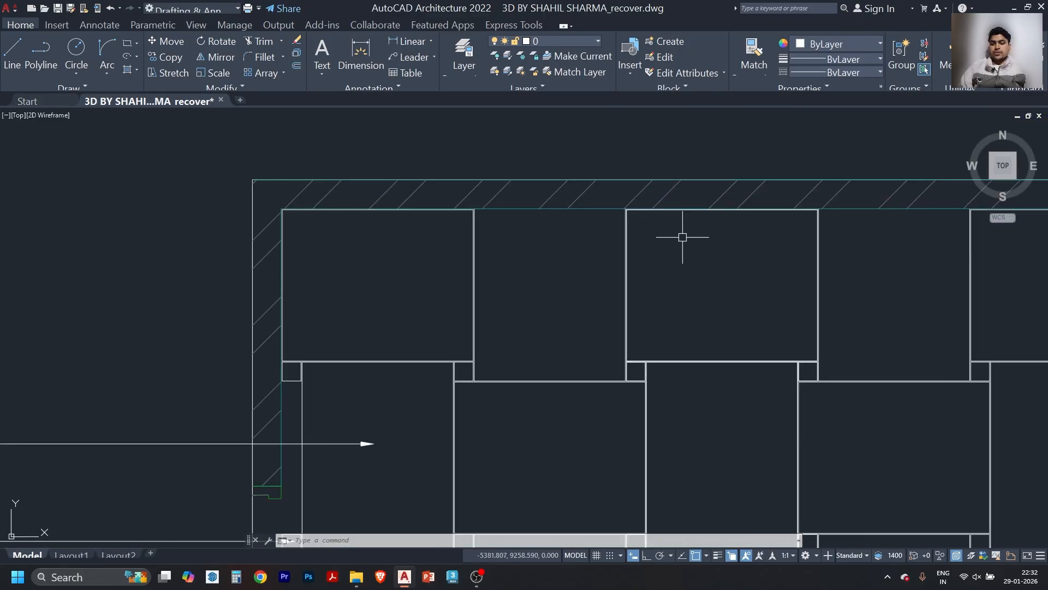
scroll(573, 230, down, 4)
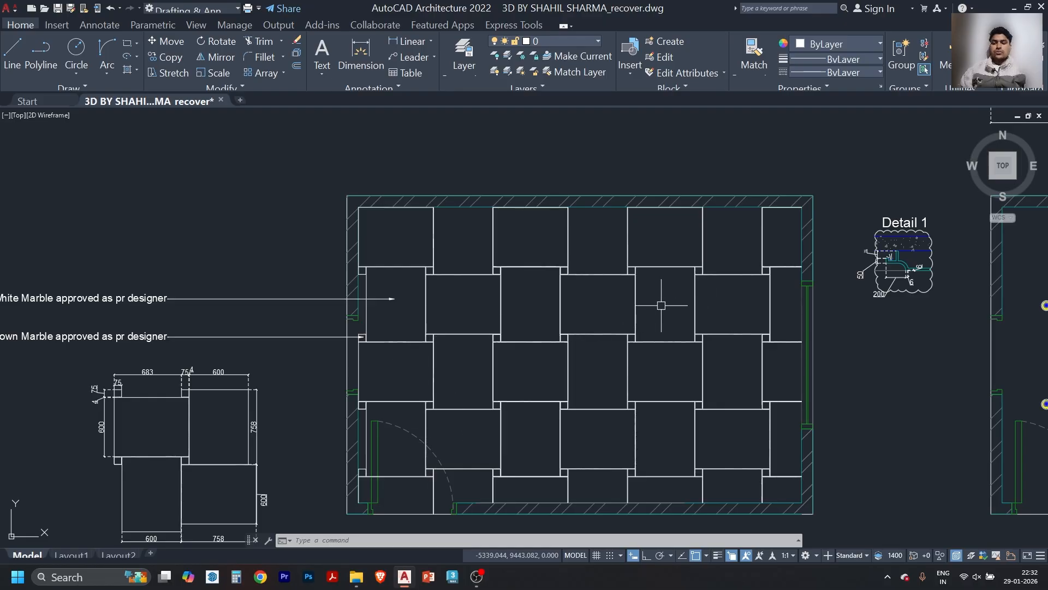
- Save the drawing
key(ctrl+s)
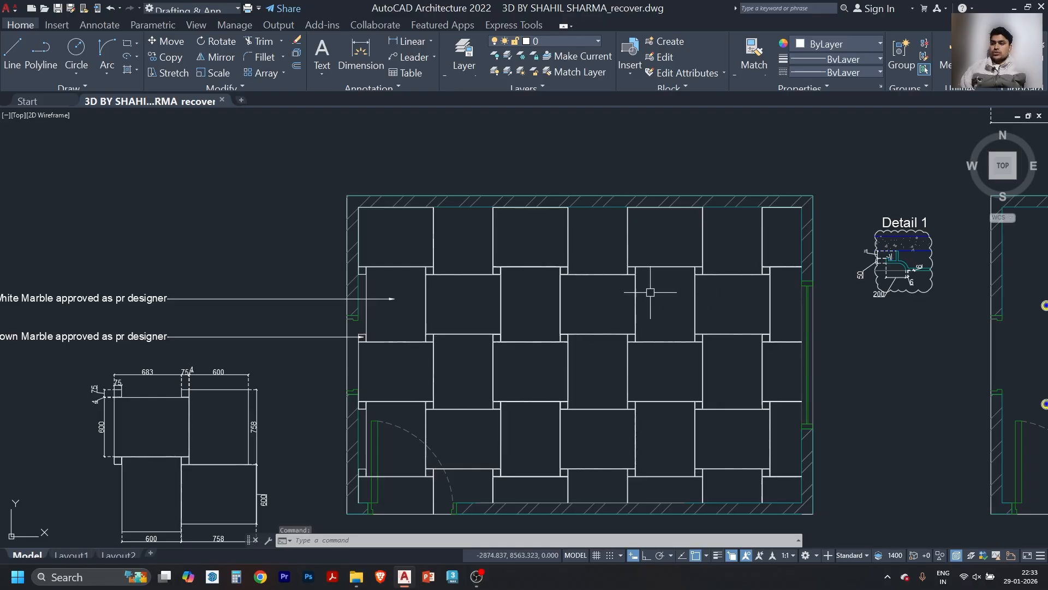
- Review the finished floor tile plan alongside the render, the wall elevations and the ceiling plan
scroll(546, 263, down, 2)
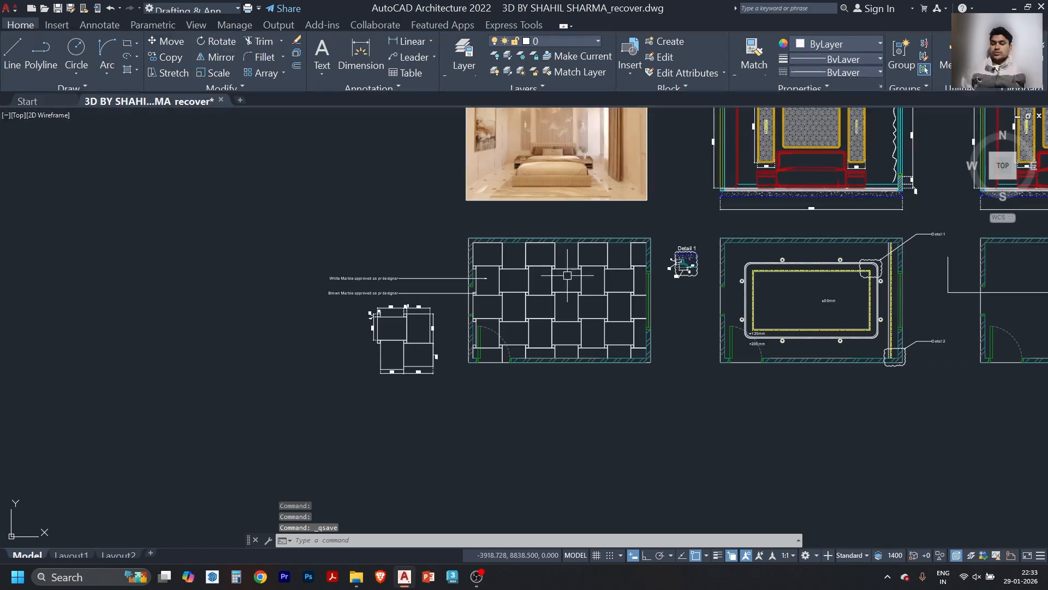
middle_drag(686, 225, 654, 286)
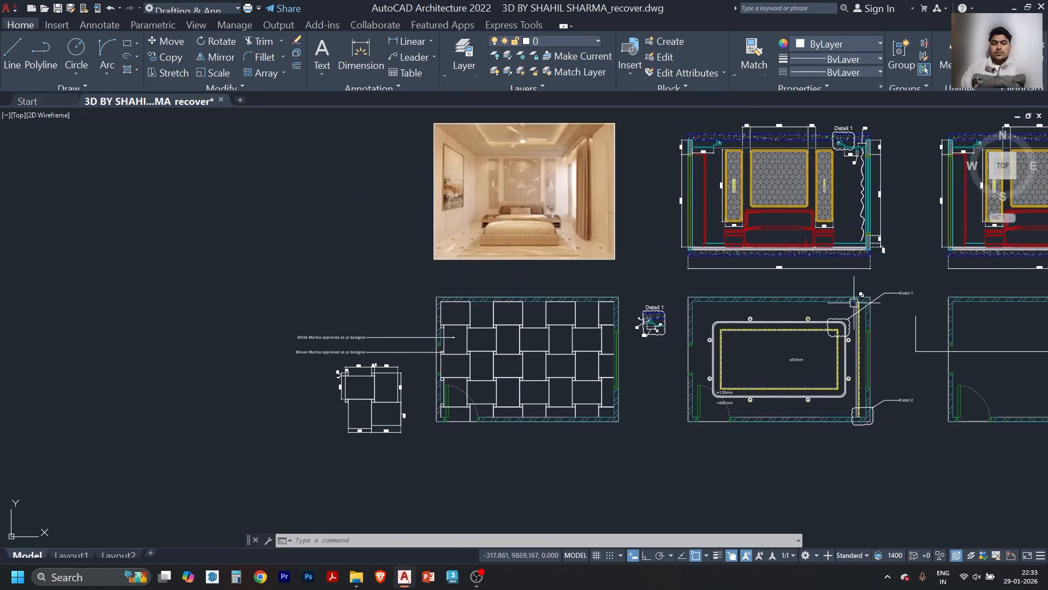
middle_drag(855, 302, 762, 317)
scroll(772, 151, up, 5)
scroll(677, 200, down, 3)
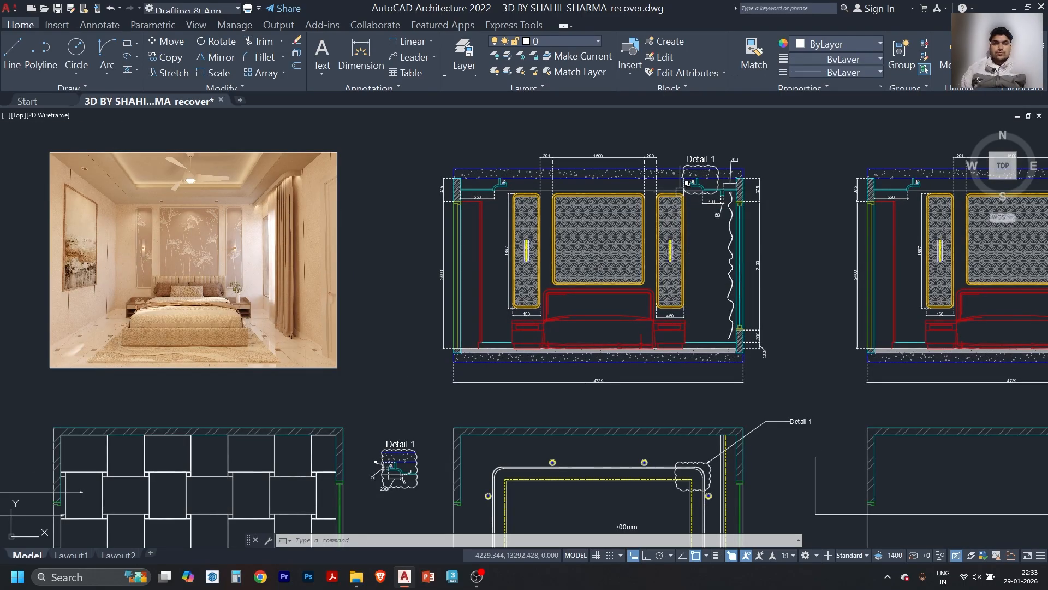
scroll(513, 180, down, 2)
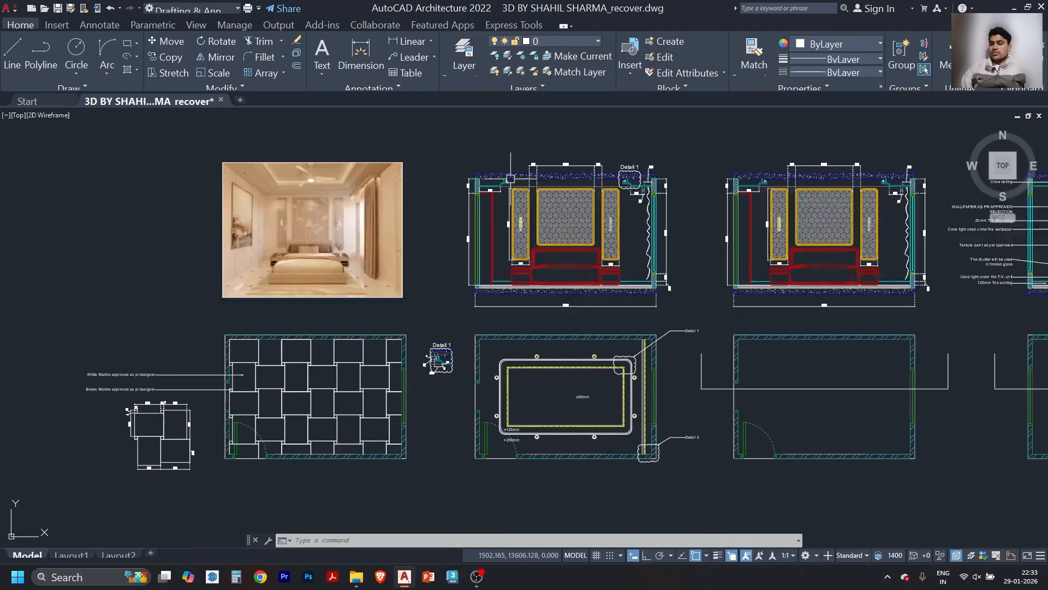
scroll(264, 387, up, 4)
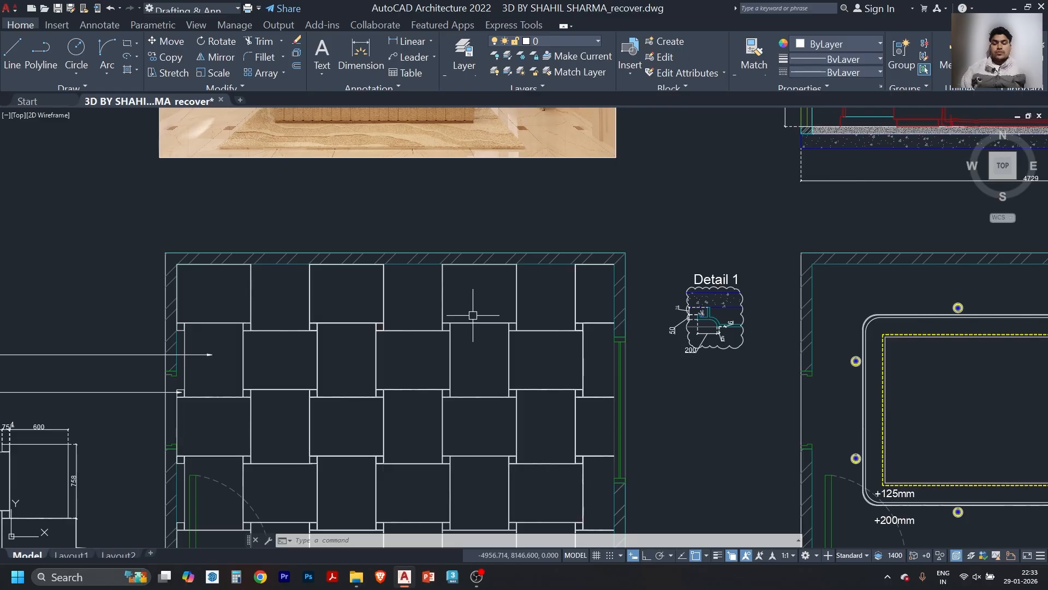
scroll(327, 265, down, 1)
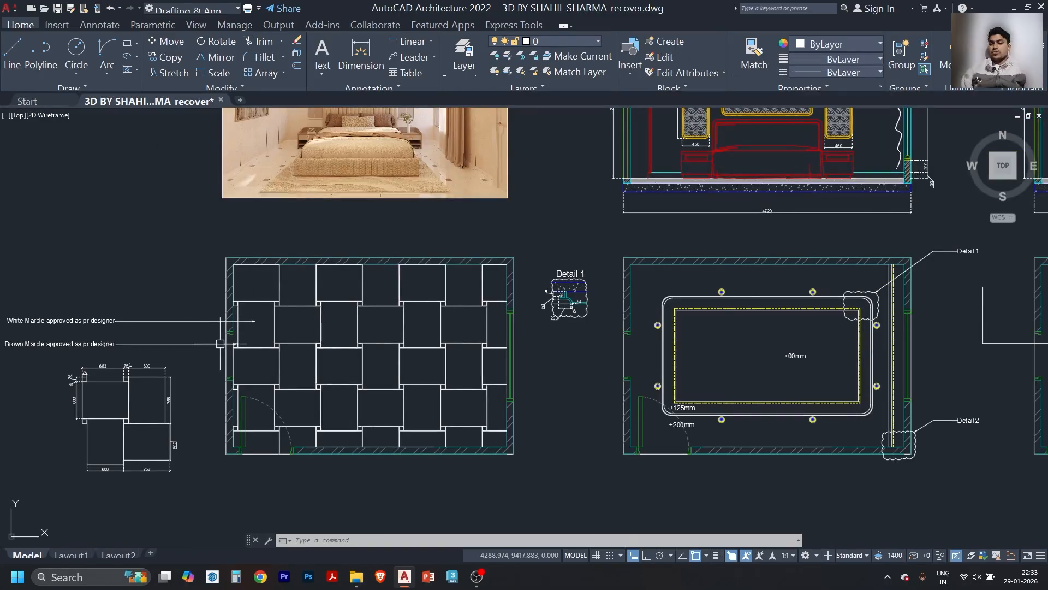
- Compare the bedroom render with the dimensioned headboard wall elevation and the plans beneath it
middle_drag(355, 170, 387, 374)
scroll(383, 302, up, 2)
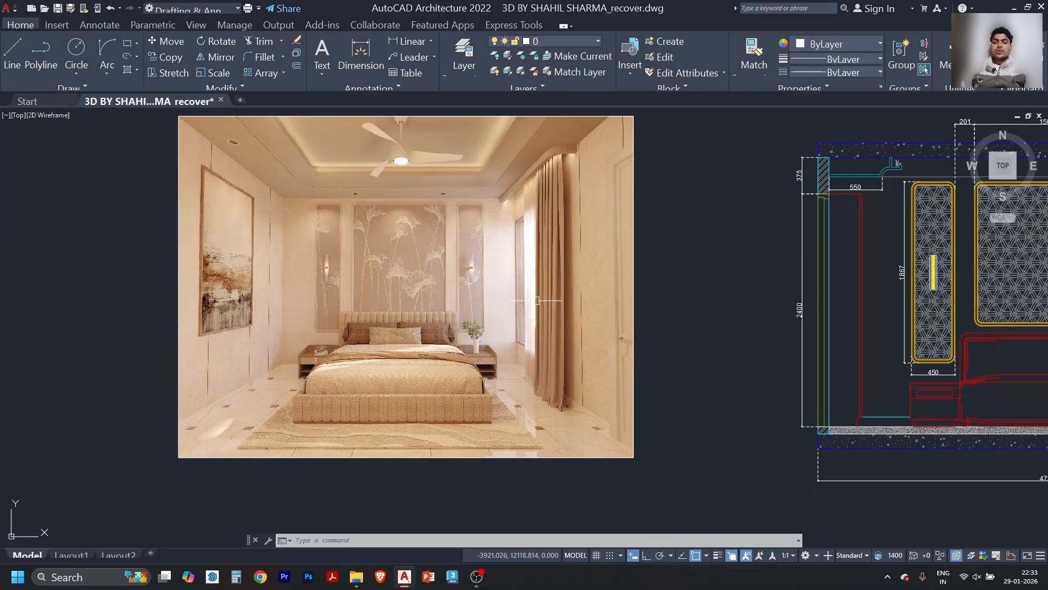
scroll(382, 262, down, 1)
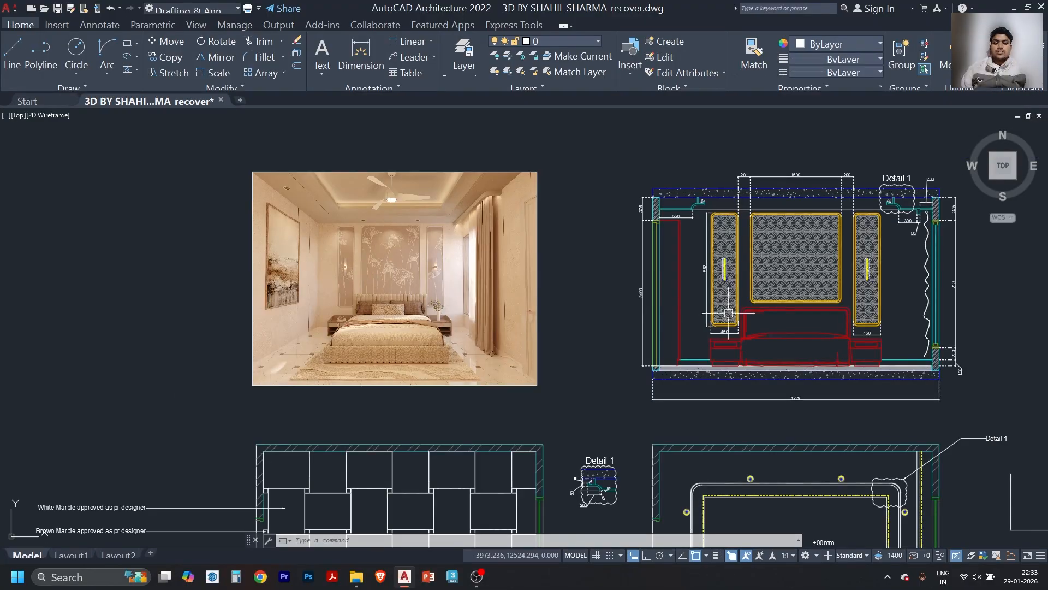
scroll(860, 276, up, 4)
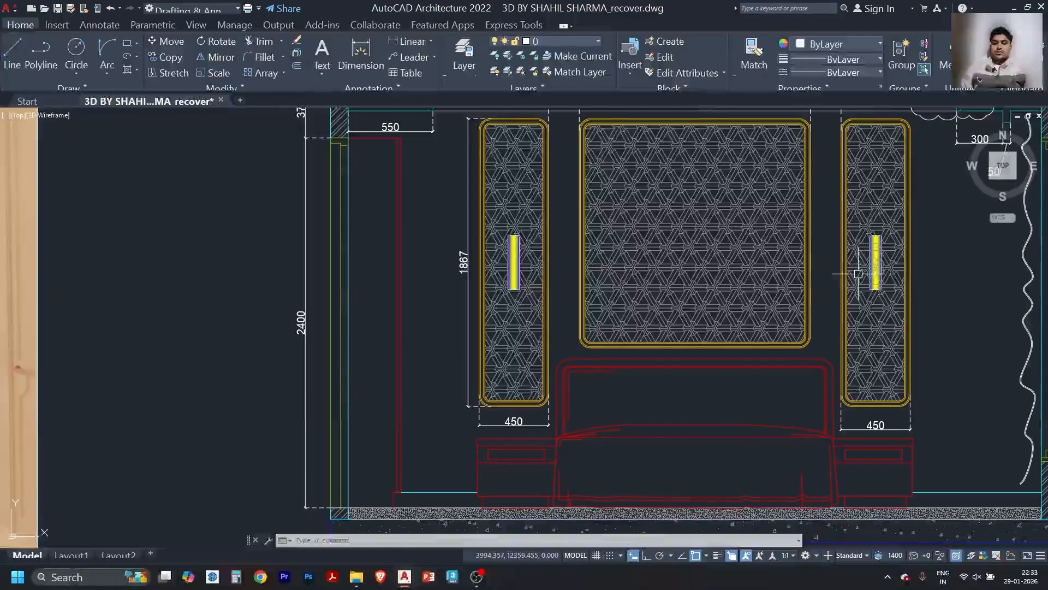
scroll(716, 268, down, 2)
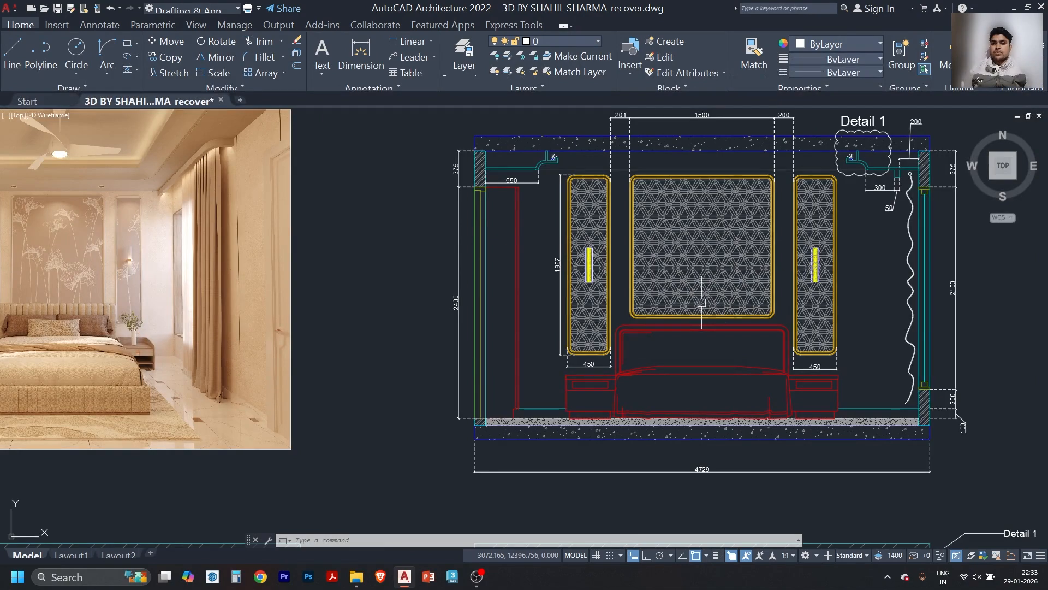
scroll(701, 302, down, 4)
middle_drag(810, 350, 737, 295)
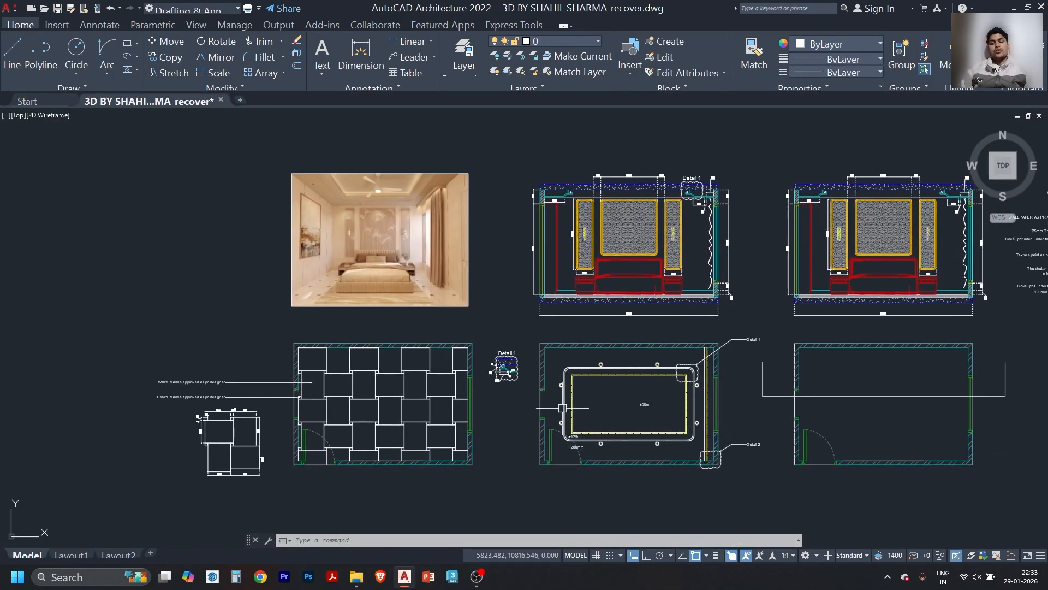
- Turn on all layers with LAYON so the furniture and room labels show in the plans
text(LAY)
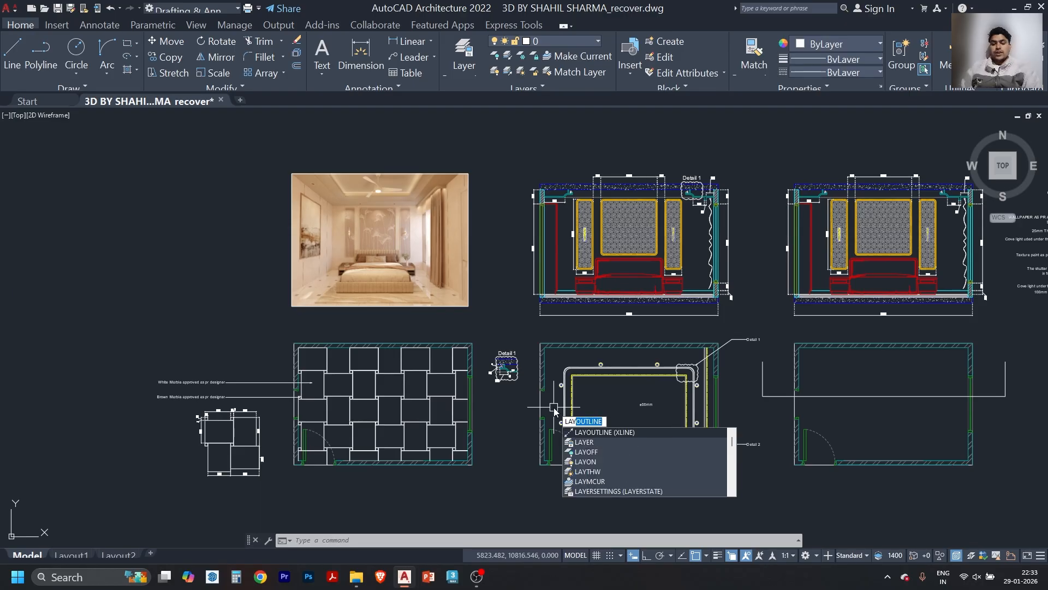
text(ON)
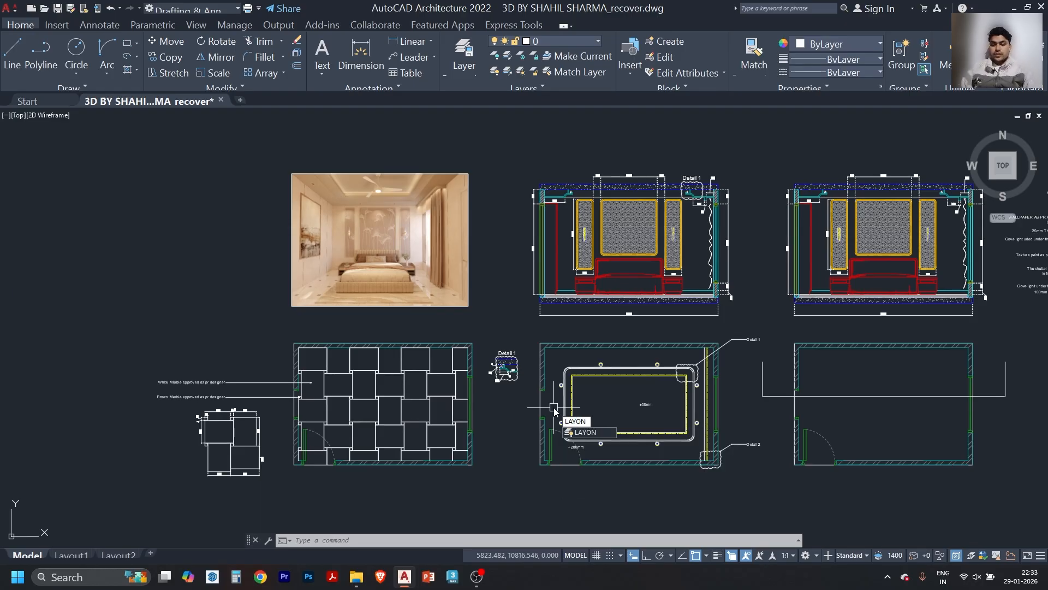
key(Return)
scroll(630, 410, up, 3)
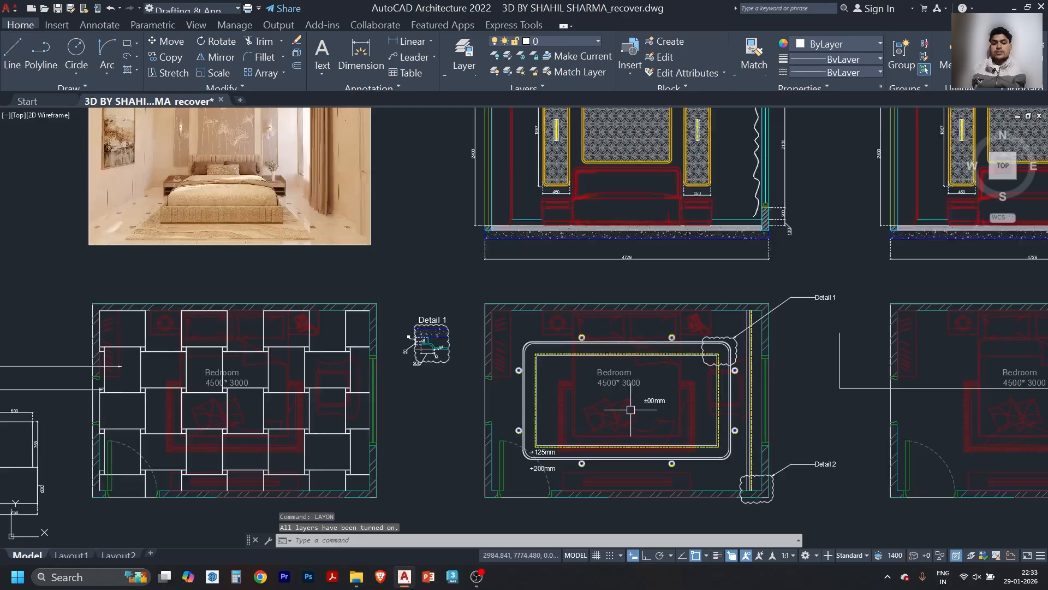
scroll(129, 358, up, 2)
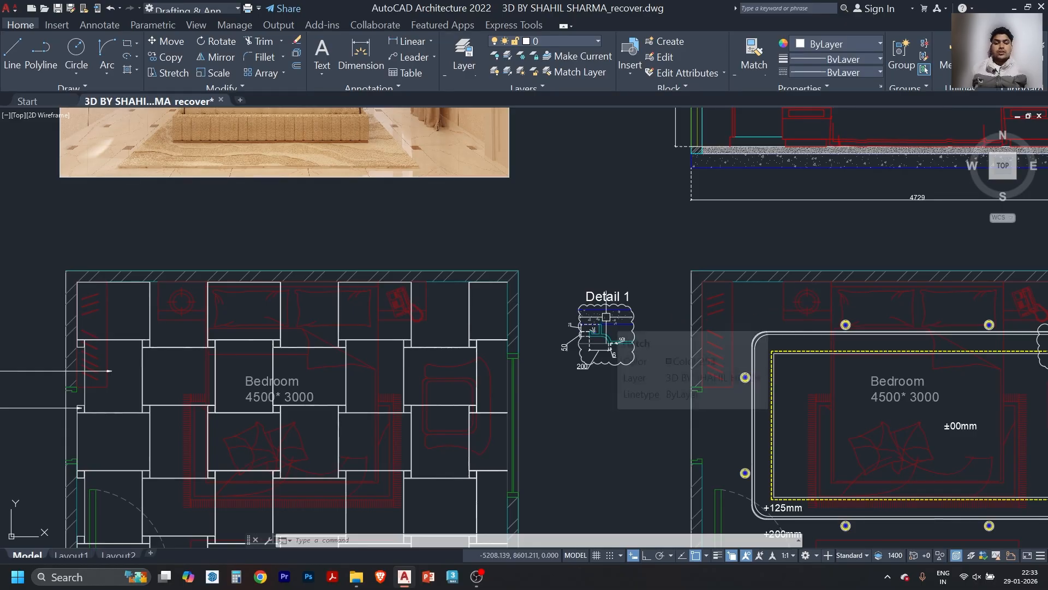
scroll(606, 317, down, 5)
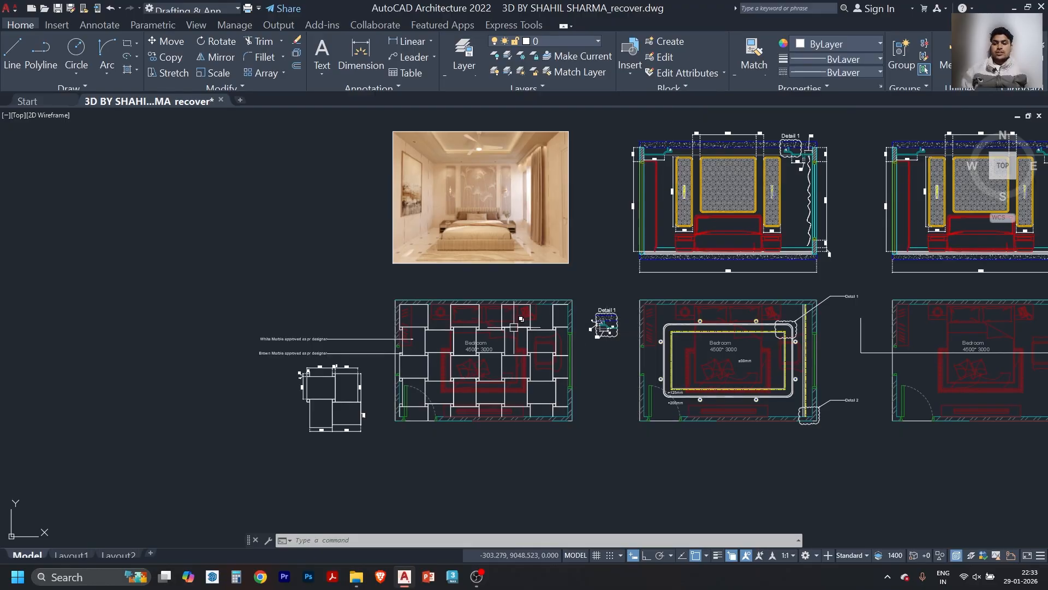
- Turn off the LAYOUT|FURNITURE layer with LAYOFF by picking furniture in the floor tile plan
scroll(495, 309, up, 4)
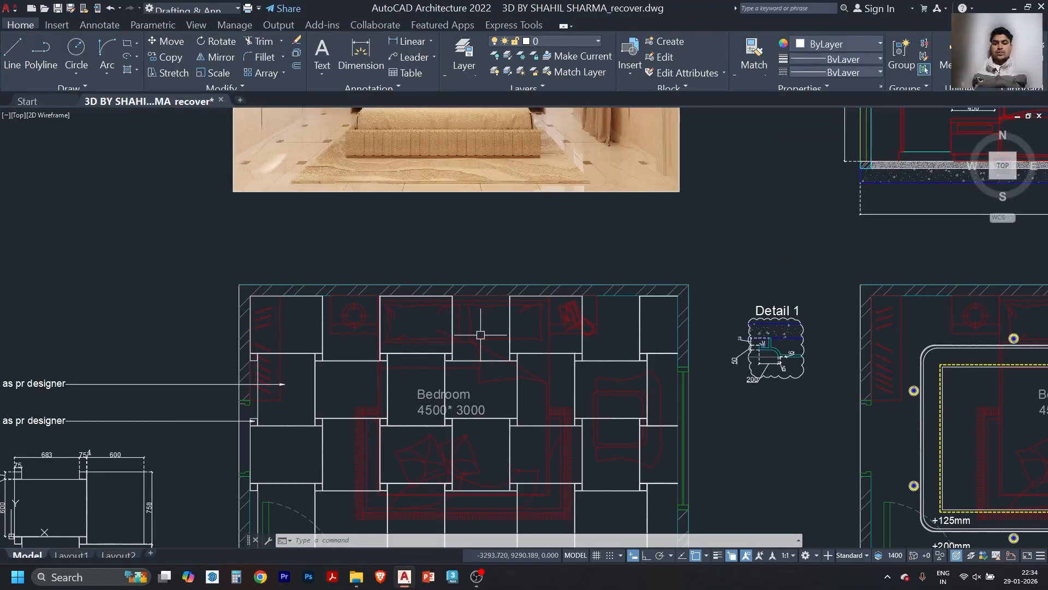
text(lay)
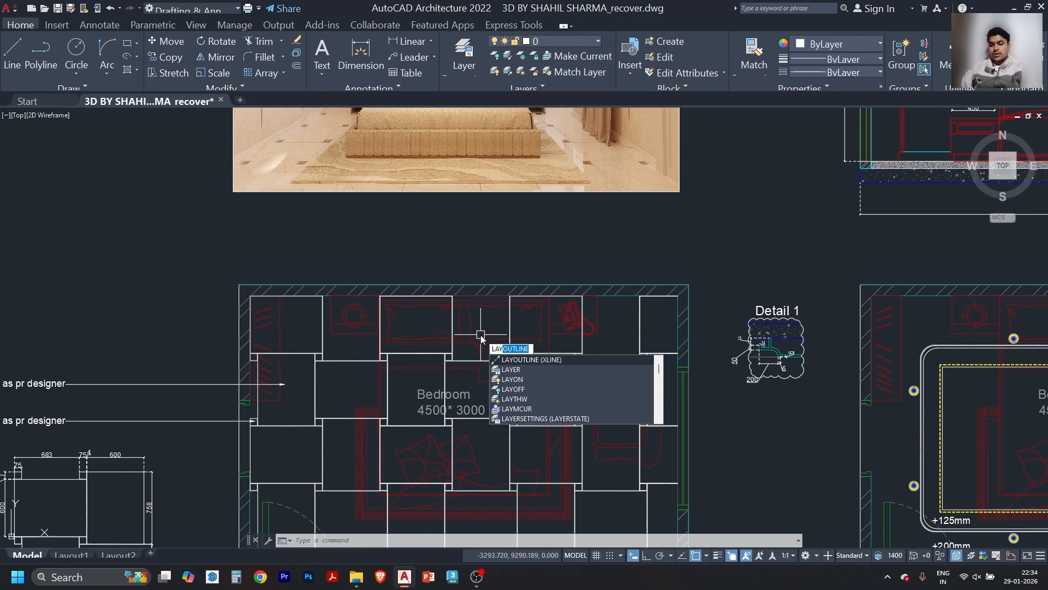
text(off)
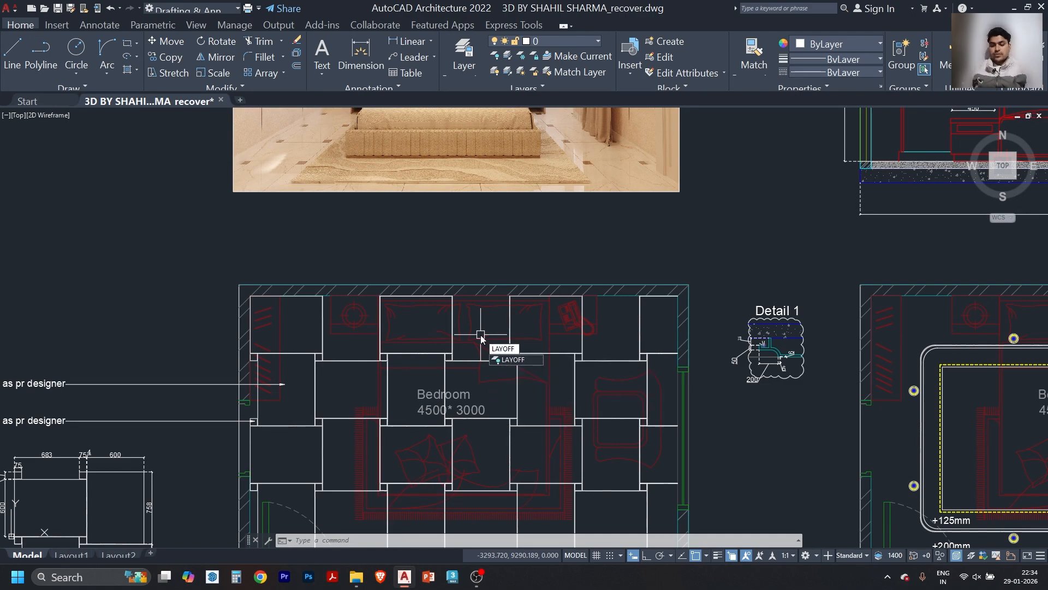
key(Return)
click(483, 340)
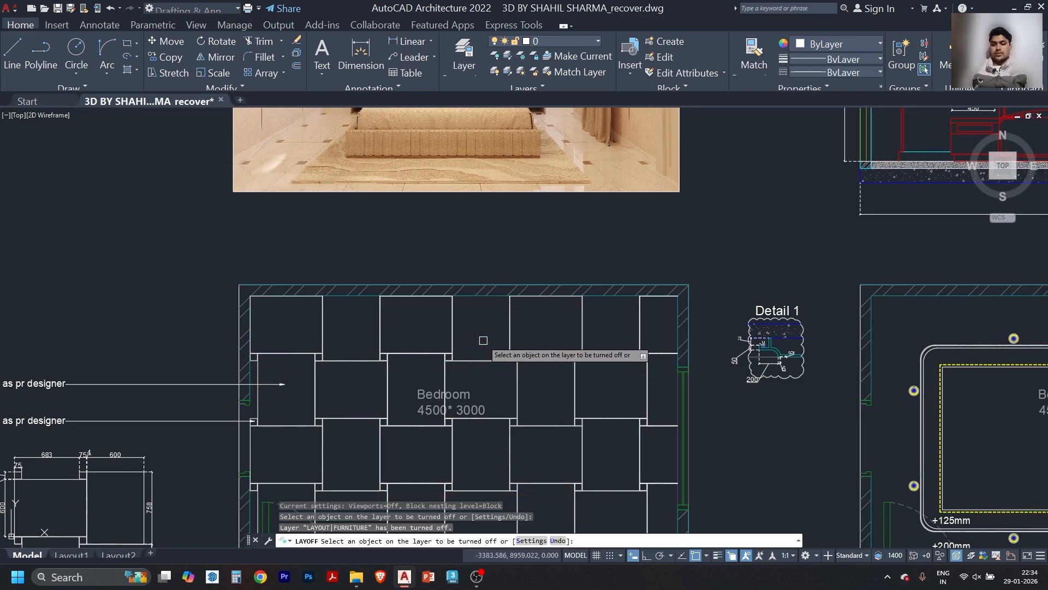
- Turn off the current layer 0 as well by picking a tile outline in the floor plan
scroll(454, 333, up, 5)
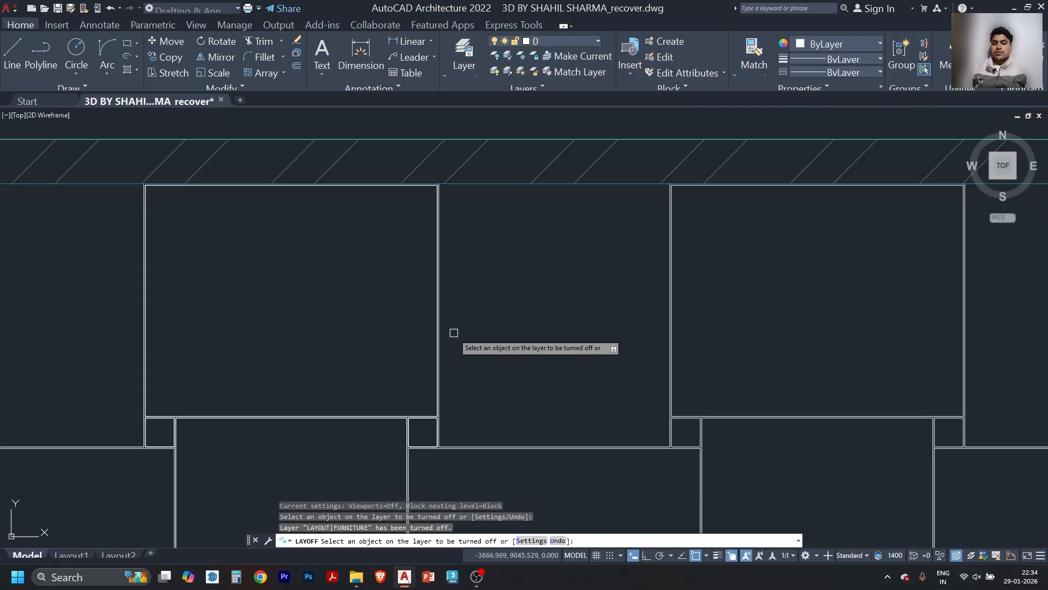
scroll(437, 330, up, 2)
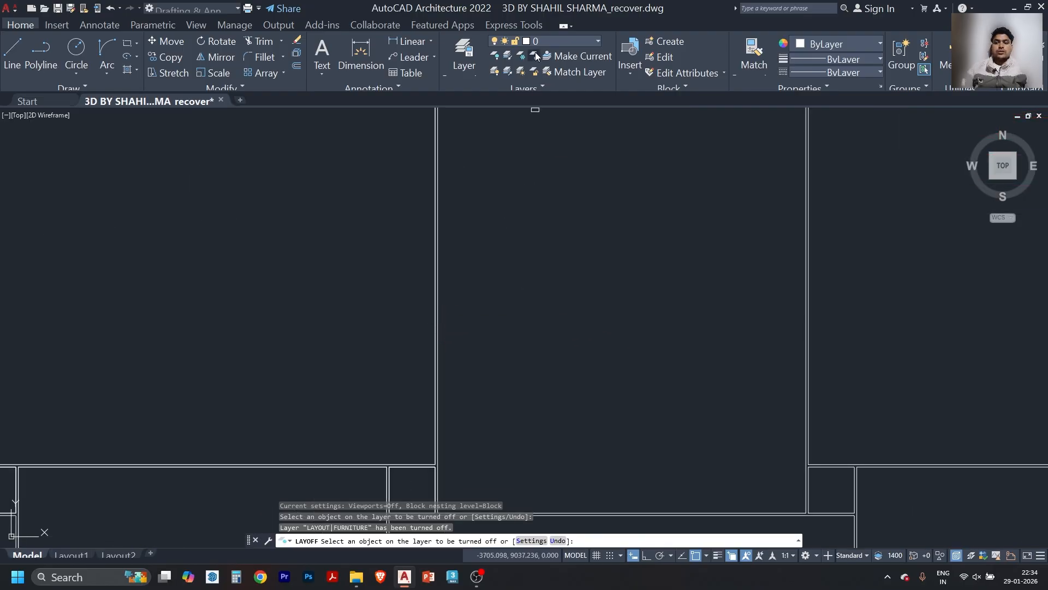
click(439, 227)
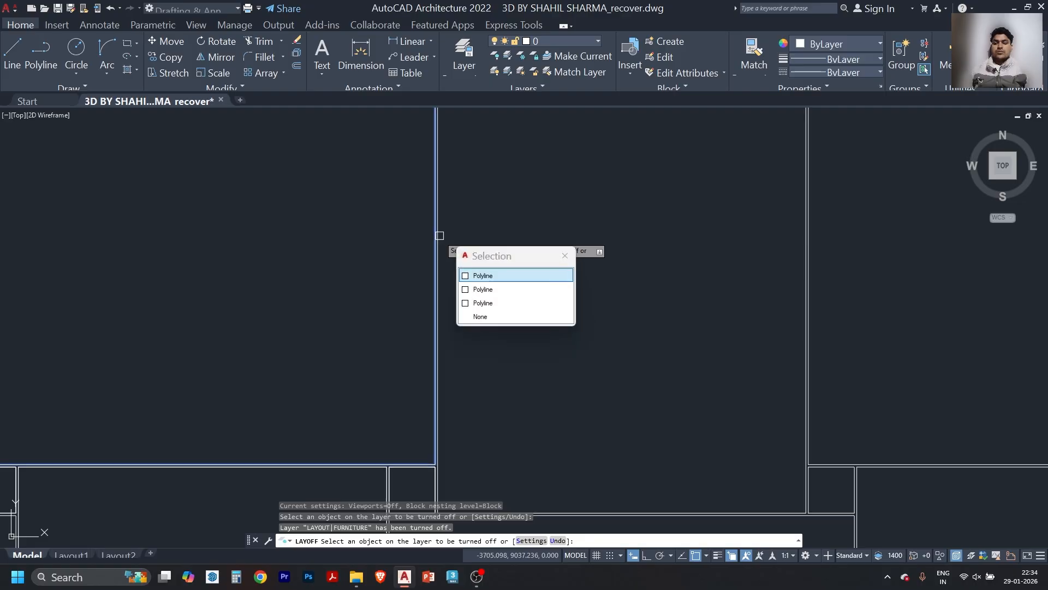
click(481, 275)
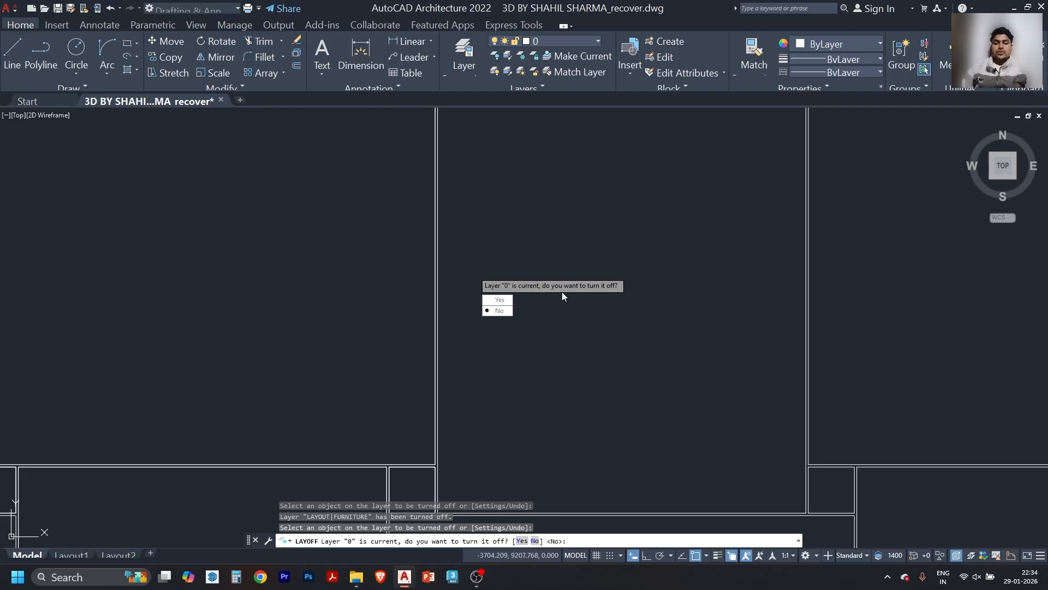
click(511, 302)
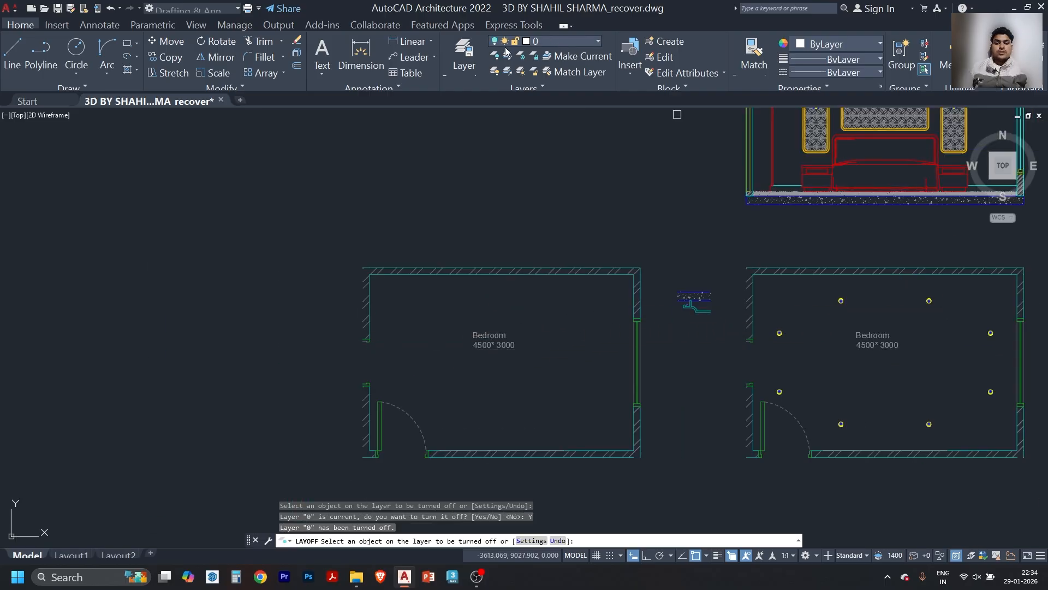
- Turn layer 0 and the LAYOUT|FURNITURE layer back on and end the LAYOFF command
click(576, 42)
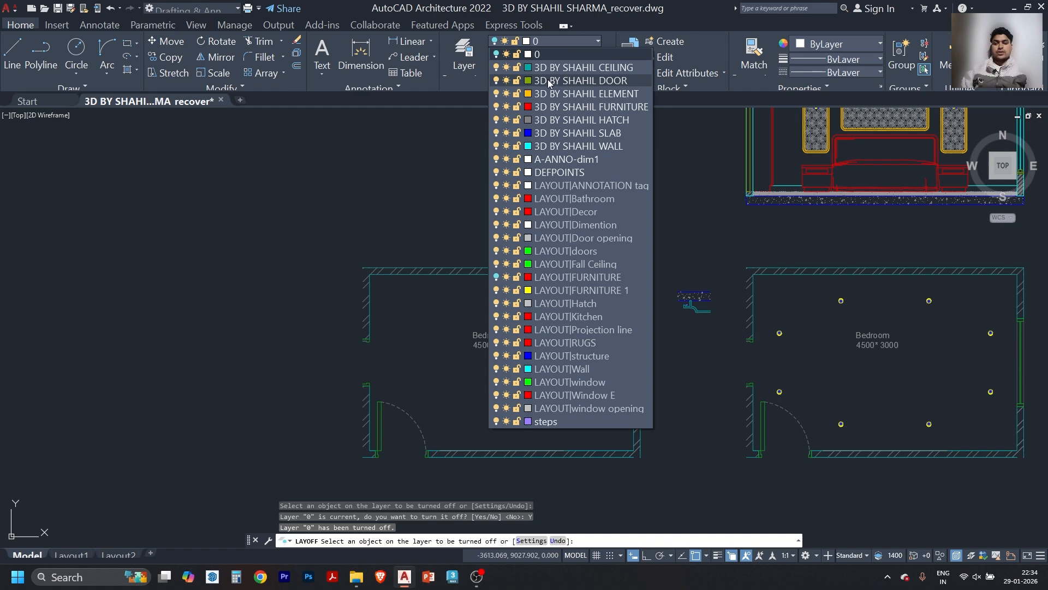
click(497, 54)
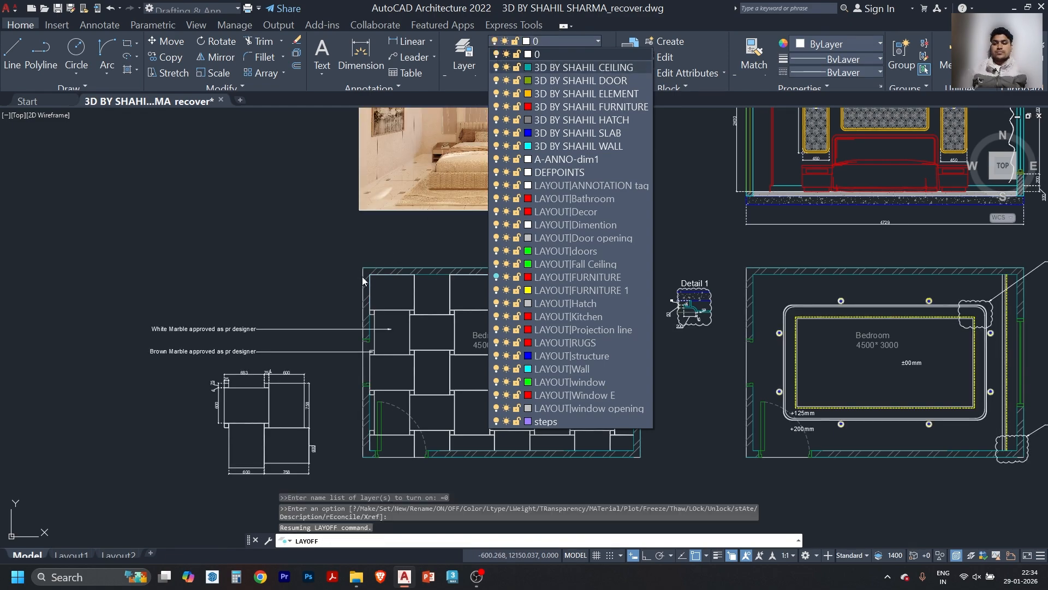
scroll(229, 284, down, 2)
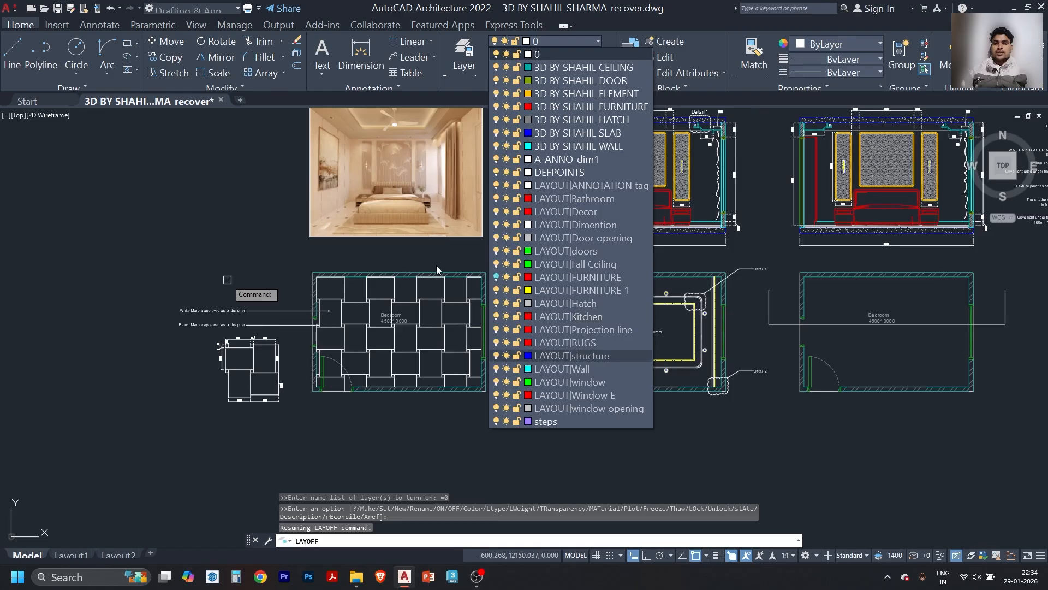
click(497, 278)
key(Escape)
key(Escape)
key(Escape)
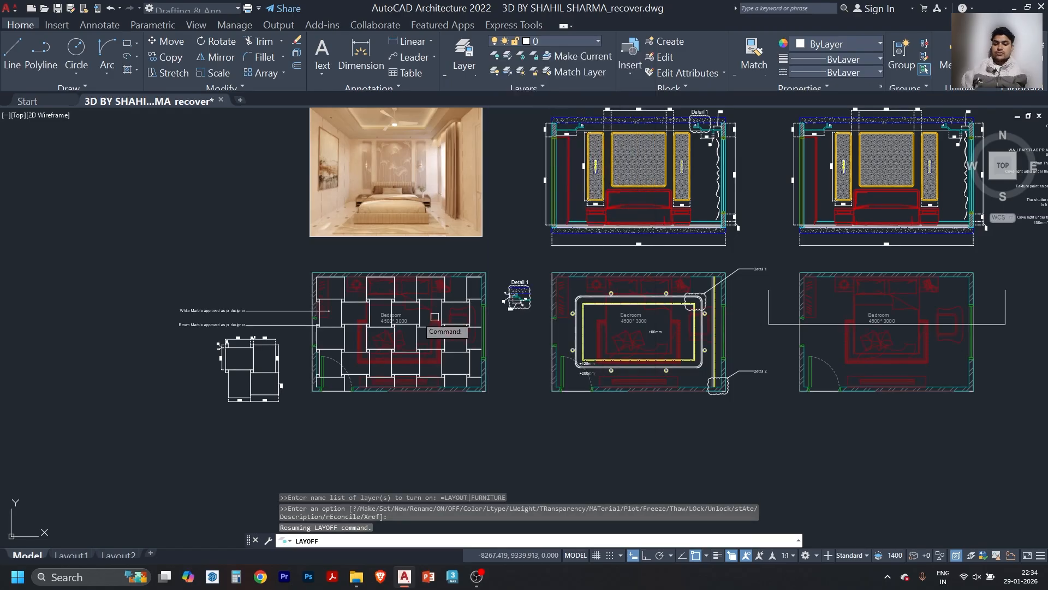
- Save the drawing
scroll(491, 303, down, 4)
scroll(573, 277, up, 12)
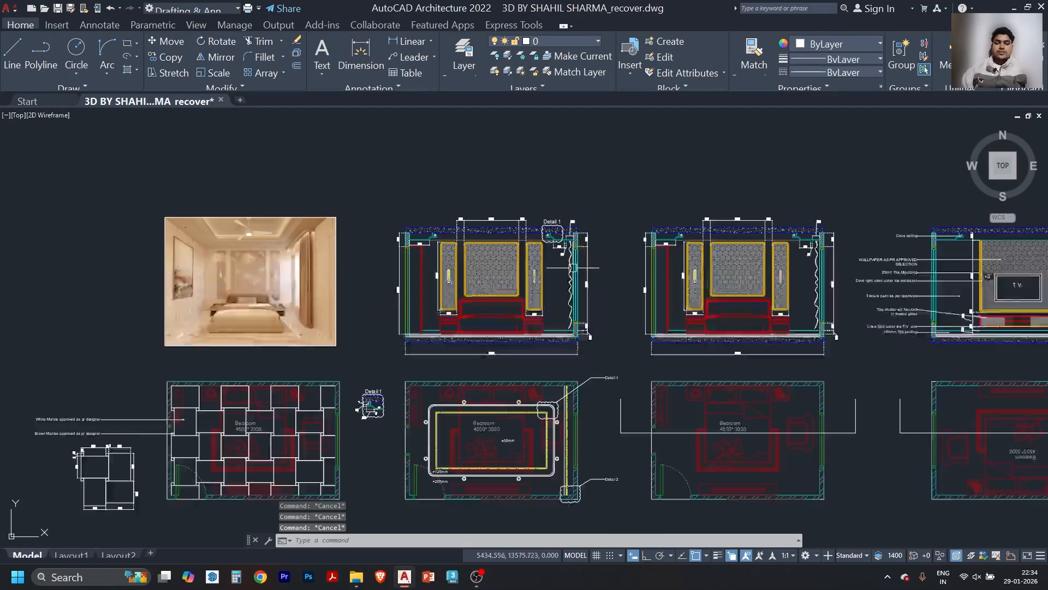
scroll(577, 278, down, 5)
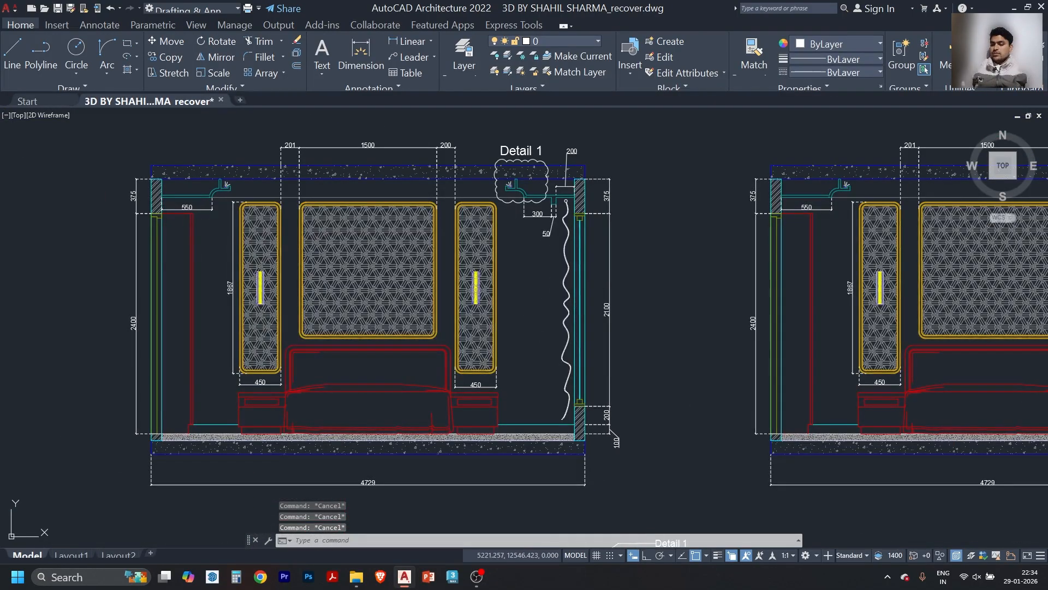
key(ctrl+s)
- Move all leader notes beside the T.V. wall elevation to the A-ANNO-dim1 layer
scroll(576, 278, down, 6)
middle_drag(929, 282, 766, 288)
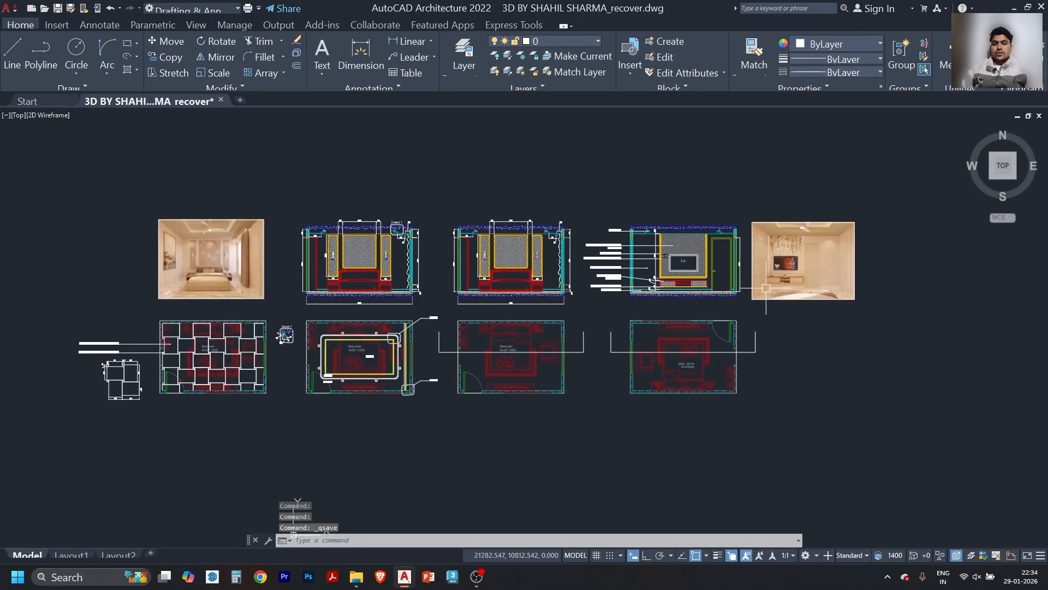
scroll(591, 242, up, 6)
click(699, 176)
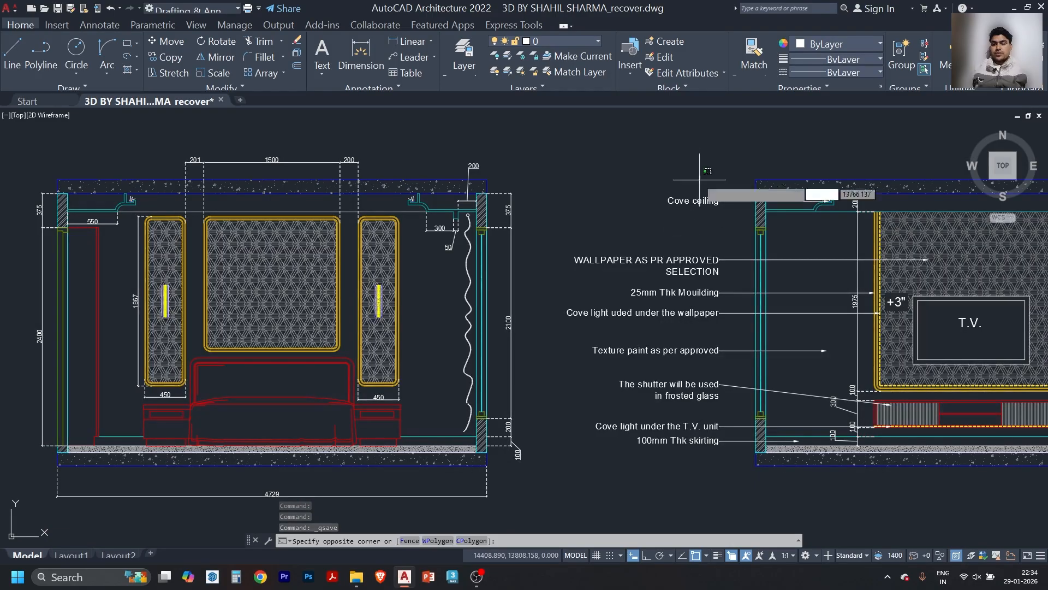
click(611, 456)
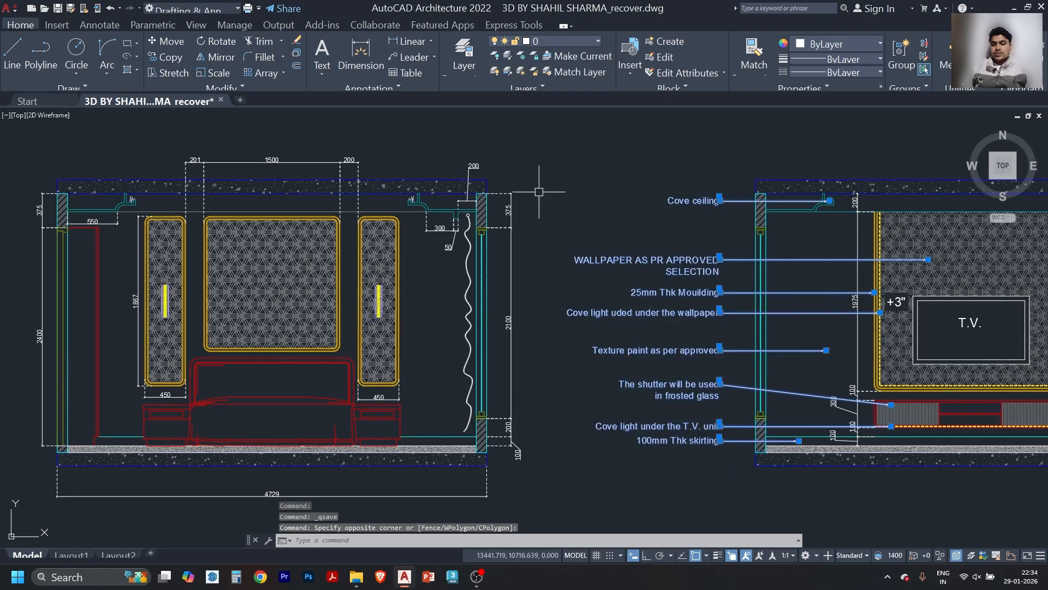
click(579, 42)
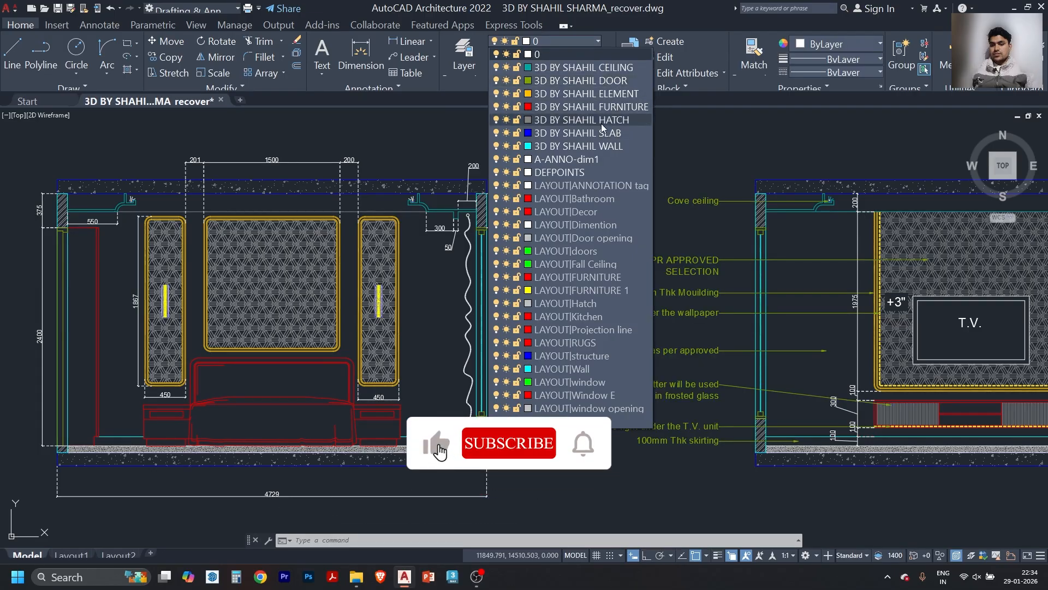
click(585, 165)
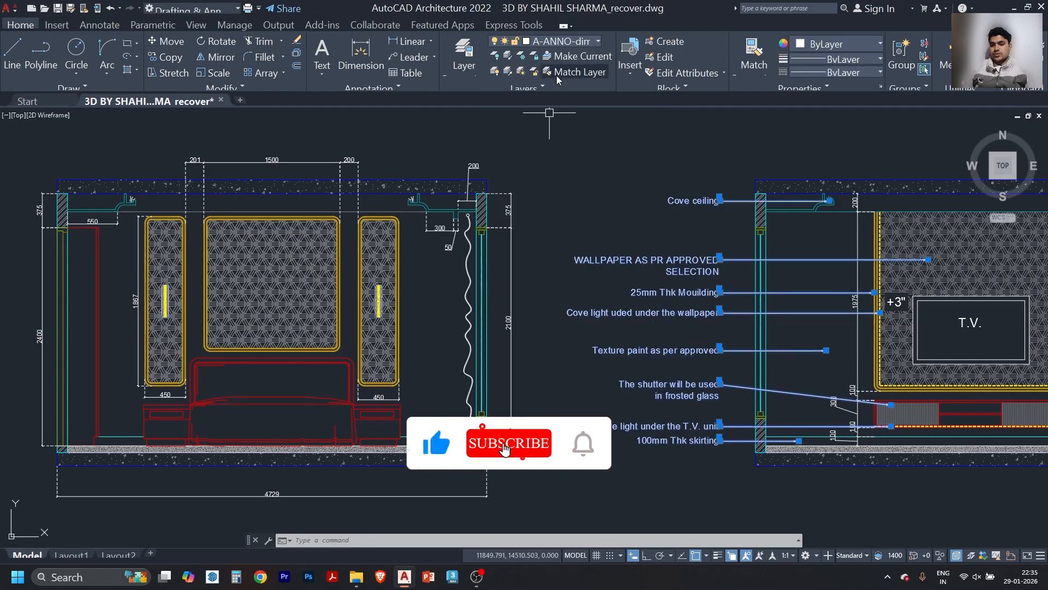
- Set the color of the A-ANNO-dim1 layer to index color 200 and clear the selection of leader notes
click(562, 41)
click(528, 159)
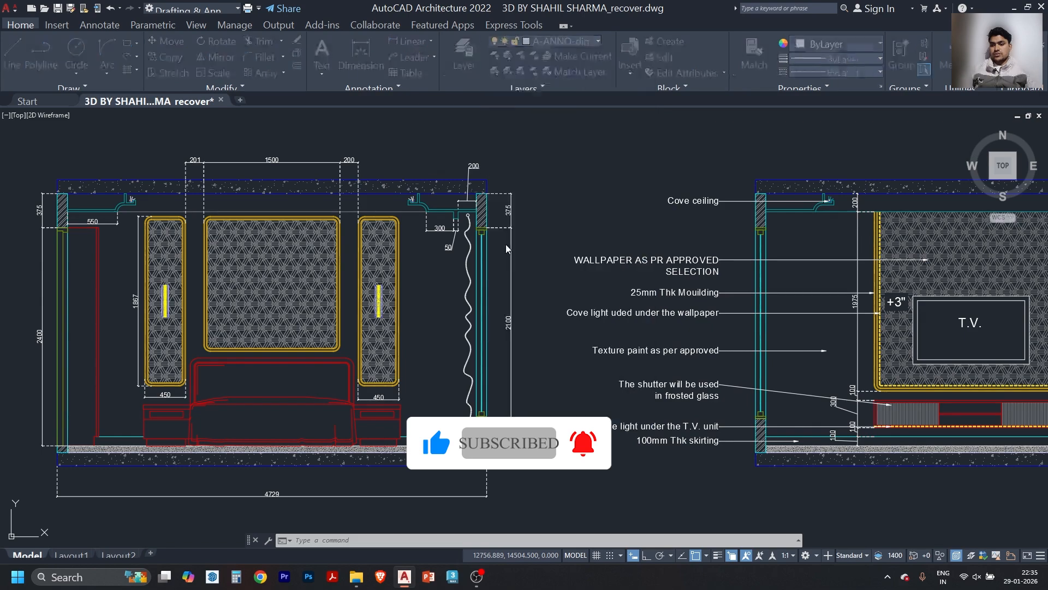
click(453, 250)
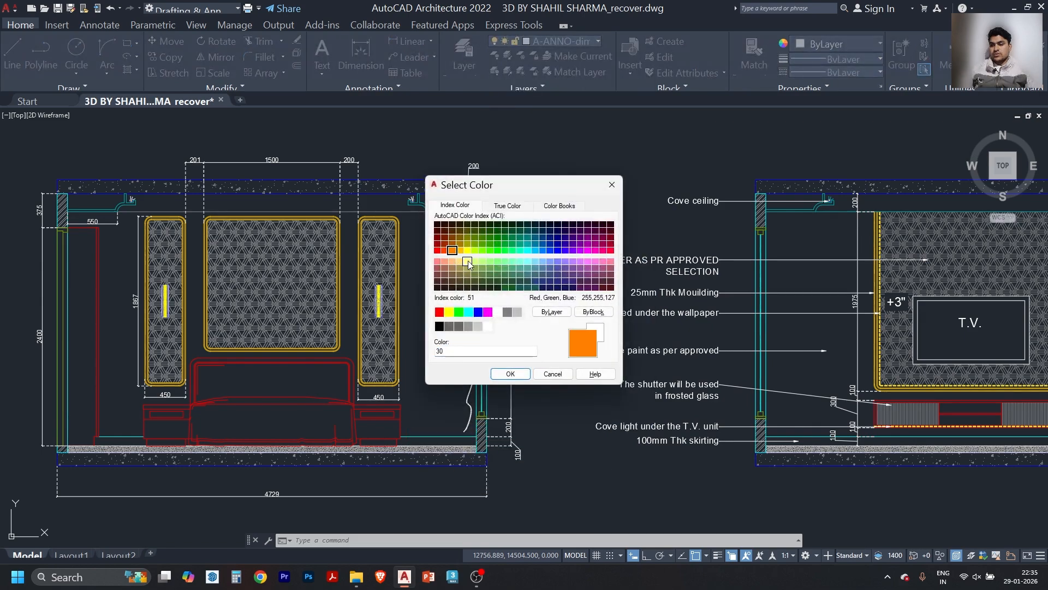
click(580, 251)
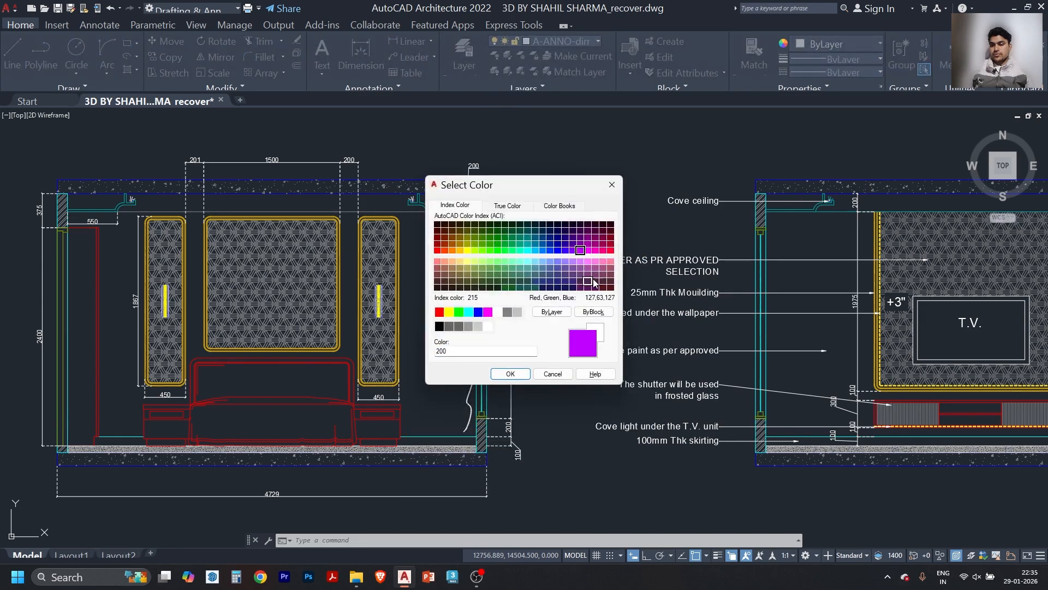
click(508, 374)
key(Escape)
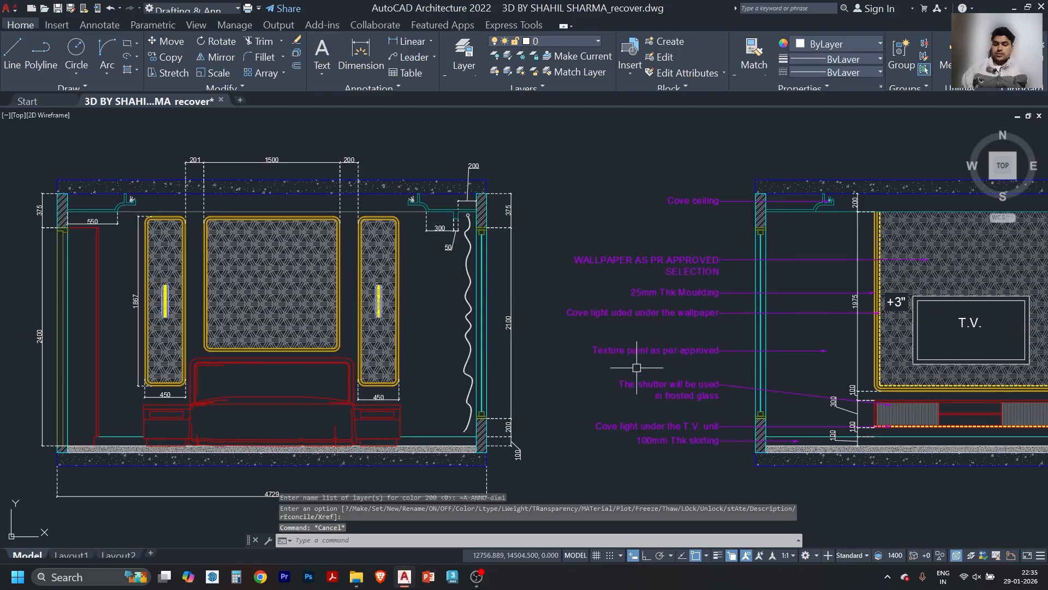
scroll(735, 224, down, 2)
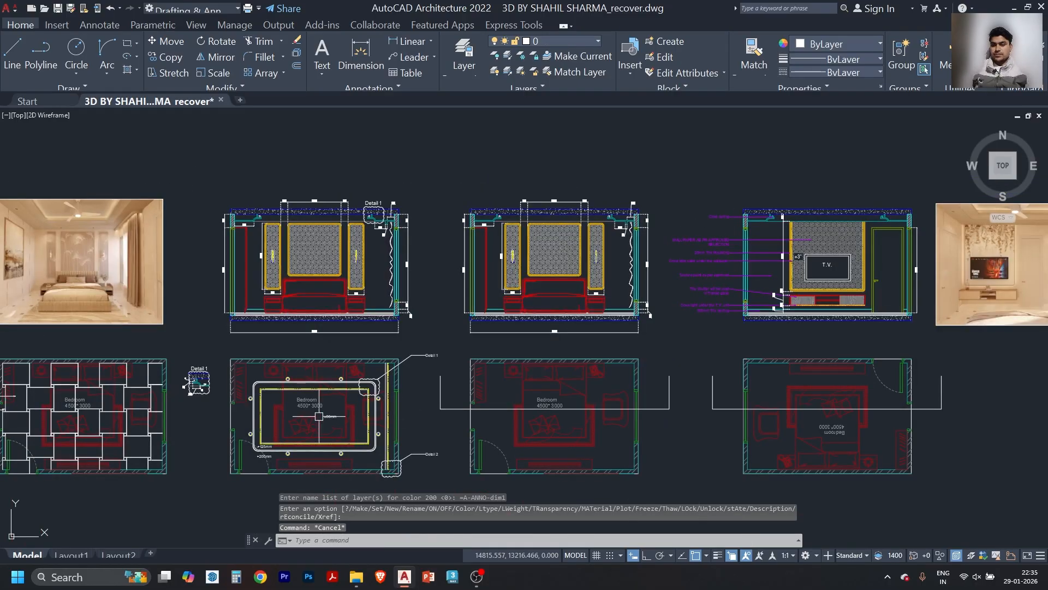
- Match the ceiling plan's Detail 1 and Detail 2 leaders to the properties of the T.V. wall elevation's leader notes
middle_drag(212, 397, 480, 352)
text(ma)
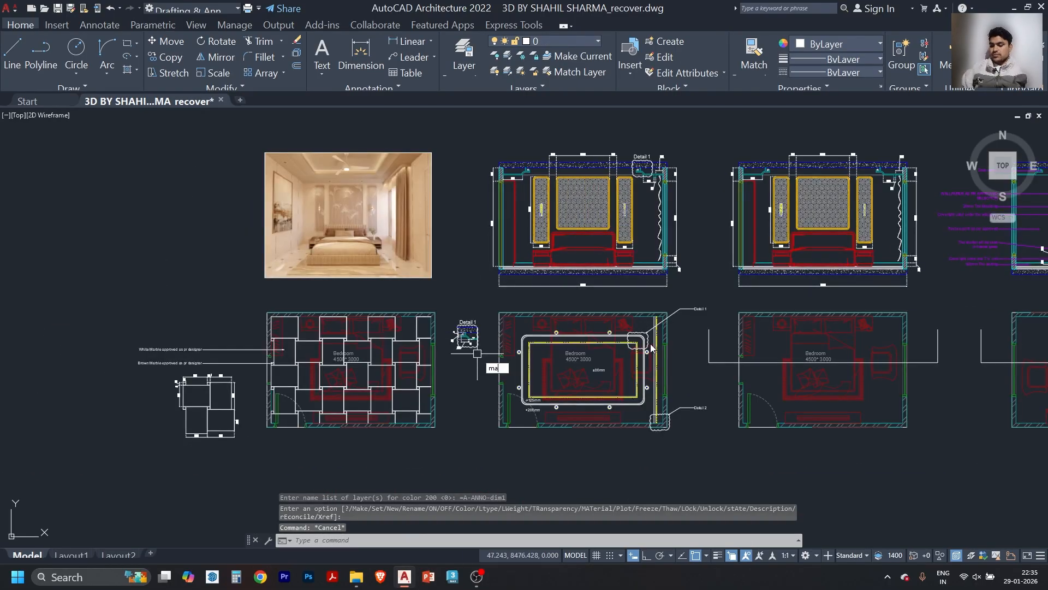
key(space)
click(958, 215)
scroll(695, 305, up, 1)
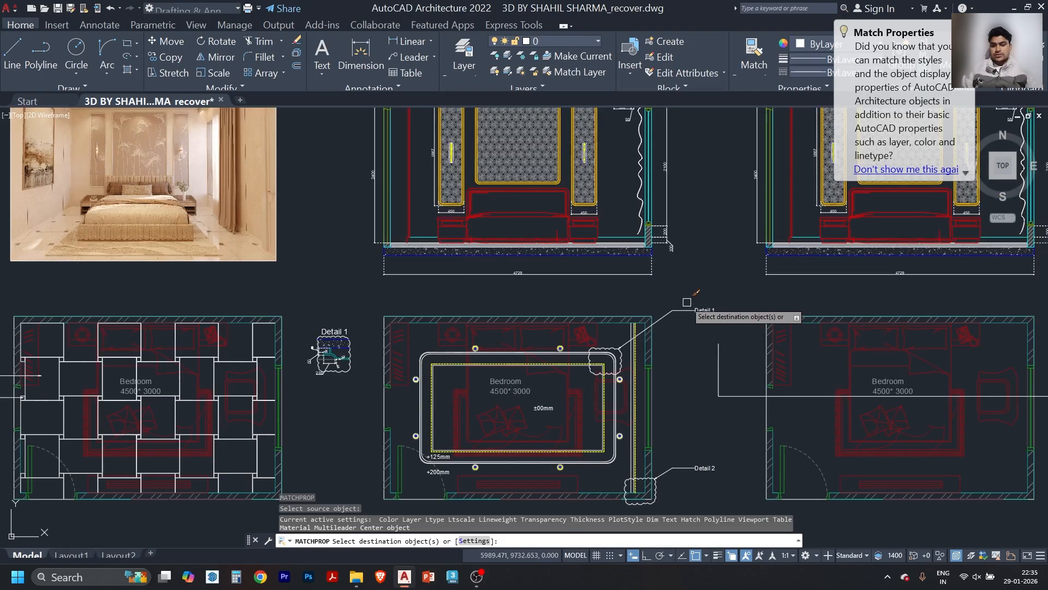
click(689, 294)
click(674, 484)
- Apply the same matched properties to the white and brown marble leader notes beside the floor tile plan
scroll(710, 323, down, 2)
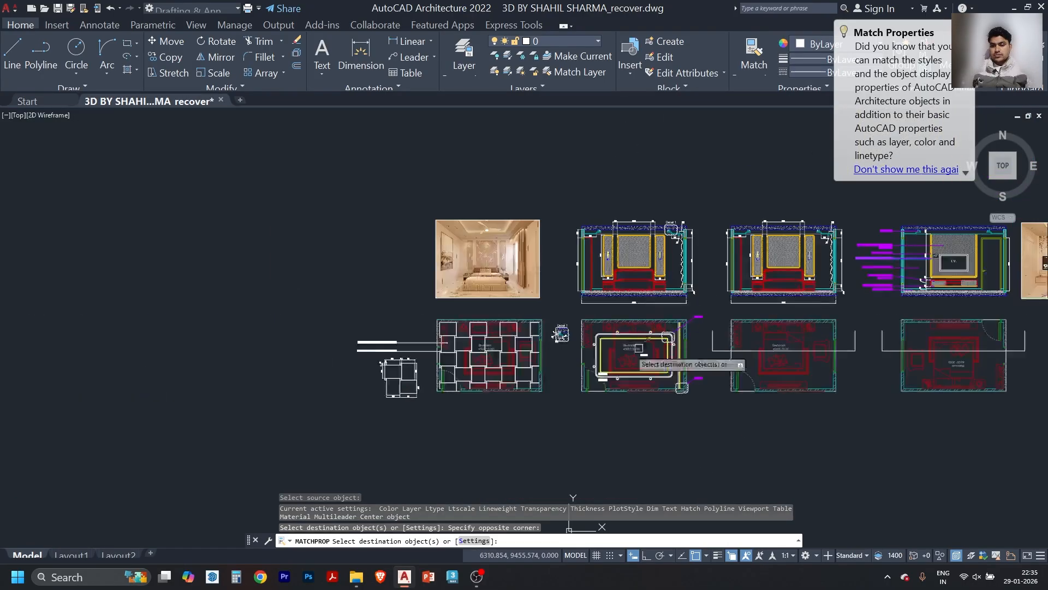
scroll(425, 358, up, 2)
click(236, 266)
click(188, 379)
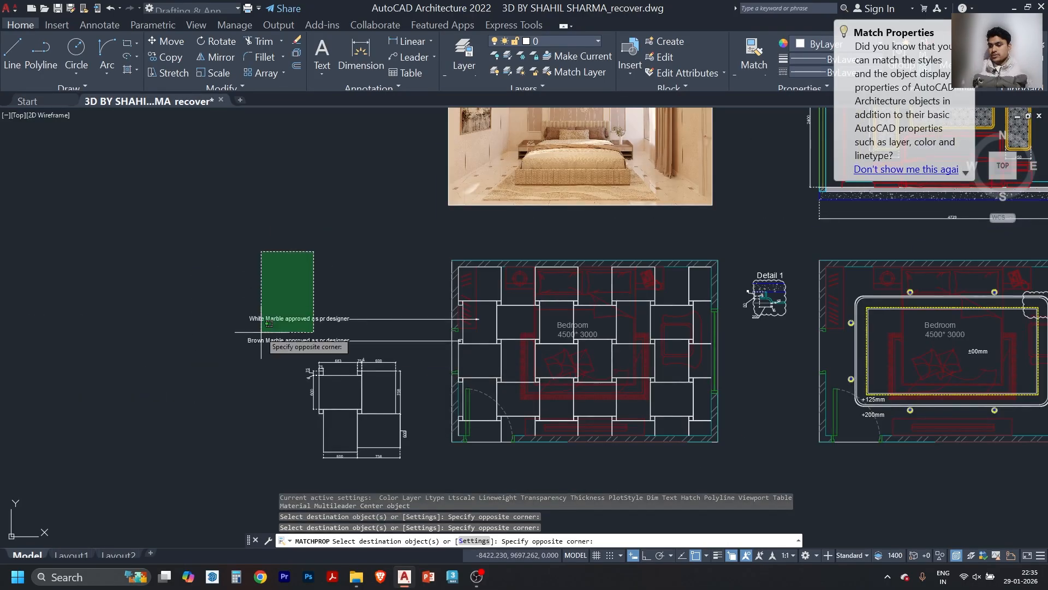
click(244, 352)
key(Escape)
- Save the drawing with the matched leader notes
scroll(798, 266, up, 6)
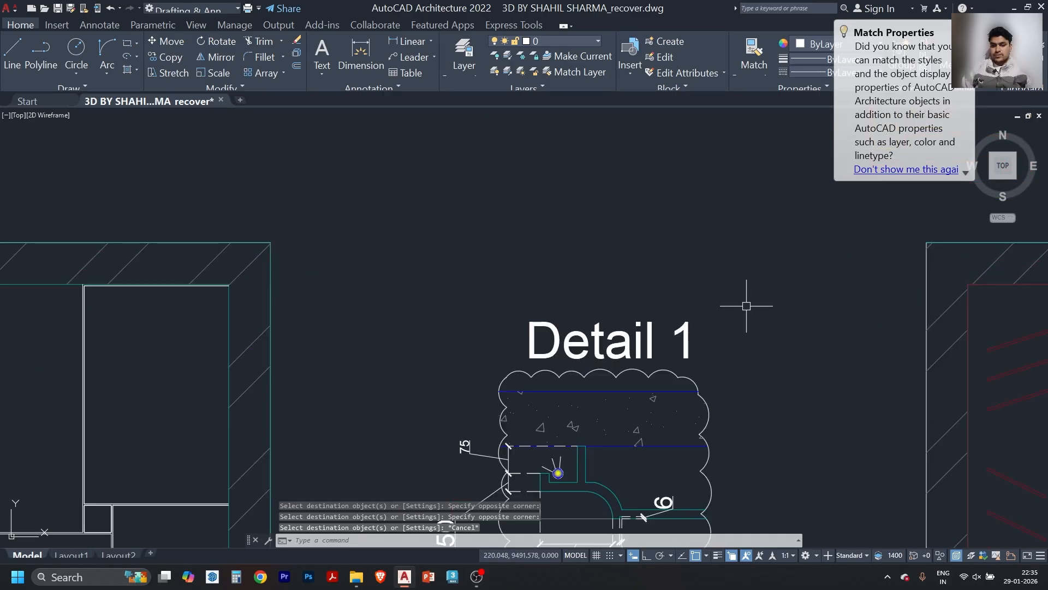
scroll(749, 297, down, 6)
middle_drag(696, 330, 442, 344)
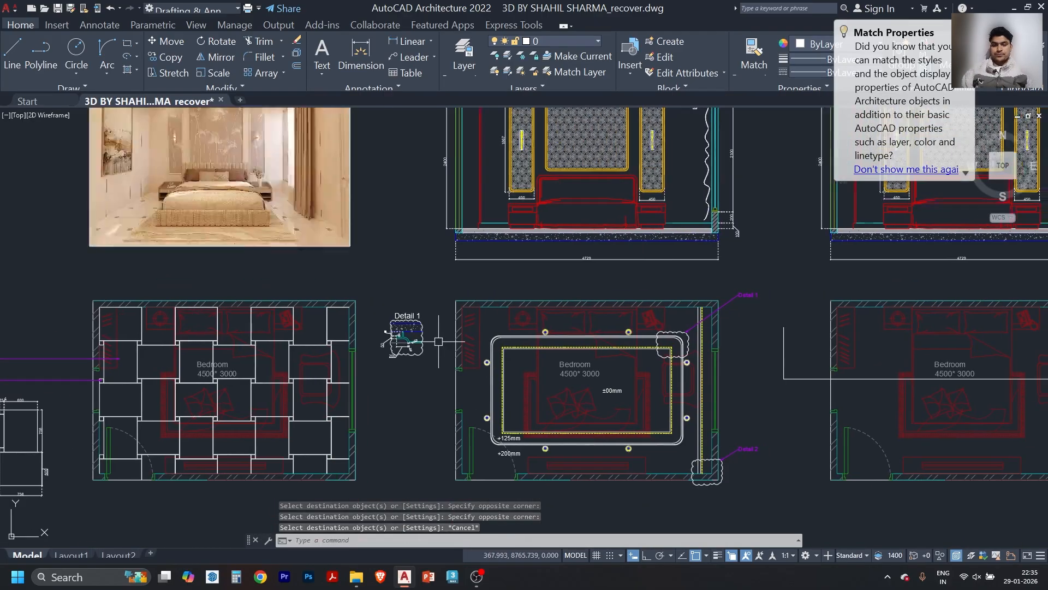
scroll(440, 341, down, 1)
middle_drag(675, 285, 338, 303)
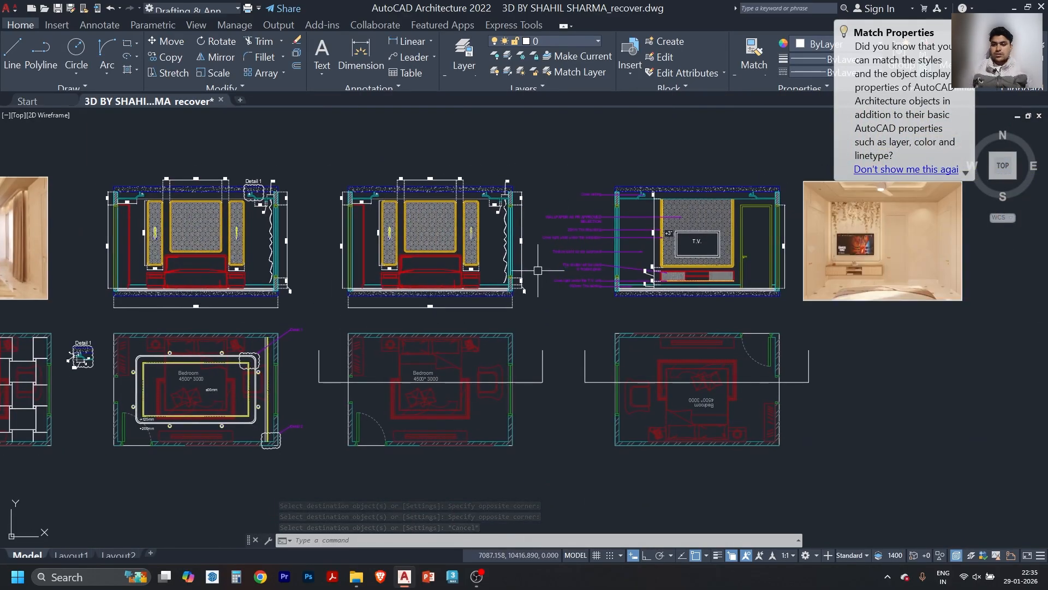
key(Escape)
key(Escape)
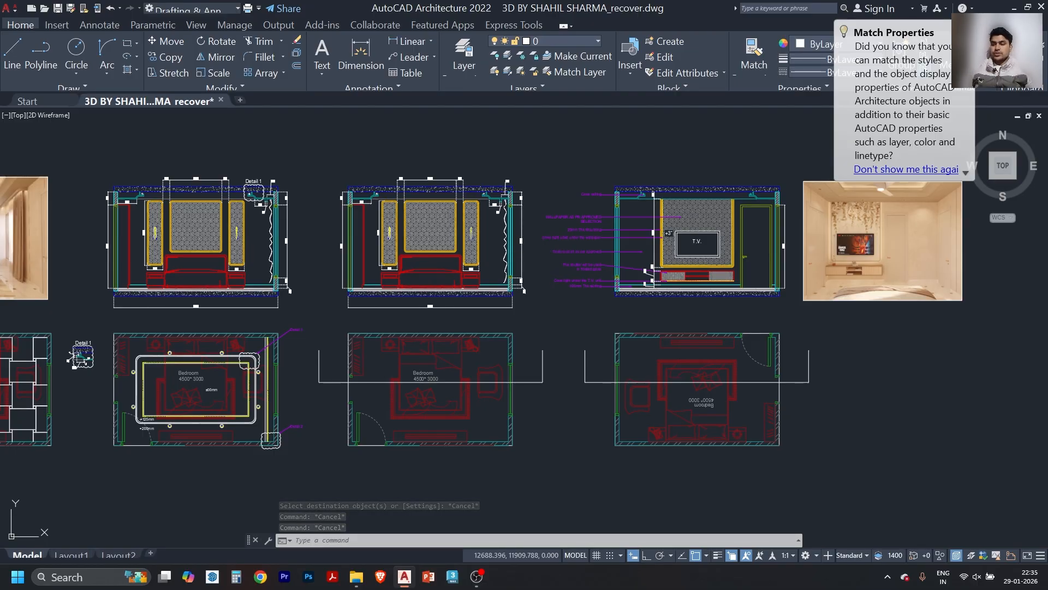
key(ctrl+s)
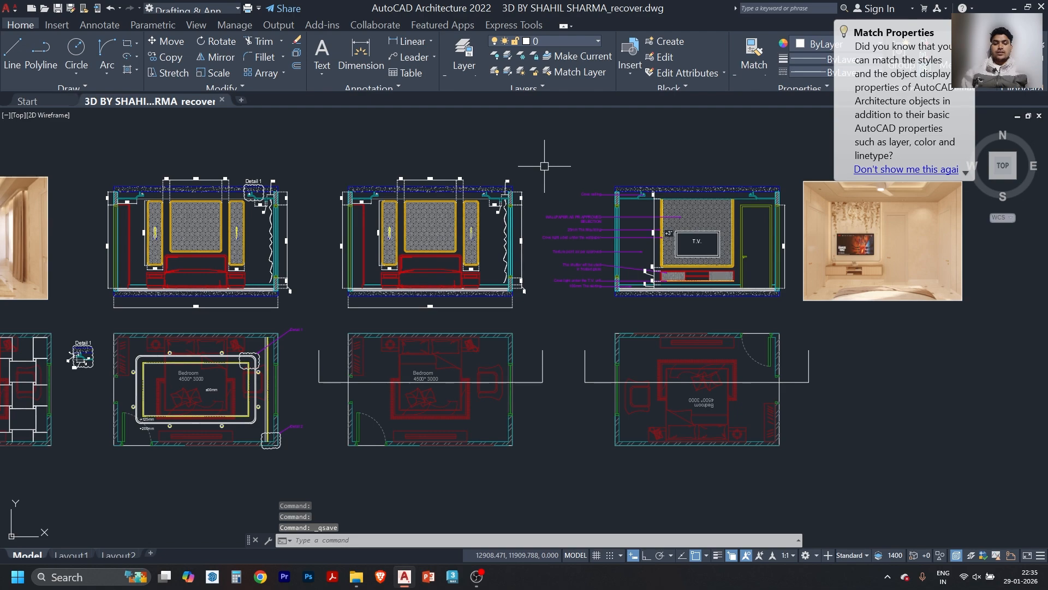